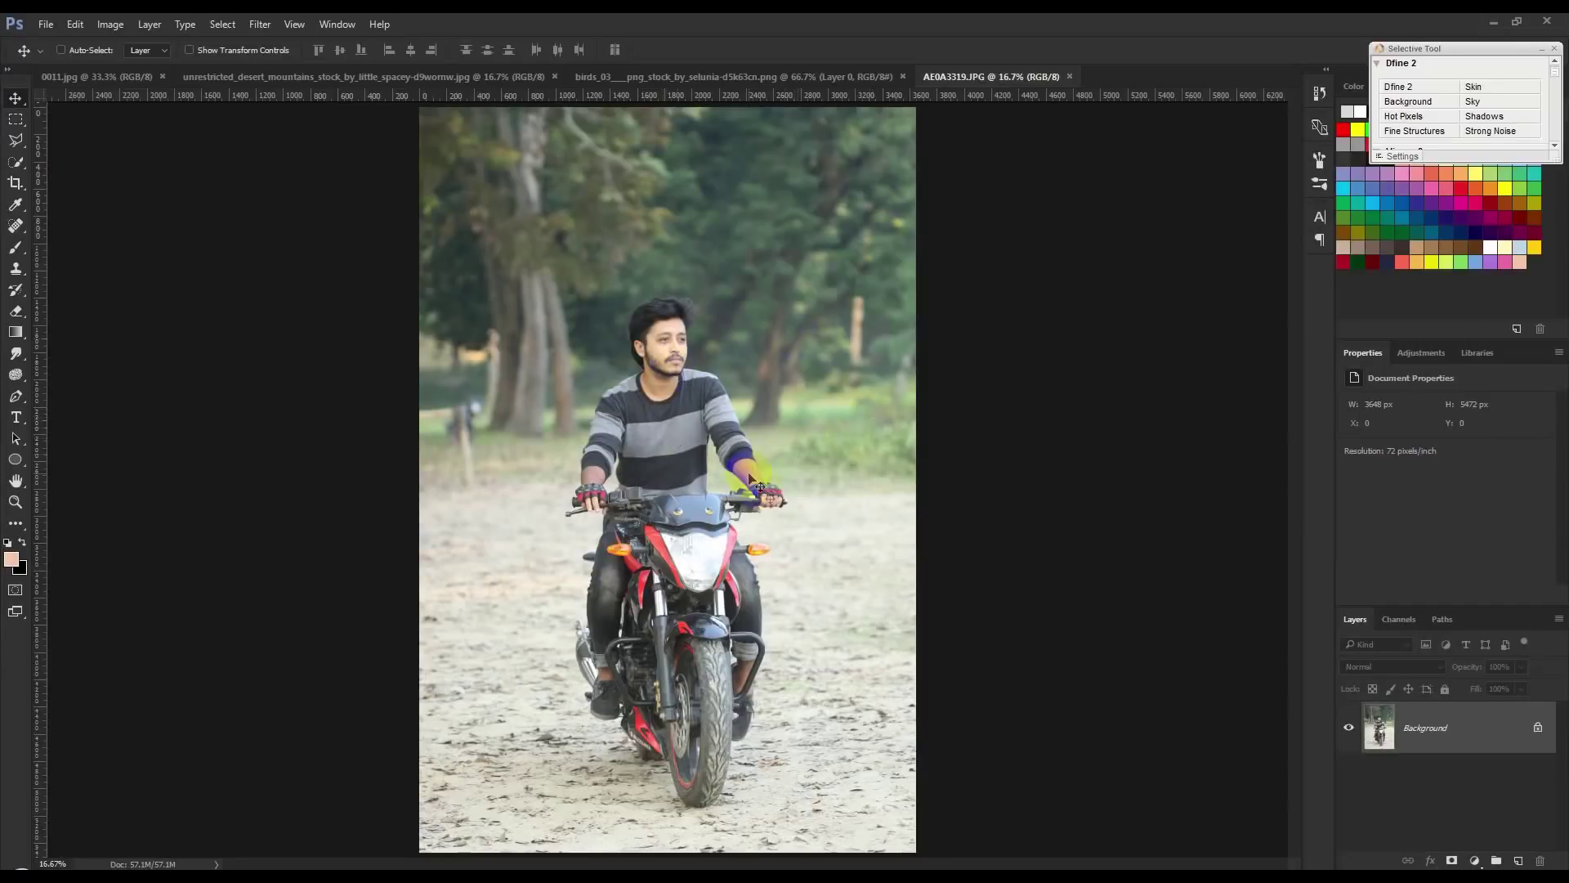
- Open the Camera Raw Filter on the motorcycle photo
scroll(640, 478, up, 2)
scroll(655, 312, up, 2)
scroll(669, 263, up, 1)
scroll(711, 370, down, 2)
scroll(702, 374, down, 1)
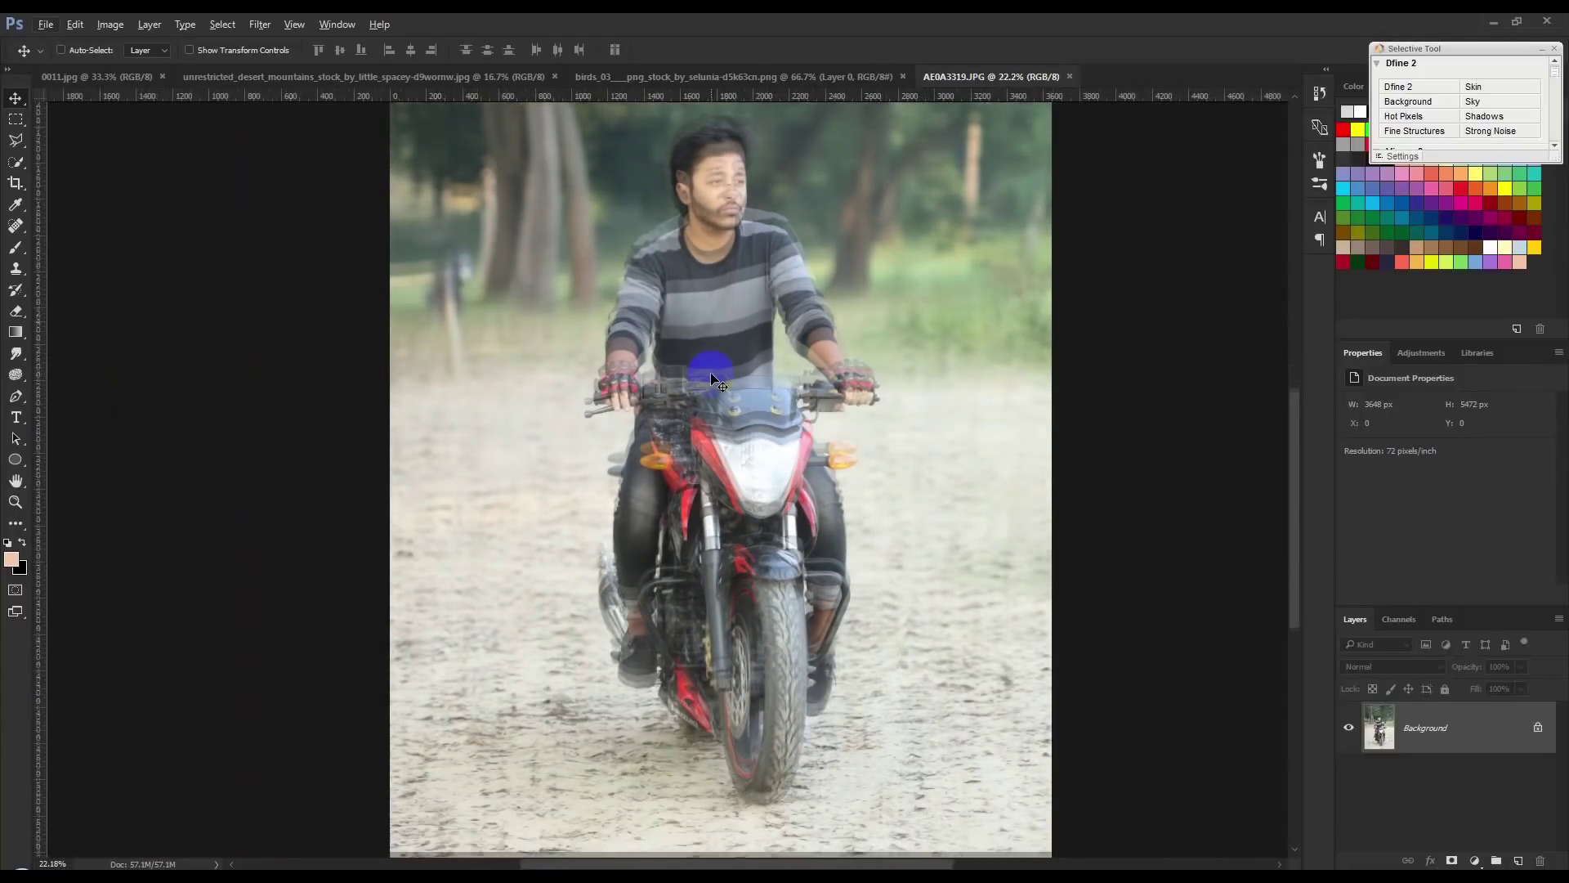
click(270, 27)
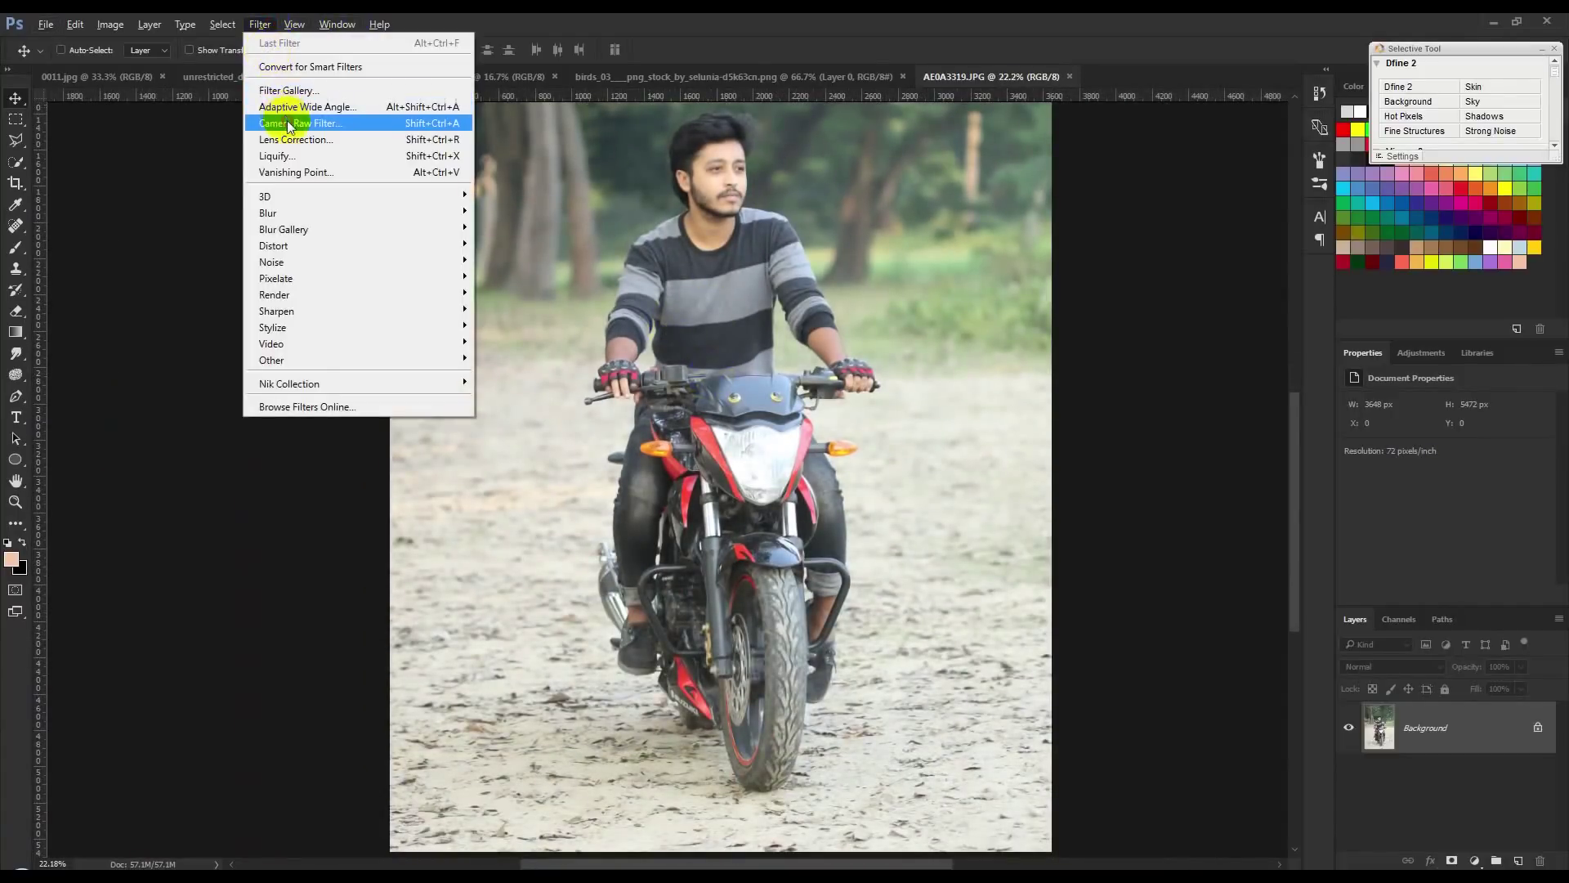
click(764, 337)
key(ctrl+shift+a)
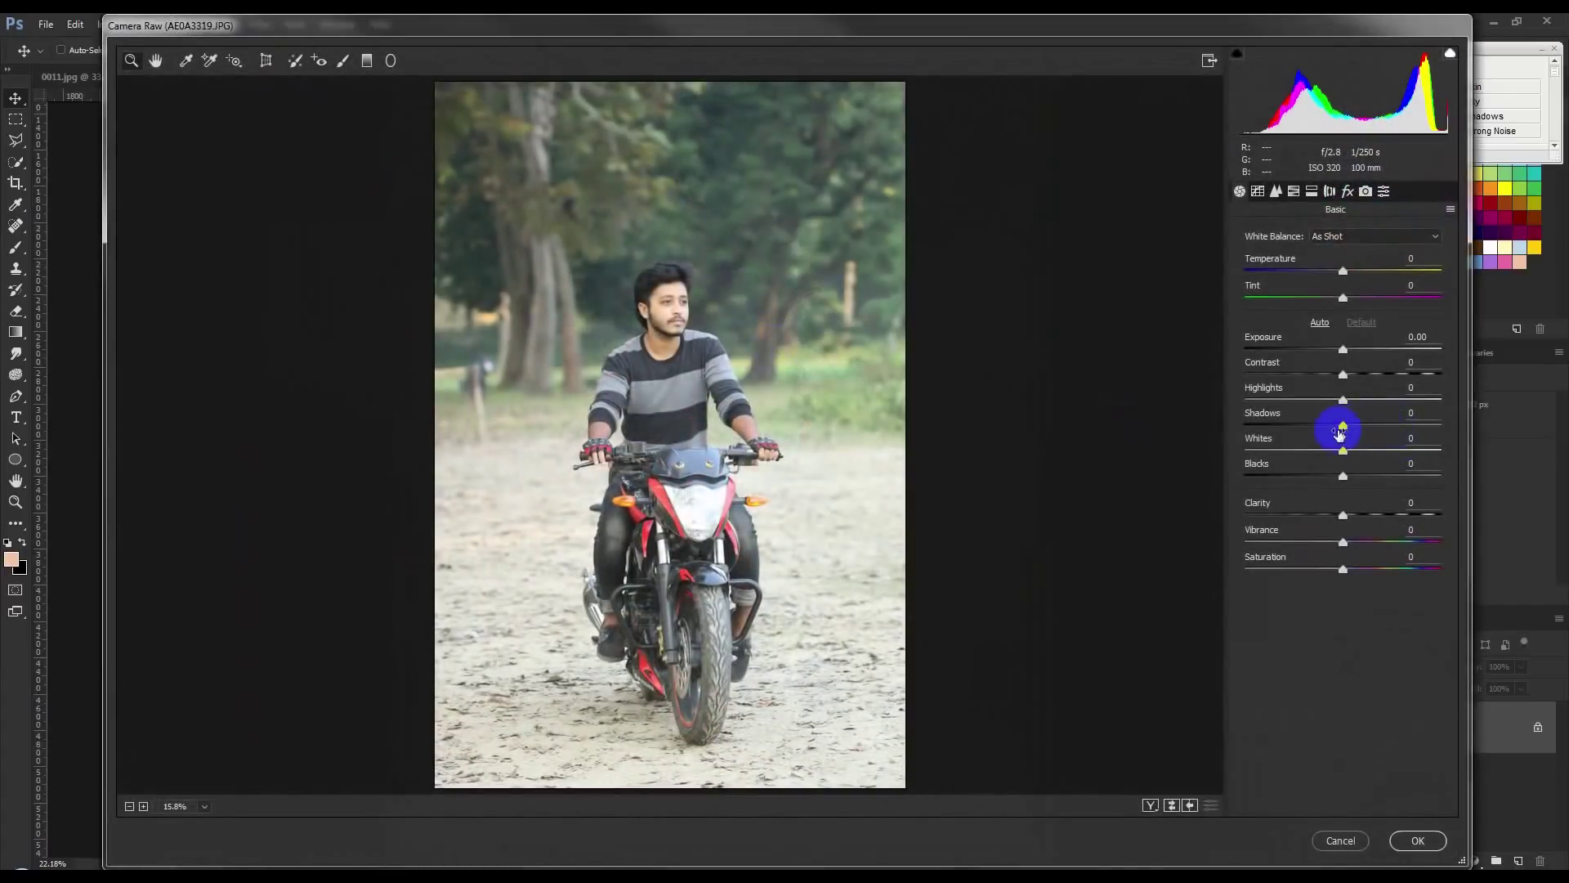
- Set Highlights -67, Shadows +28, Whites -8 and Vibrance -20, then apply Camera Raw
drag(1344, 401, 1282, 402)
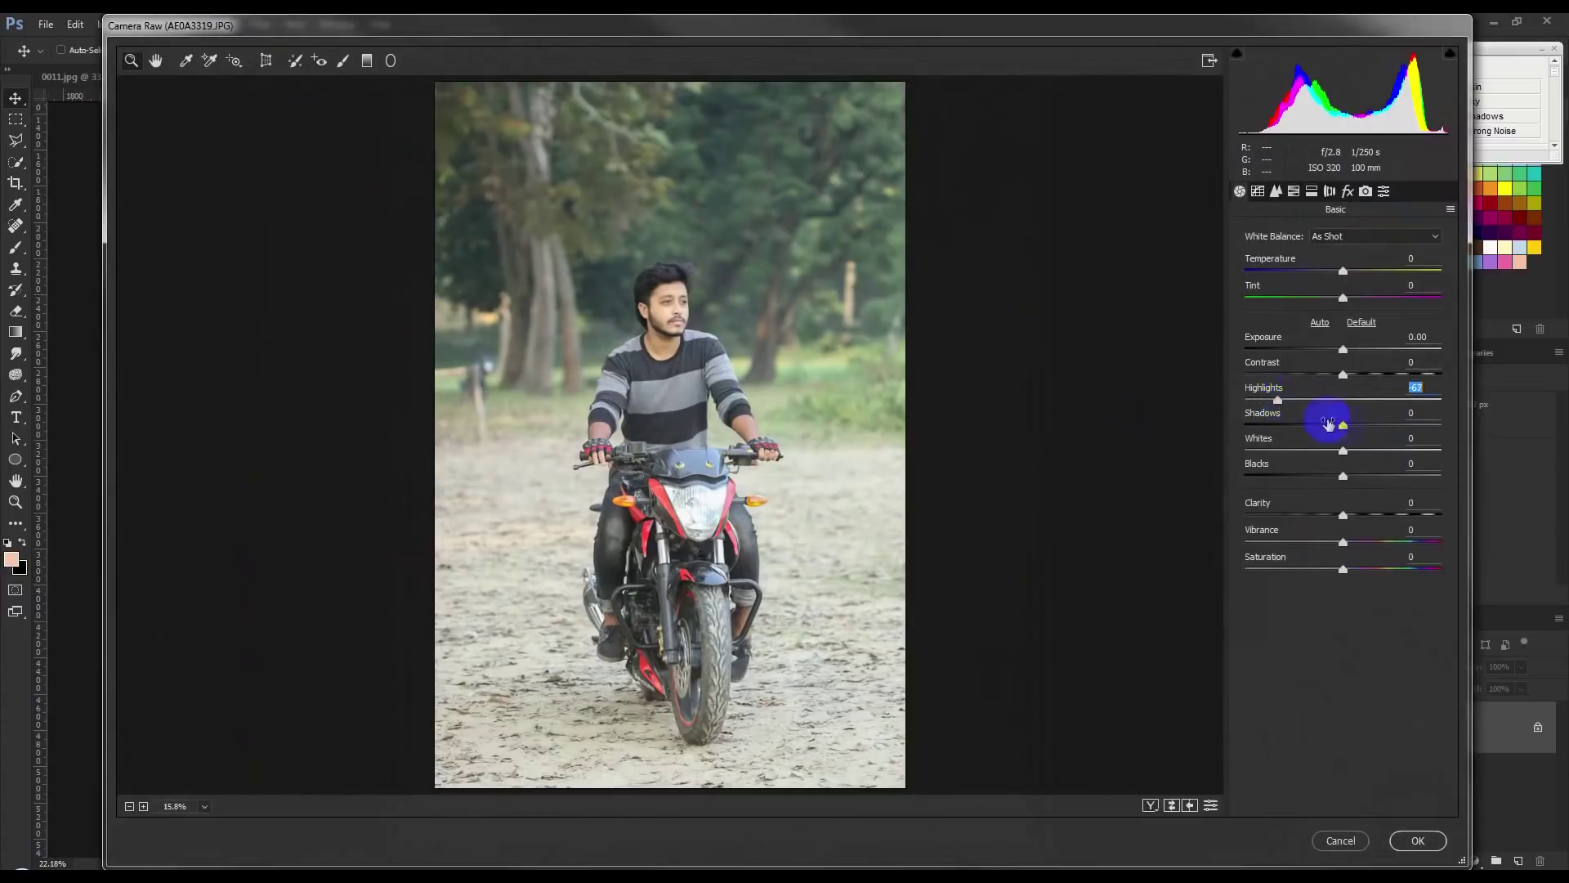
drag(1344, 426, 1327, 425)
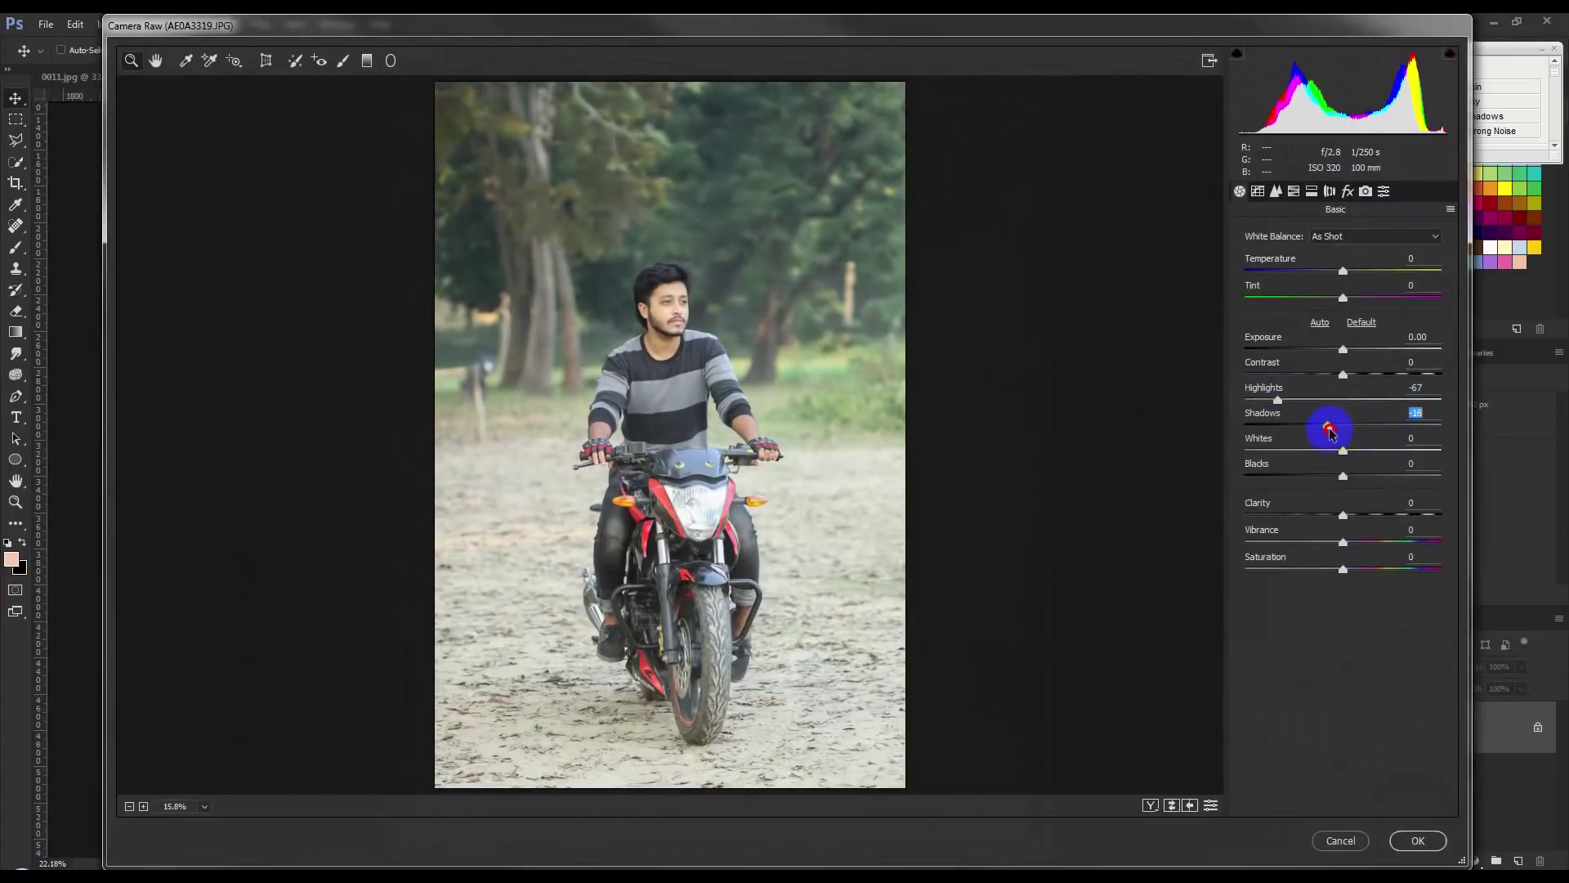
drag(1344, 452, 1334, 450)
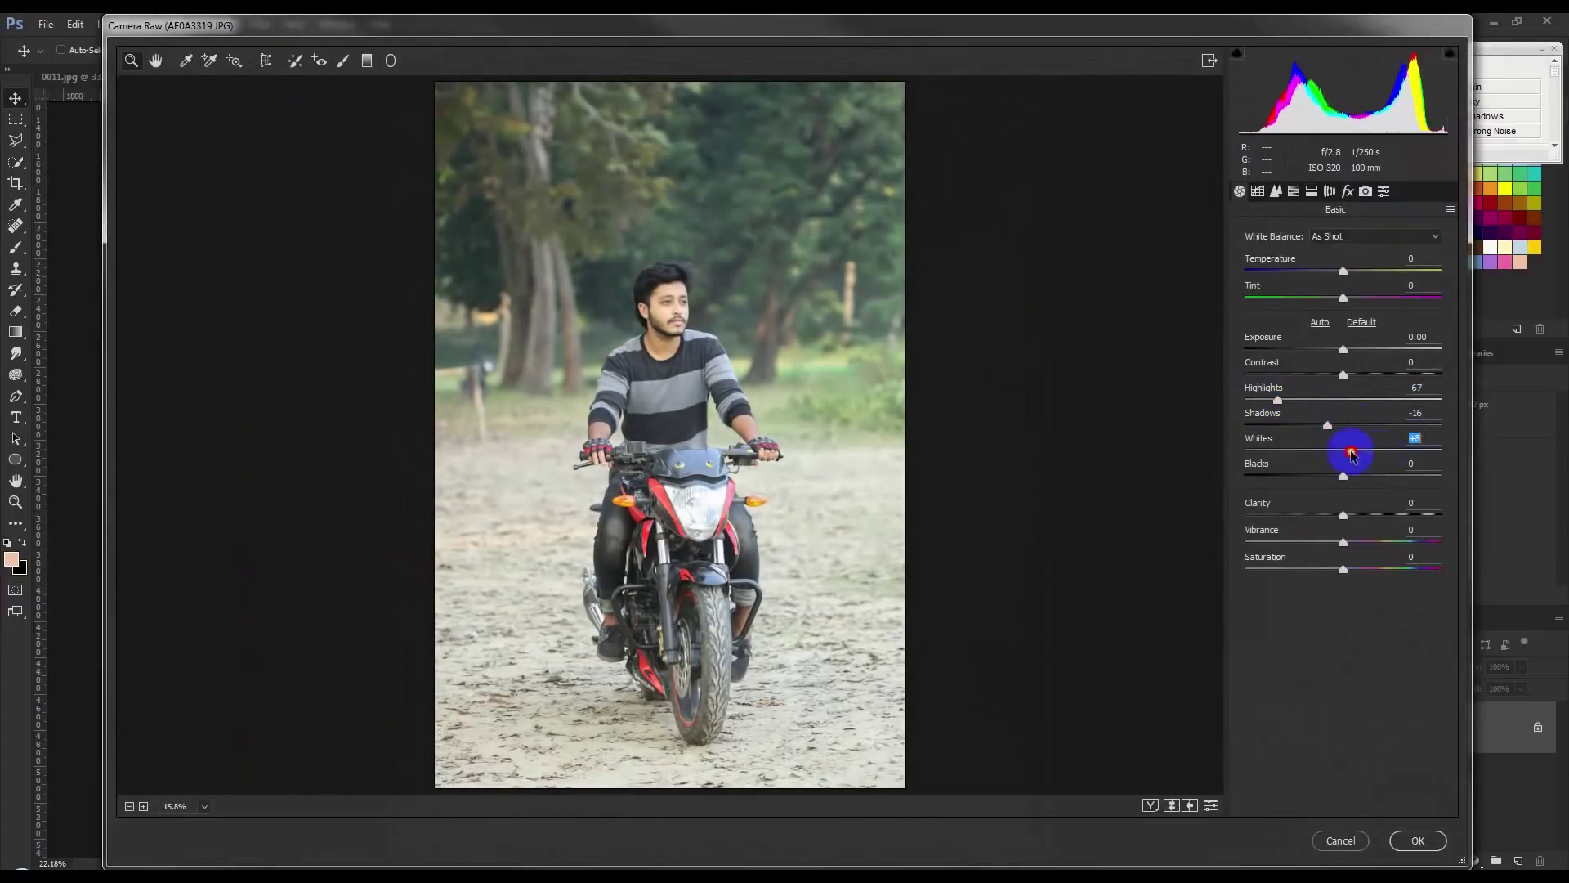
drag(1329, 423, 1380, 433)
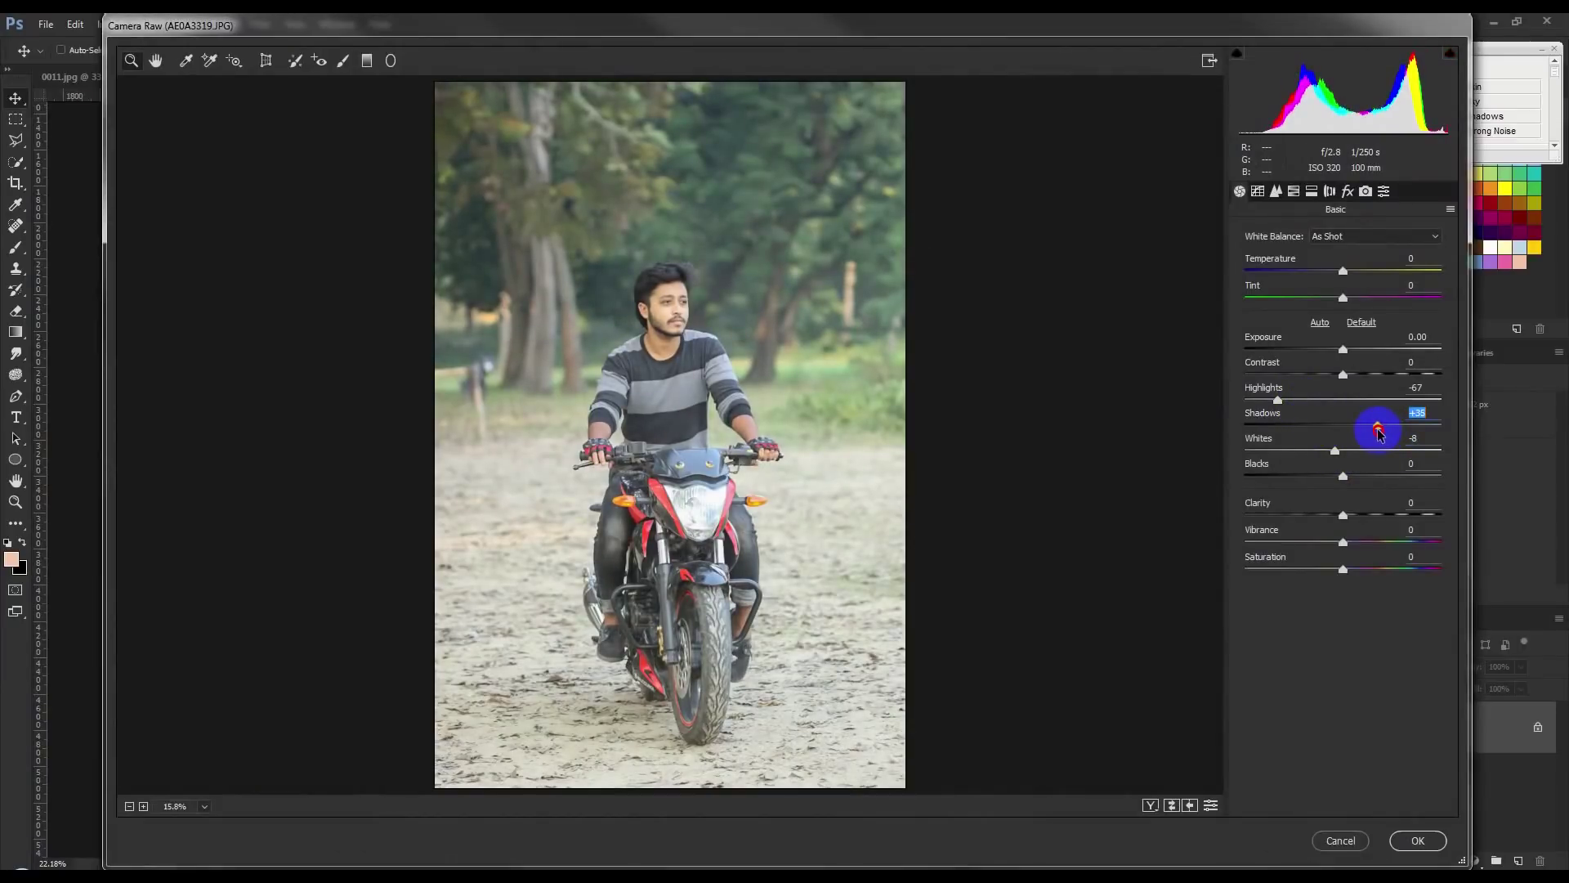
drag(1343, 378, 1344, 384)
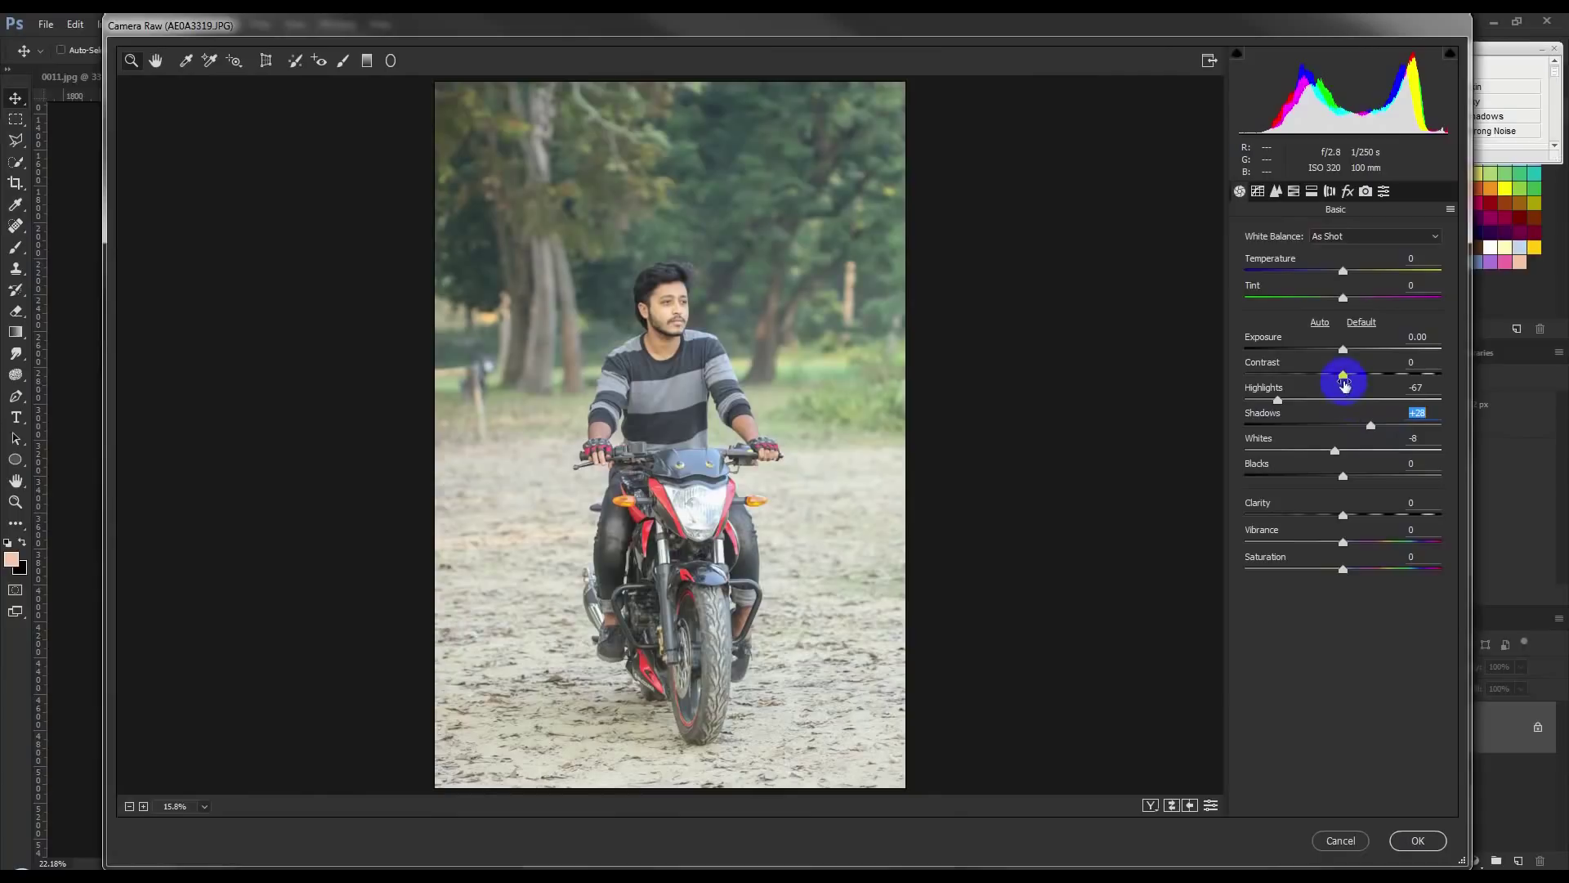
drag(1343, 541, 1321, 543)
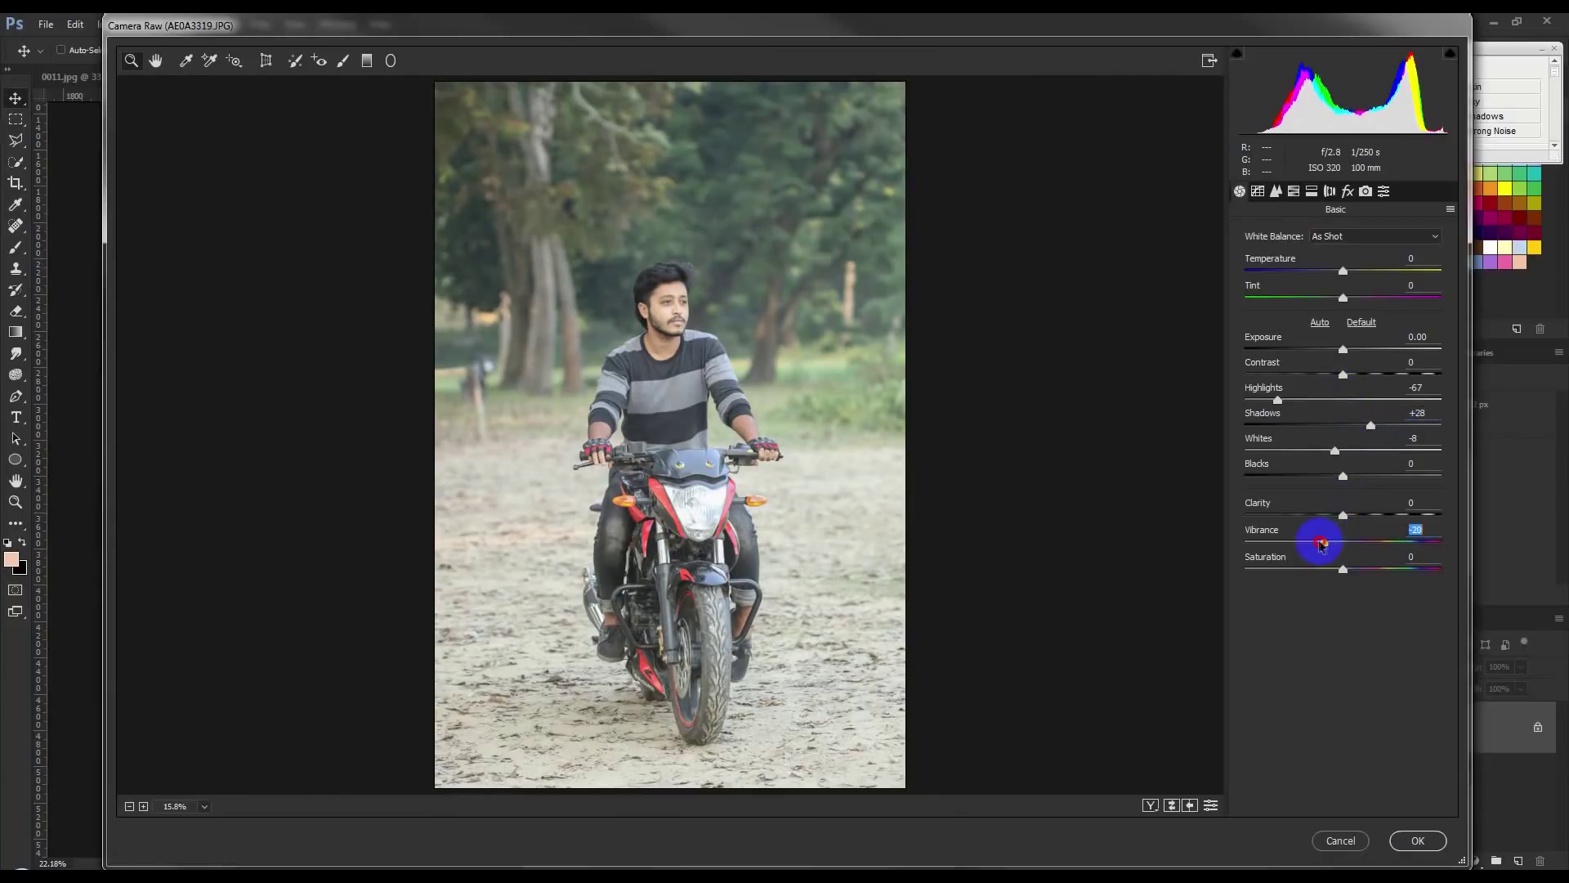
click(1418, 840)
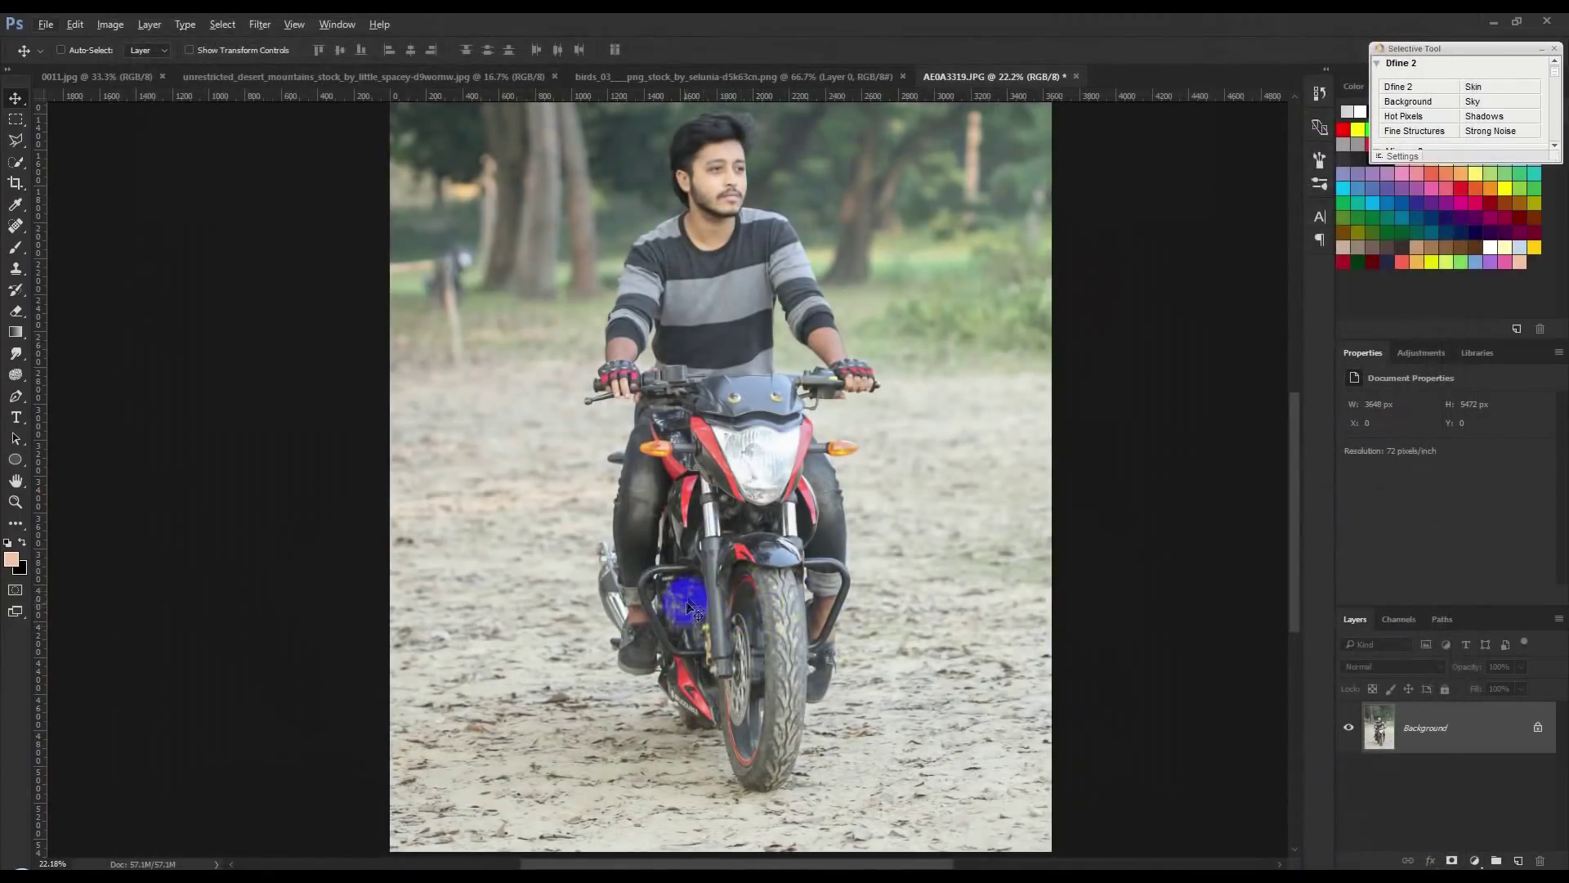
- Zoom in on the bike's lower front and set the Pen tool to Path mode
key(ctrl+z)
key(ctrl+z)
drag(716, 713, 695, 714)
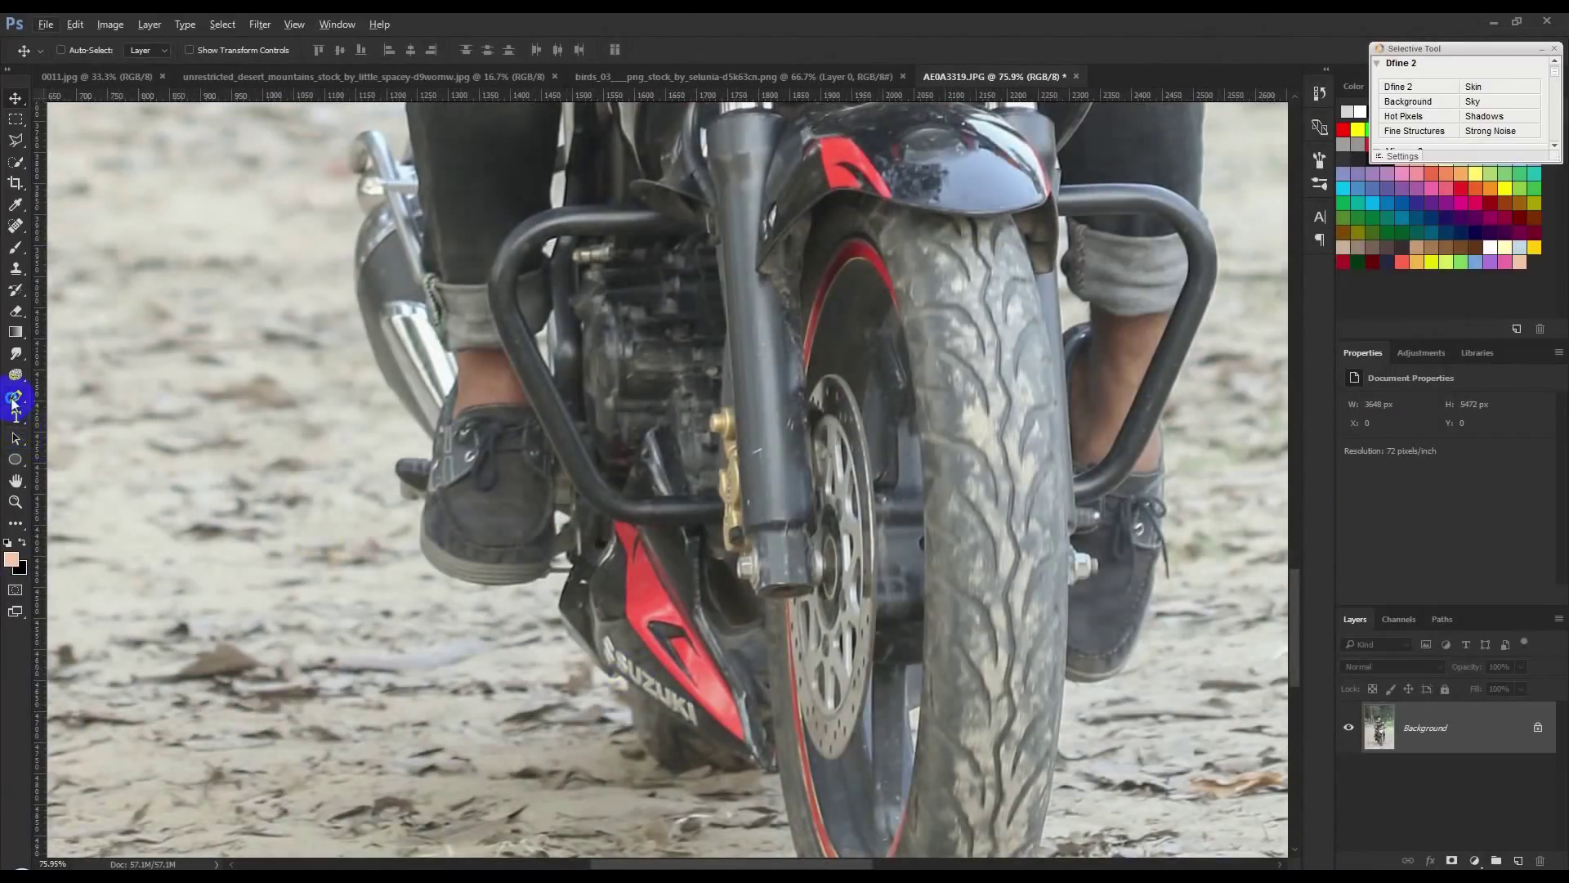
click(13, 398)
click(81, 396)
click(86, 50)
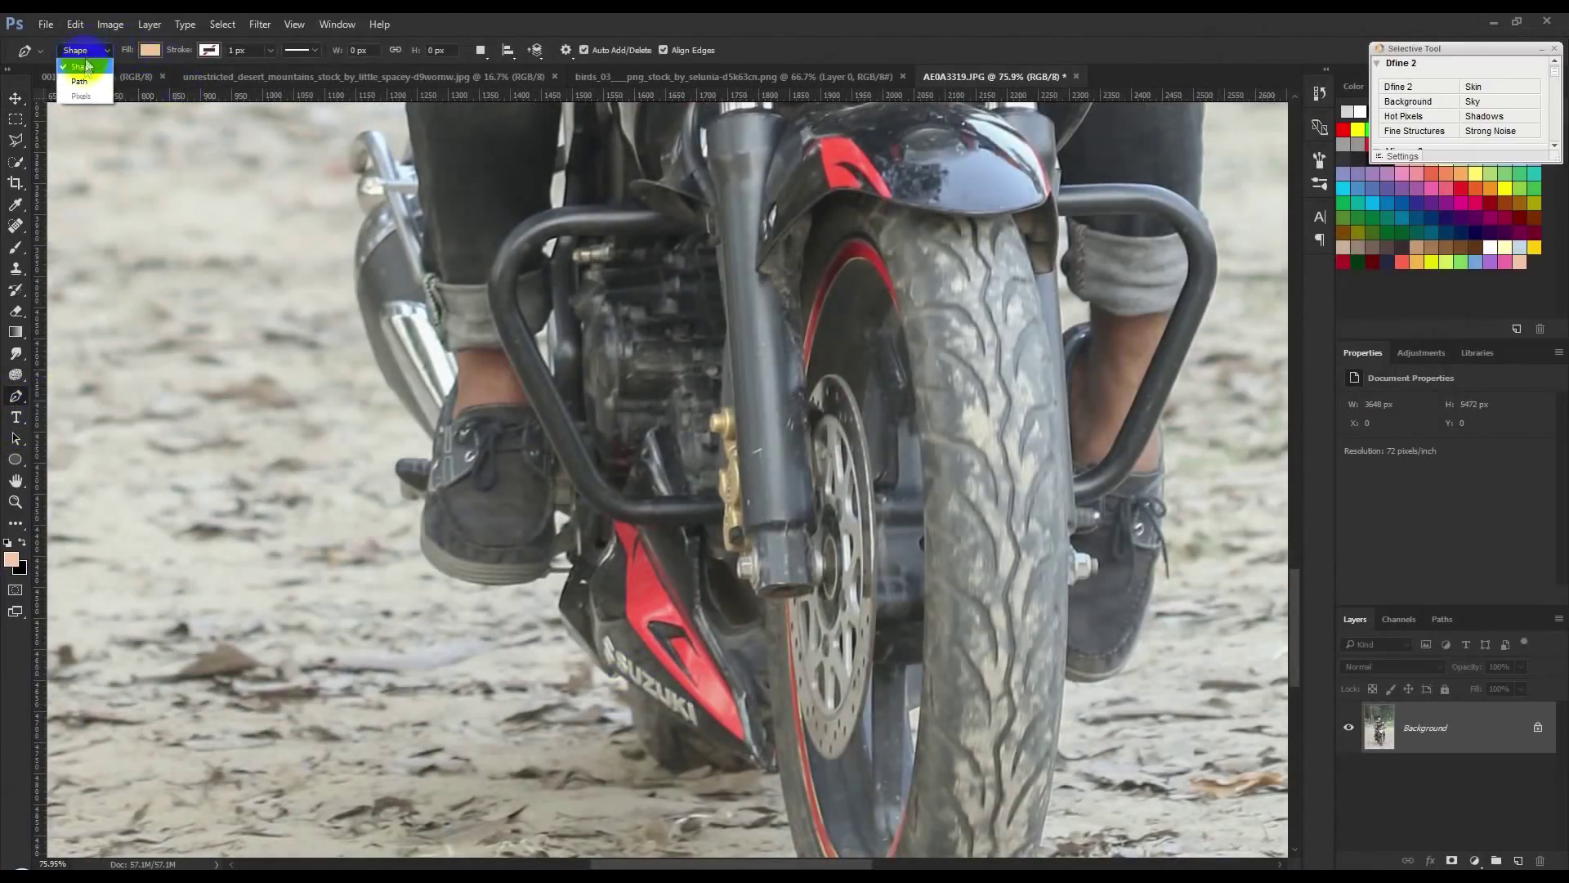
click(80, 81)
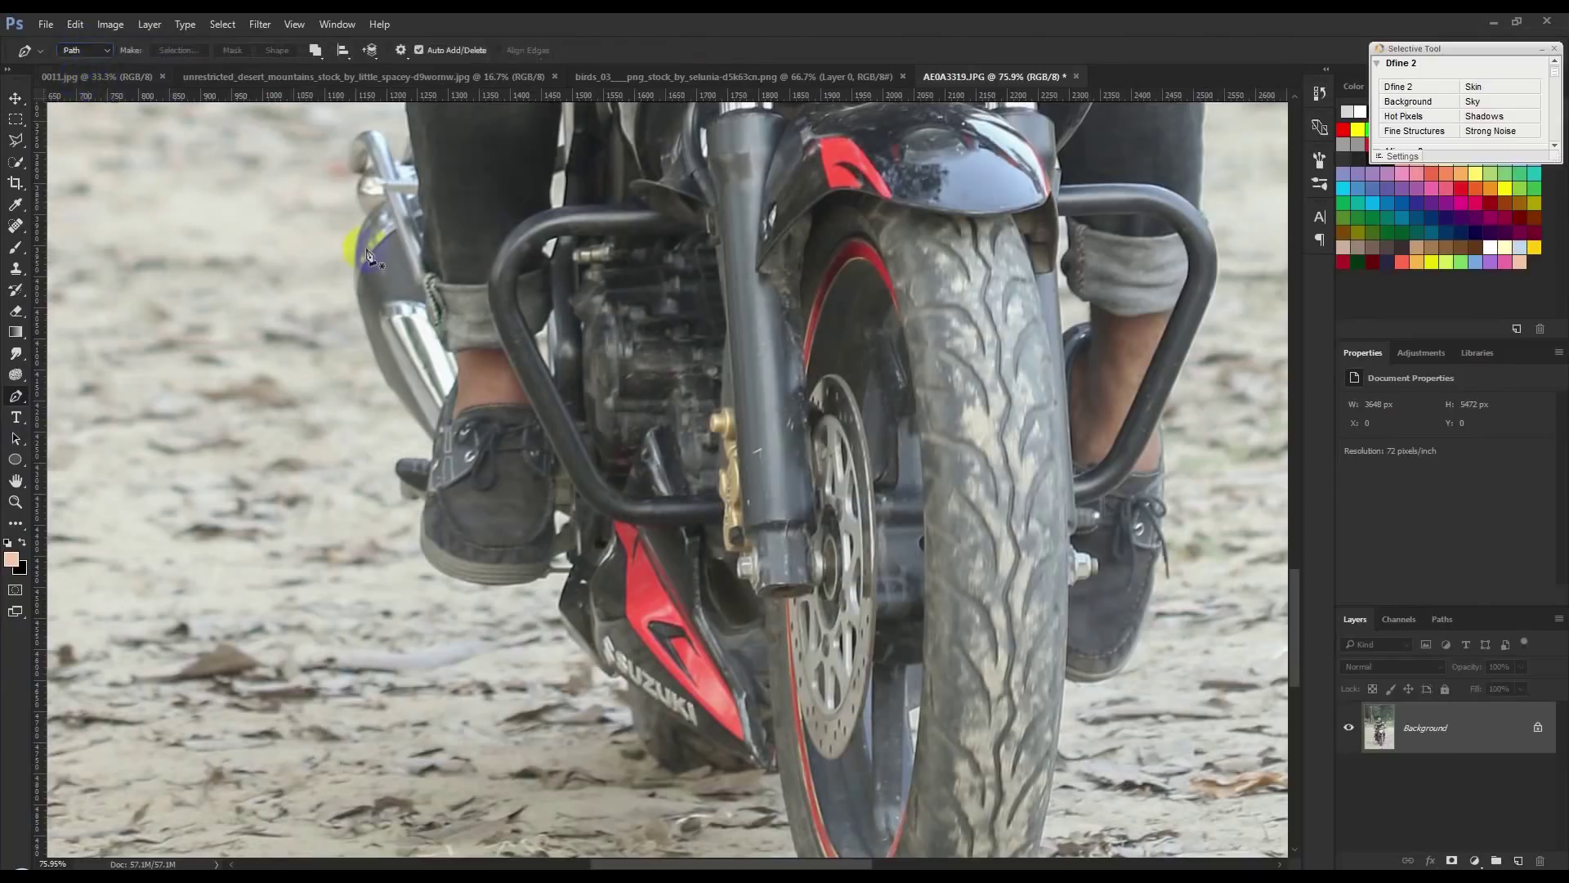
- Trace a curved pen path along the fairing and around the bike's outline
click(759, 772)
scroll(760, 772, up, 2)
scroll(759, 772, up, 3)
drag(507, 694, 445, 548)
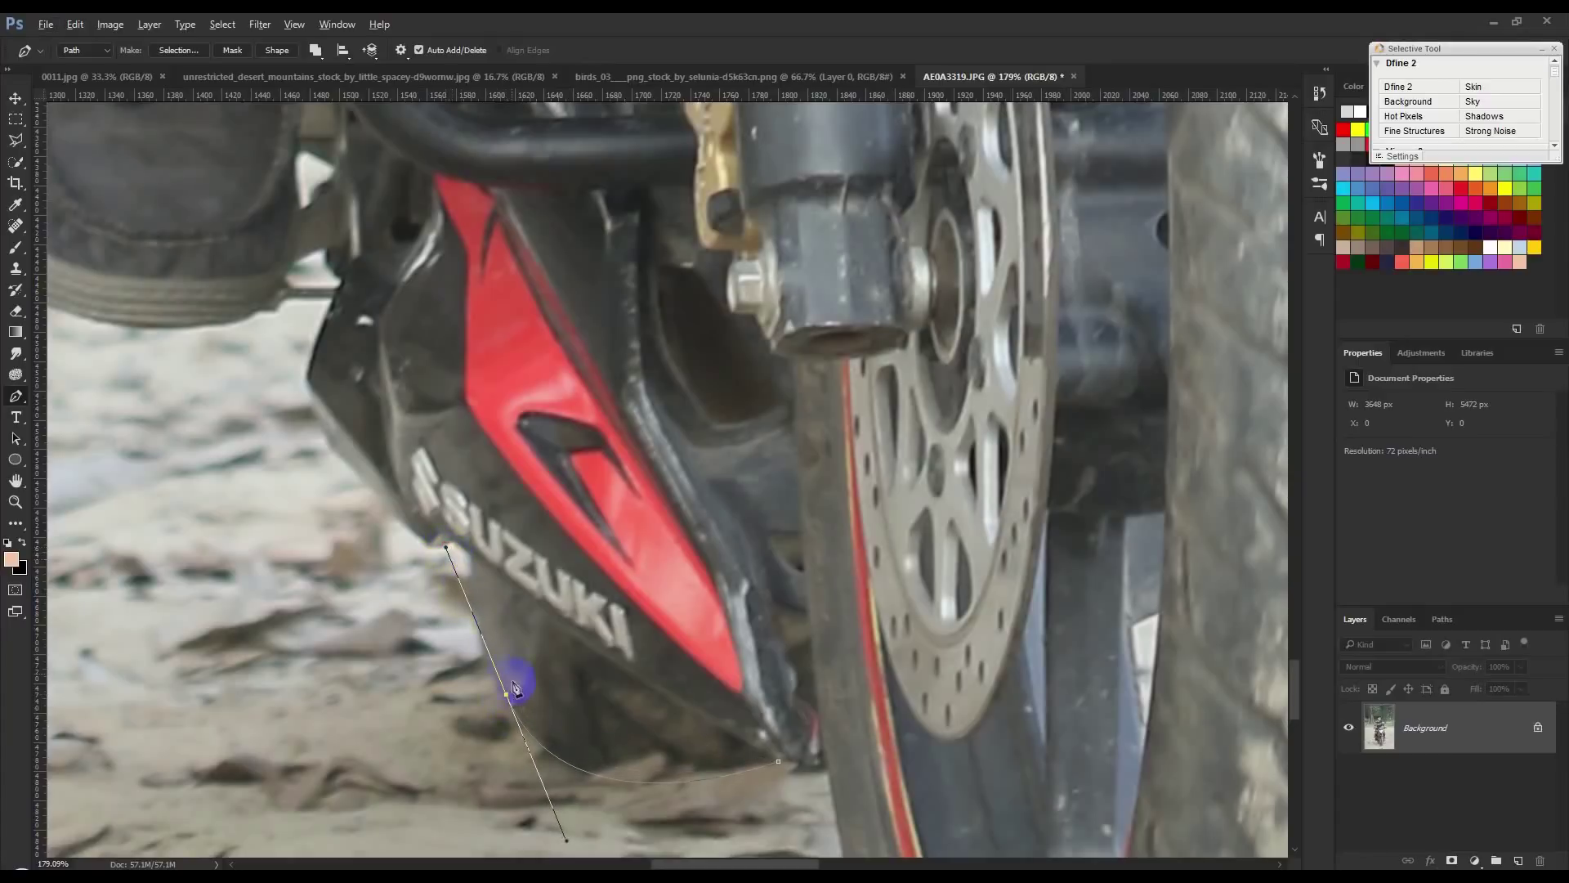
scroll(572, 653, left, 3)
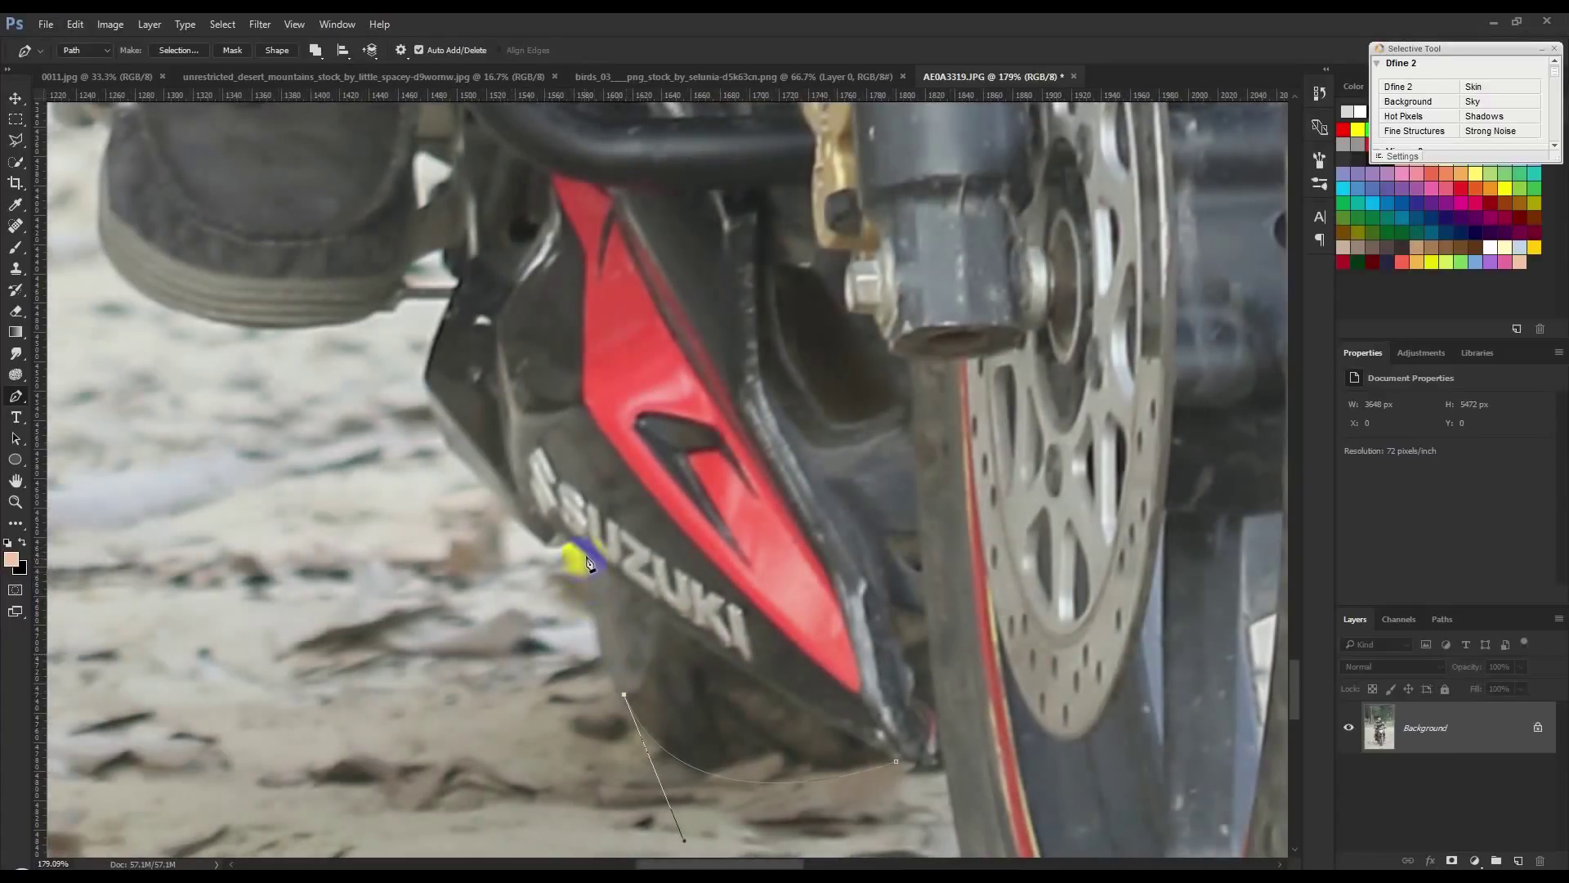
drag(588, 560, 580, 458)
drag(428, 362, 452, 298)
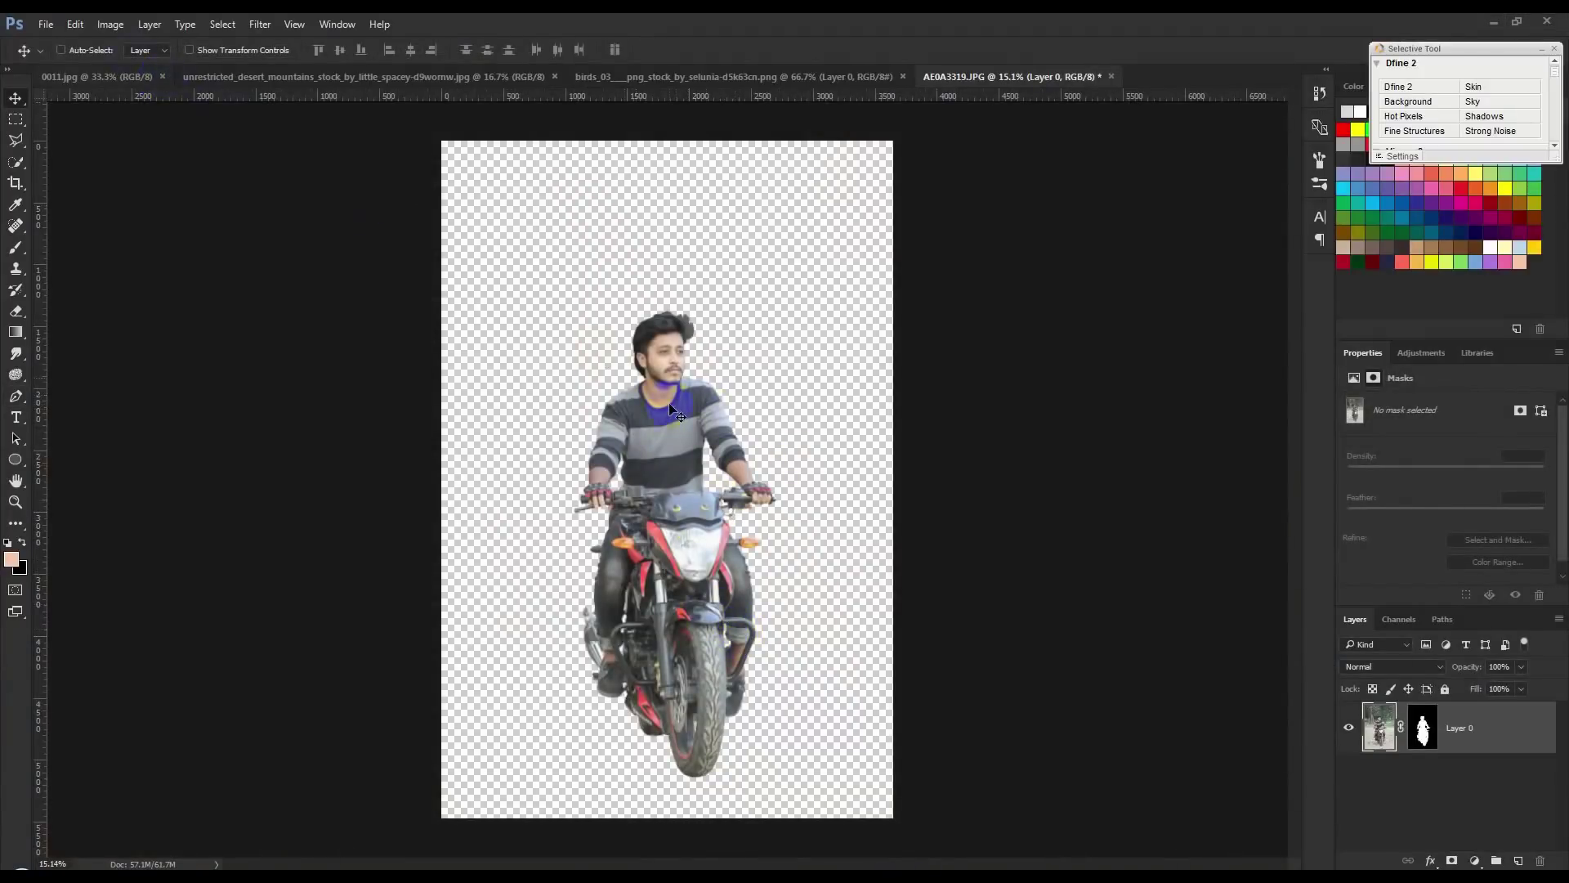
- Save the cut-out as a PSD and create a new 3300 × 2000 px, 72 ppi document
key(ctrl+shift+s)
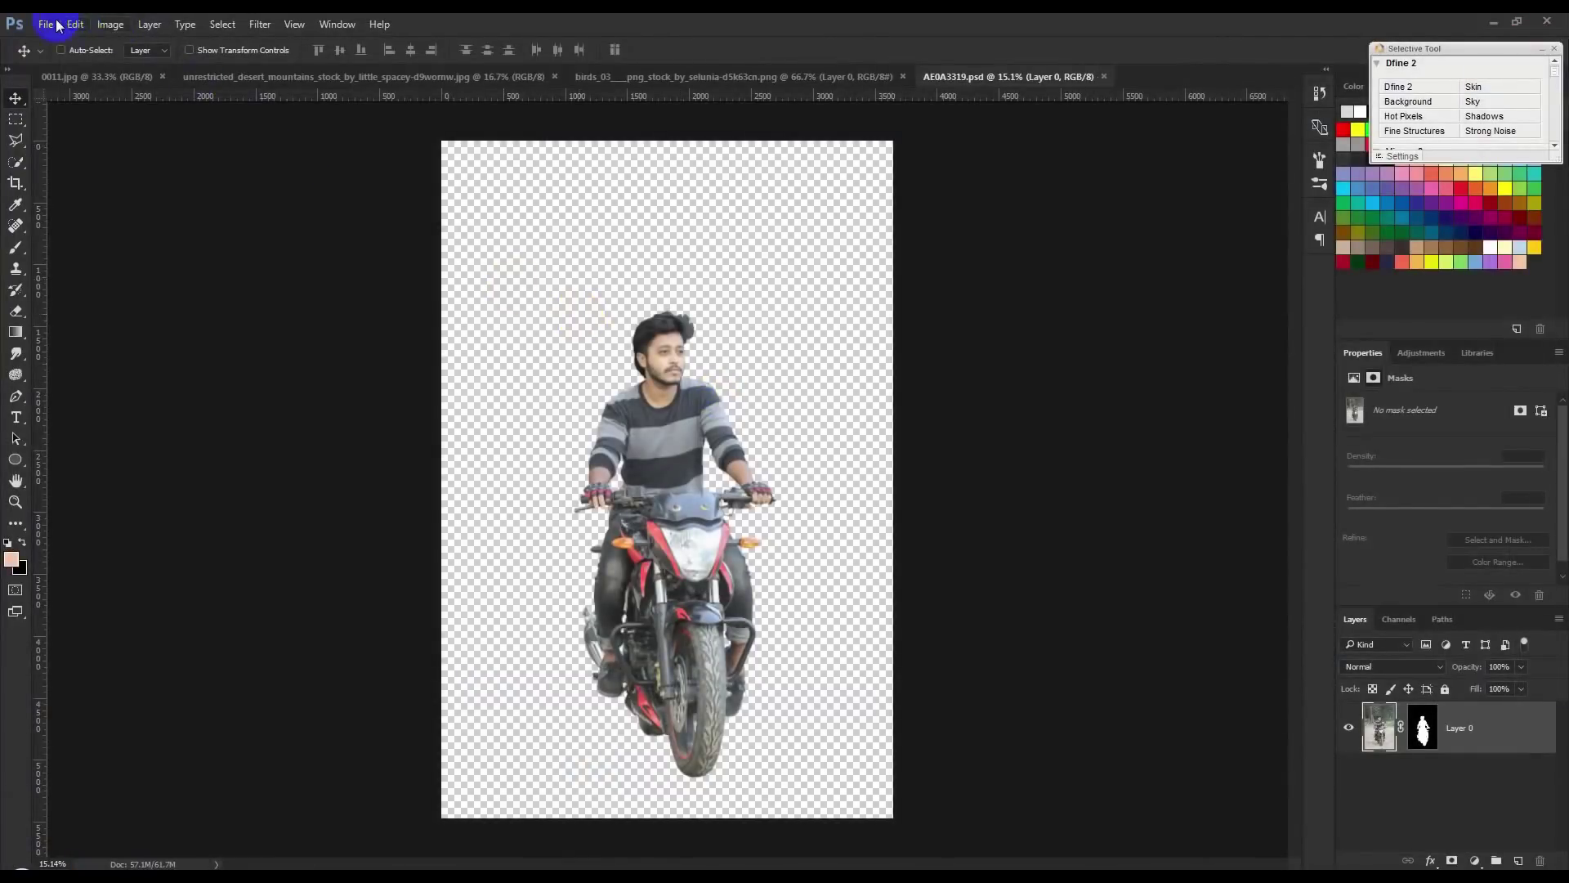
click(59, 25)
click(687, 305)
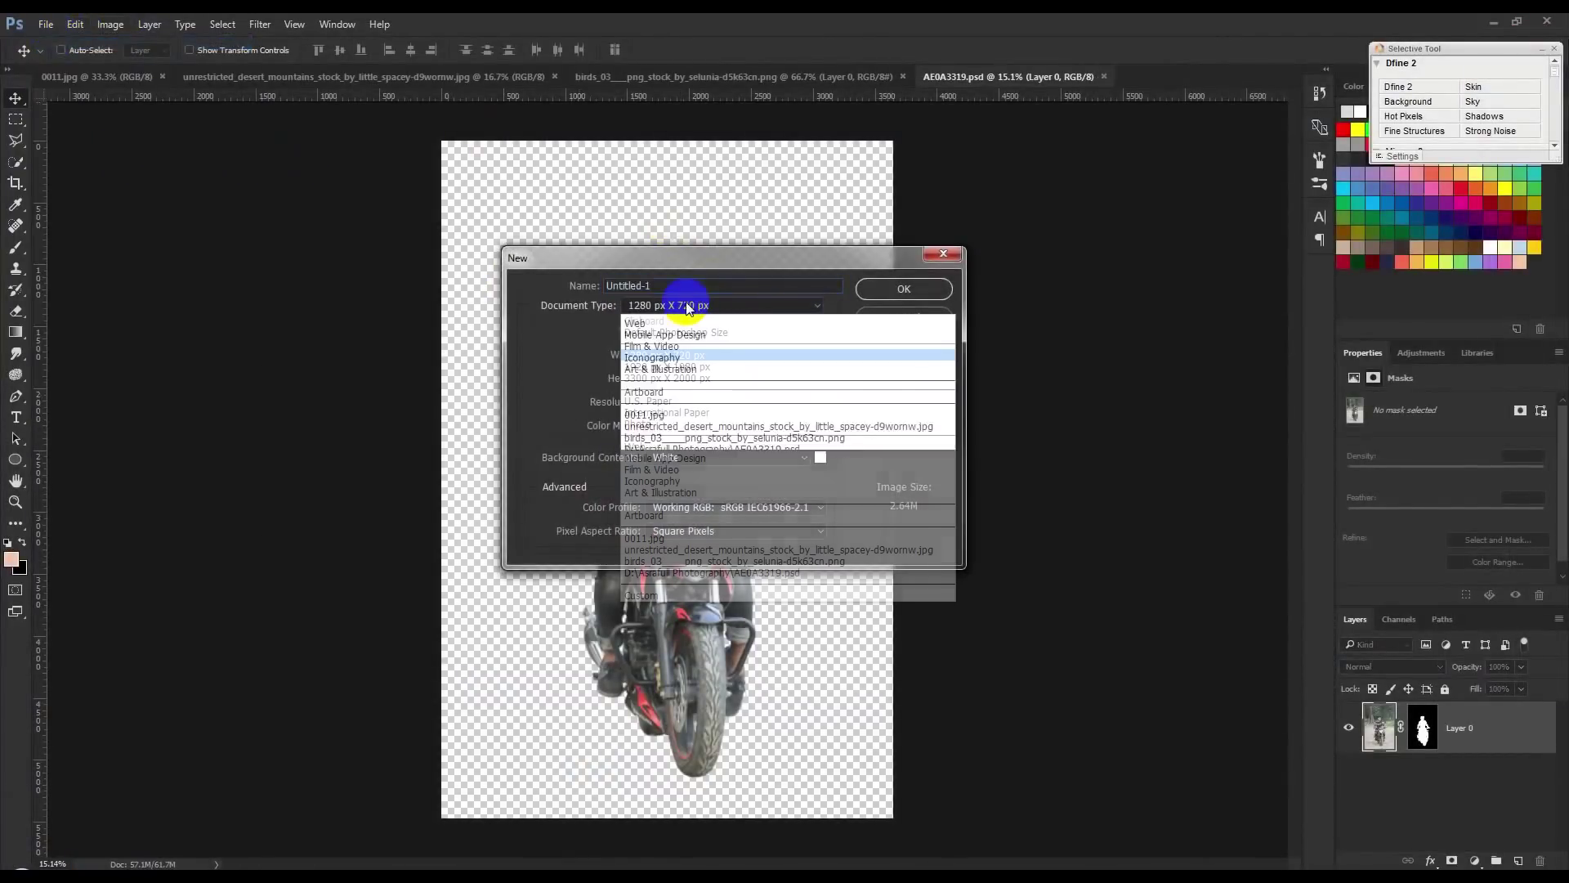
click(679, 378)
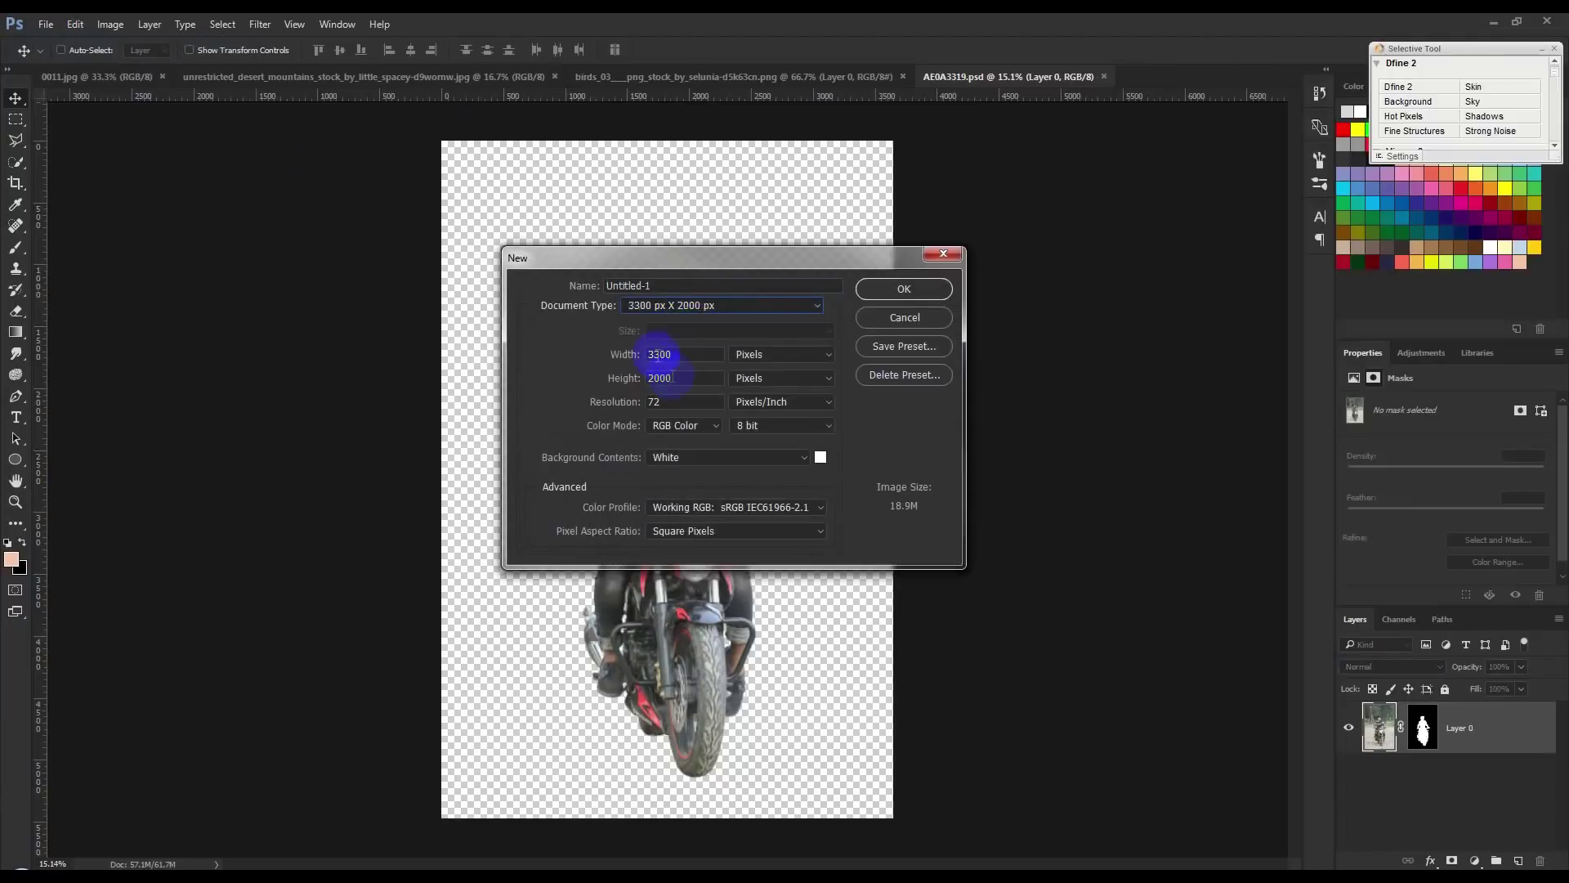
double_click(688, 354)
double_click(679, 379)
double_click(670, 406)
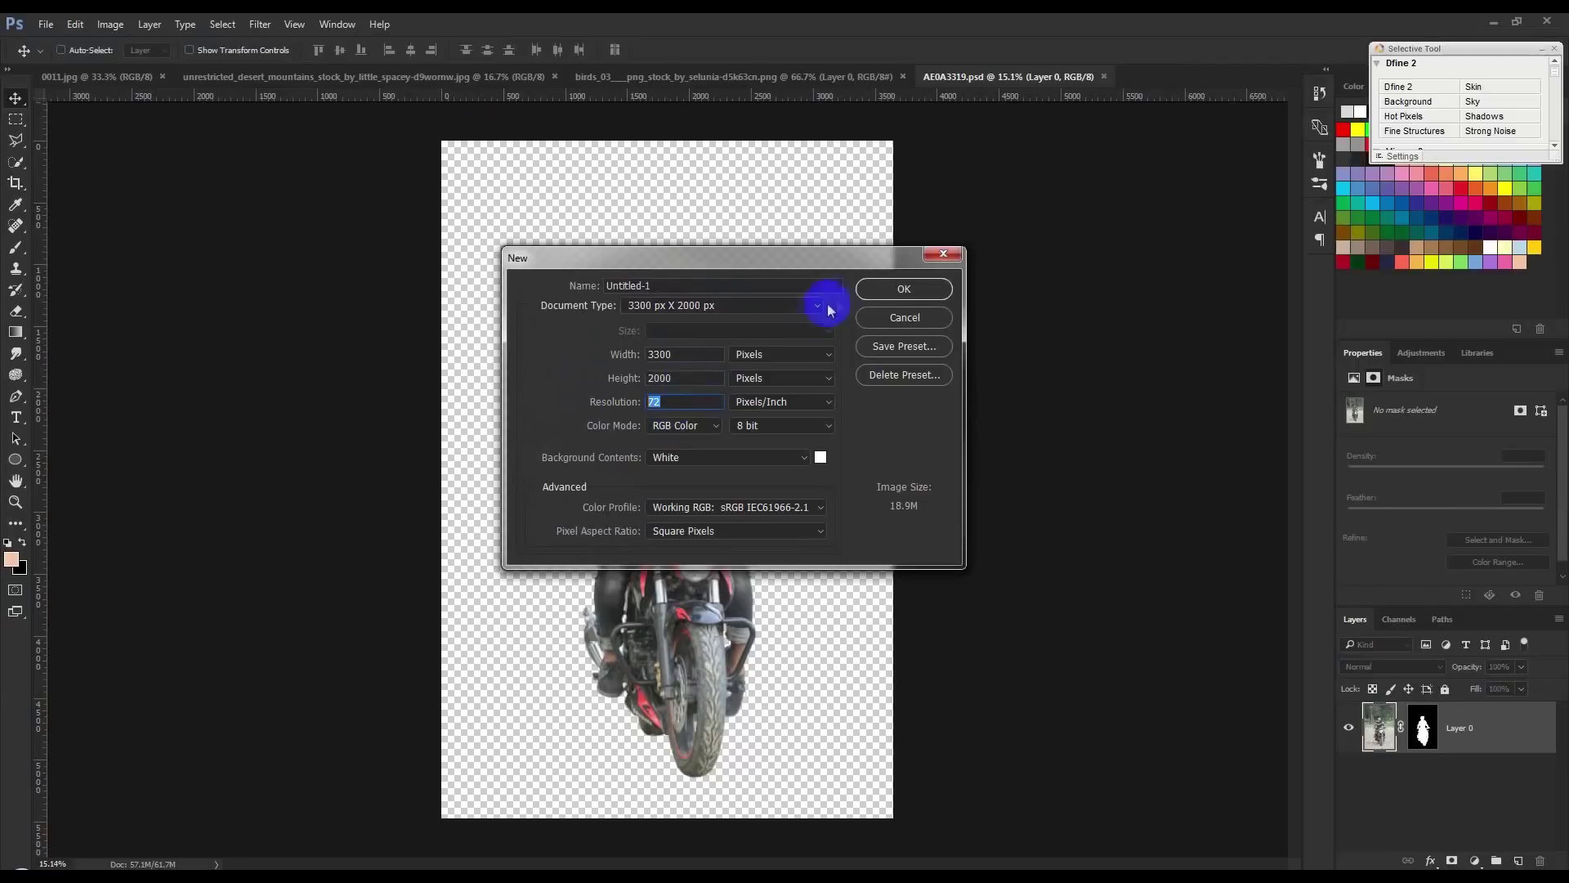
click(889, 289)
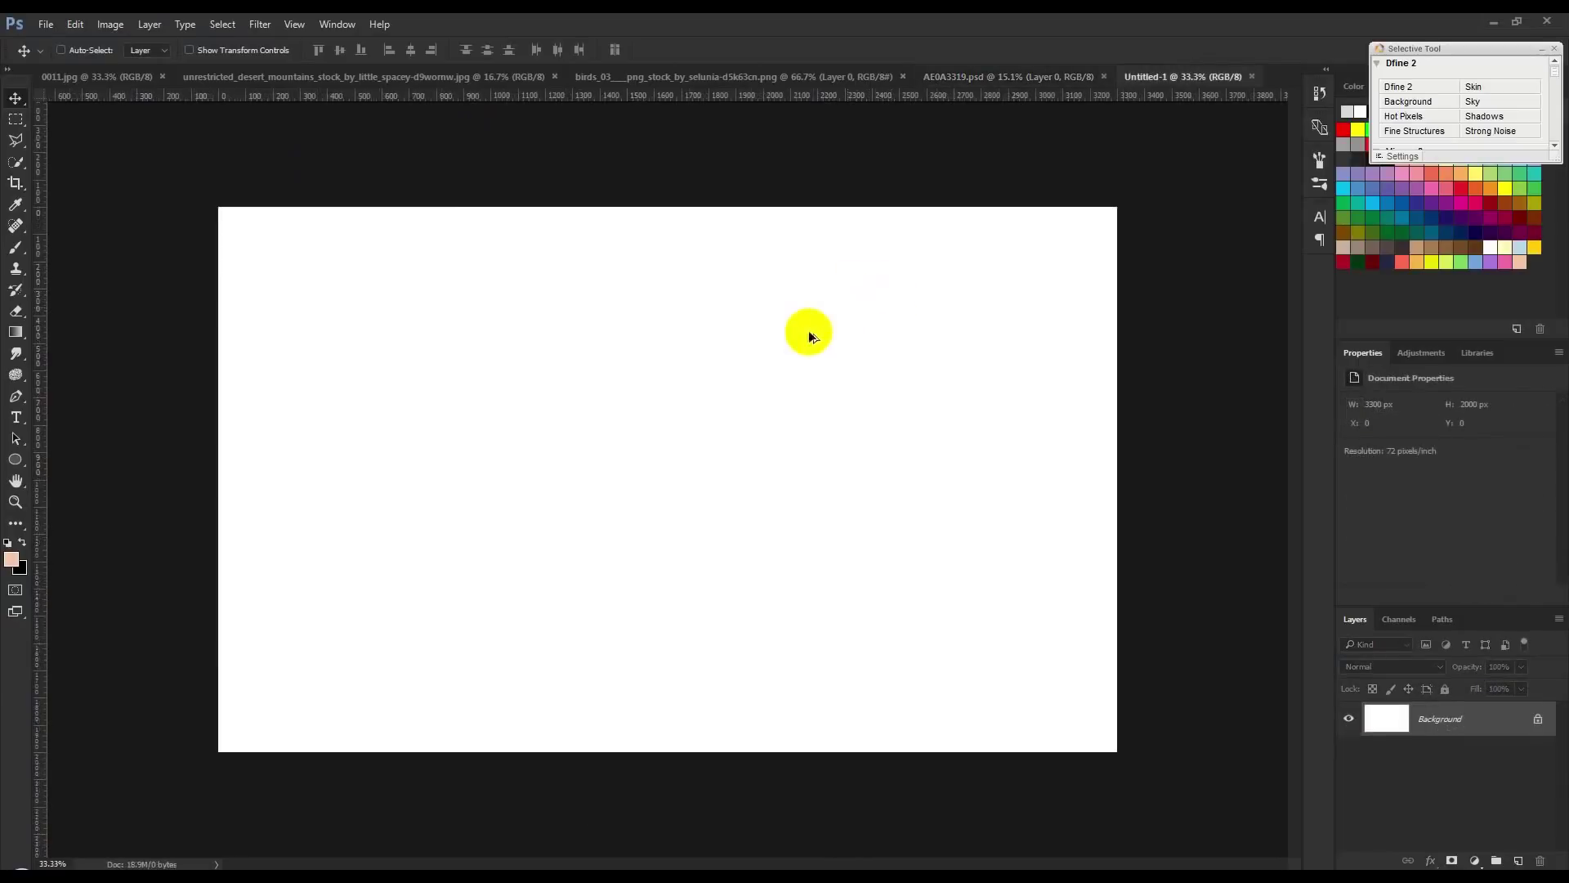
- Add a Solid Color fill layer in light grey #cfcfcf
click(1476, 860)
click(1458, 506)
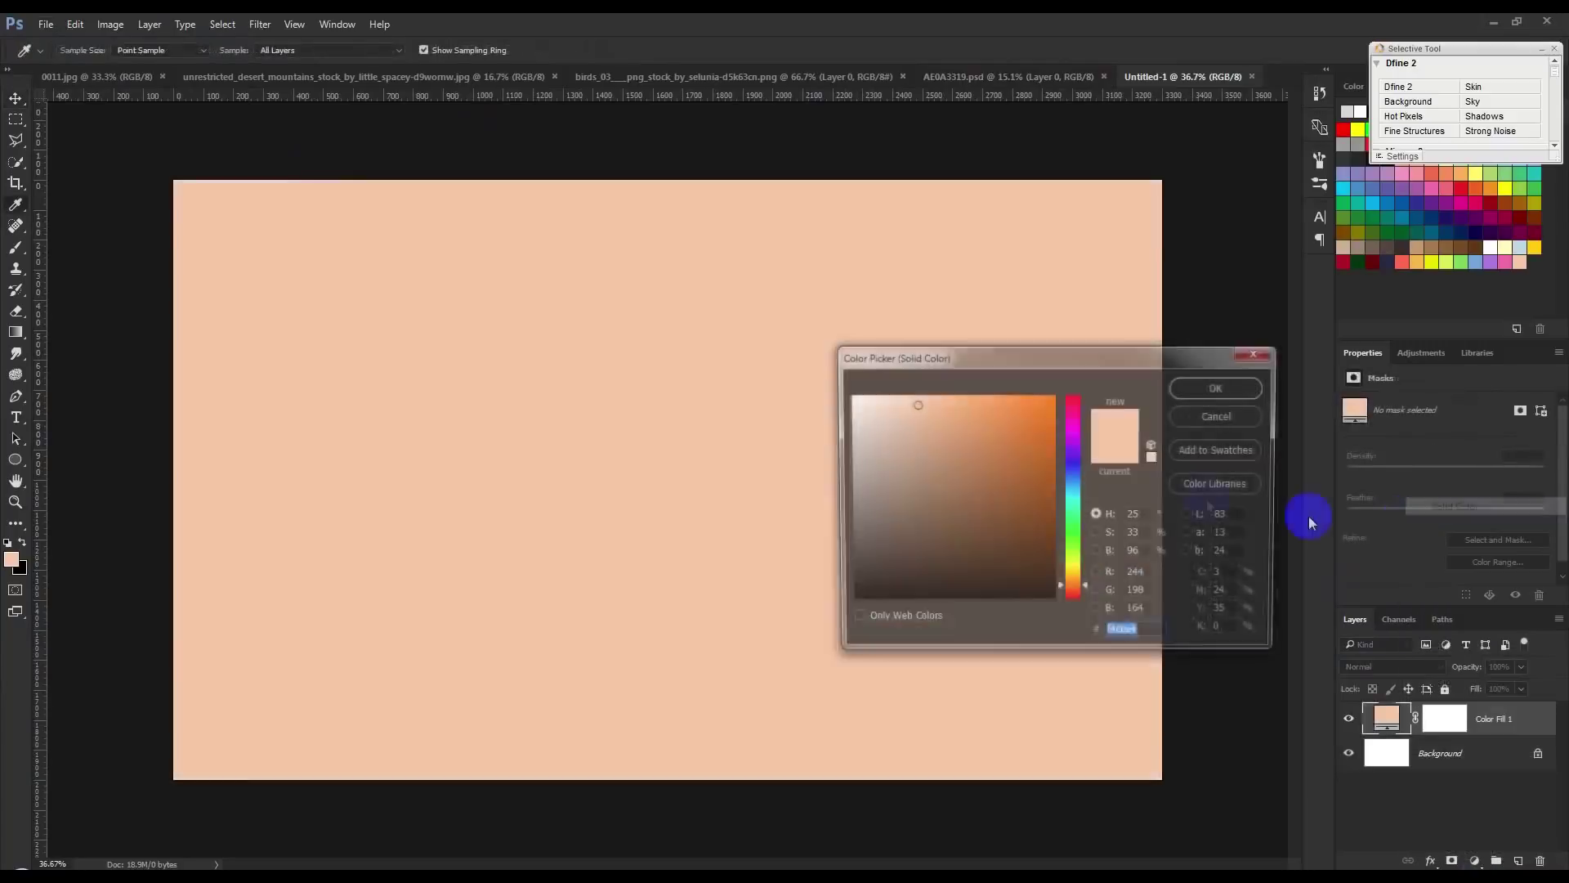
mouse_move(917, 465)
mouse_down()
mouse_move(807, 443)
mouse_move(834, 439)
mouse_up()
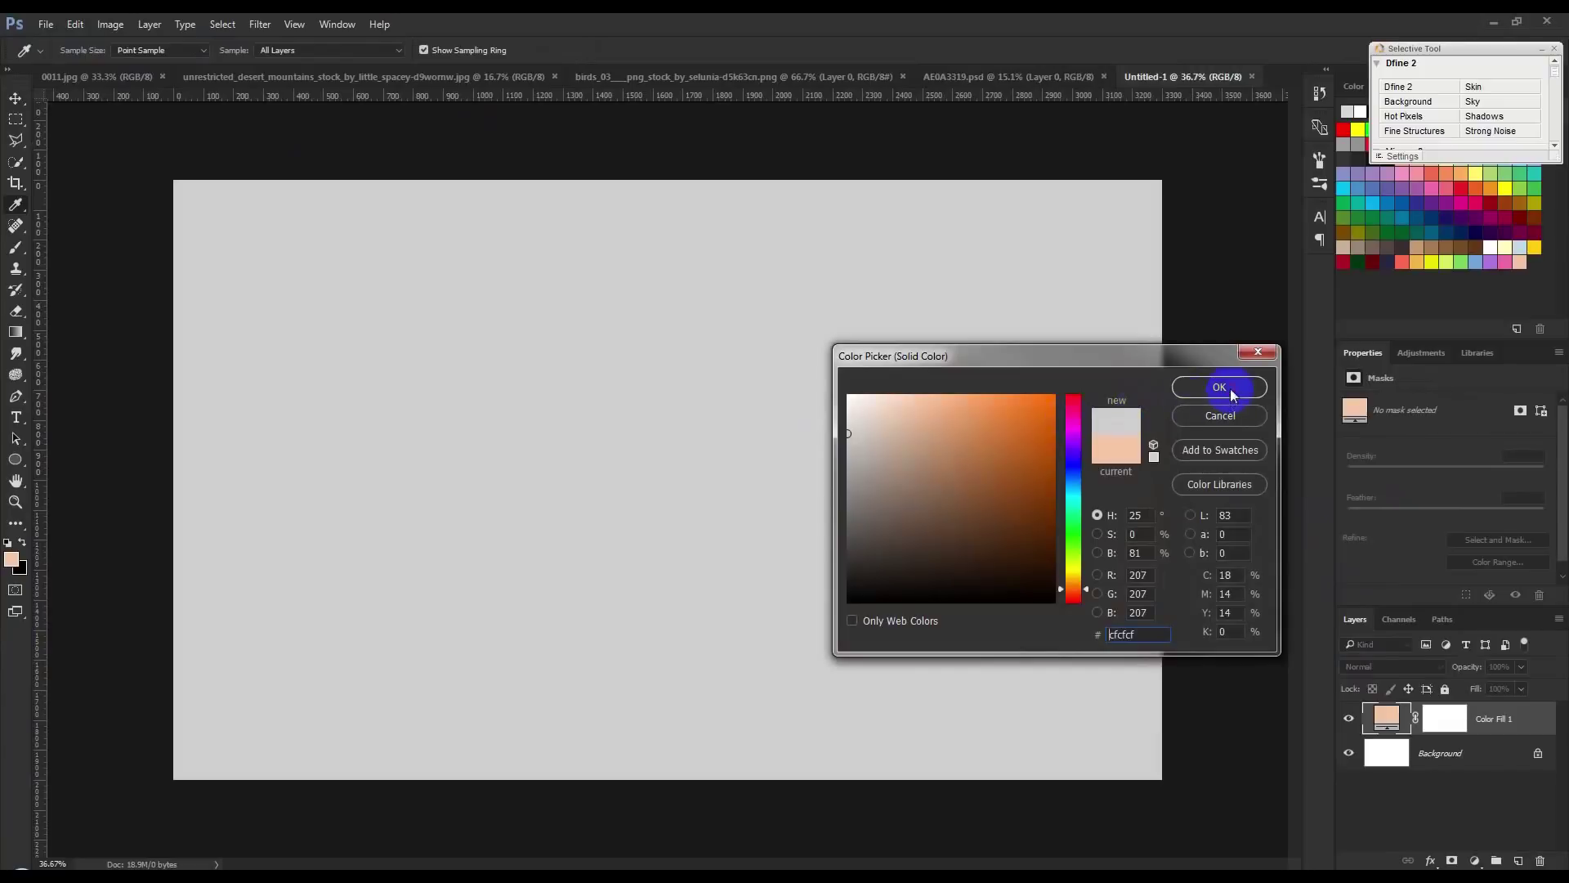
click(1219, 387)
- Delete the white Background layer and rename the fill layer BG
drag(1512, 756, 1540, 862)
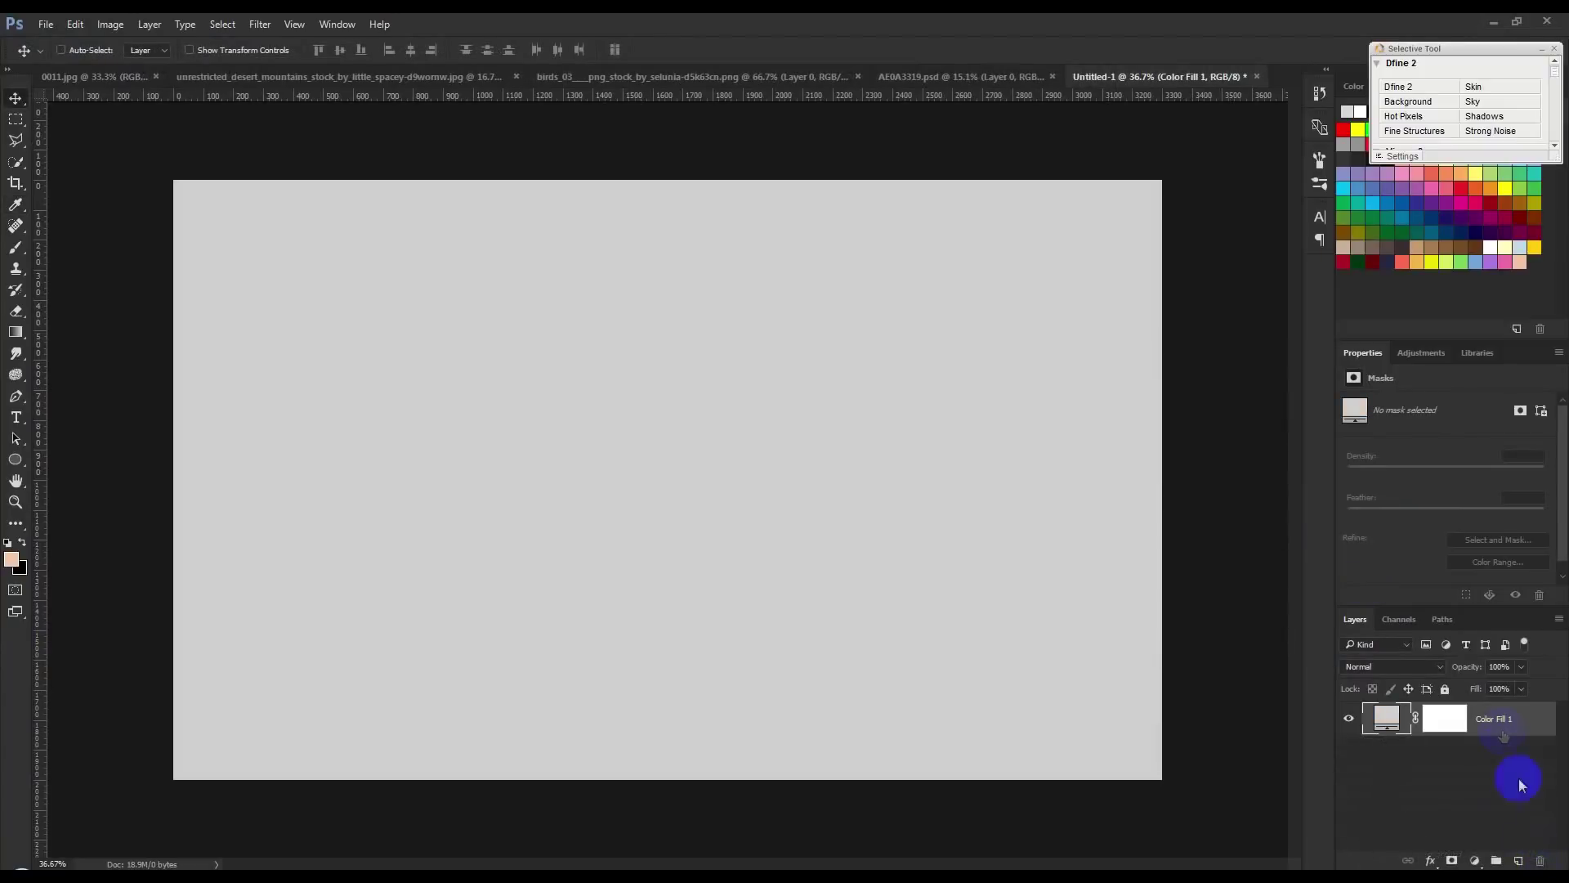
double_click(1495, 719)
text(G)
key(Return)
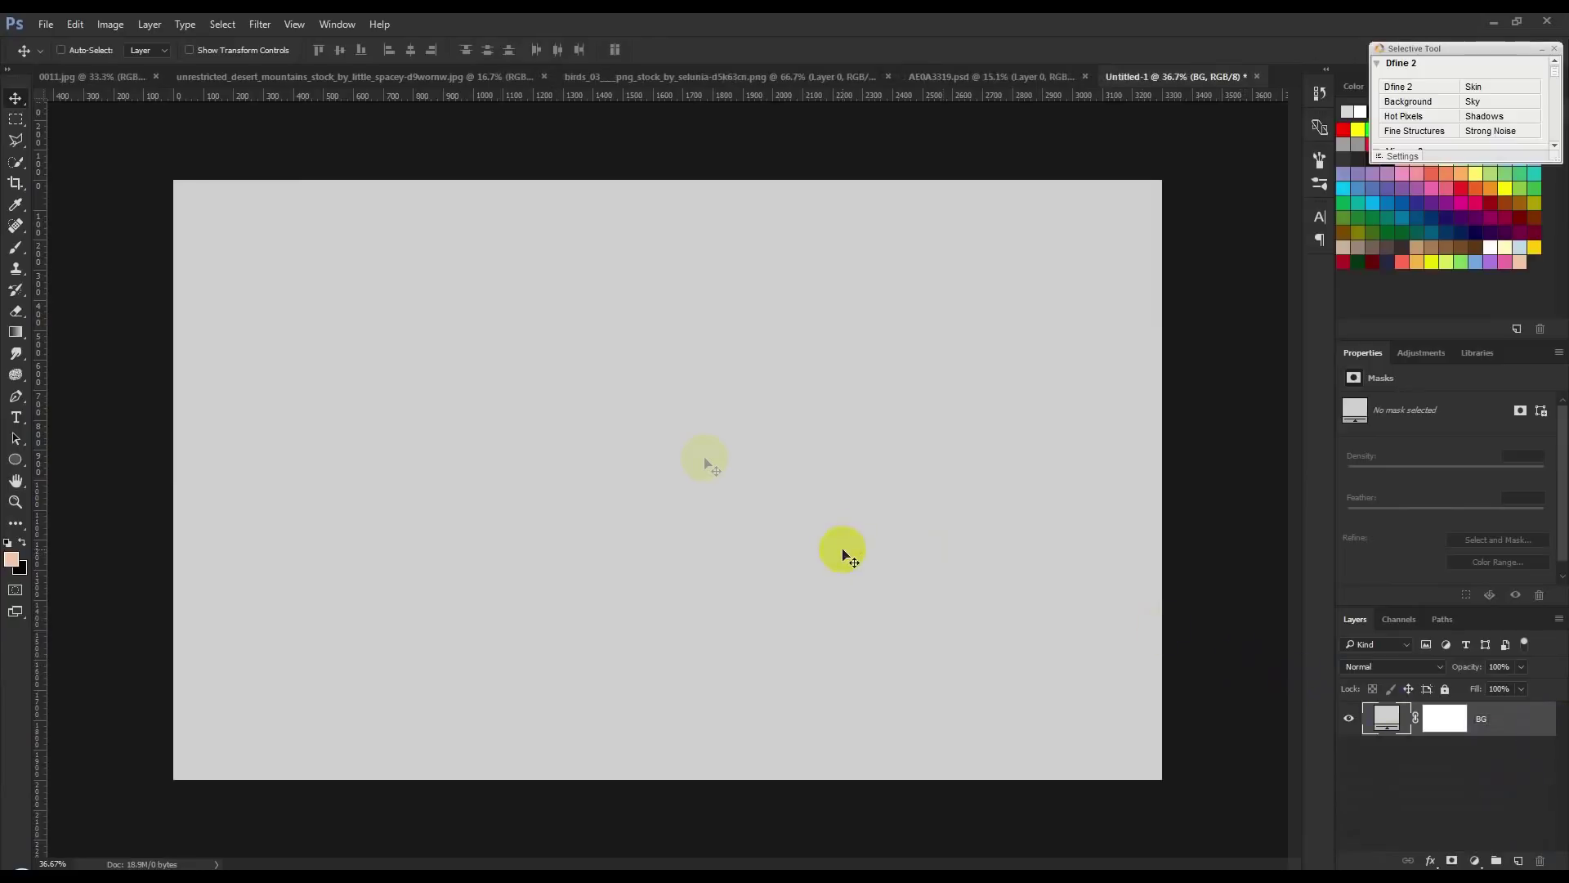
- Copy the desert road photo into the composition as Layer 1 and reposition it
click(96, 77)
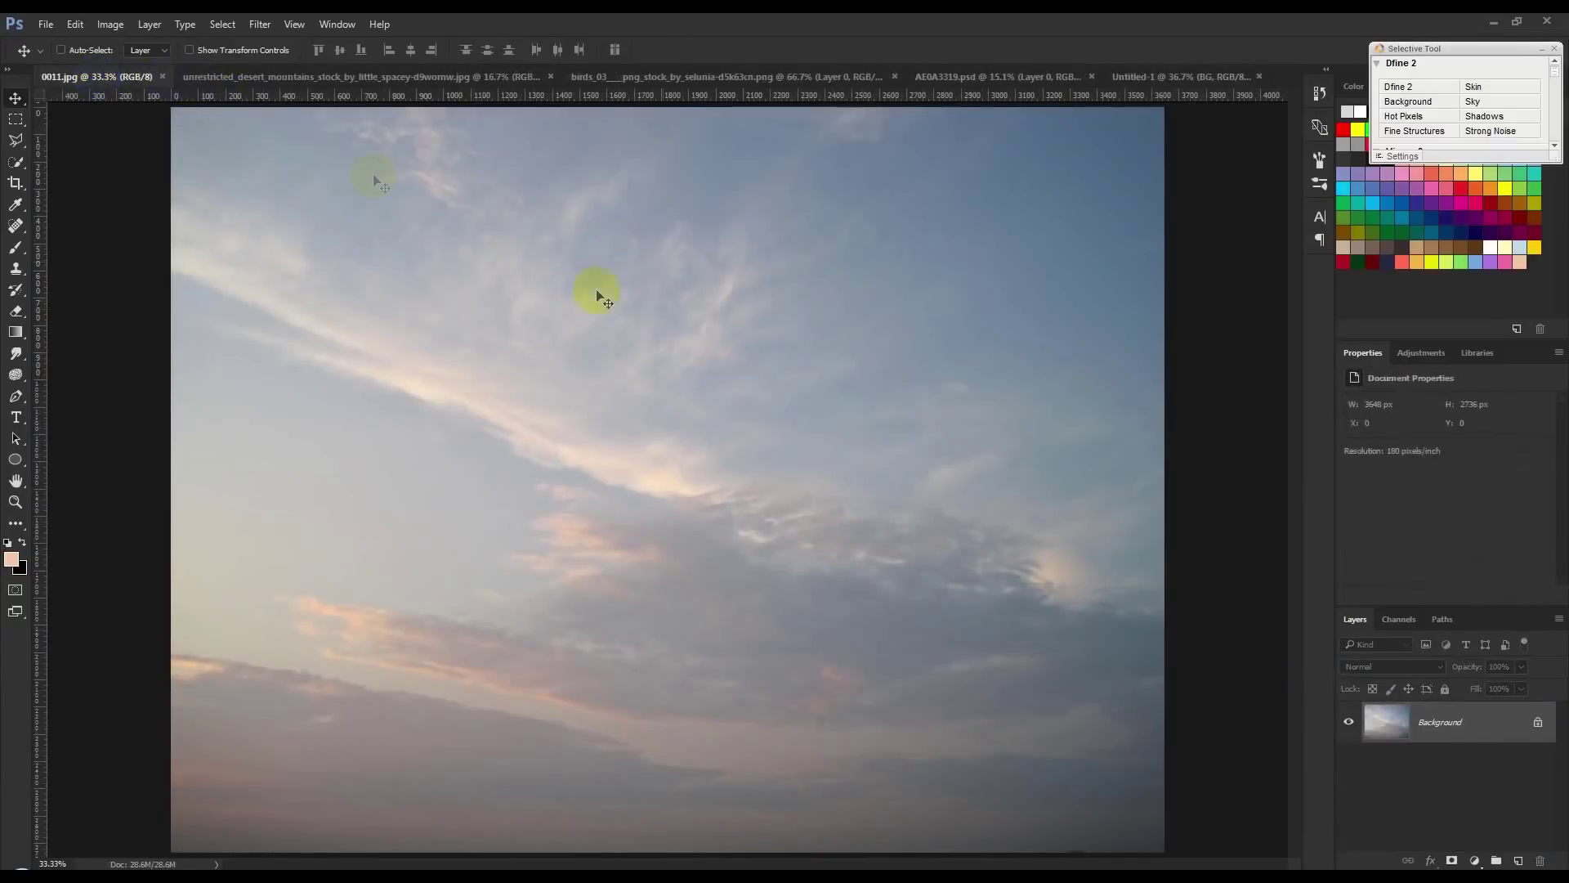
click(350, 77)
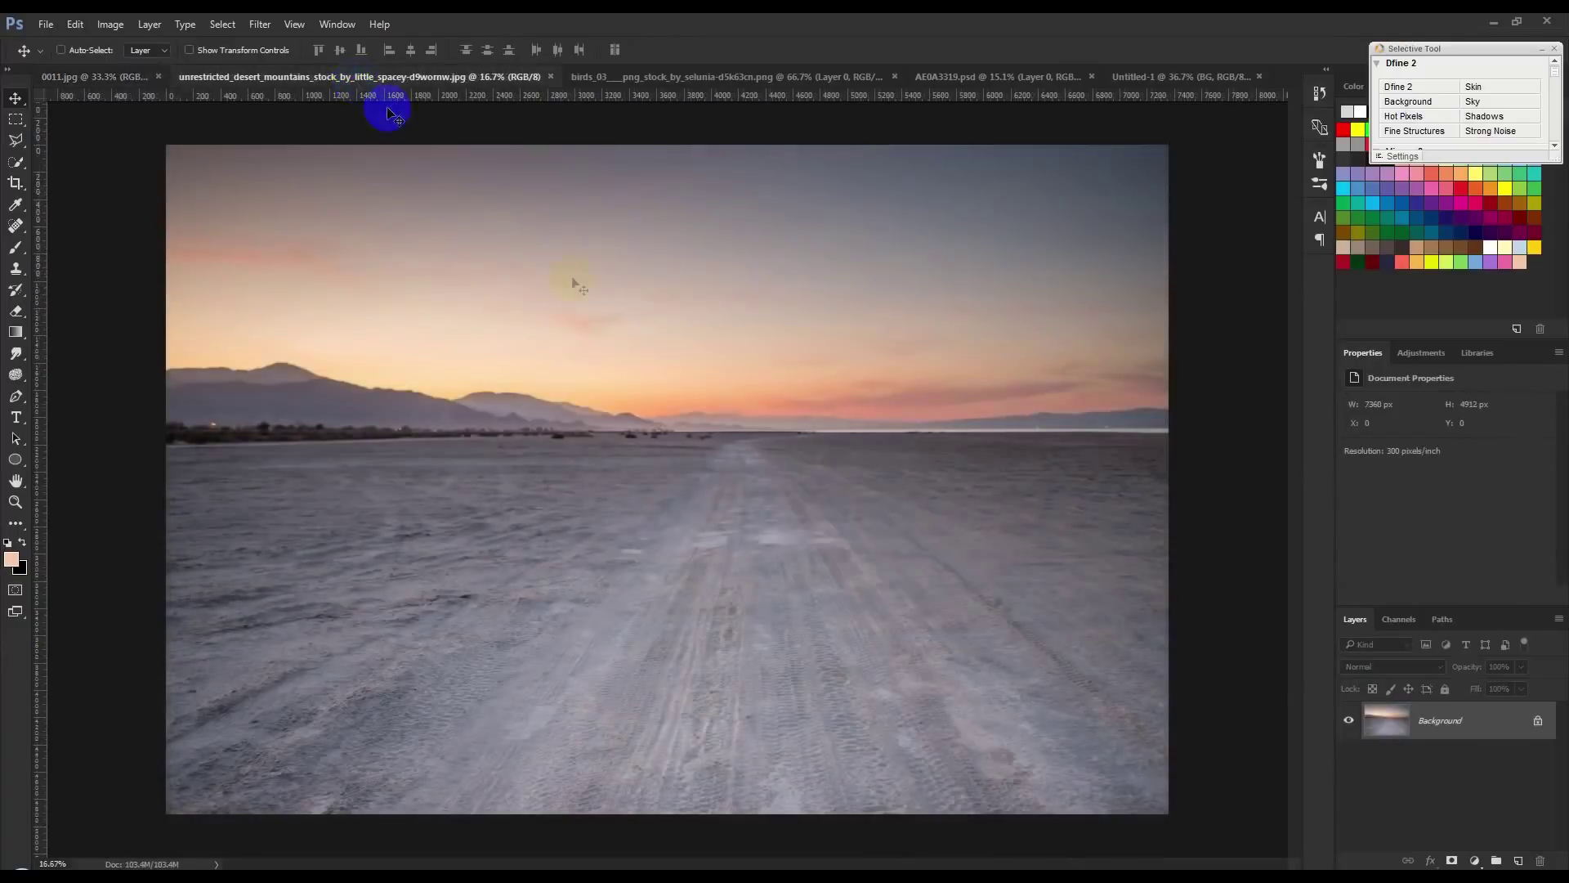
mouse_move(698, 440)
mouse_down()
mouse_move(927, 249)
mouse_move(789, 345)
mouse_up()
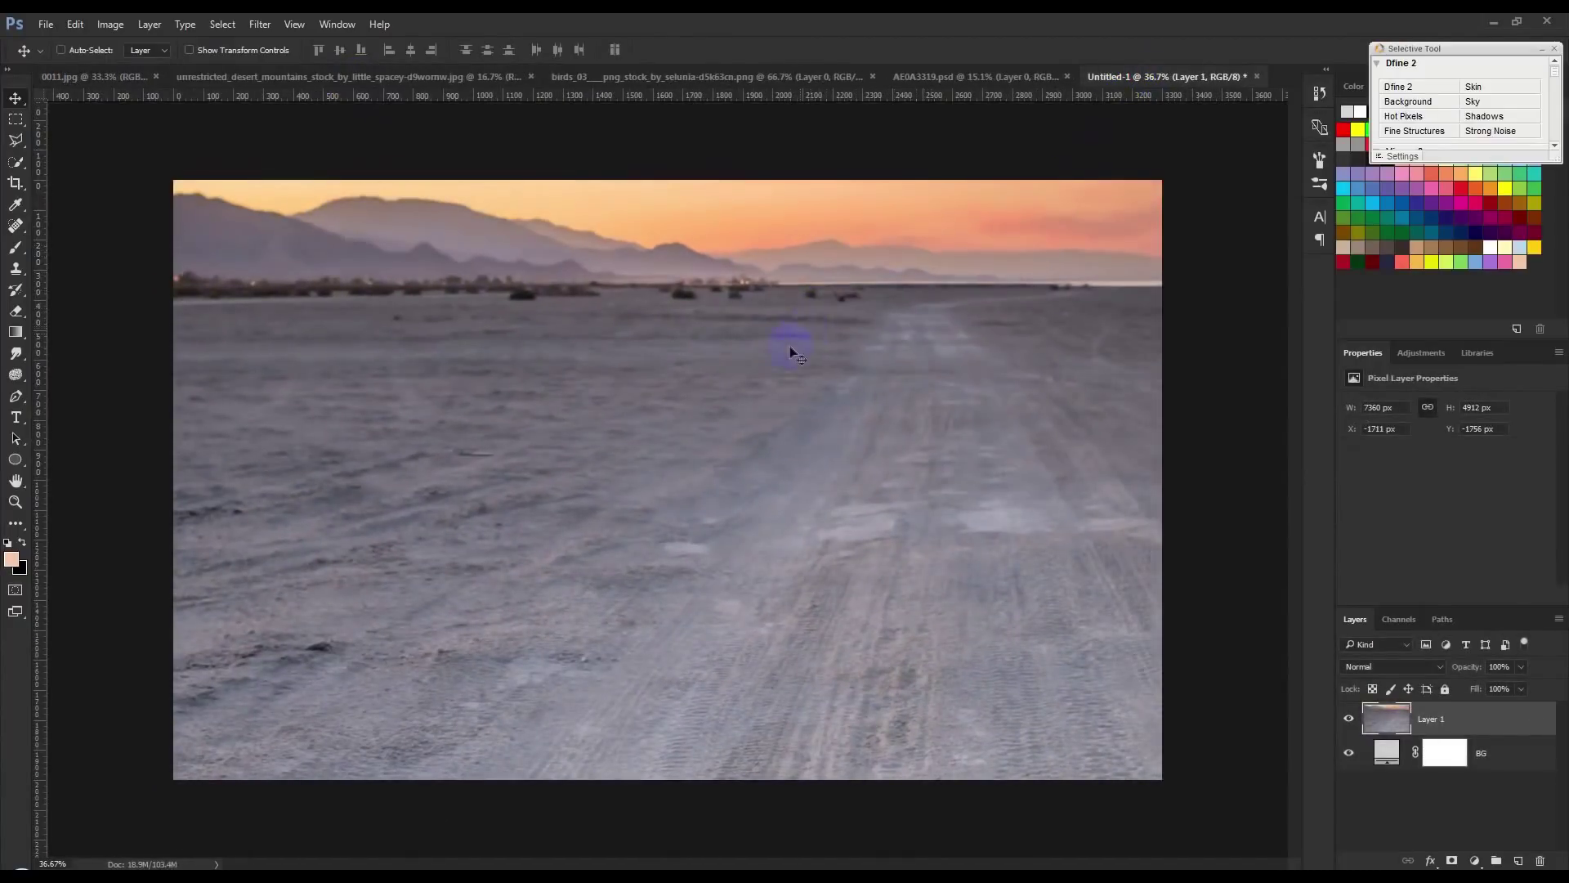
key(ctrl+t)
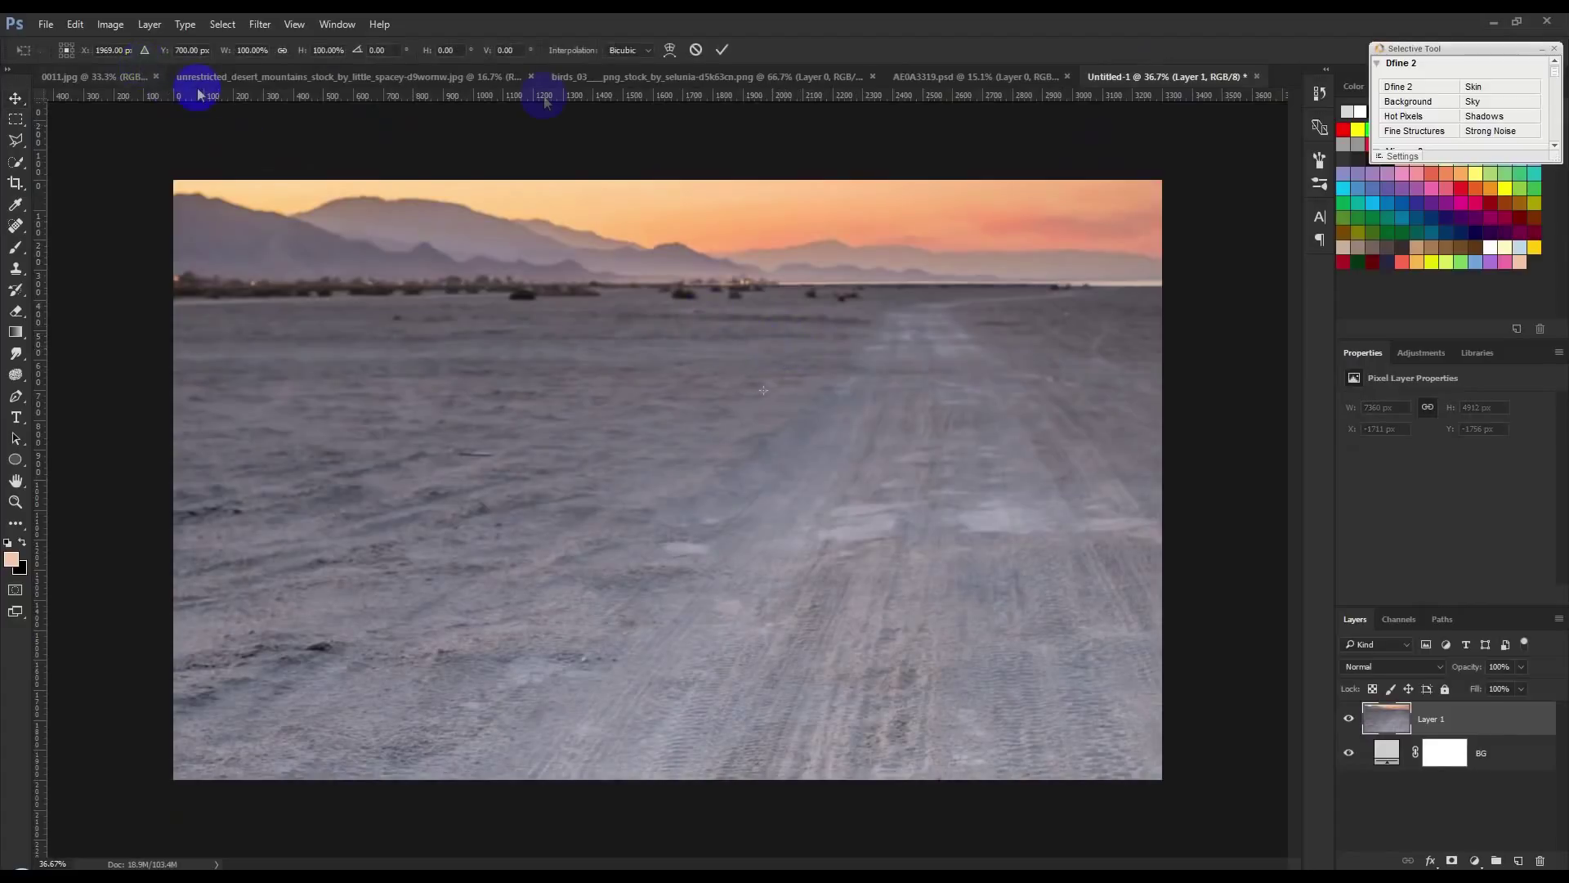
drag(616, 237, 654, 390)
key(ctrl+minus)
key(ctrl+minus)
drag(662, 398, 572, 333)
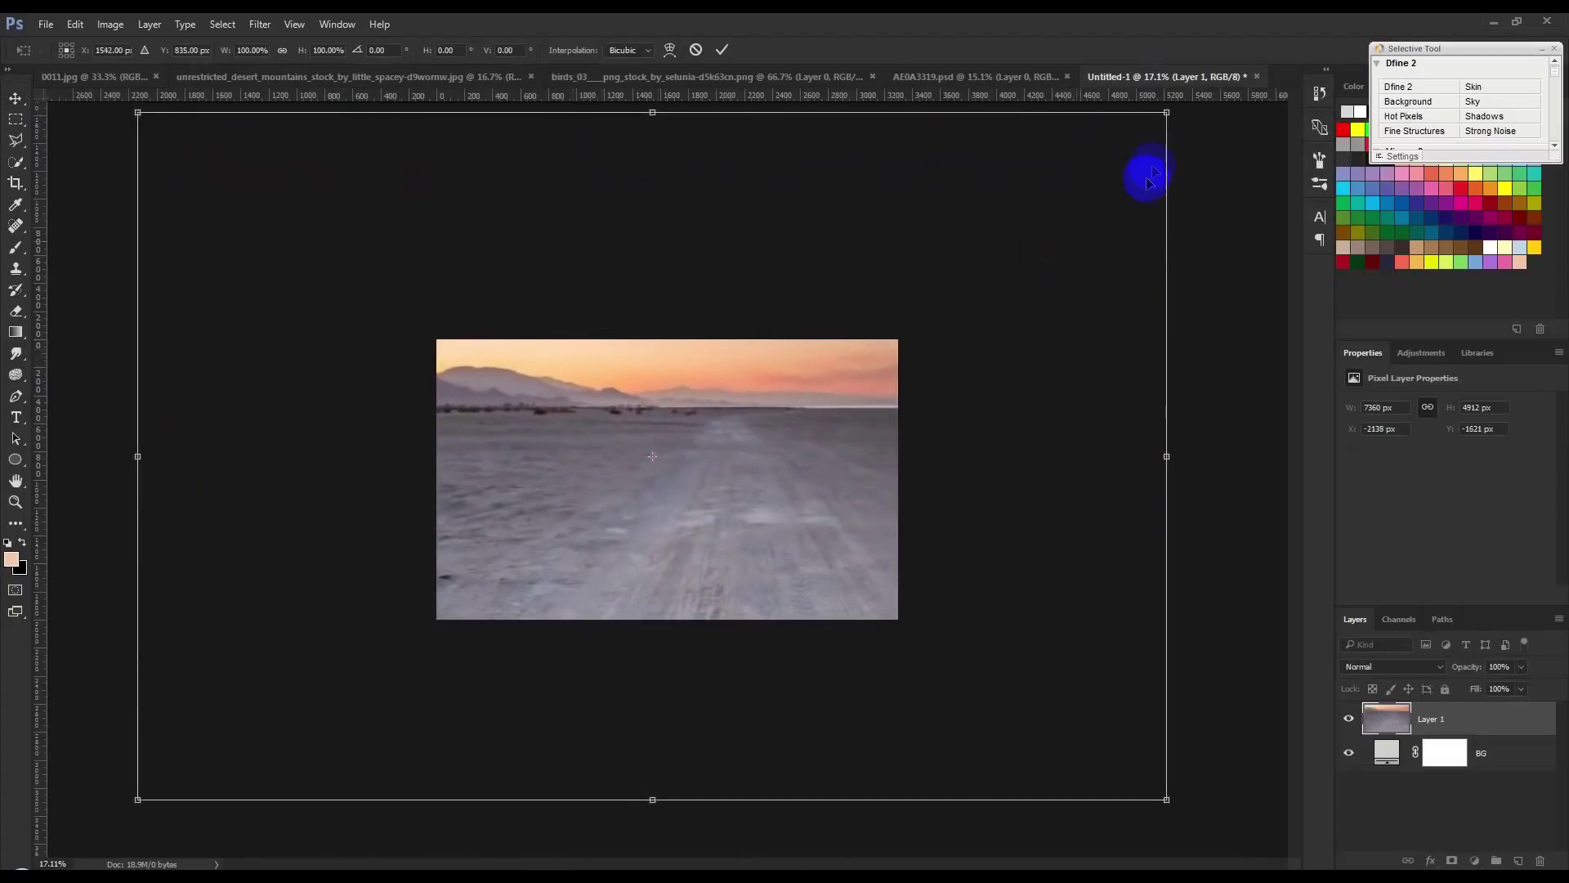
- Scale and slightly tilt the desert photo until it fills the canvas, then commit
drag(1161, 112, 901, 318)
key(ctrl+0)
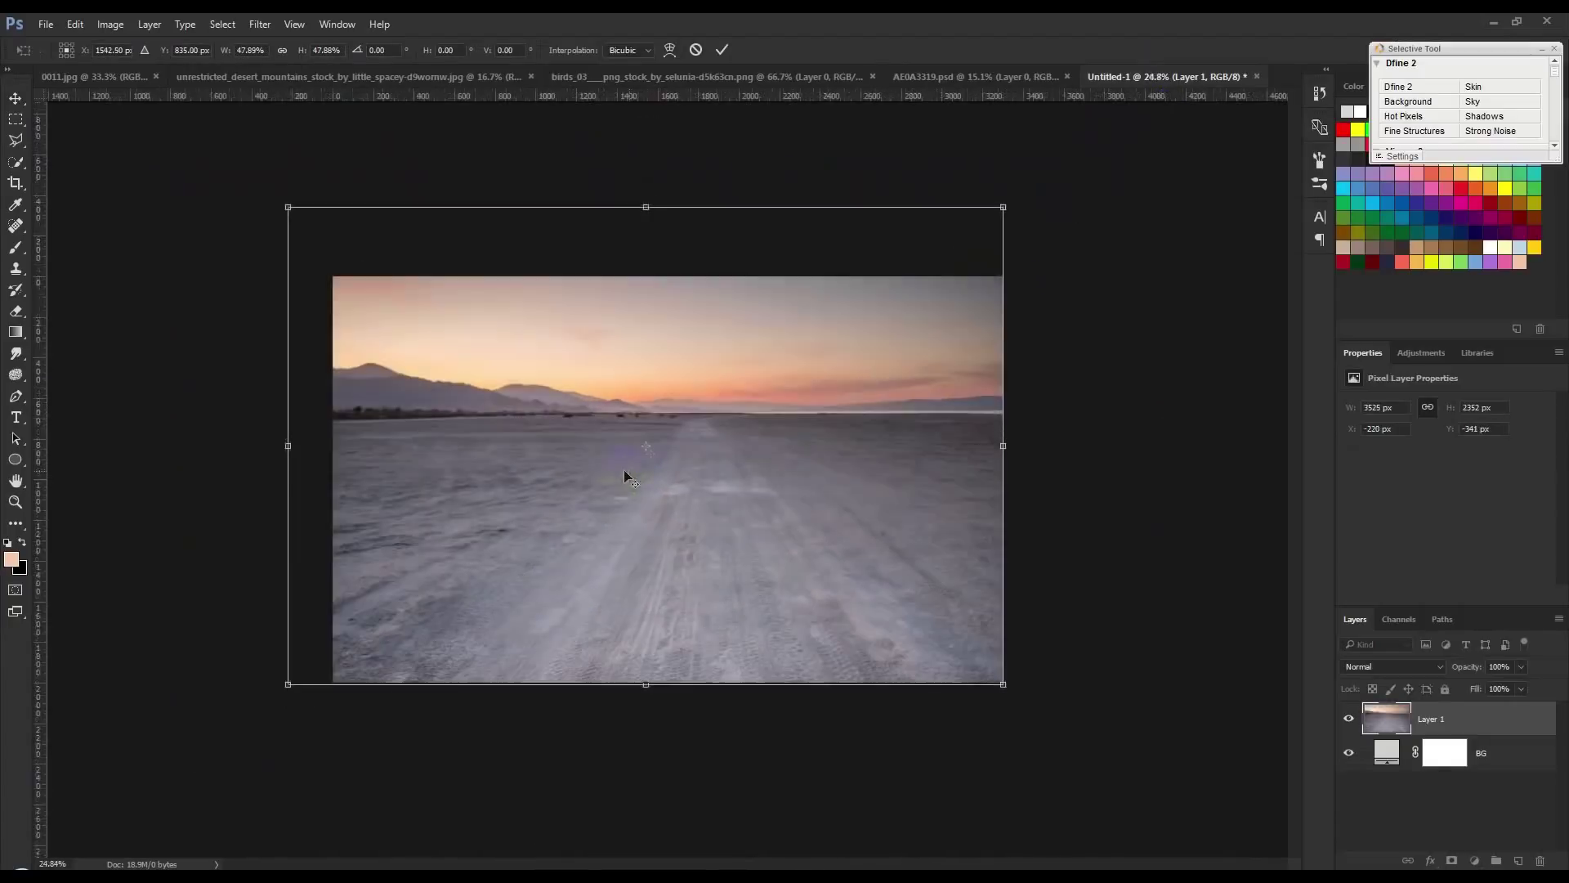
drag(208, 150, 244, 204)
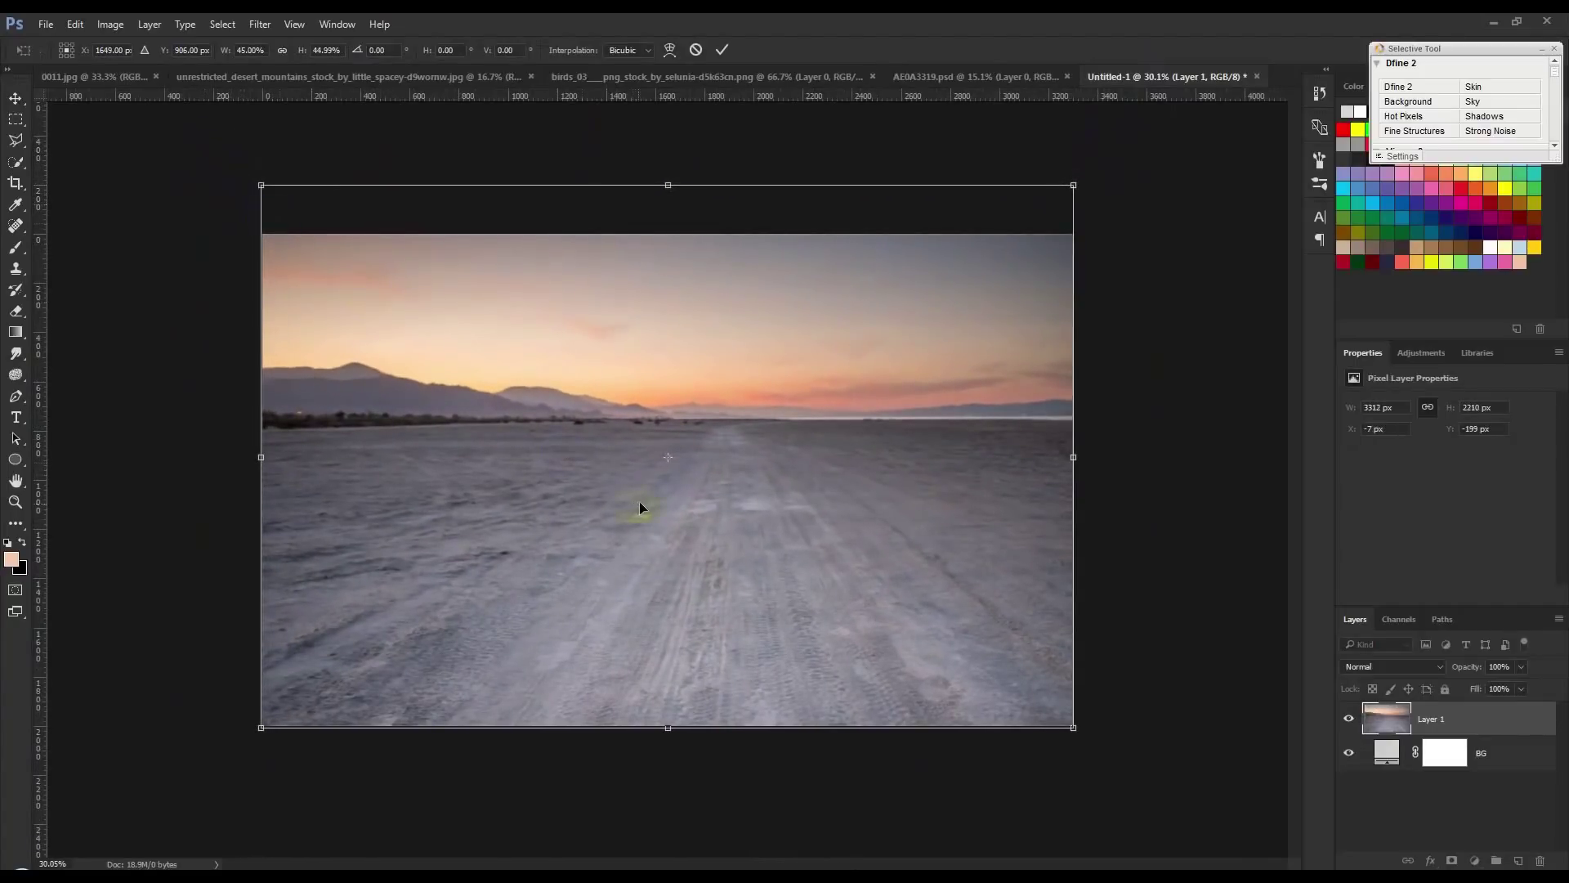
drag(666, 188, 666, 192)
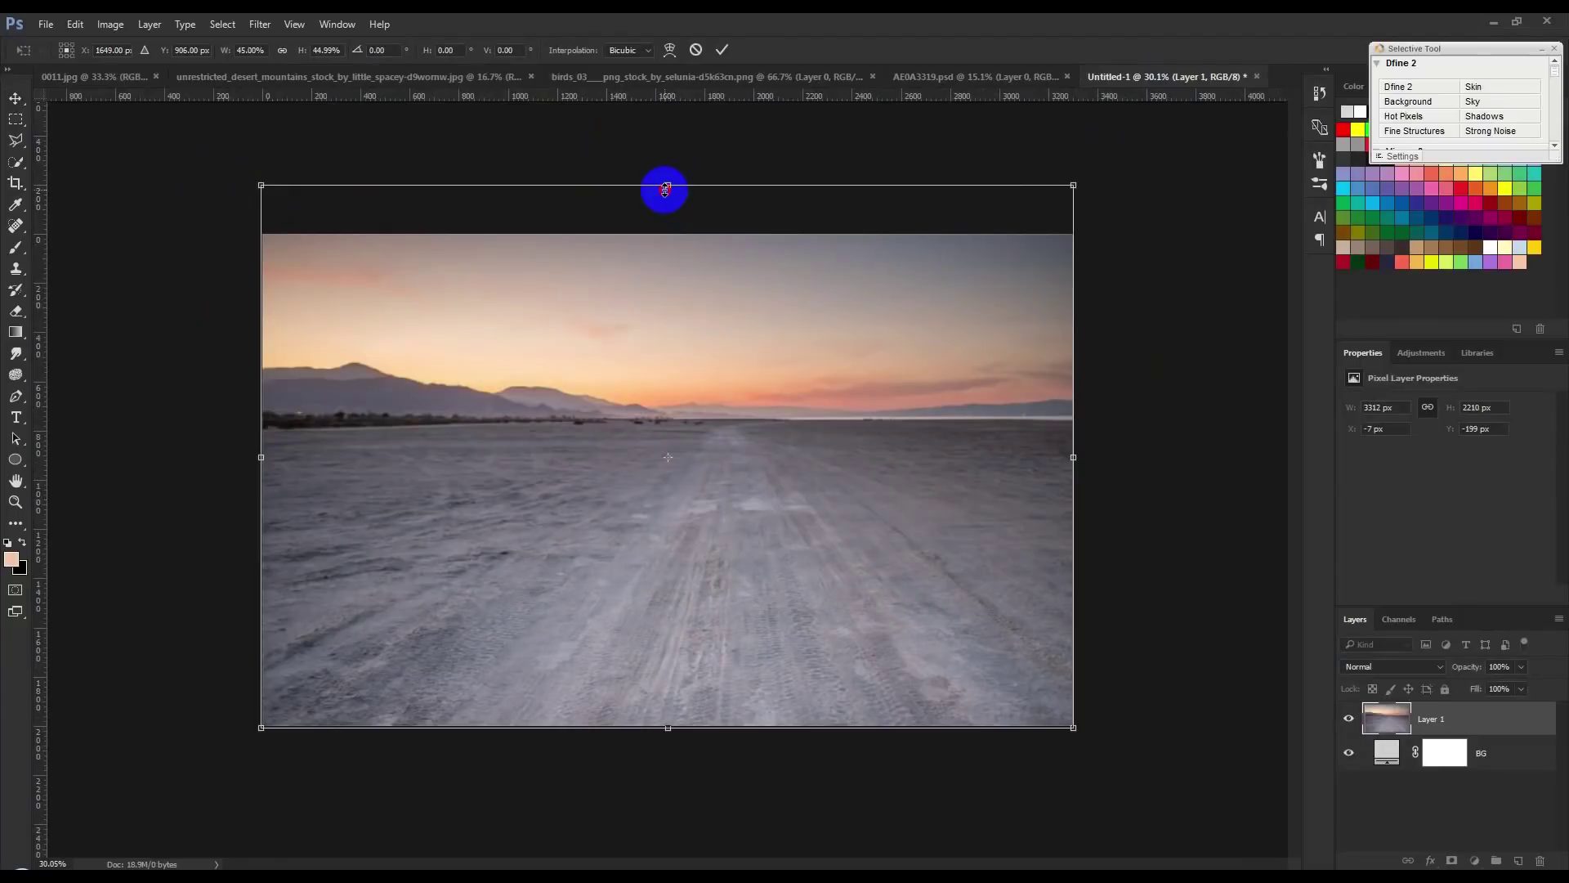
drag(664, 190, 667, 220)
mouse_move(1093, 714)
mouse_down()
mouse_move(1131, 752)
mouse_move(1099, 727)
mouse_move(1094, 739)
mouse_up()
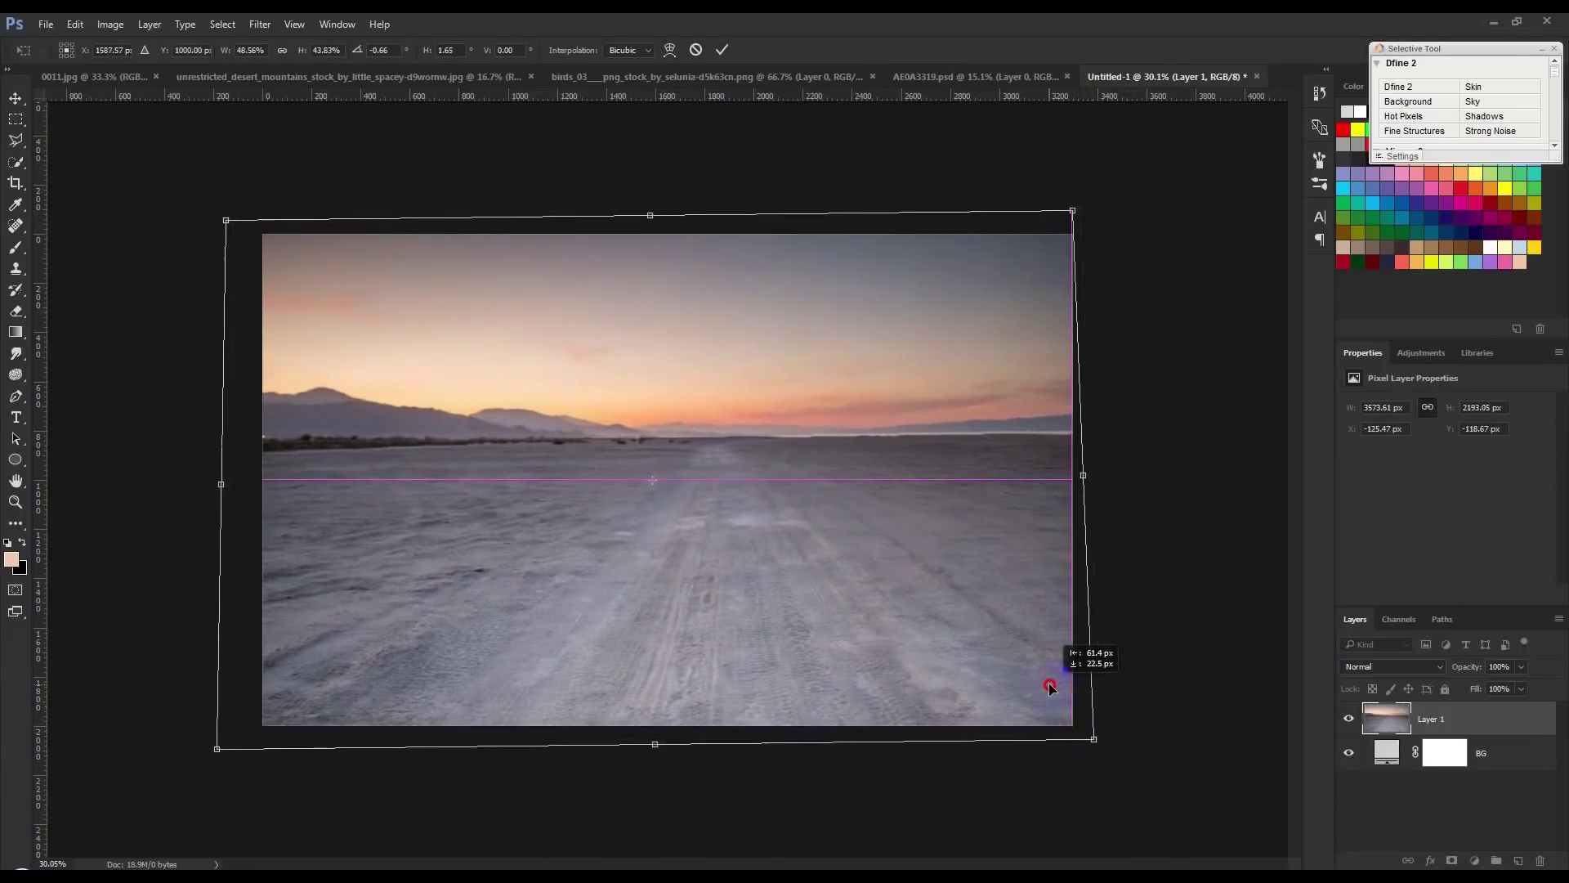
drag(1079, 205, 1008, 285)
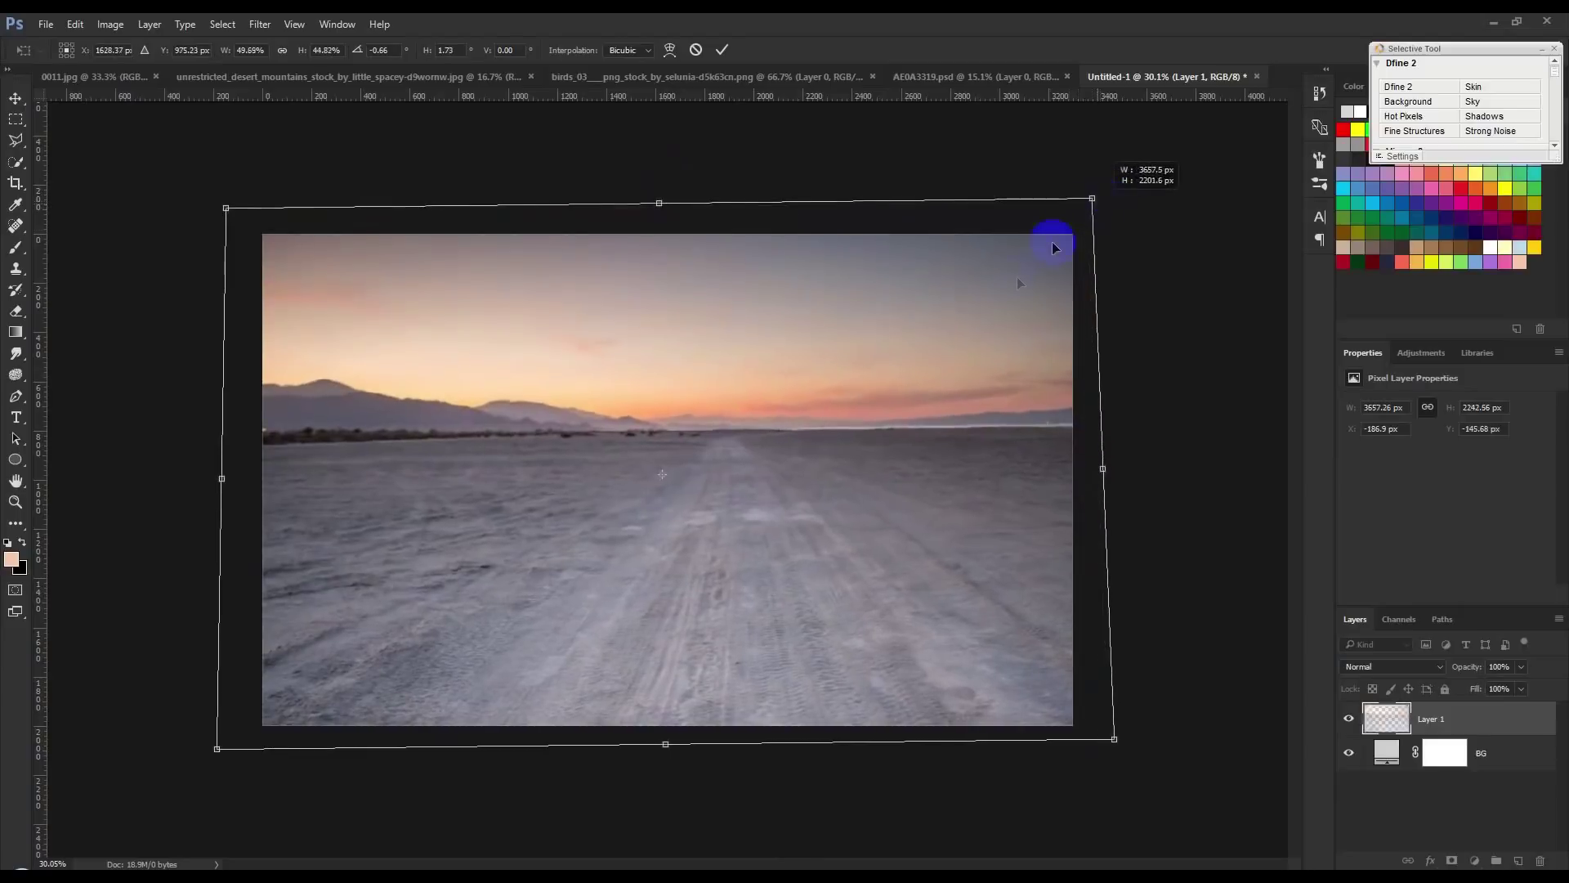
key(Return)
key(ctrl+0)
click(987, 76)
click(1141, 77)
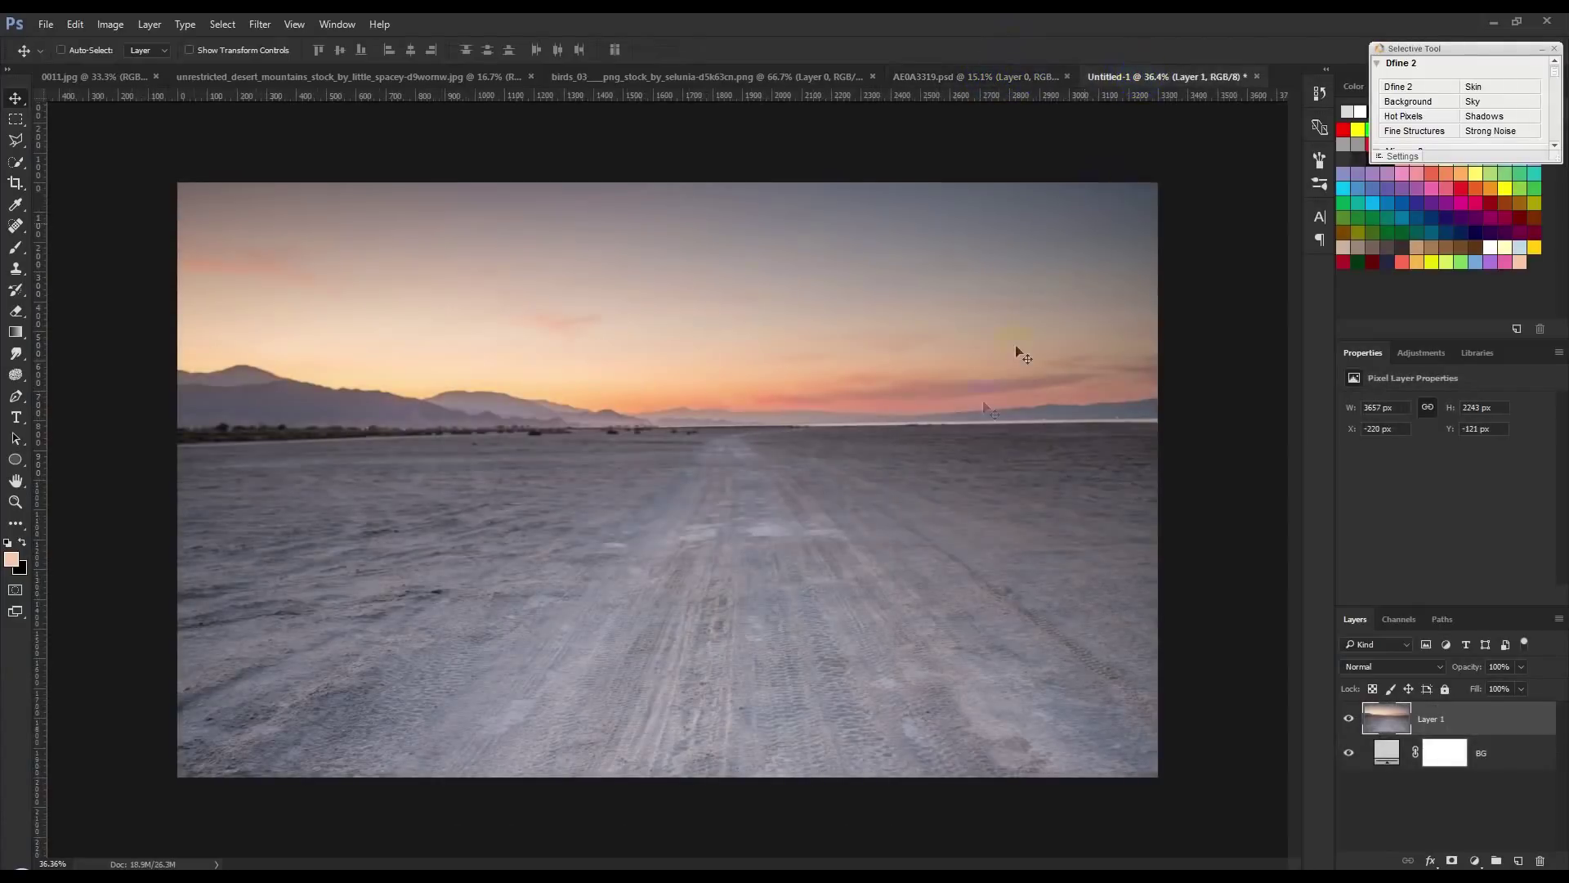
- Mask the desert layer with an upward gradient that fades the sunset sky but keeps mountains
click(1452, 860)
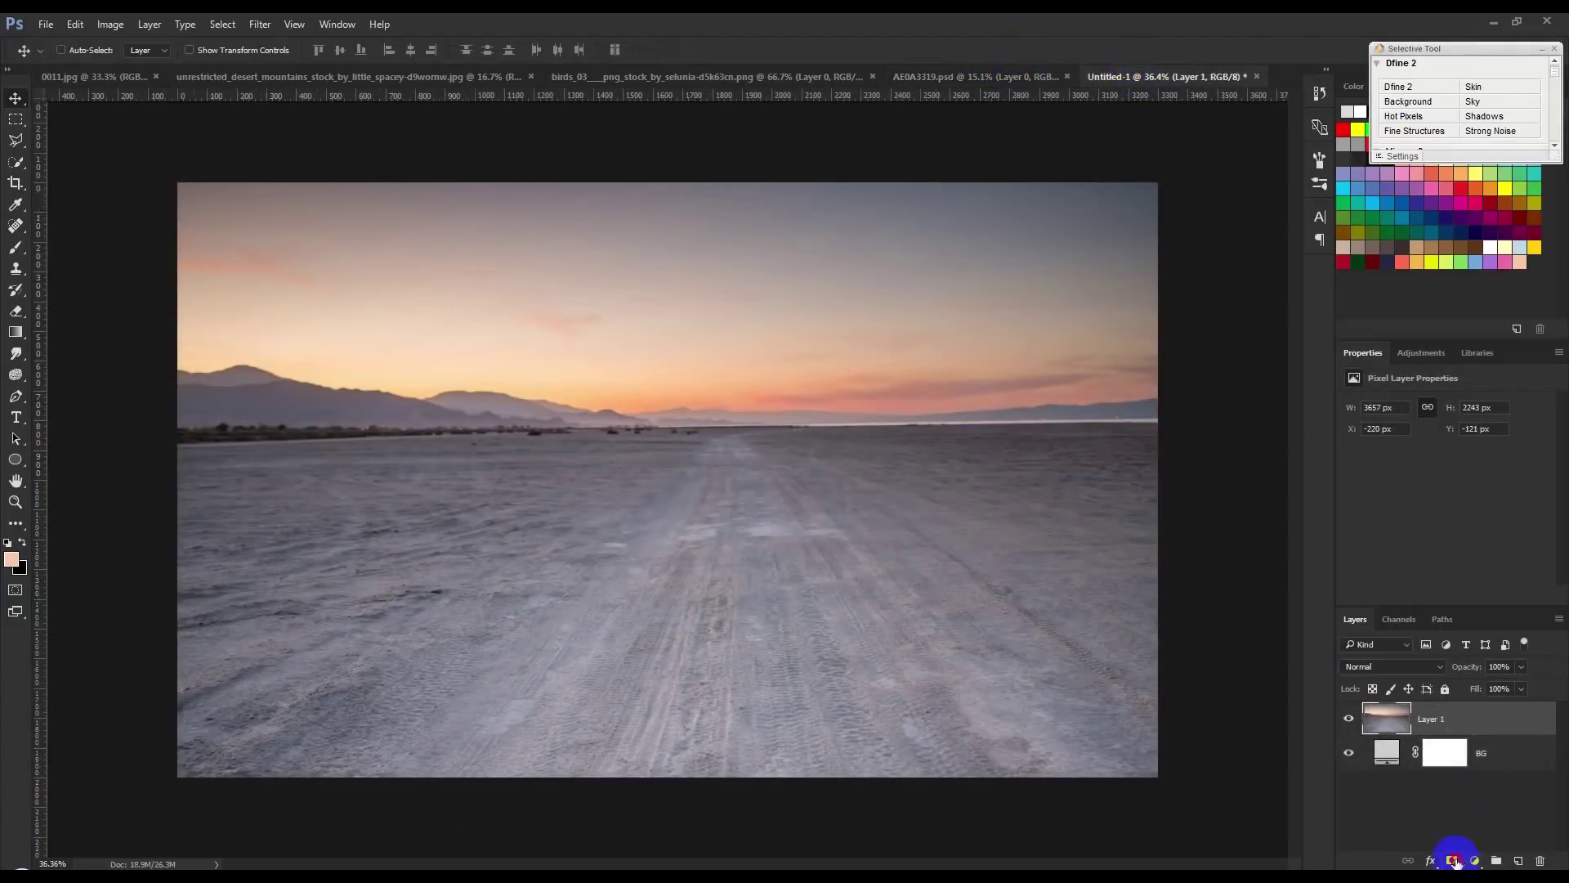
click(15, 332)
drag(708, 454, 703, 71)
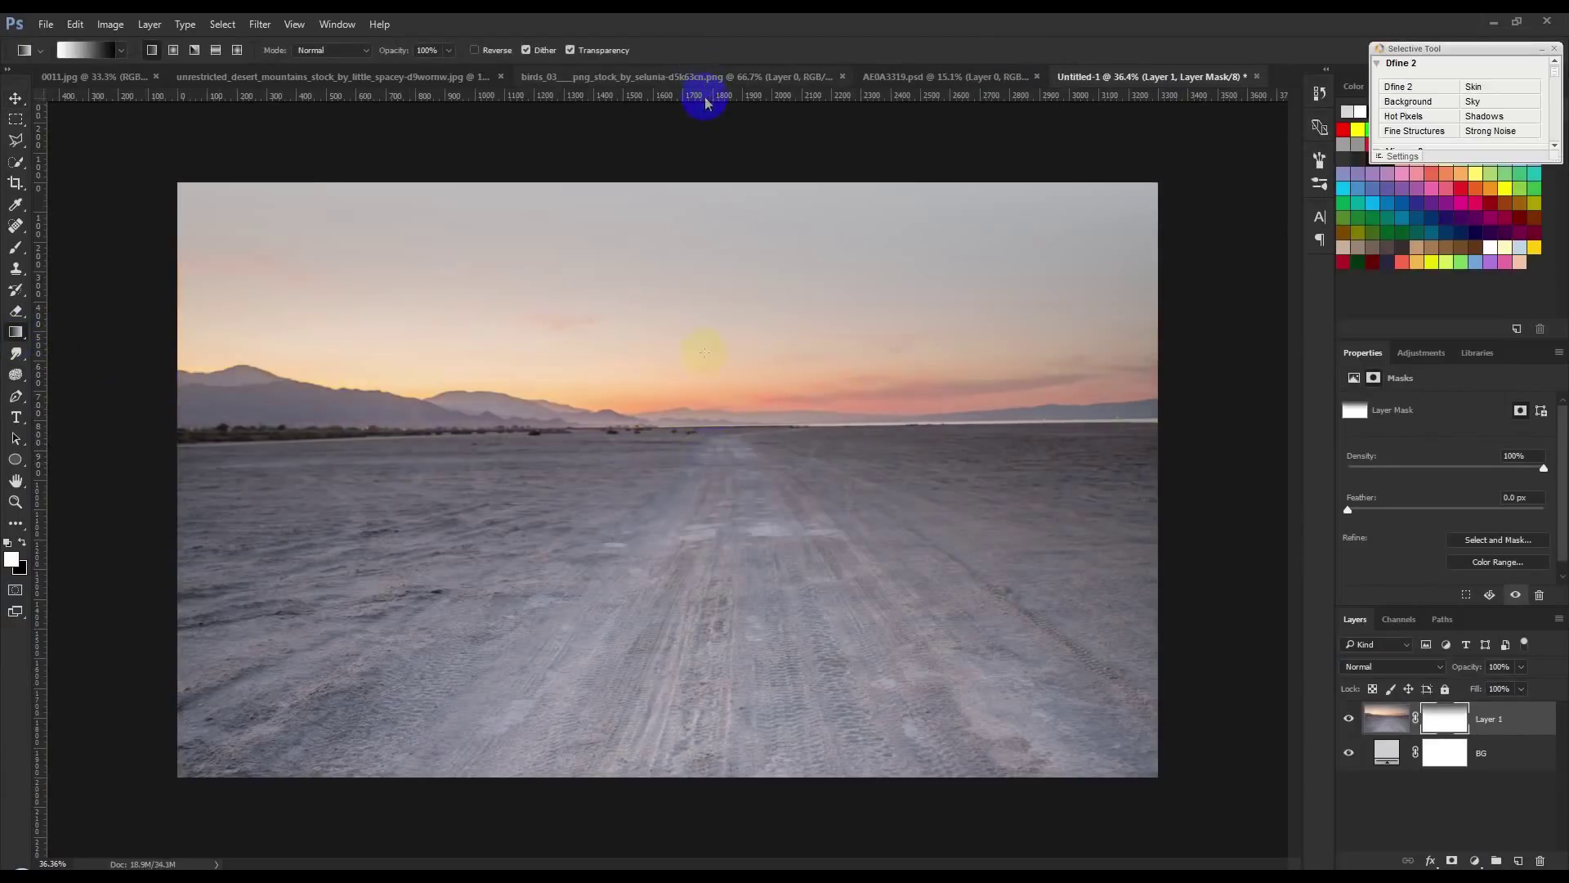
drag(711, 568, 713, 365)
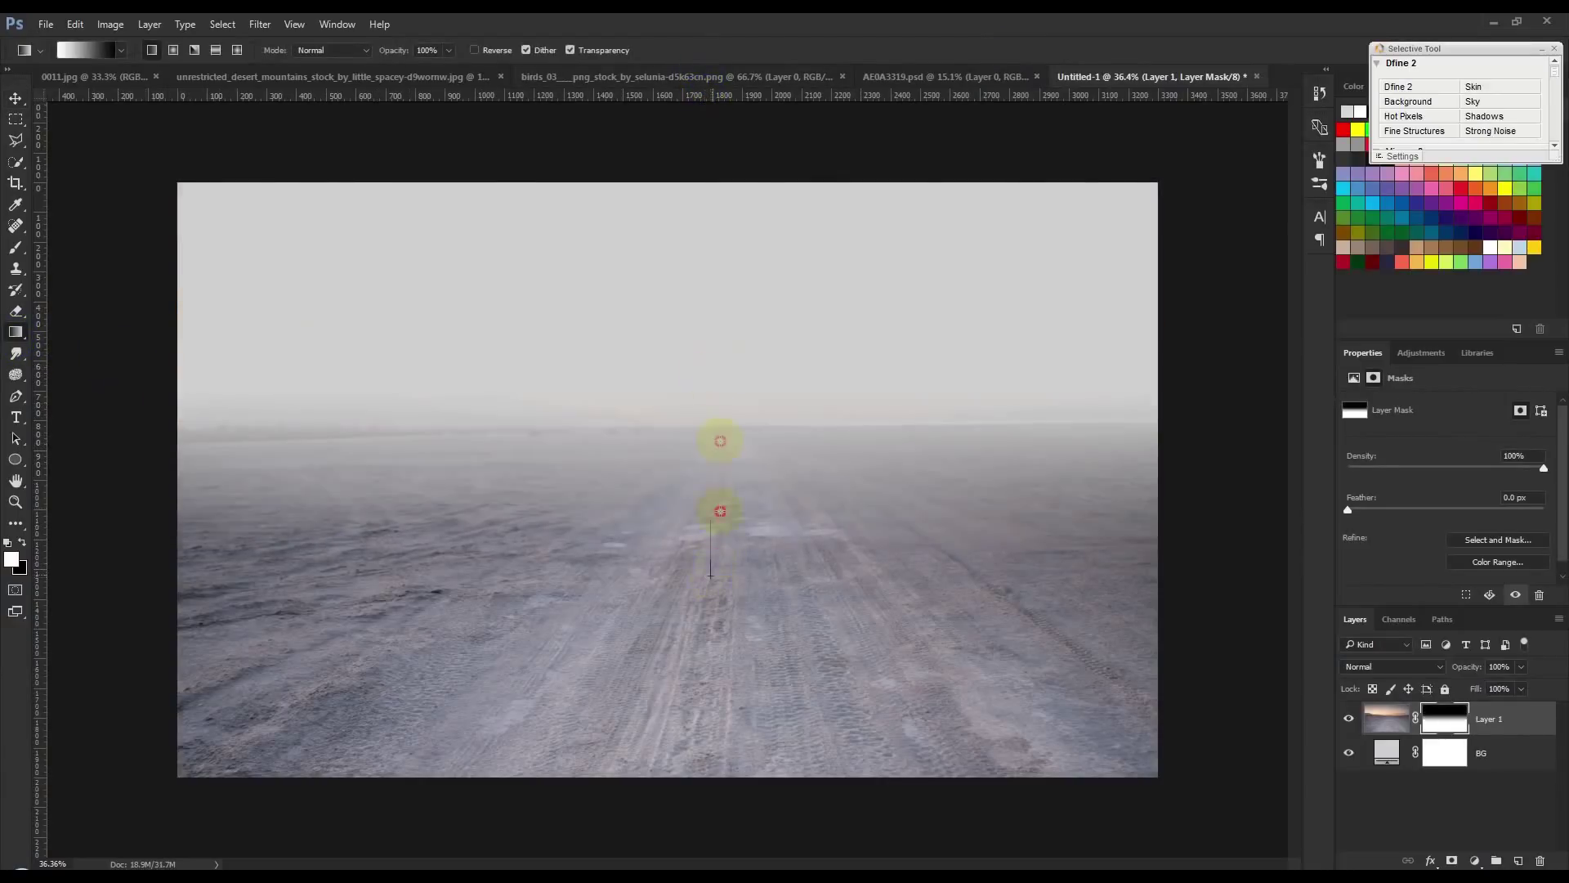
drag(720, 511, 721, 325)
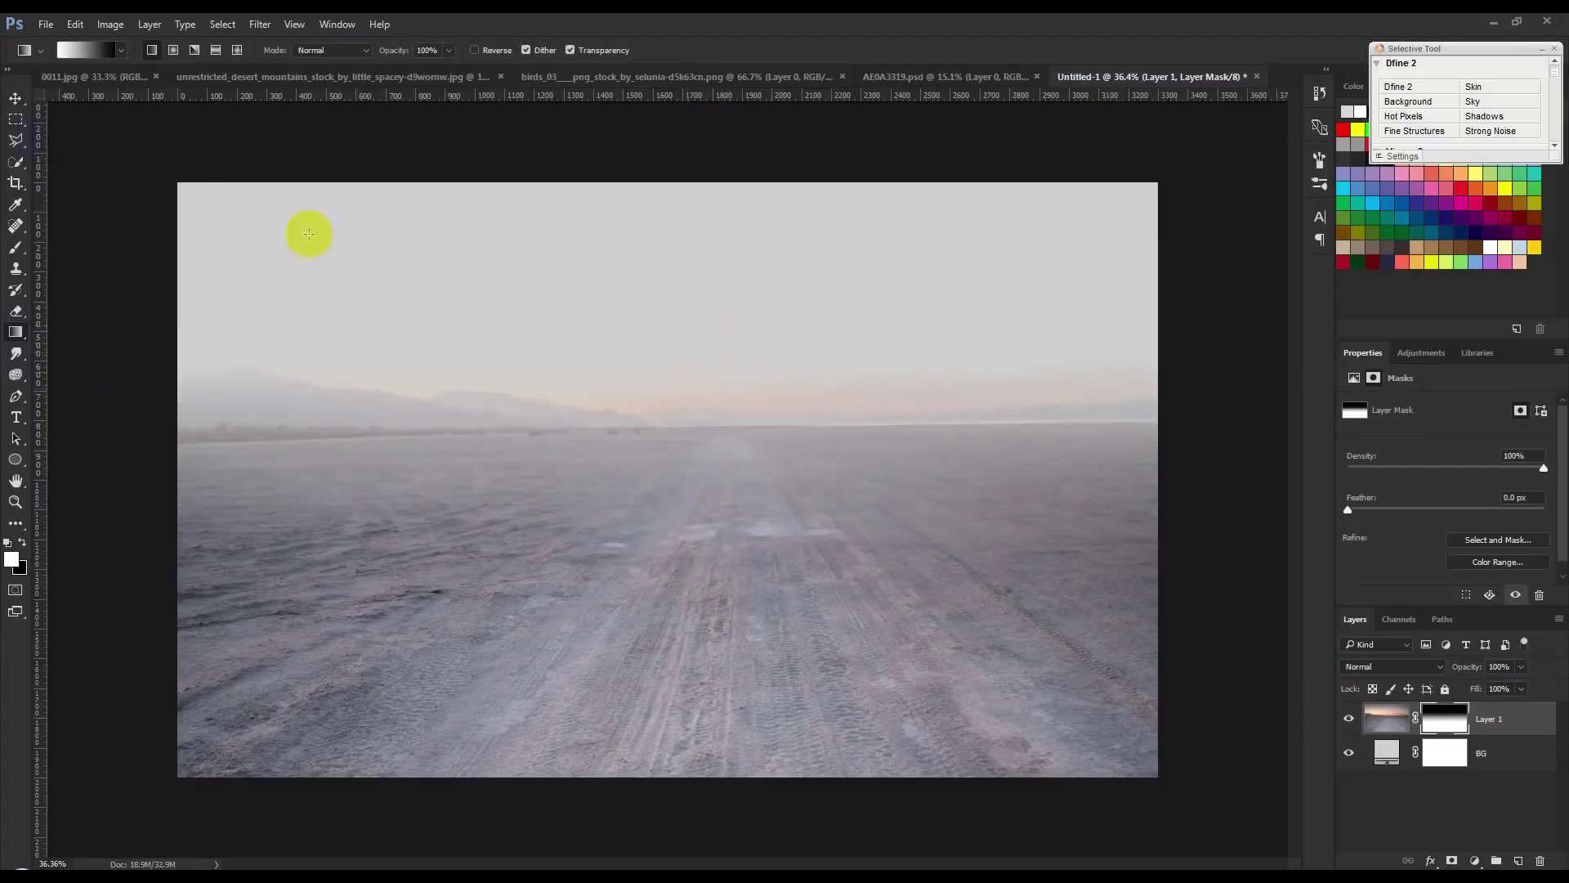
- Bring the cloudy sky photo into the composition with the Move tool
click(15, 98)
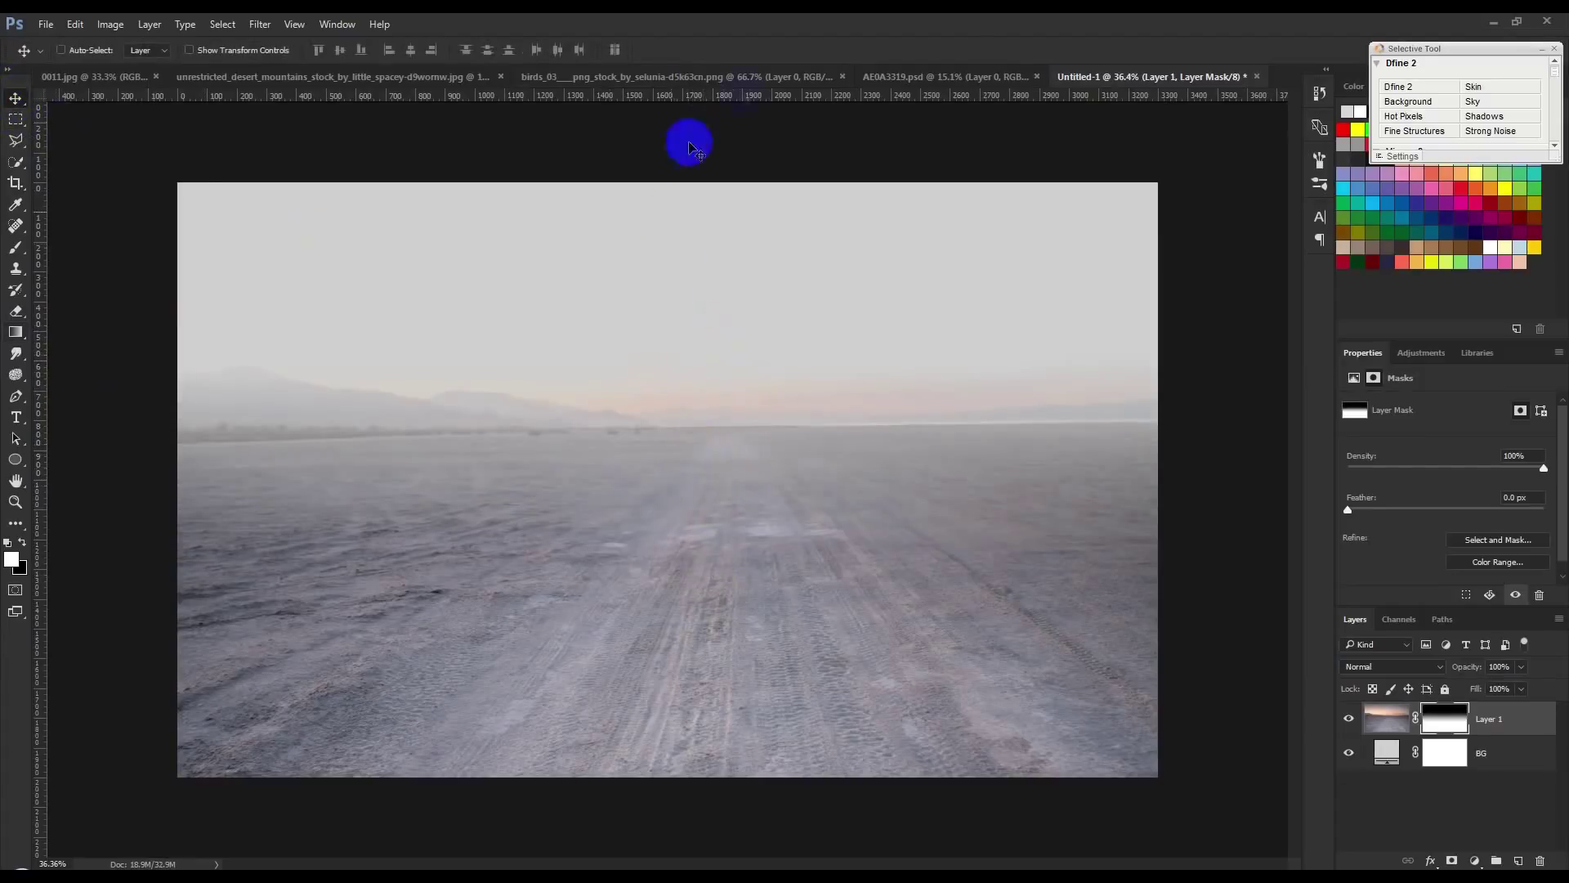
click(364, 77)
mouse_move(635, 441)
mouse_down()
mouse_move(559, 88)
mouse_move(115, 77)
mouse_move(617, 308)
mouse_move(850, 119)
mouse_move(858, 77)
mouse_move(813, 237)
mouse_up()
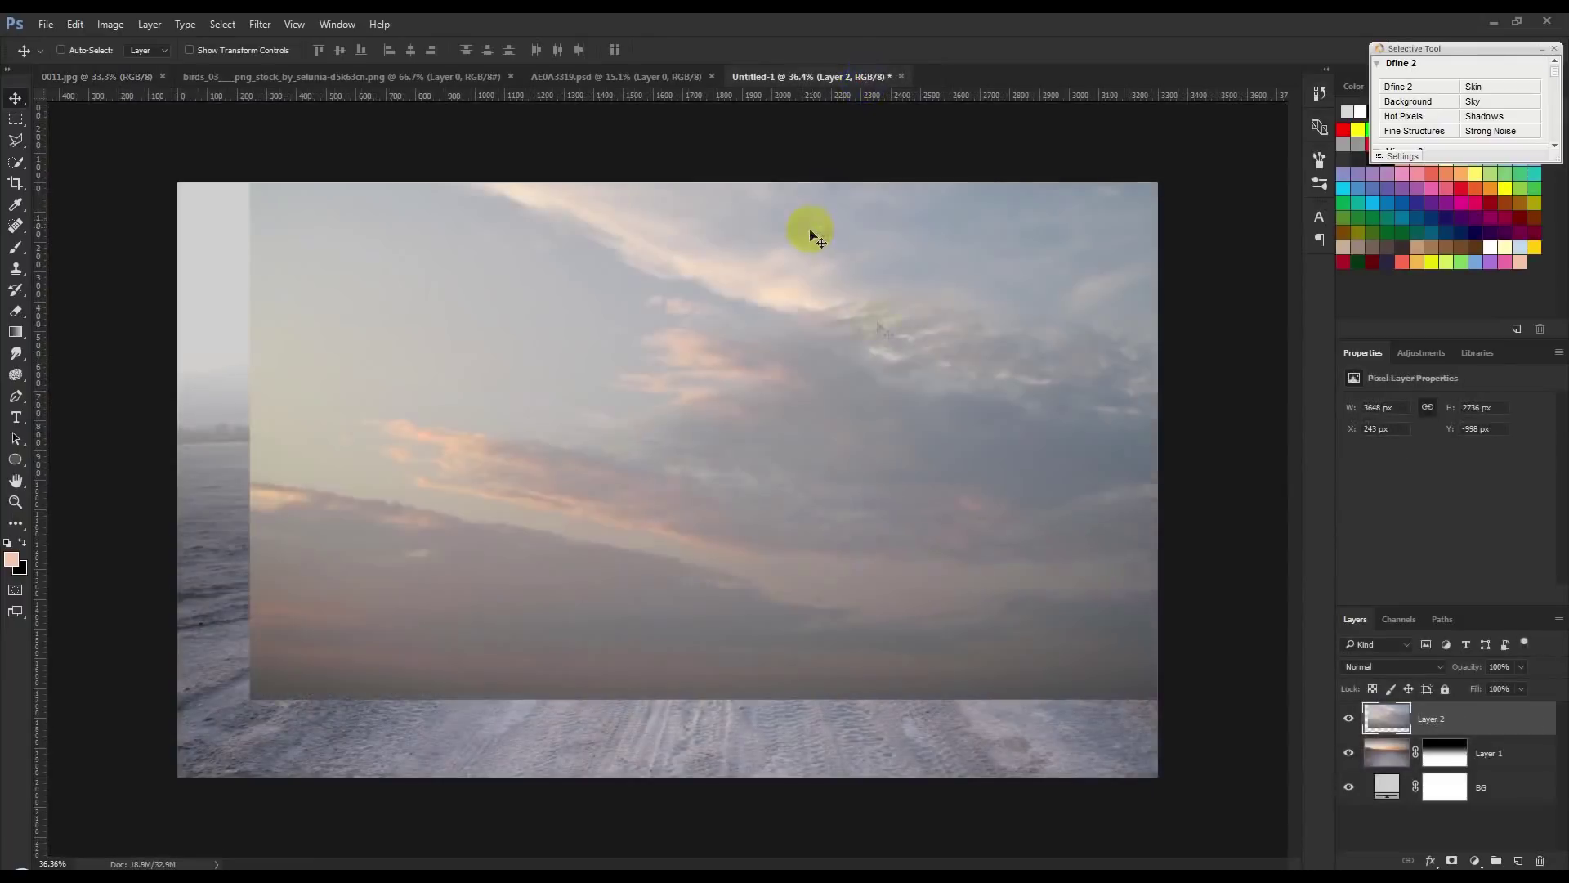
- Place the sky layer beneath the desert layer and stretch it across the canvas top
drag(1475, 744, 1475, 768)
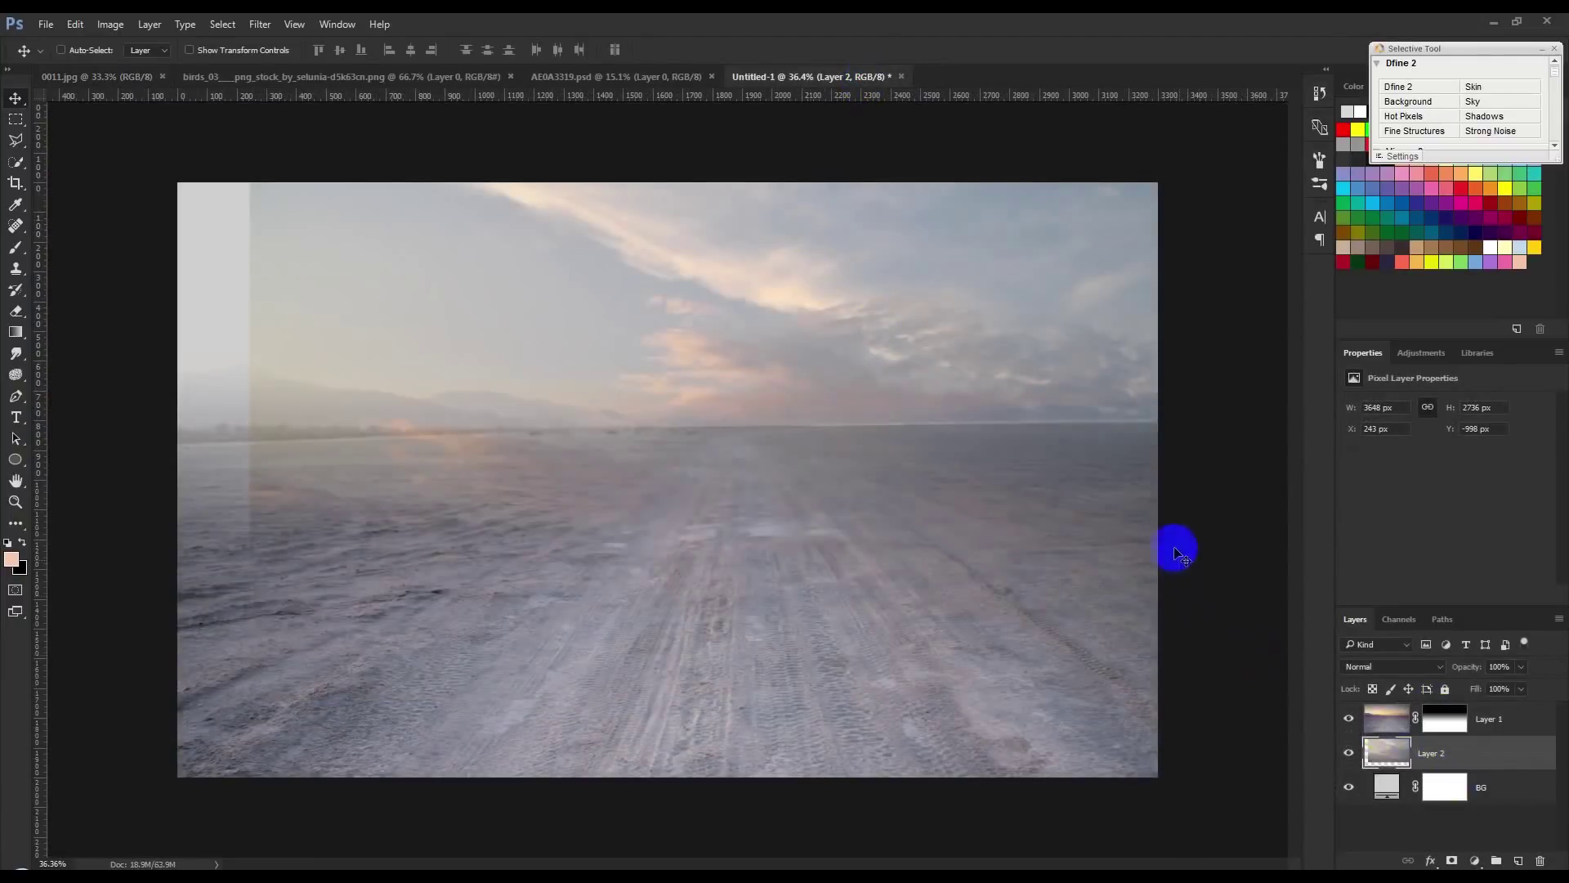
key(ctrl+t)
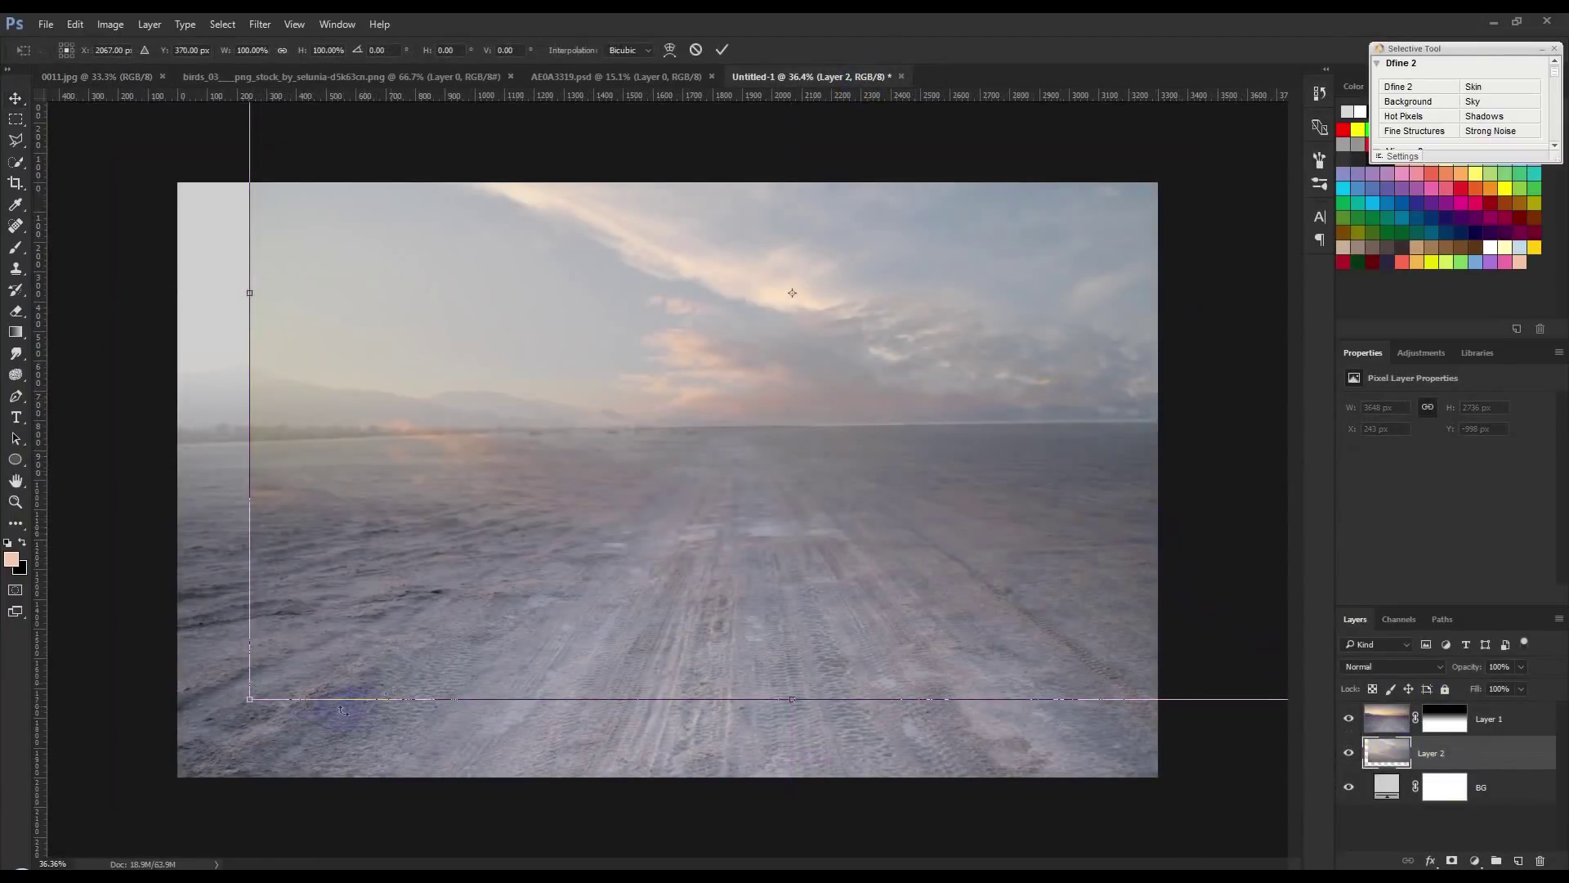
mouse_move(250, 698)
mouse_down()
mouse_move(561, 490)
mouse_move(344, 611)
mouse_move(303, 611)
mouse_up()
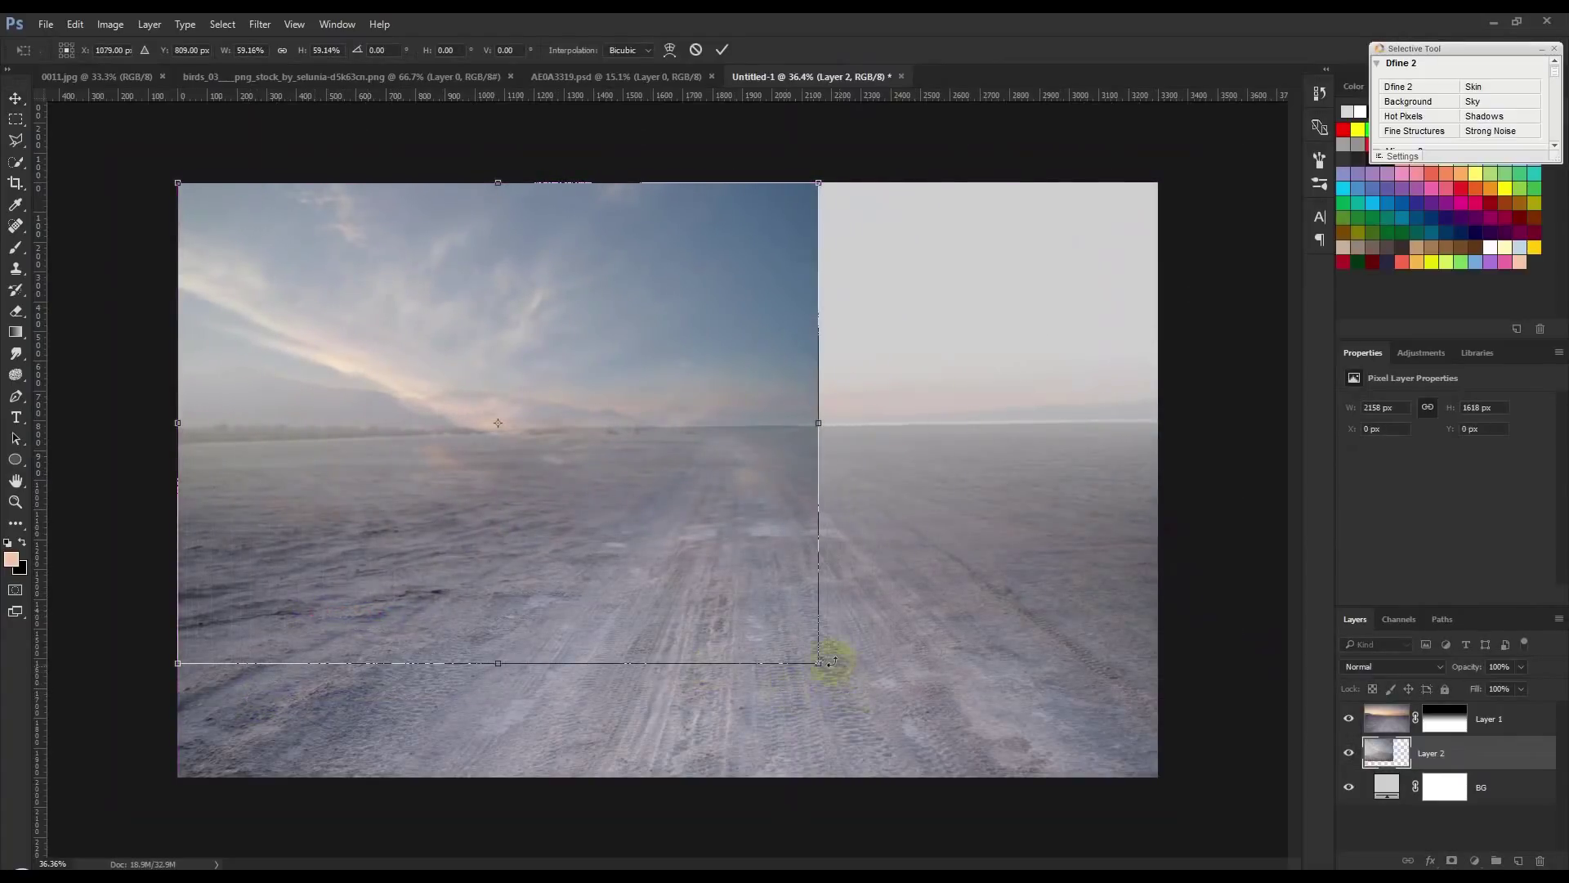
drag(841, 668, 1159, 578)
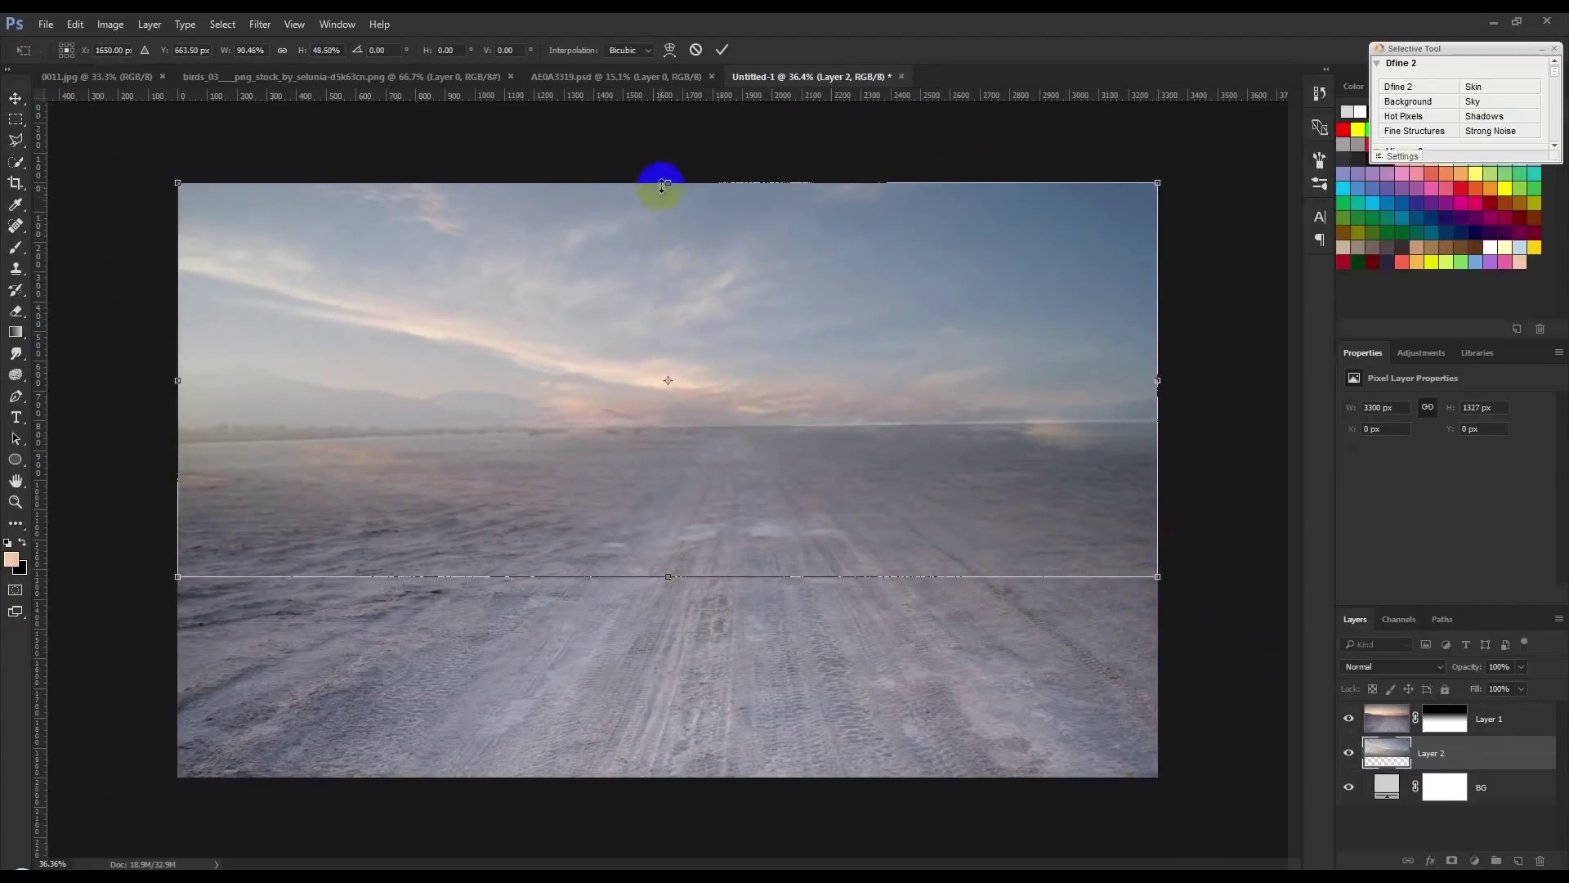
drag(662, 183, 665, 148)
mouse_move(798, 354)
mouse_down()
mouse_move(809, 273)
mouse_move(807, 292)
mouse_up()
key(Return)
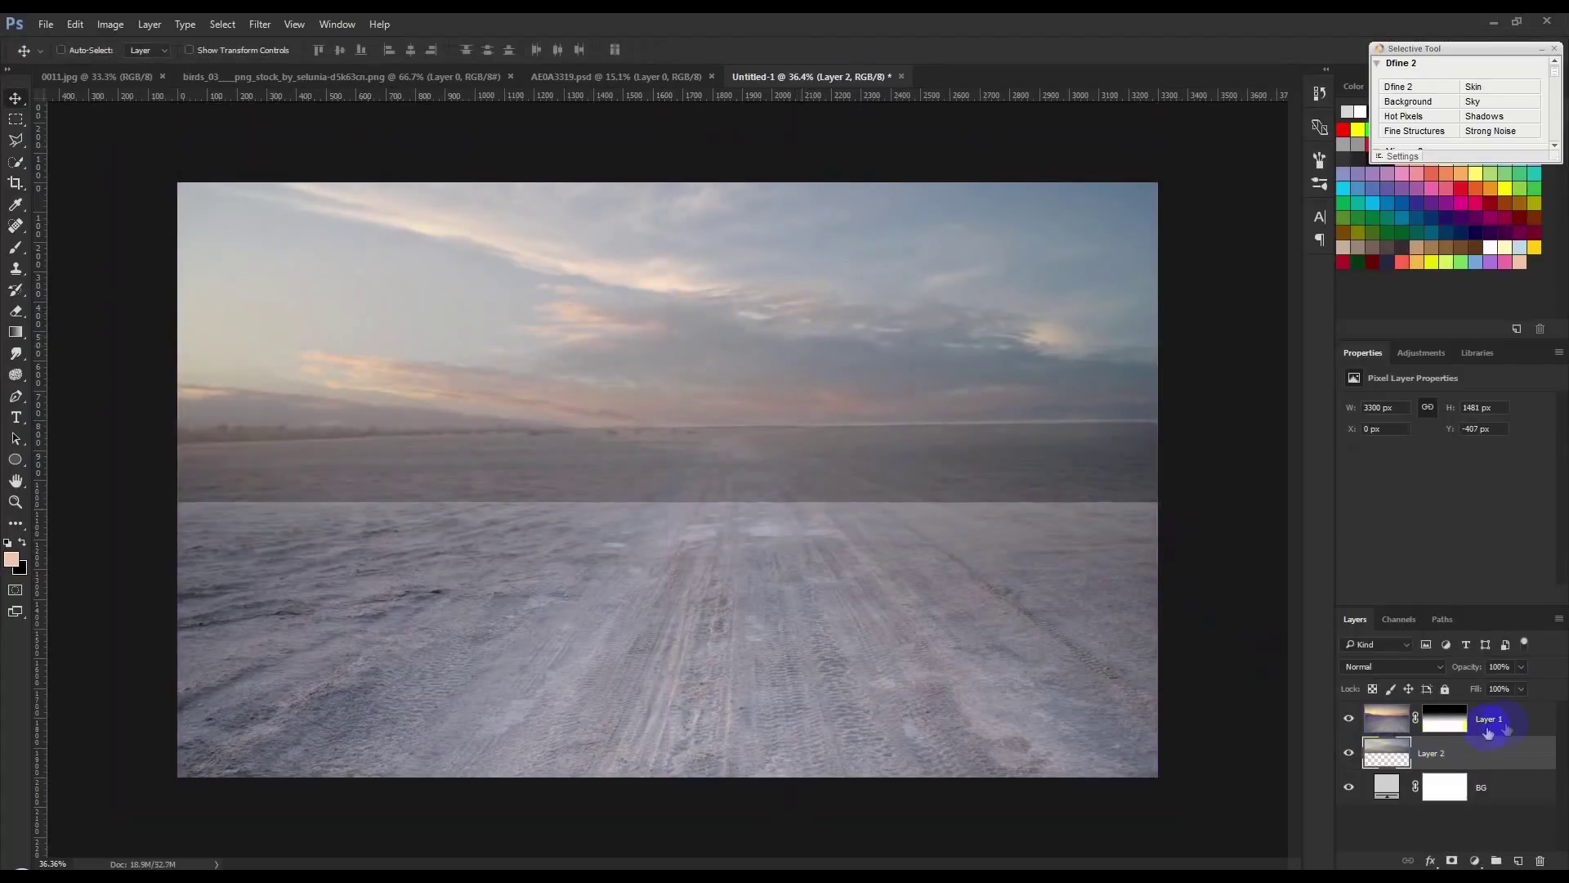
- Move the desert photo layer down on the canvas
click(1487, 730)
mouse_move(1075, 559)
mouse_down()
mouse_move(1084, 628)
mouse_move(1083, 604)
mouse_up()
click(1485, 750)
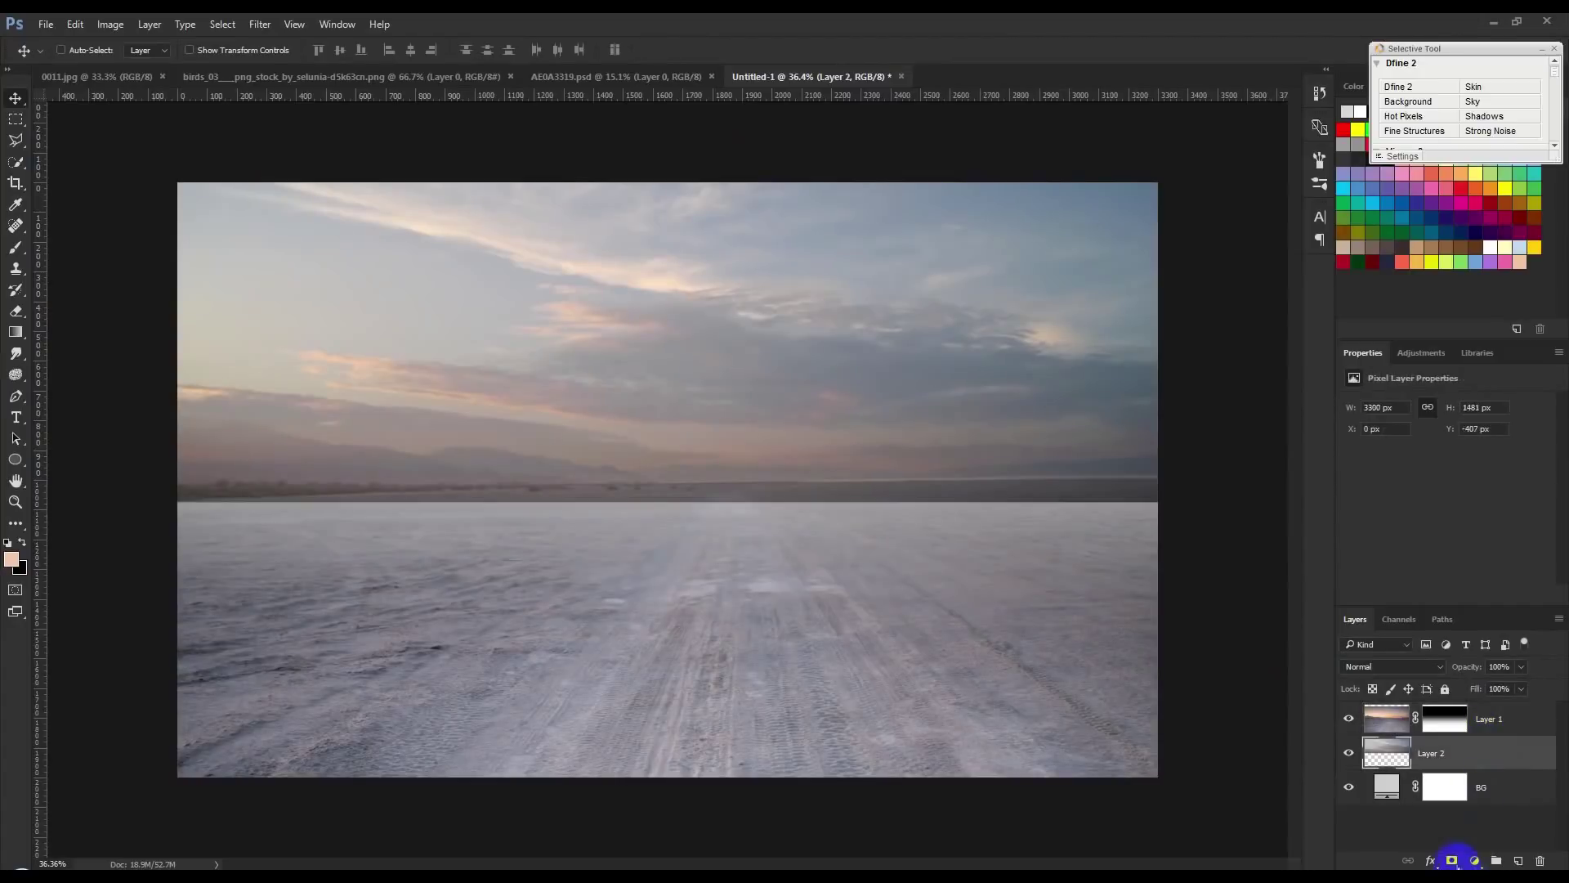
- Add a gradient mask to the sky layer fading it into the horizon haze
click(1452, 861)
click(17, 335)
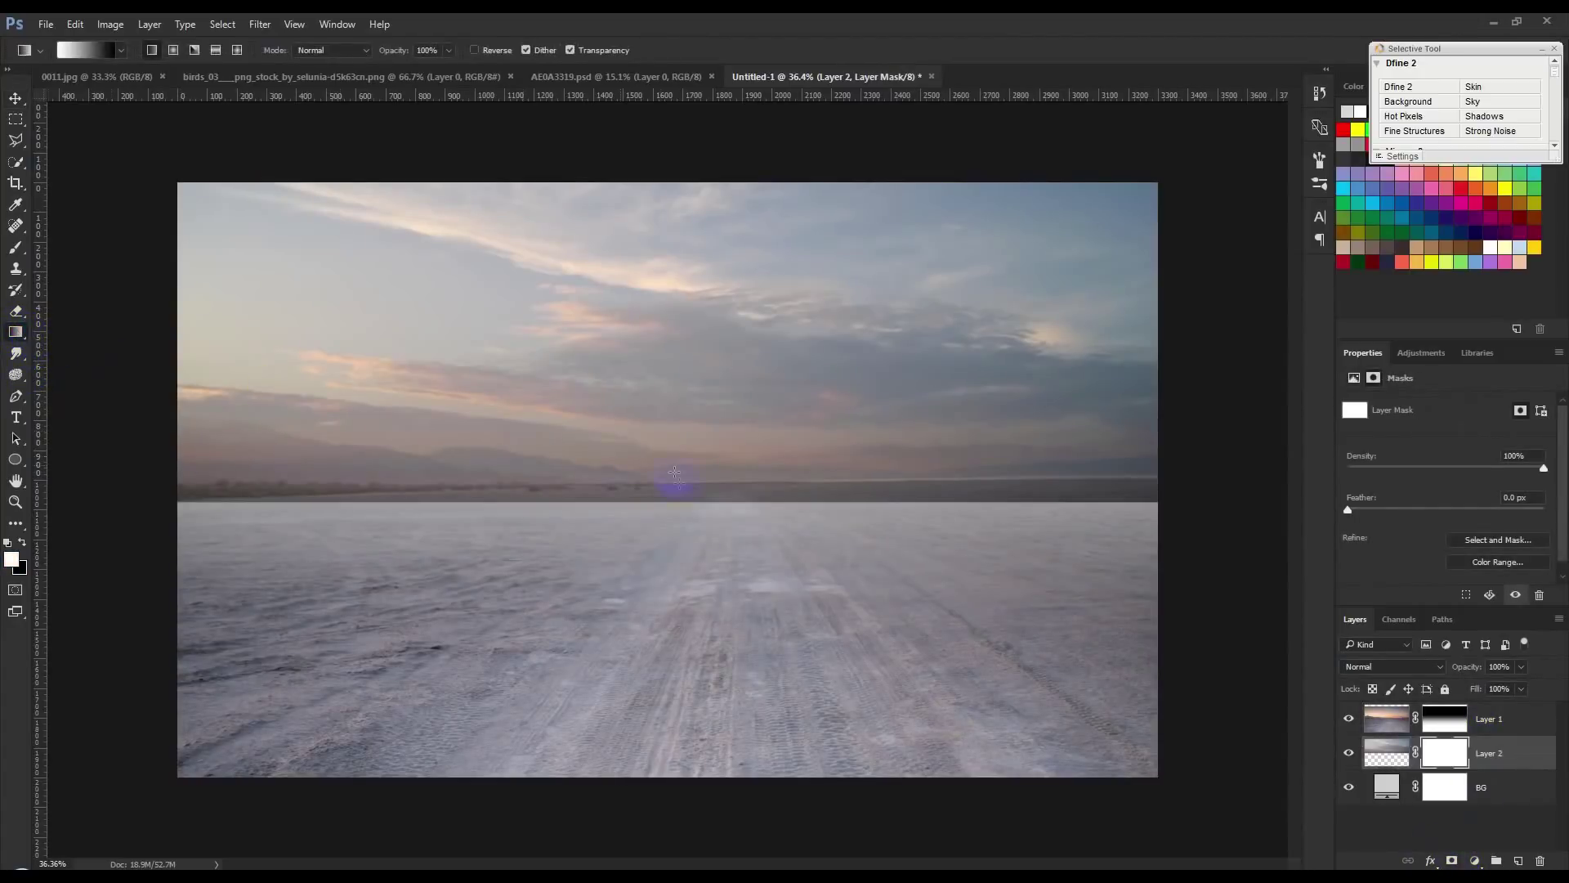
drag(690, 508, 666, 396)
mouse_move(701, 449)
mouse_down()
mouse_move(710, 516)
mouse_move(724, 485)
mouse_up()
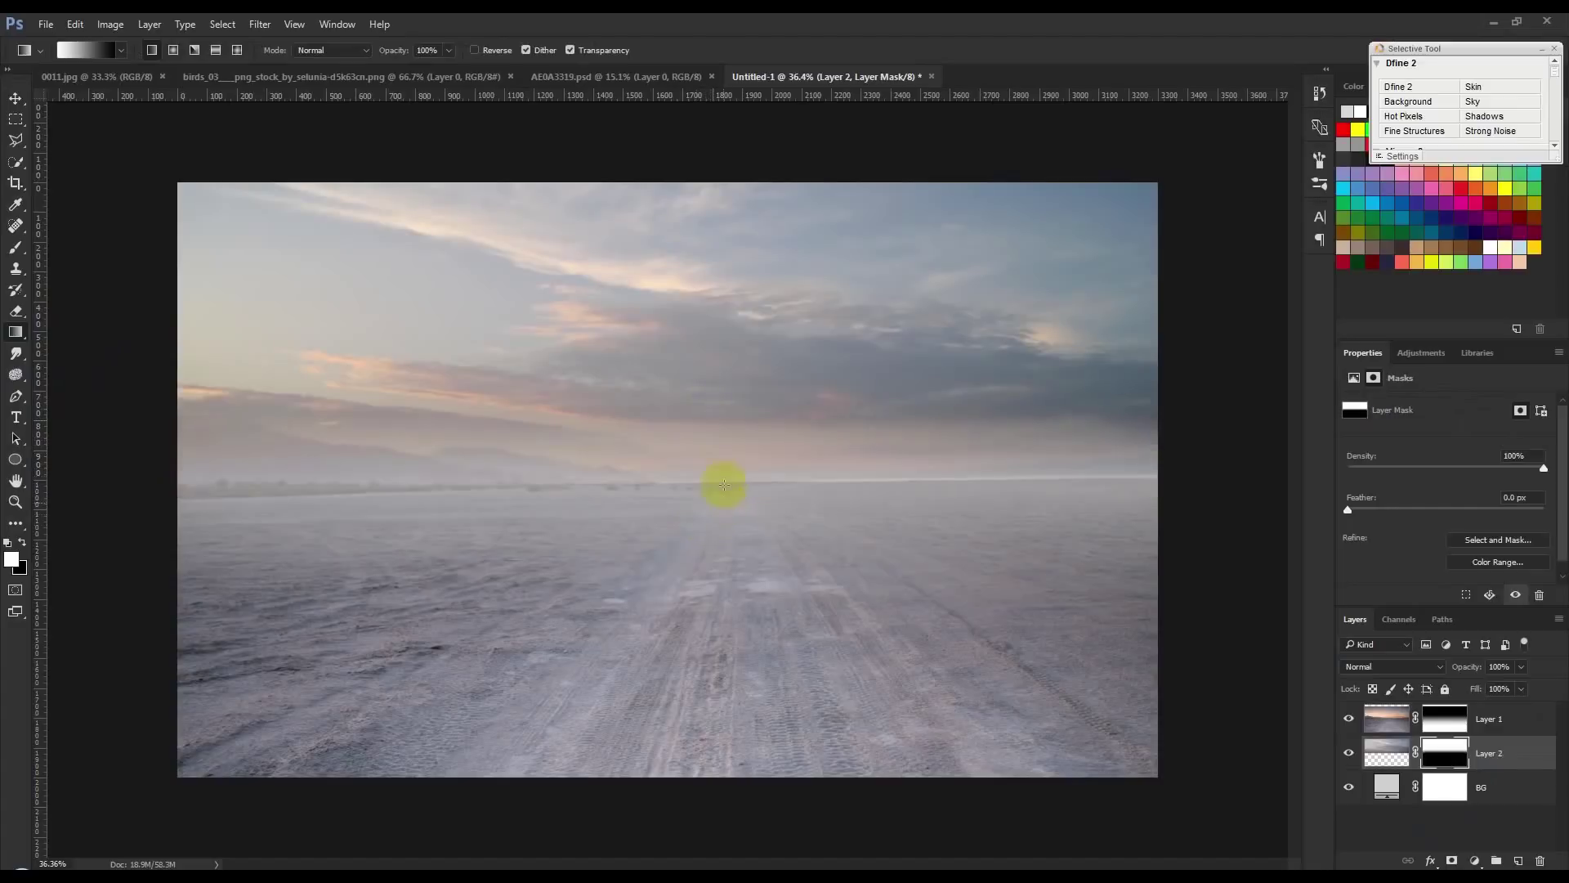
drag(725, 343, 729, 504)
- Nudge the sky layer slightly up and lower the desert photo by 112 px
click(16, 98)
click(1480, 719)
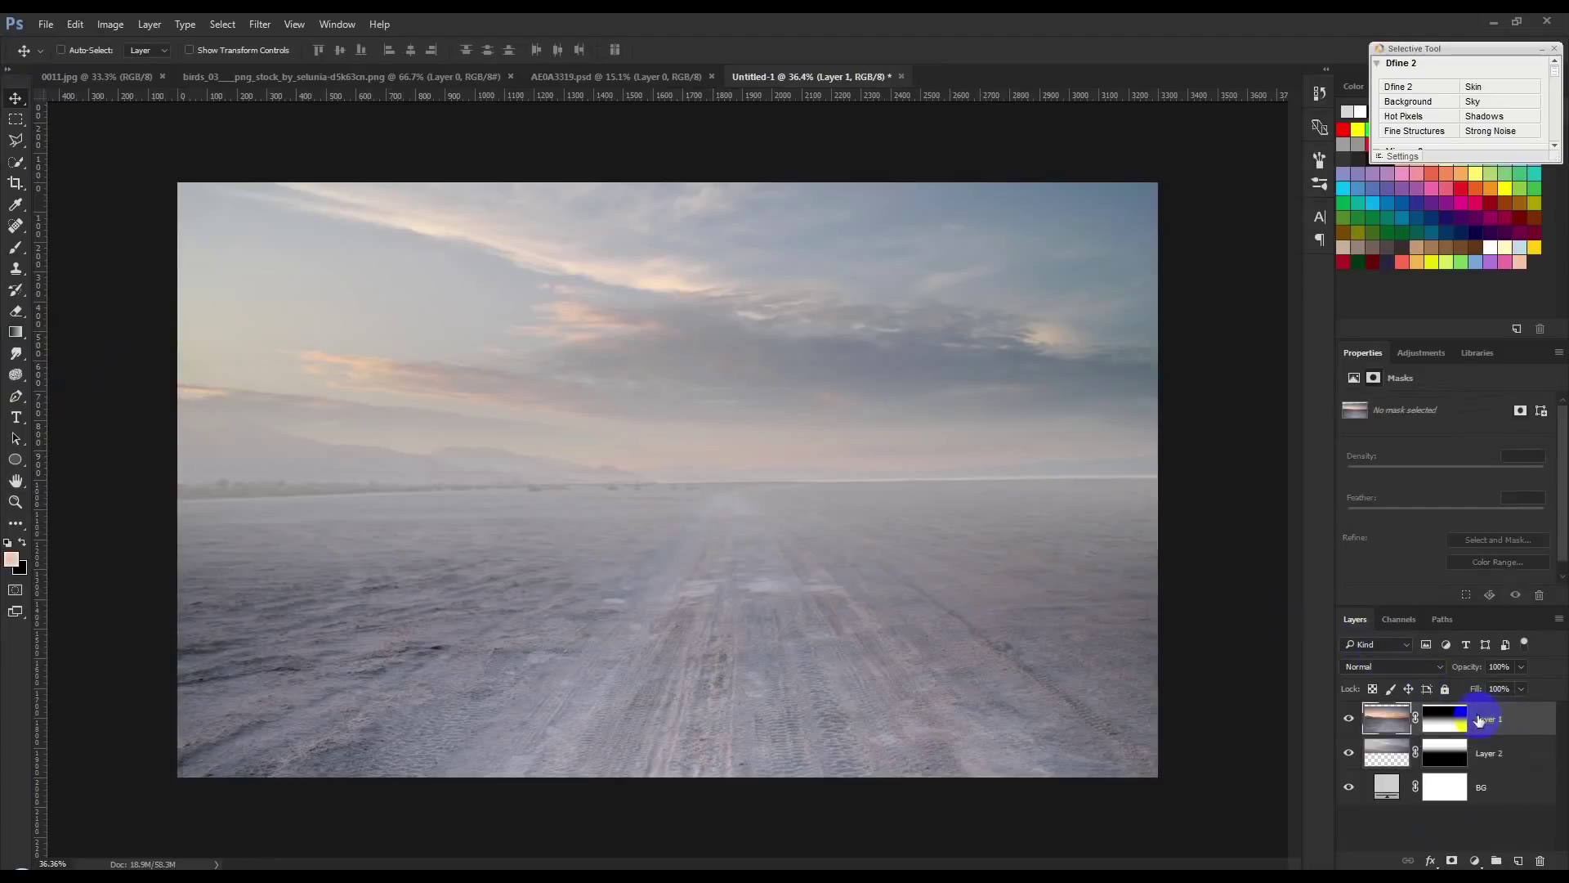
click(1492, 748)
drag(925, 576, 924, 563)
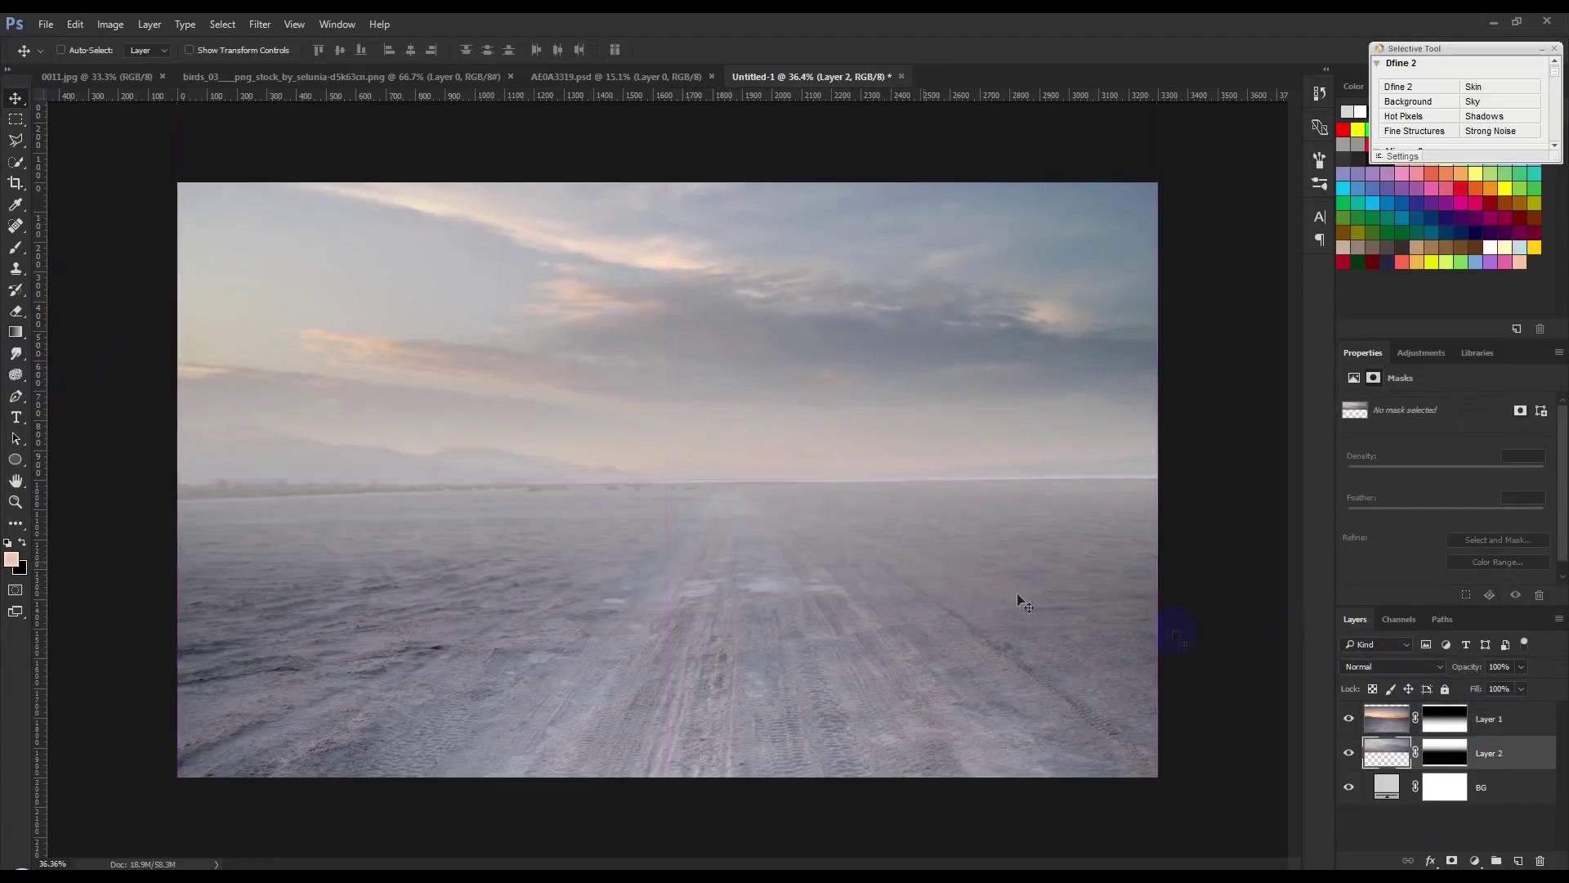
click(1436, 719)
drag(952, 607, 960, 644)
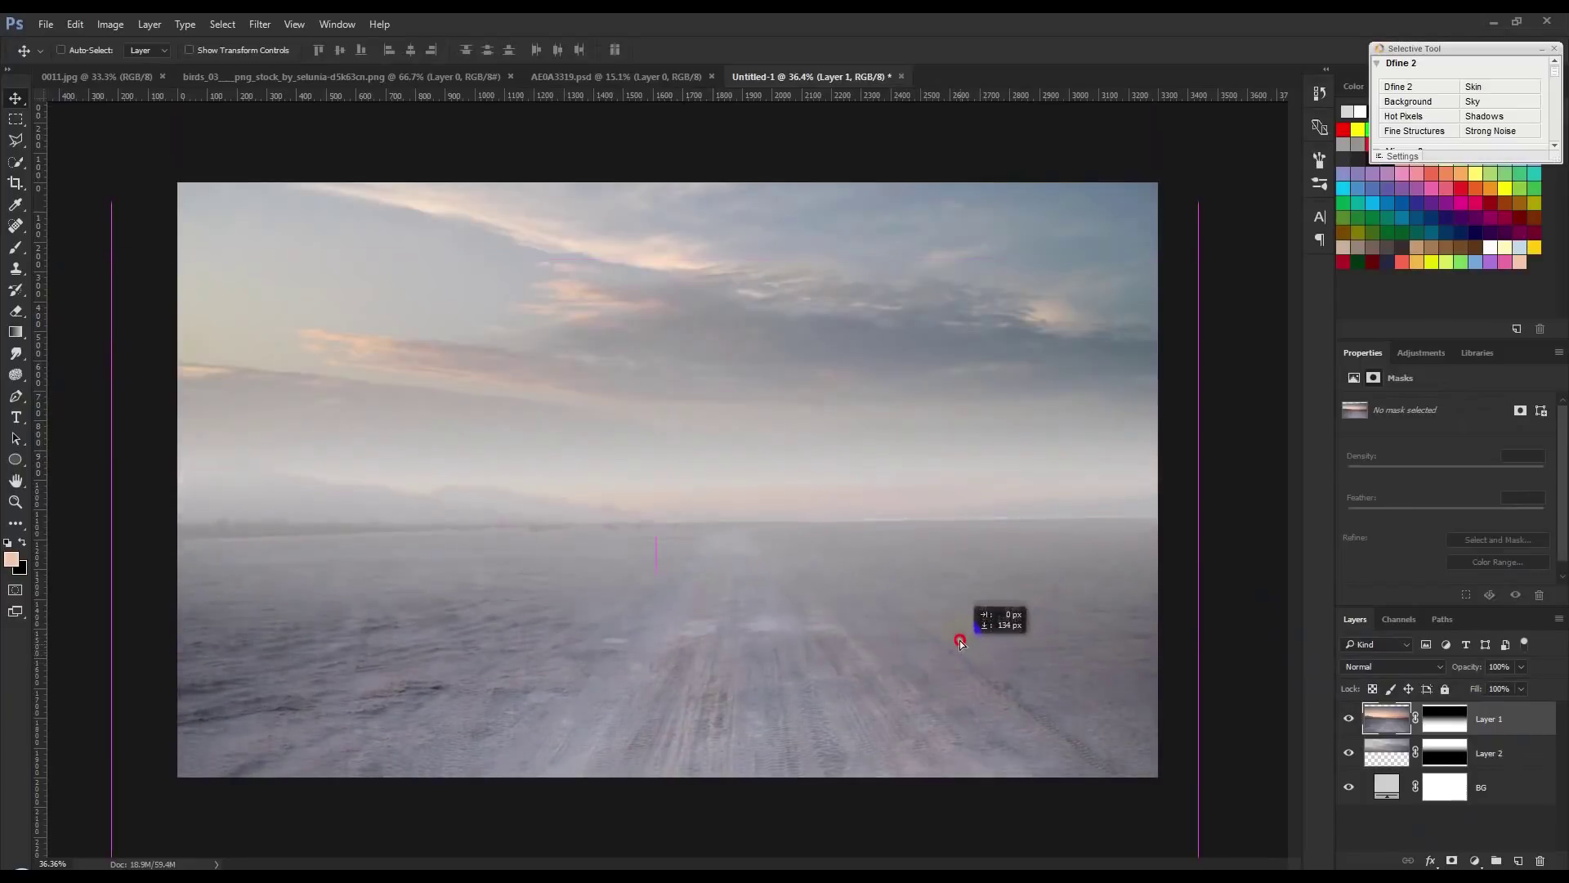
drag(960, 643, 962, 646)
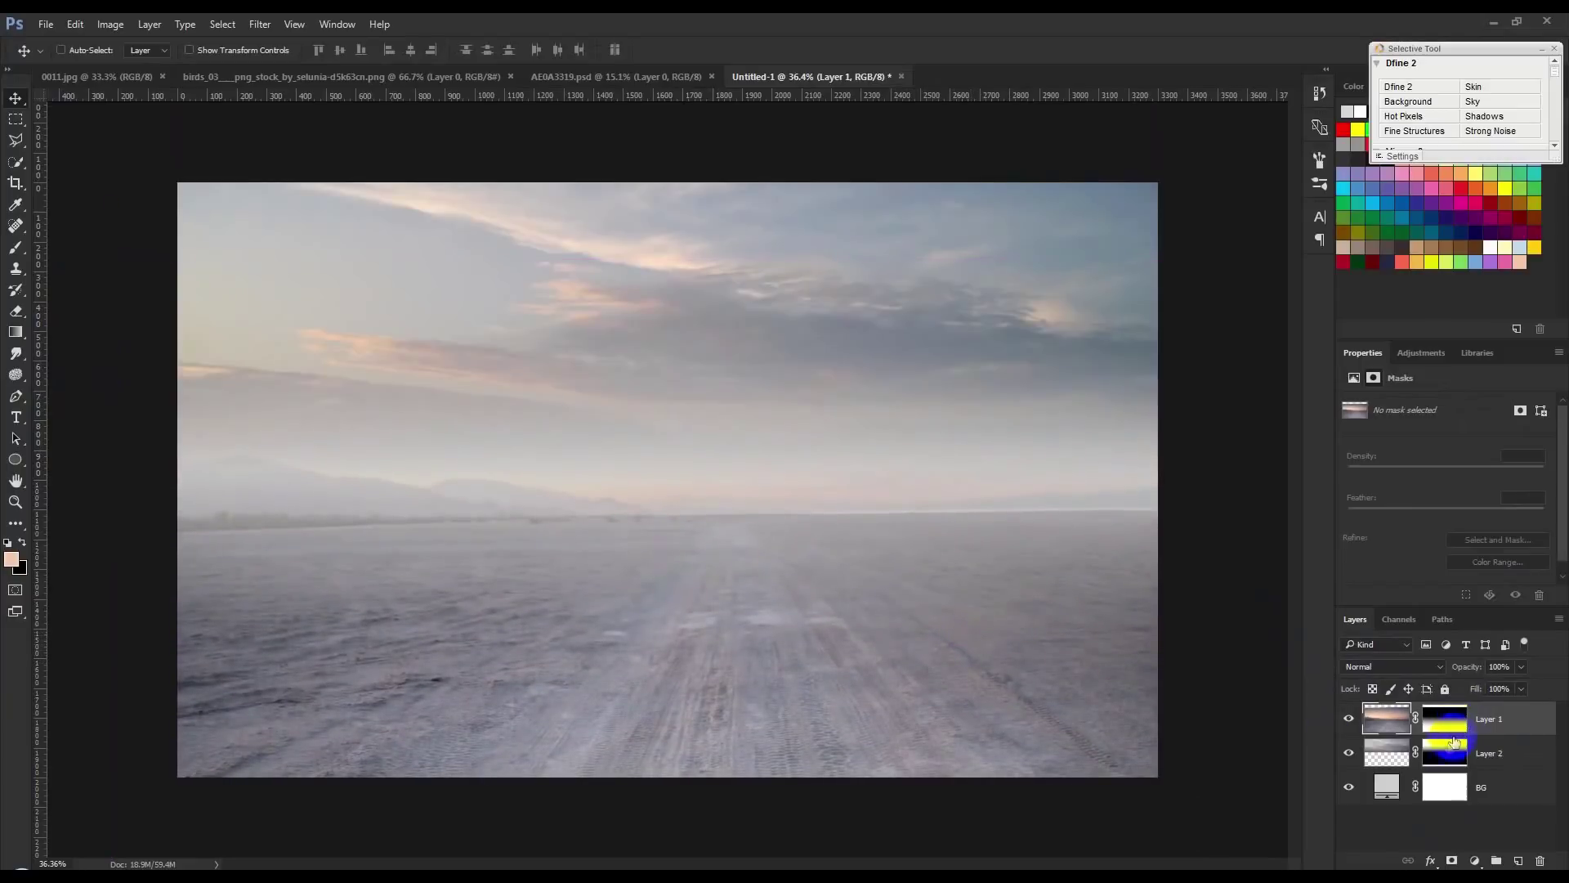
click(988, 602)
scroll(977, 586, up, 1)
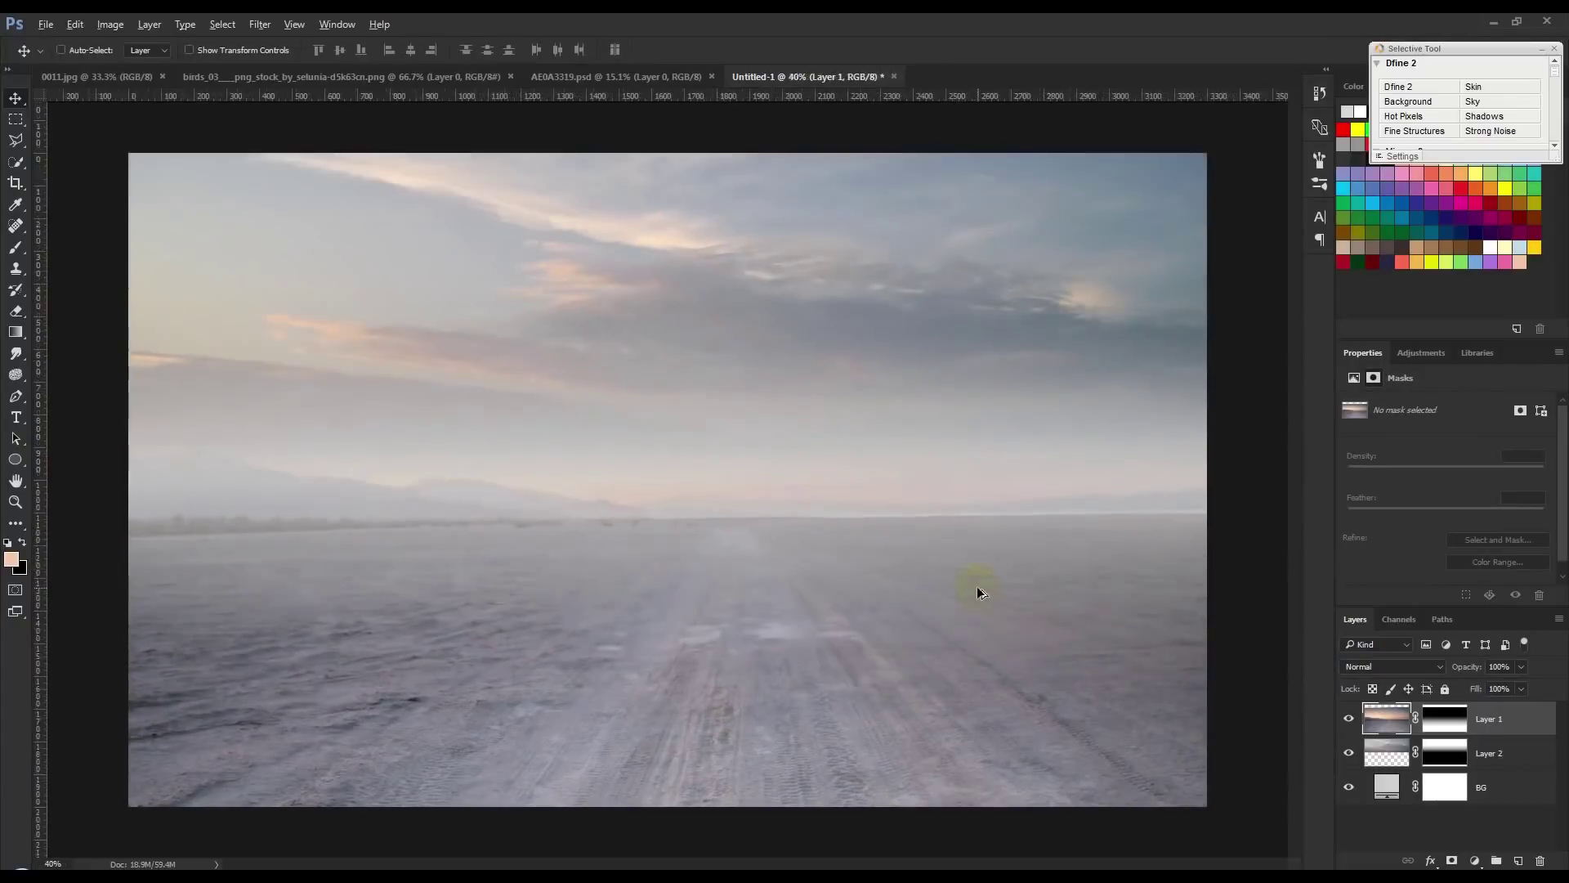
click(1480, 756)
- Move the sky layer lower, stretch it from its top edge, commit, and shift it into place
key(ctrl+t)
drag(915, 492, 915, 482)
scroll(858, 525, down, 2)
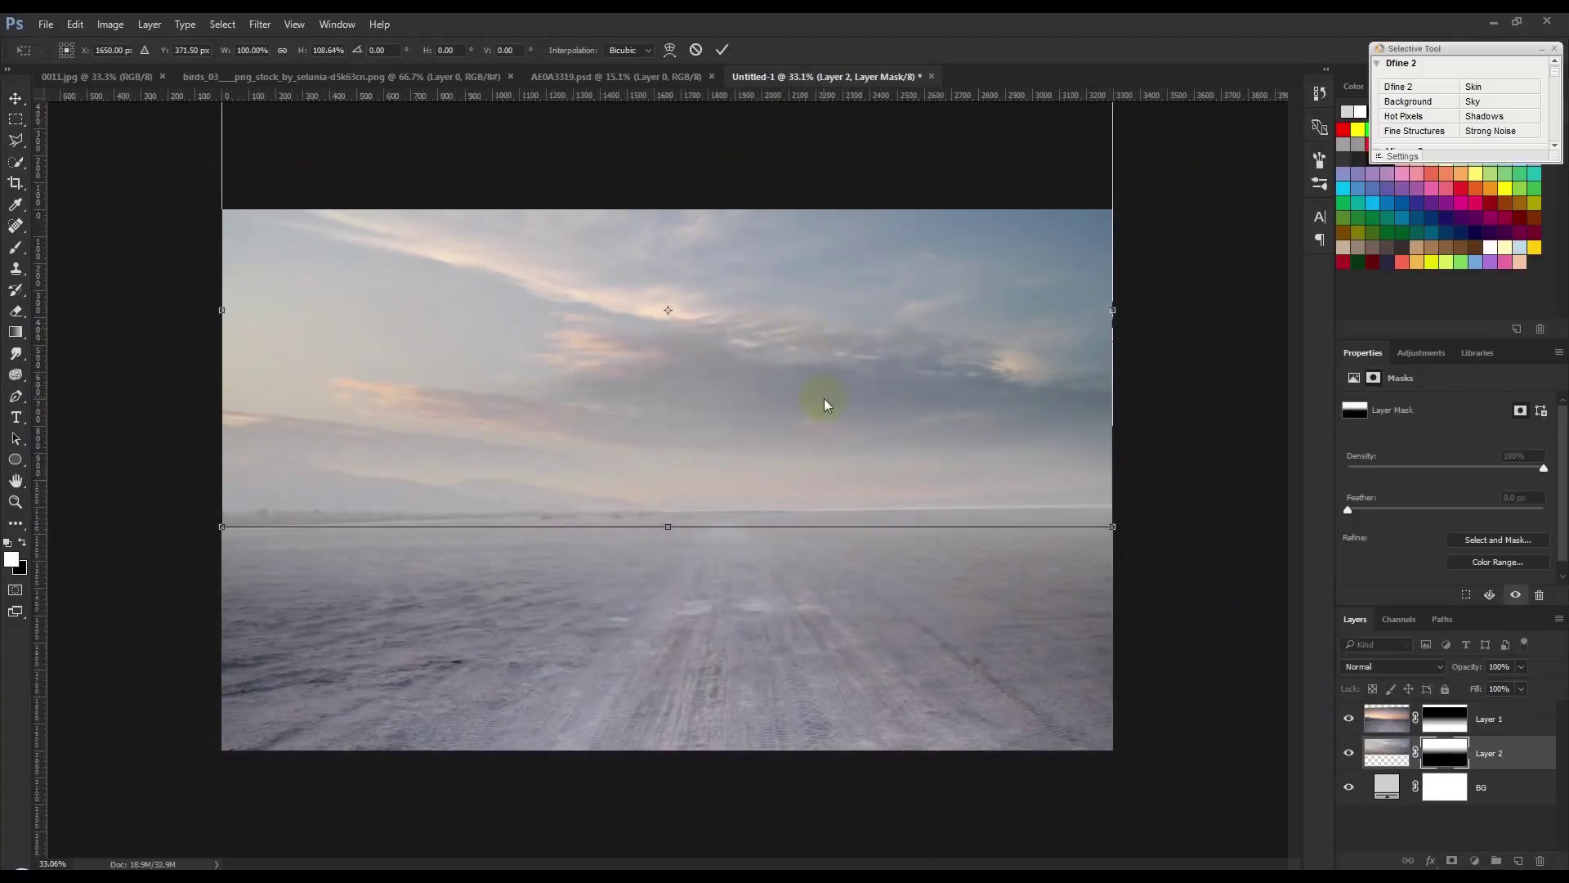
scroll(803, 363, down, 1)
drag(666, 157, 669, 240)
click(721, 50)
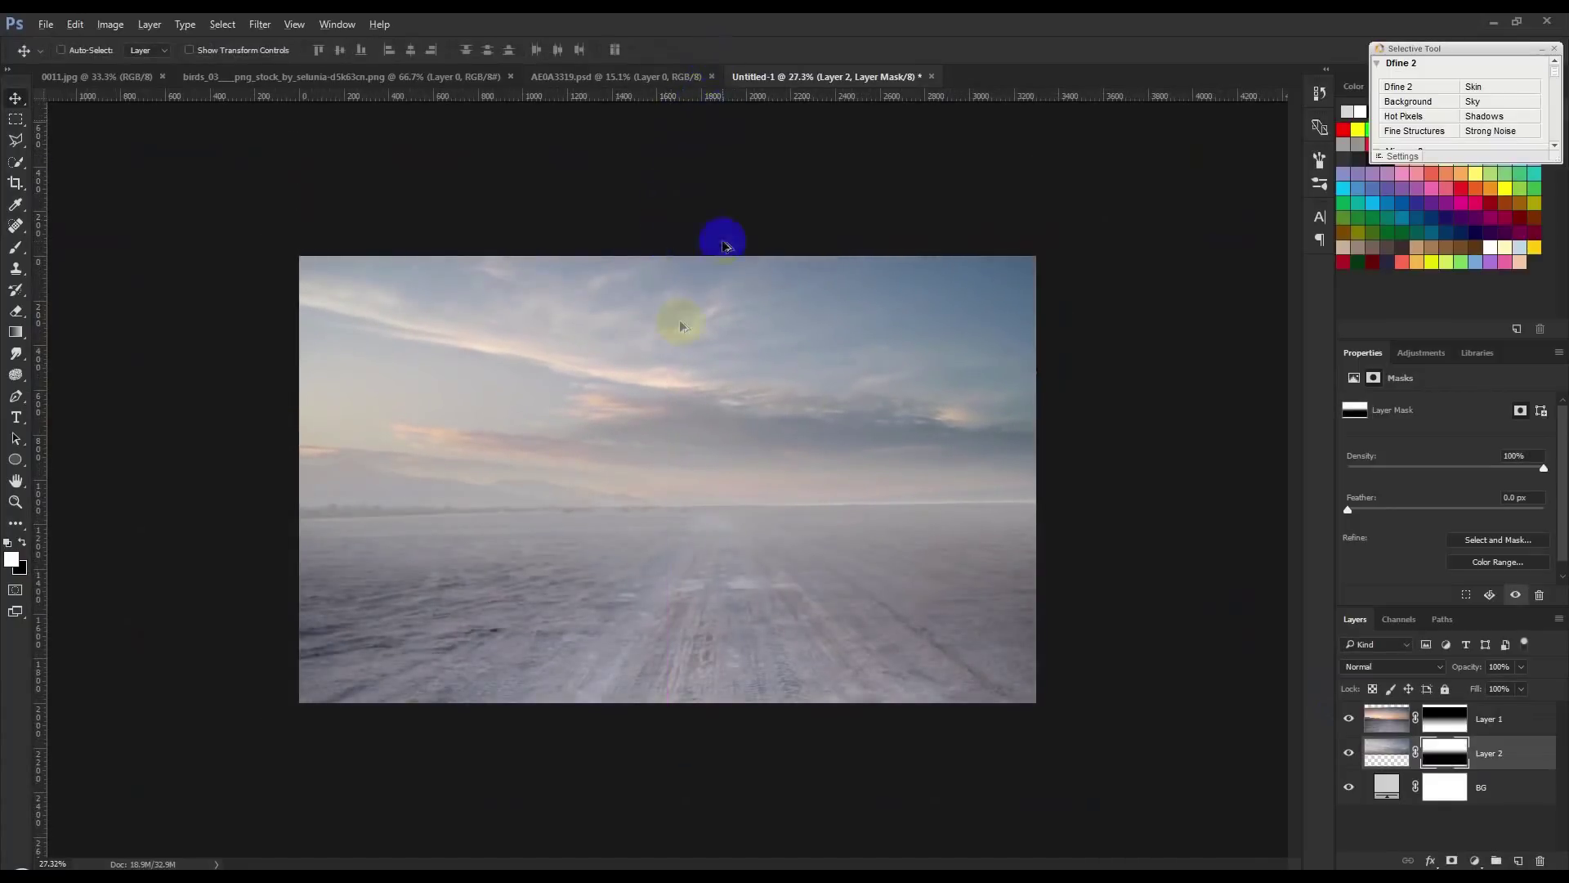
key(ctrl+0)
drag(805, 389, 806, 386)
key(ctrl+minus)
scroll(789, 439, up, 1)
scroll(789, 438, up, 1)
scroll(790, 439, down, 1)
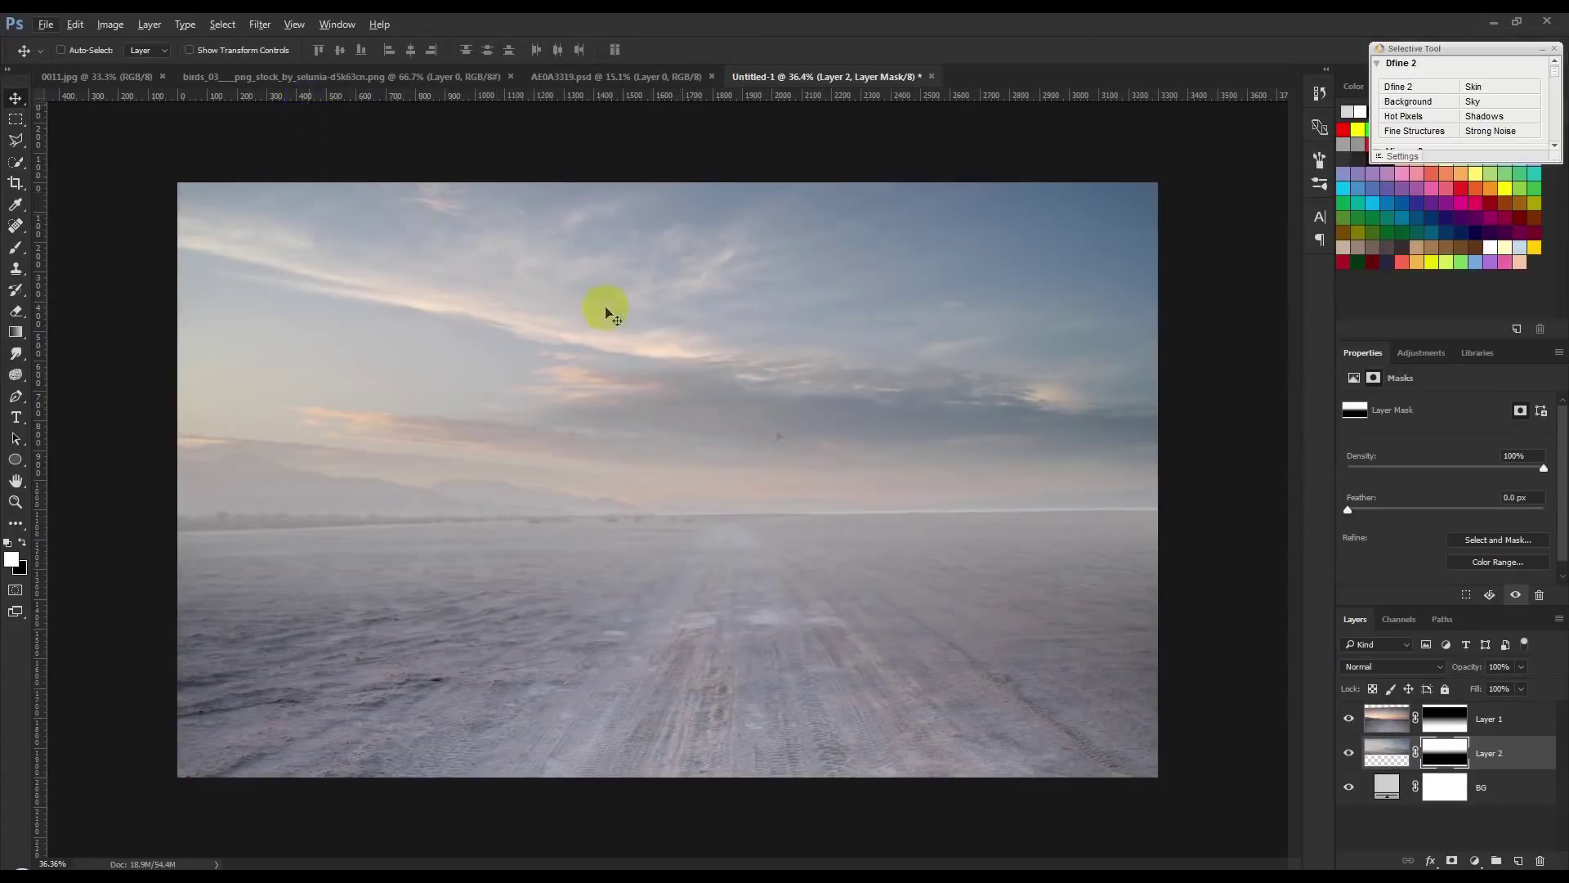
- Drag the rider-and-motorbike cutout into the desert composition
click(251, 78)
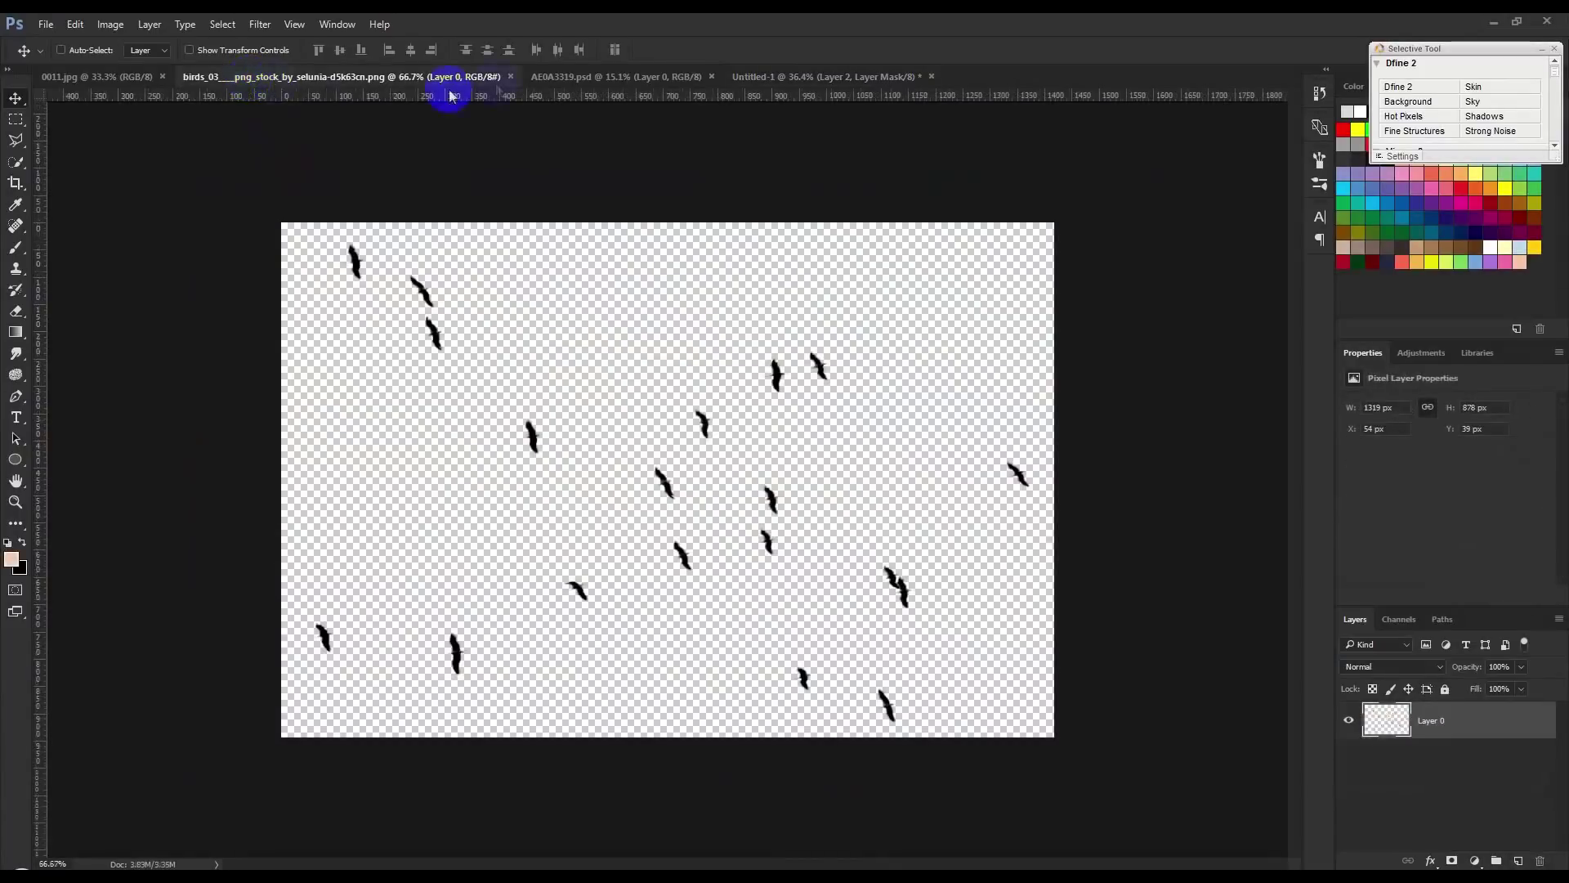
click(615, 73)
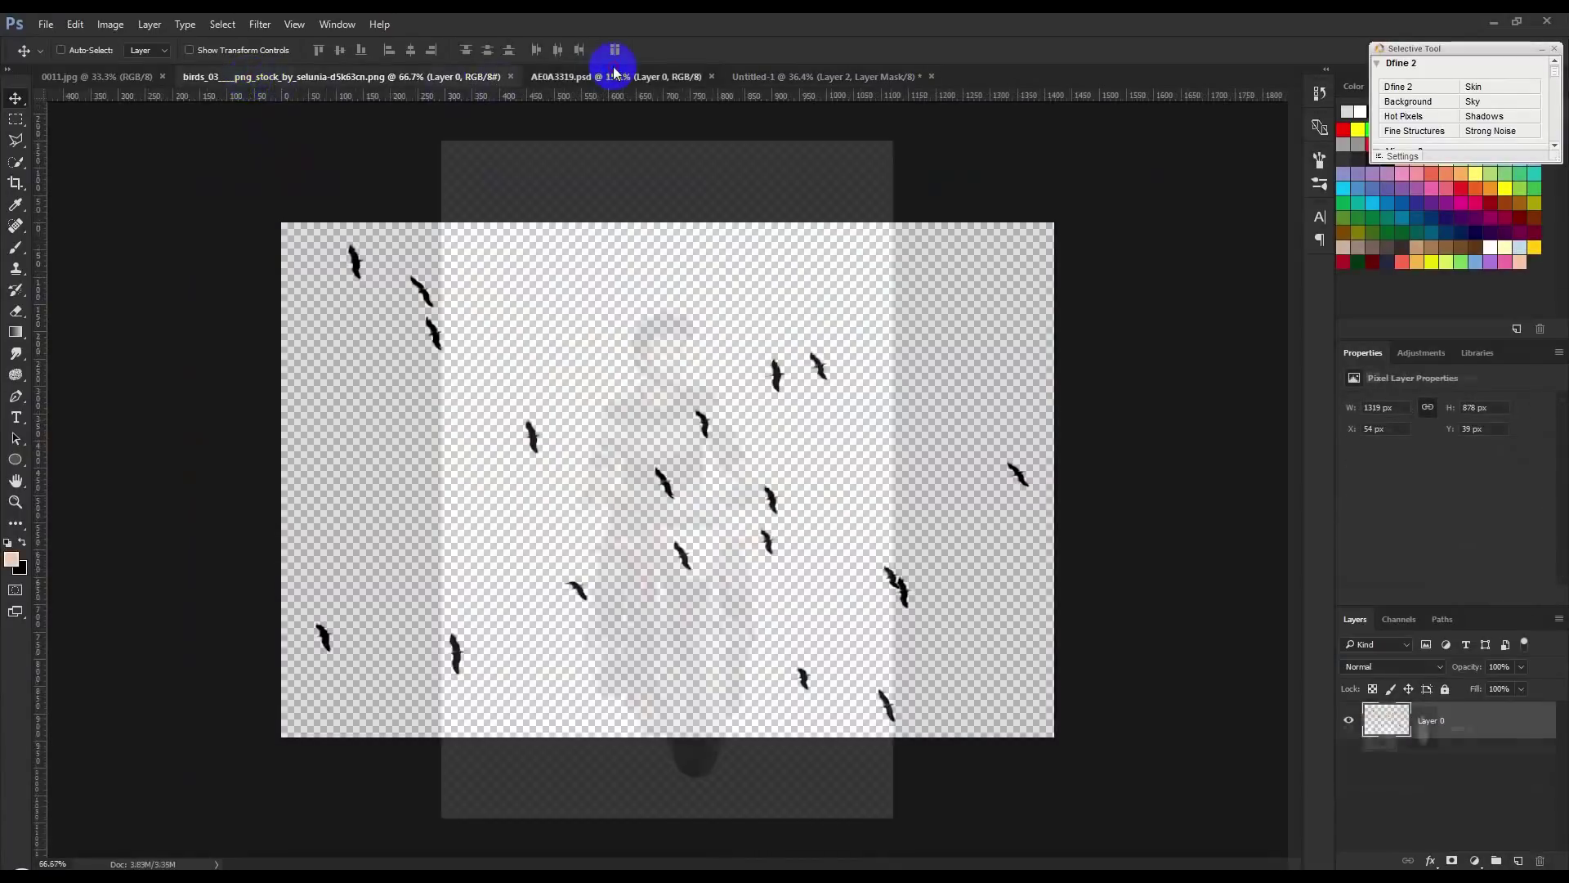
mouse_move(683, 361)
mouse_down()
mouse_move(795, 72)
mouse_move(817, 368)
mouse_up()
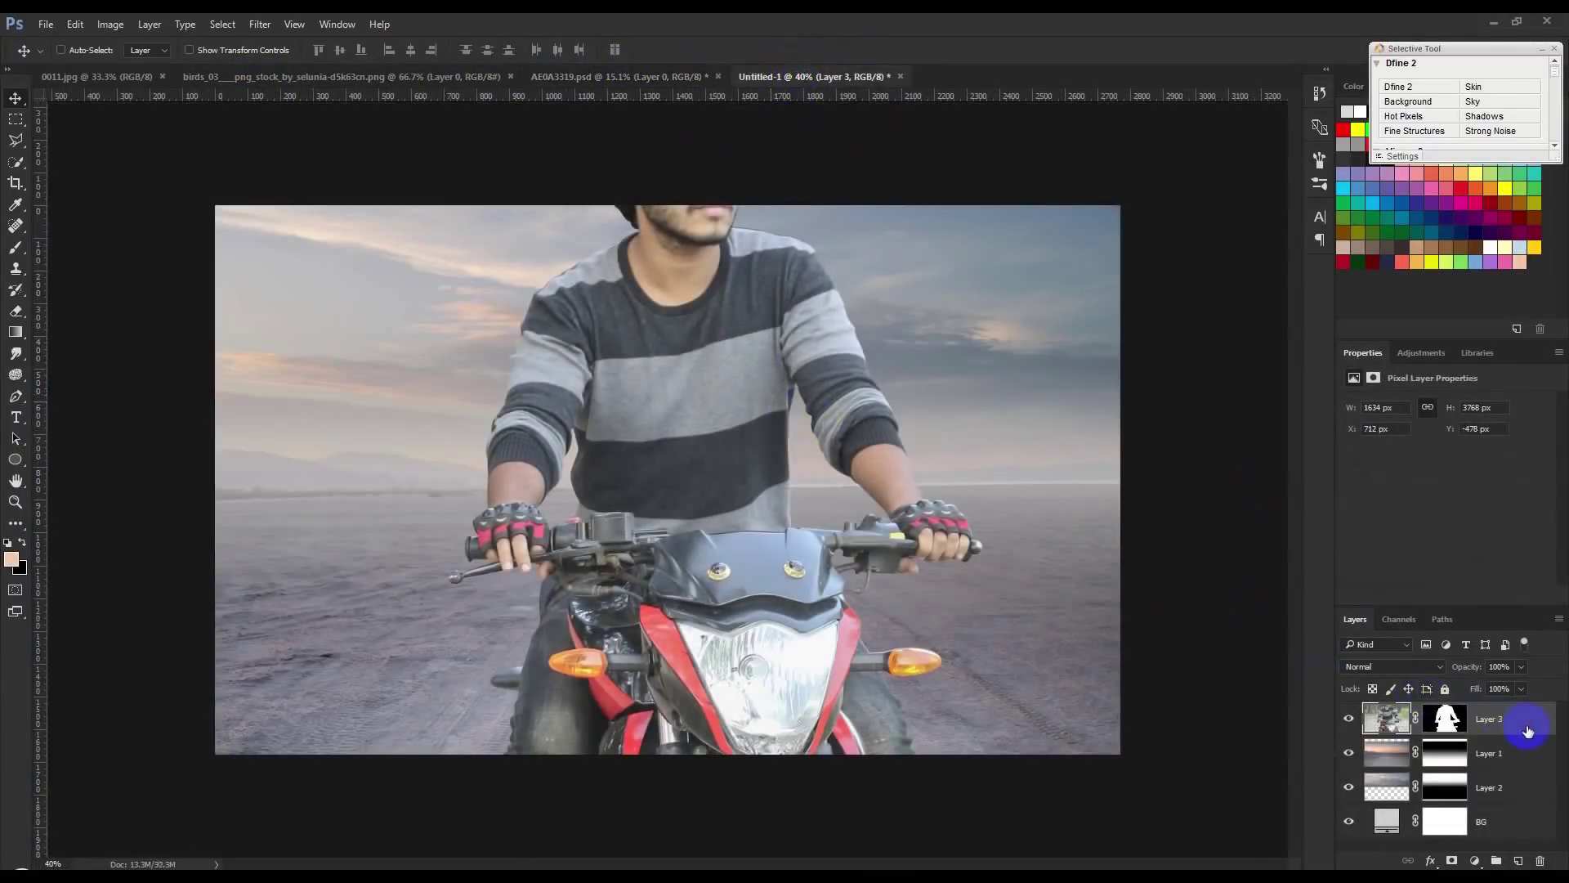
- Scale the rider proportionally to about 24% and position him on the road
key(ctrl+t)
click(299, 52)
click(283, 51)
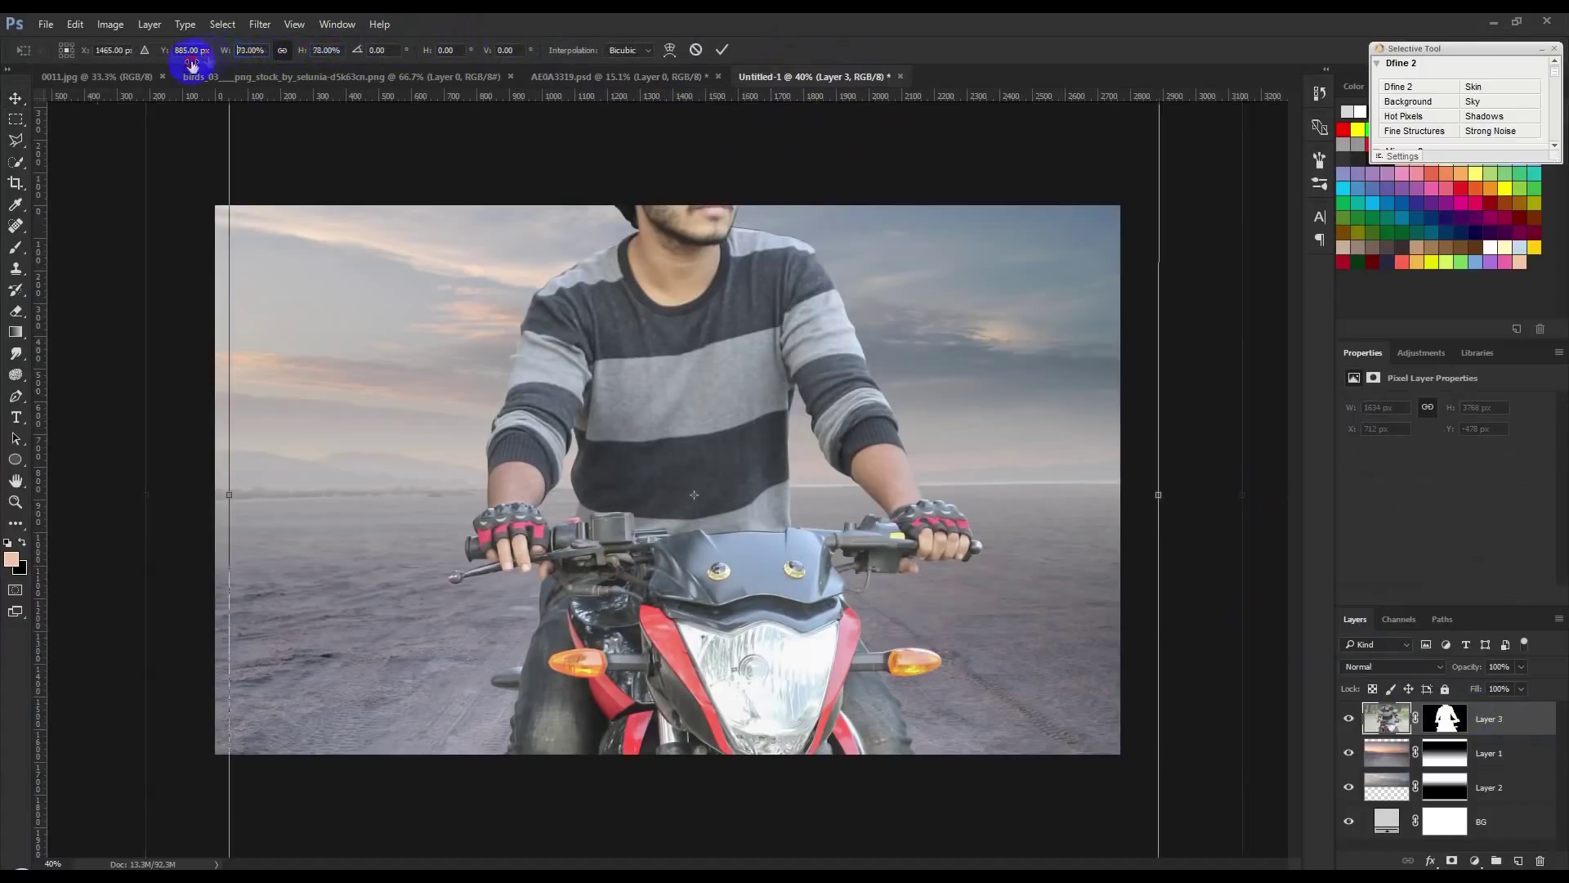
drag(225, 51, 192, 53)
drag(687, 421, 679, 437)
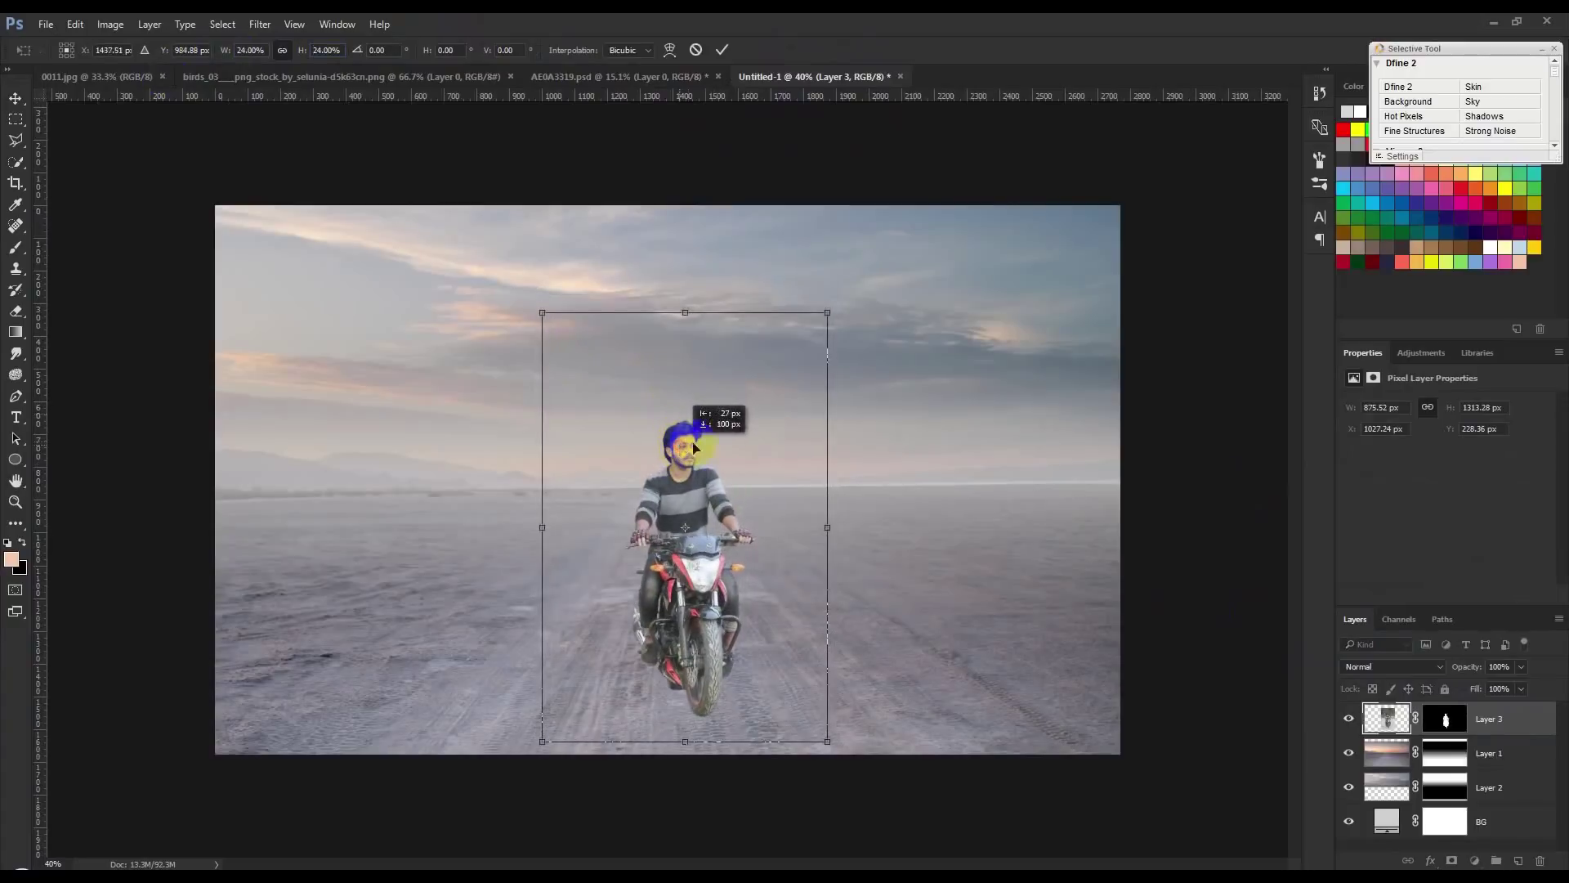
mouse_move(826, 308)
mouse_down()
mouse_move(852, 308)
mouse_move(788, 336)
mouse_up()
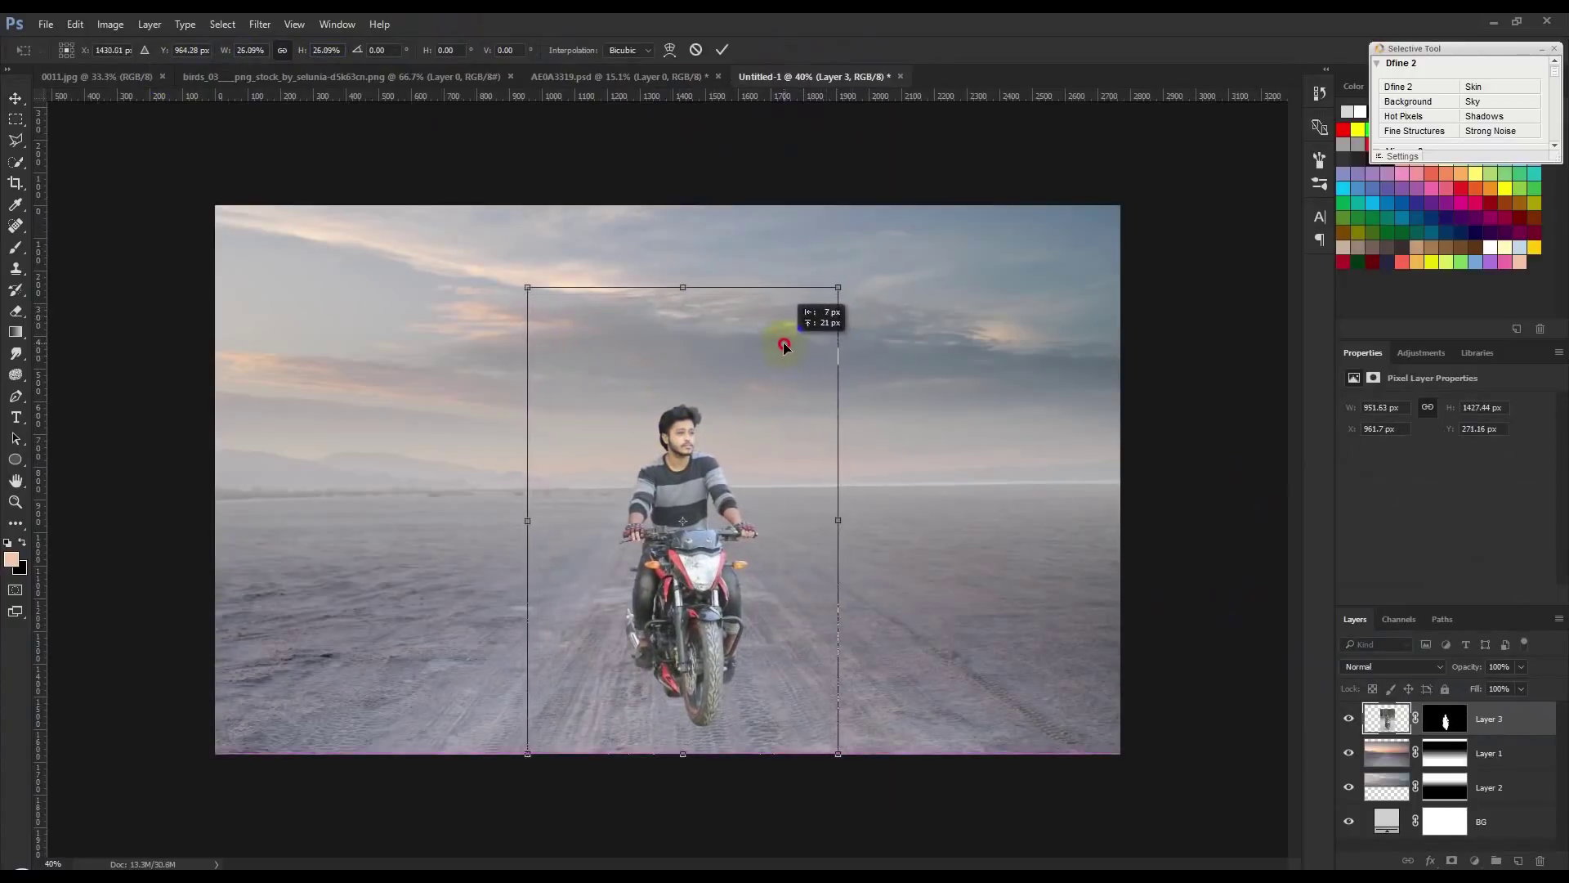
key(Return)
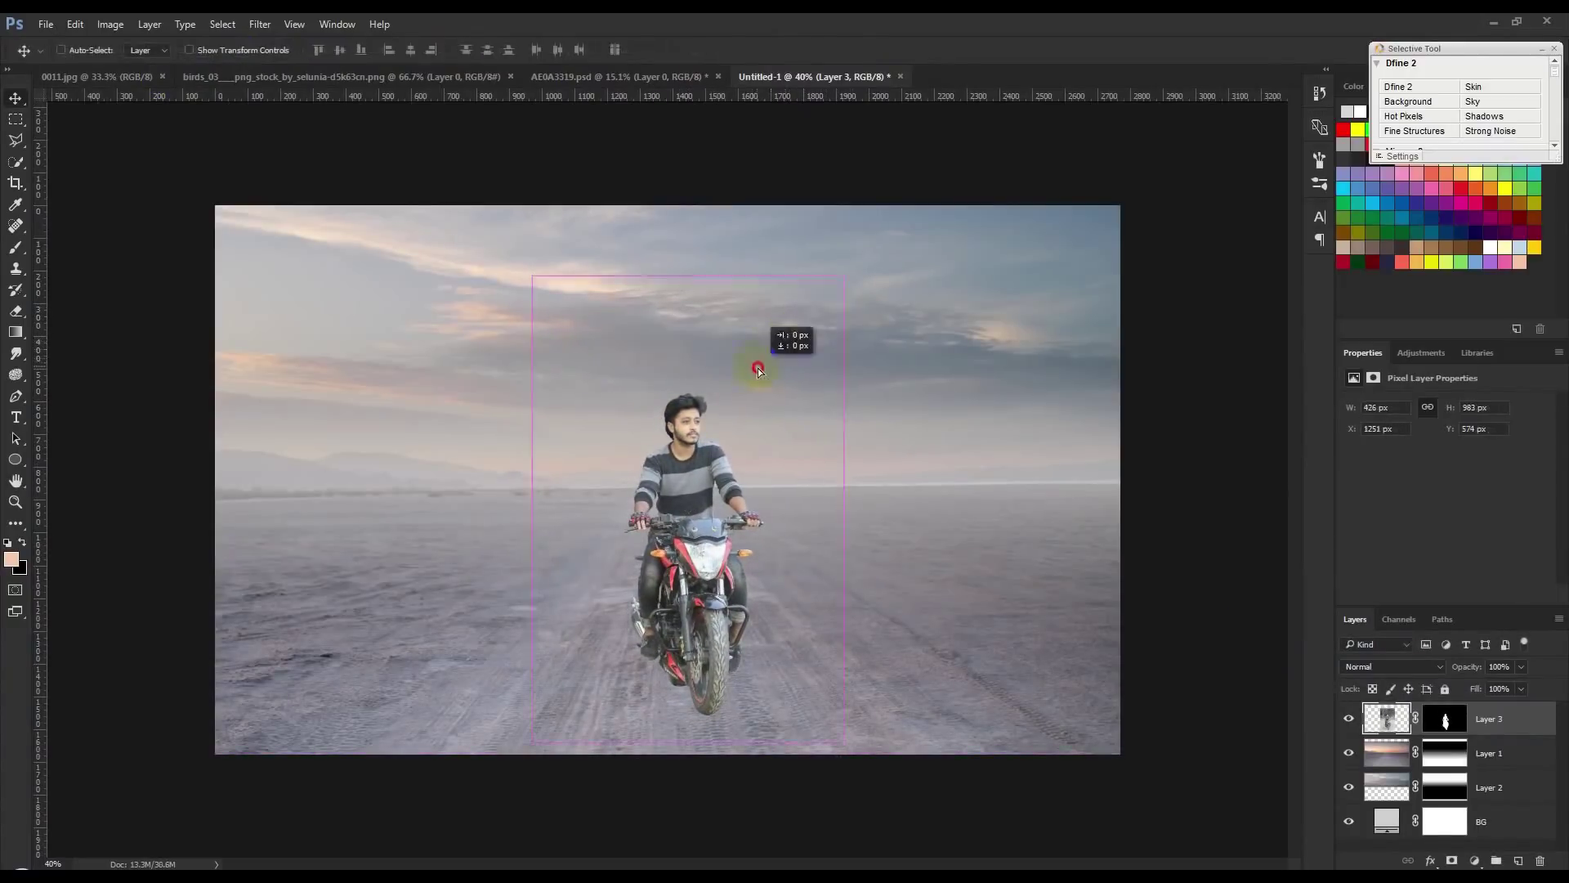
drag(768, 348, 753, 372)
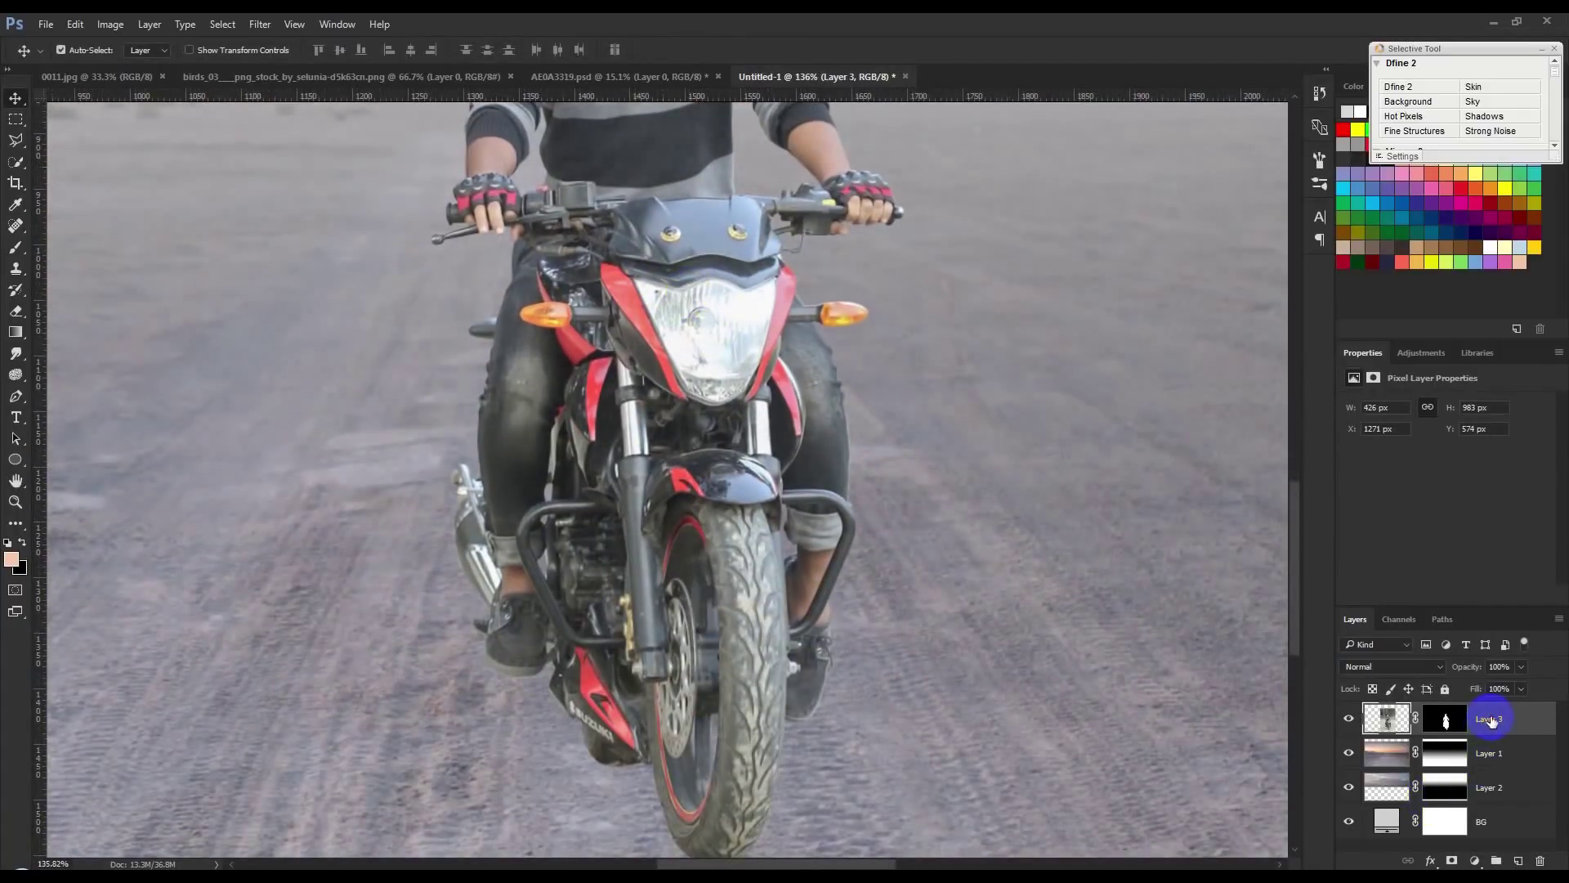
- Duplicate Layer 3, invert the copy's mask, move it below Layer 3 and blend it in Multiply
key(ctrl+j)
click(1444, 719)
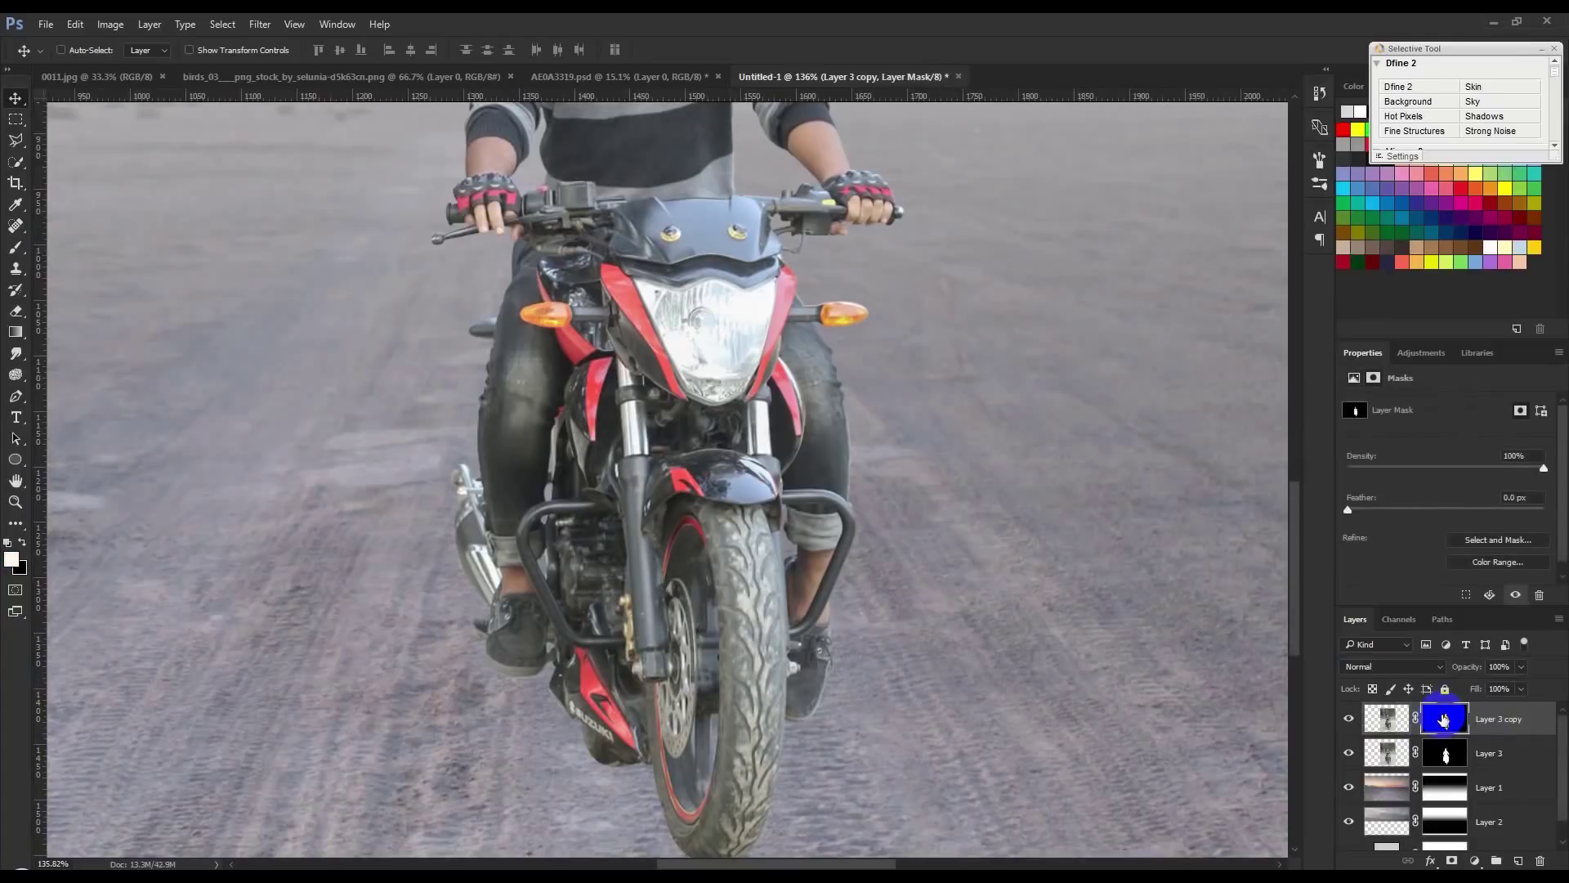
key(ctrl+i)
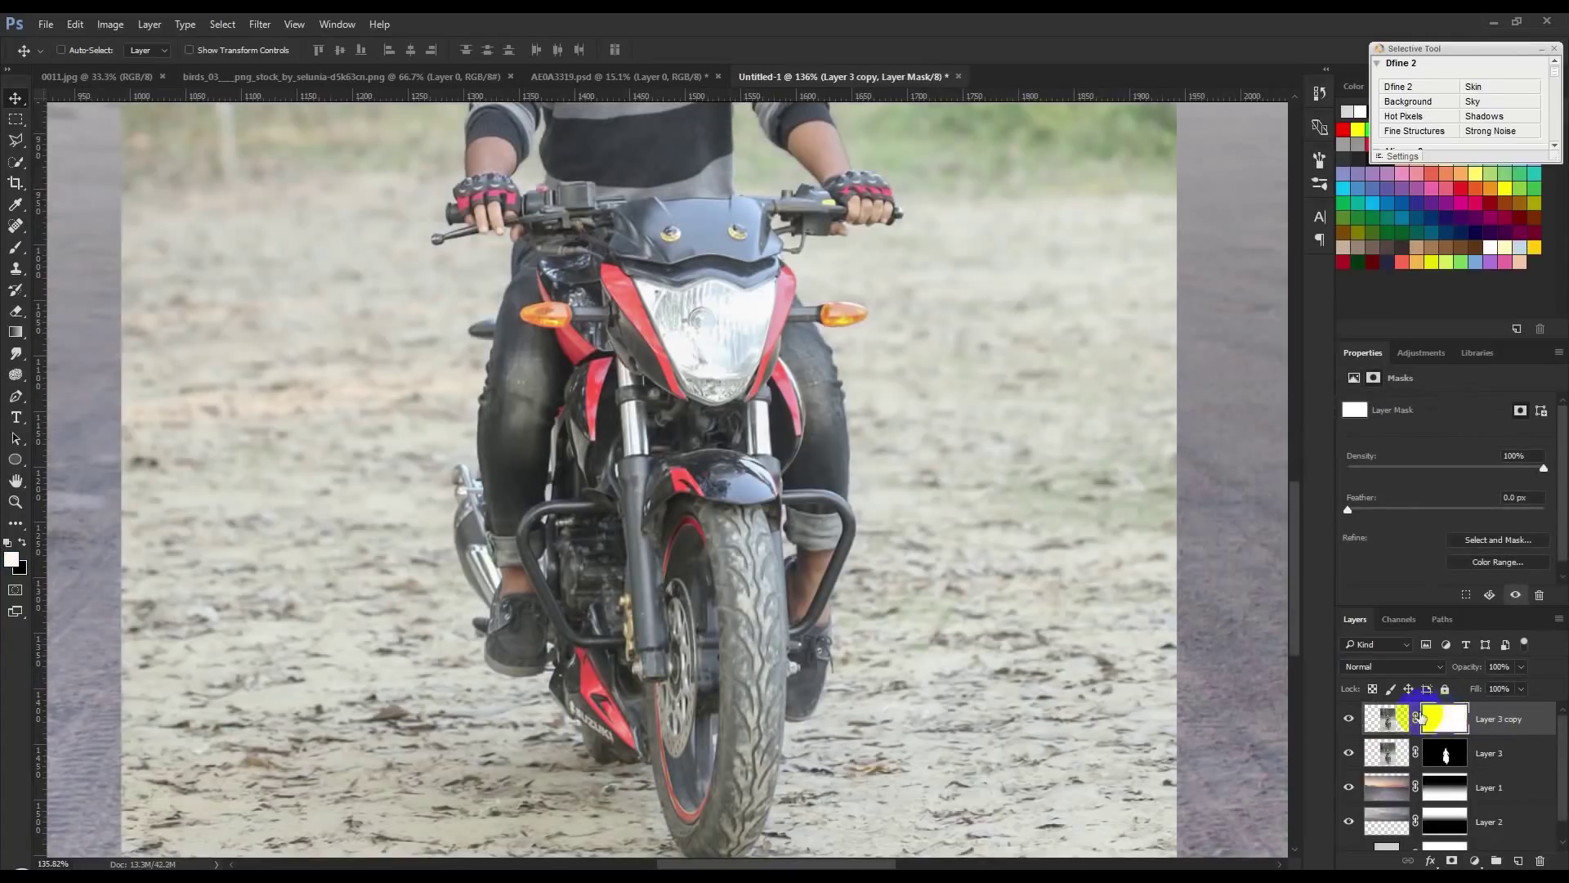
drag(1484, 727, 1484, 756)
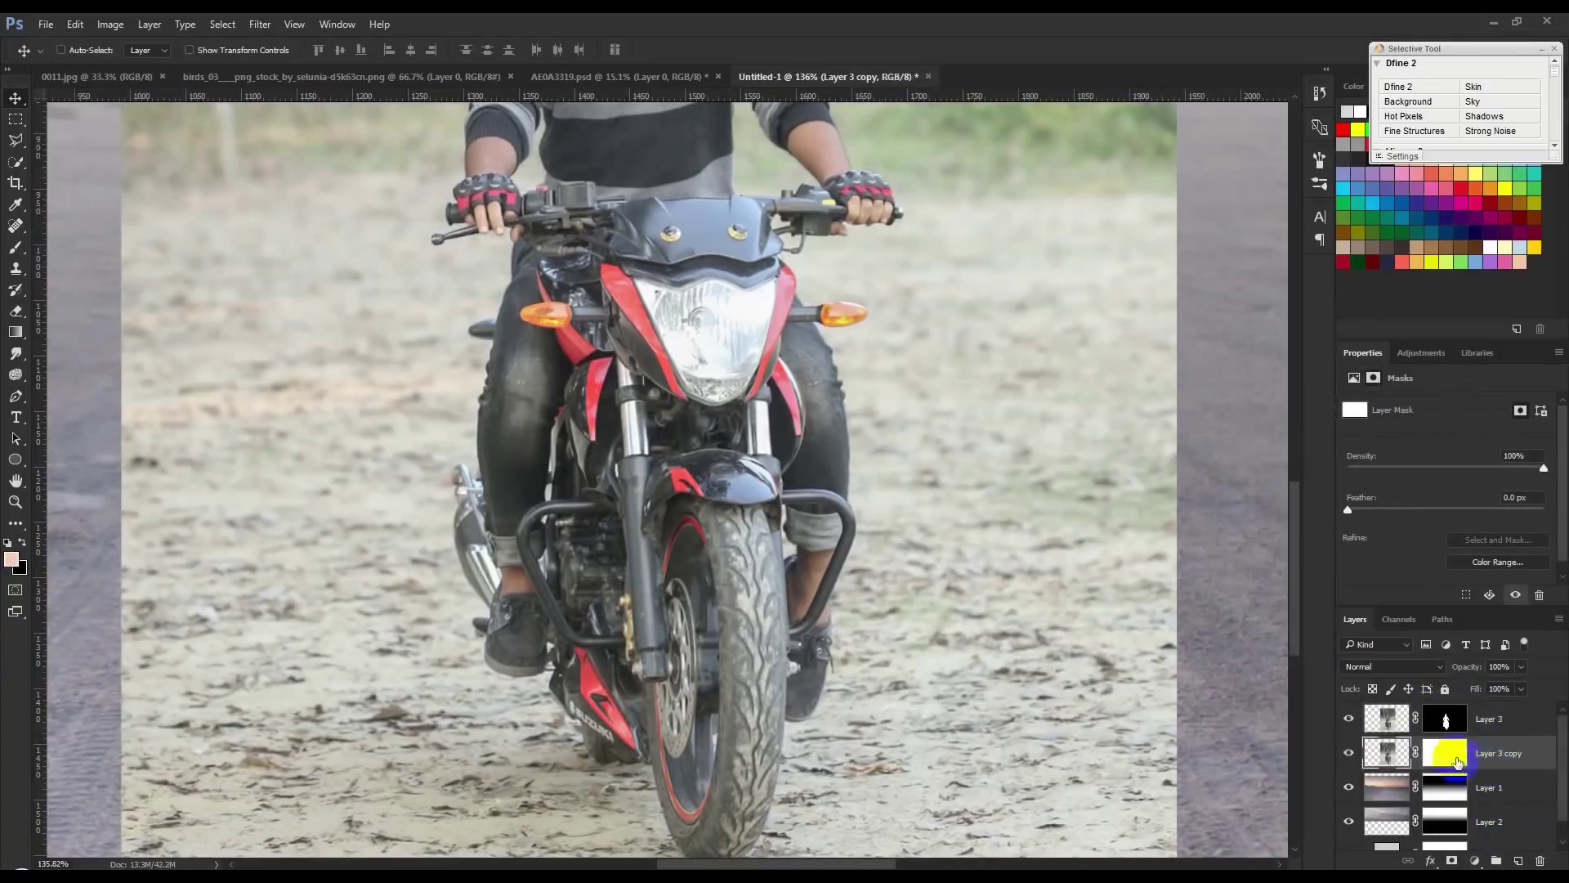
click(1393, 666)
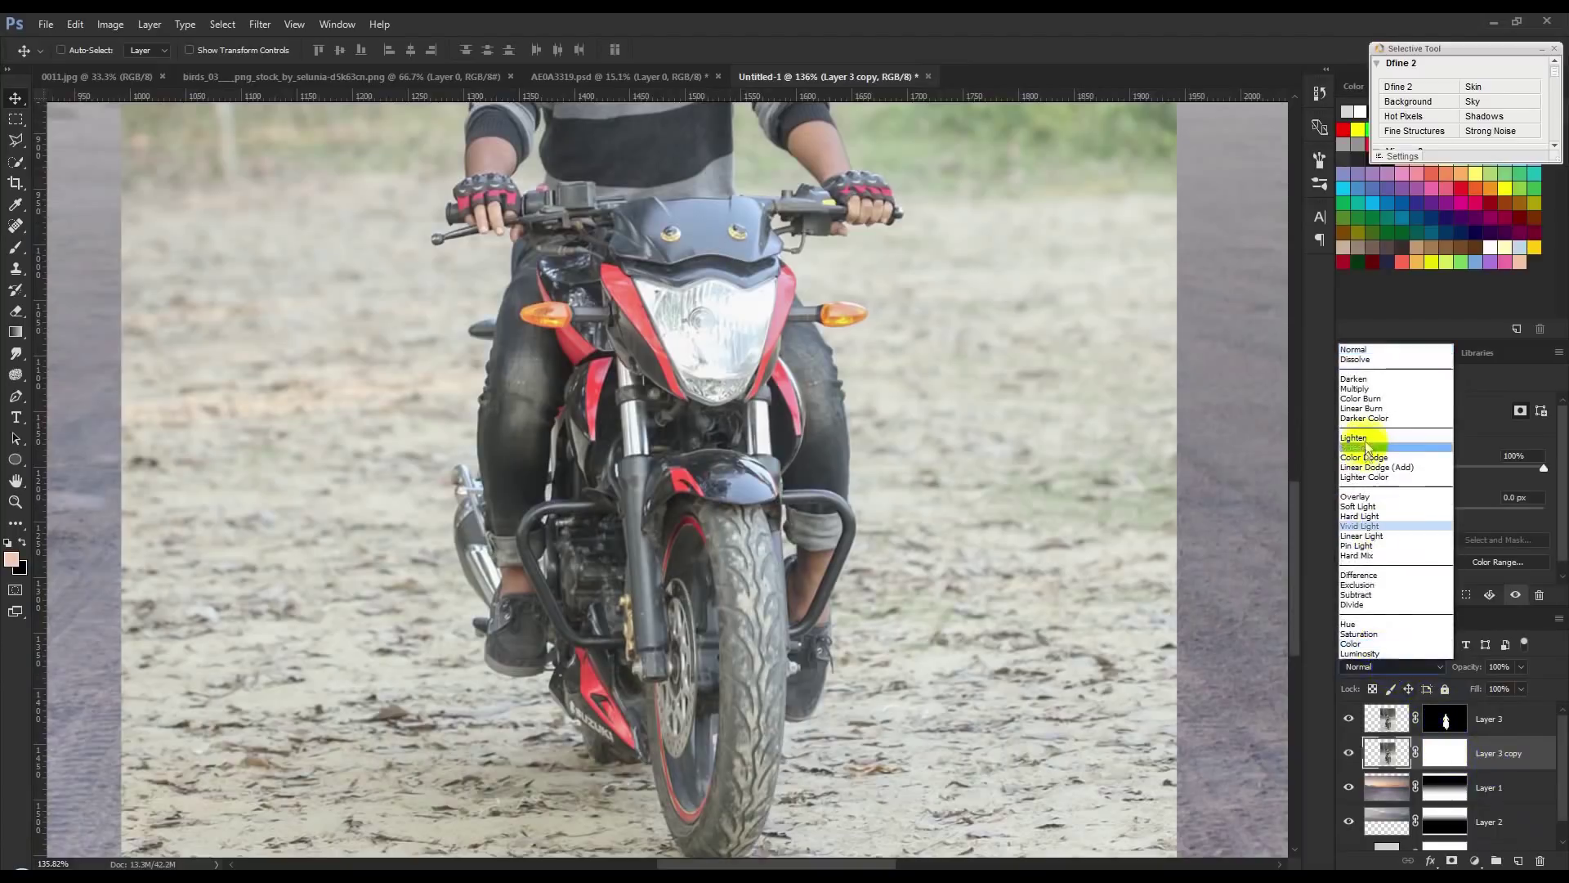
click(1359, 389)
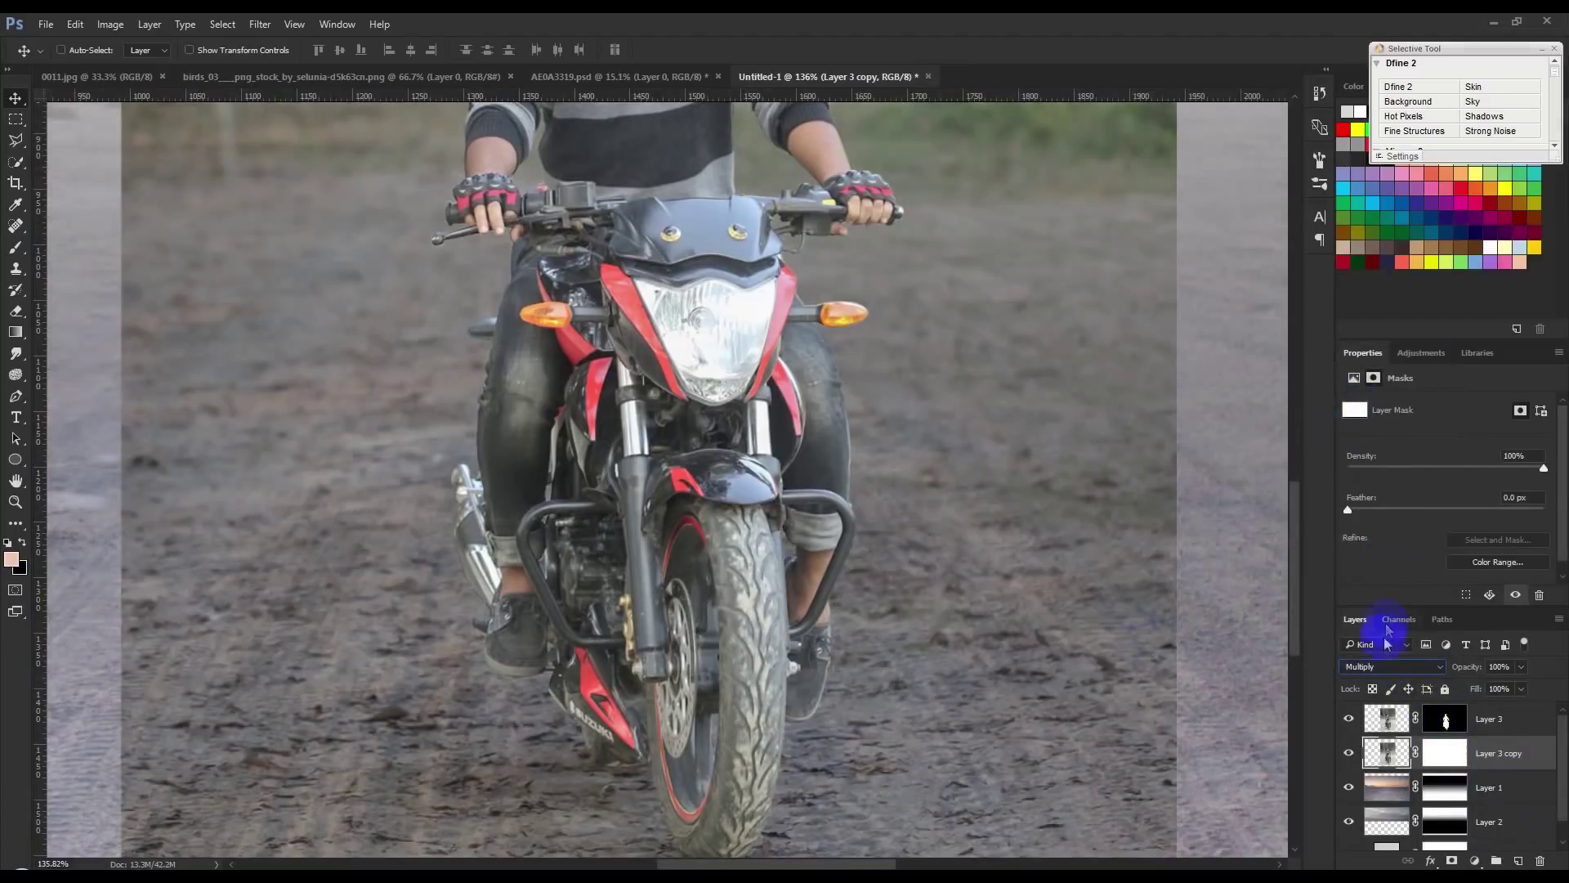
- Inspect the result, fit the whole image in view and target Layer 3 copy's mask
scroll(1386, 669, up, 1)
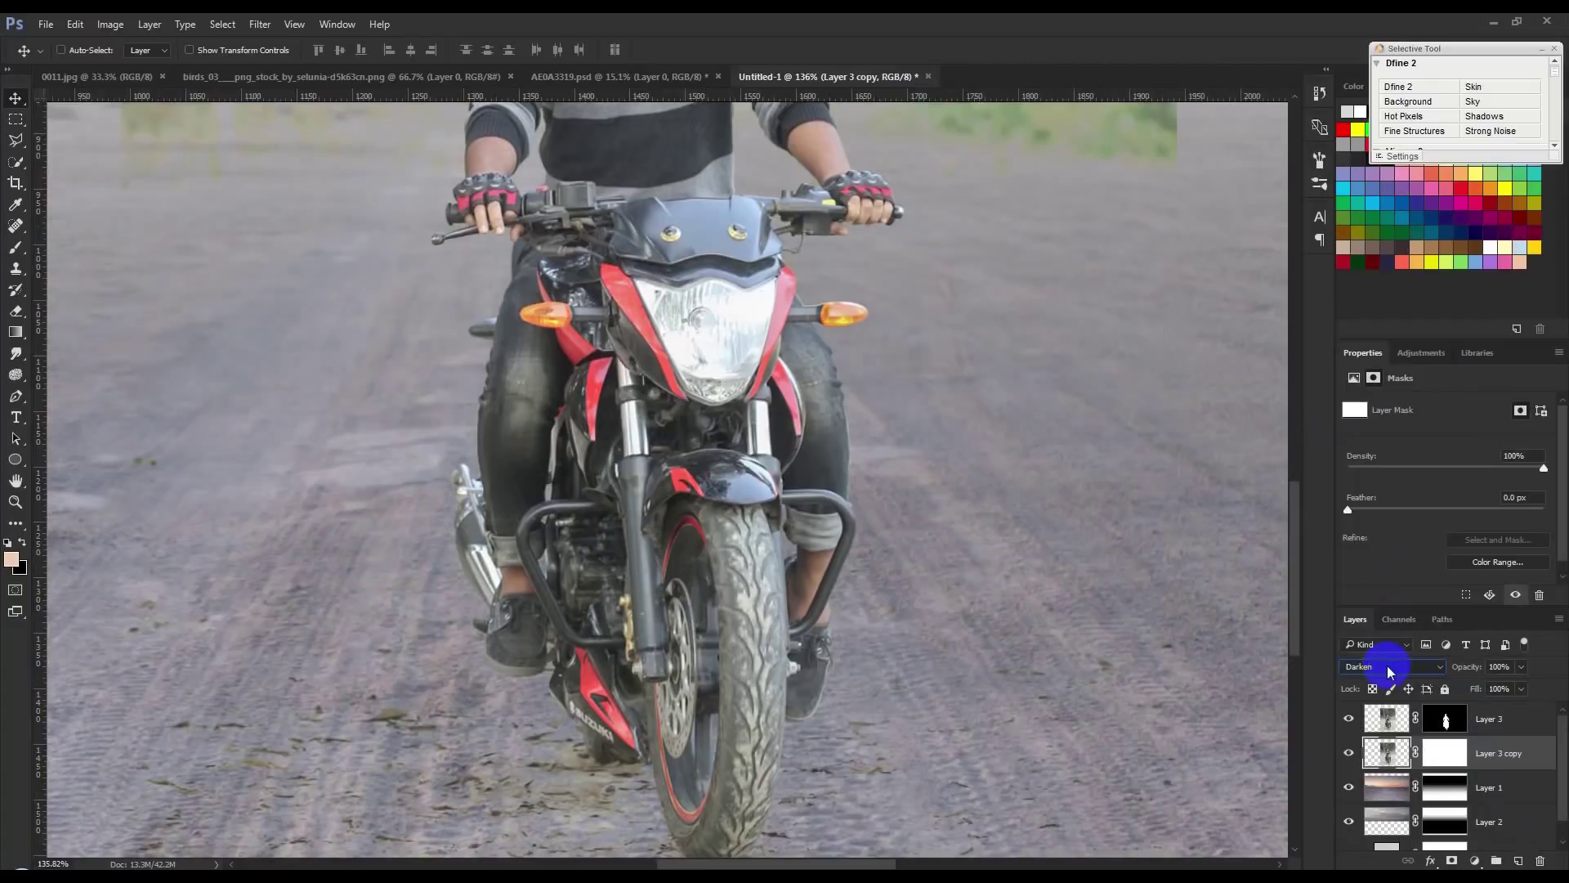
scroll(1390, 669, down, 2)
scroll(1389, 668, up, 1)
scroll(1389, 668, down, 1)
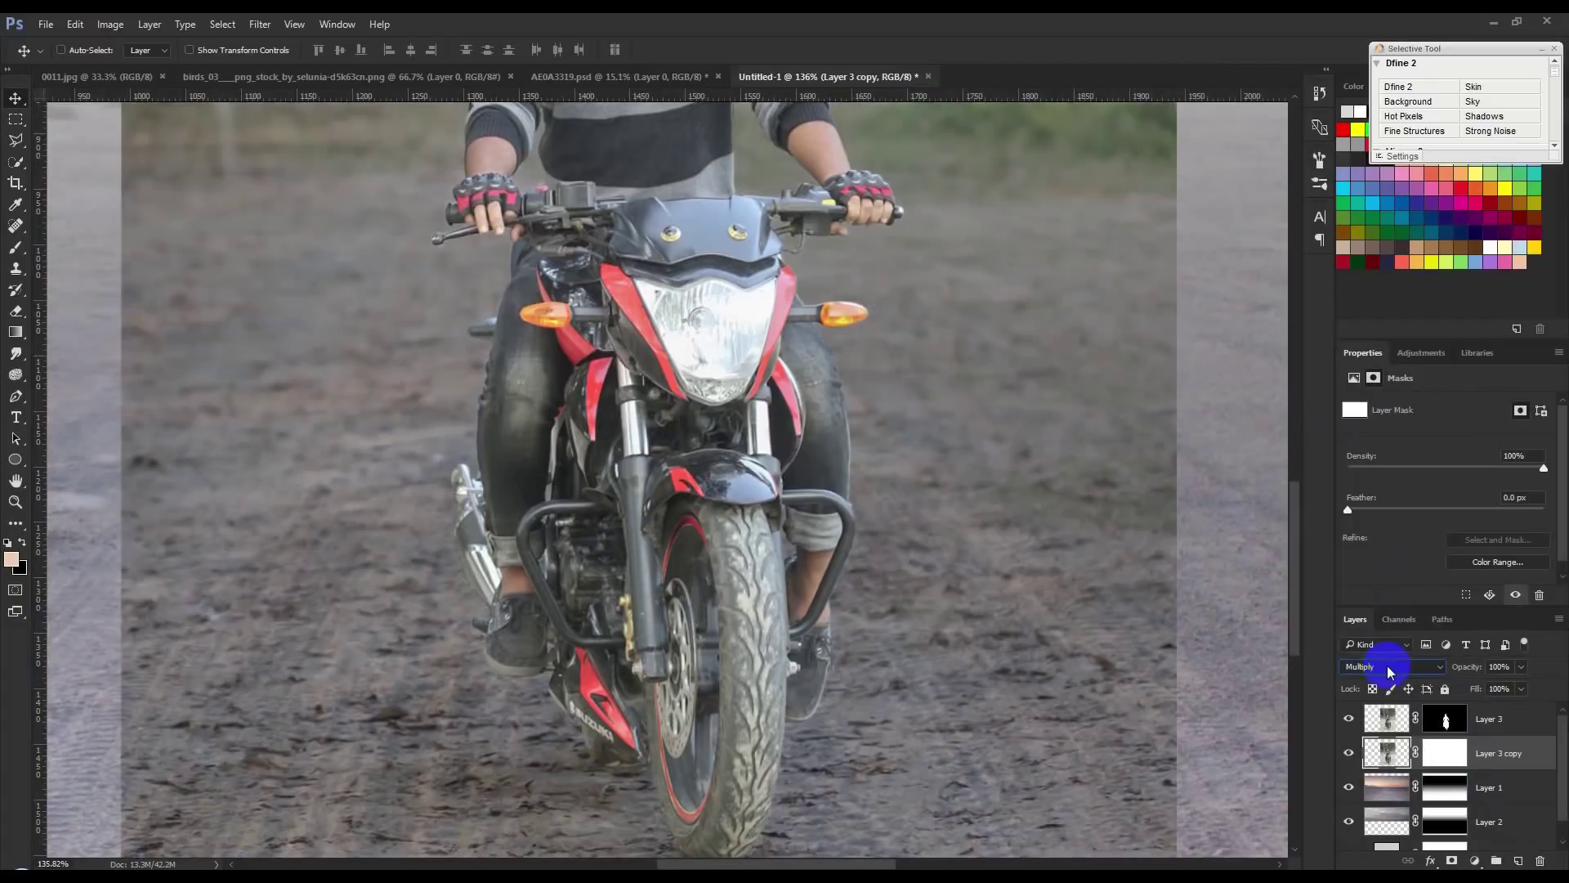
scroll(1390, 668, up, 1)
scroll(1389, 668, up, 1)
scroll(1389, 669, up, 1)
scroll(1389, 669, down, 1)
scroll(1389, 668, down, 1)
key(ctrl+0)
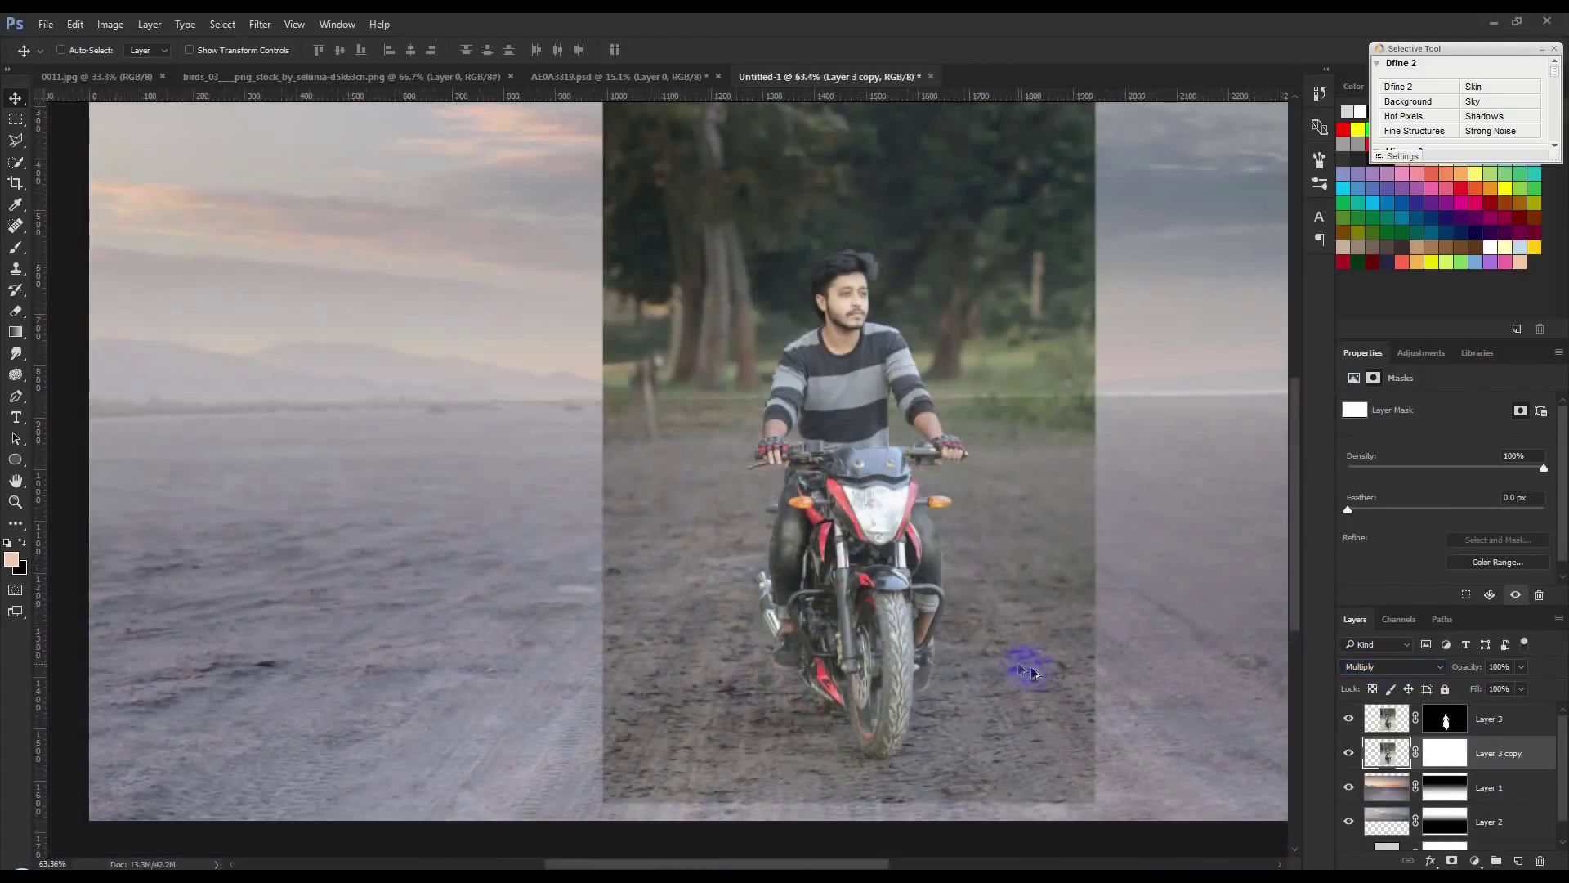
click(1447, 765)
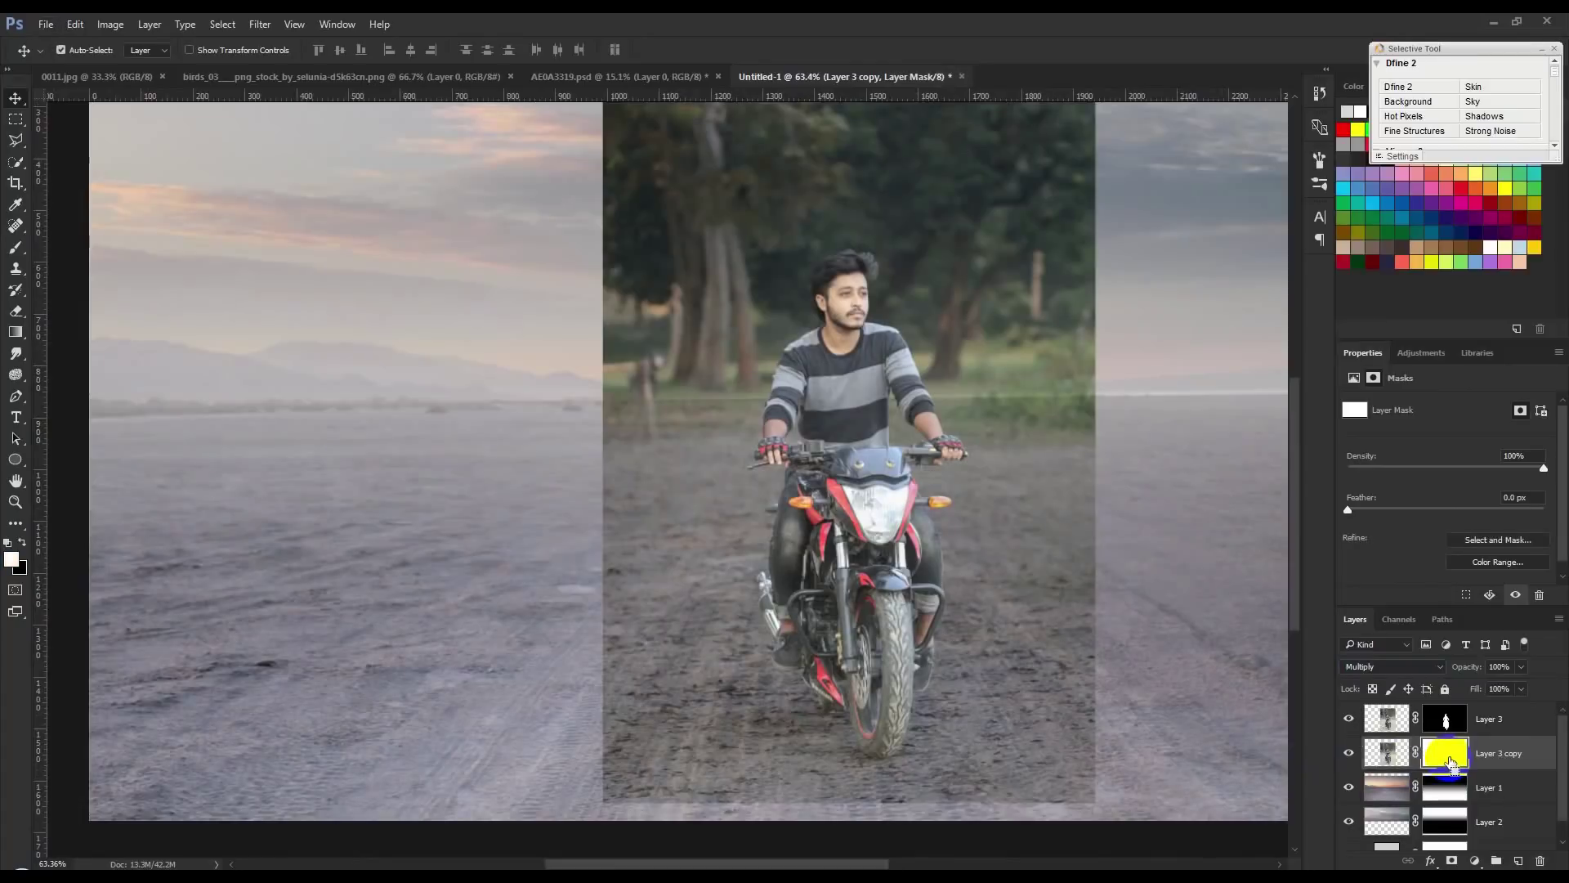
- Hide the duplicate by inverting its mask to black, and pick a soft round brush
key(ctrl+i)
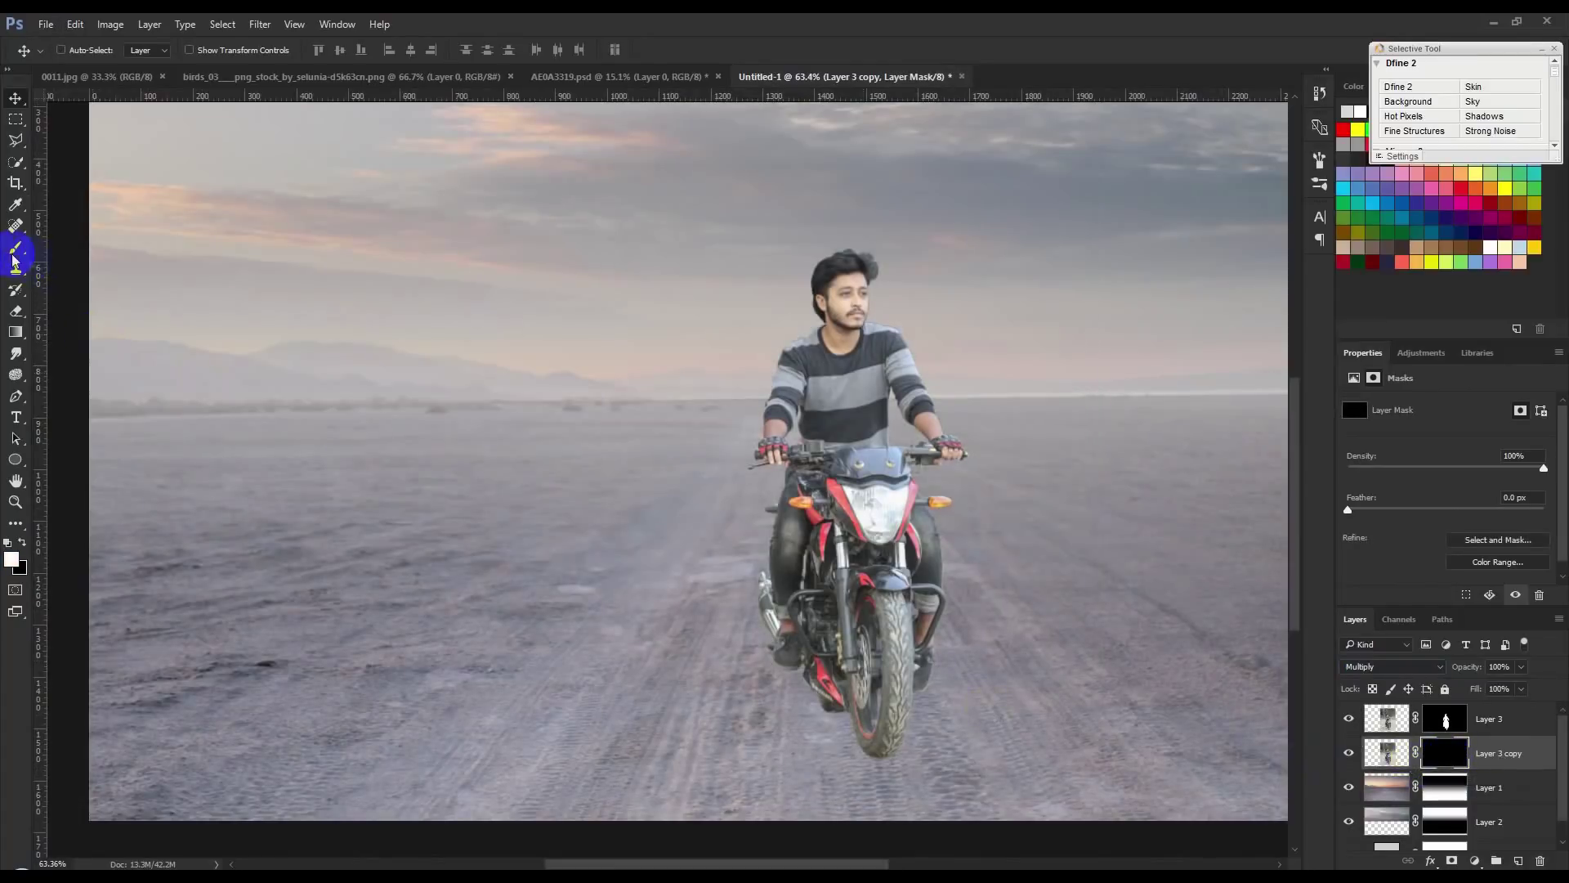
click(15, 247)
scroll(858, 748, up, 3)
scroll(860, 748, up, 2)
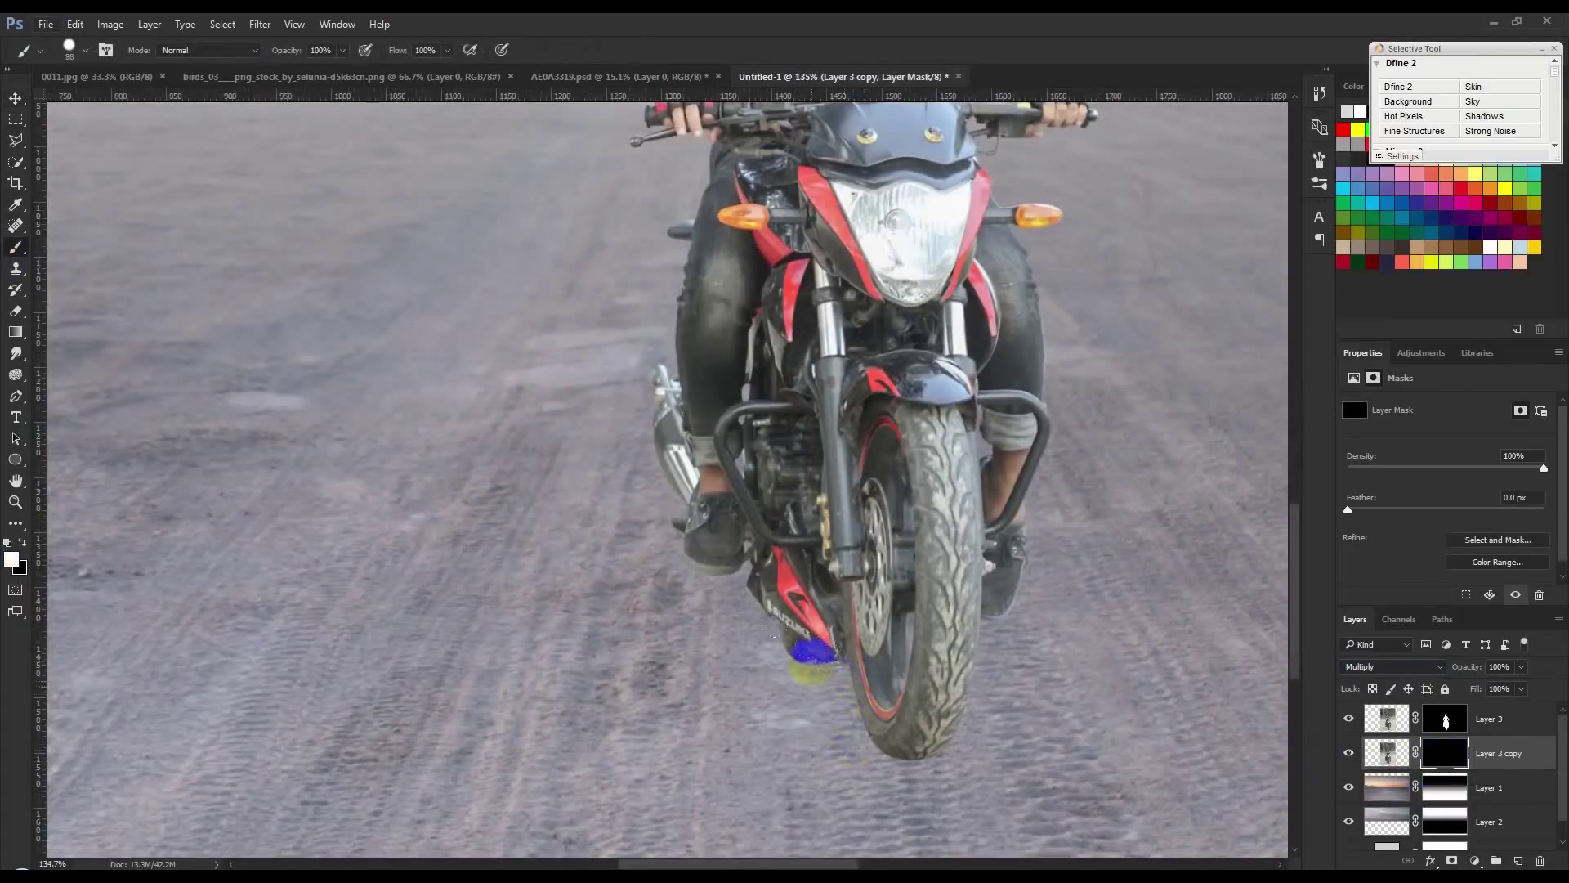
click(813, 662)
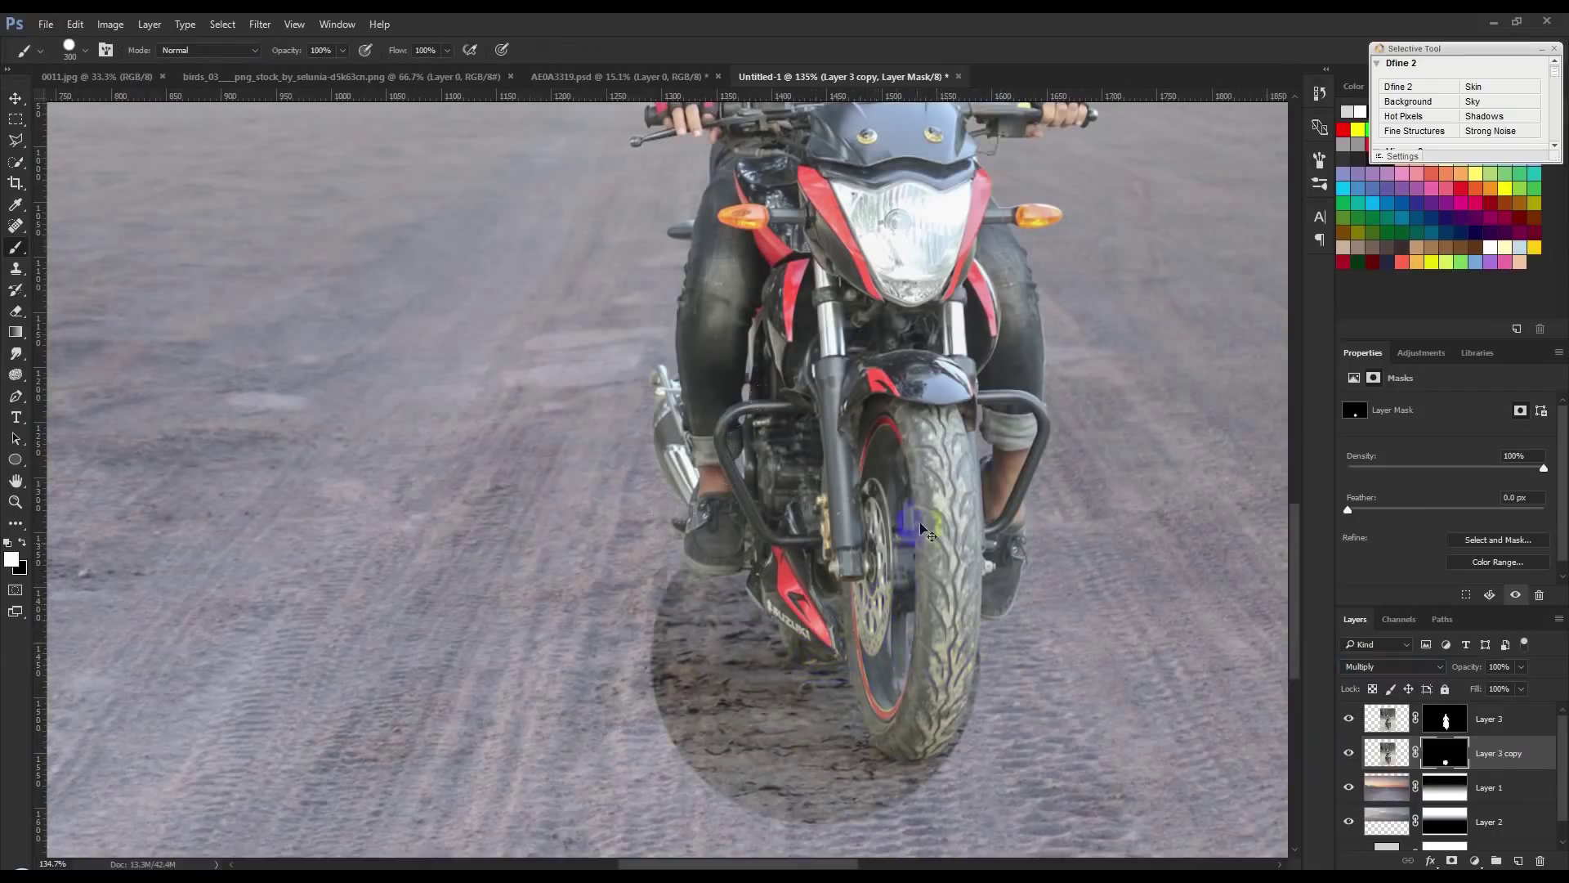
key(ctrl+z)
right_click(932, 531)
click(1055, 661)
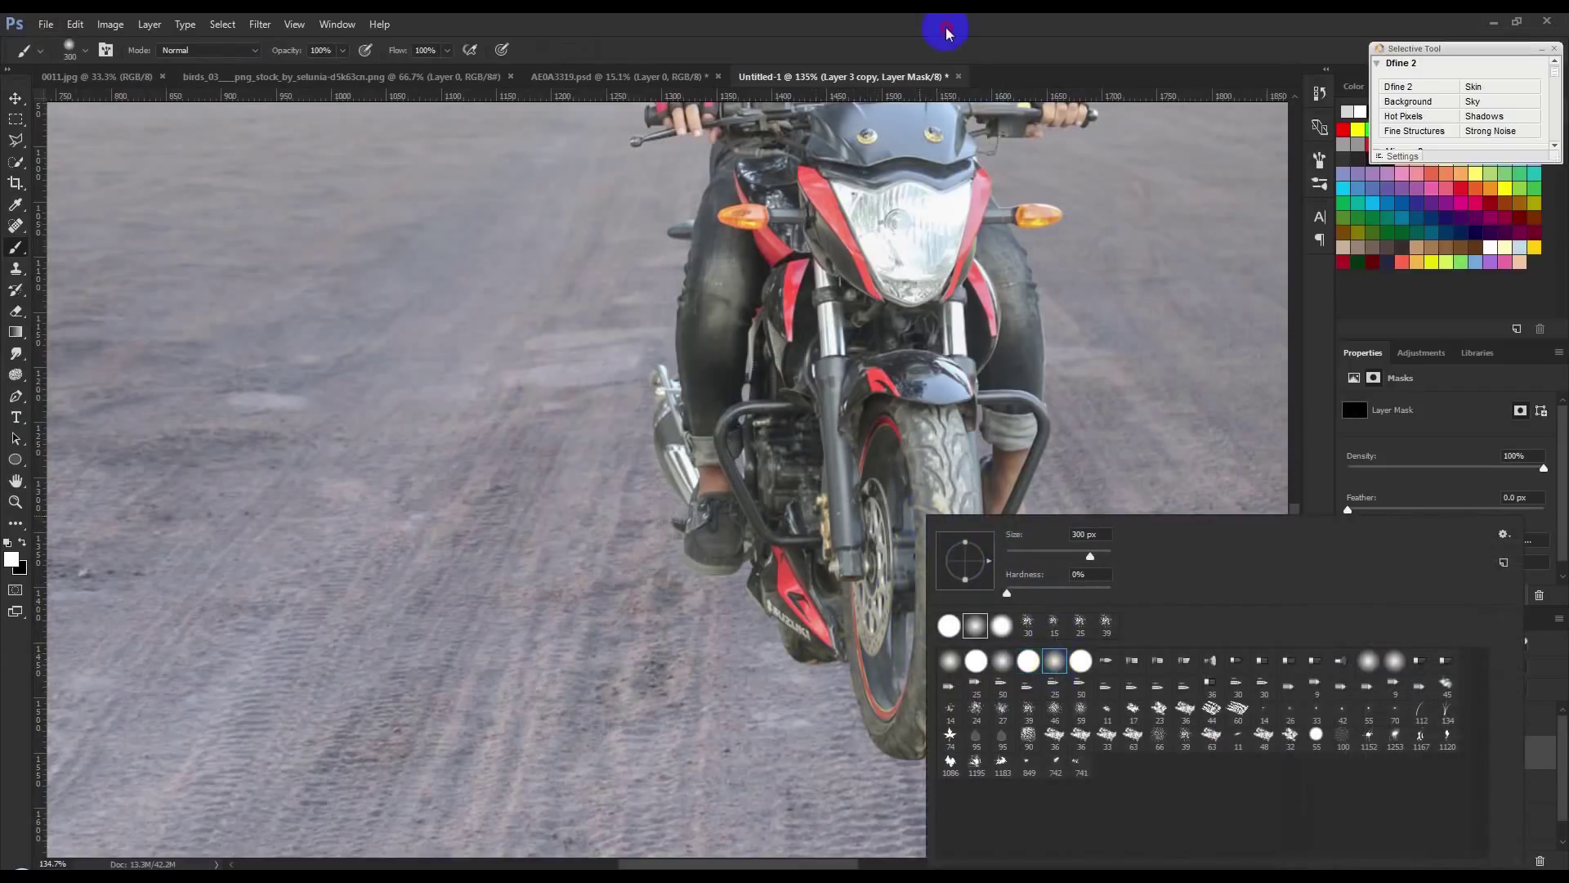
key(Return)
- Paint a soft 50% white shadow on the mask beneath the bike's front wheel
click(319, 53)
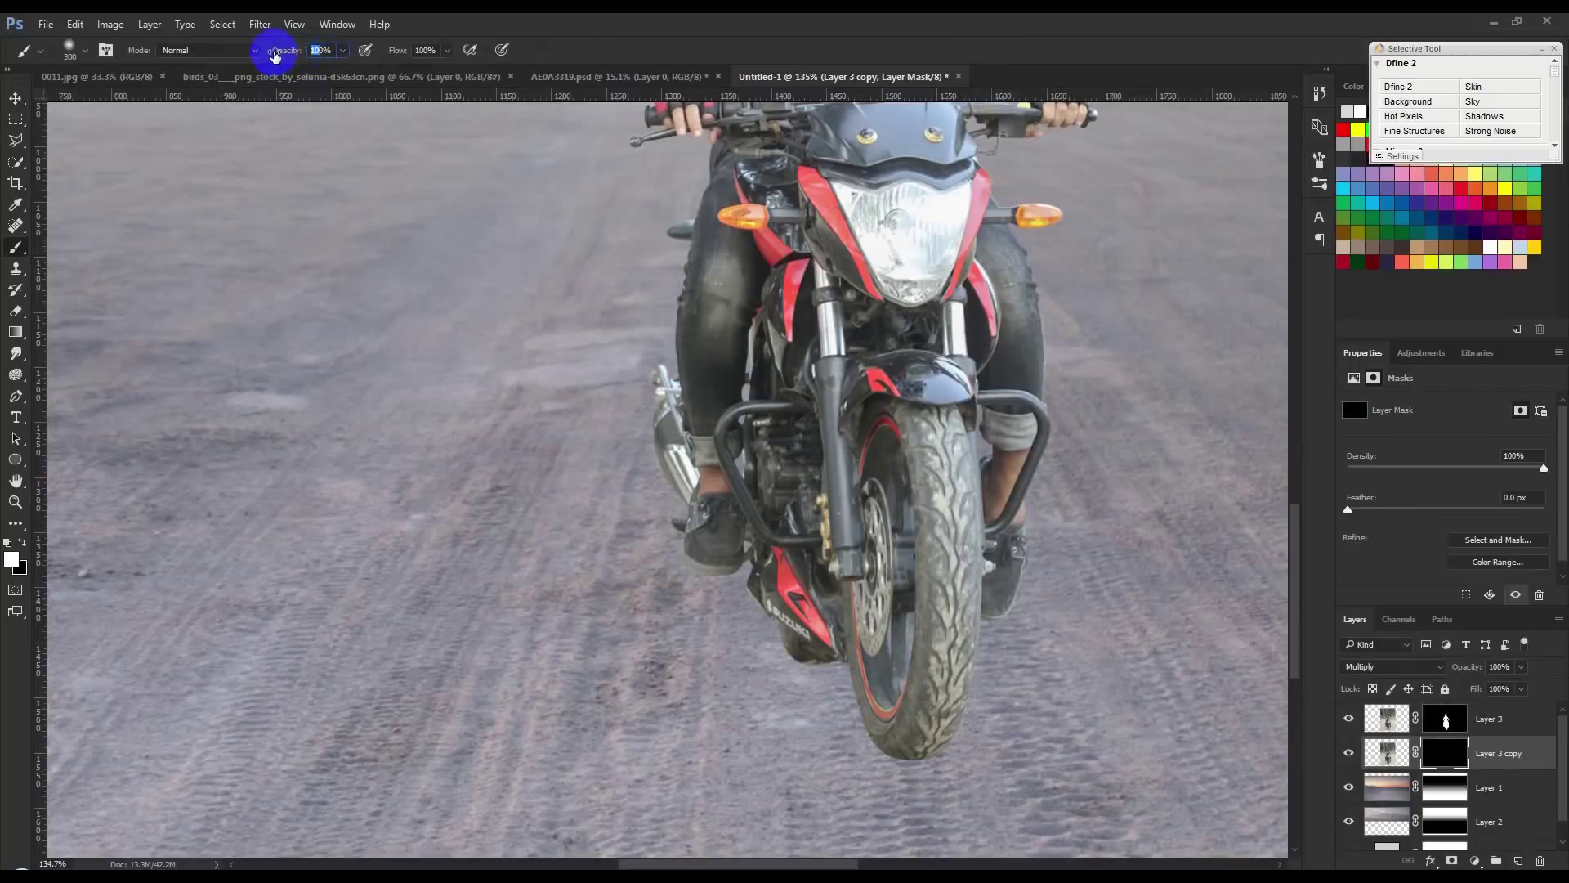
text(50)
click(816, 652)
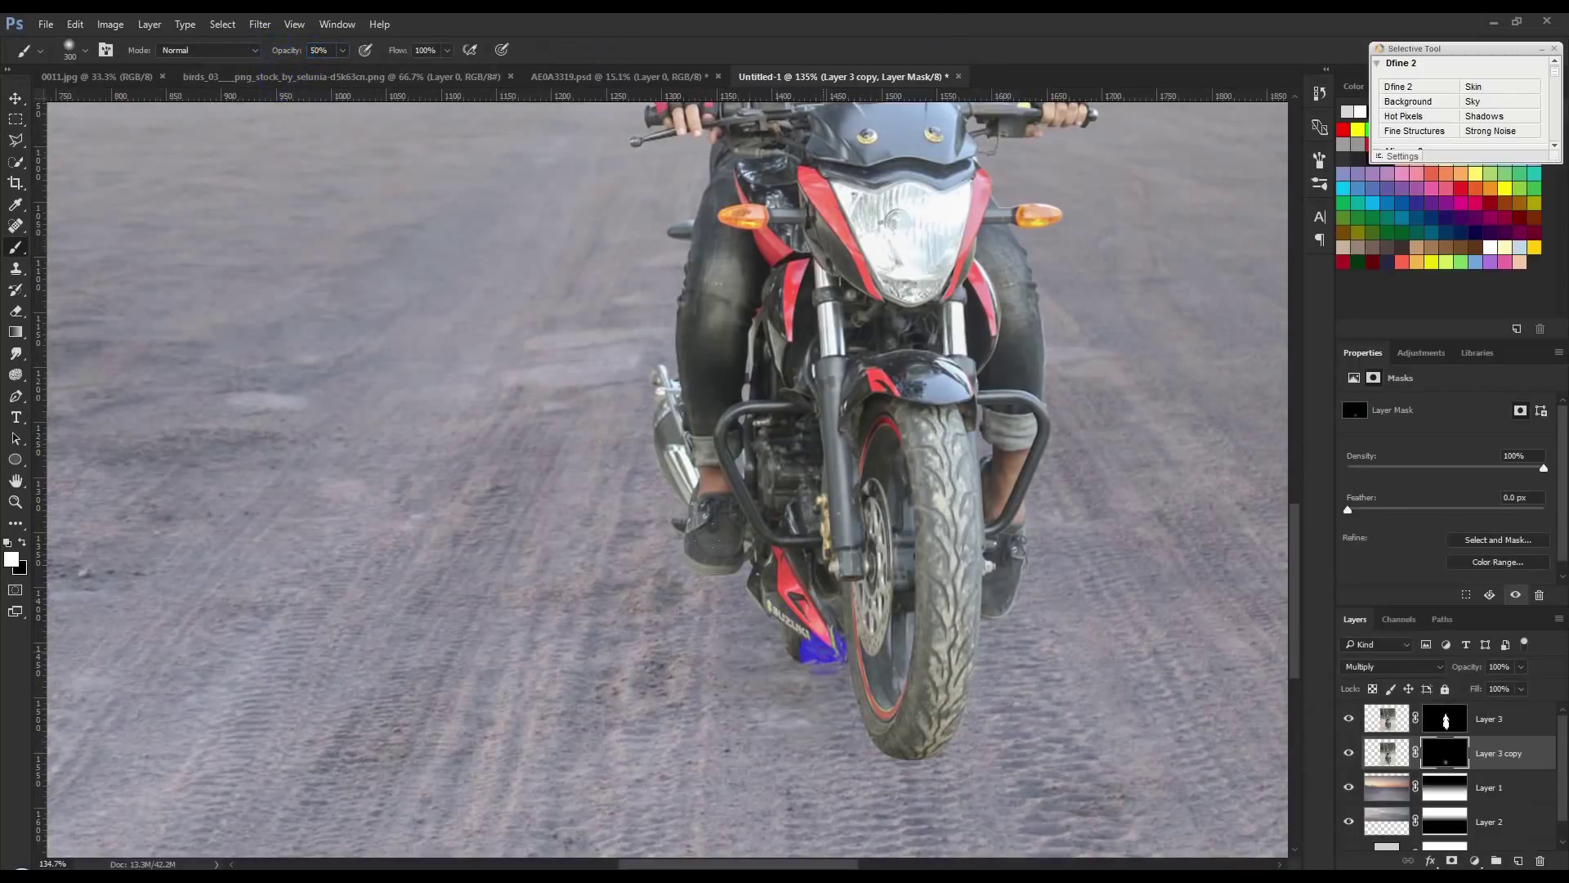
drag(899, 740, 842, 682)
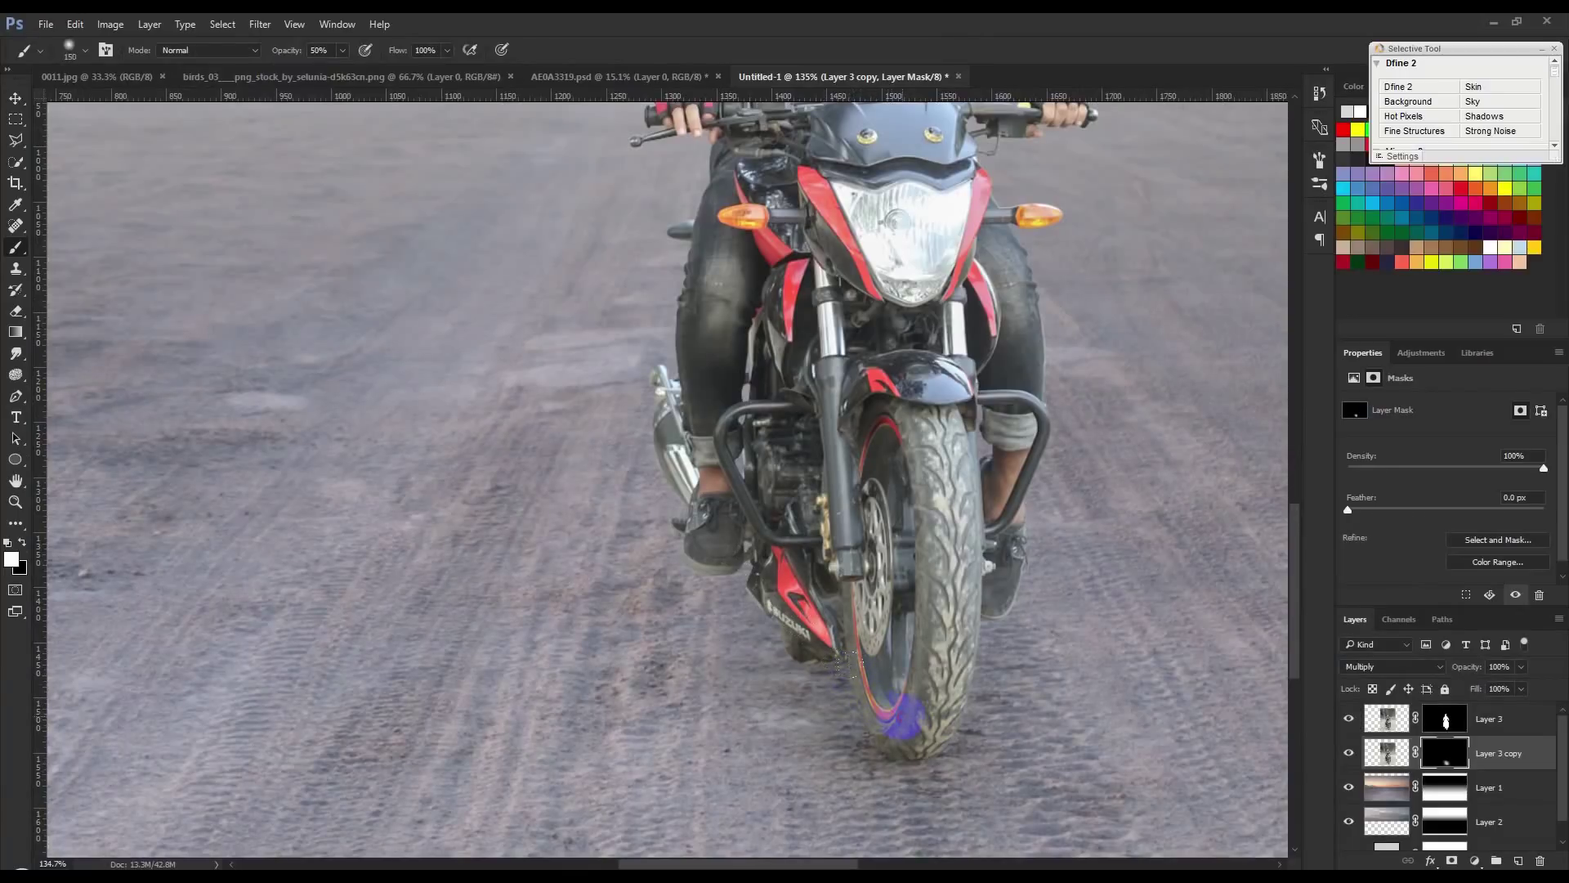
drag(805, 666, 691, 600)
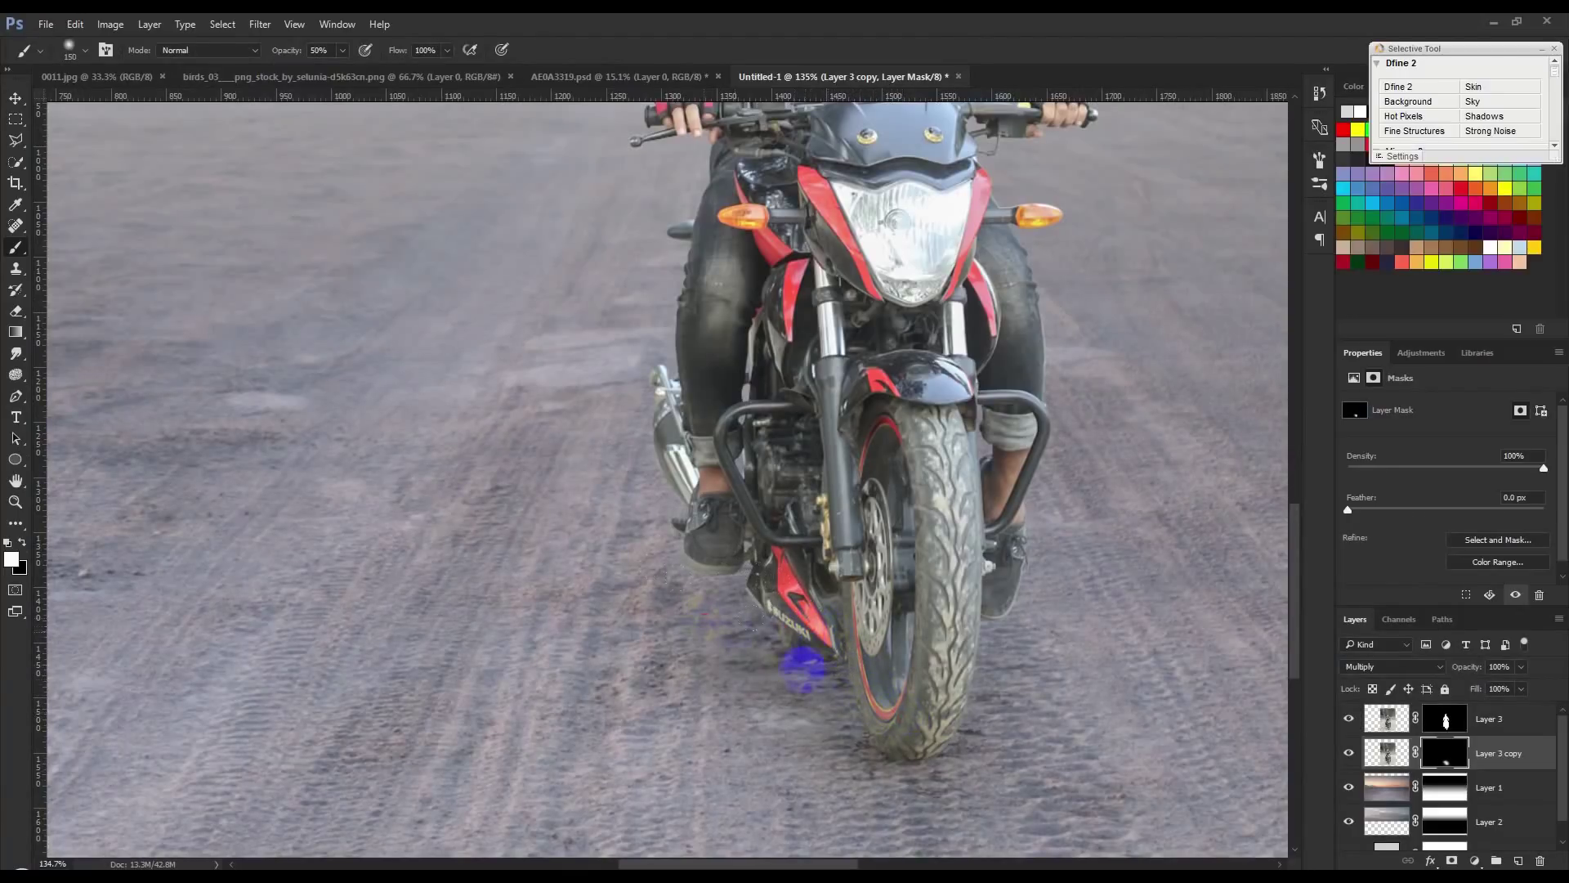
drag(841, 715, 874, 728)
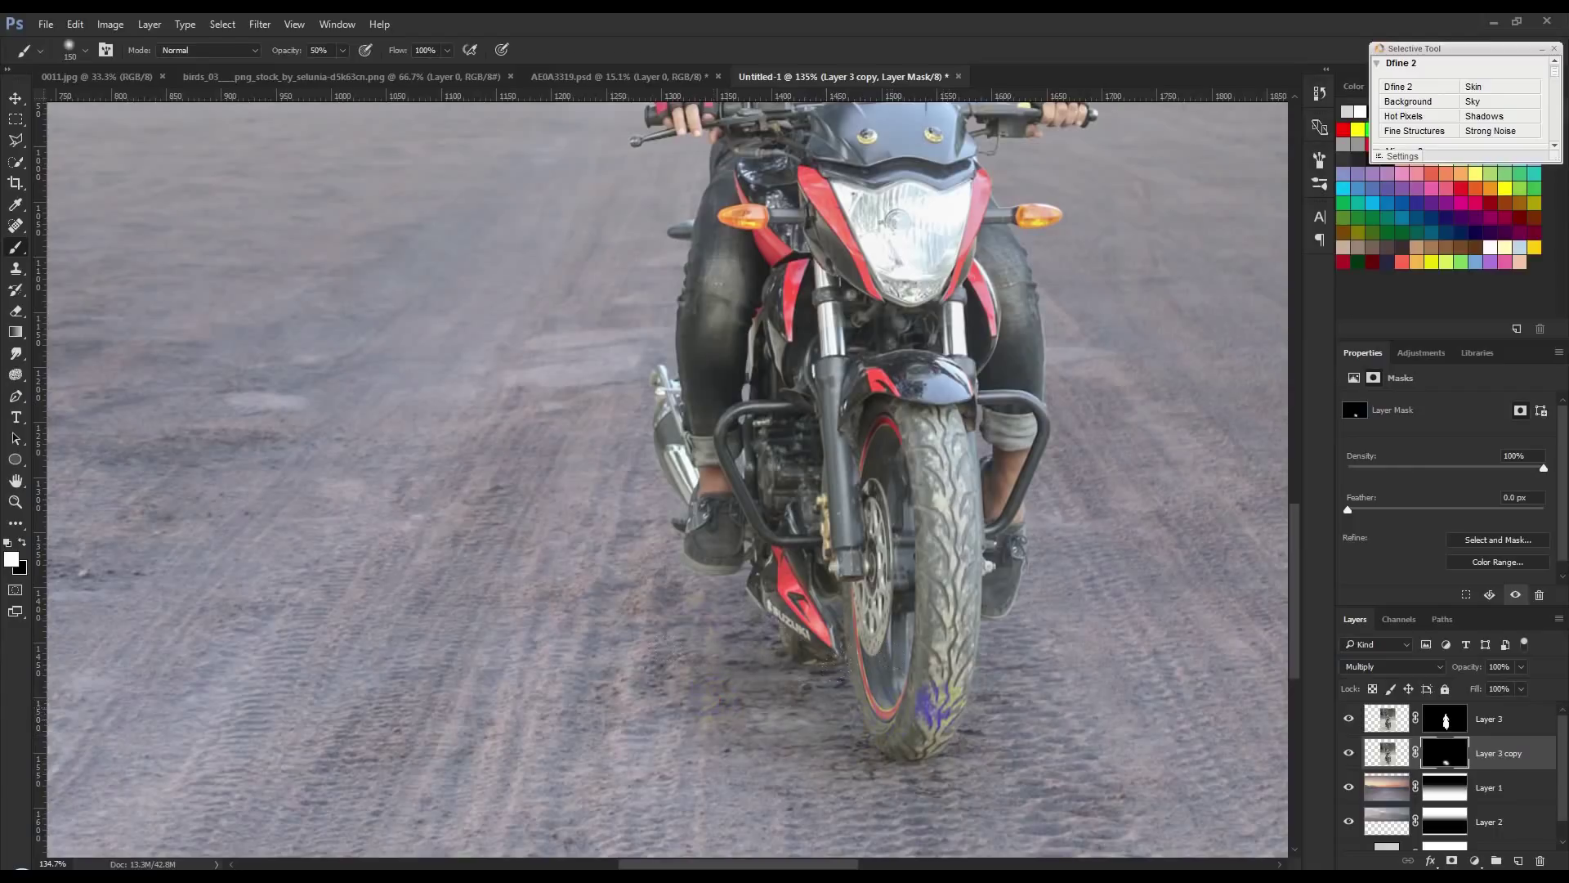
scroll(920, 699, down, 3)
scroll(919, 699, down, 3)
scroll(817, 760, up, 2)
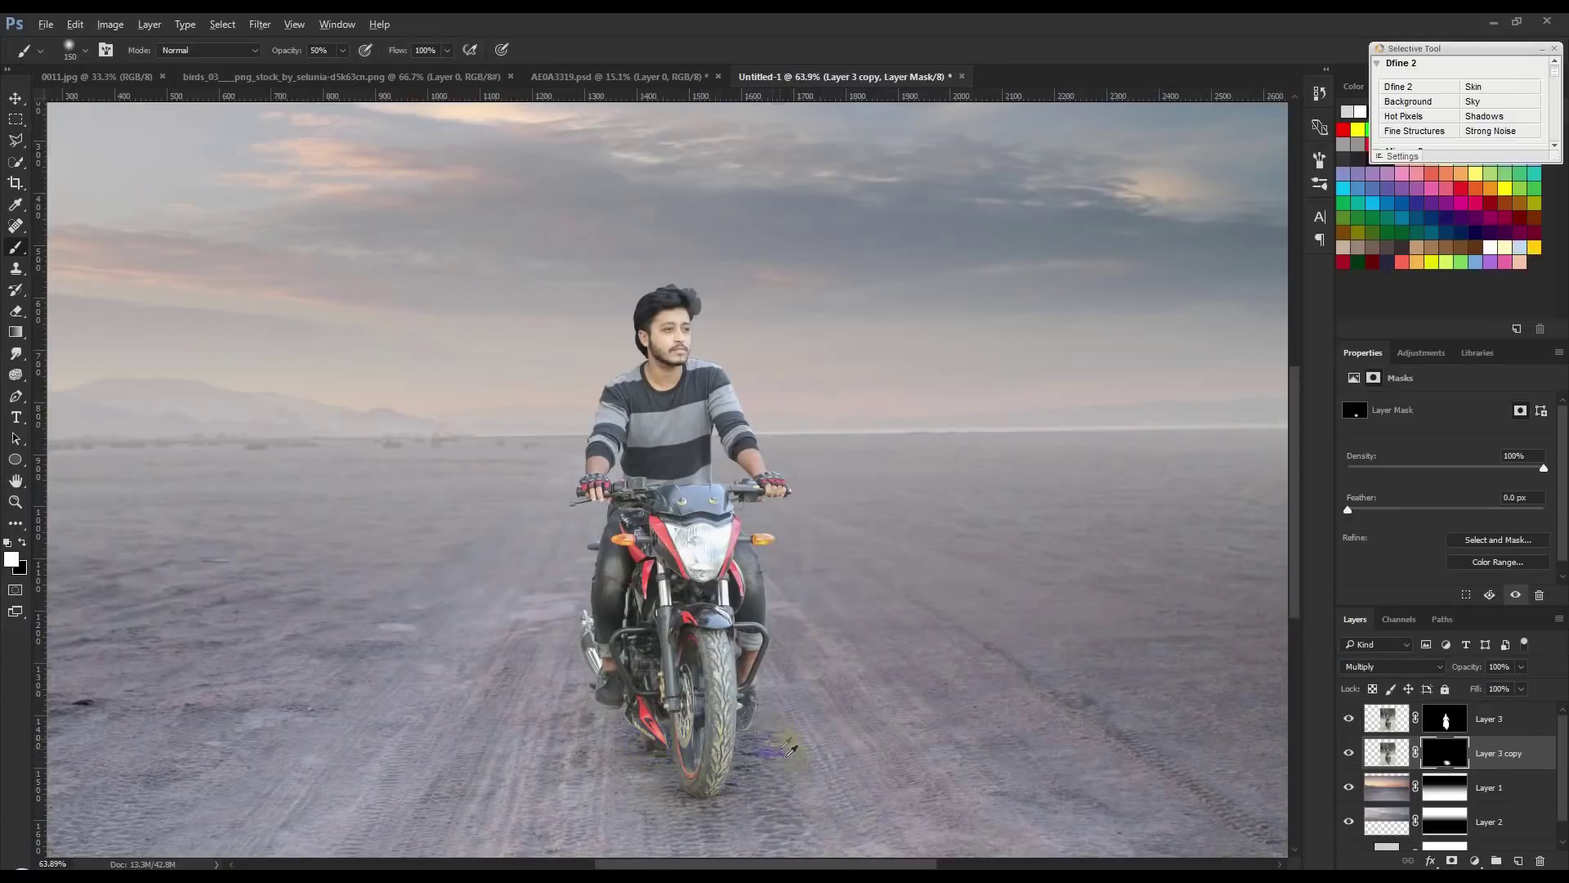
scroll(790, 749, down, 2)
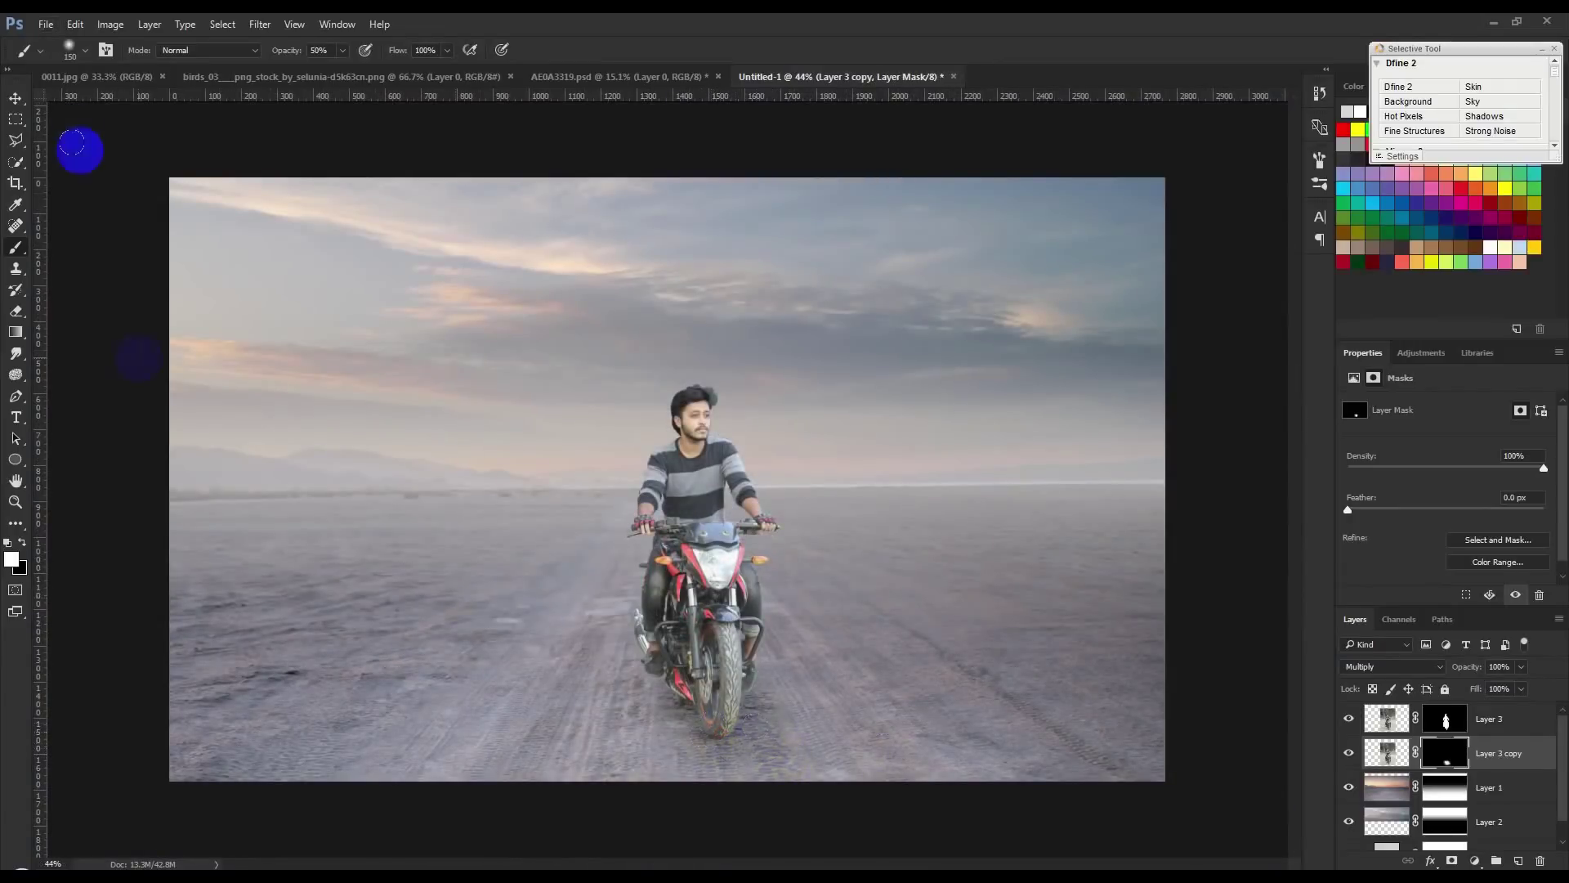
- Lower Layer 3 copy's opacity to 82%
click(16, 98)
scroll(585, 479, up, 1)
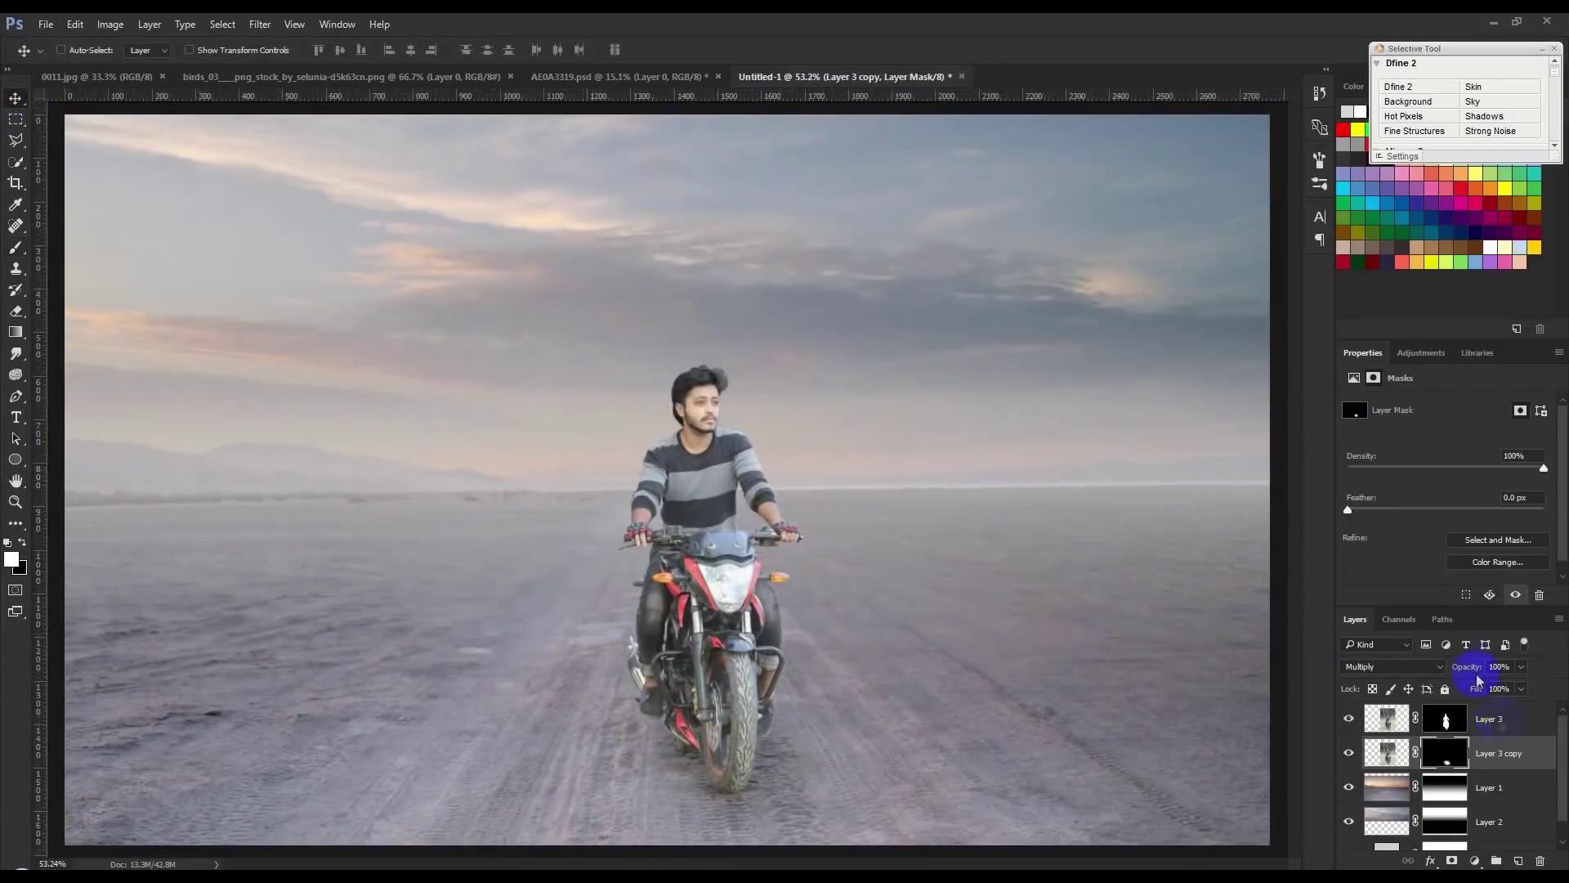
drag(1469, 671, 1451, 672)
scroll(1038, 660, down, 1)
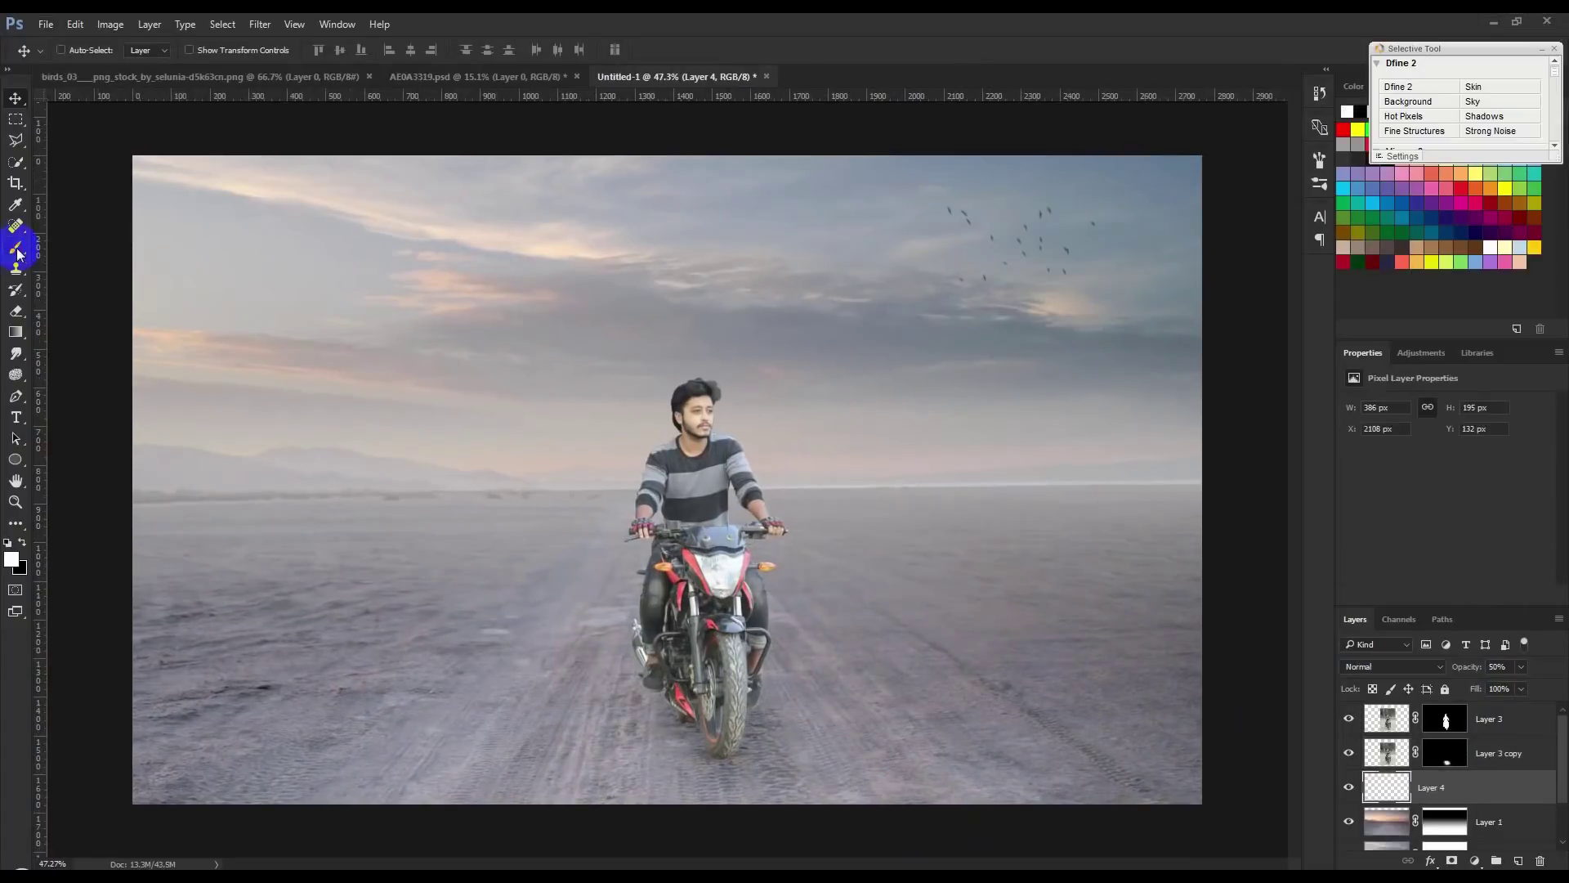
click(18, 252)
right_click(496, 373)
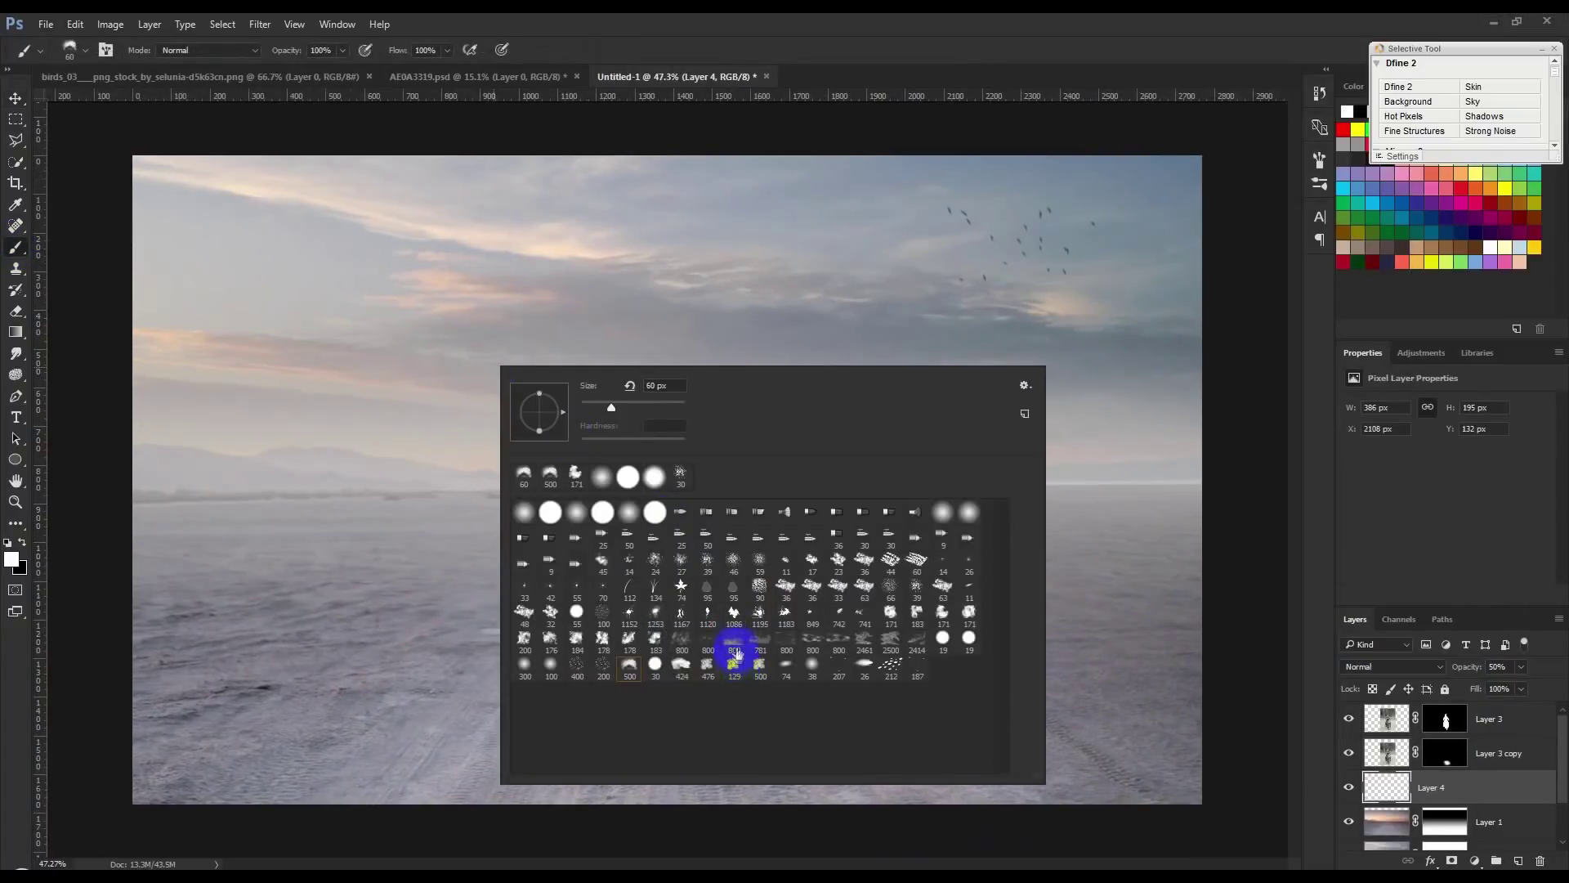
- Paint white dust puffs along the horizon on either side of the rider with the 171 px smoke brush
click(943, 613)
click(899, 48)
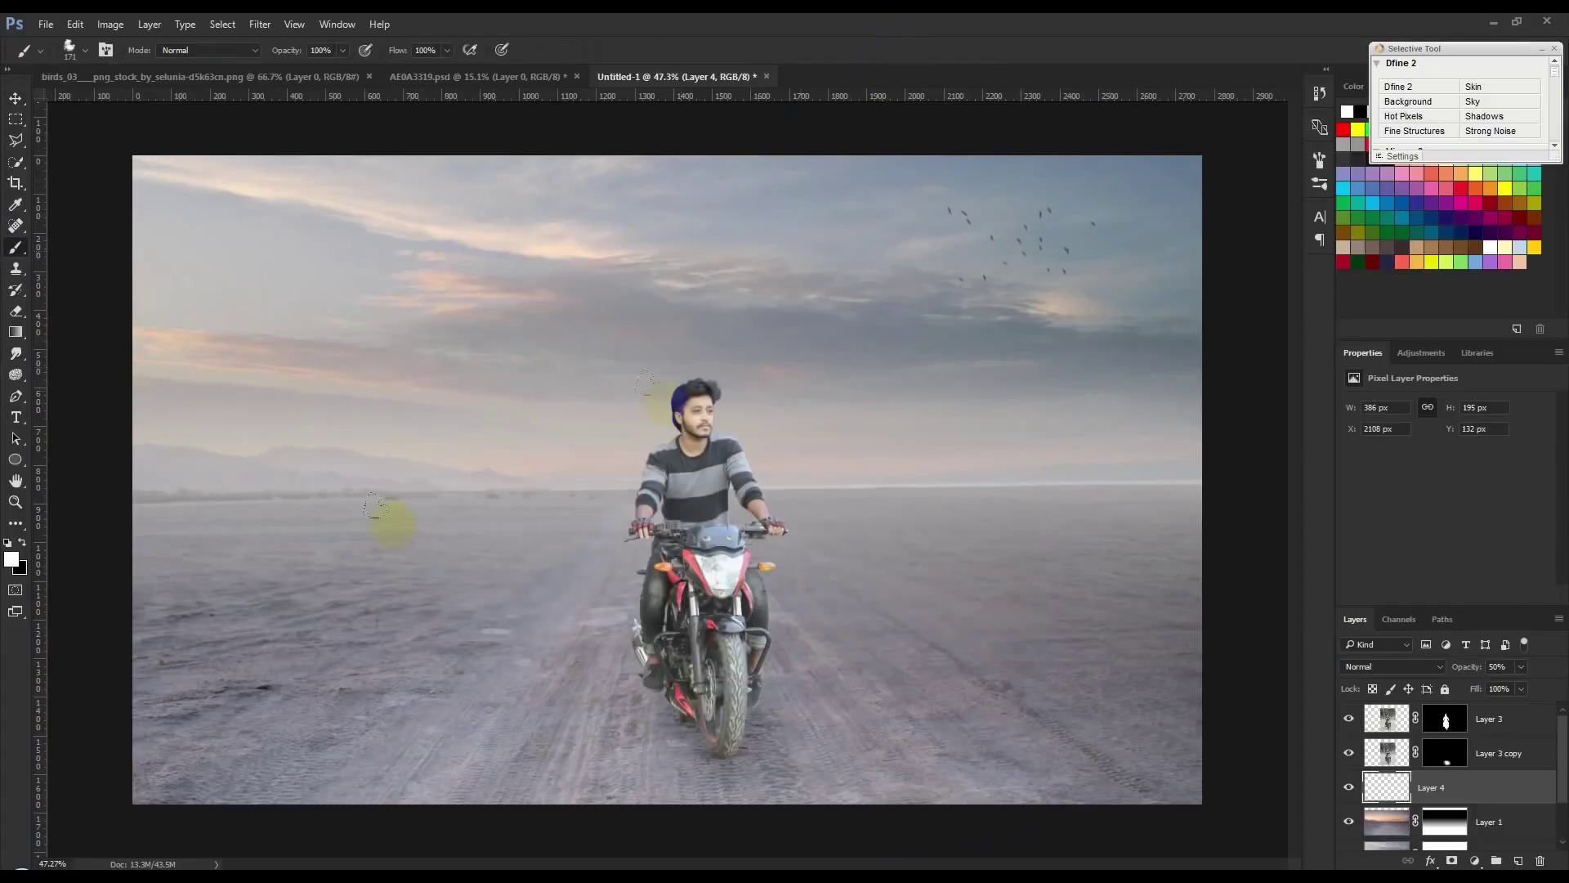
click(177, 490)
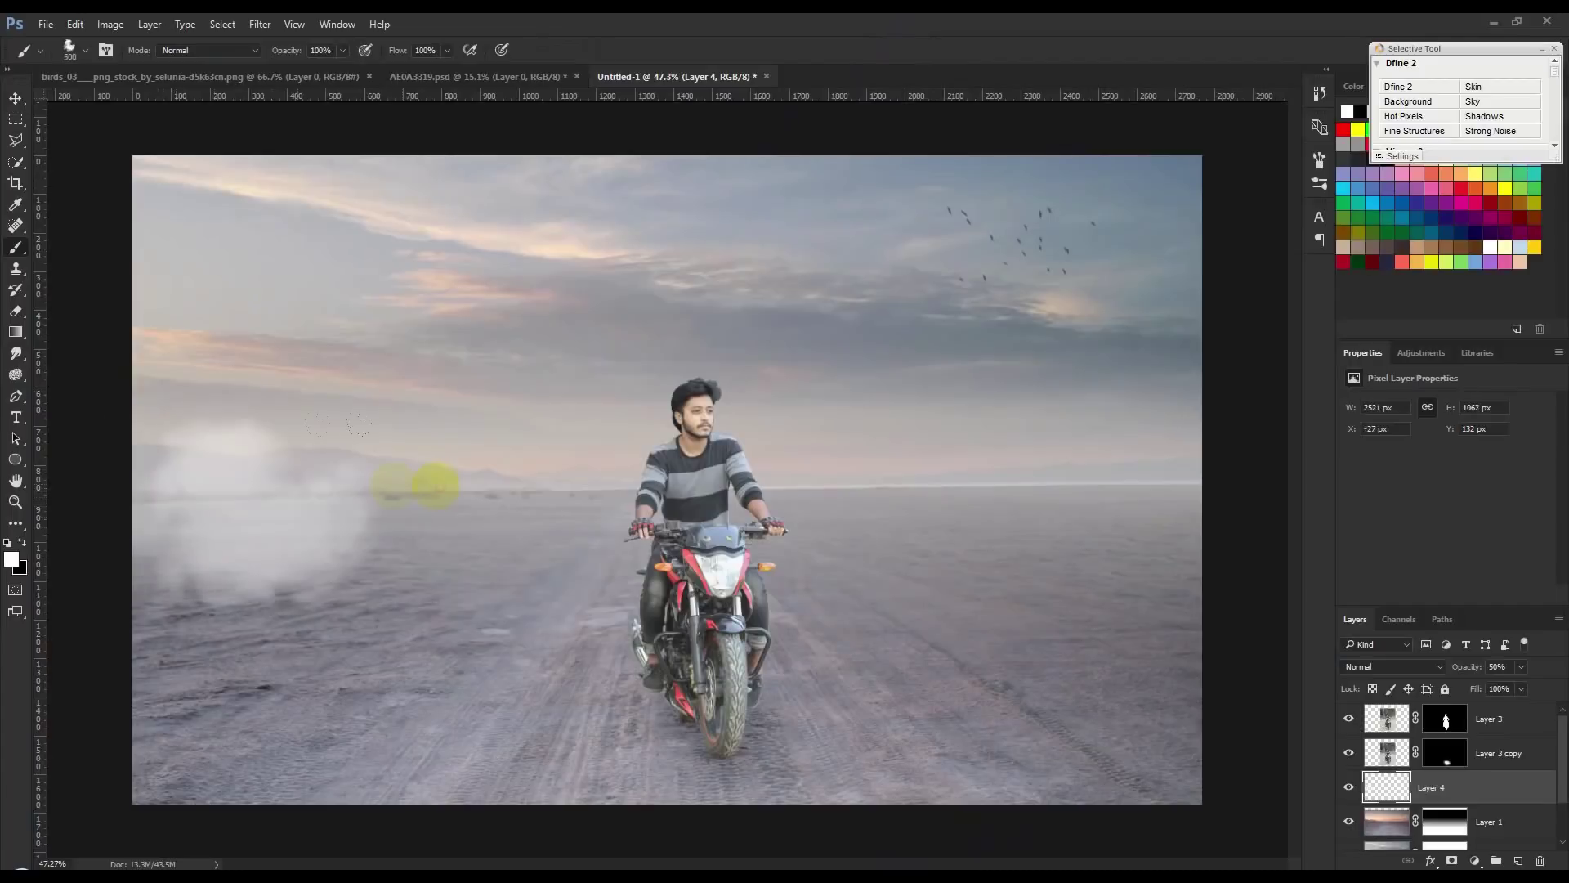
click(448, 495)
click(585, 465)
click(890, 474)
click(945, 504)
click(1128, 512)
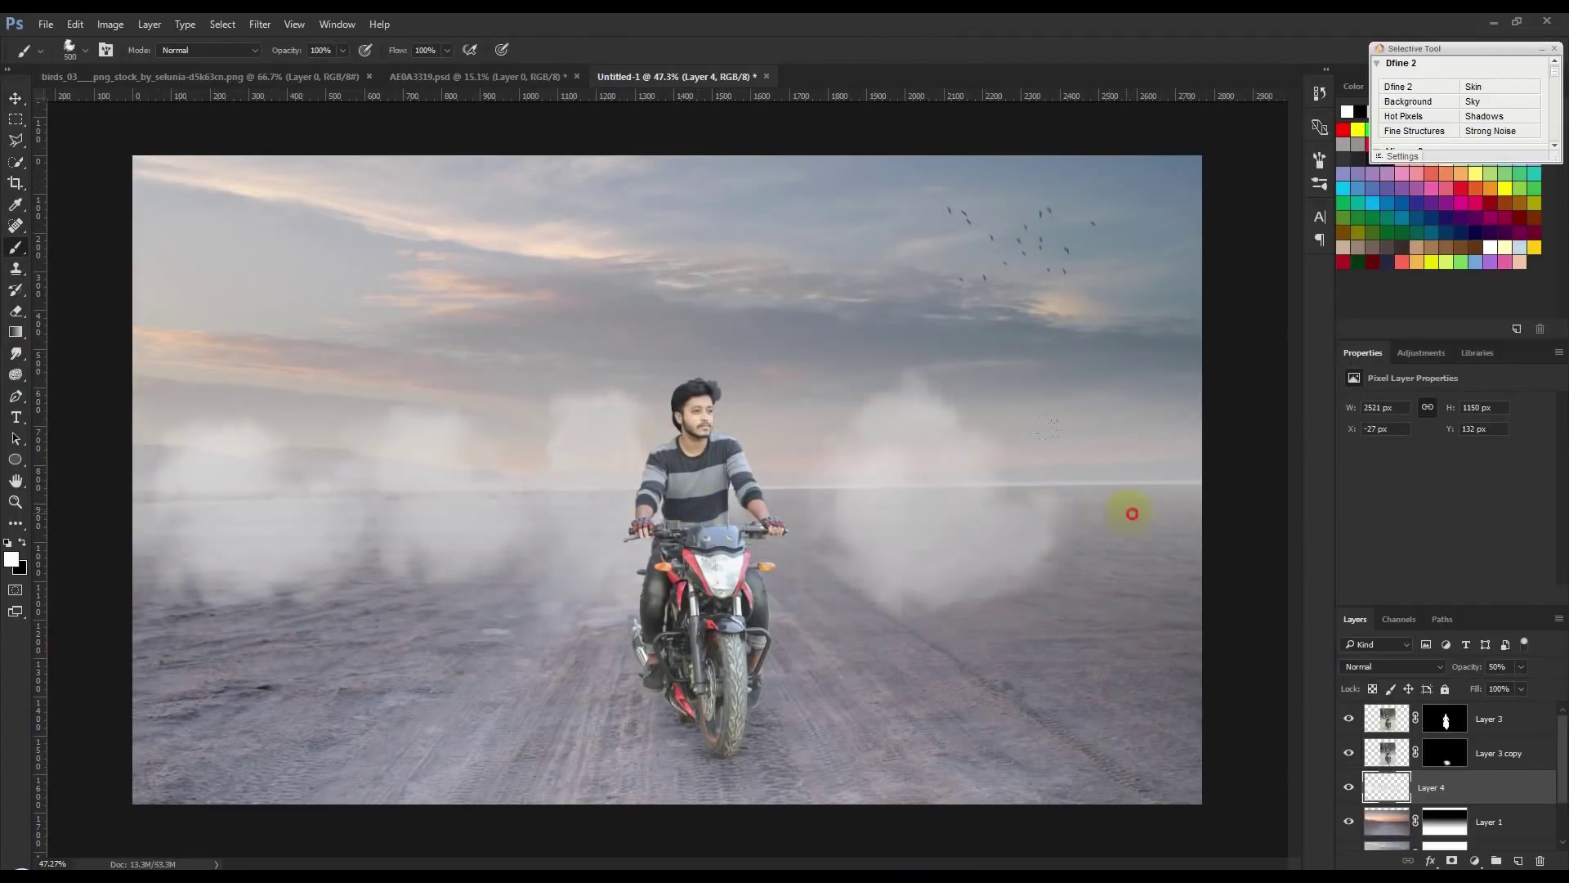
click(1178, 508)
click(784, 493)
click(844, 494)
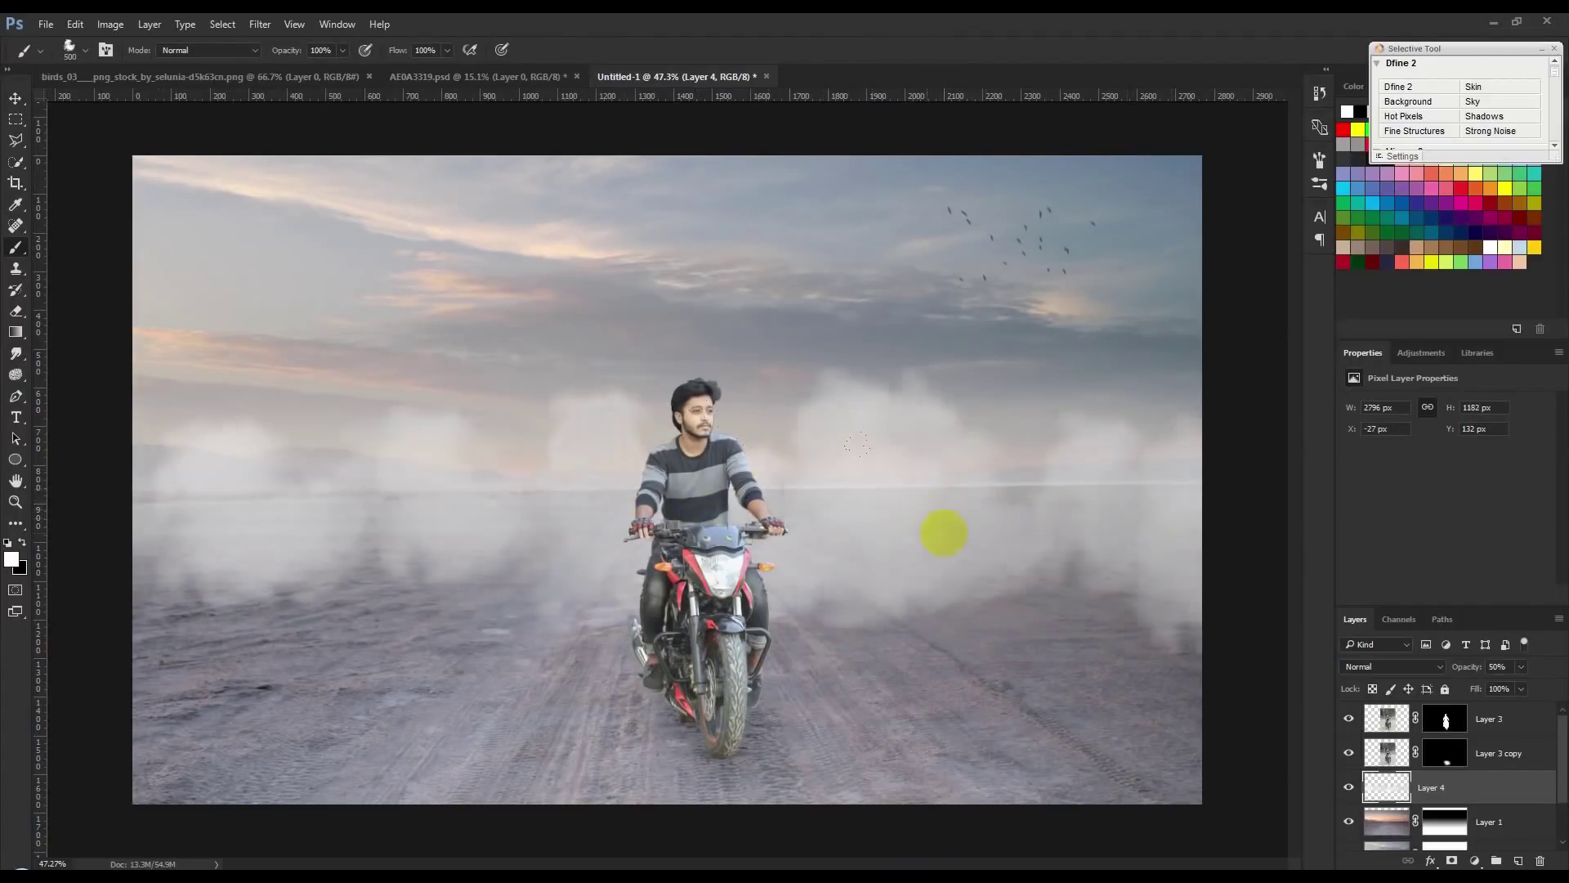
- Free-transform the smoke into a wide band spanning the canvas and commit it
key(ctrl+t)
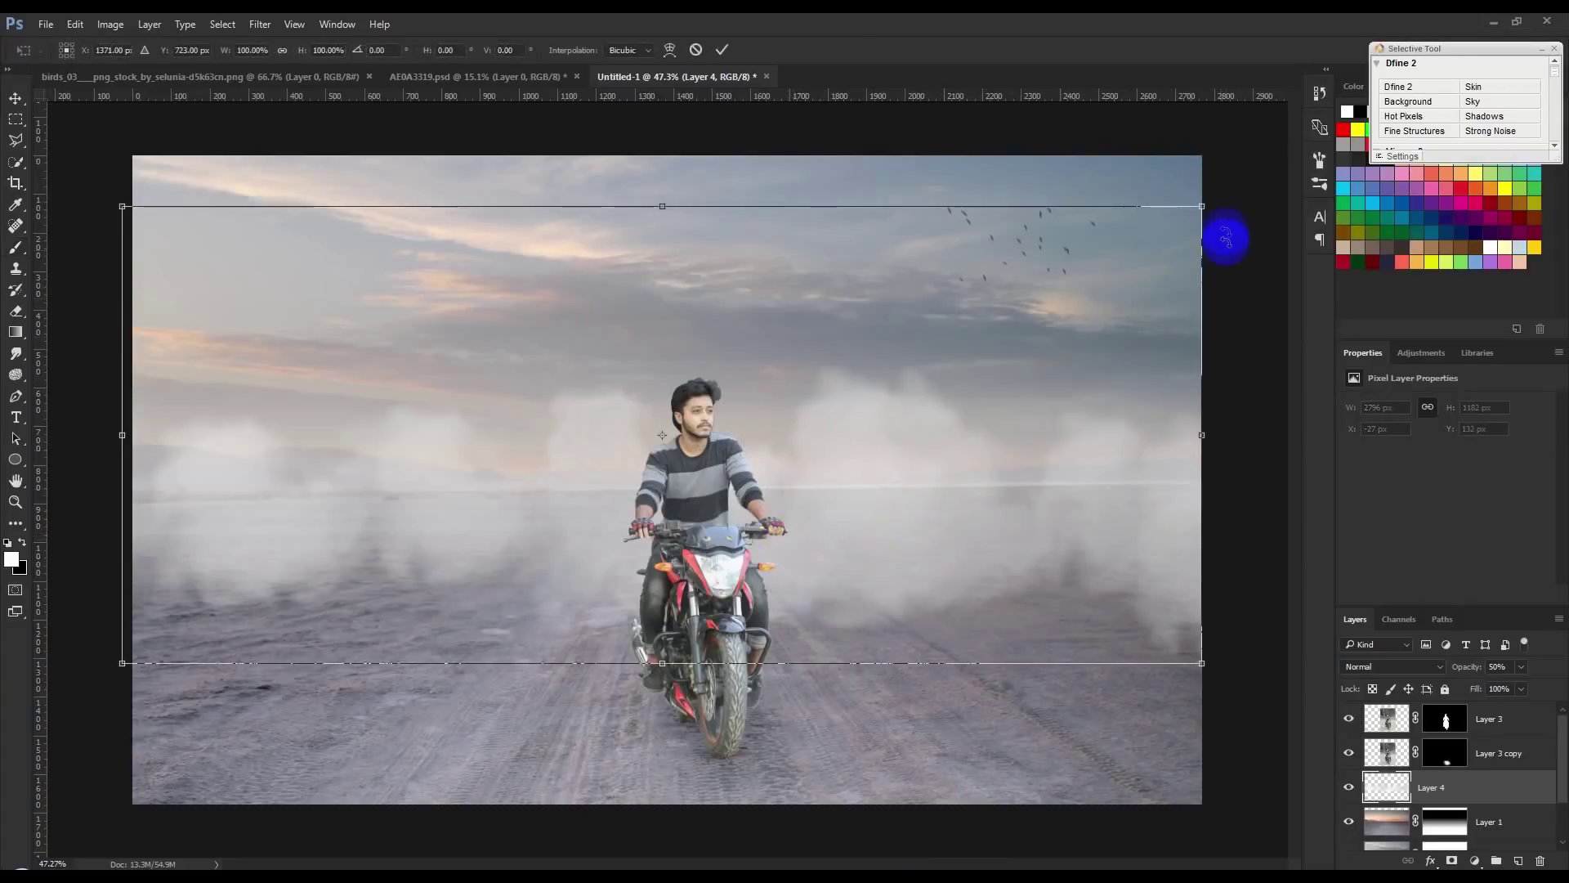
mouse_move(1061, 266)
mouse_down()
mouse_move(1029, 312)
mouse_move(938, 318)
mouse_up()
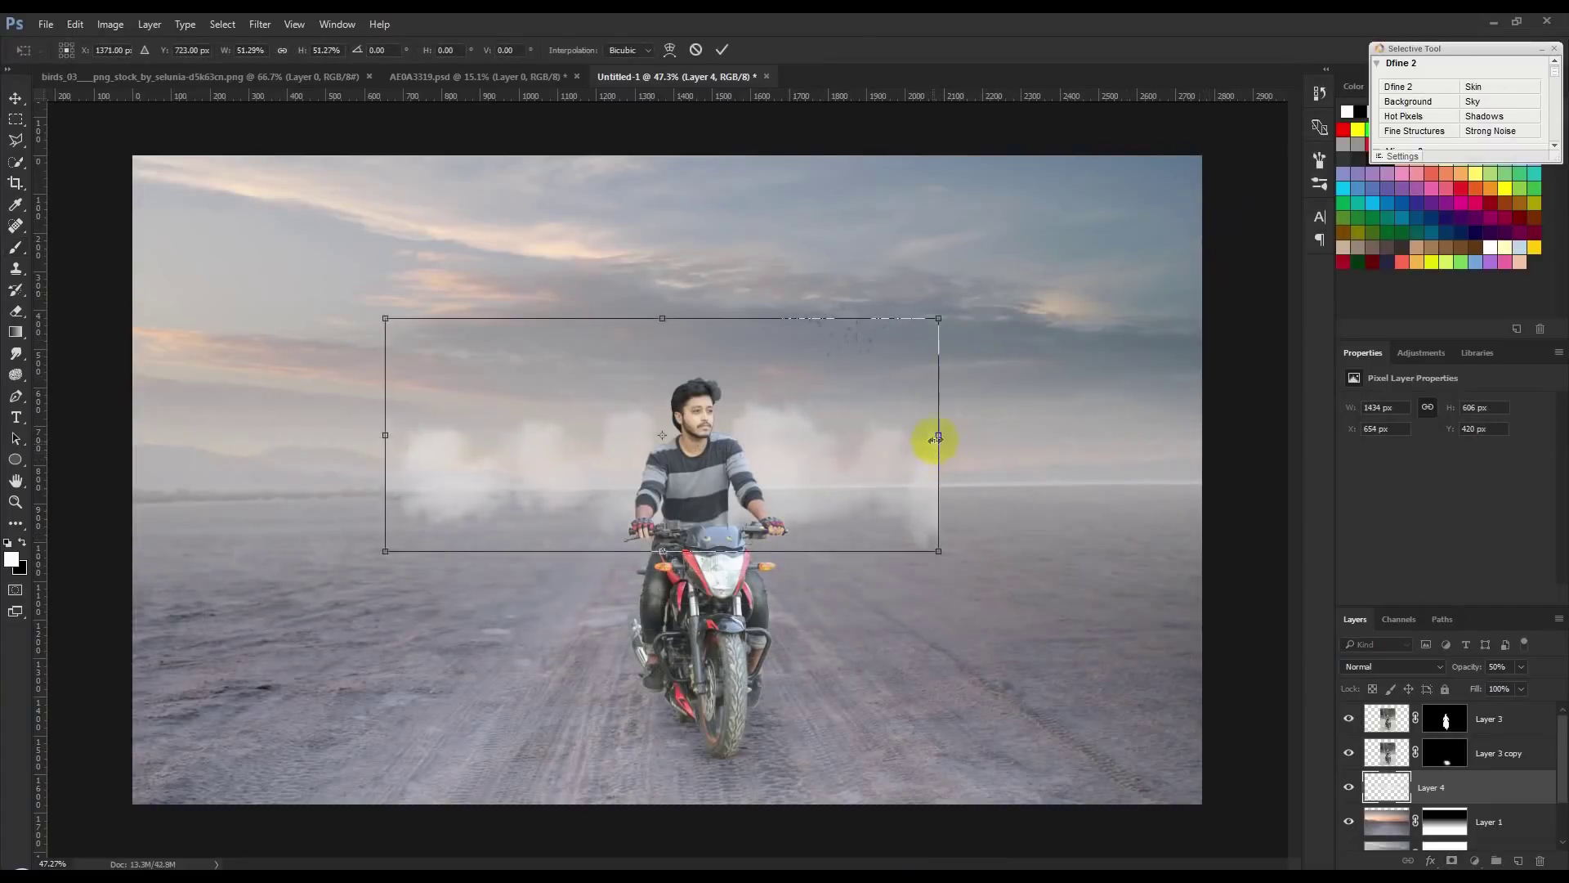
drag(937, 438, 1201, 435)
drag(122, 435, 133, 435)
drag(668, 551, 667, 572)
drag(667, 318, 667, 281)
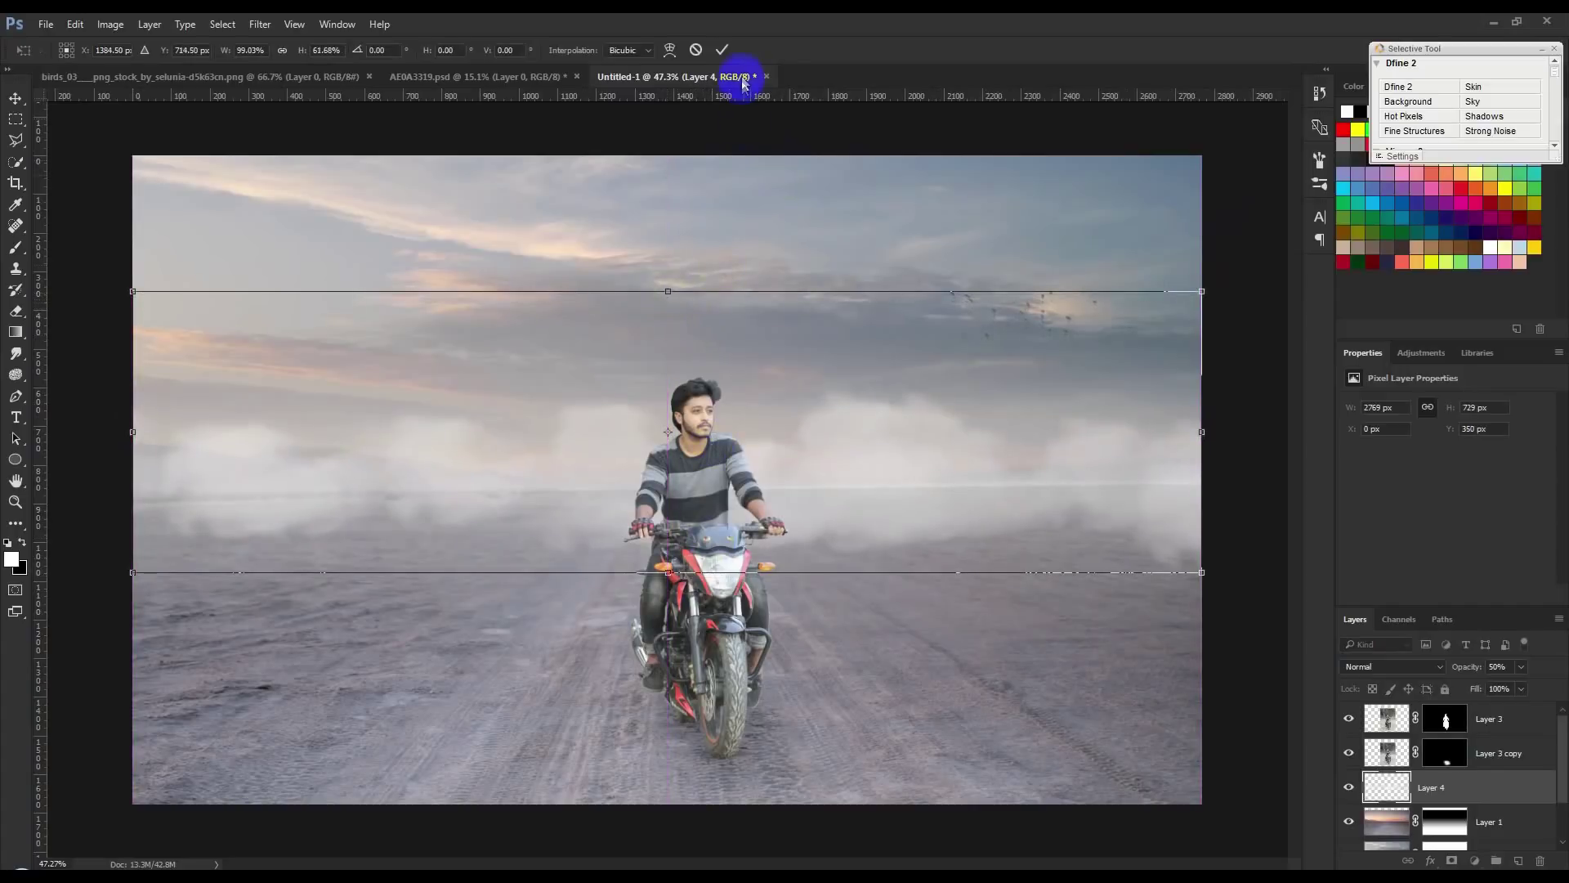
click(722, 50)
- Blur Layer 4's smoke with a 52.4 px Gaussian Blur and fade it to 30% opacity
click(260, 24)
mouse_move(267, 213)
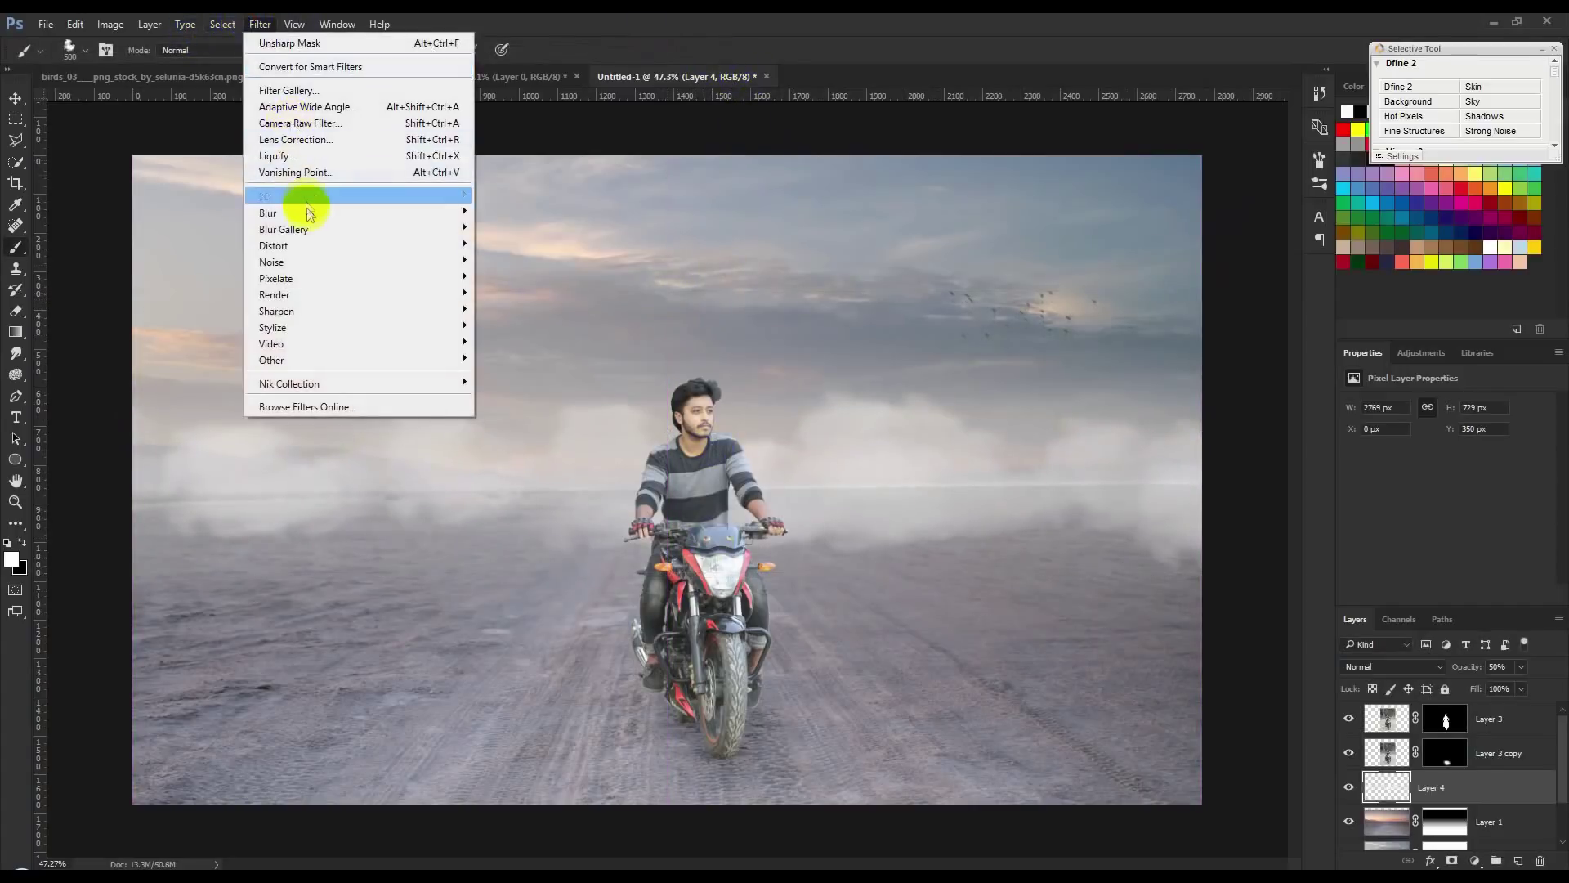
click(496, 278)
drag(899, 445, 940, 448)
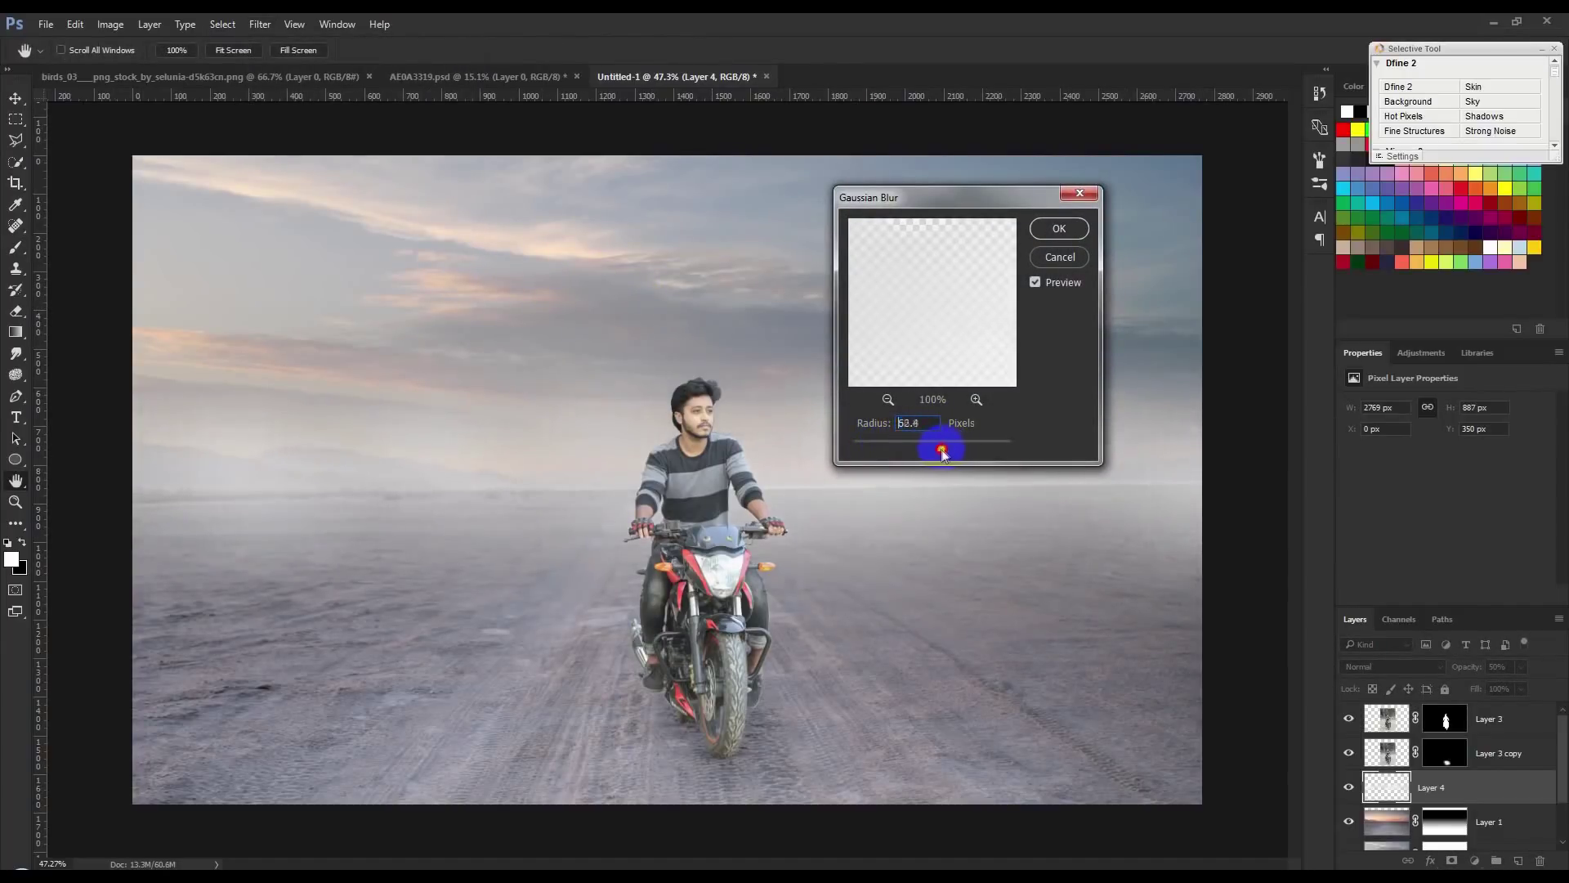
click(1049, 231)
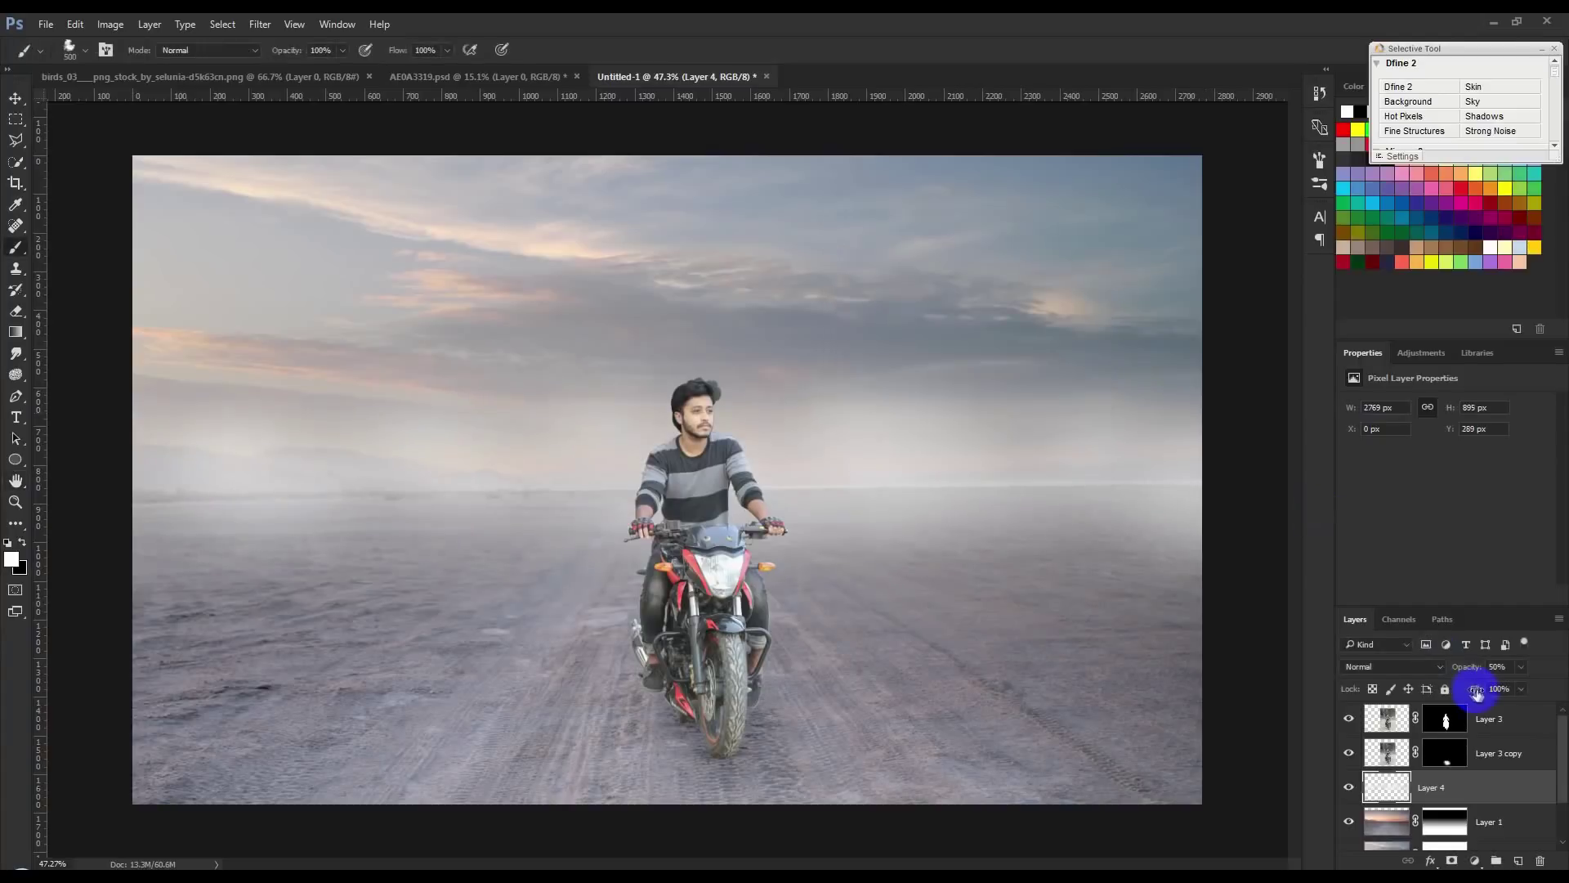
drag(1470, 666, 1453, 666)
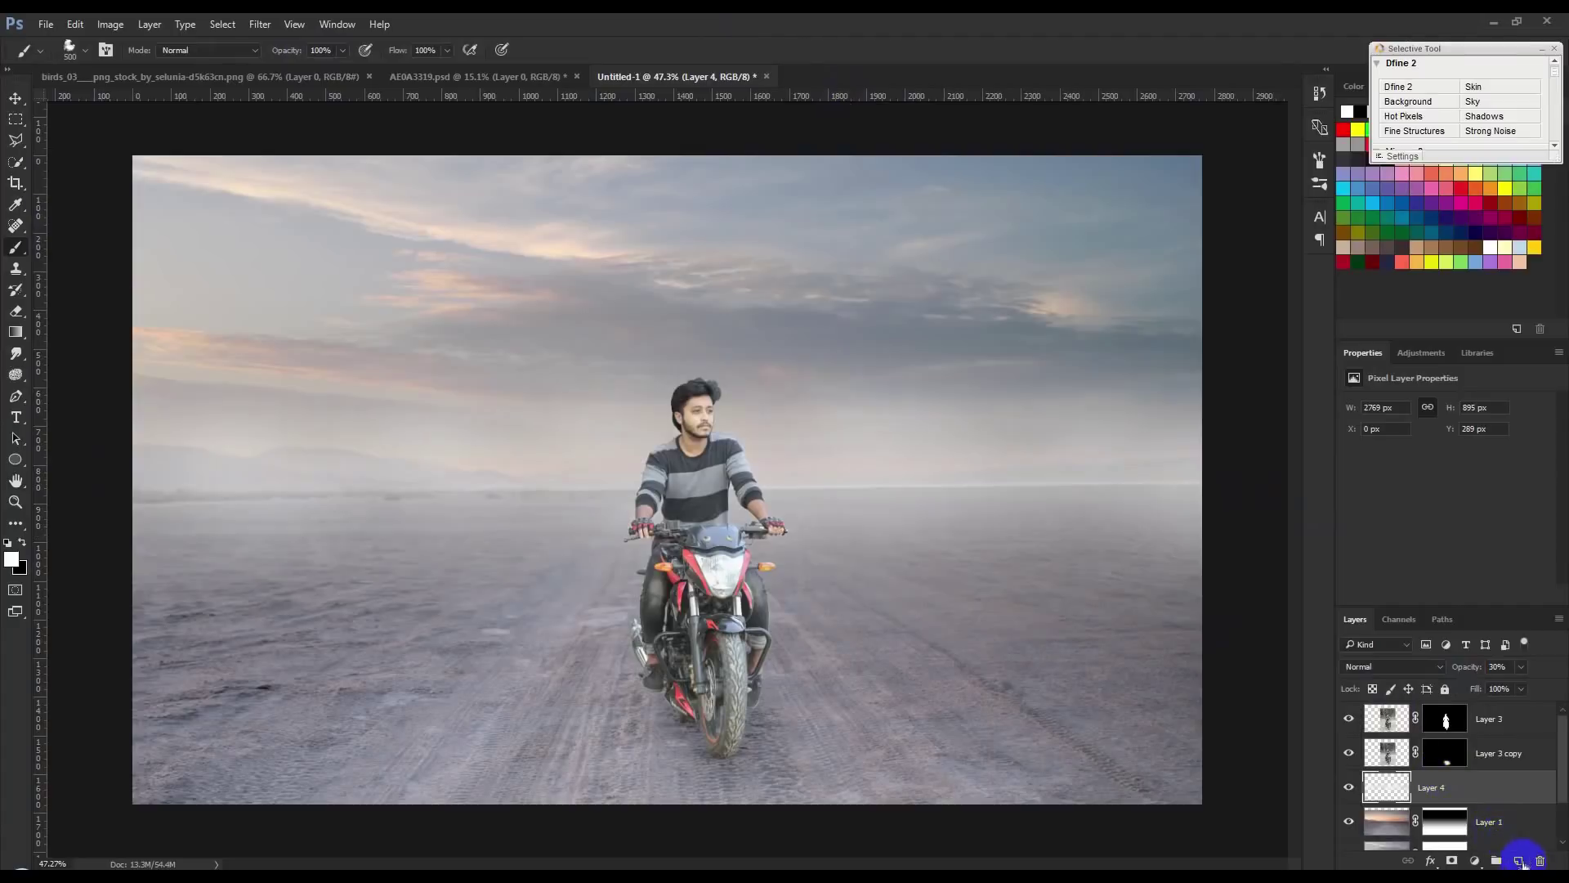
- Add a new empty layer for exhaust dust and zoom in on the motorbike
click(1518, 861)
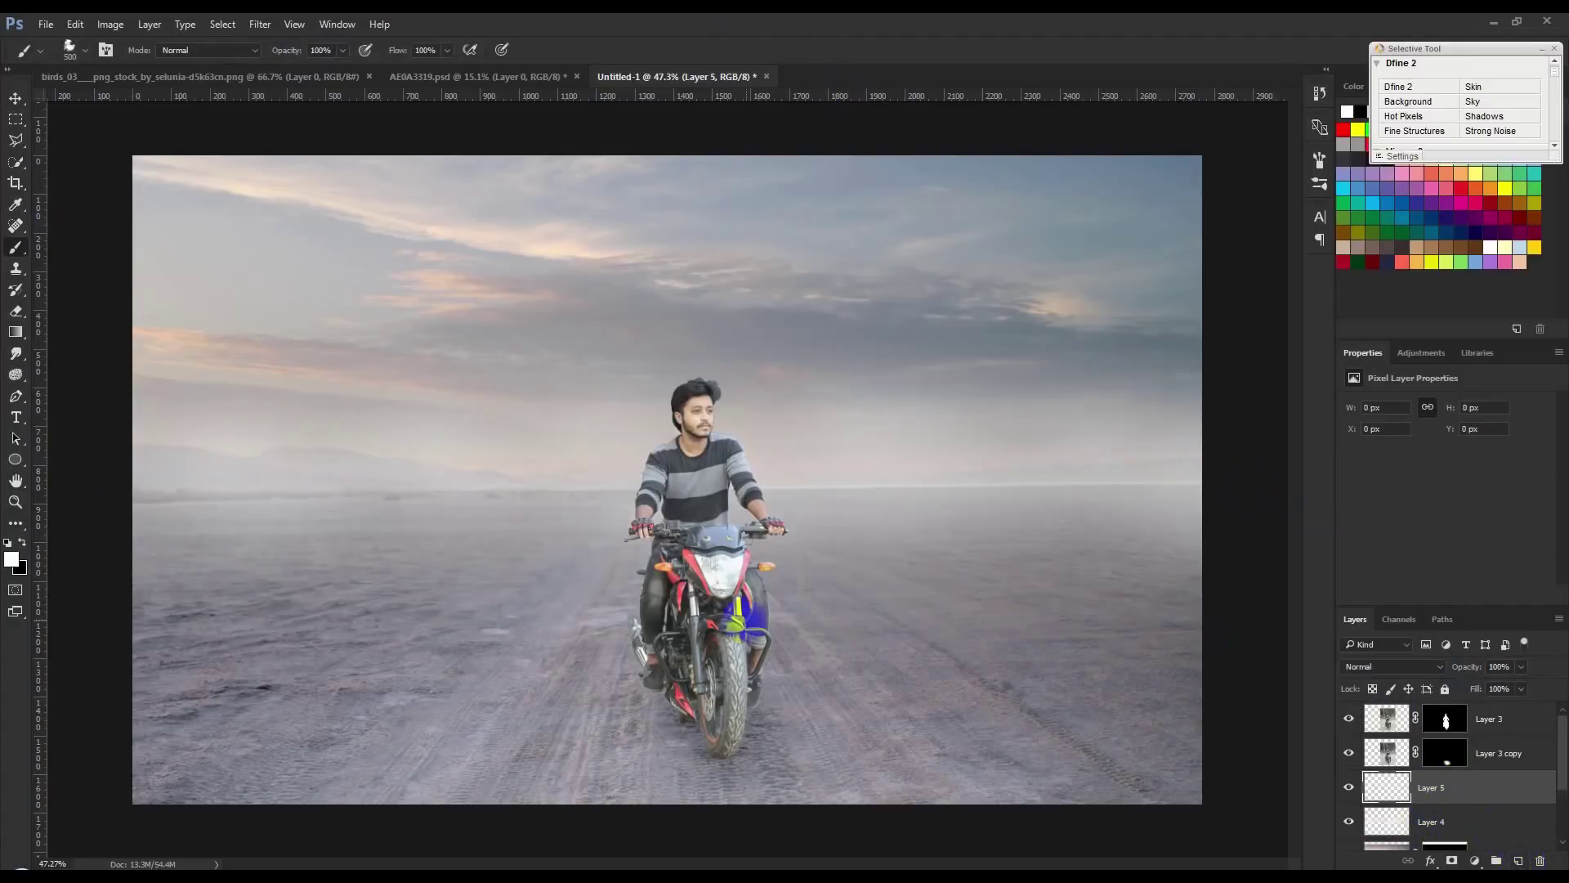
right_click(745, 621)
key(Escape)
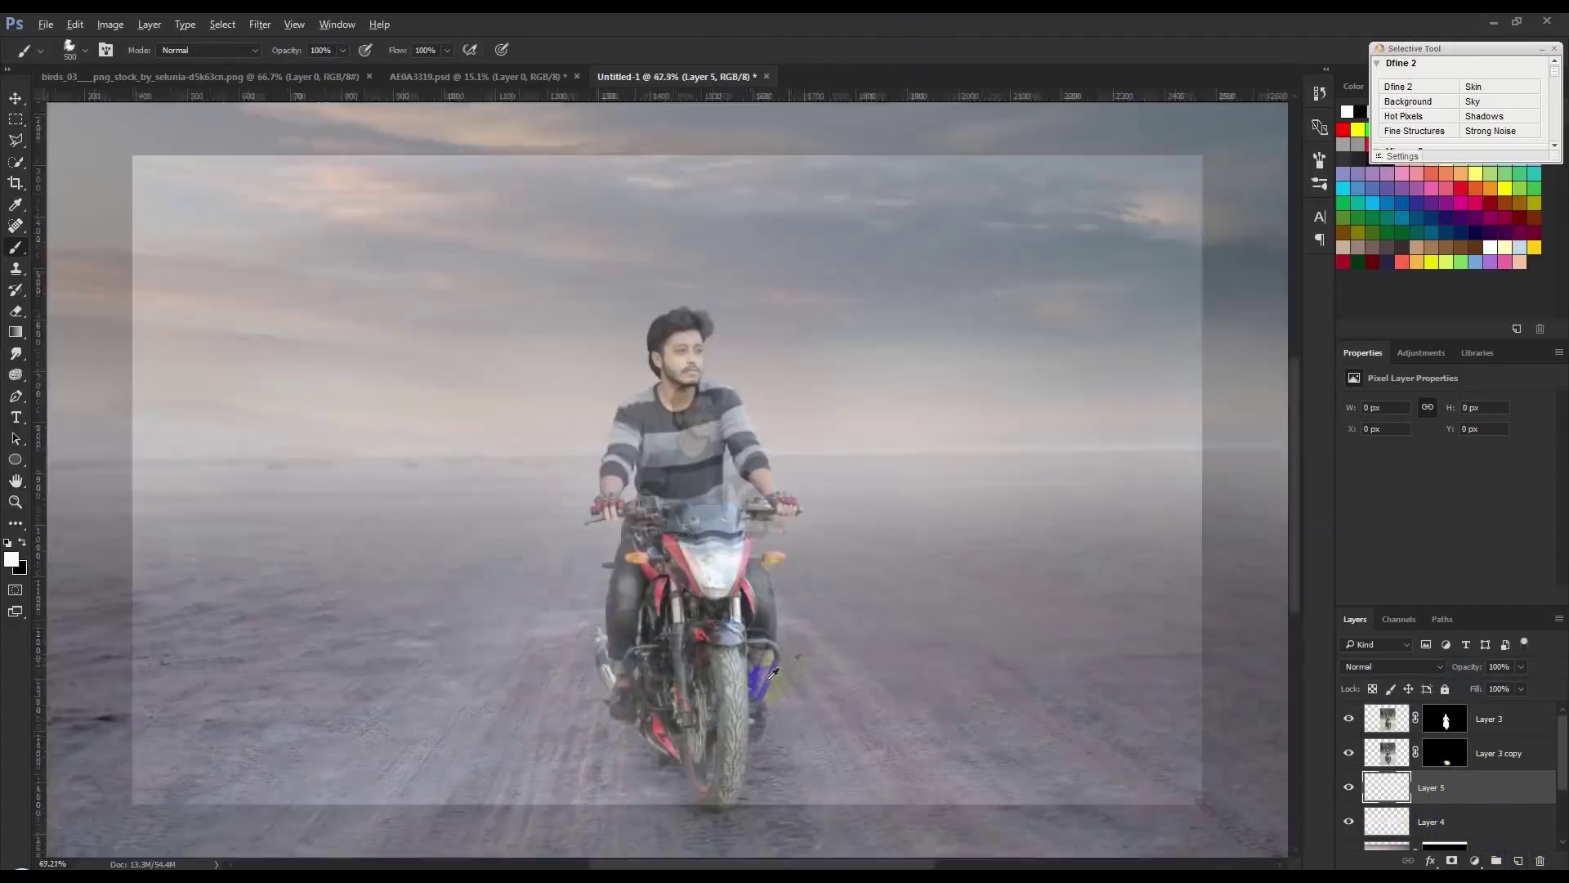
scroll(719, 690, up, 3)
scroll(718, 691, up, 2)
scroll(718, 690, down, 3)
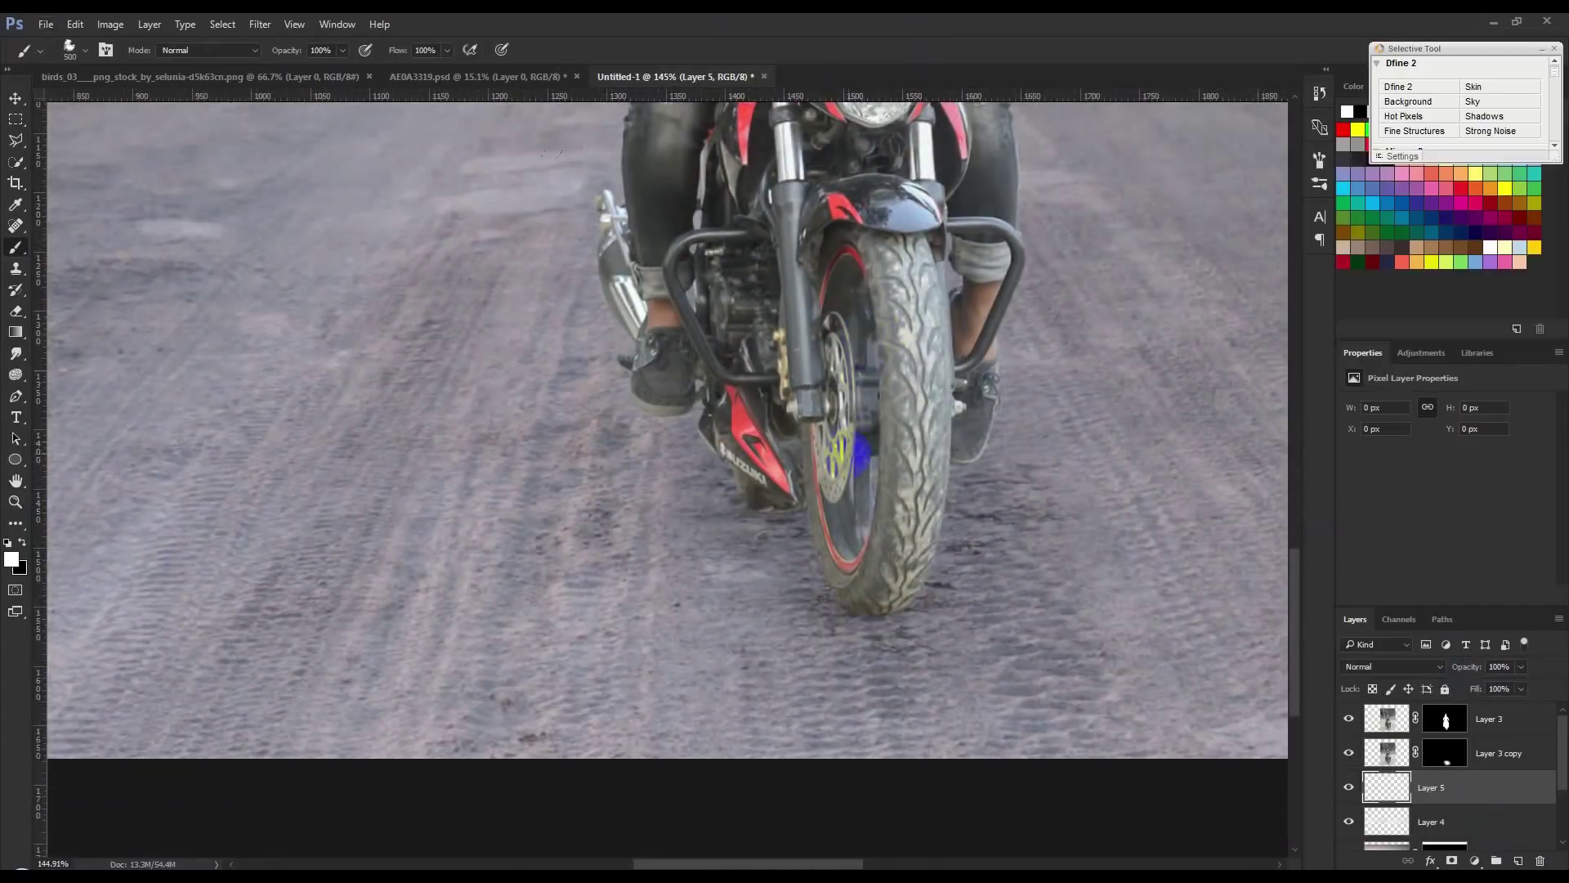
- Paint white smoke clouds around the front wheel and exhaust
drag(786, 523, 458, 219)
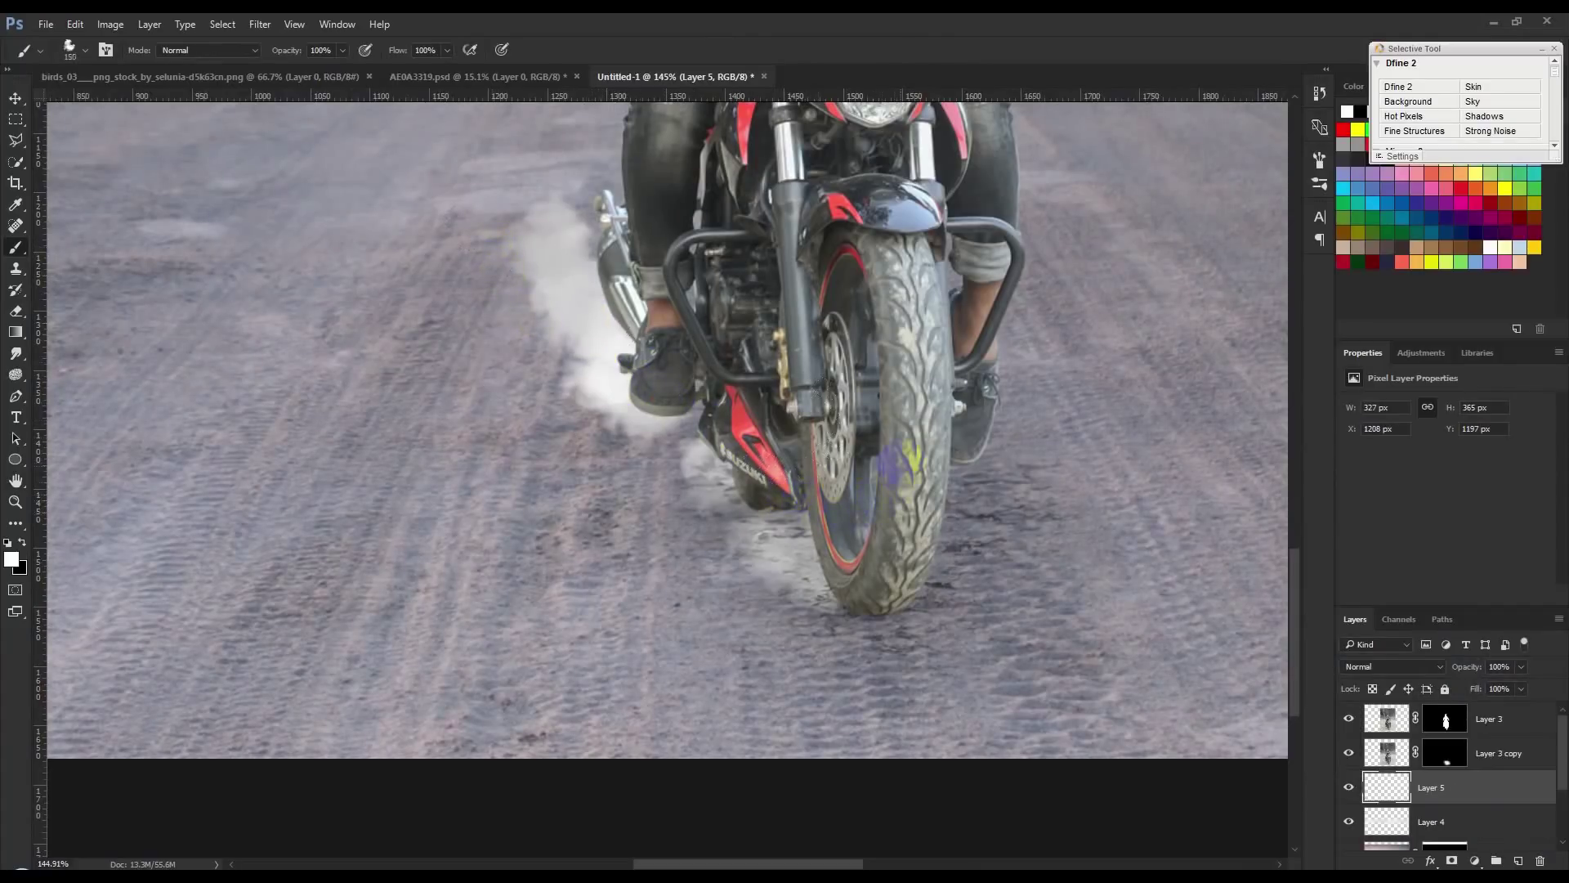
drag(908, 437, 1046, 588)
mouse_move(621, 413)
mouse_down()
mouse_move(578, 392)
mouse_move(654, 315)
mouse_up()
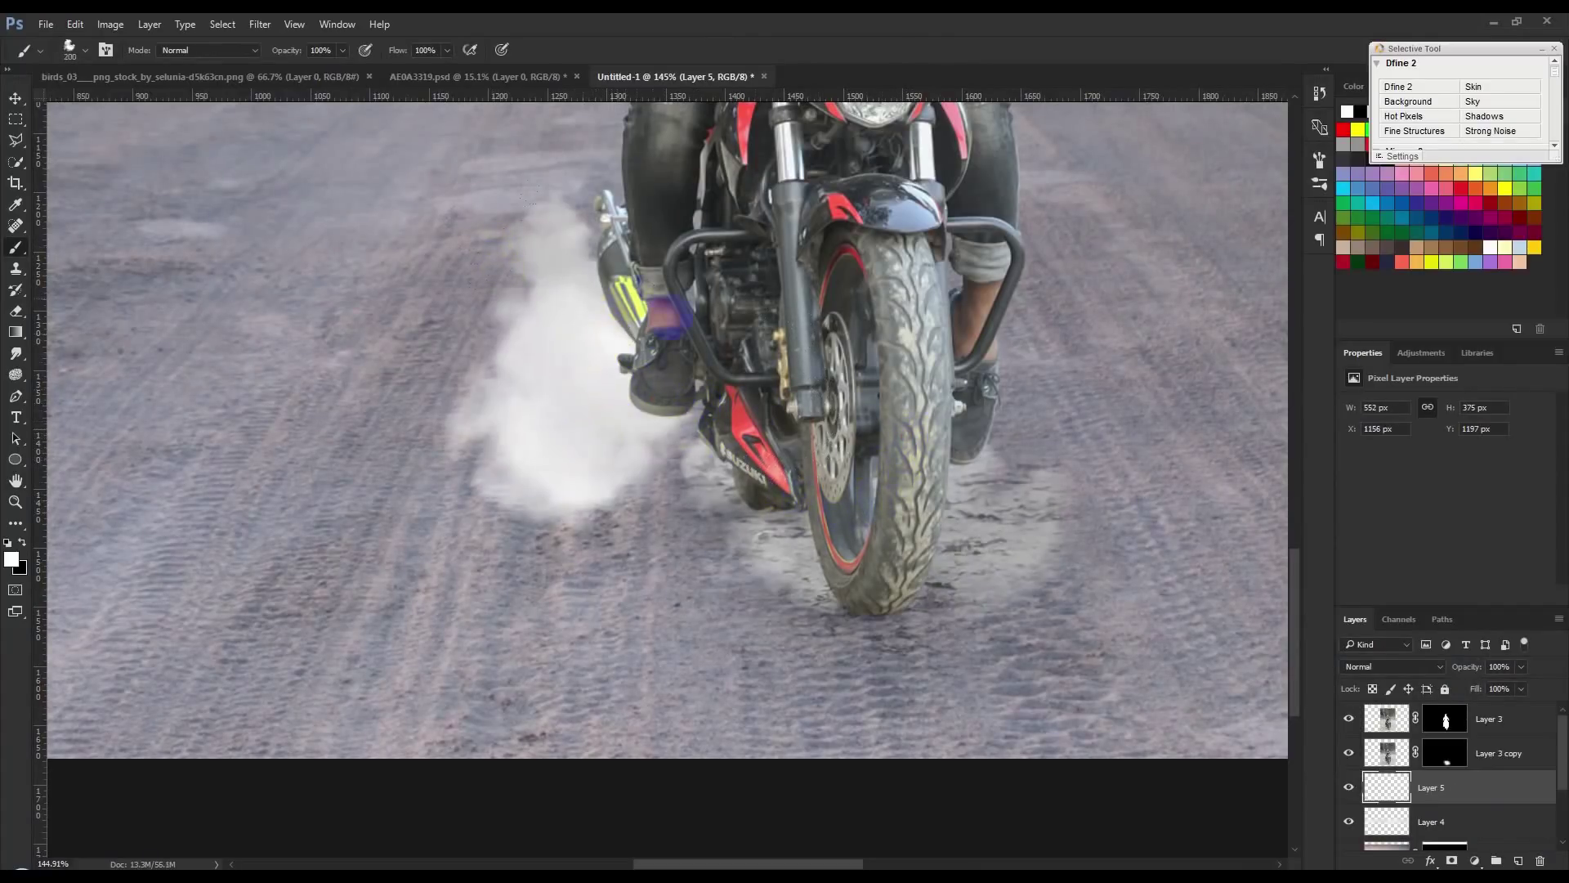
key(ctrl+alt+z)
key(ctrl+alt+z)
scroll(773, 539, up, 3)
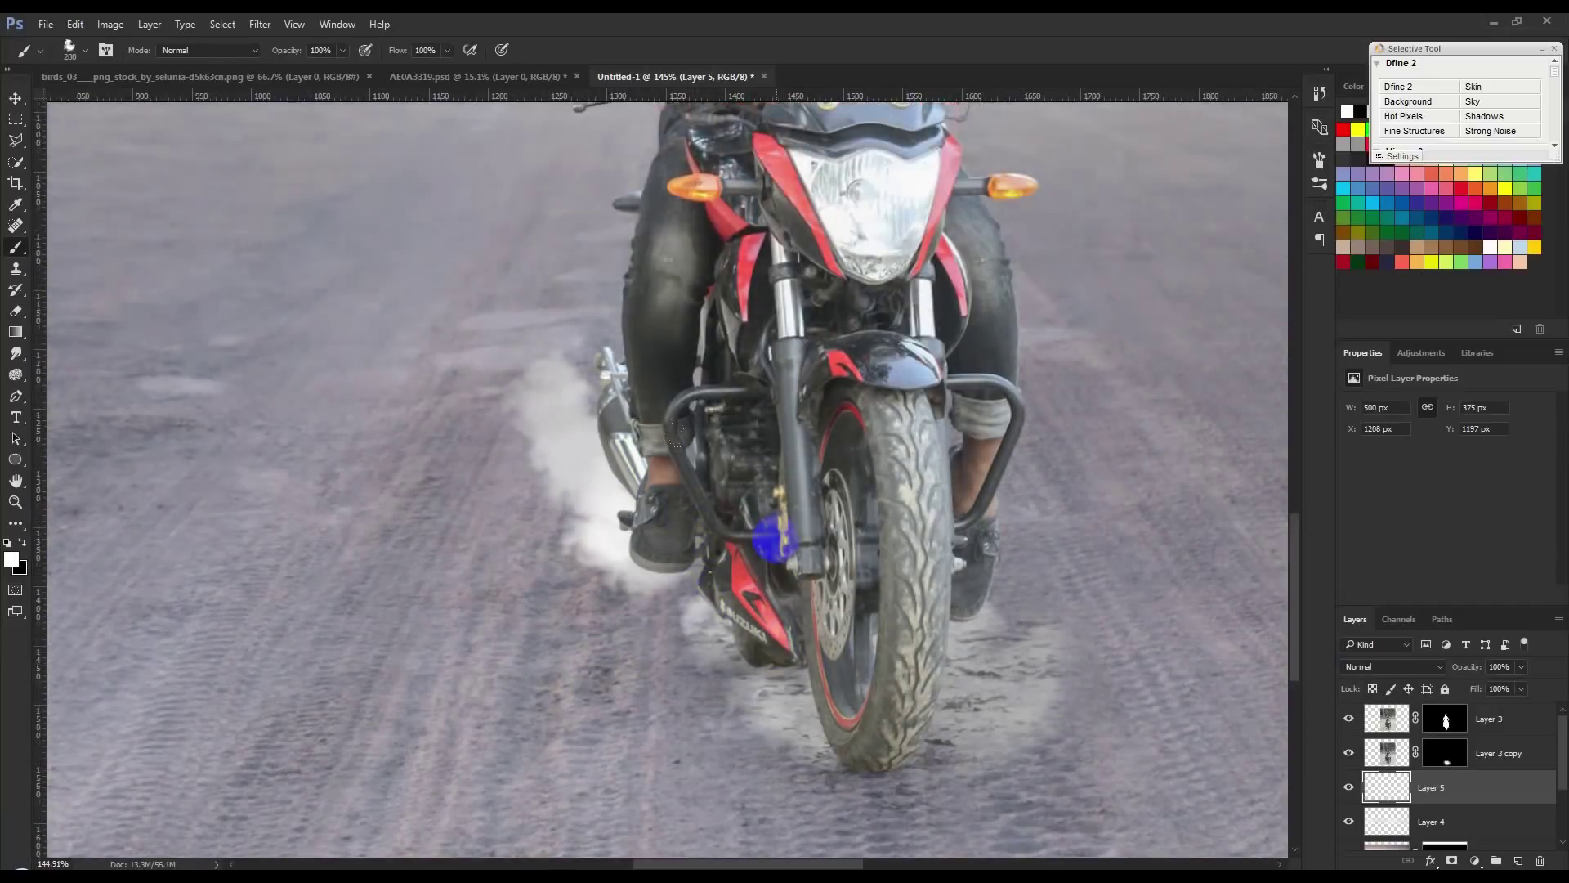
drag(621, 392, 593, 307)
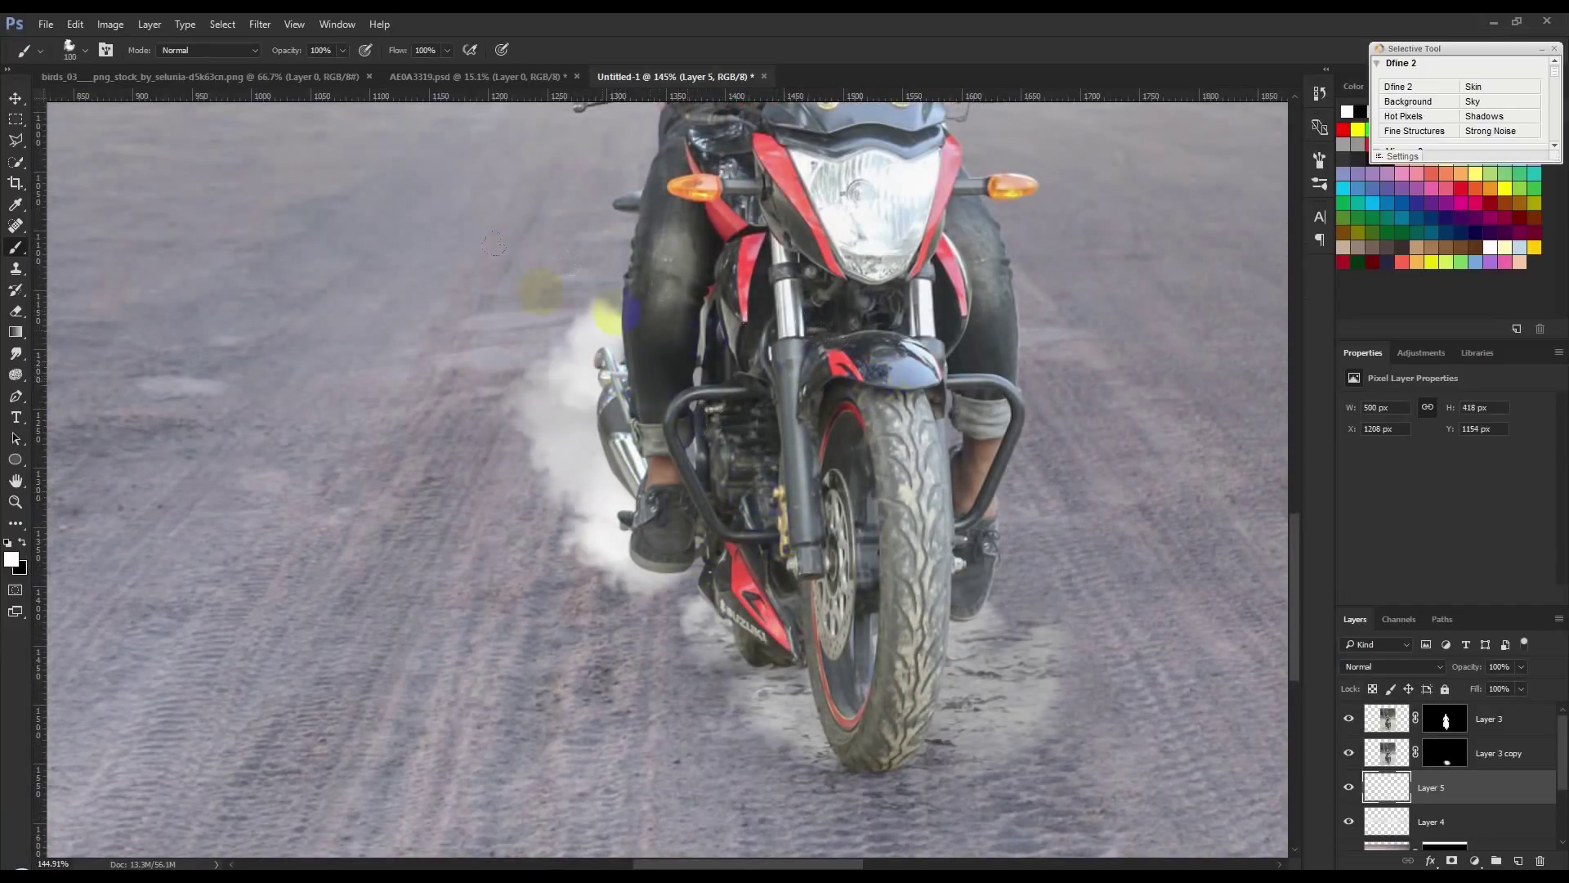
mouse_move(497, 256)
mouse_down()
mouse_move(578, 315)
mouse_move(711, 564)
mouse_up()
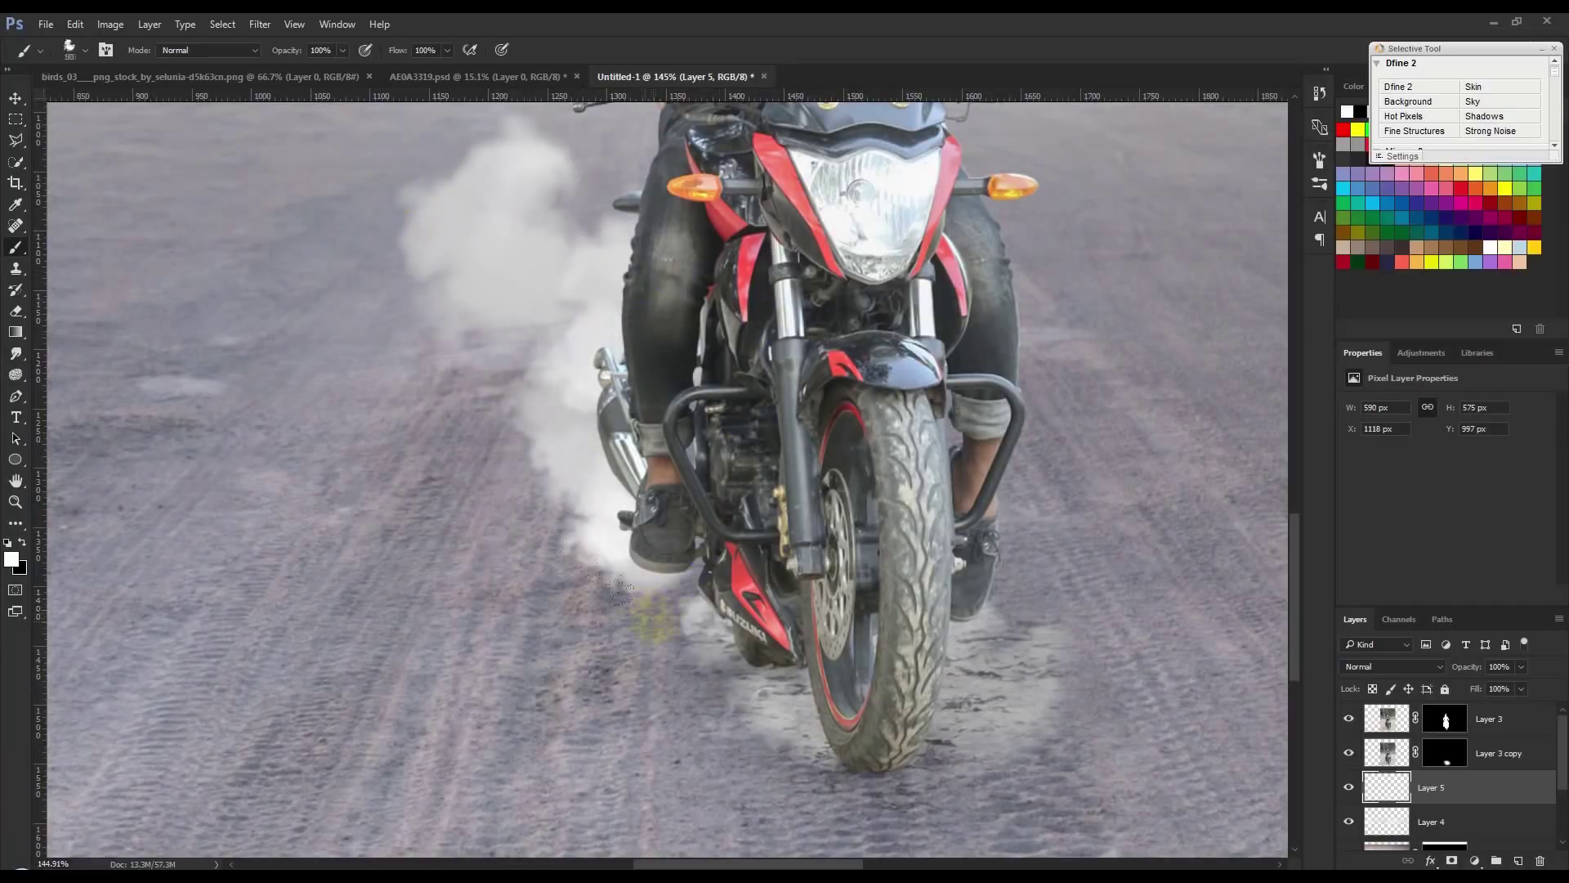
drag(619, 590, 654, 646)
- Move the smoke layer above Layer 3 copy and fade it to 39% opacity
drag(1426, 787, 1430, 738)
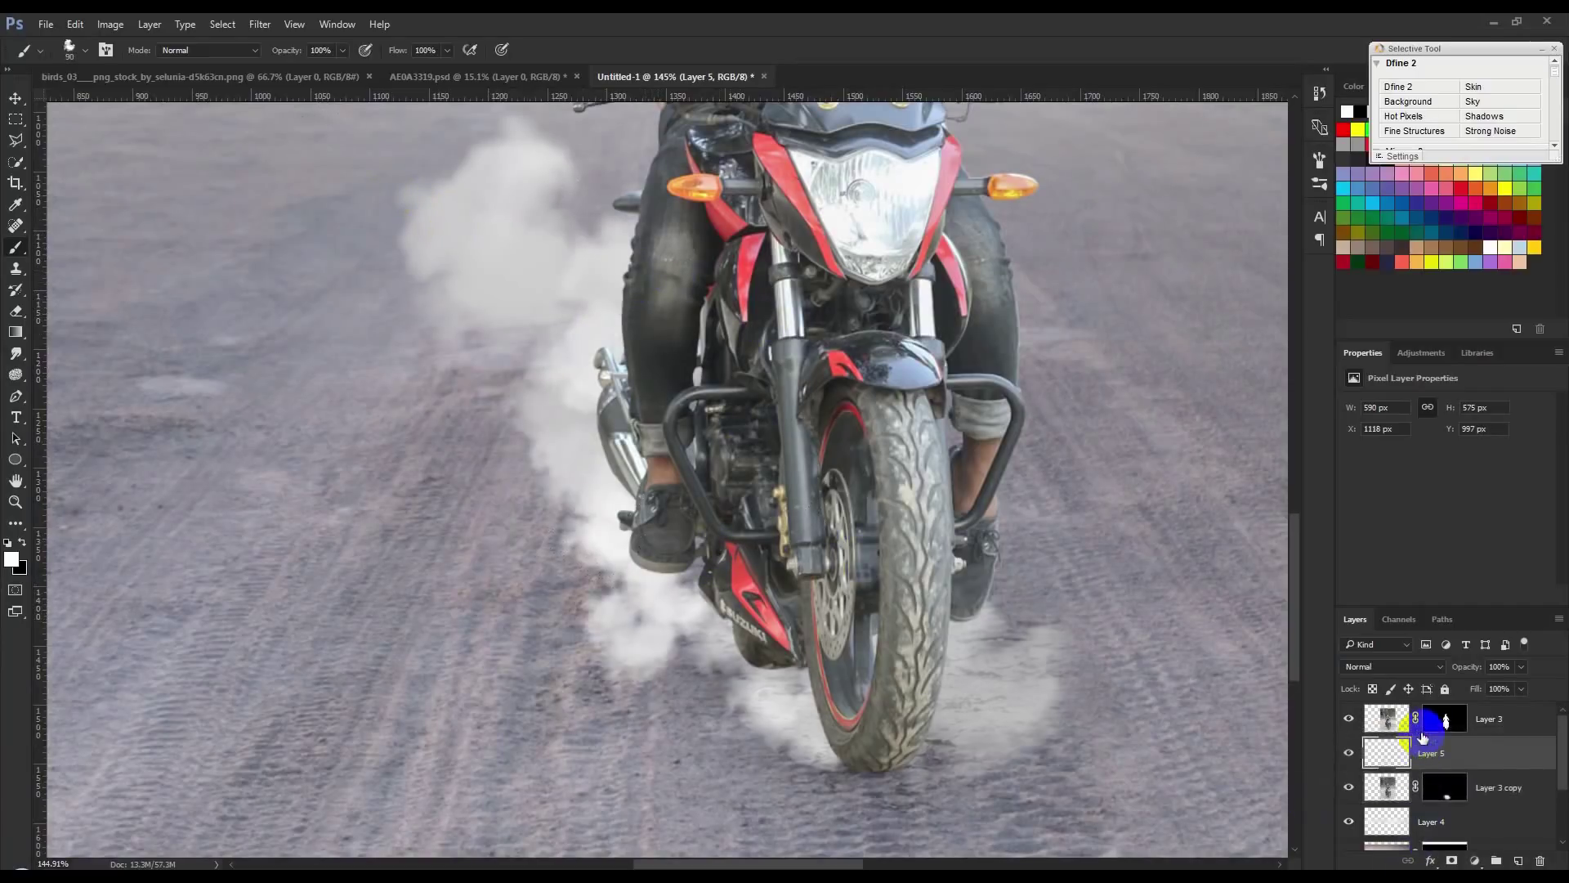
click(16, 98)
drag(1467, 666, 1413, 666)
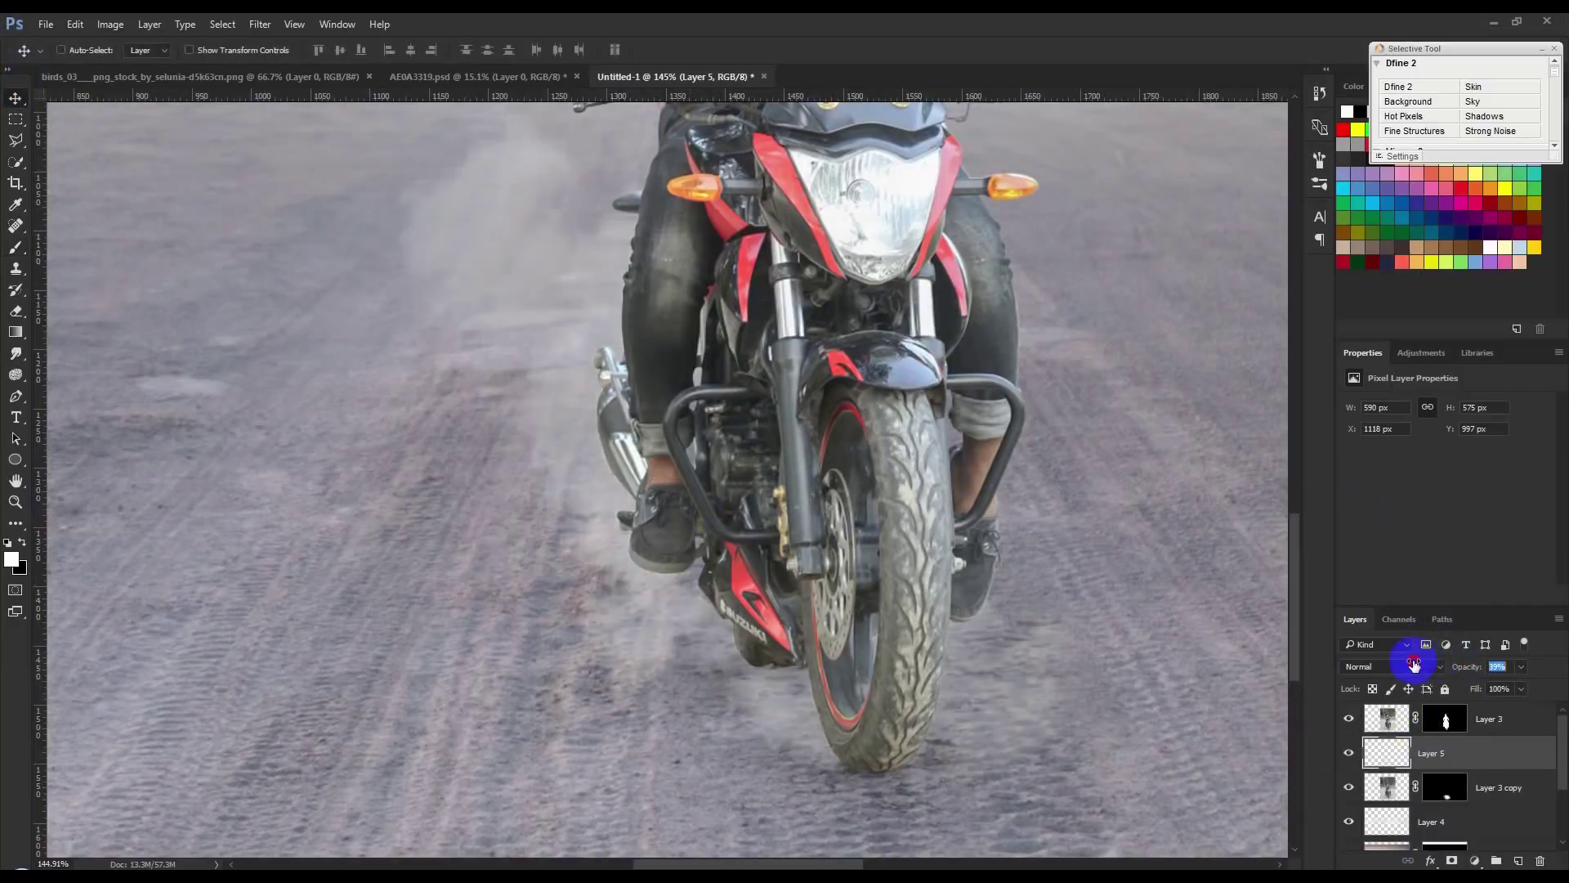
scroll(1120, 566, down, 5)
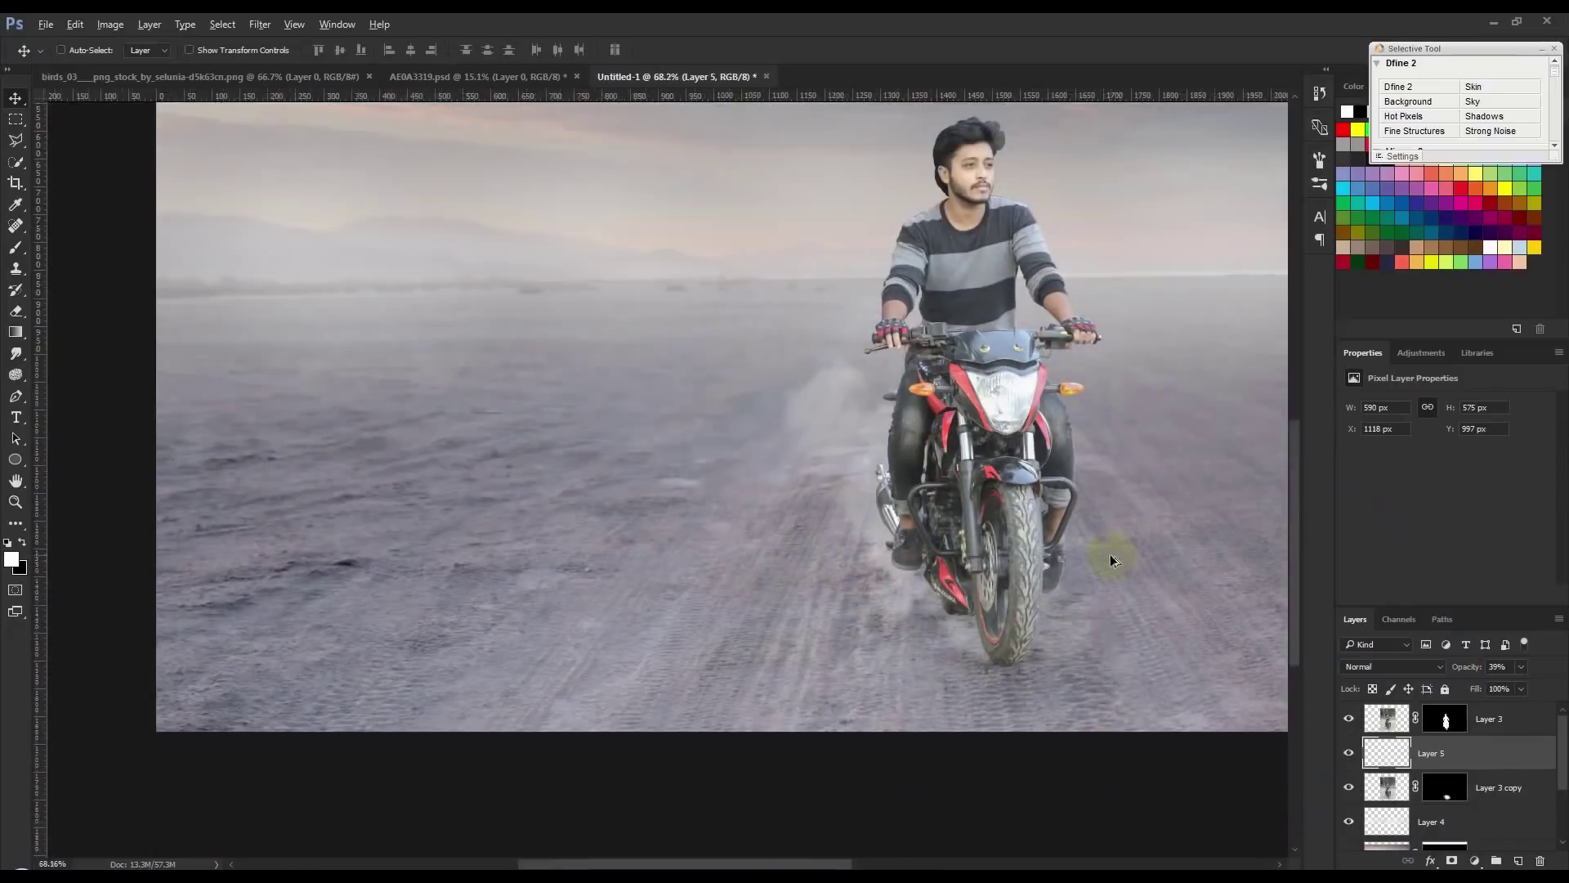
scroll(1108, 567, down, 2)
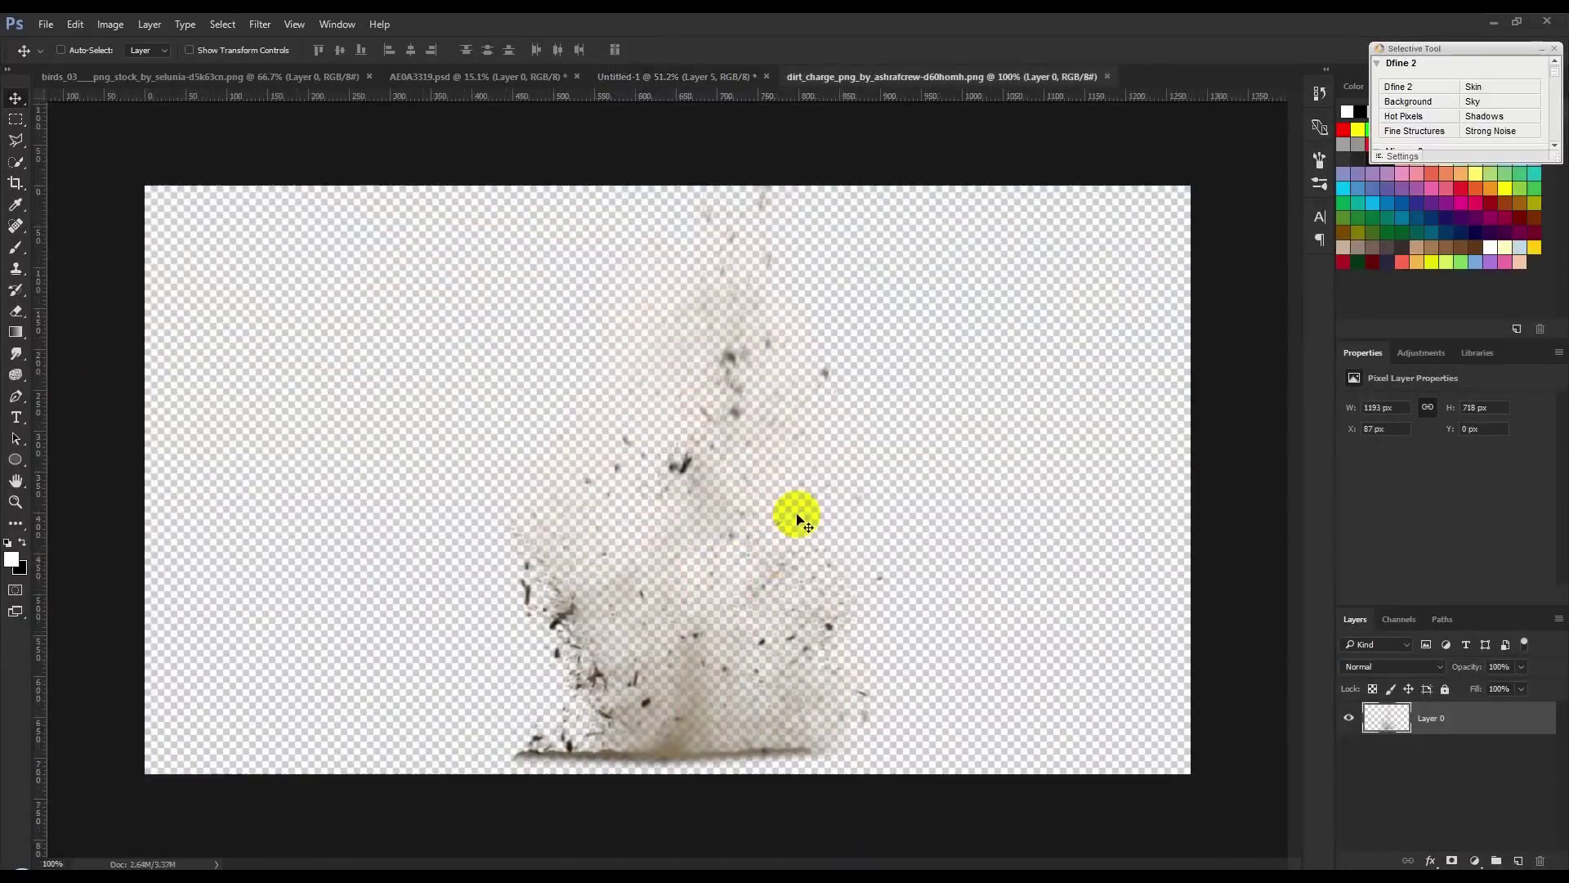
- Bring the dirt_charge image into Untitled-1 as a new layer beside the rear wheel, discarding a Black & White trial
drag(743, 480, 662, 169)
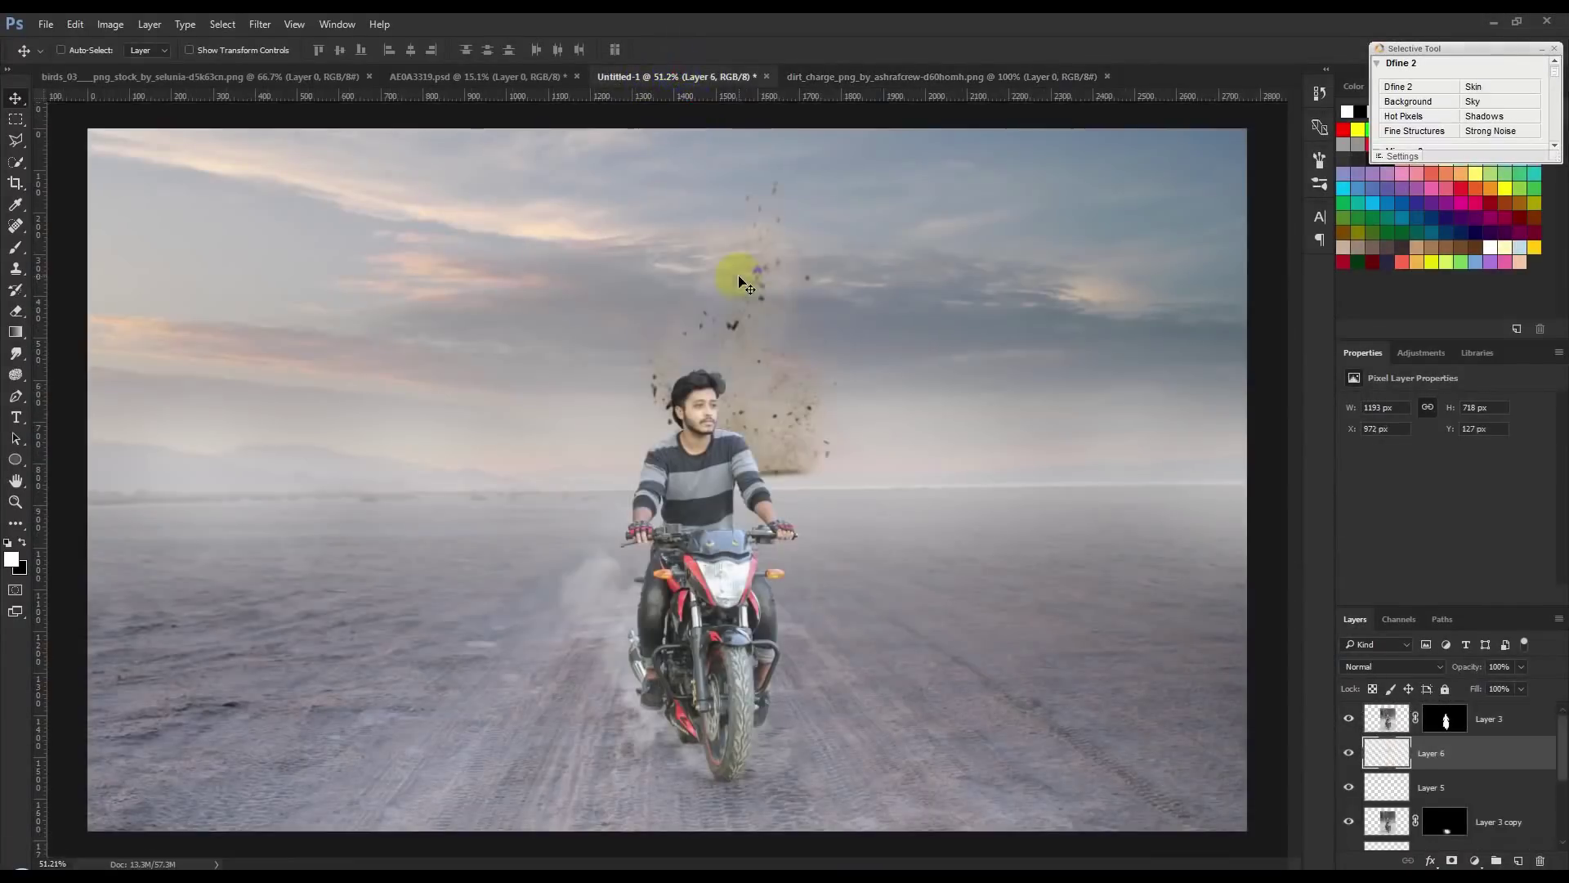
drag(662, 169, 705, 362)
drag(627, 396, 313, 511)
click(110, 24)
mouse_move(135, 67)
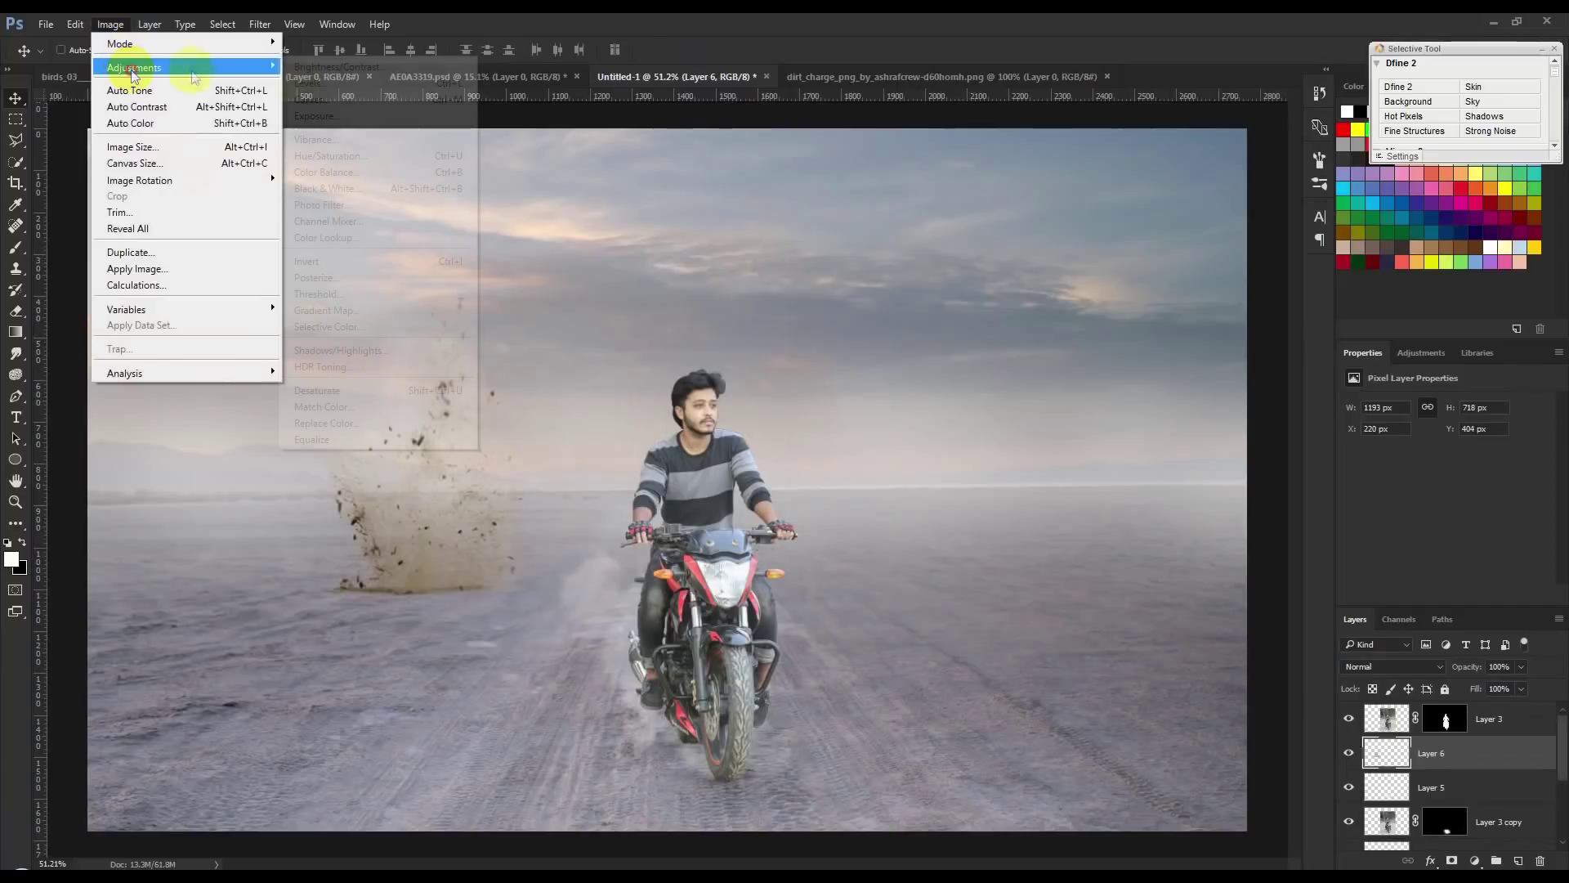
click(331, 188)
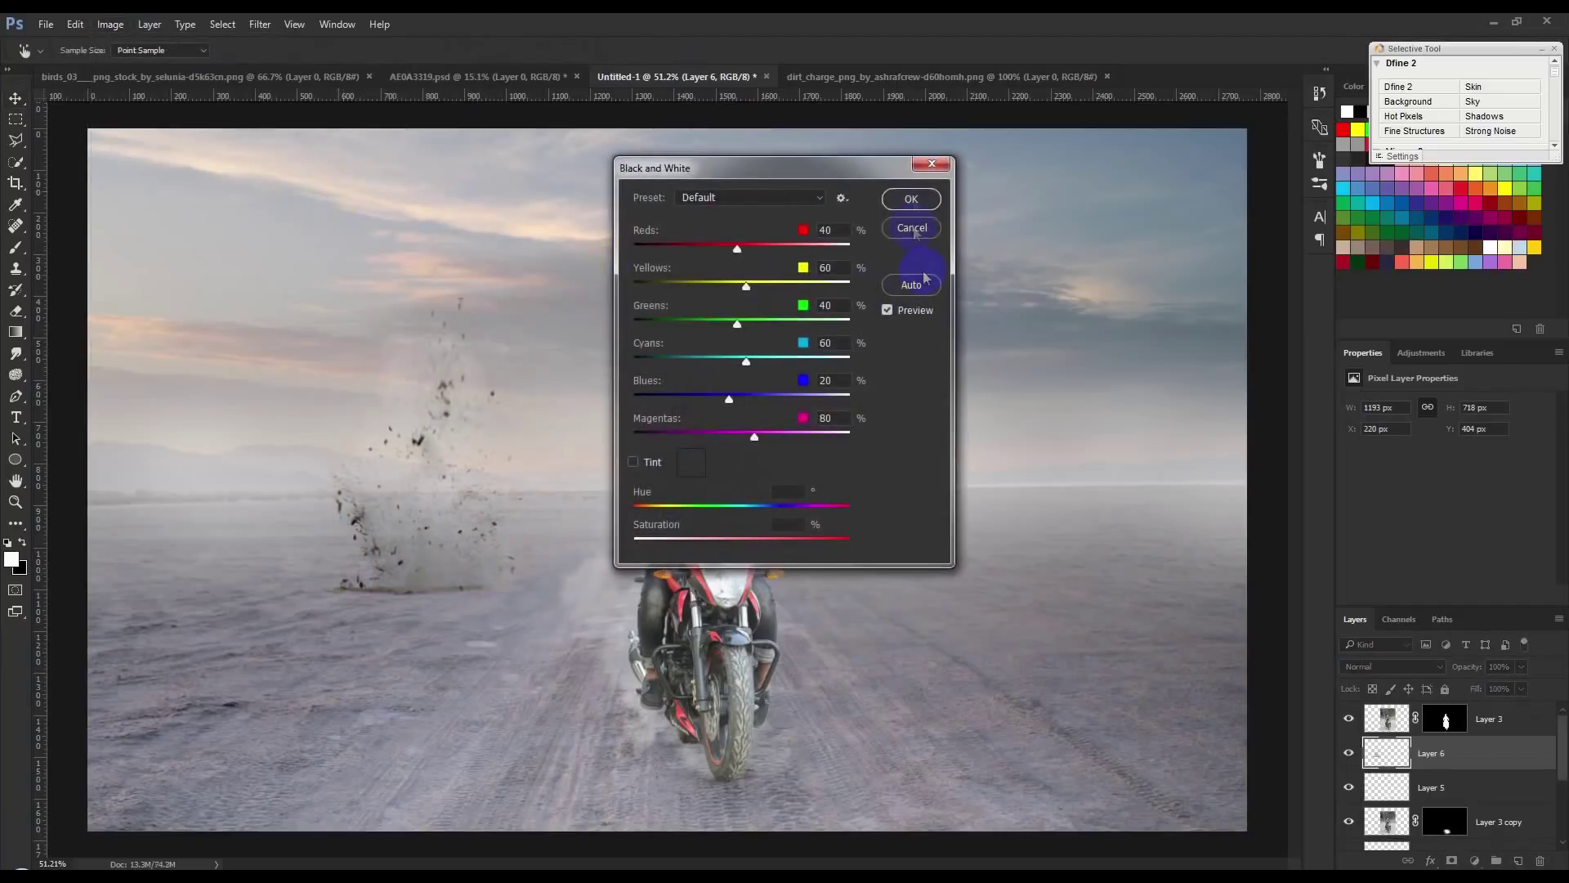
click(914, 229)
drag(364, 467, 639, 639)
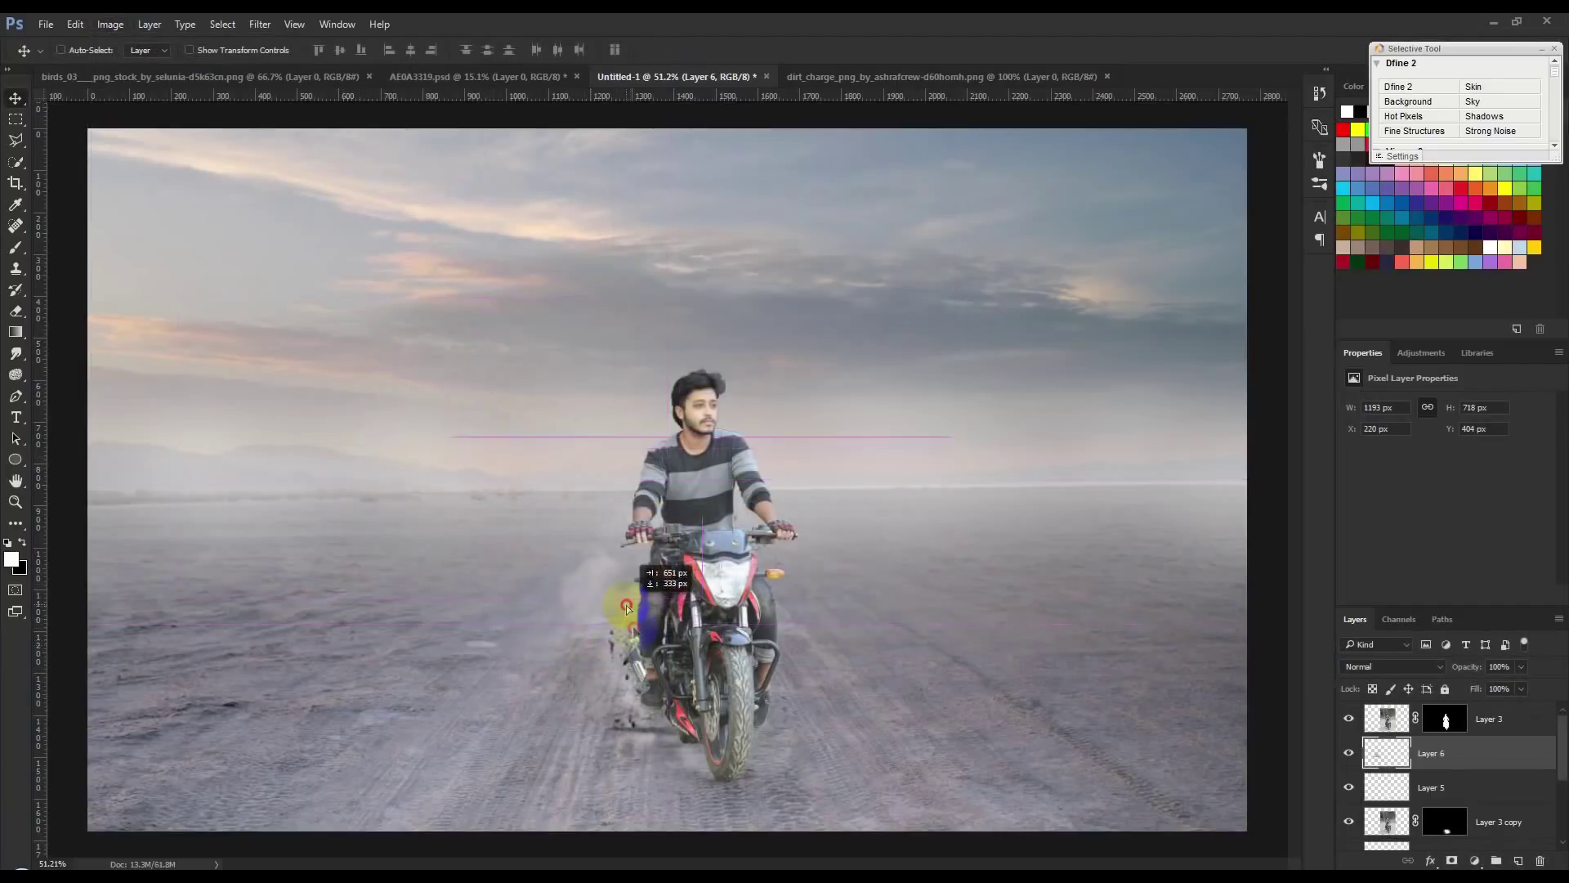
key(ctrl+t)
- Rotate the dirt burst about −36°, shift it up-left and begin skewing it into a trail
drag(1001, 572, 1042, 442)
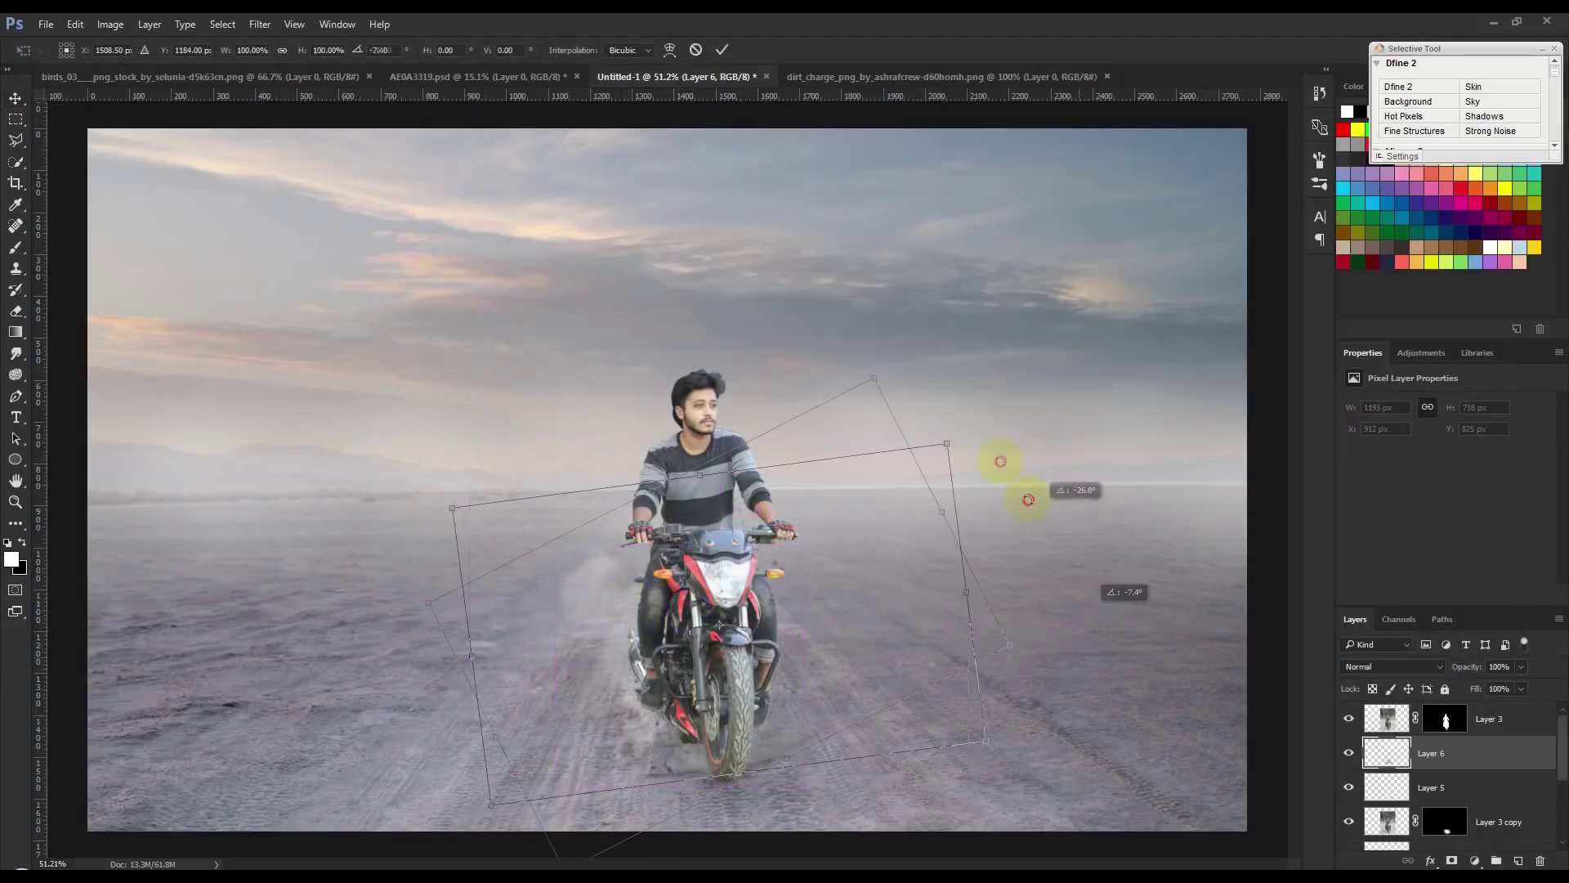
drag(789, 627, 545, 539)
drag(182, 550, 336, 527)
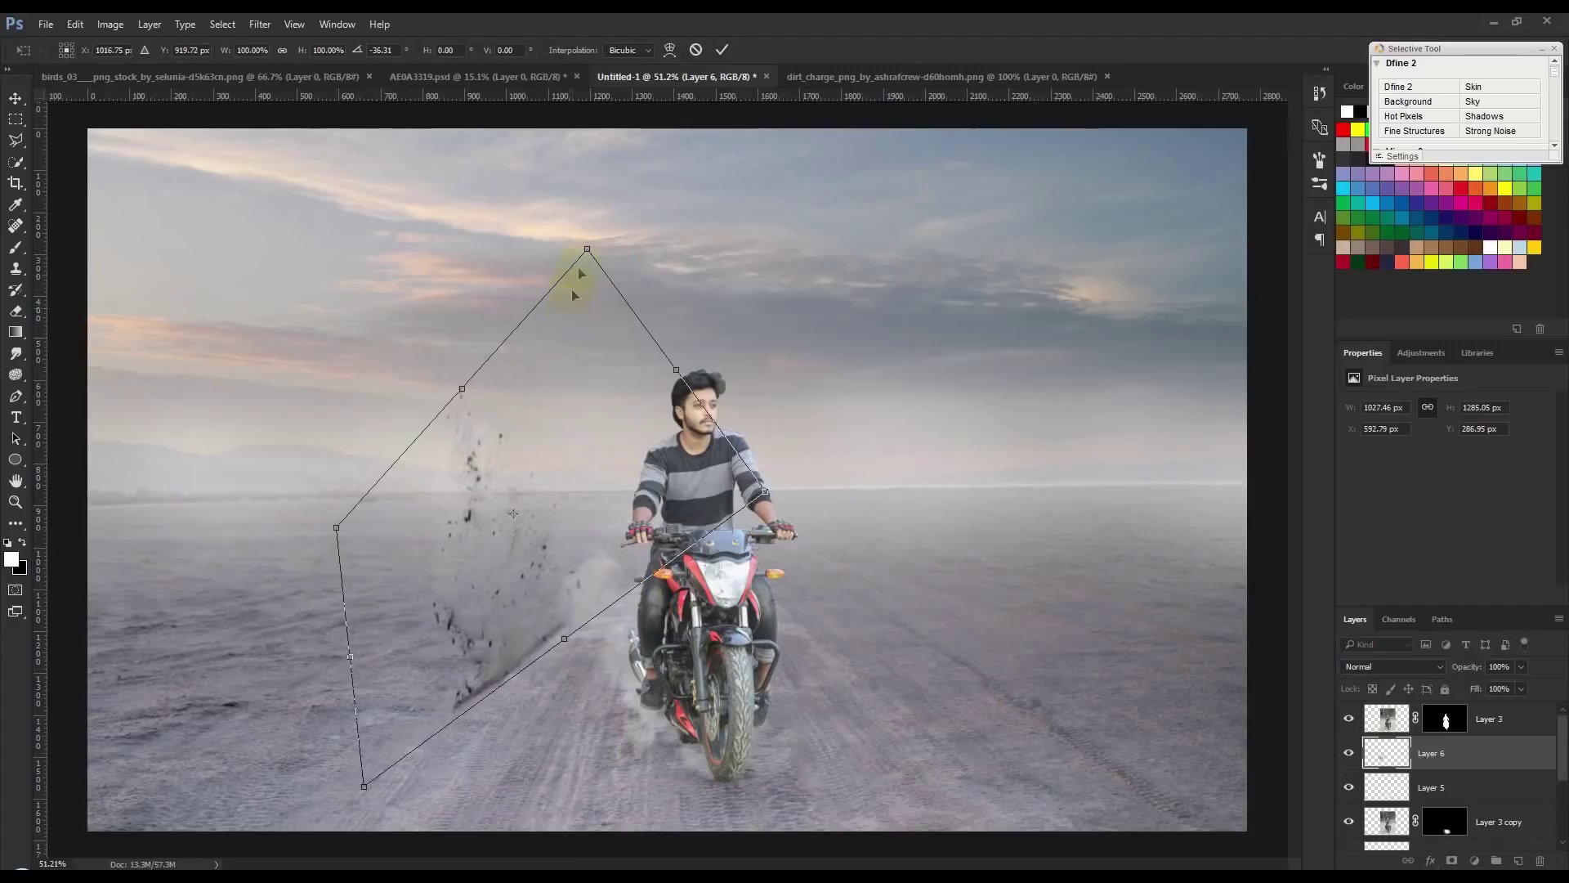
drag(586, 250, 518, 237)
mouse_move(764, 490)
mouse_down()
mouse_move(659, 564)
mouse_move(732, 567)
mouse_up()
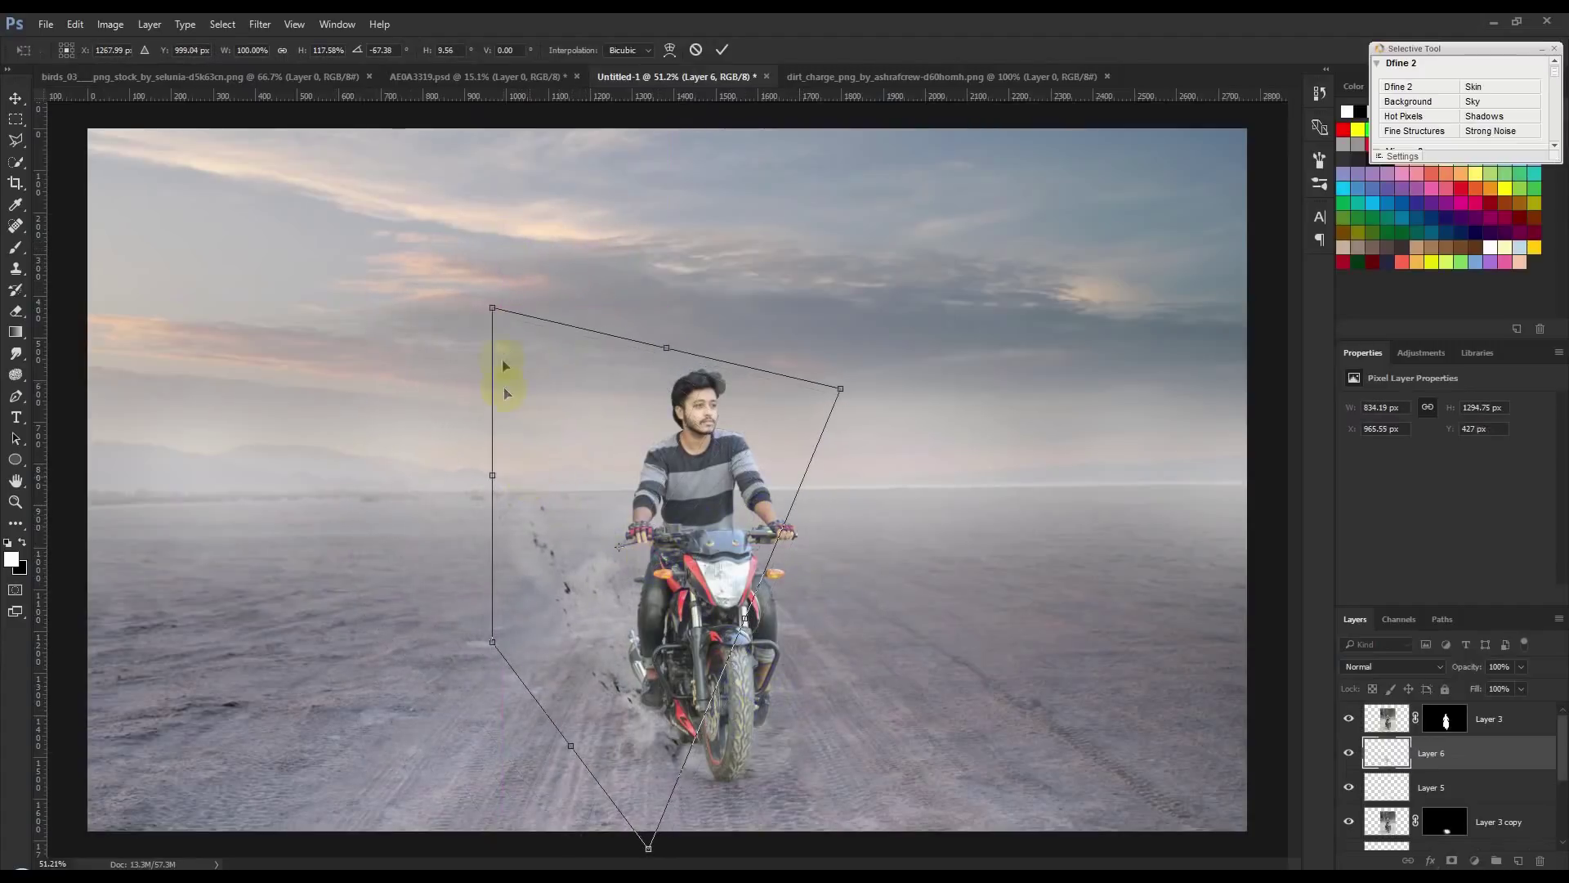
- Narrow the dirt trail's corners, commit the transform and nudge it behind the wheel
drag(495, 308, 543, 306)
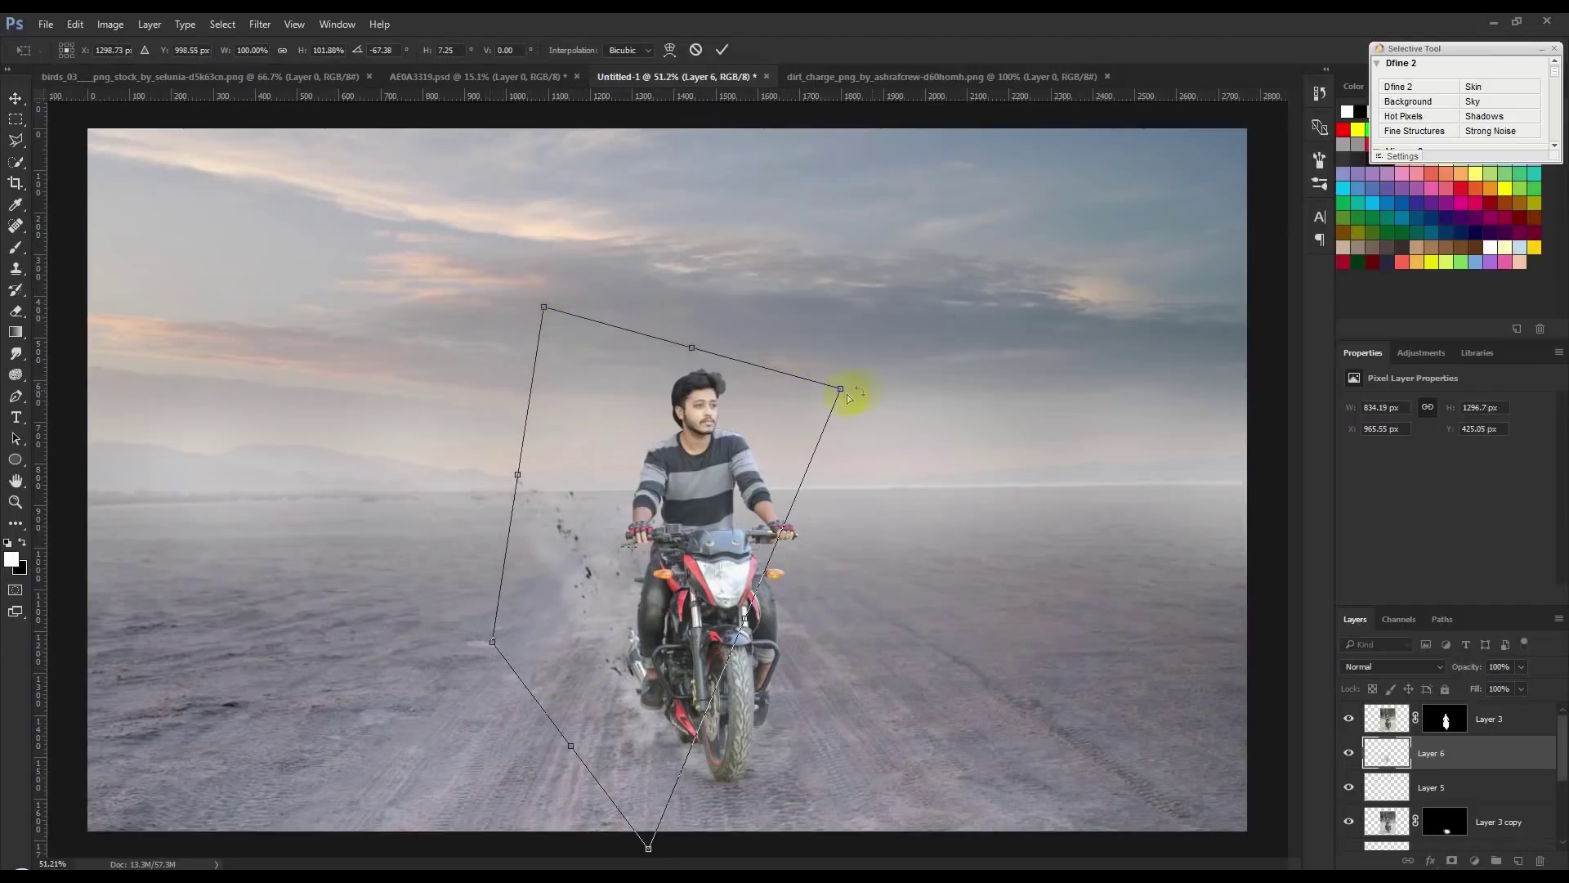
drag(837, 392, 706, 386)
drag(648, 848, 582, 840)
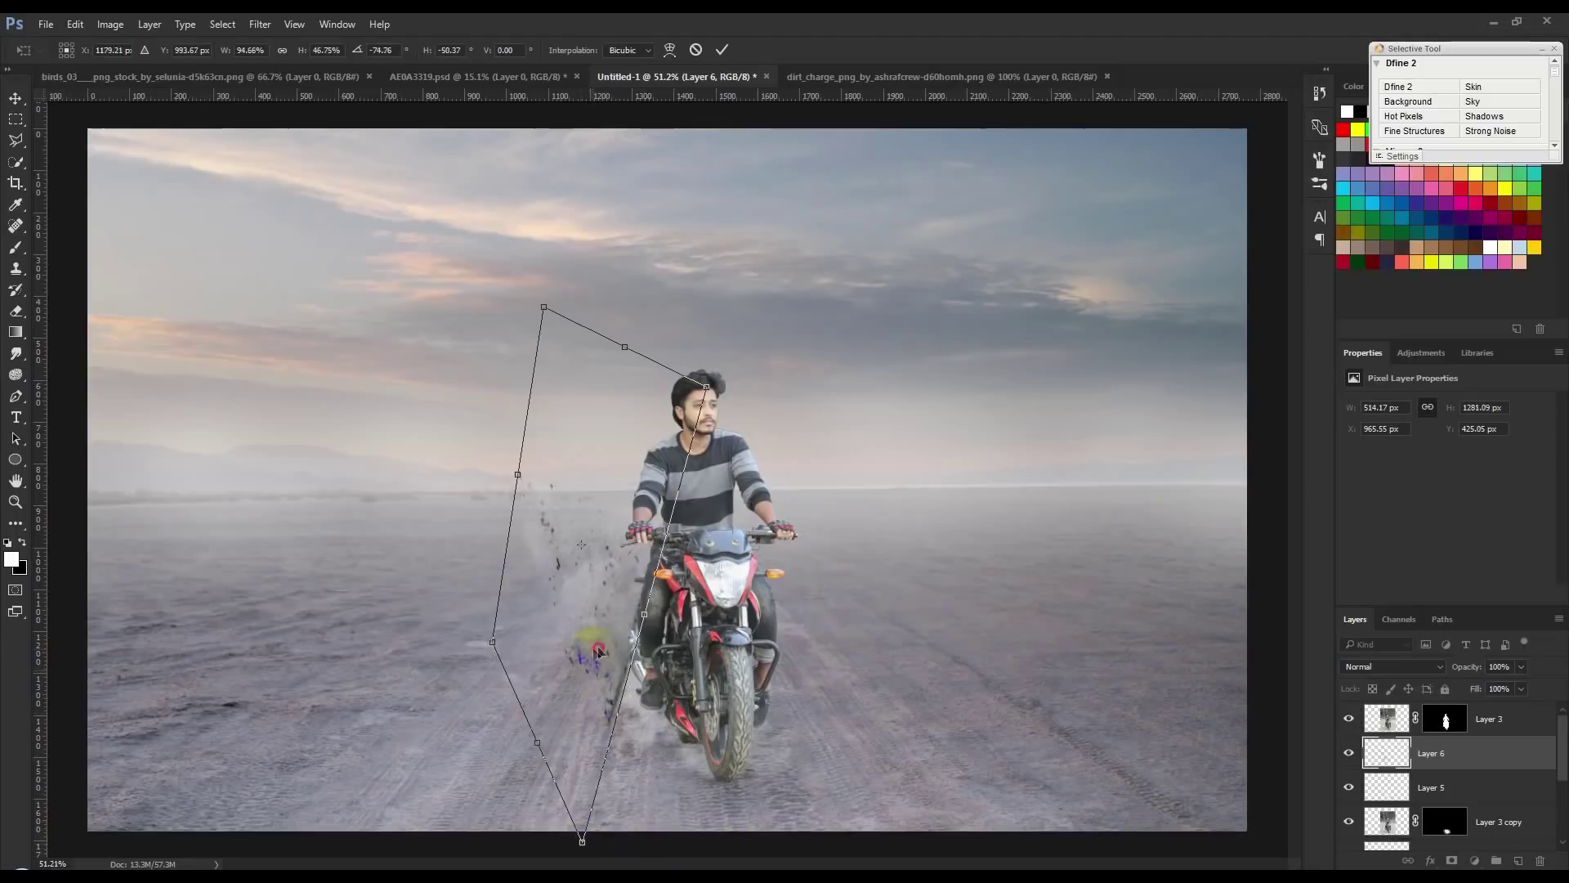
drag(598, 651, 648, 651)
key(Return)
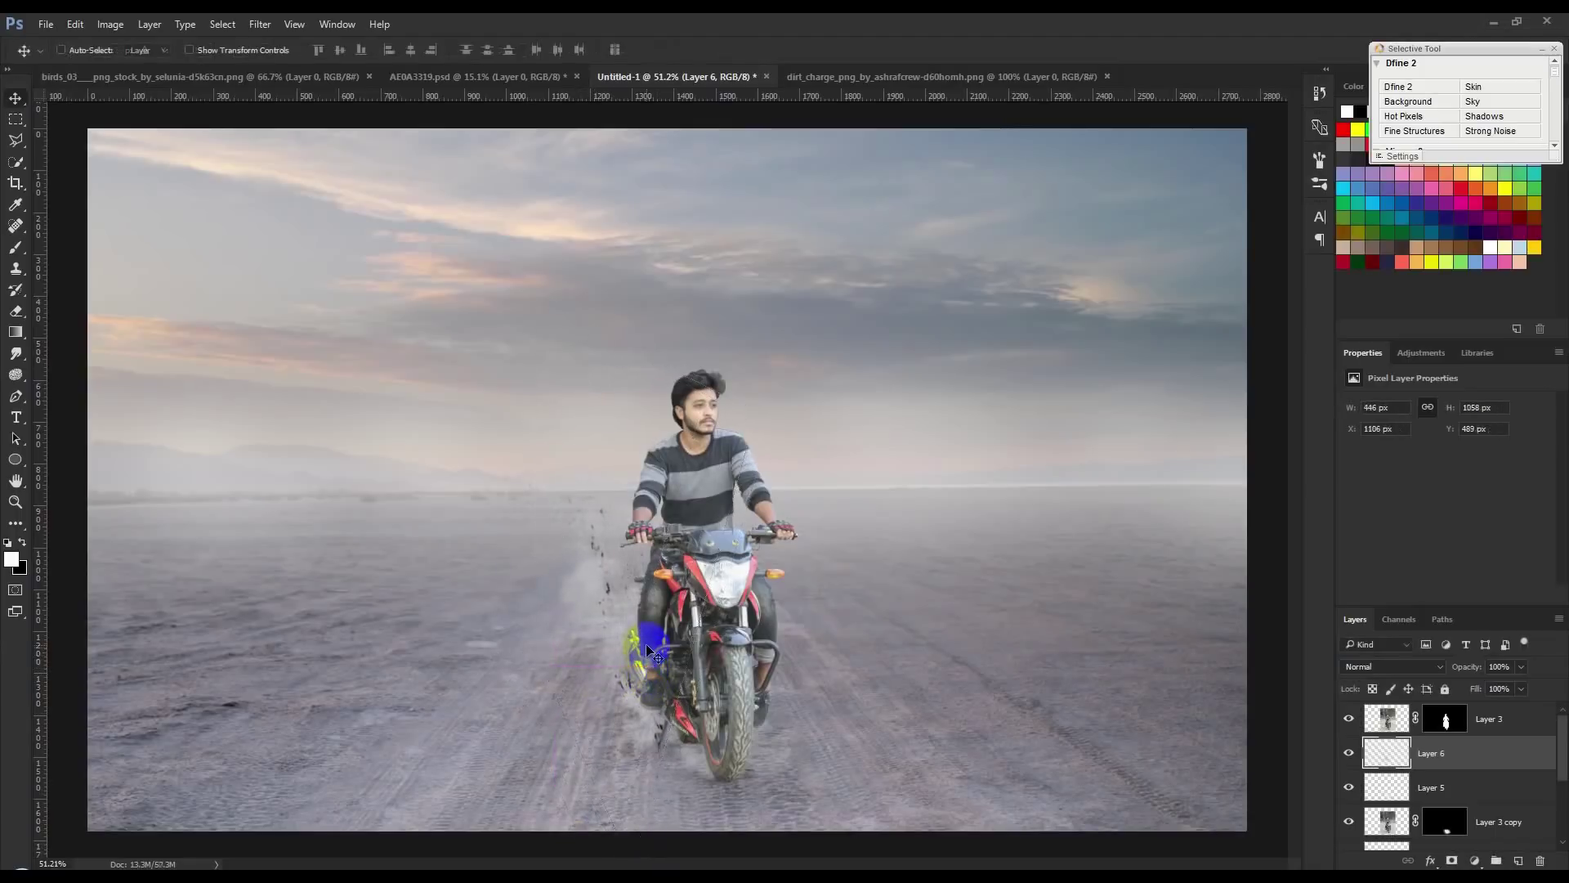
scroll(672, 740, up, 3)
drag(712, 687, 724, 721)
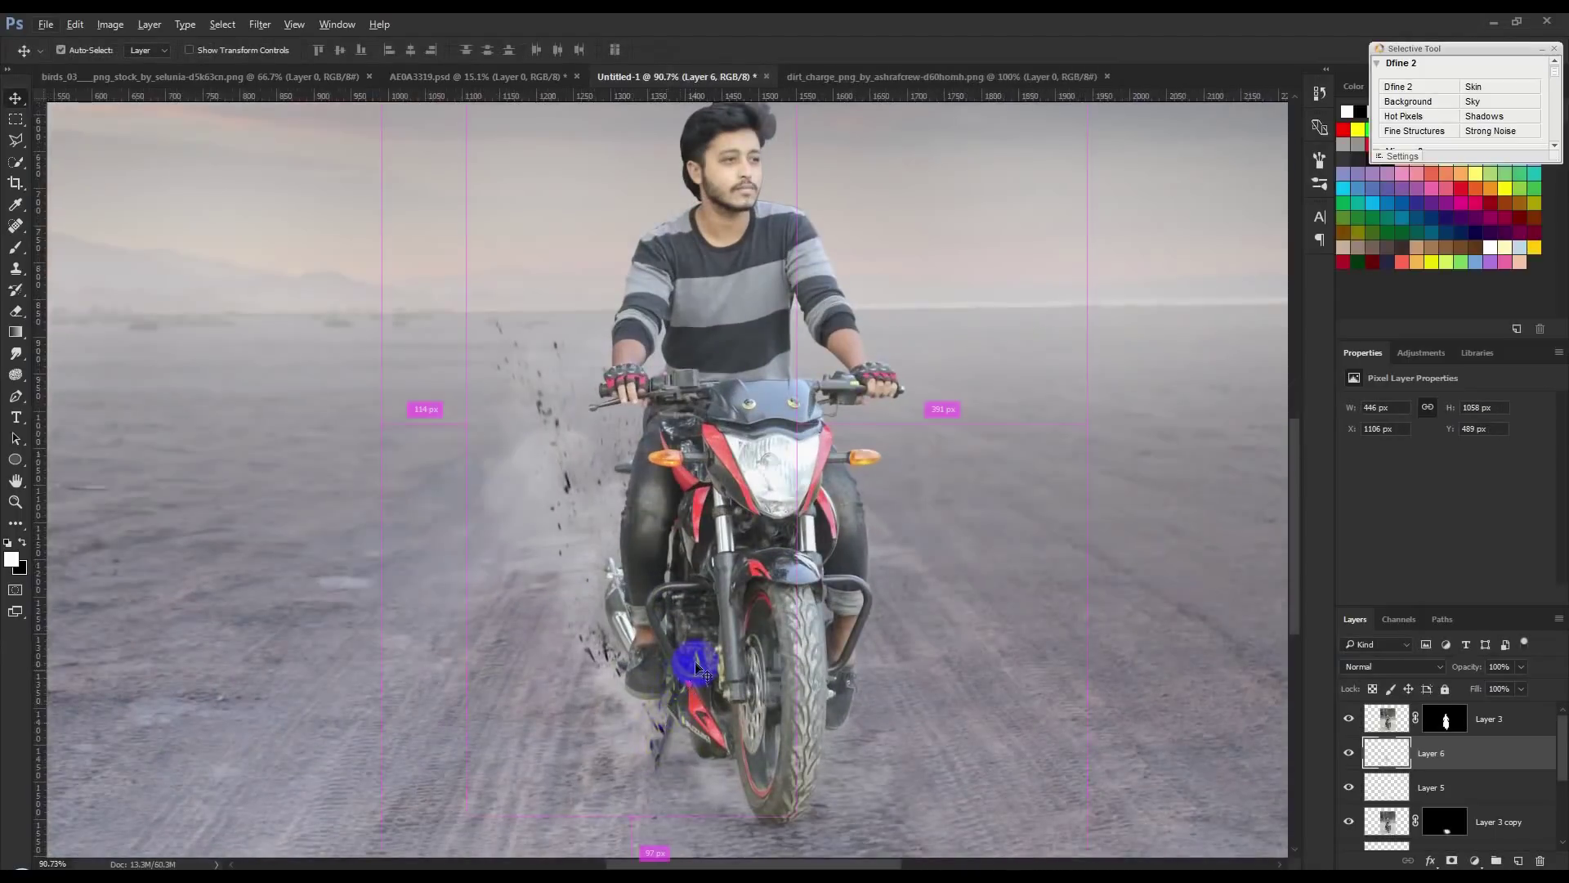
click(16, 311)
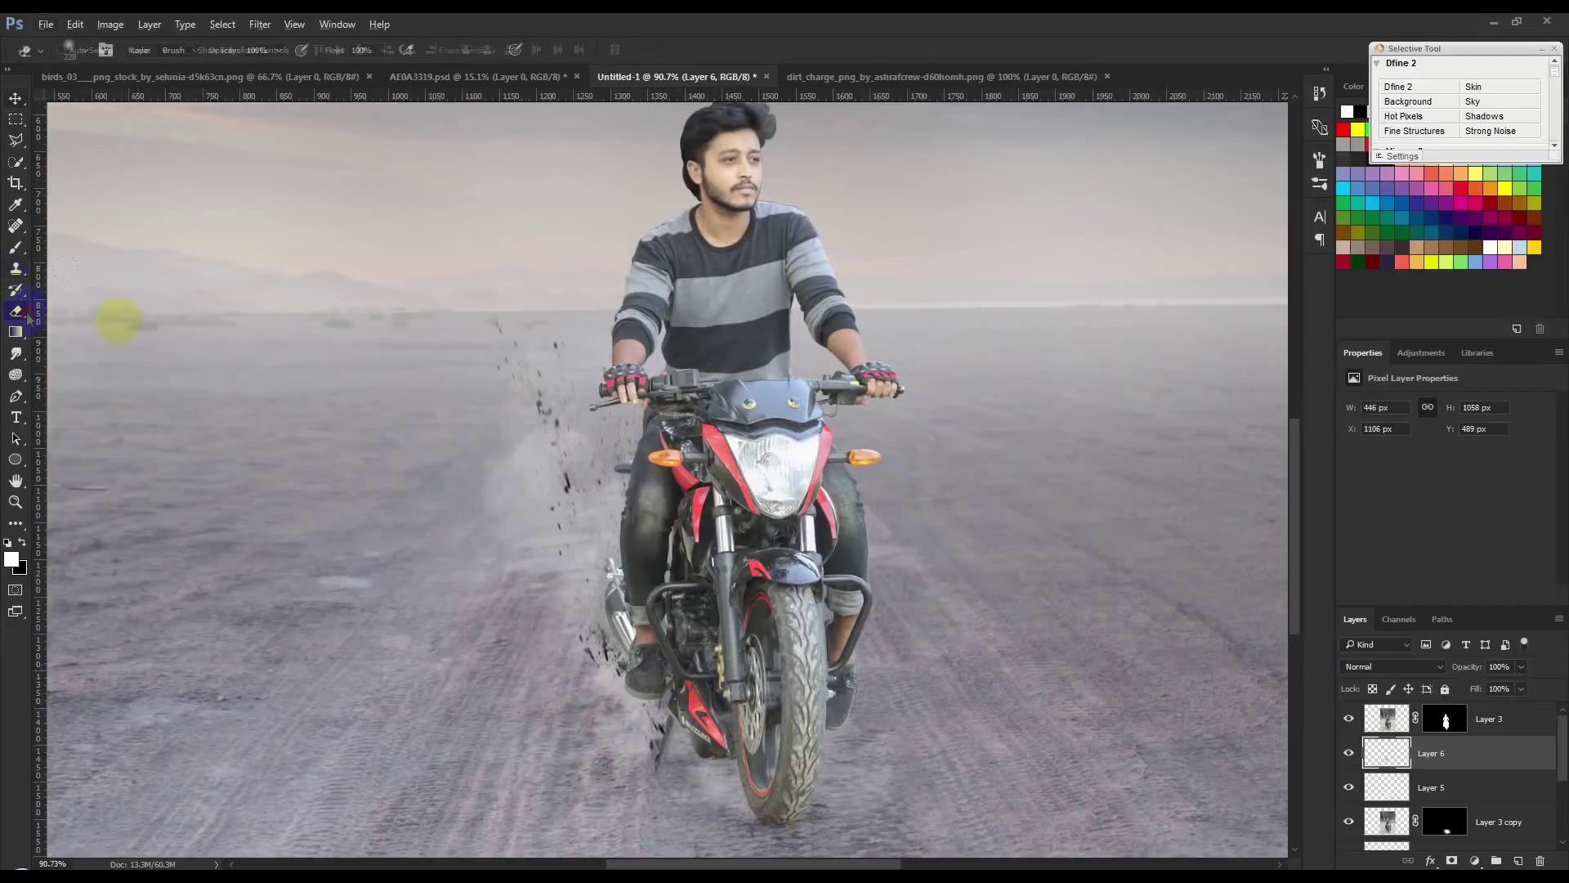
- Erase the stray blue and red marks near the wheel with a soft 250 px eraser
right_click(421, 588)
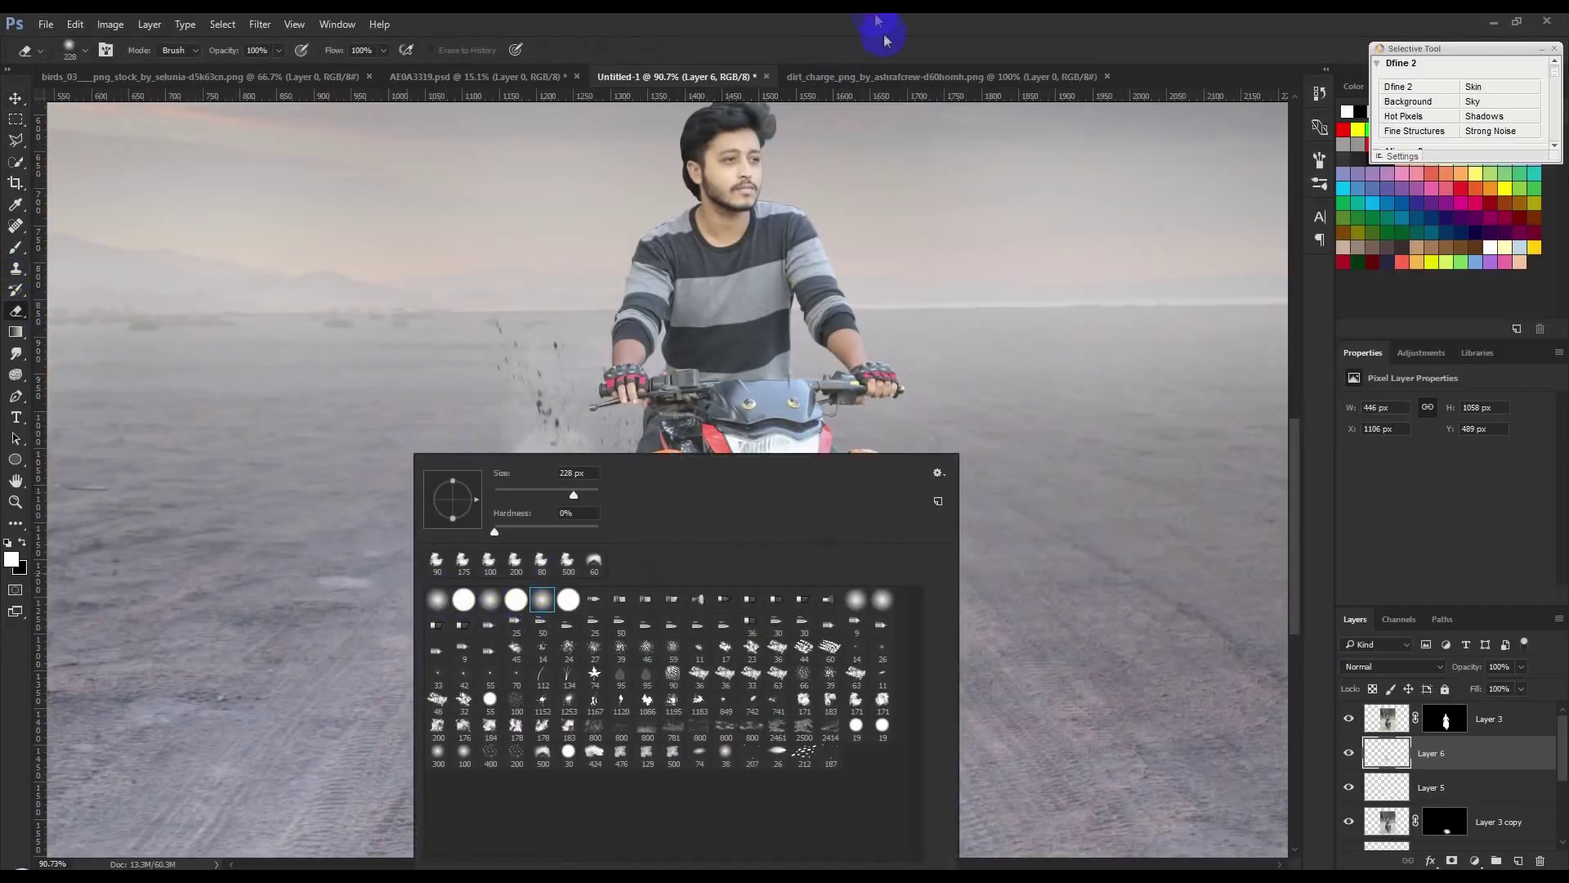
click(874, 27)
scroll(686, 472, down, 2)
click(658, 638)
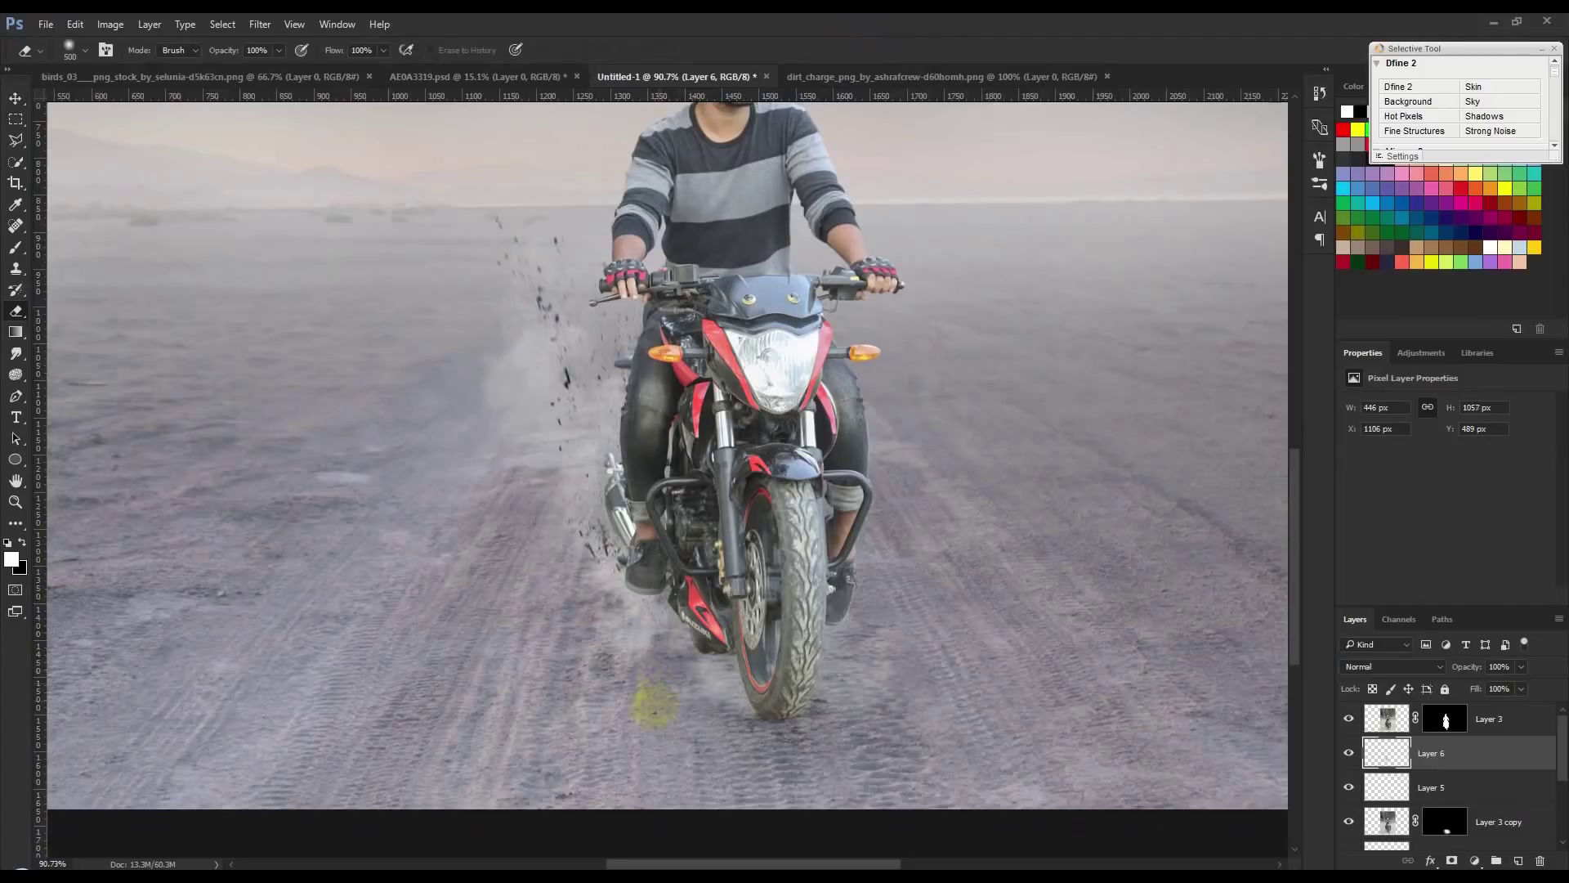
- Apply a Motion Blur of 5 px distance to the dirt particles
click(260, 24)
mouse_move(268, 212)
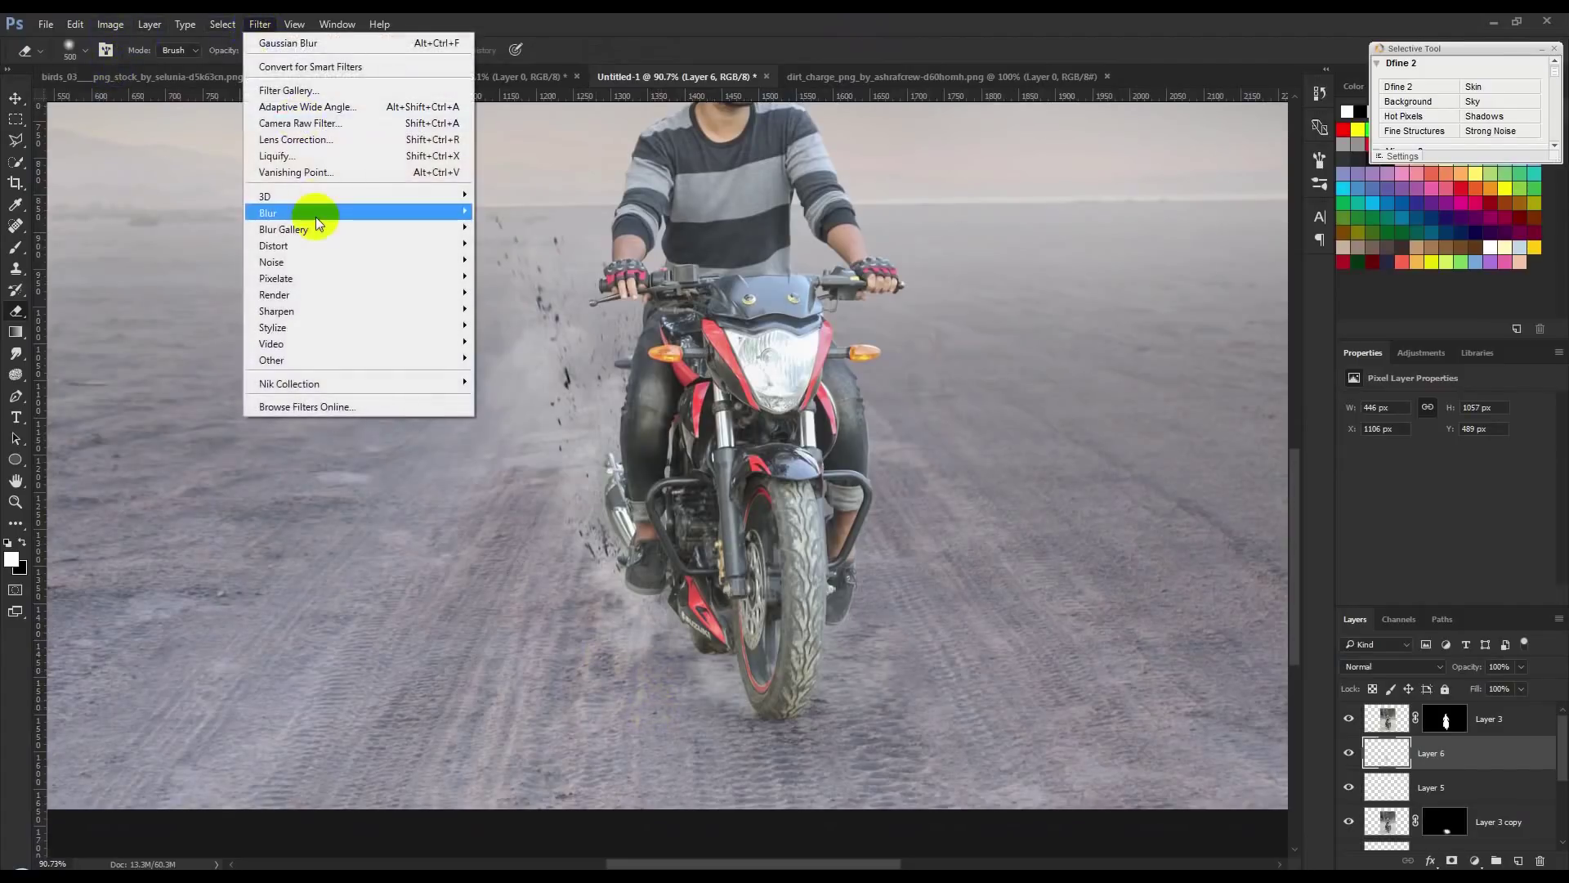
click(515, 311)
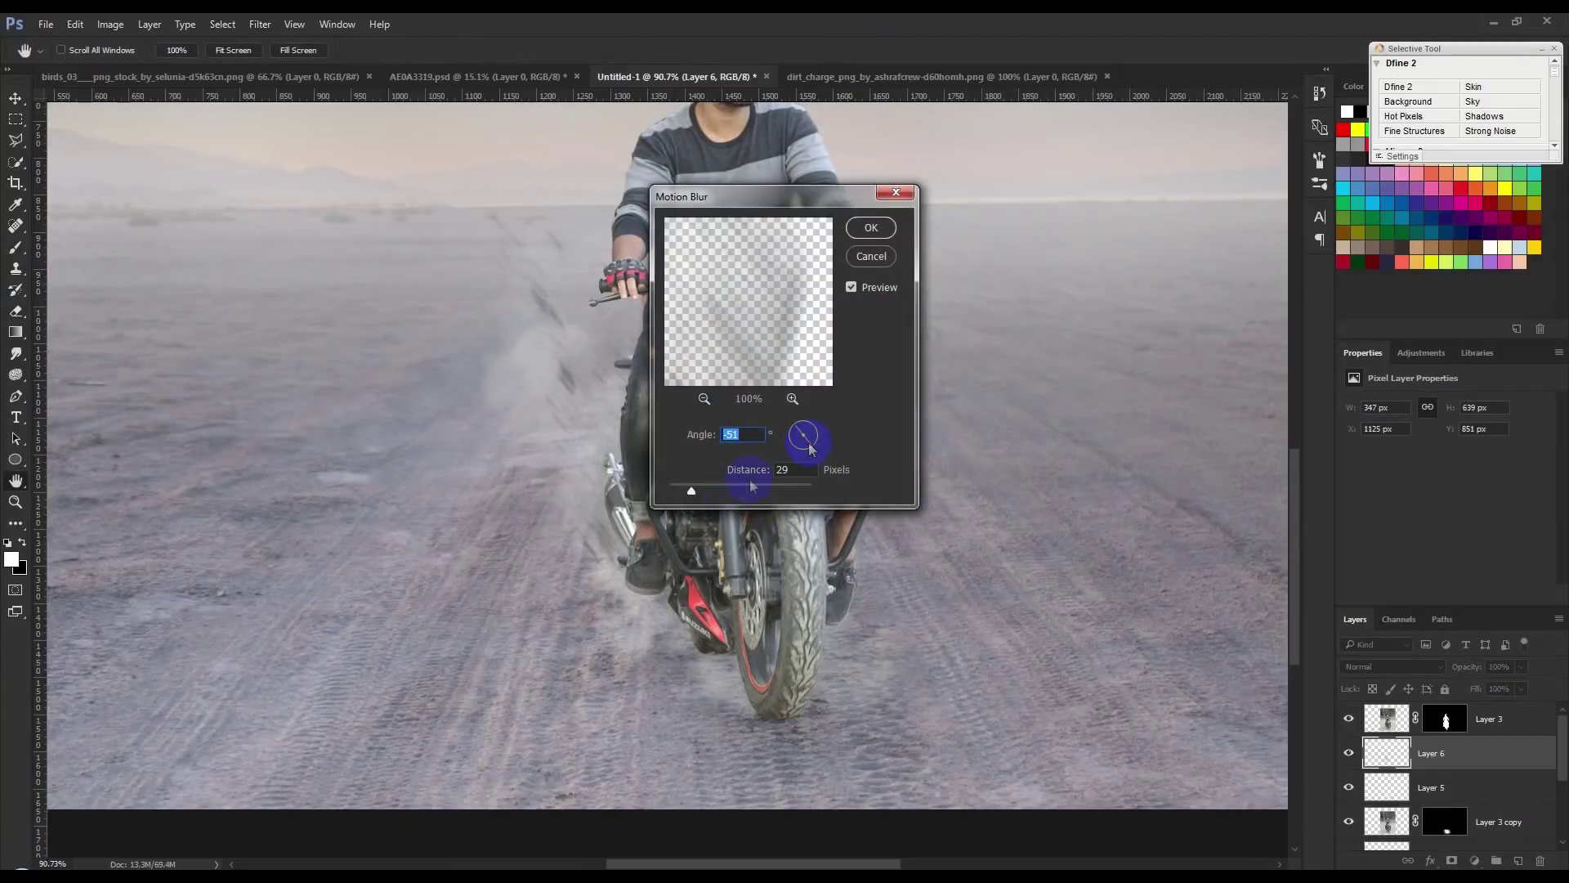
drag(707, 493, 683, 489)
drag(680, 488, 673, 490)
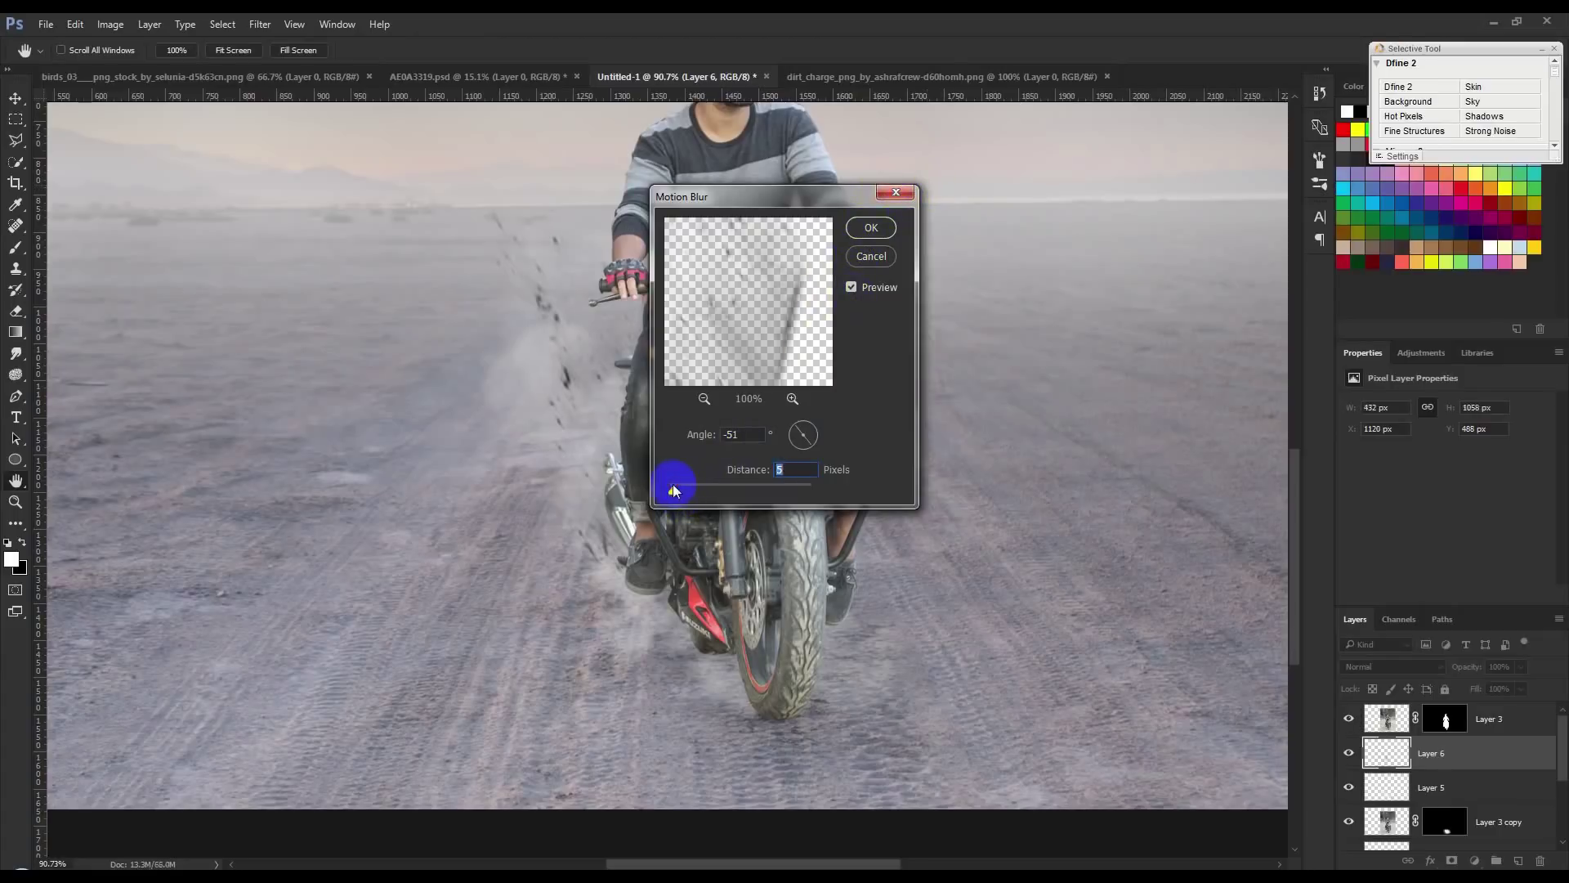
click(870, 228)
- Open a Curves adjustment for the dirt layer and move its window aside
key(e)
click(25, 104)
key(ctrl+m)
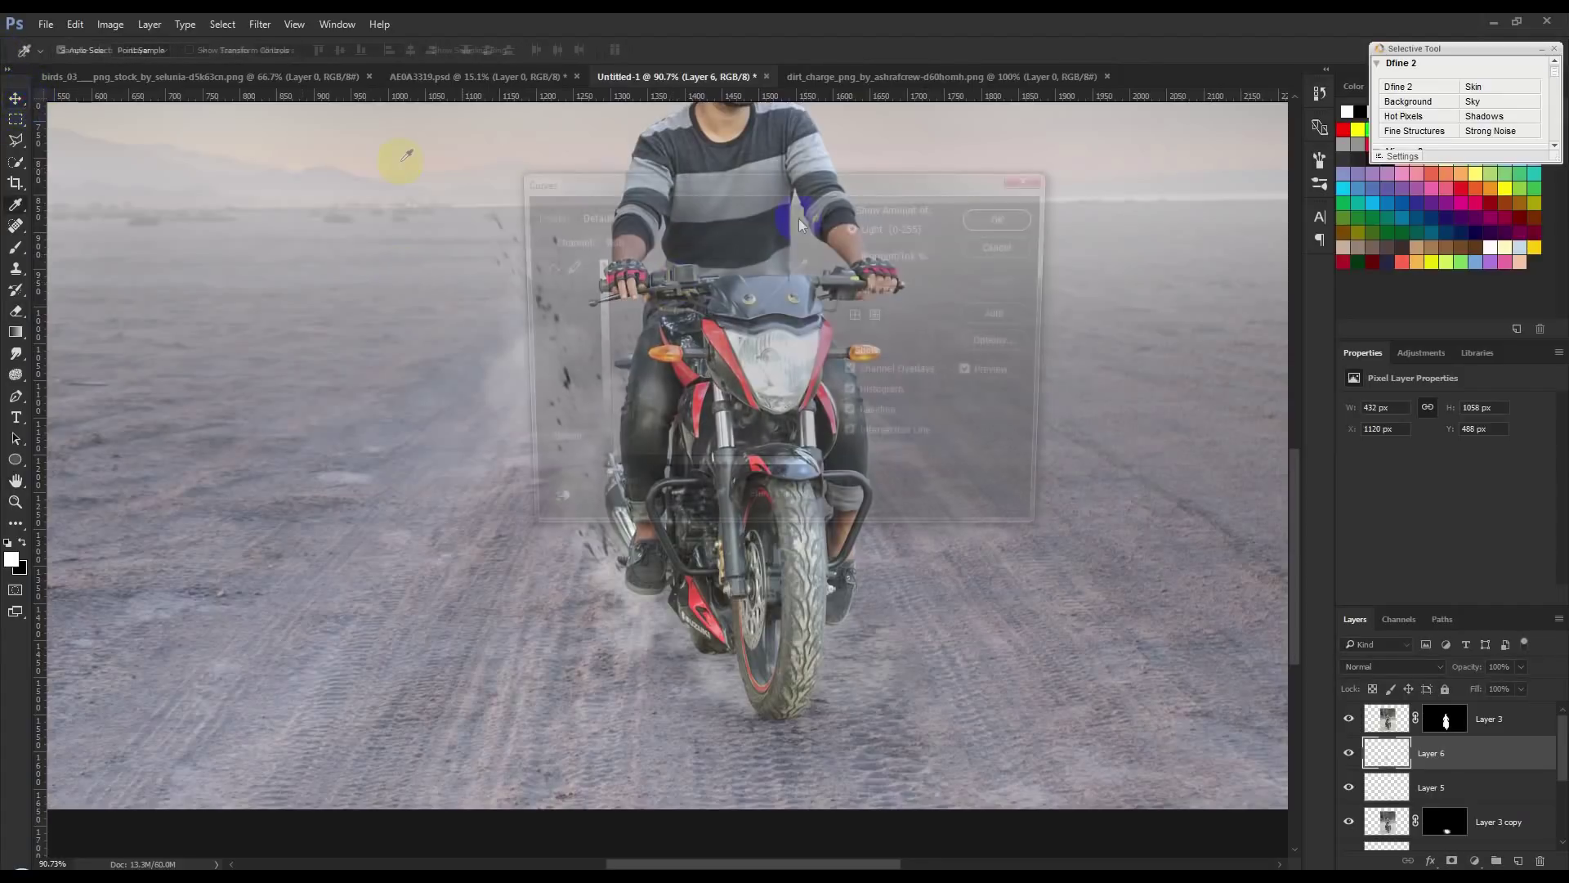
drag(784, 175, 1086, 181)
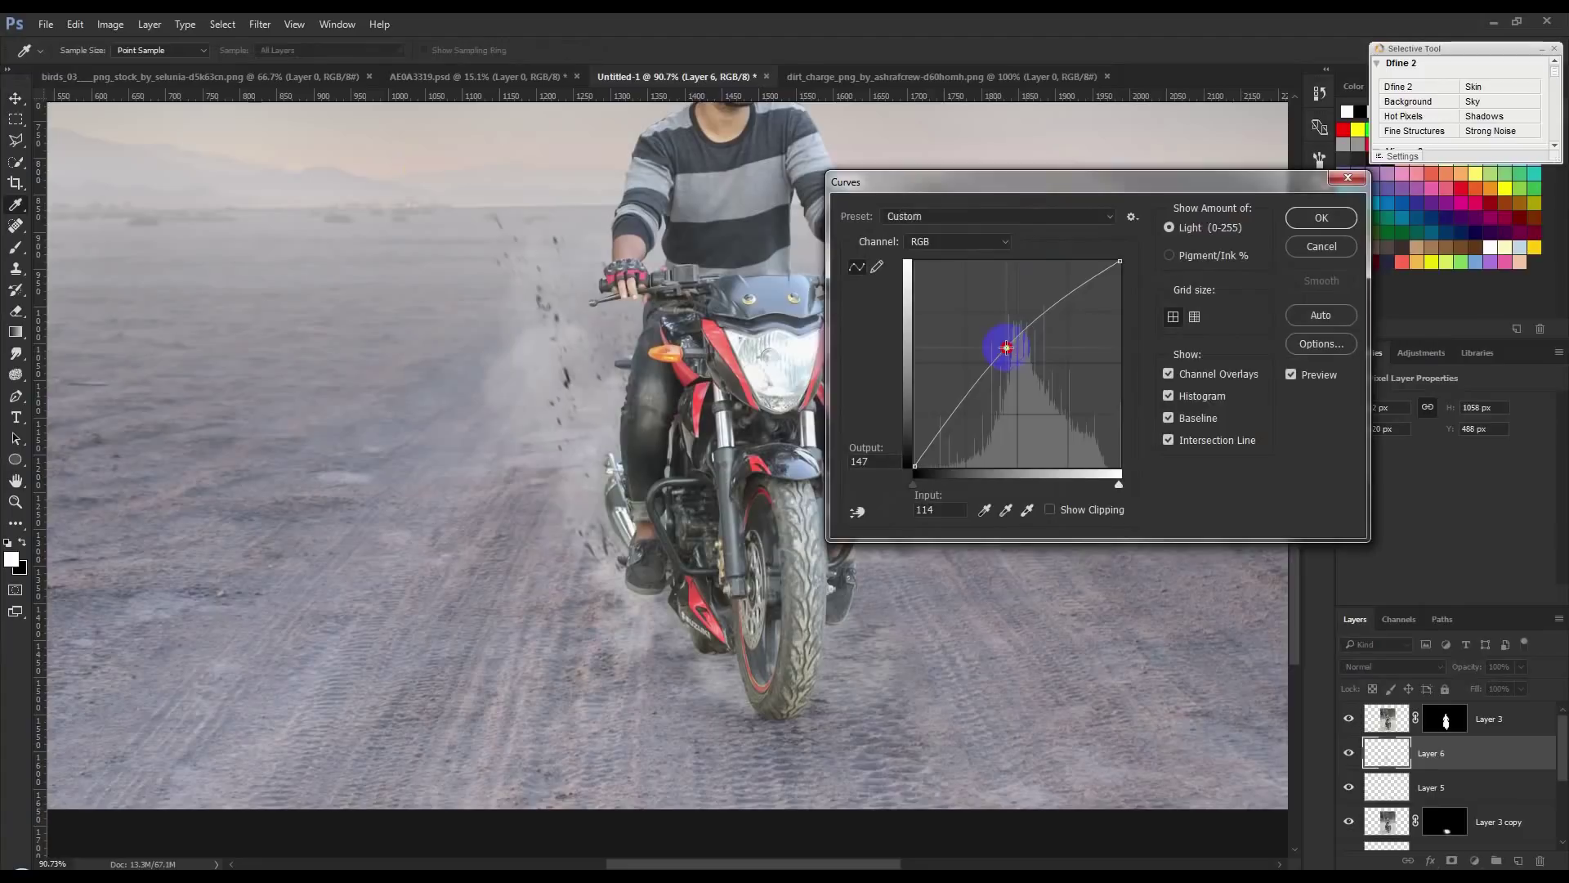
- Brighten the dirt with a 141/145 curve point, then move Layer 6 below Layer 5
click(1028, 350)
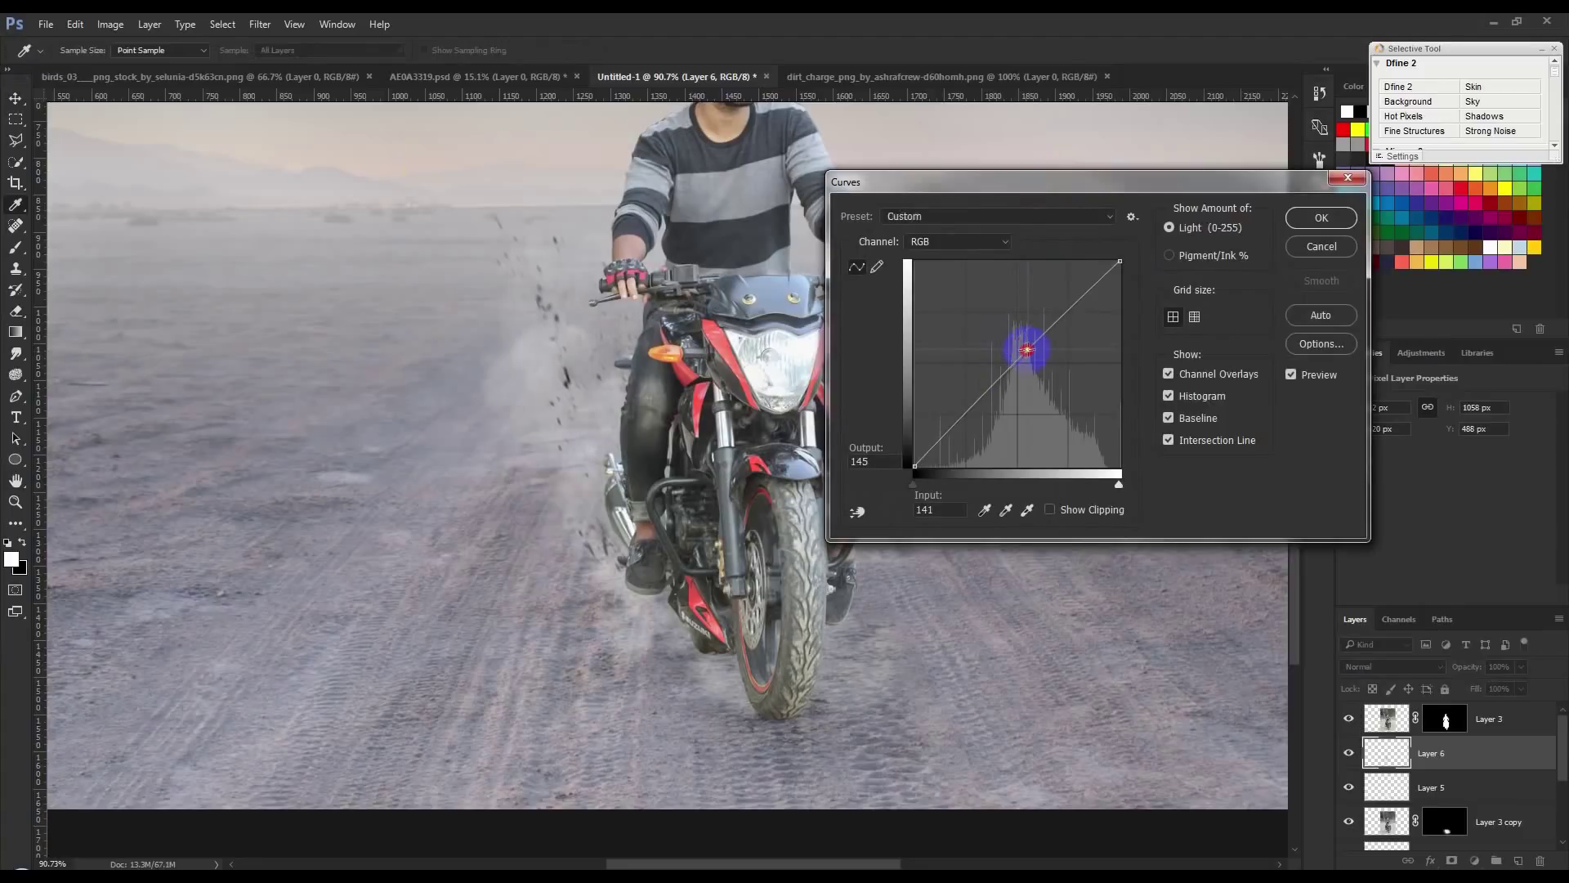
click(1322, 217)
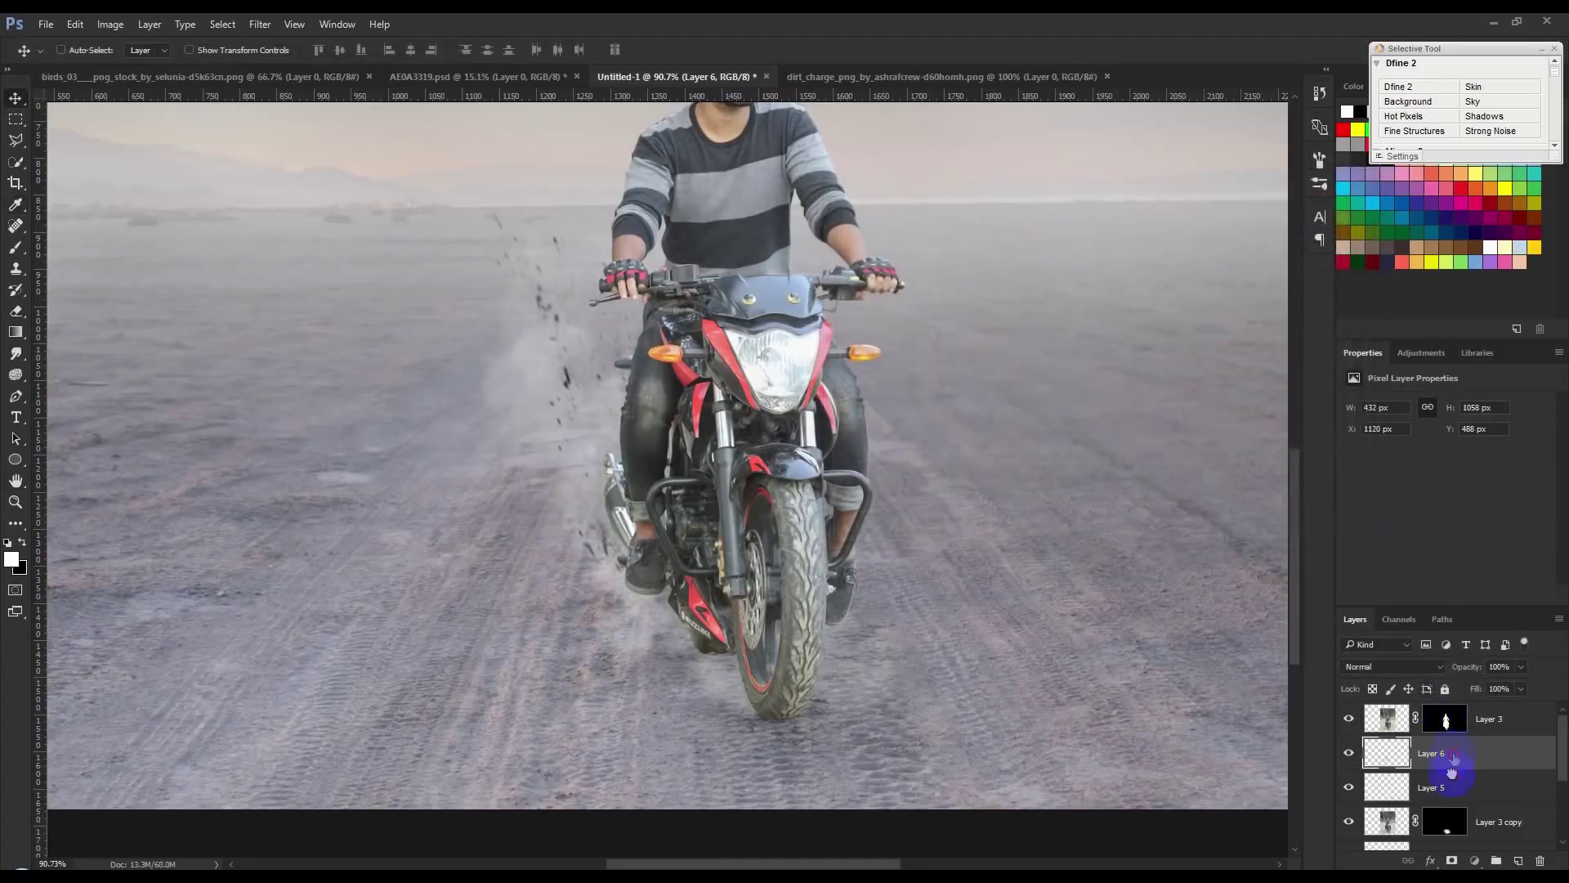
drag(1443, 753, 1443, 796)
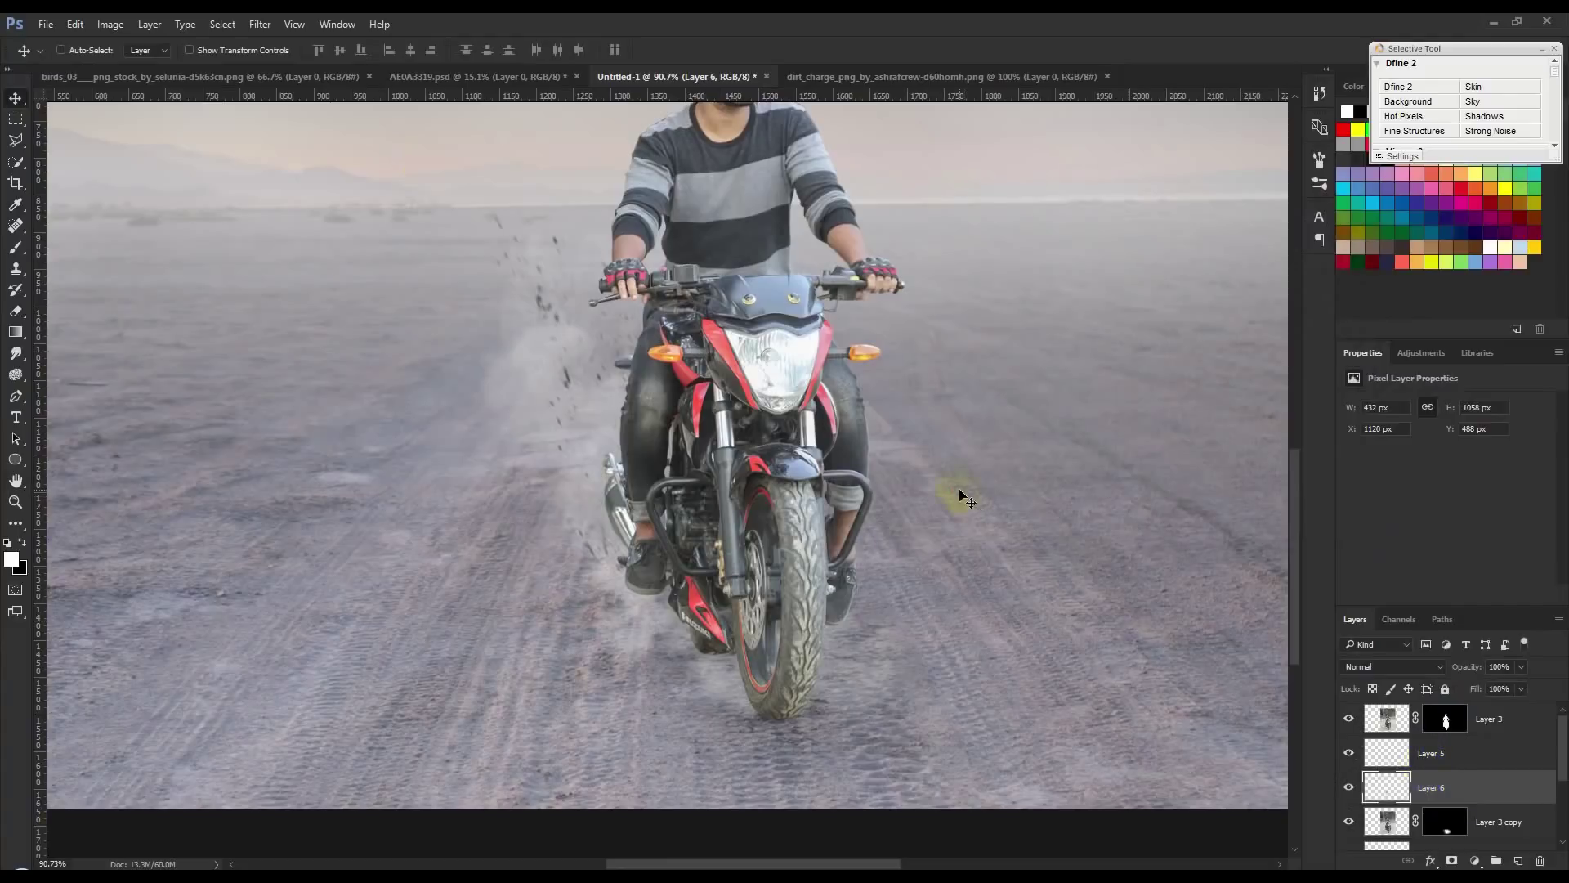
key(ctrl+0)
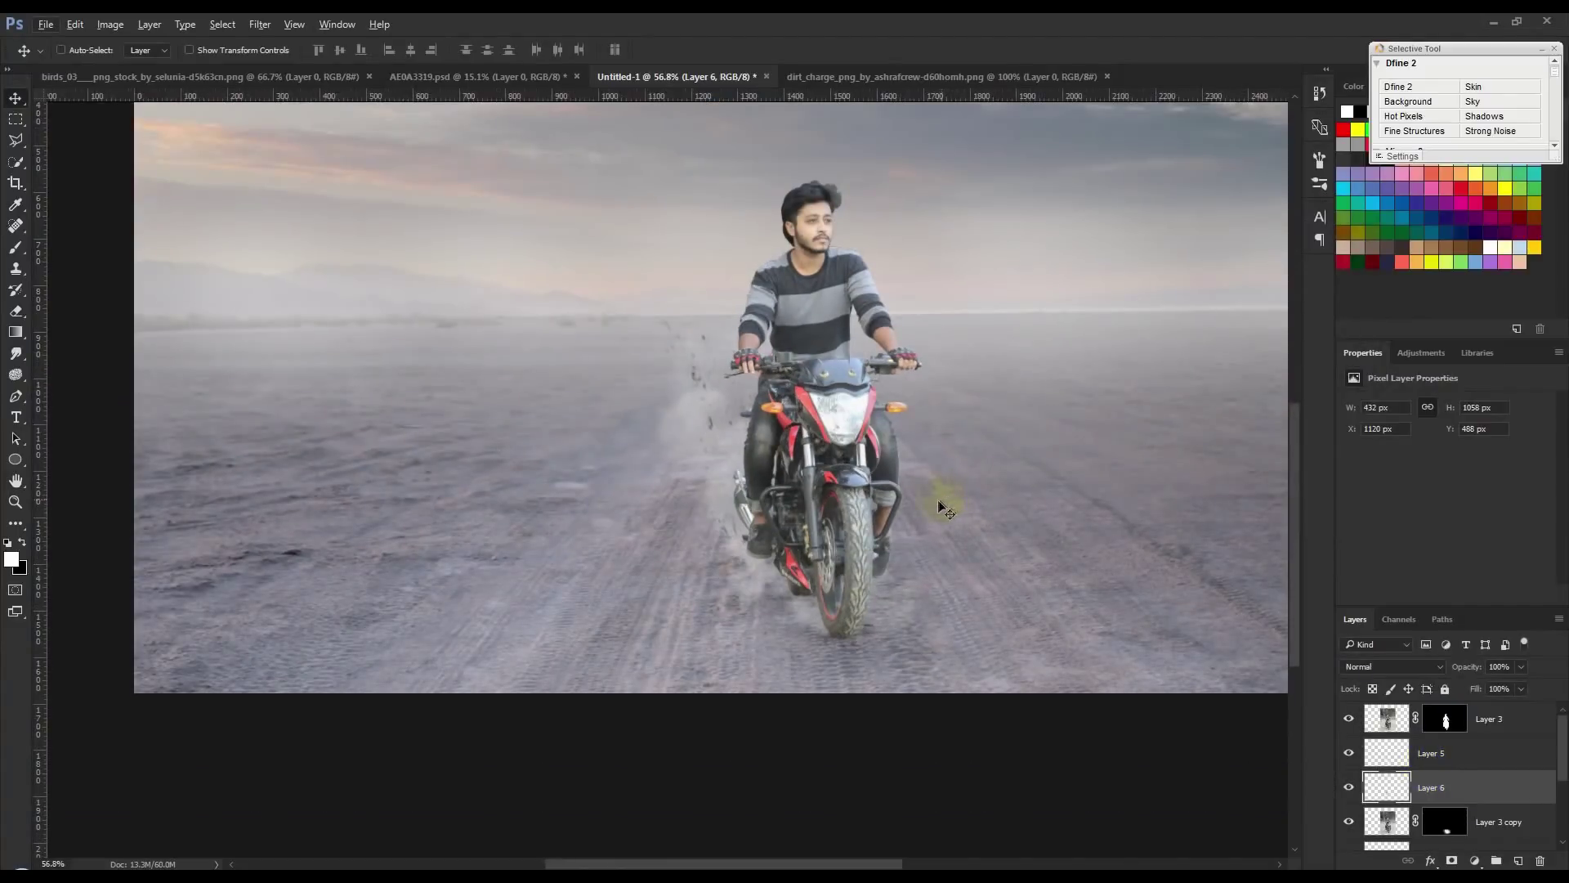
click(1458, 760)
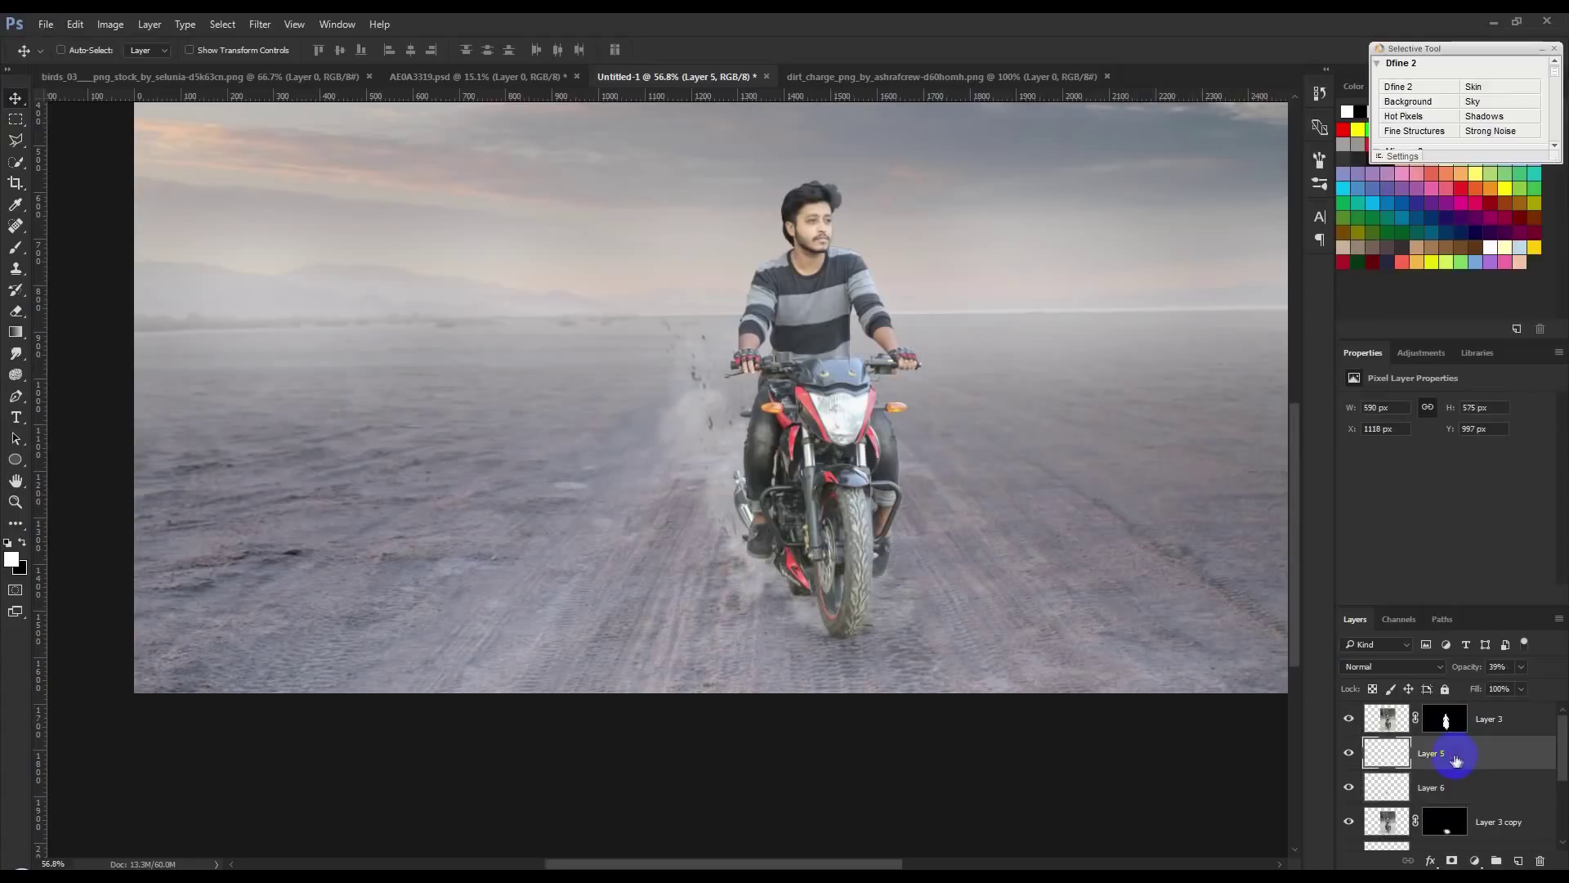
- Duplicate Layer 5, enlarge it ~176%, rotate it 9.5° and distort it to hug the bike
key(ctrl+j)
key(ctrl+t)
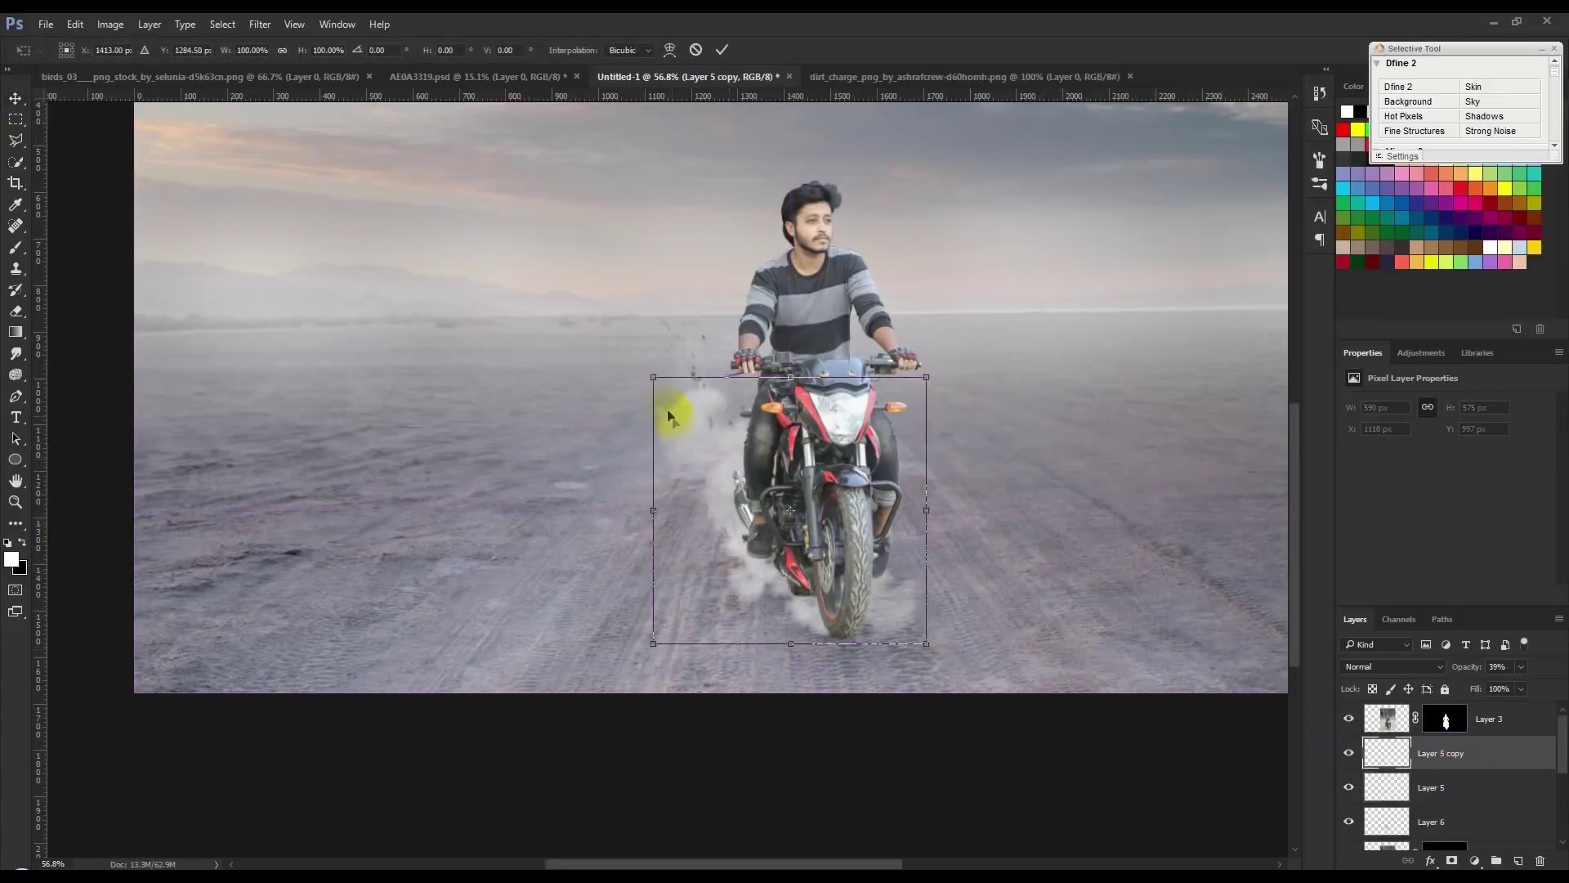
drag(653, 378, 449, 175)
drag(568, 343, 642, 319)
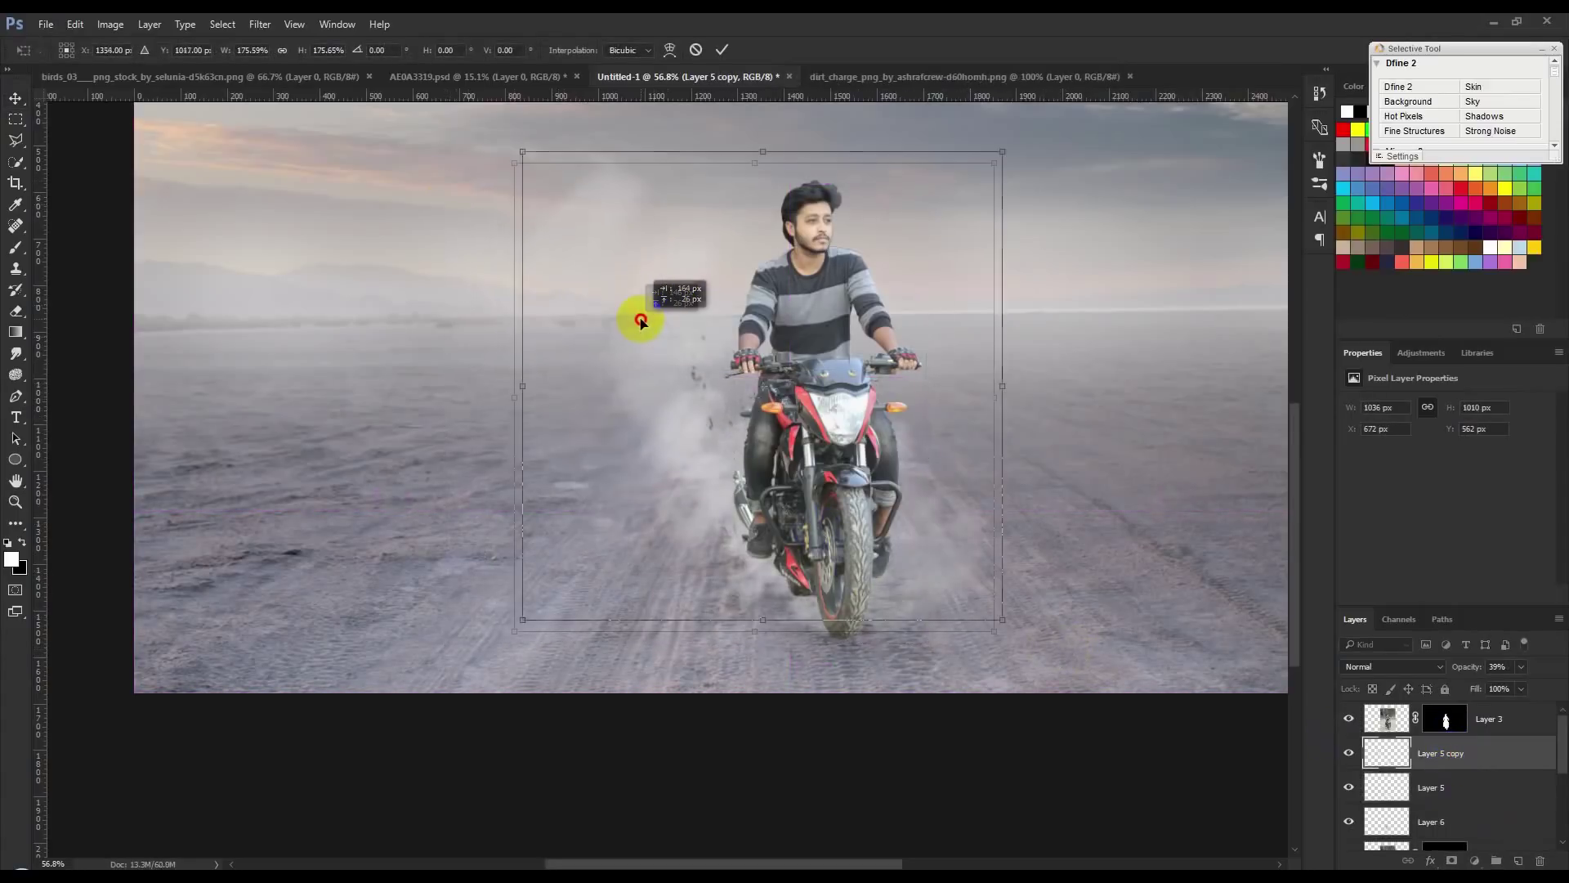
drag(1017, 482, 1254, 535)
drag(822, 330, 812, 330)
scroll(678, 325, down, 2)
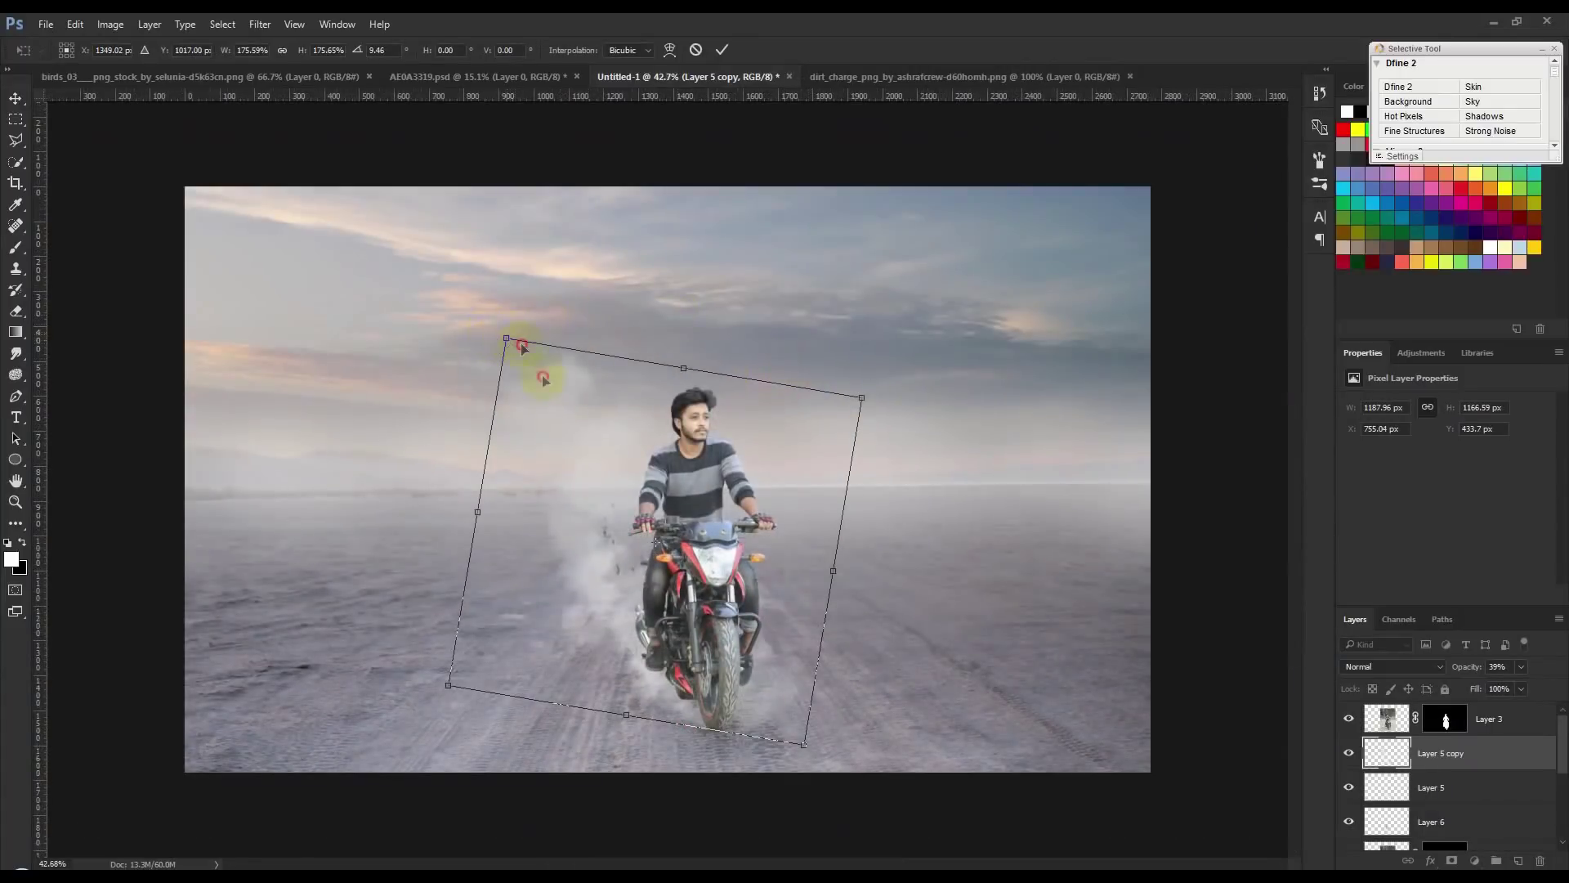
drag(506, 338, 623, 408)
drag(654, 533, 666, 546)
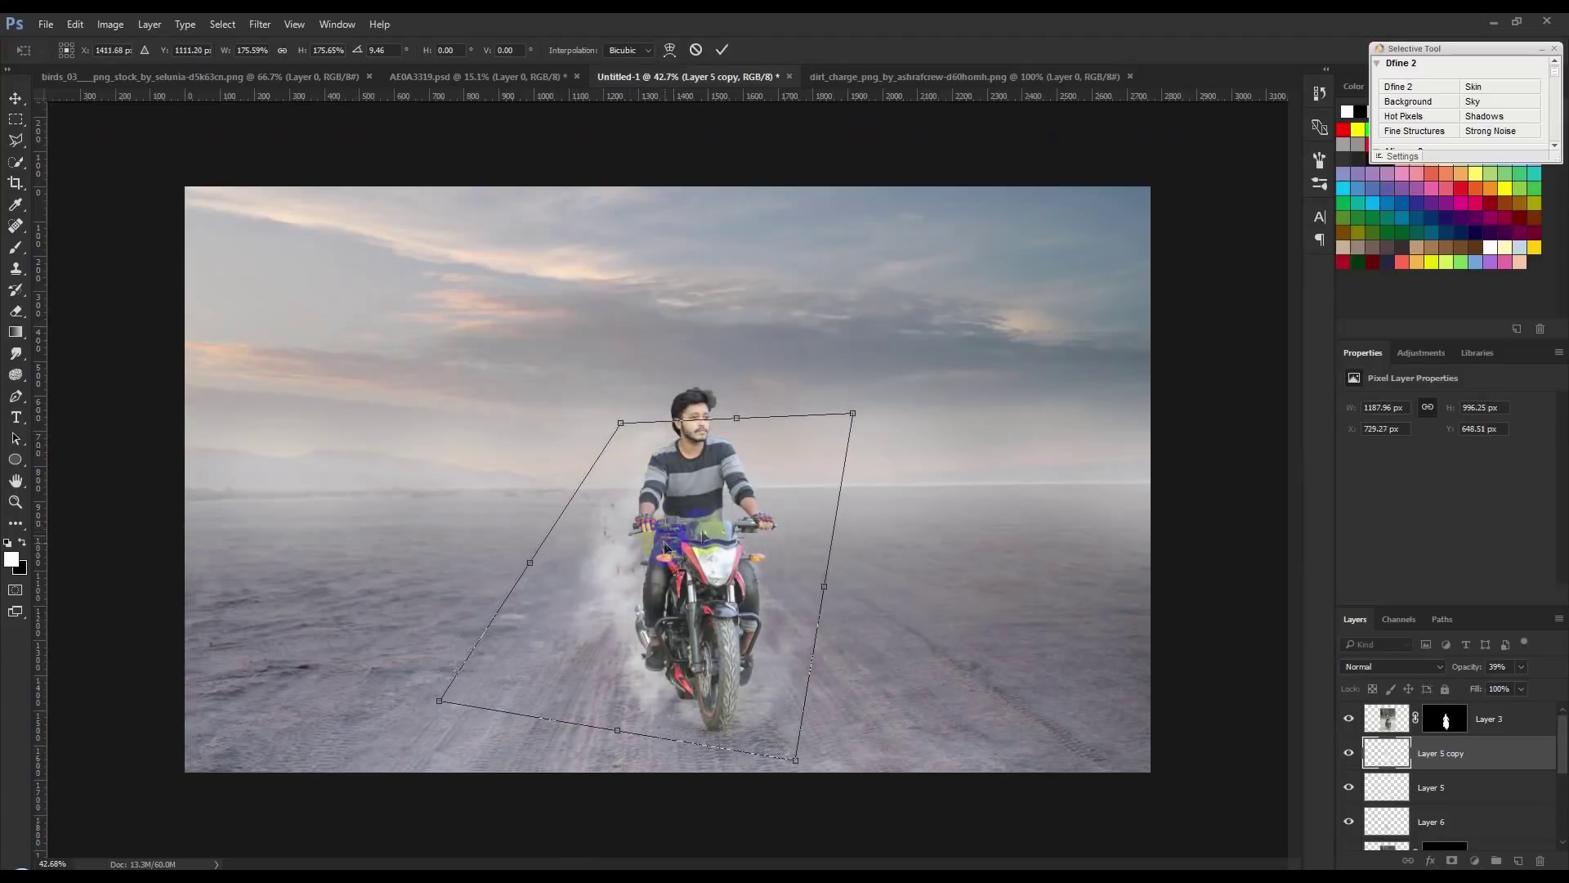
key(Return)
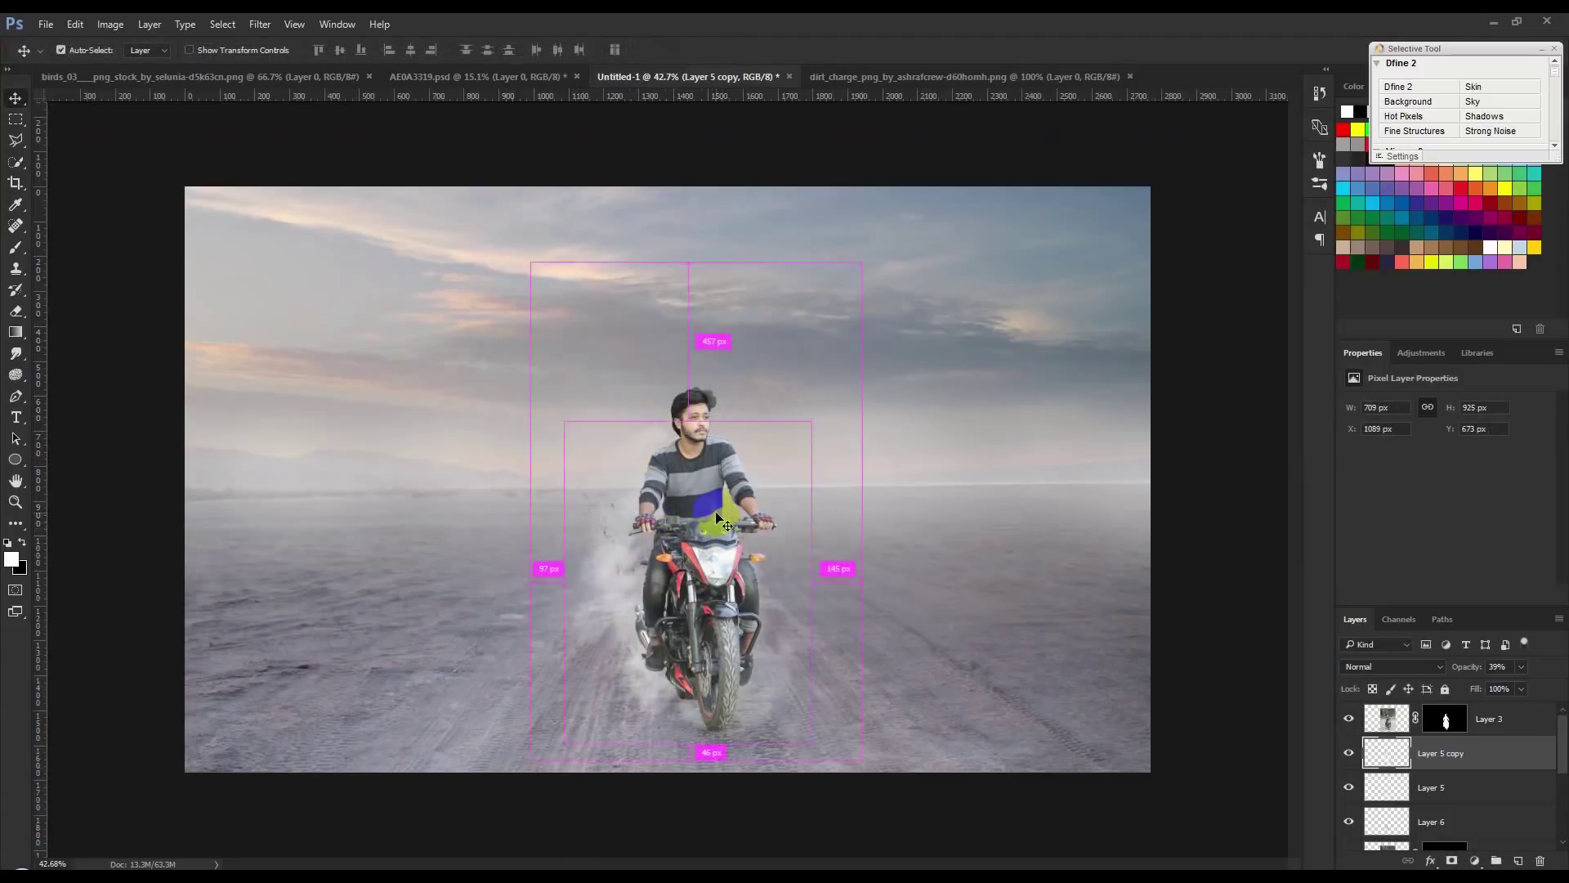
- Apply Curves to the smoke copy, lifting the black point and lowering the white point to 221/188
key(ctrl+m)
mouse_move(914, 467)
mouse_down()
mouse_move(890, 450)
mouse_move(947, 484)
mouse_up()
drag(1120, 264, 1093, 315)
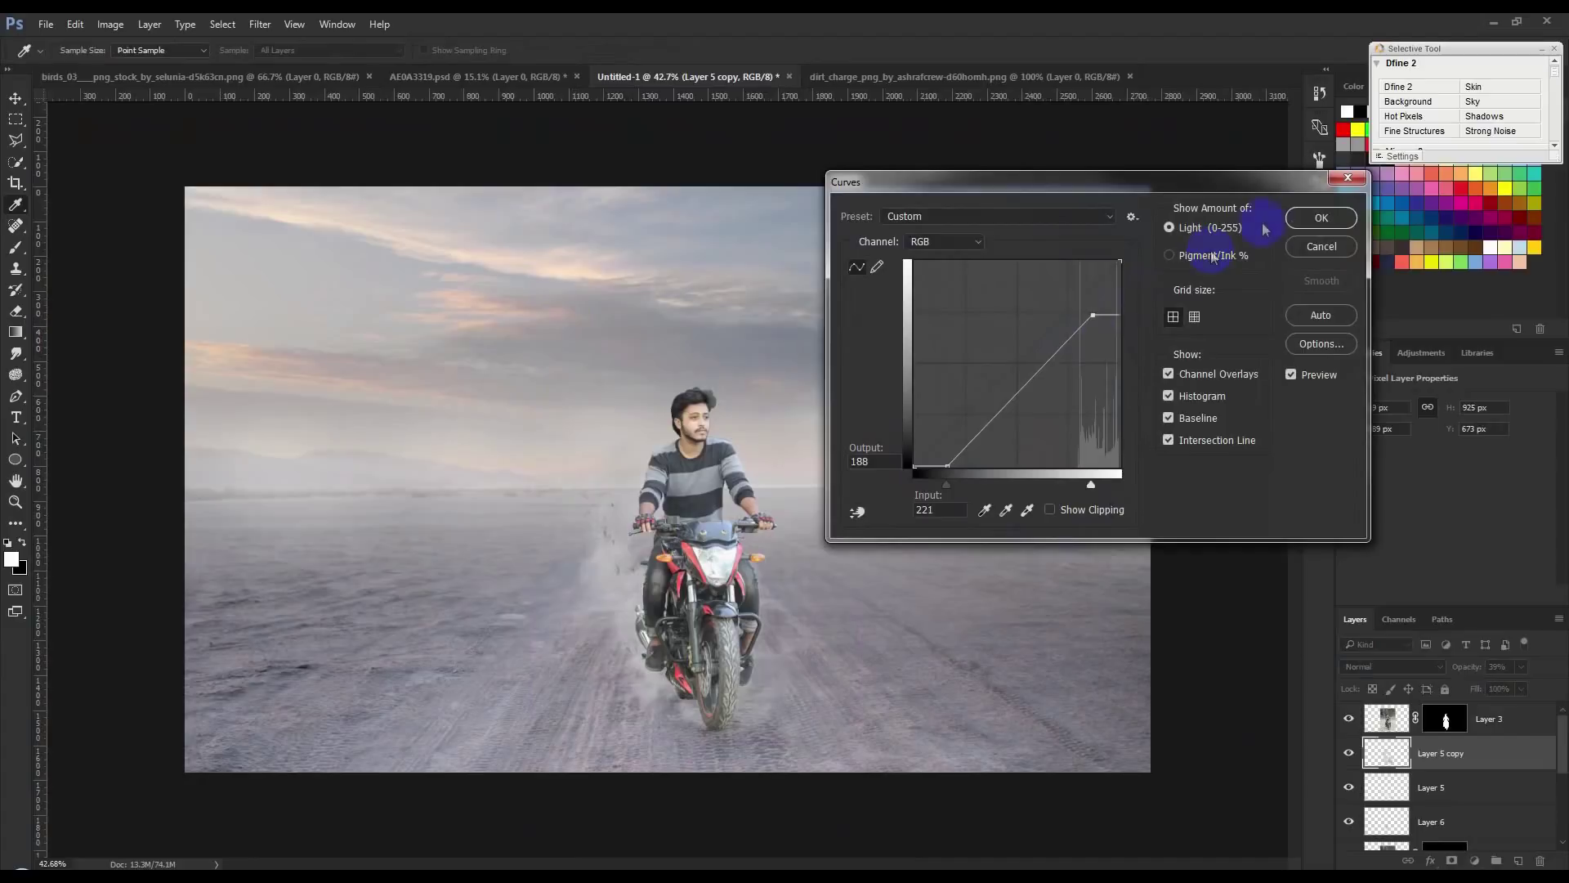
click(1322, 218)
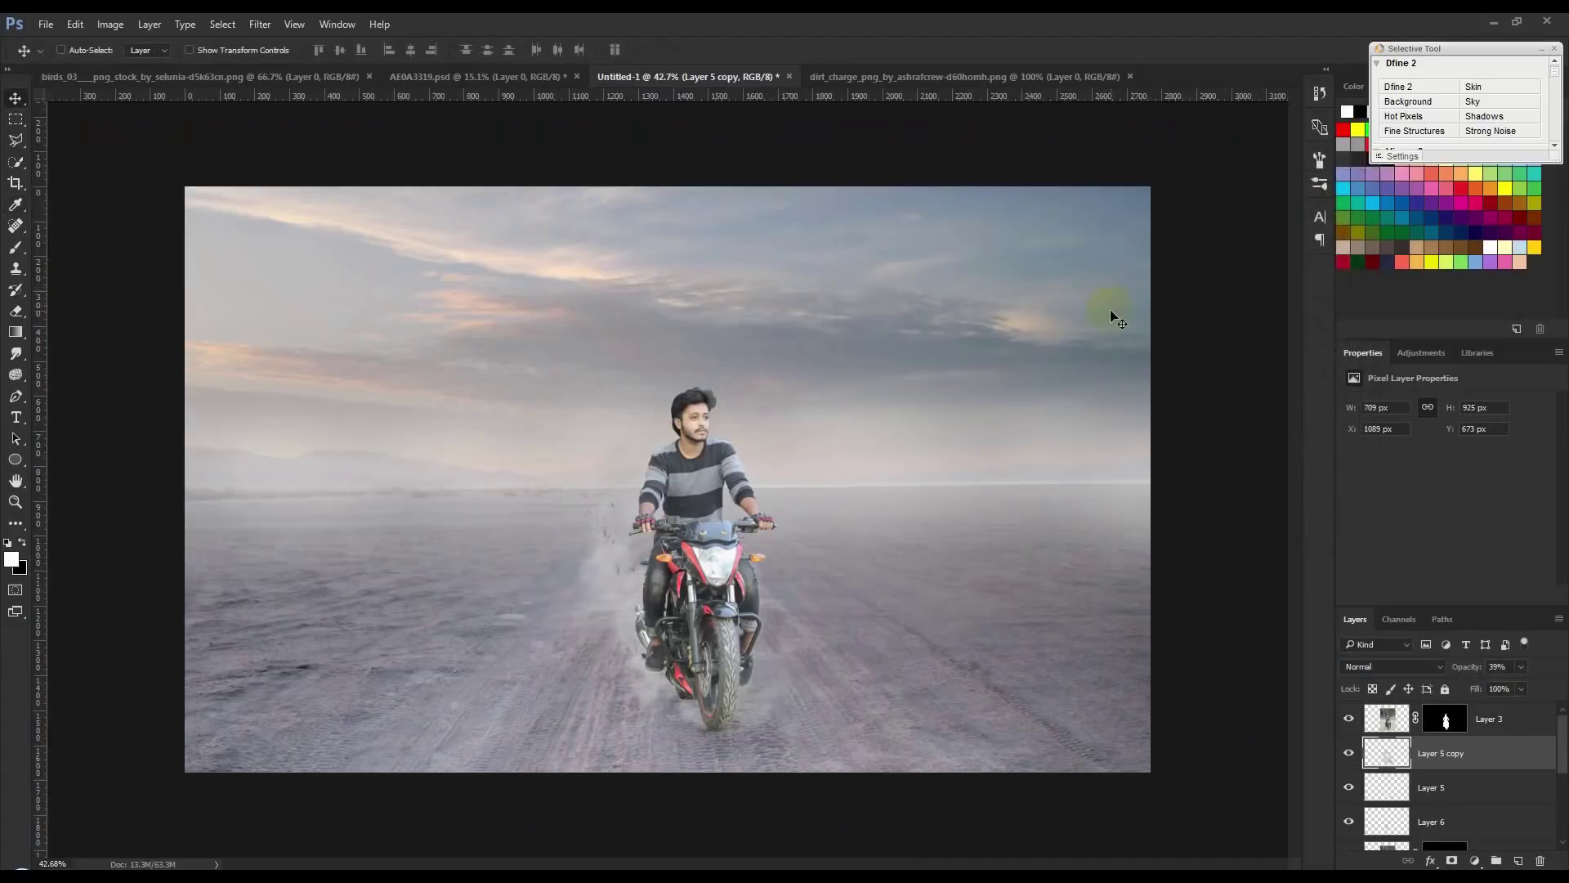
- Apply a Vibrance adjustment to Layer 3 to mute the rider and motorbike colours
scroll(855, 502, up, 1)
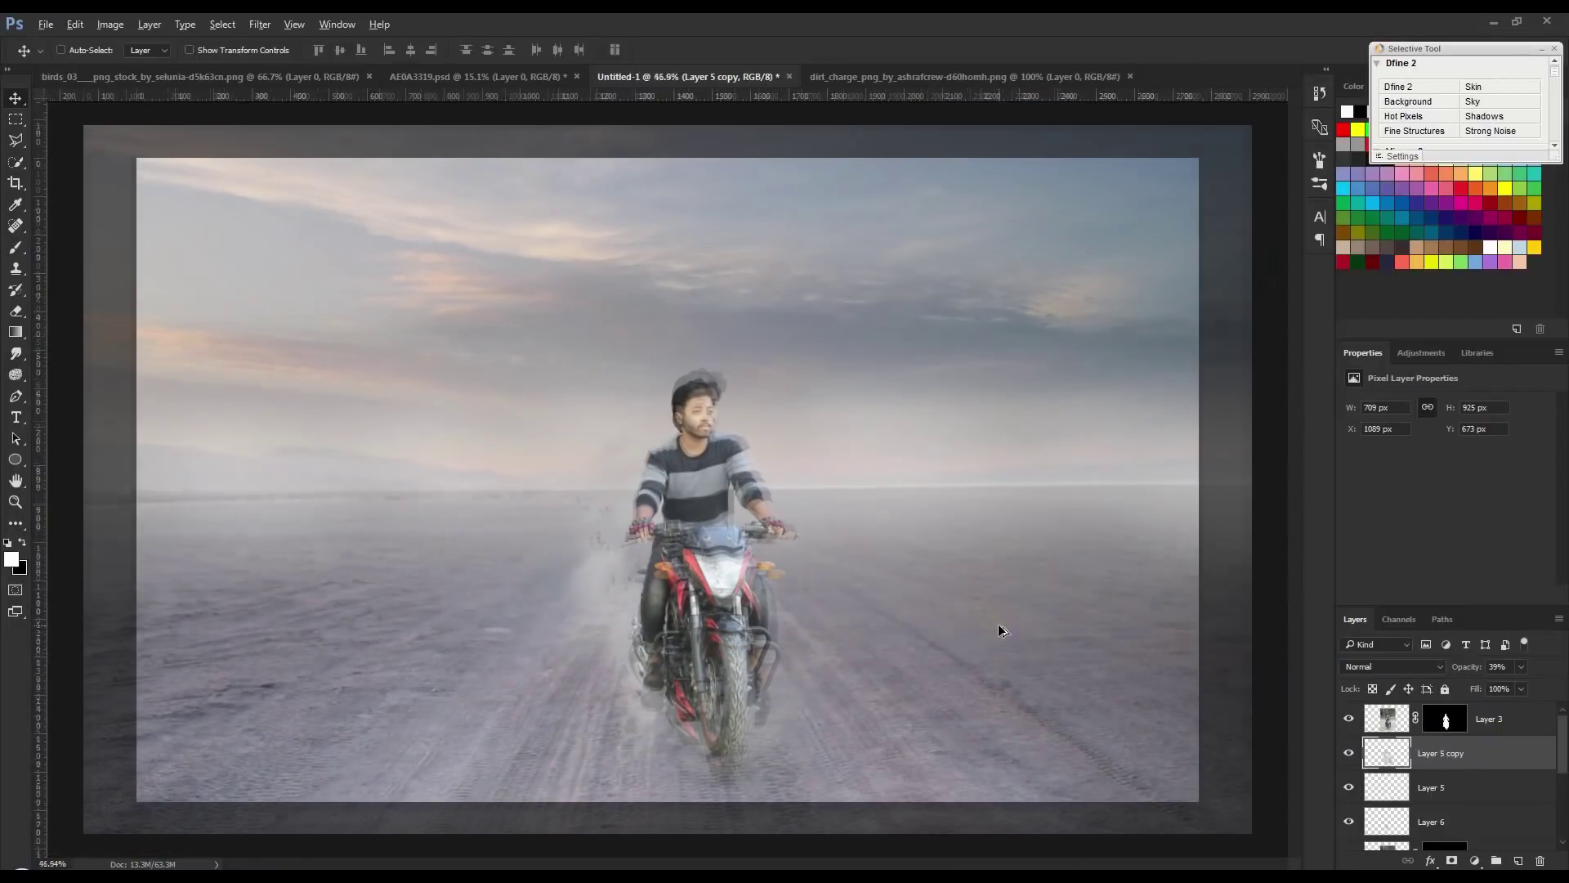
scroll(998, 630, up, 1)
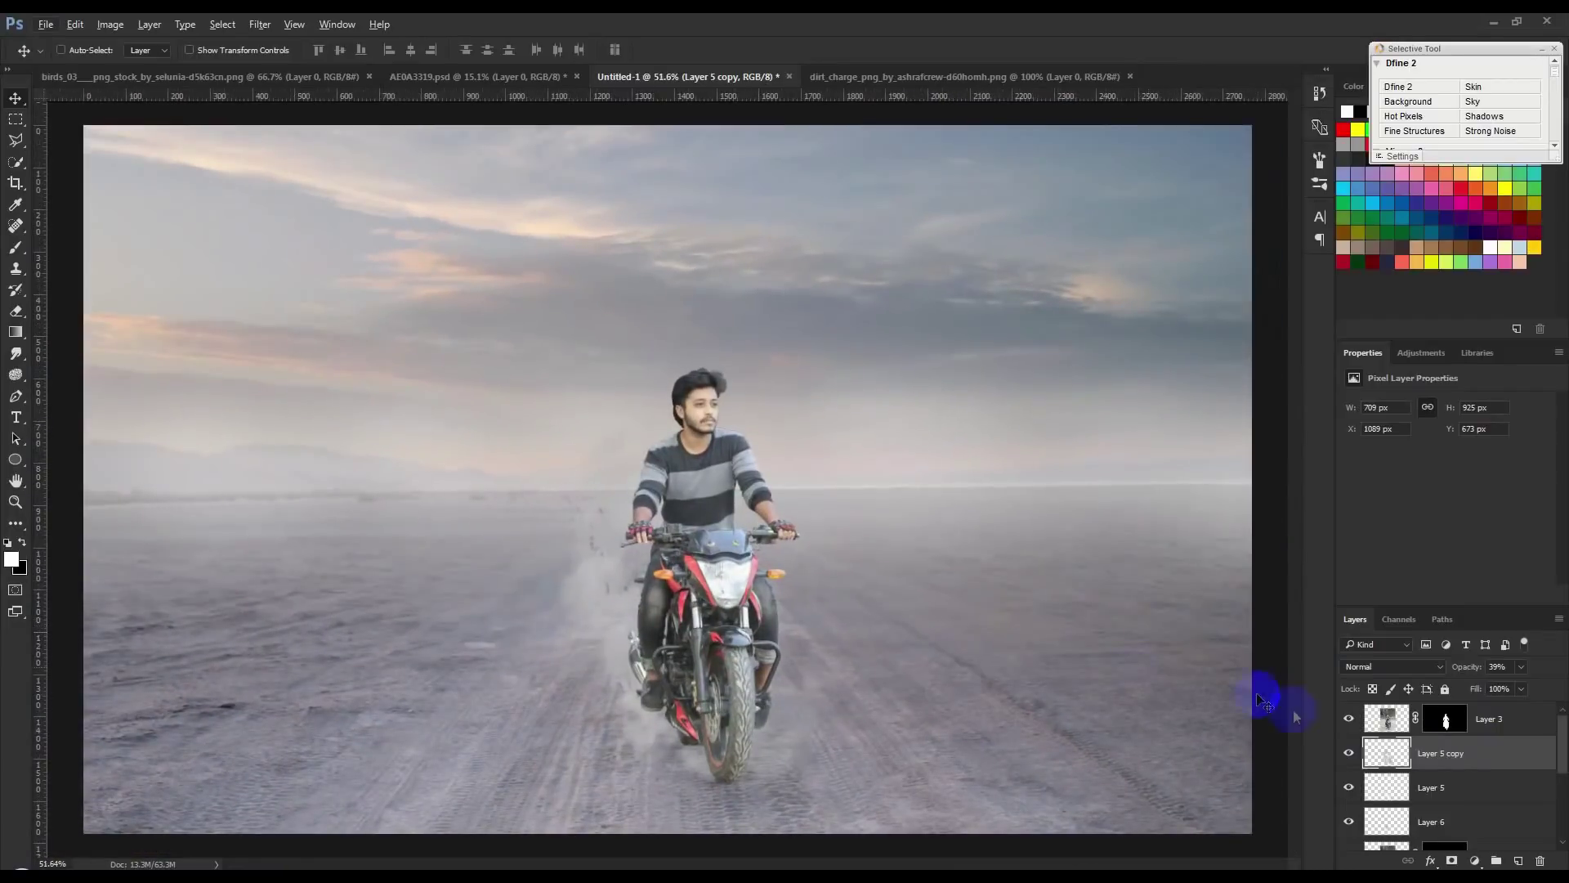
click(1510, 732)
click(115, 27)
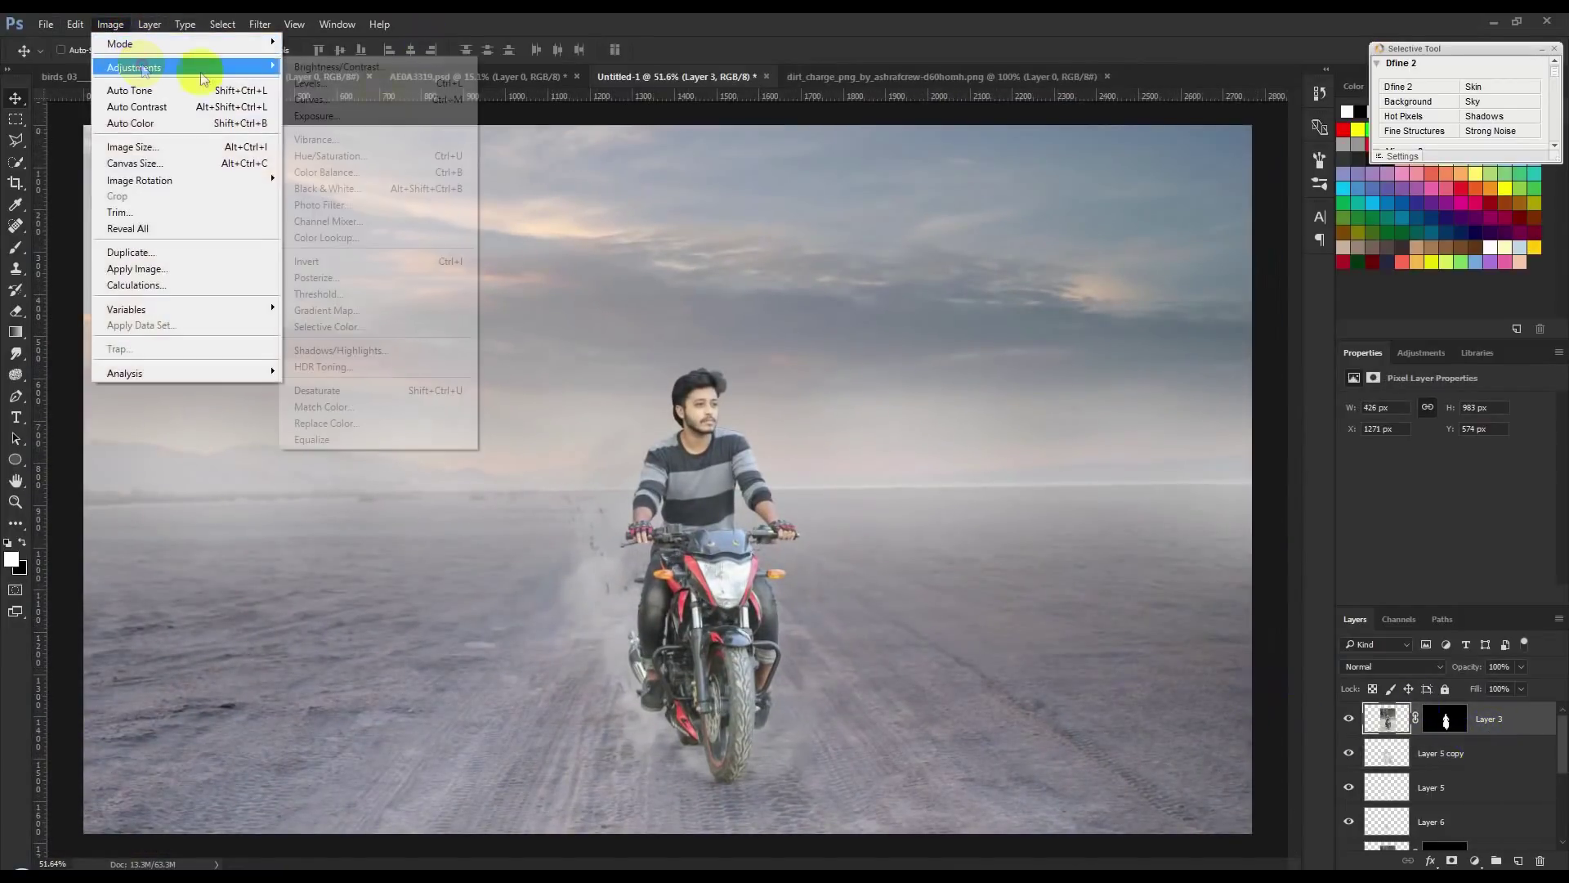
click(375, 133)
mouse_move(777, 270)
mouse_down()
mouse_move(992, 248)
mouse_move(973, 301)
mouse_up()
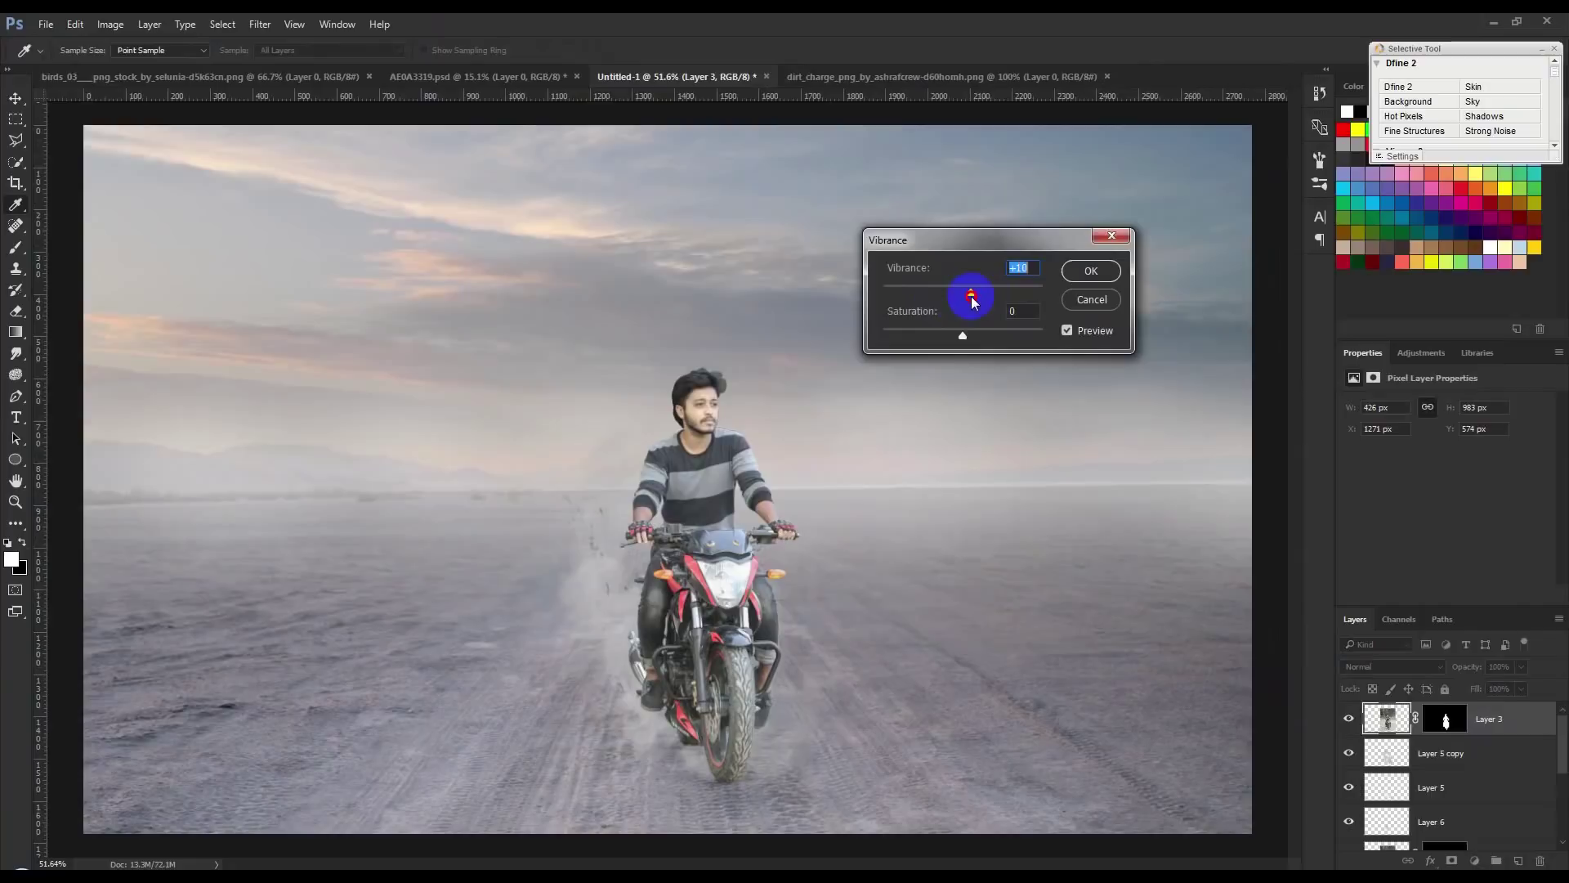
click(1091, 271)
scroll(805, 519, up, 1)
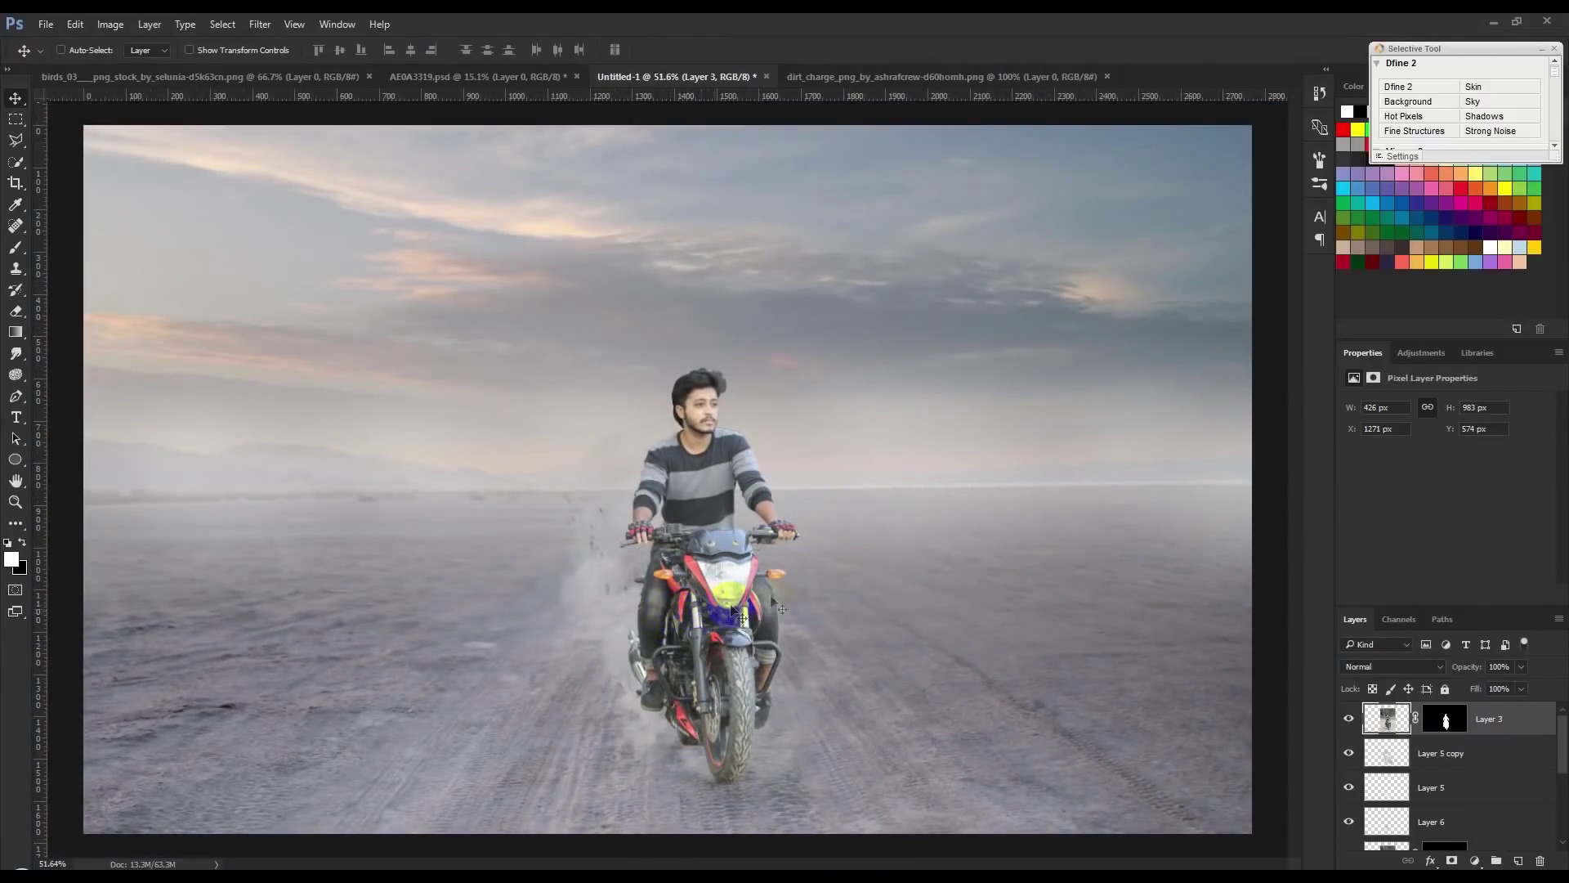
scroll(1405, 784, down, 1)
scroll(1405, 785, down, 1)
scroll(1406, 785, down, 1)
scroll(1405, 785, down, 1)
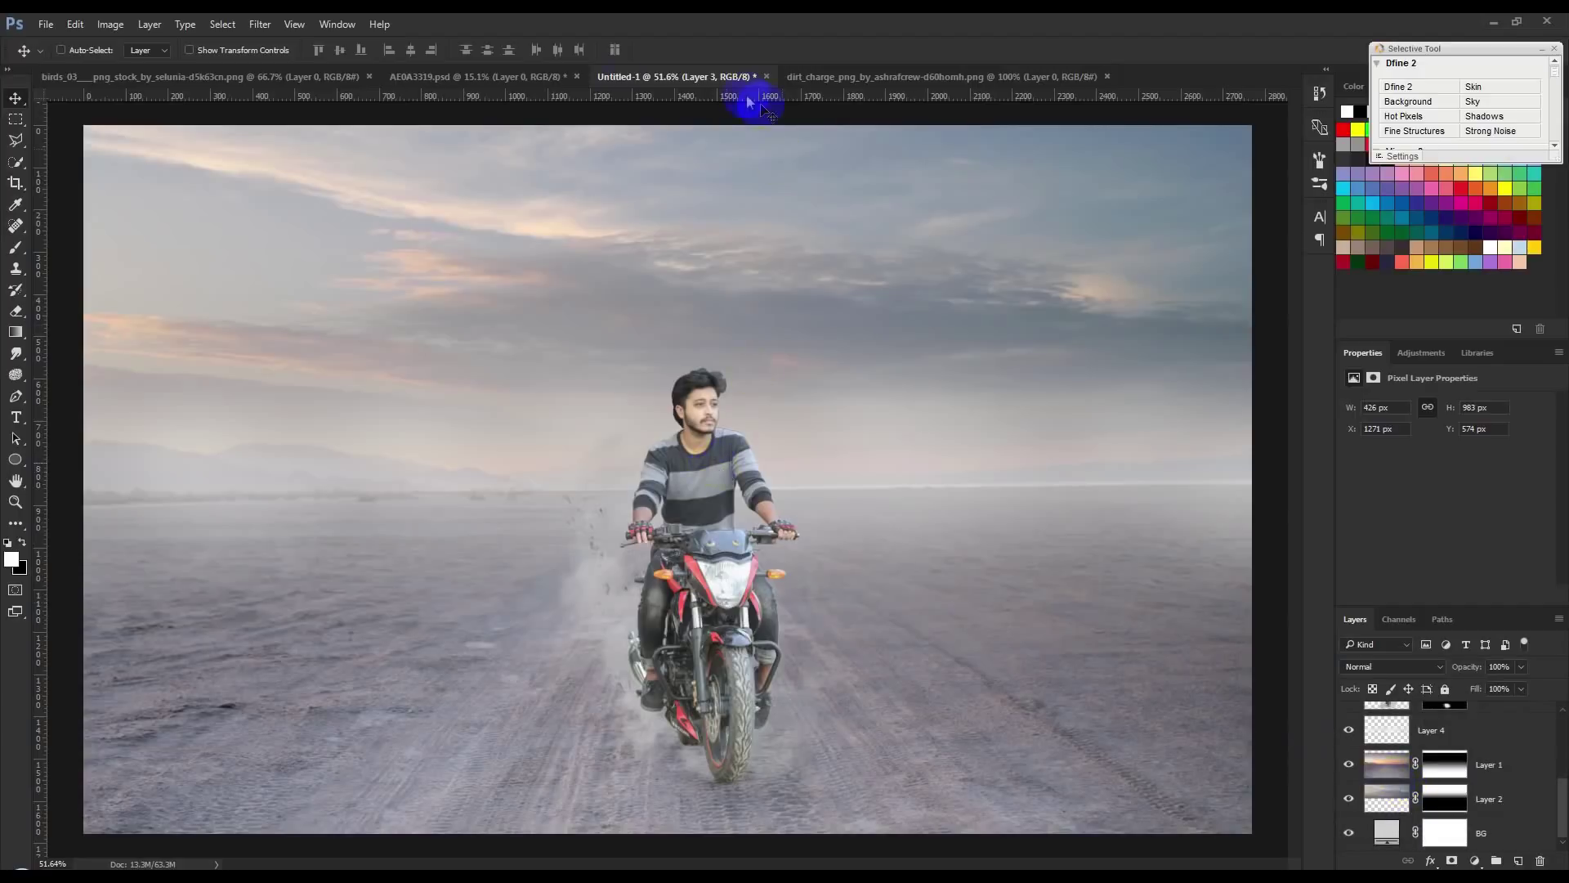
- Bring the birds layer from dirt_charge into Untitled-1, close that image, and place Layer 7 above Layer 1
click(200, 76)
mouse_move(297, 118)
mouse_down()
mouse_move(896, 160)
mouse_move(900, 308)
mouse_up()
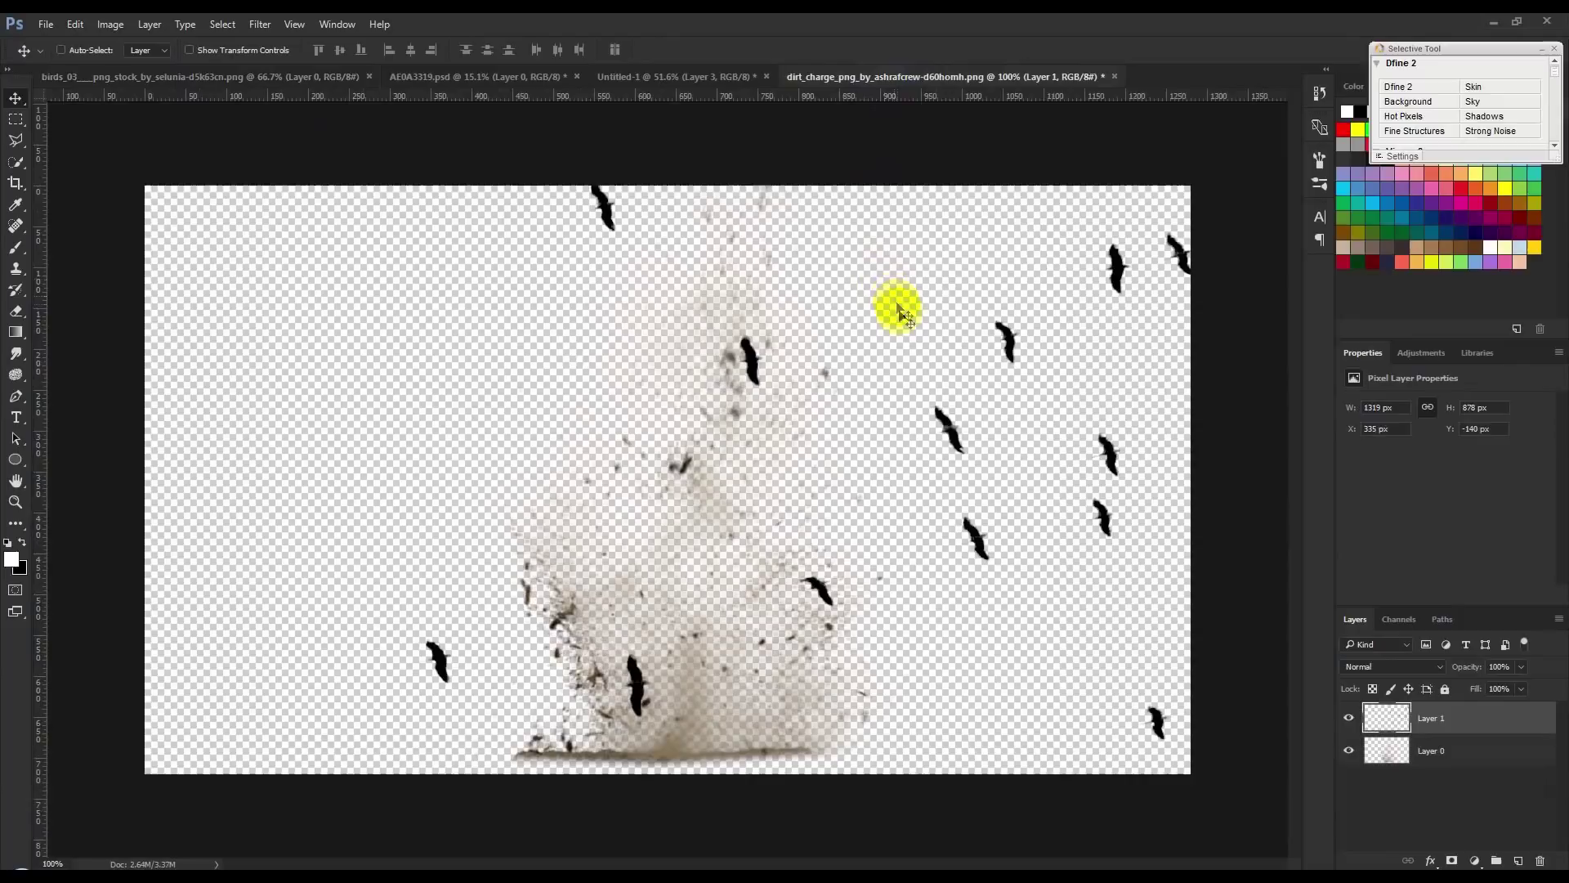
click(1113, 76)
click(708, 340)
mouse_move(536, 309)
mouse_down()
mouse_move(754, 76)
mouse_move(737, 65)
mouse_move(981, 288)
mouse_up()
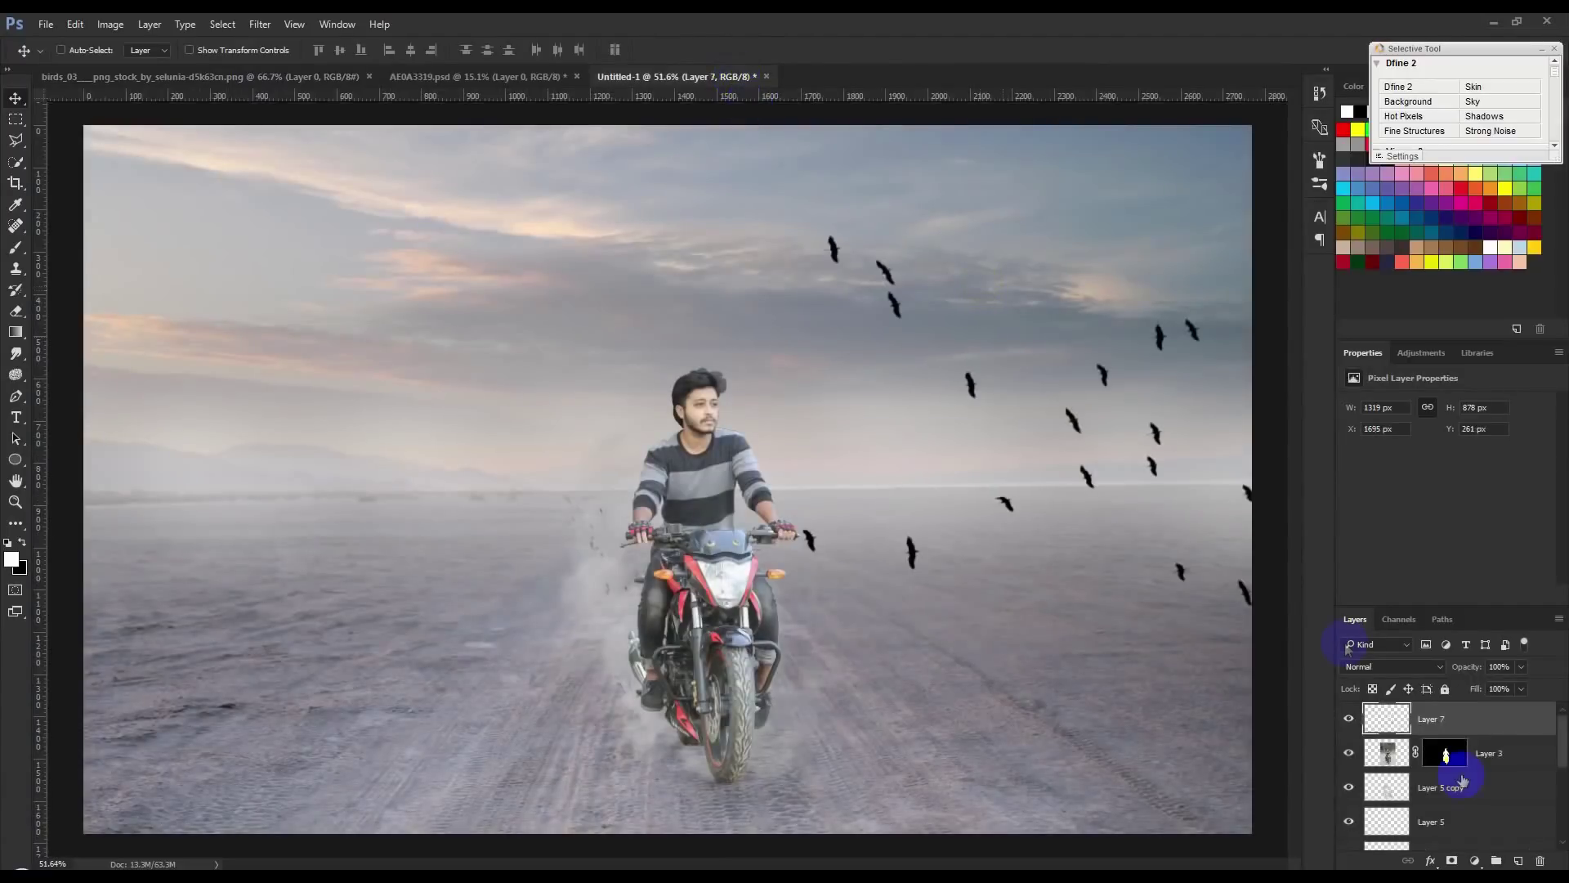
drag(1446, 732, 1445, 813)
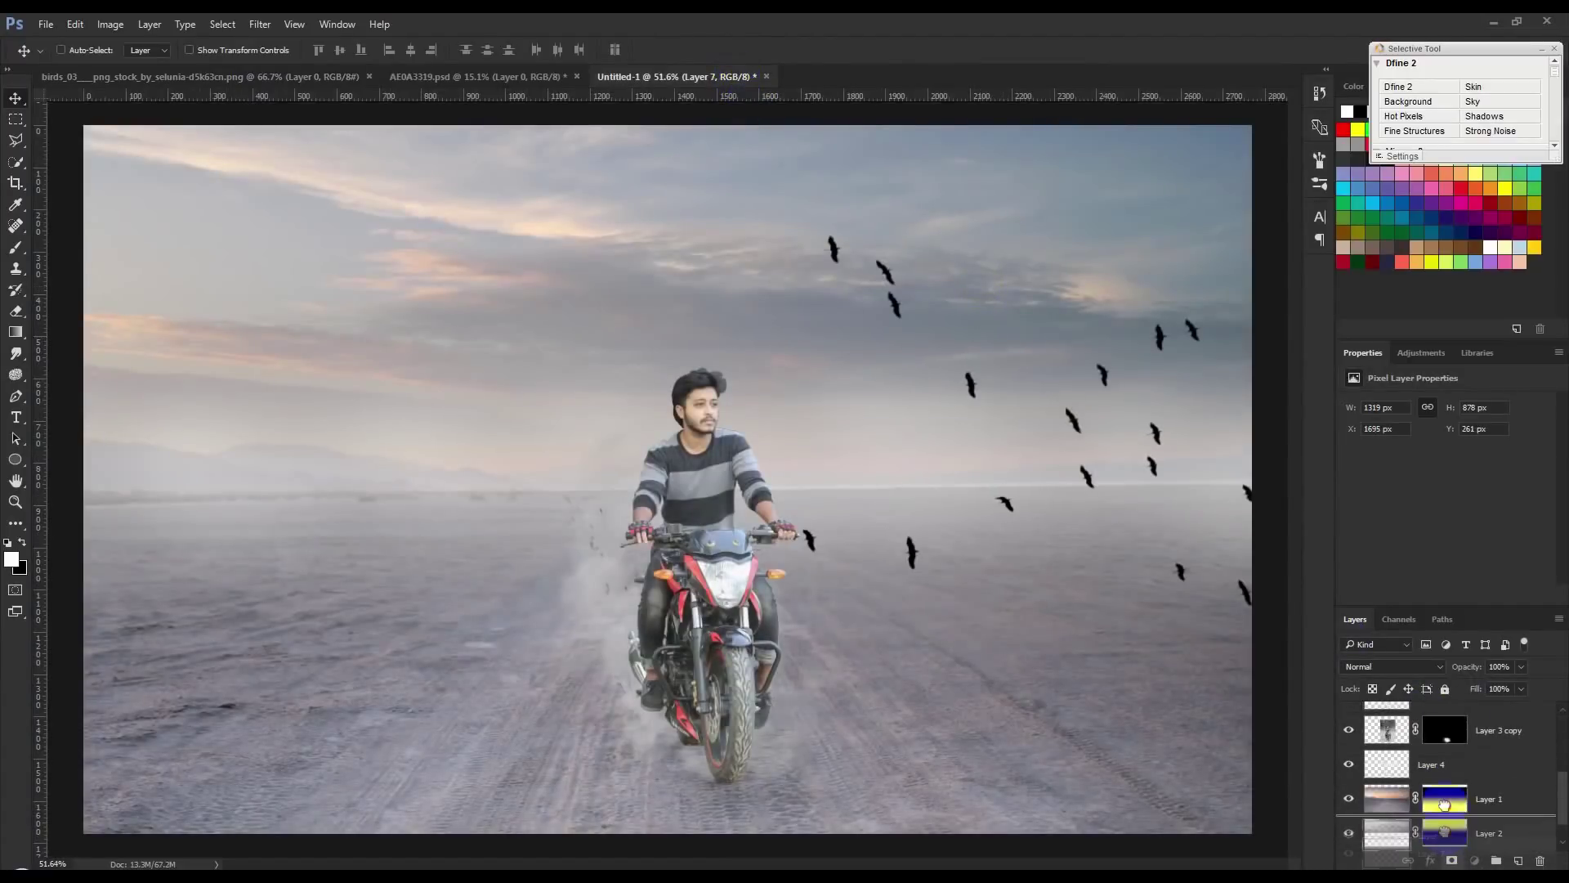
drag(1444, 813, 1445, 781)
- Scale the birds down, tilt them about 7.5 degrees, and position them in the upper-right sky
key(ctrl+t)
drag(813, 595, 1010, 497)
drag(1079, 417, 964, 274)
drag(1052, 566, 999, 578)
drag(1013, 280, 1036, 240)
key(Return)
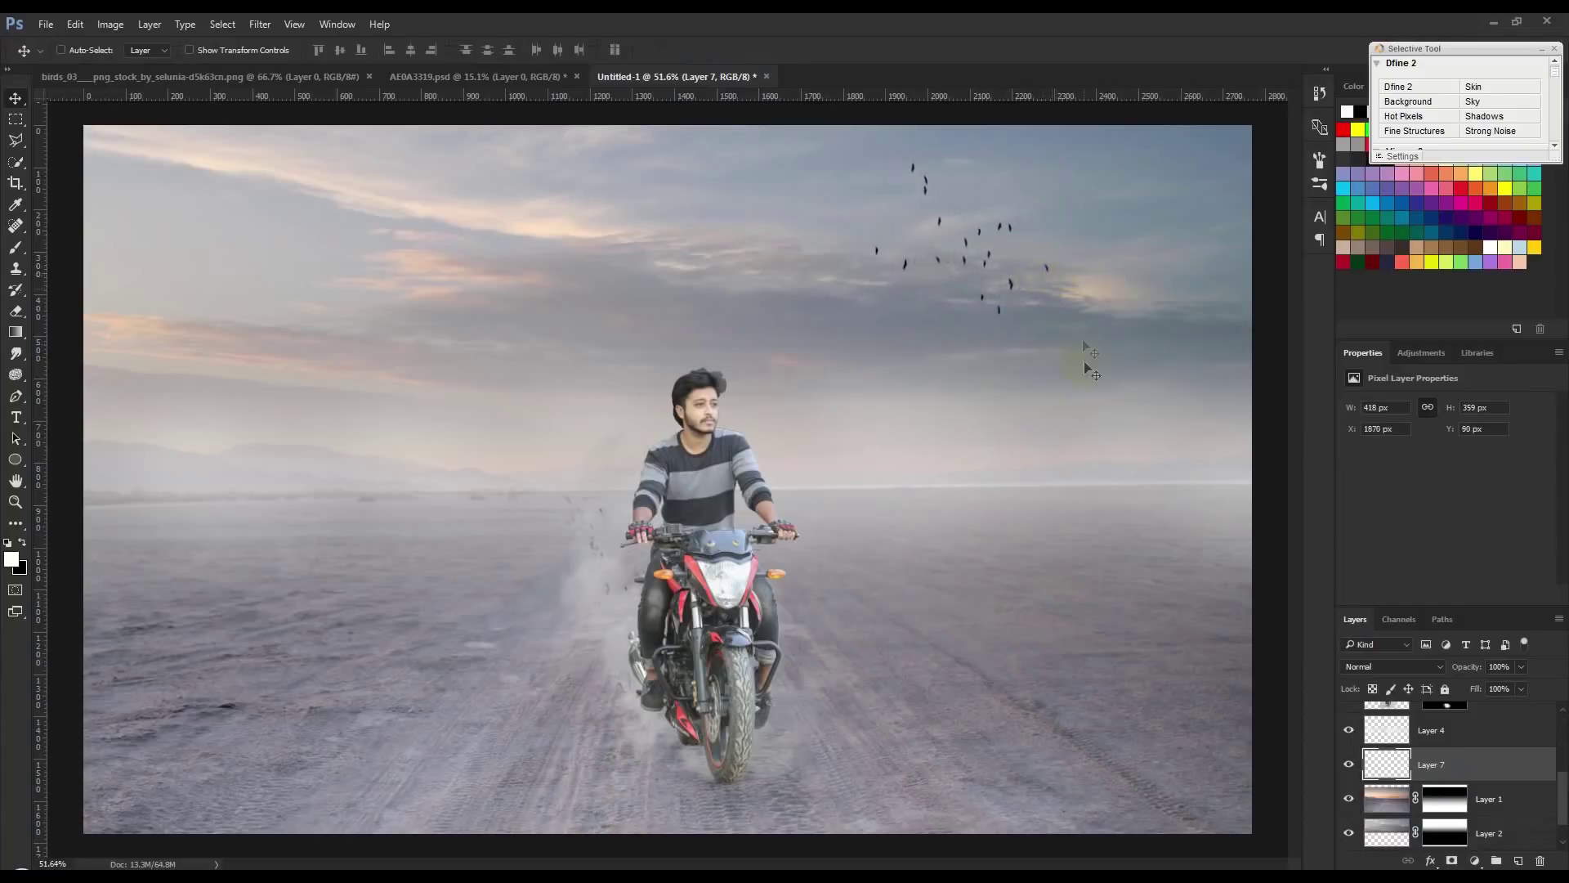
key(ctrl+t)
drag(1049, 316, 1031, 299)
key(Return)
scroll(1459, 748, up, 3)
click(1507, 723)
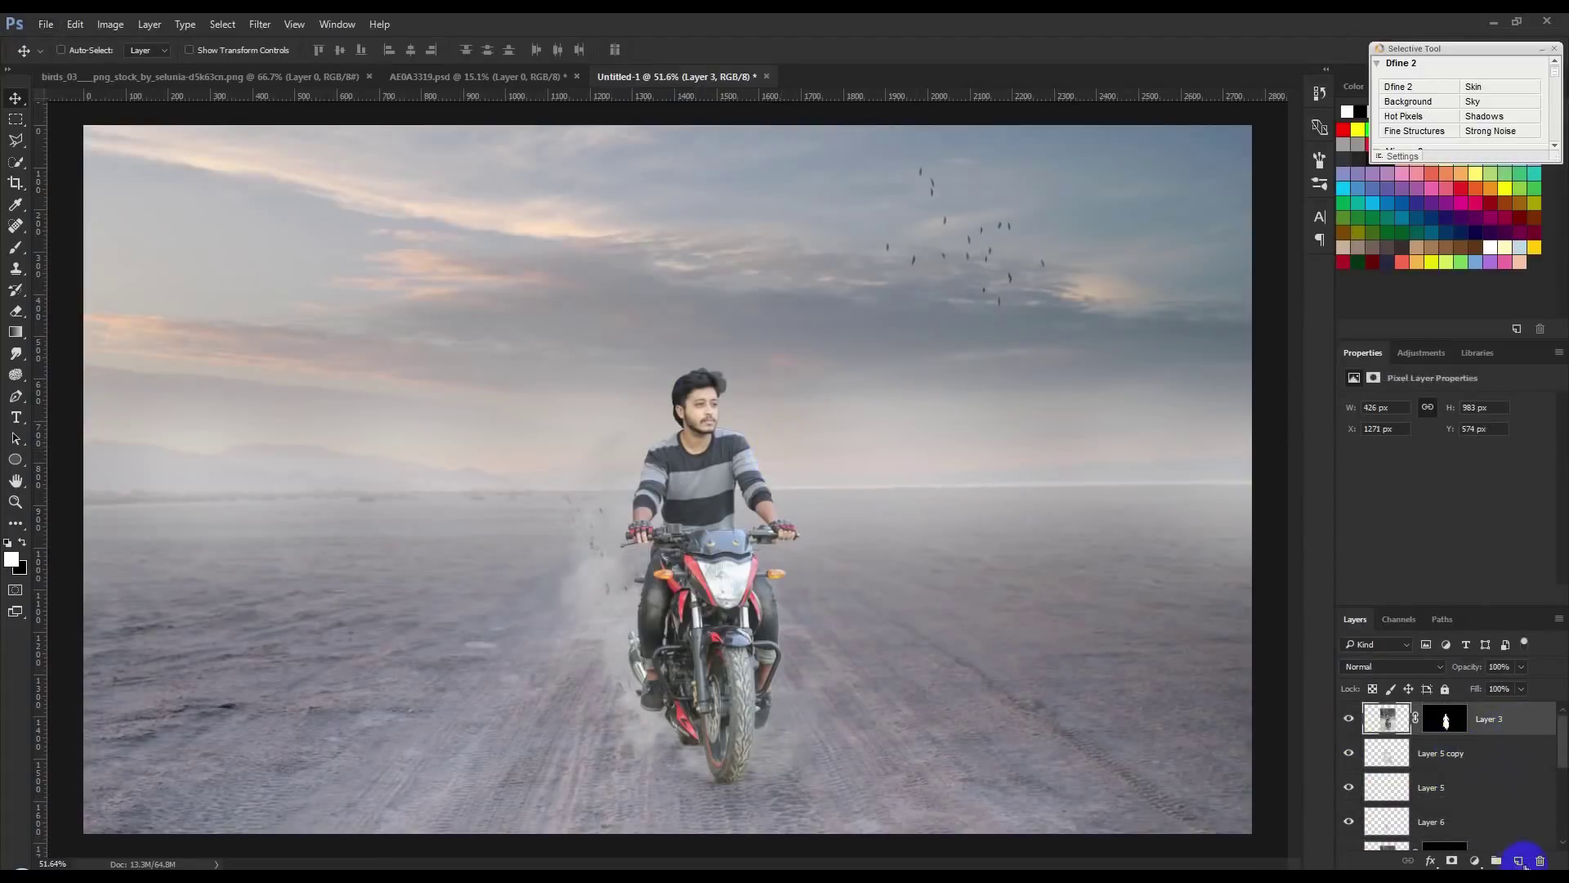
- On a new layer, paint a sky-sampled beige wash with a 1400 px soft round brush
click(1518, 860)
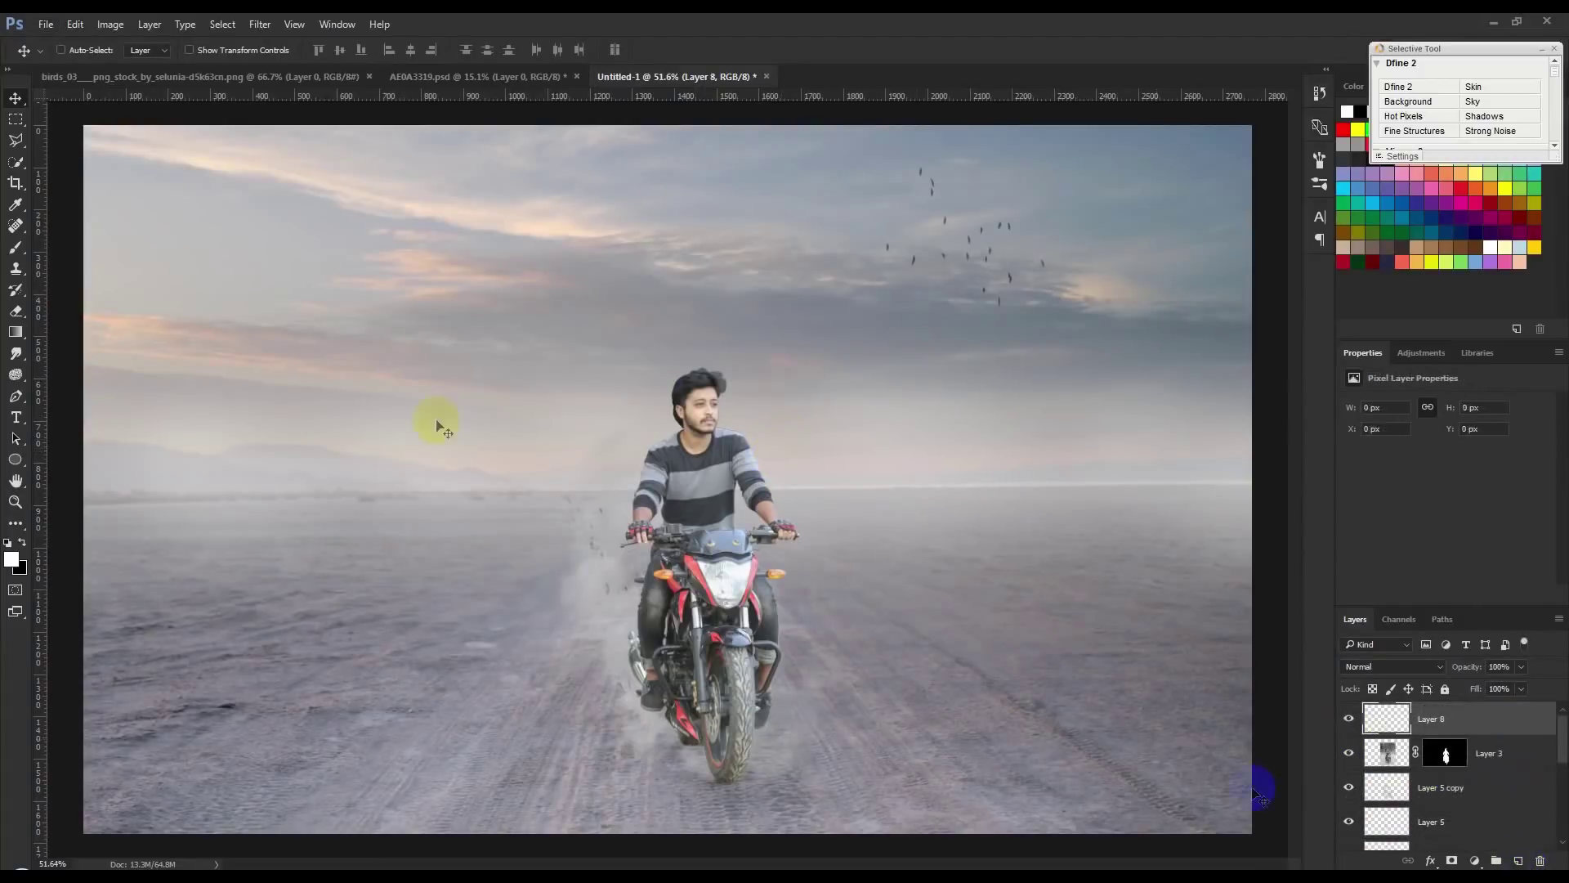
click(15, 206)
click(537, 226)
click(15, 247)
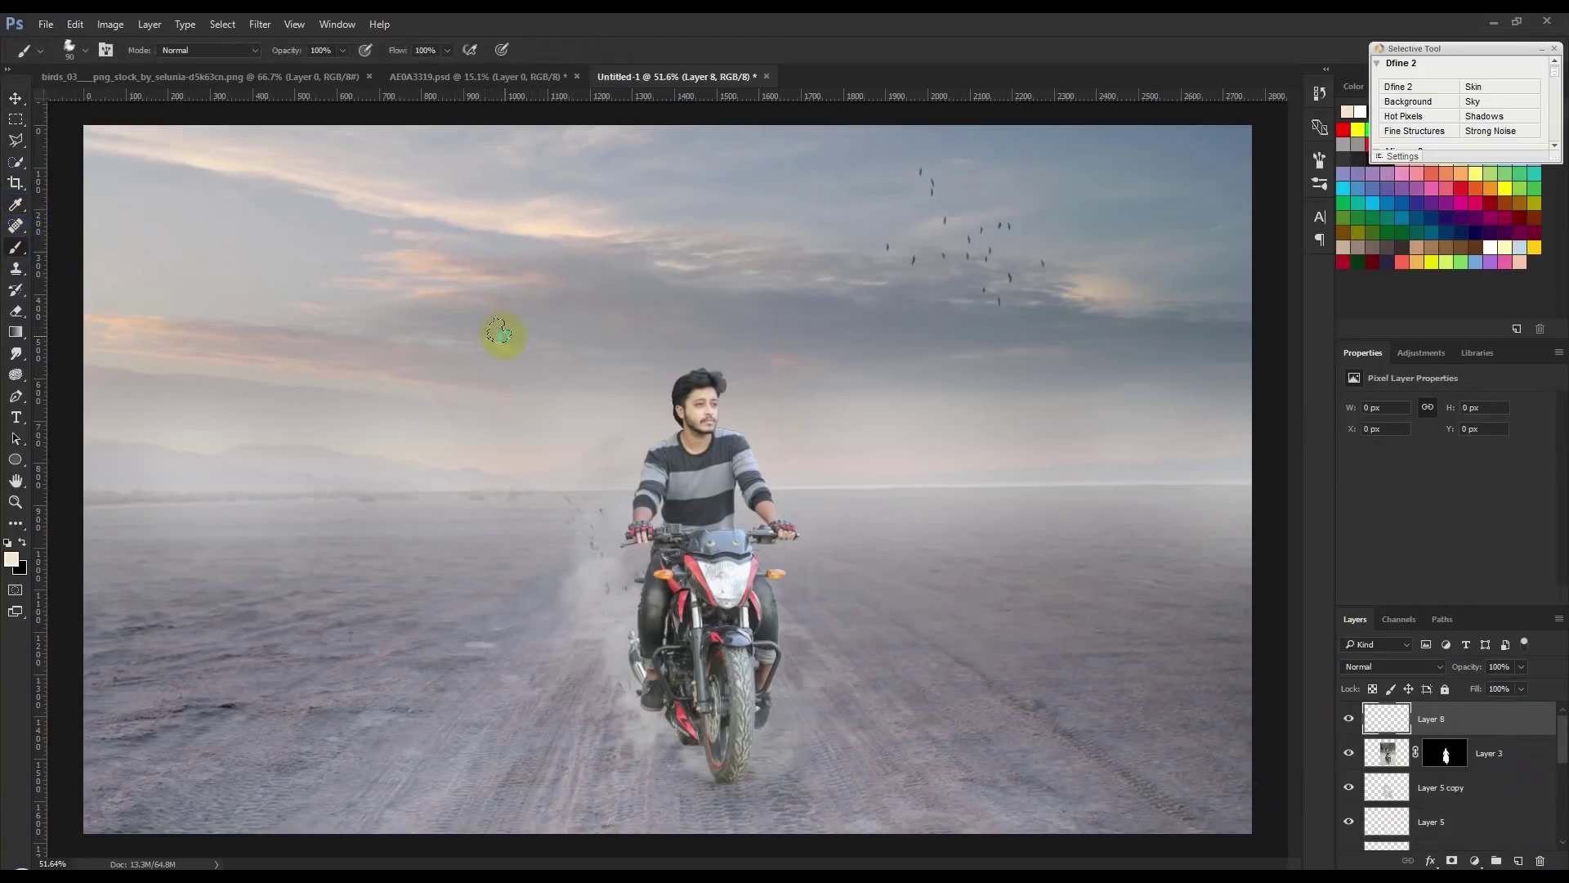
right_click(500, 331)
click(618, 473)
click(795, 45)
key(bracketright)
key(bracketright)
key(bracketright)
click(457, 343)
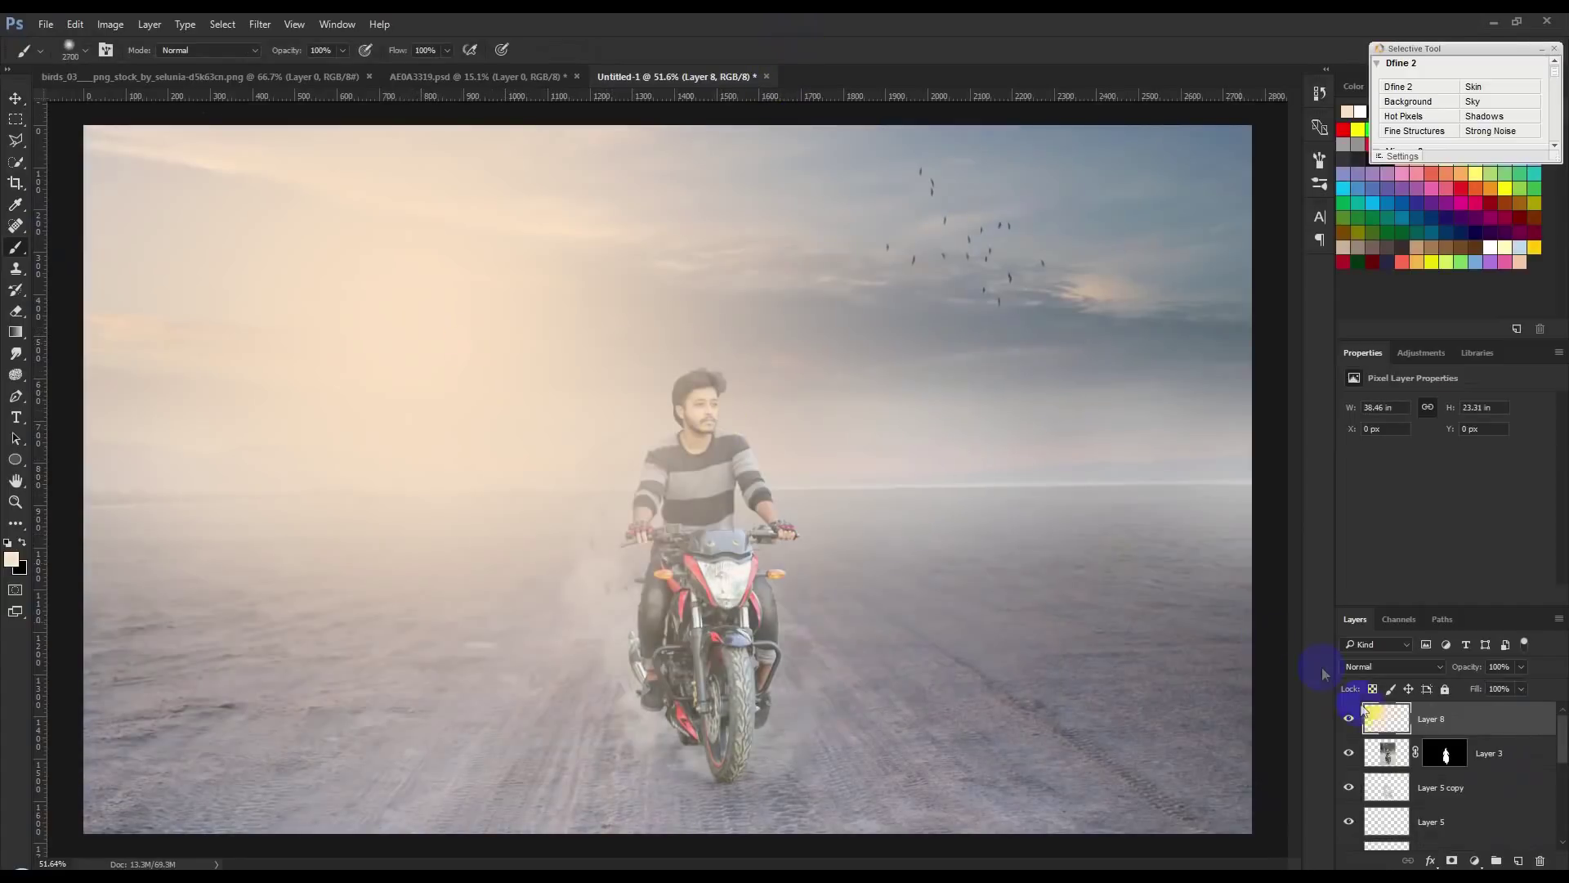
- Set the beige layer to Soft Light blend mode at 57% opacity
click(1383, 671)
click(1377, 511)
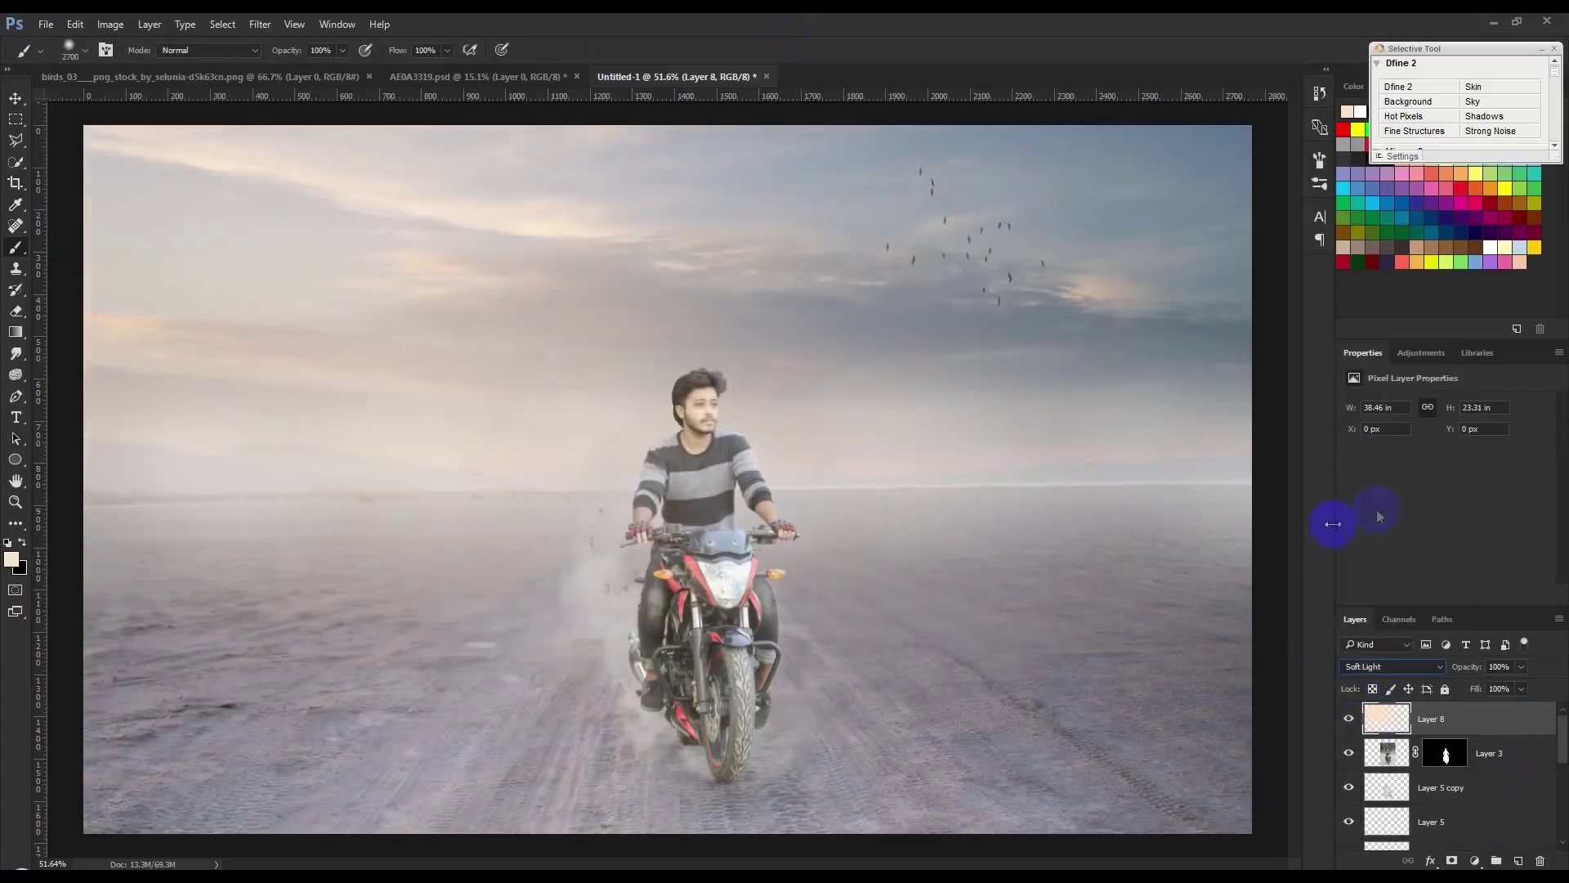
click(1423, 665)
click(1370, 444)
click(1406, 665)
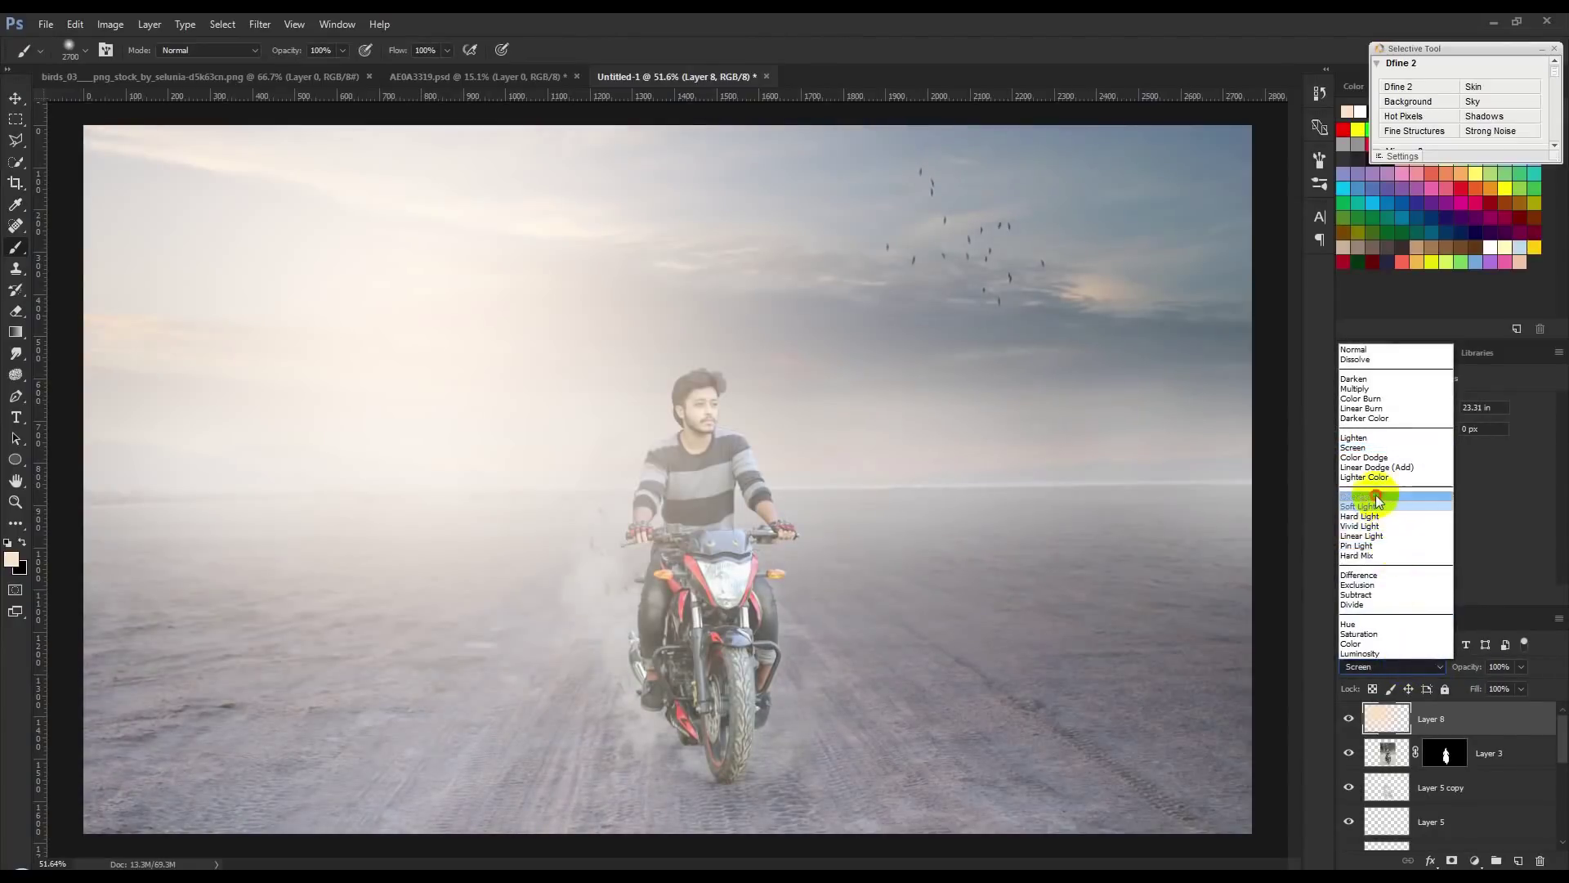
click(1375, 500)
key(Down)
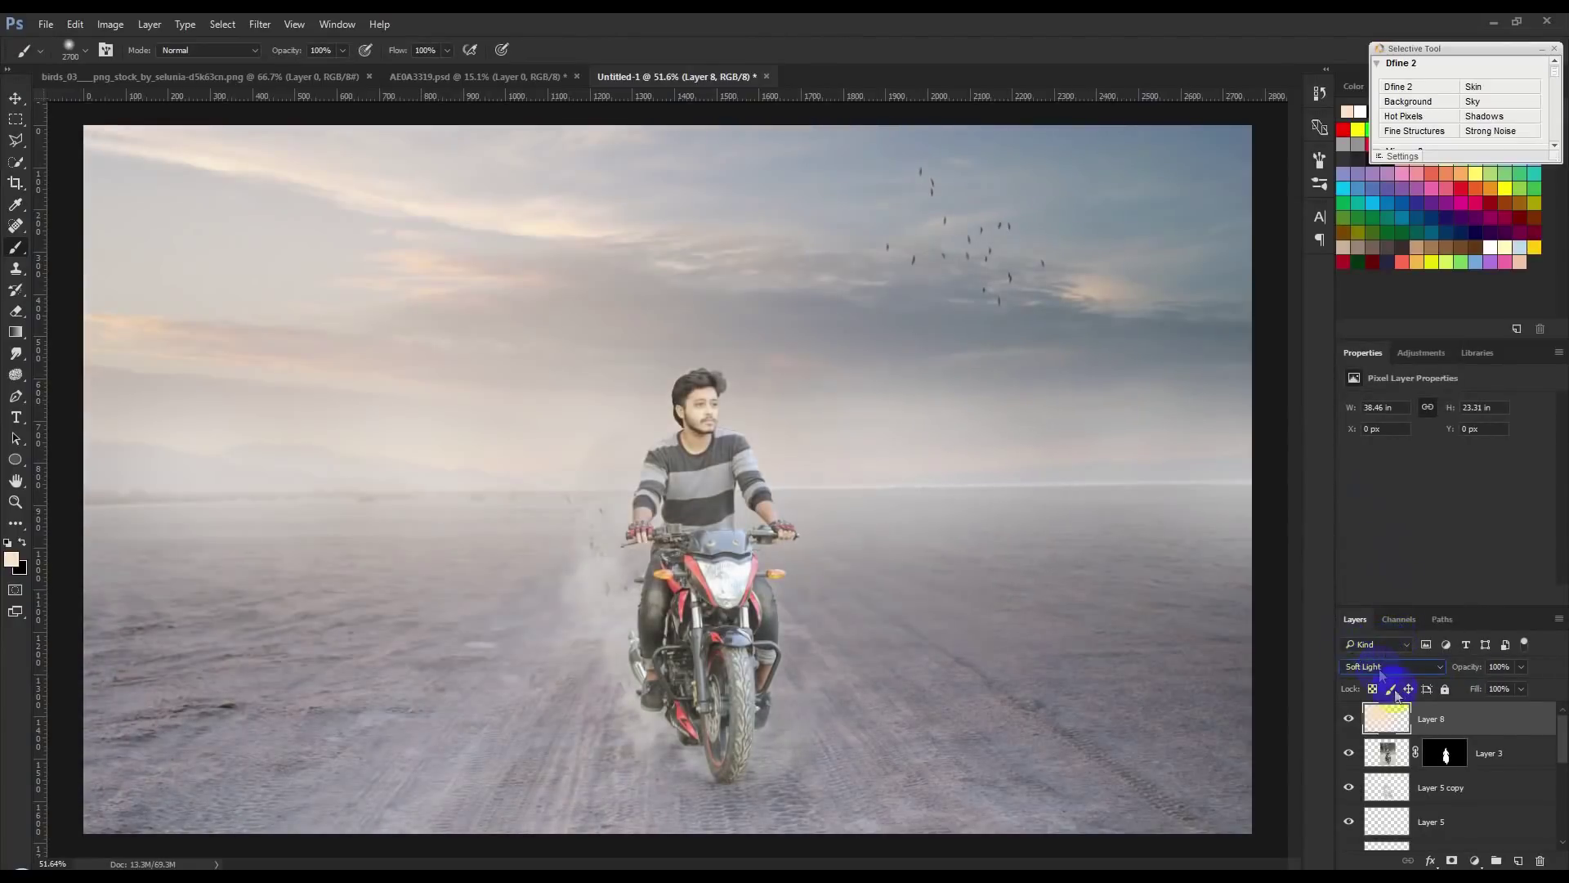
click(1379, 674)
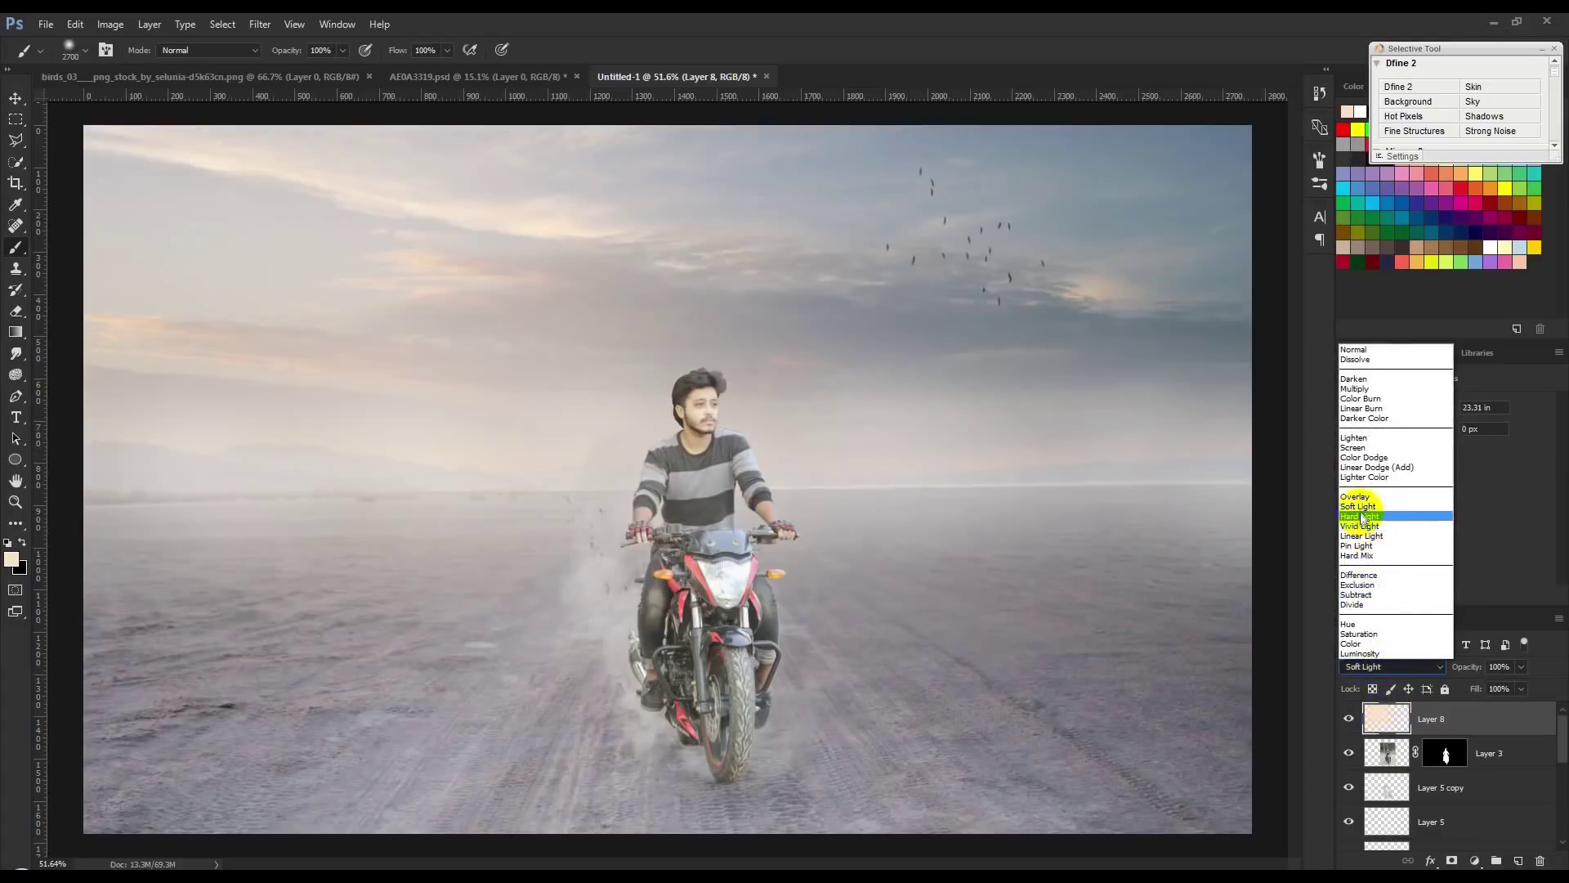
click(1361, 511)
click(1348, 719)
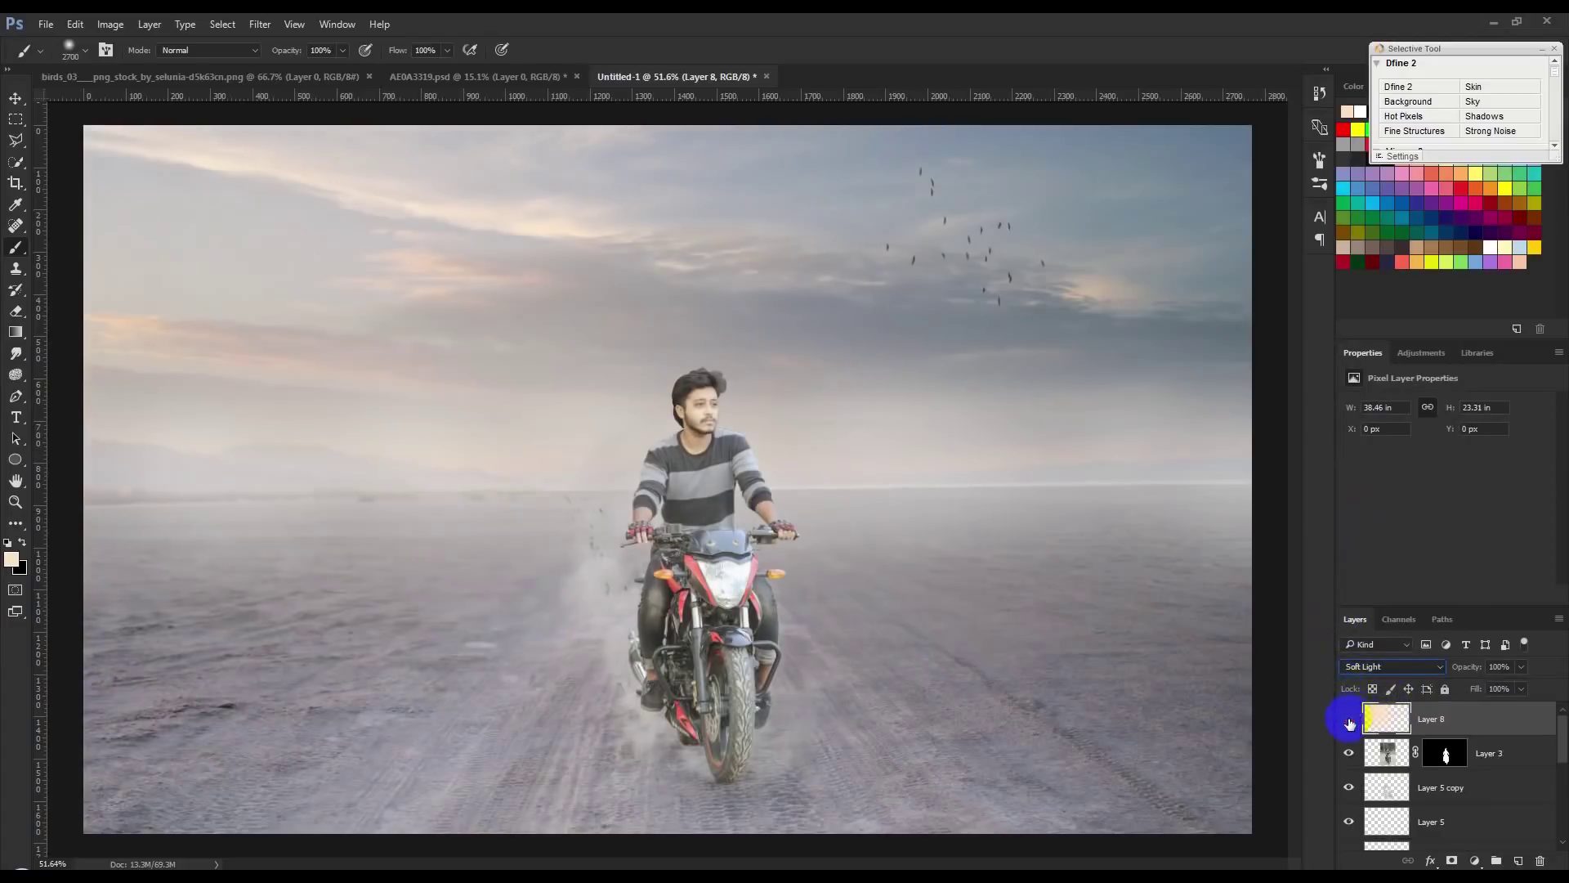
click(26, 101)
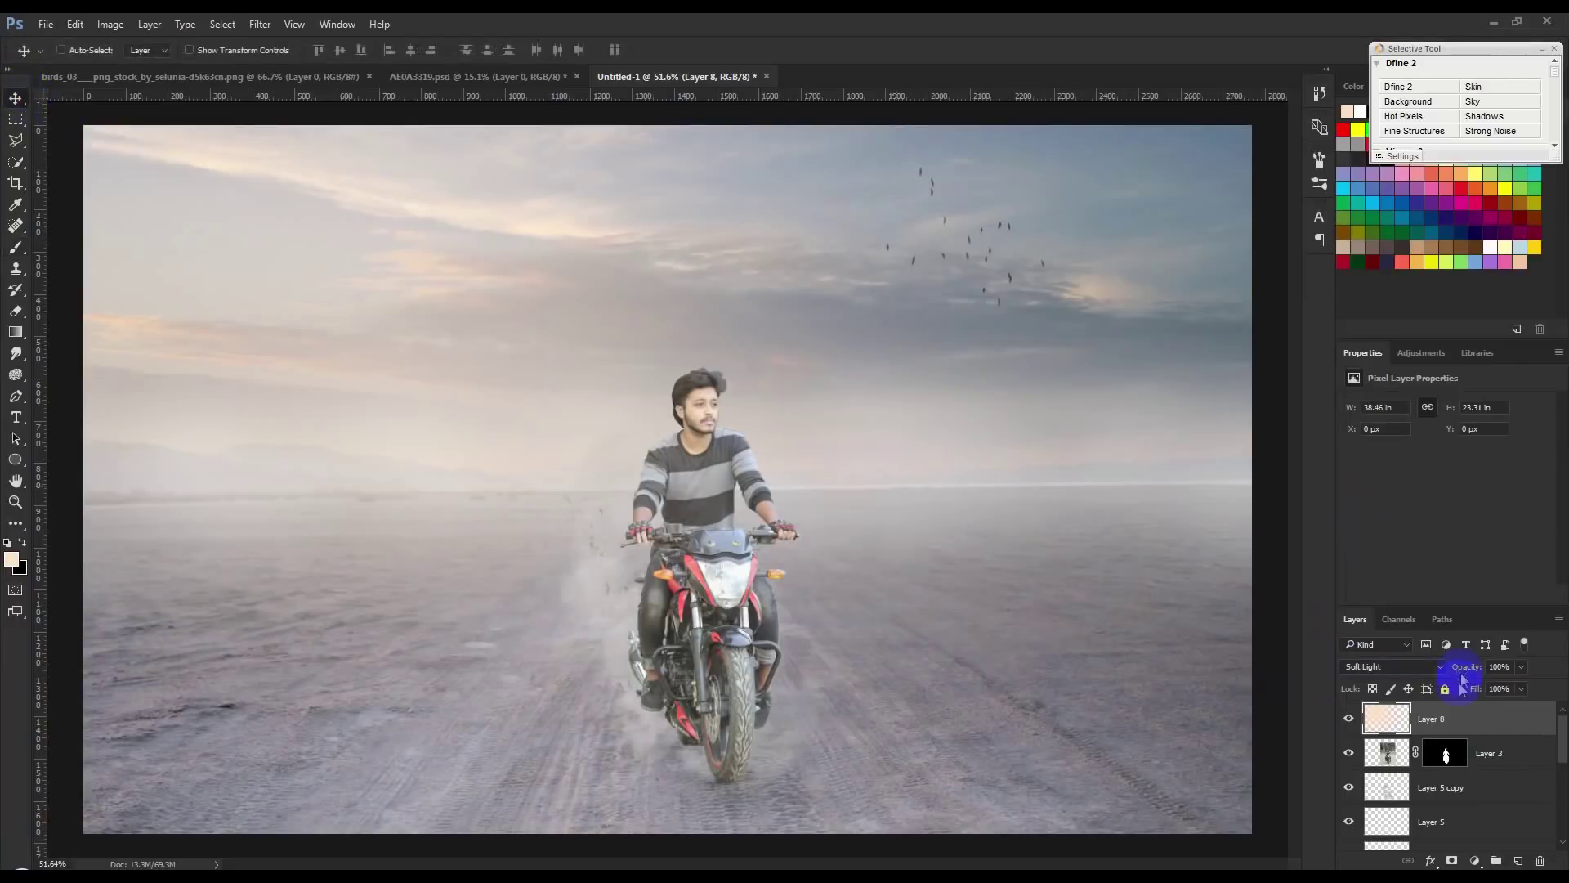
drag(1463, 666, 1416, 663)
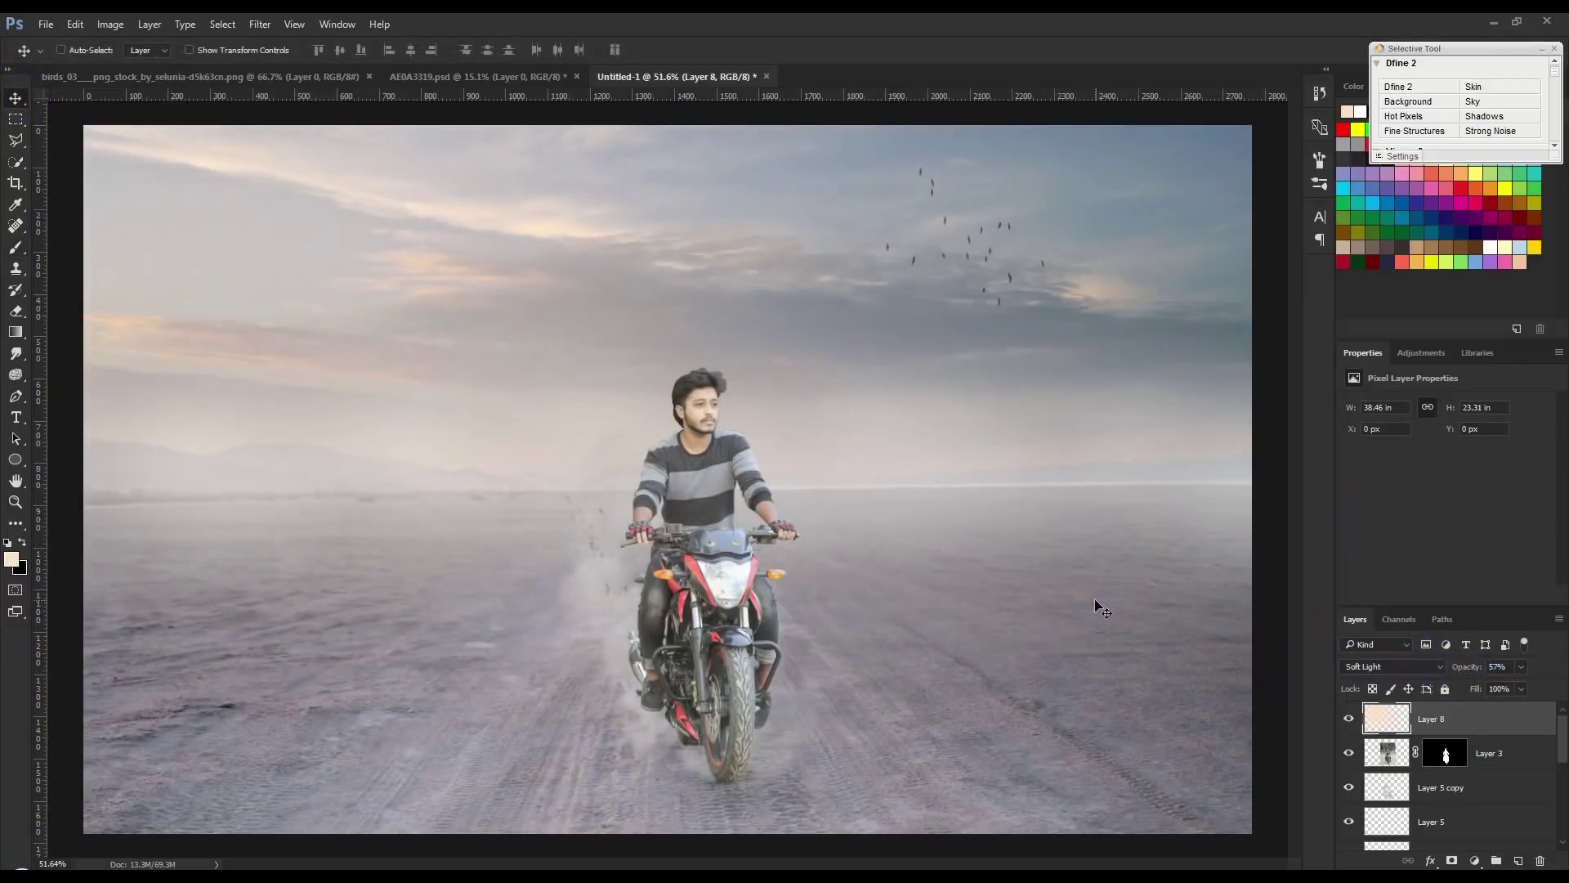
- Open Select and Mask on Layer 3's mask with the Refine Edge Brush at size 10
scroll(695, 367, up, 3)
scroll(695, 368, up, 3)
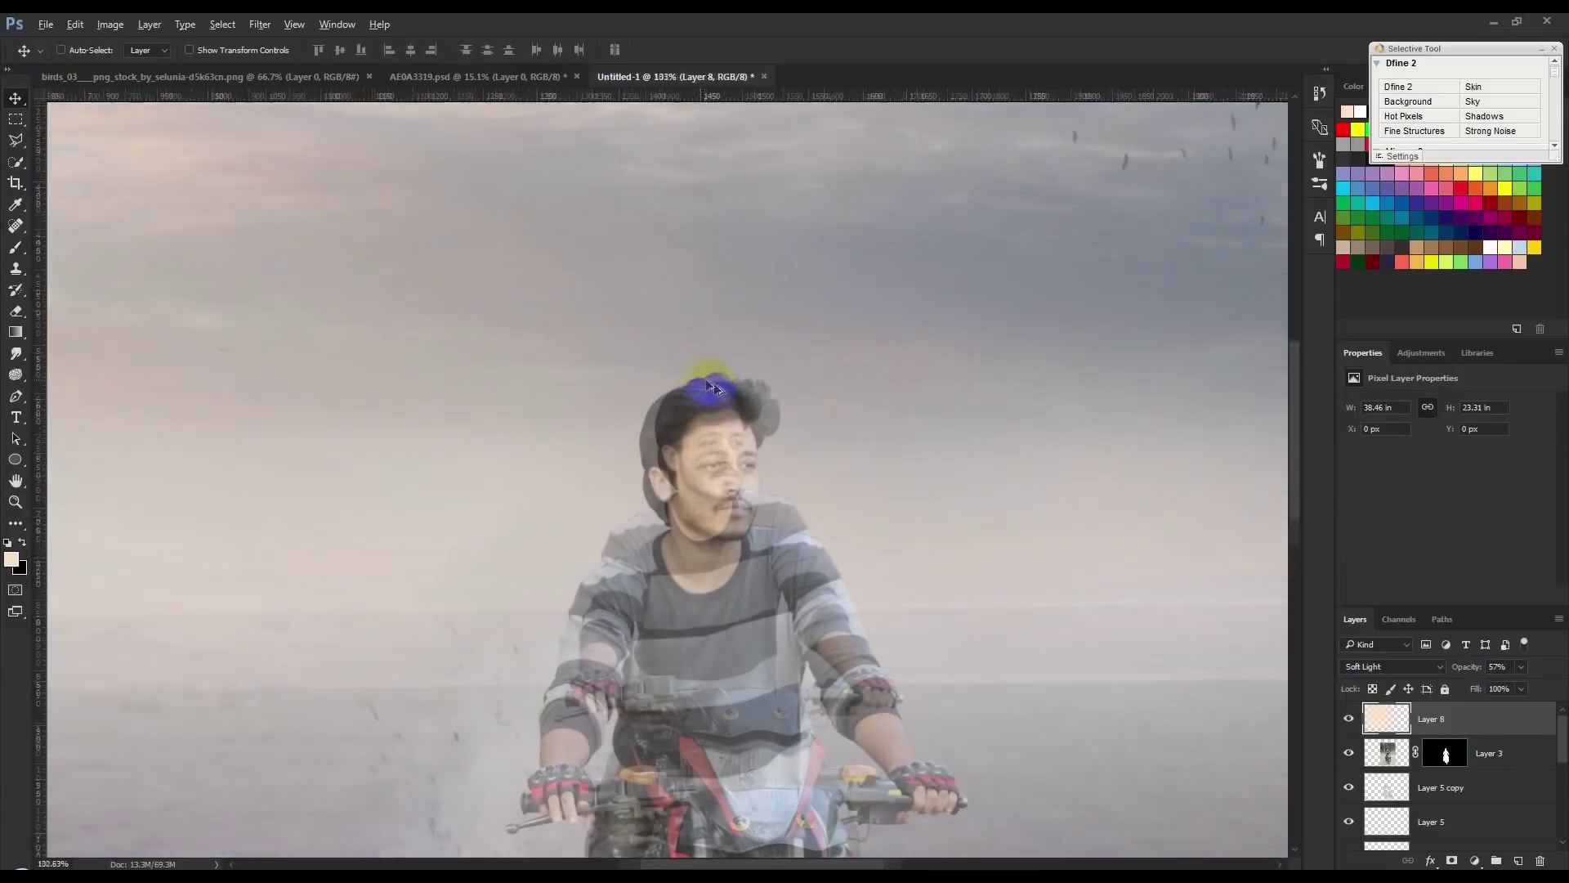
scroll(703, 384, up, 3)
click(1444, 752)
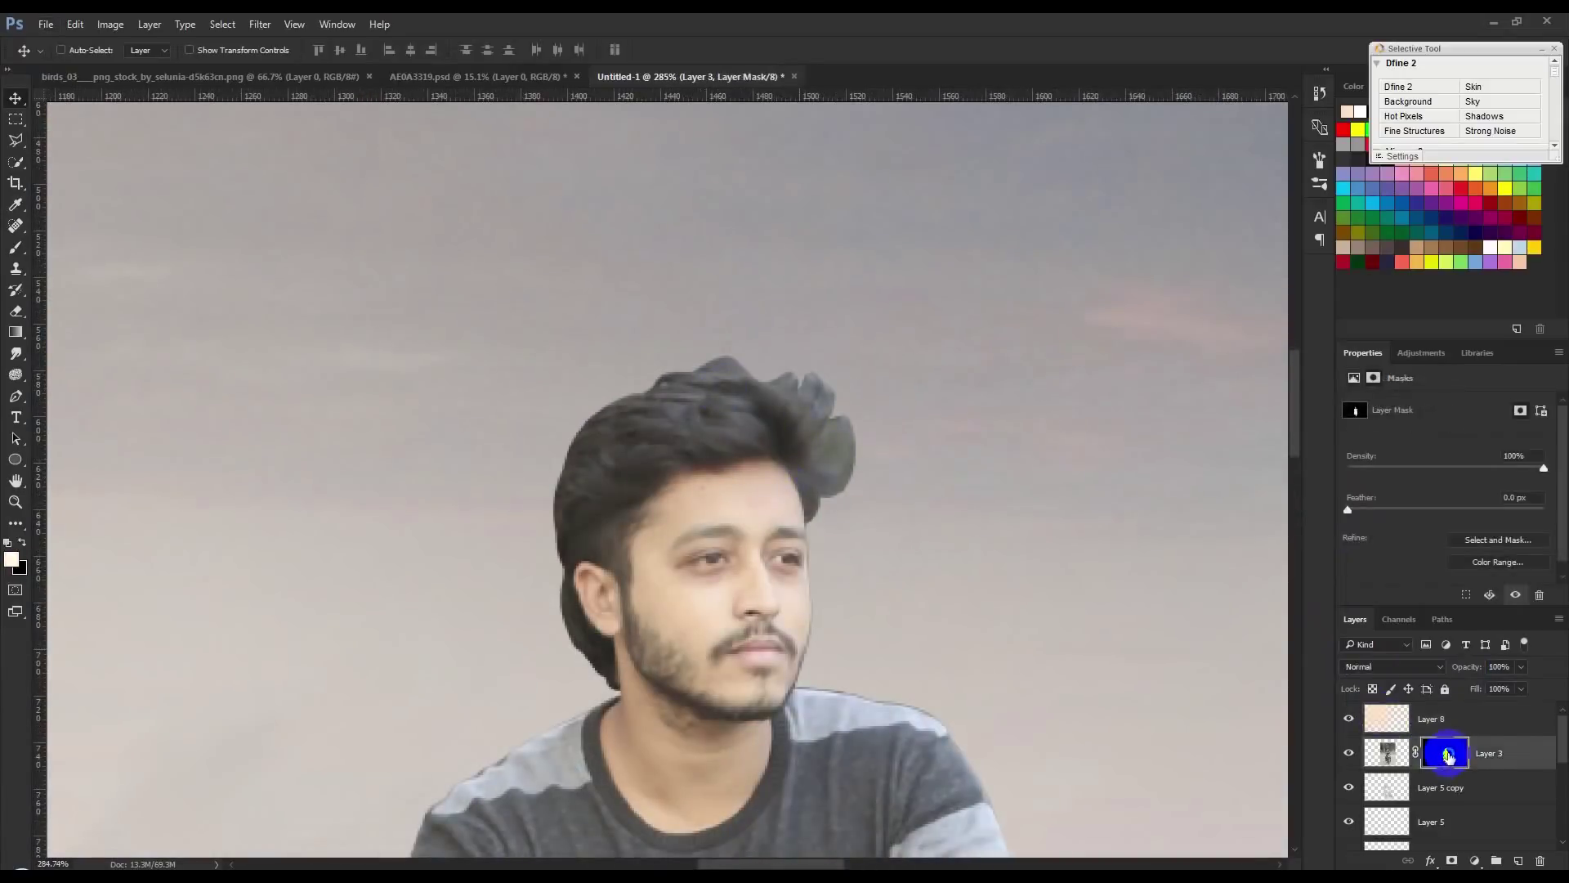
right_click(1444, 753)
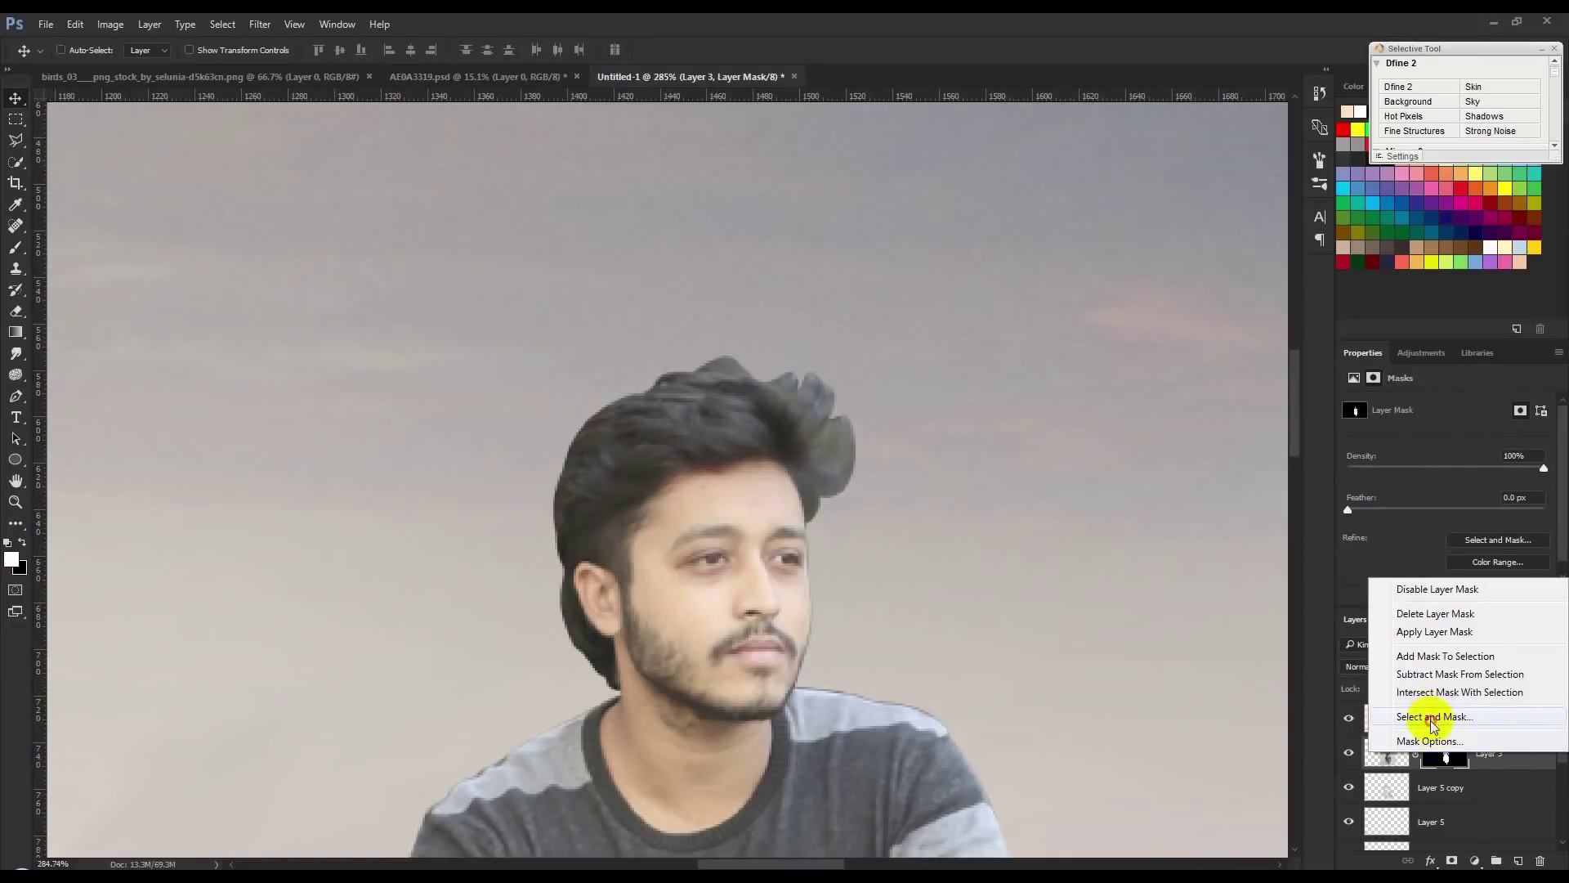
click(1430, 719)
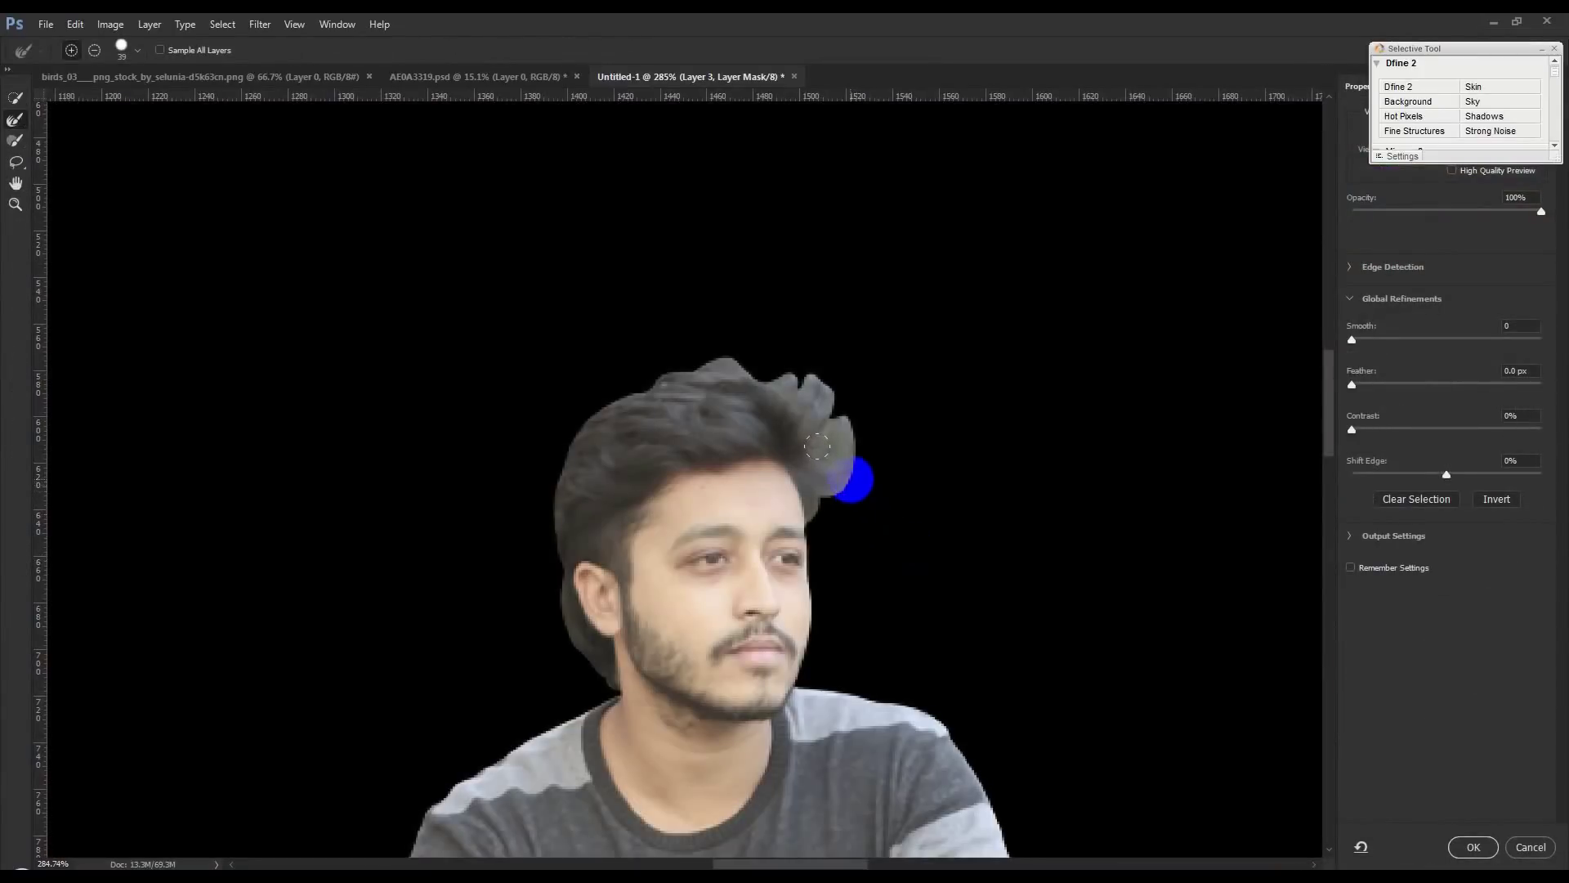
click(16, 119)
key(bracketleft)
key(bracketleft)
key(bracketleft)
- Refine the rider's hair edges across the crown, top and both sides, then apply the mask
mouse_move(815, 518)
mouse_down()
mouse_move(793, 372)
mouse_move(701, 351)
mouse_move(630, 375)
mouse_move(577, 427)
mouse_move(542, 543)
mouse_move(603, 684)
mouse_up()
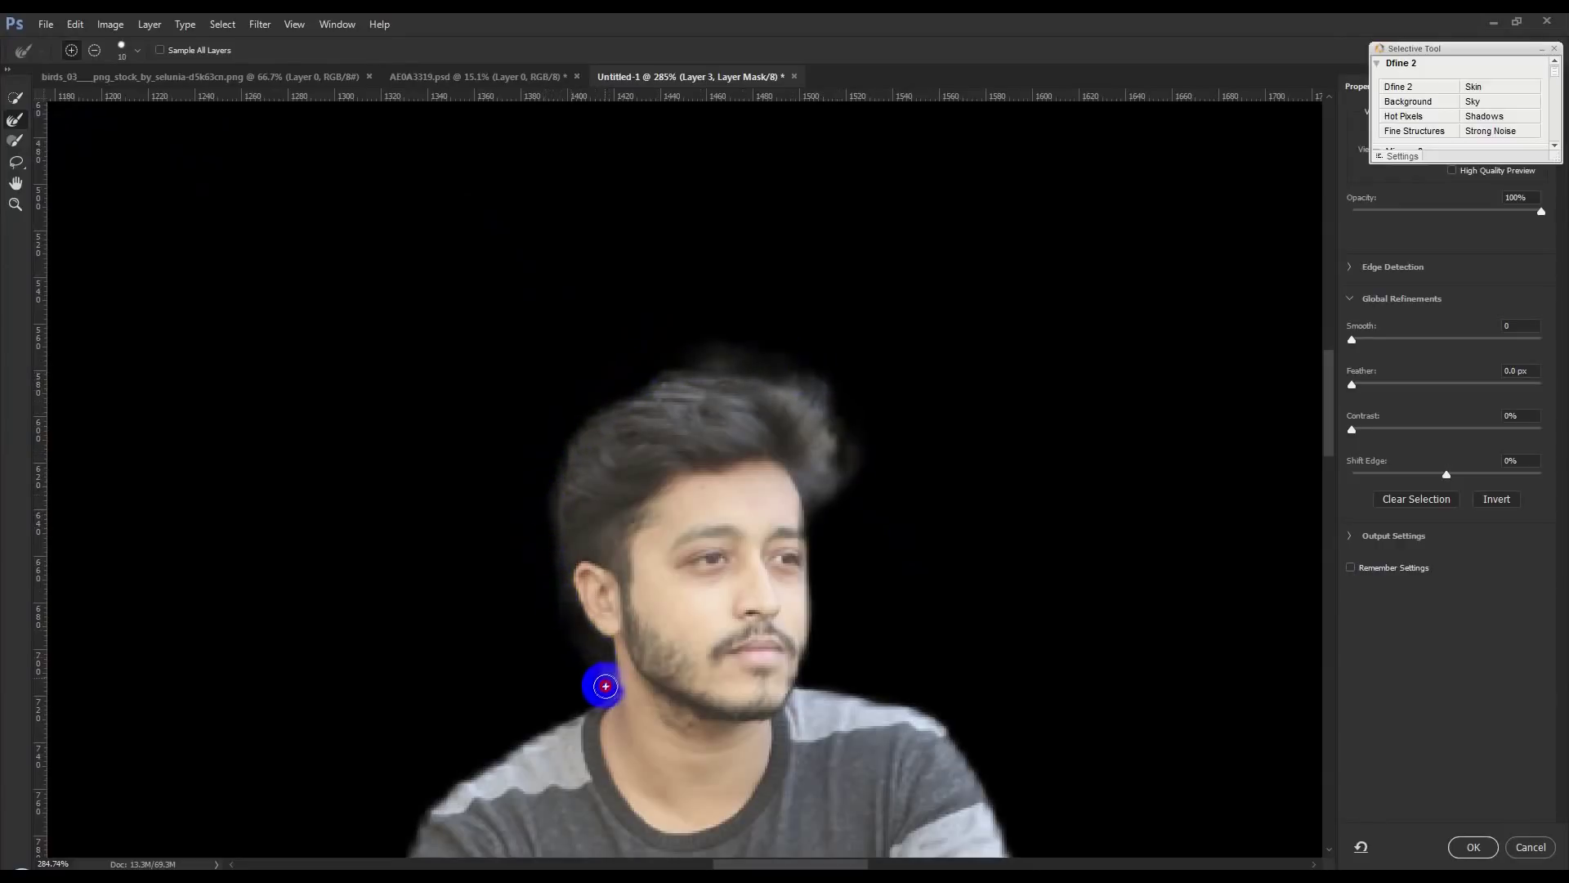
mouse_move(828, 454)
mouse_down()
mouse_move(806, 375)
mouse_move(897, 438)
mouse_move(845, 402)
mouse_move(841, 375)
mouse_move(896, 392)
mouse_move(851, 400)
mouse_move(816, 367)
mouse_up()
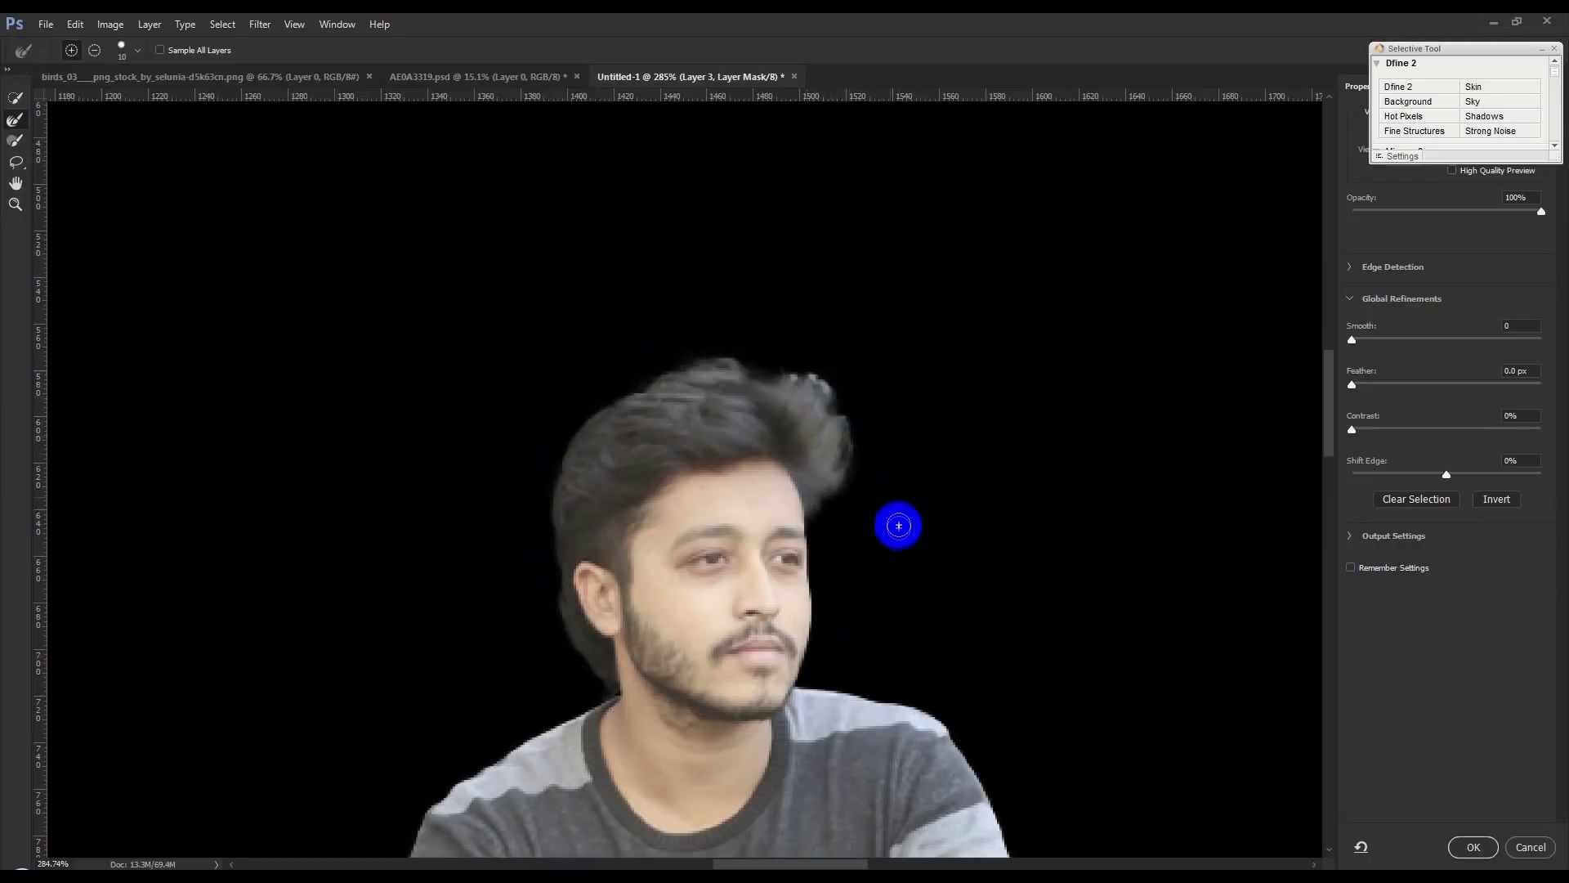
mouse_move(700, 409)
mouse_down()
mouse_move(648, 379)
mouse_move(587, 434)
mouse_move(550, 553)
mouse_move(564, 601)
mouse_up()
mouse_move(858, 487)
mouse_down()
mouse_move(851, 502)
mouse_move(833, 483)
mouse_move(978, 525)
mouse_up()
click(1489, 847)
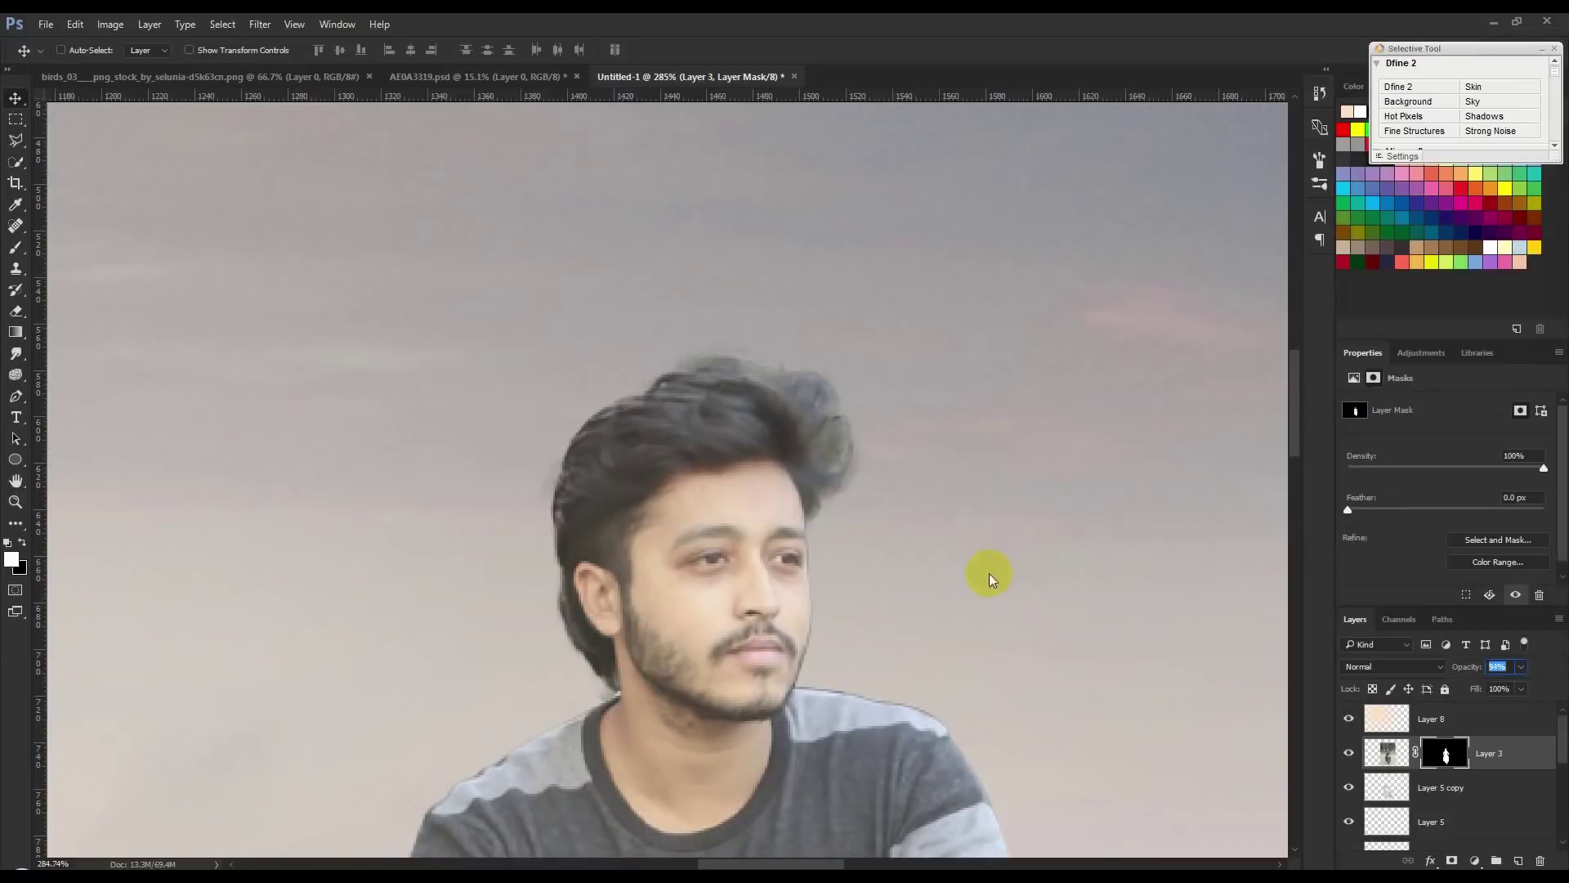
- Restore the rider layer to full 100% opacity
key(0)
click(16, 98)
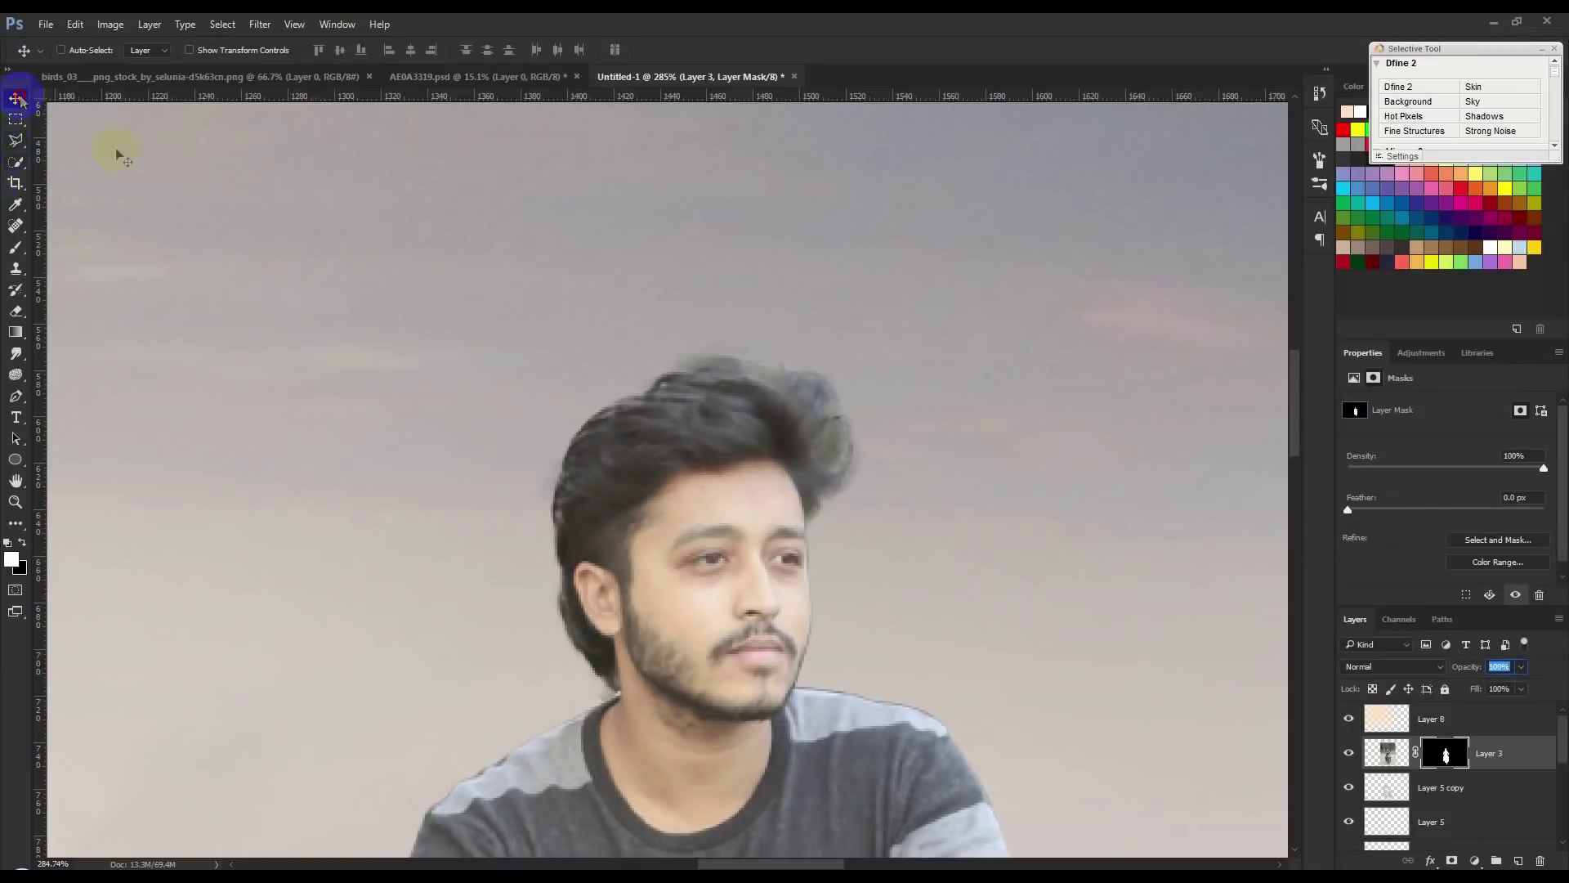
scroll(624, 691, down, 1)
scroll(624, 695, down, 2)
scroll(625, 699, down, 2)
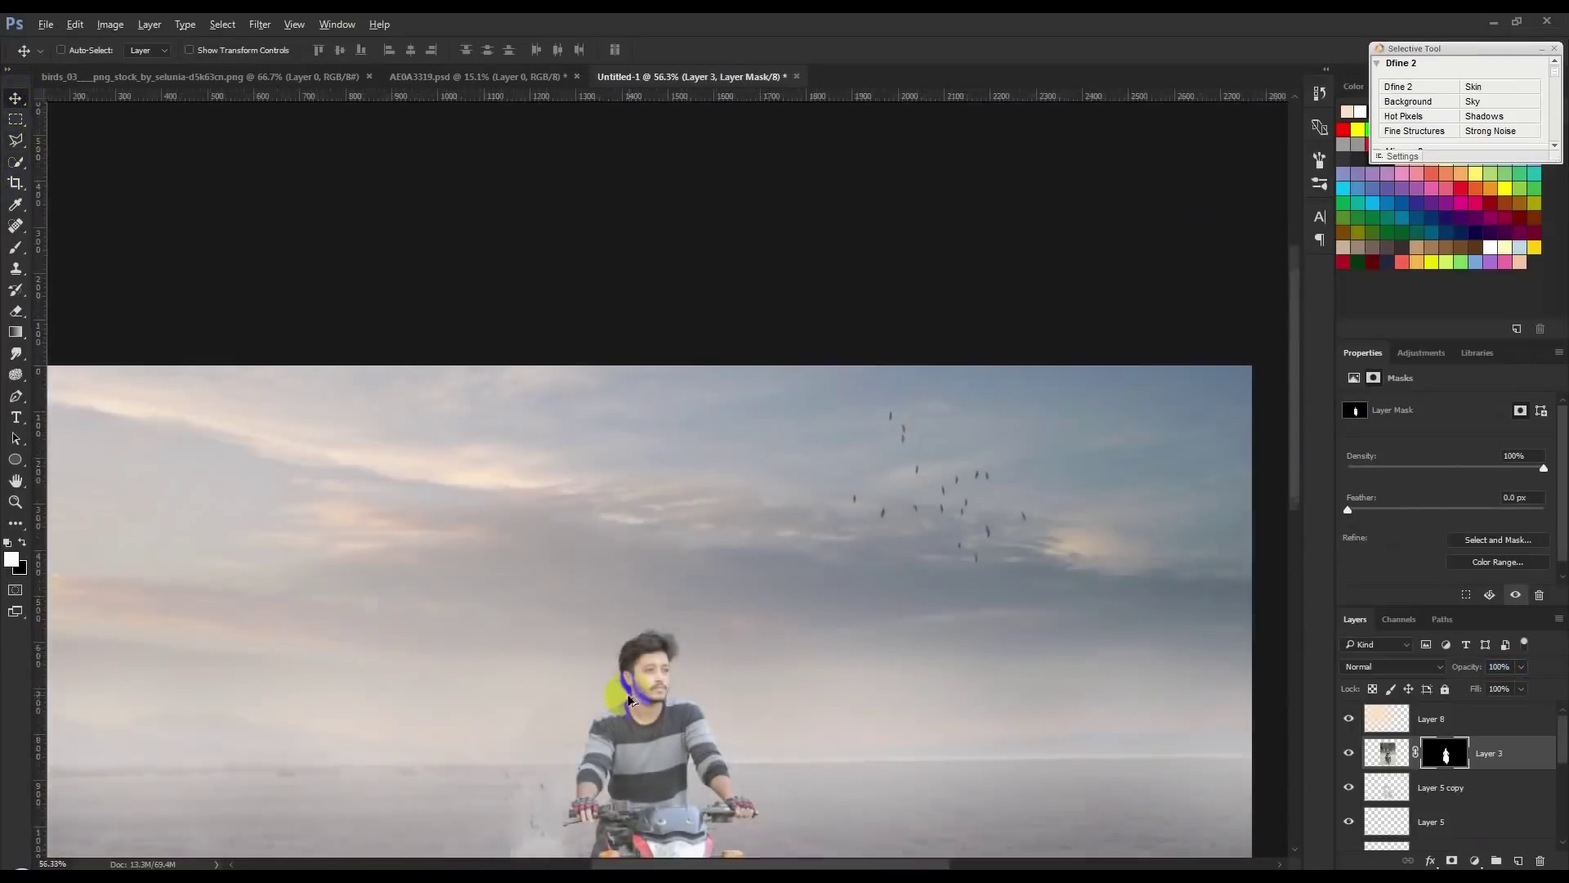
scroll(625, 704, down, 1)
scroll(623, 705, up, 1)
scroll(623, 704, up, 1)
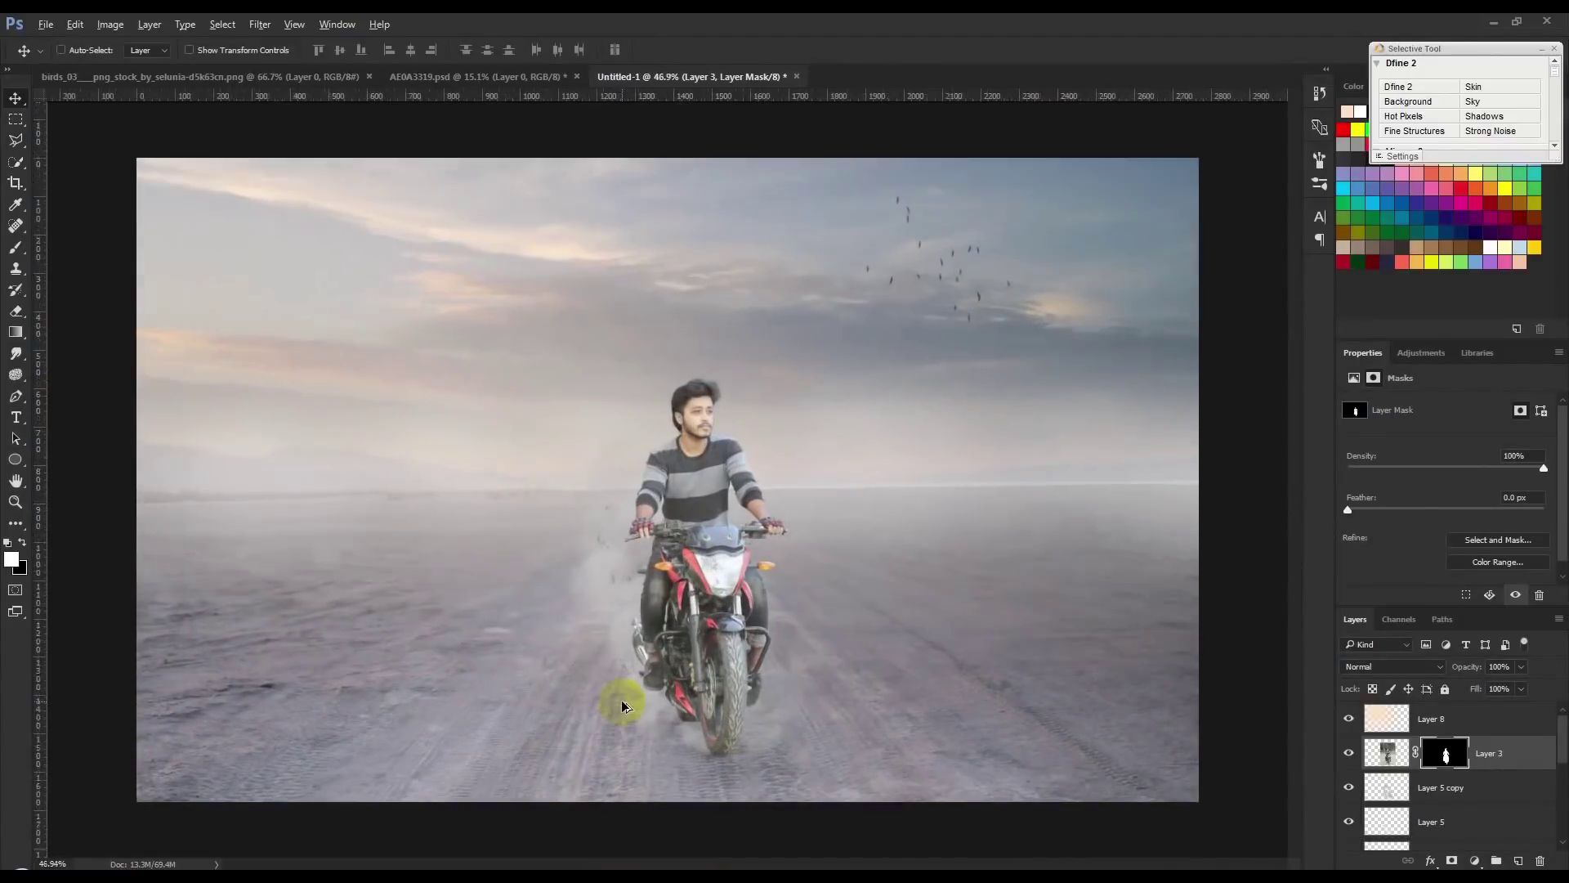
click(1463, 720)
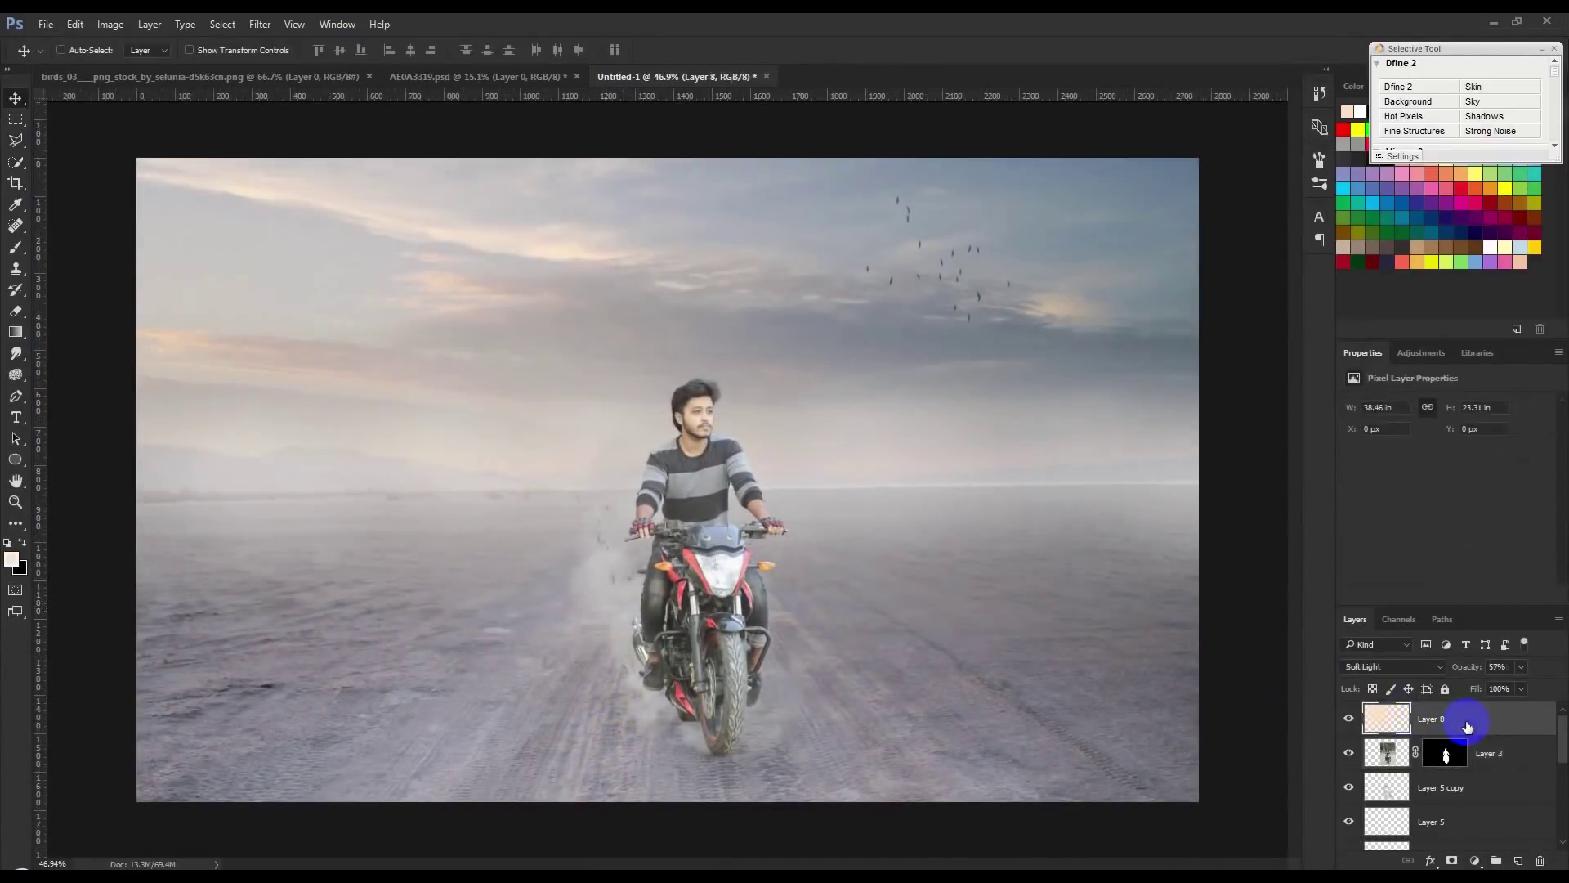
click(1519, 860)
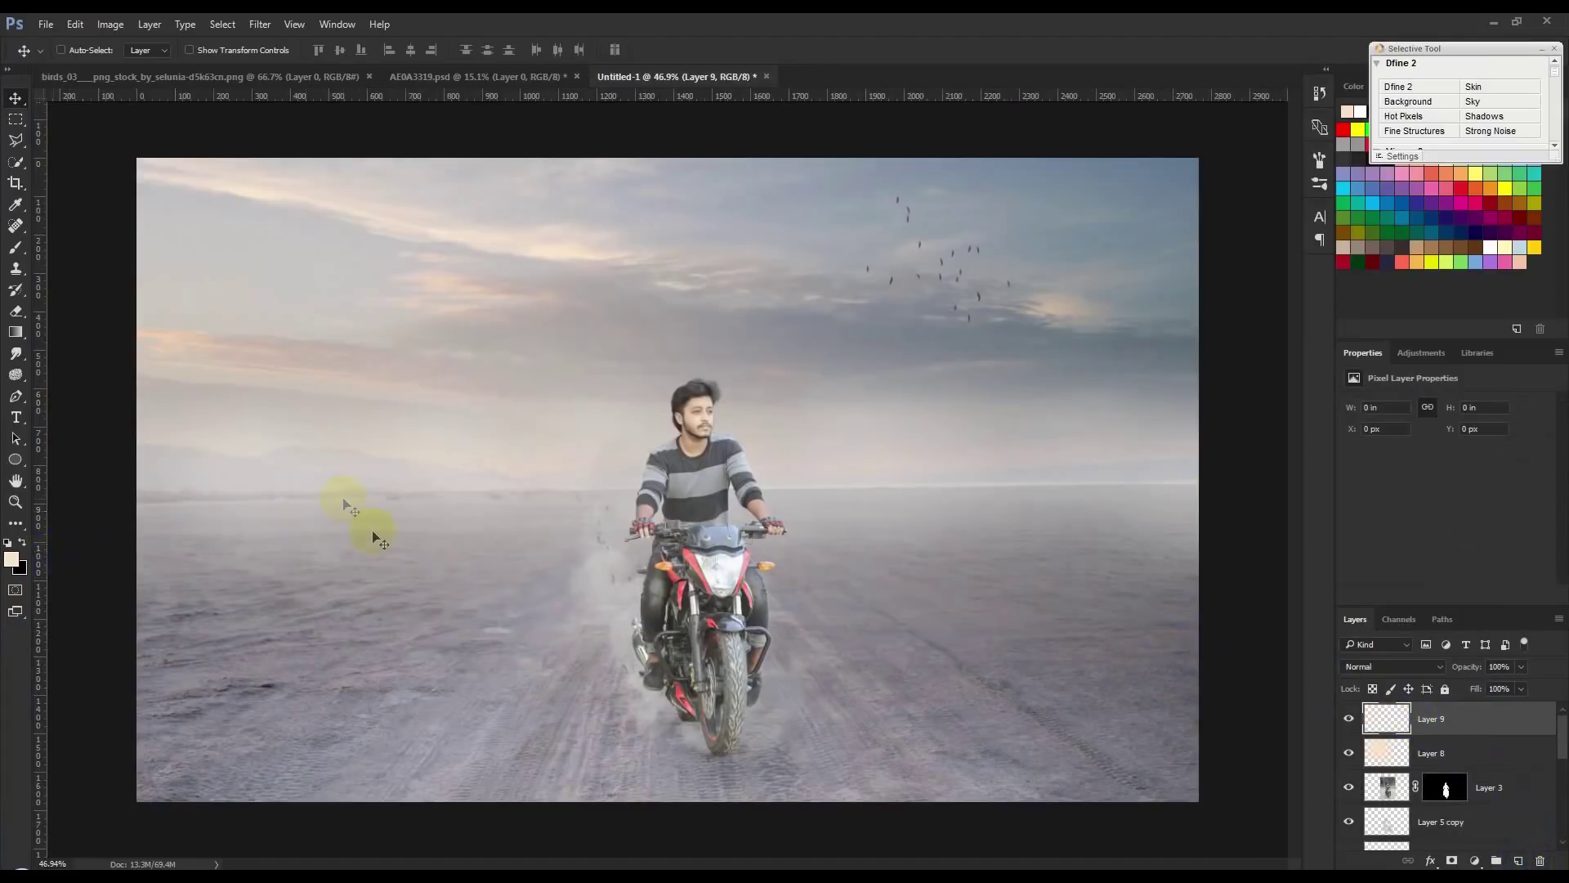
click(1502, 268)
key(alt+BackSpace)
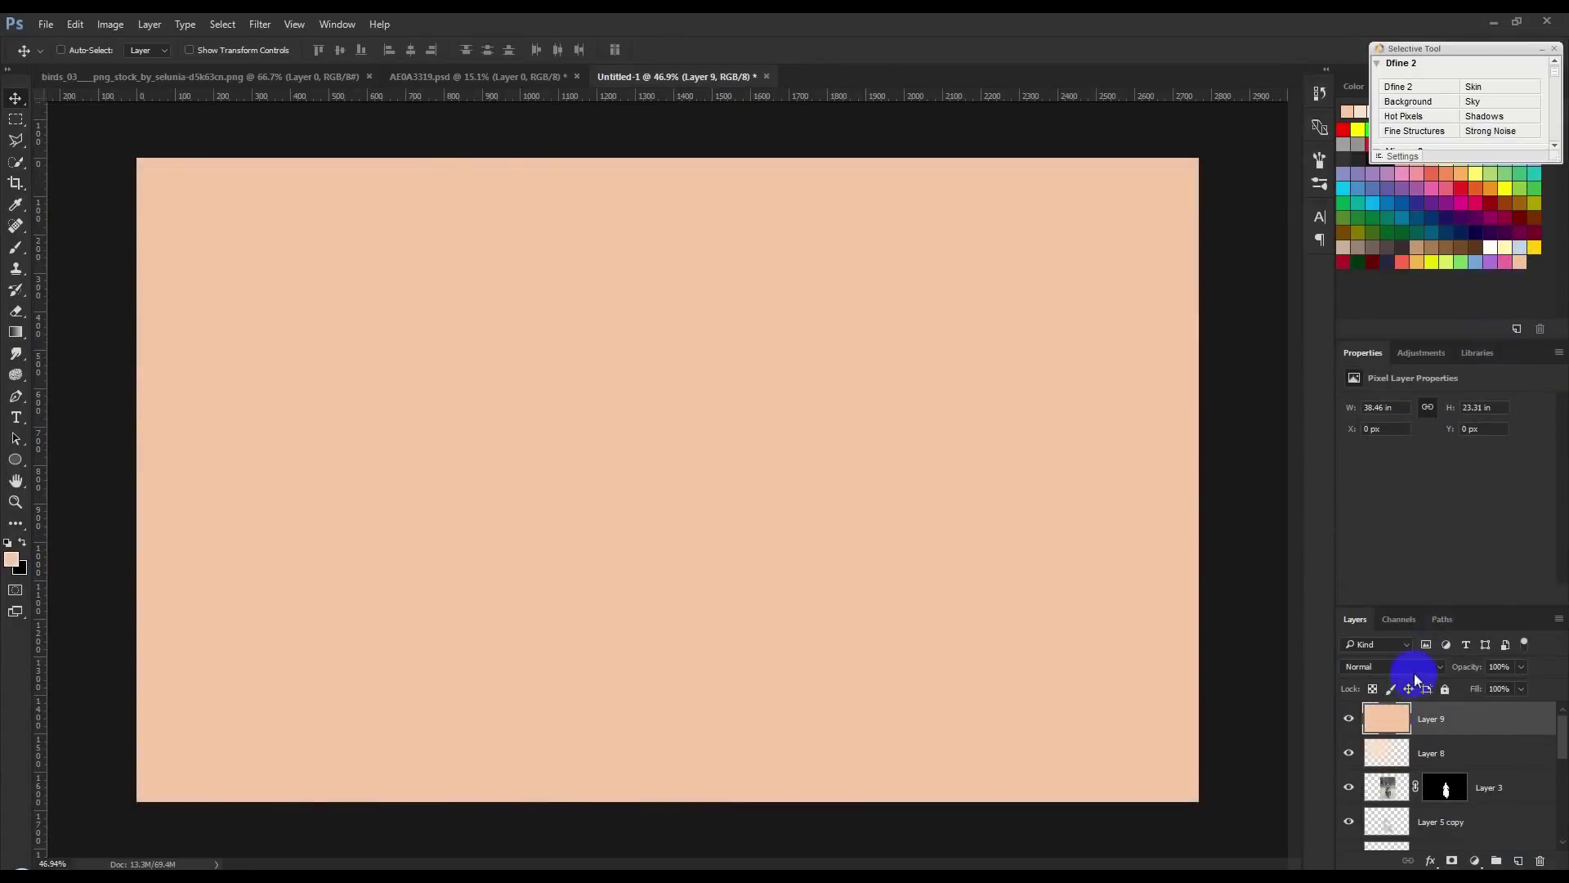
click(1412, 667)
click(1375, 506)
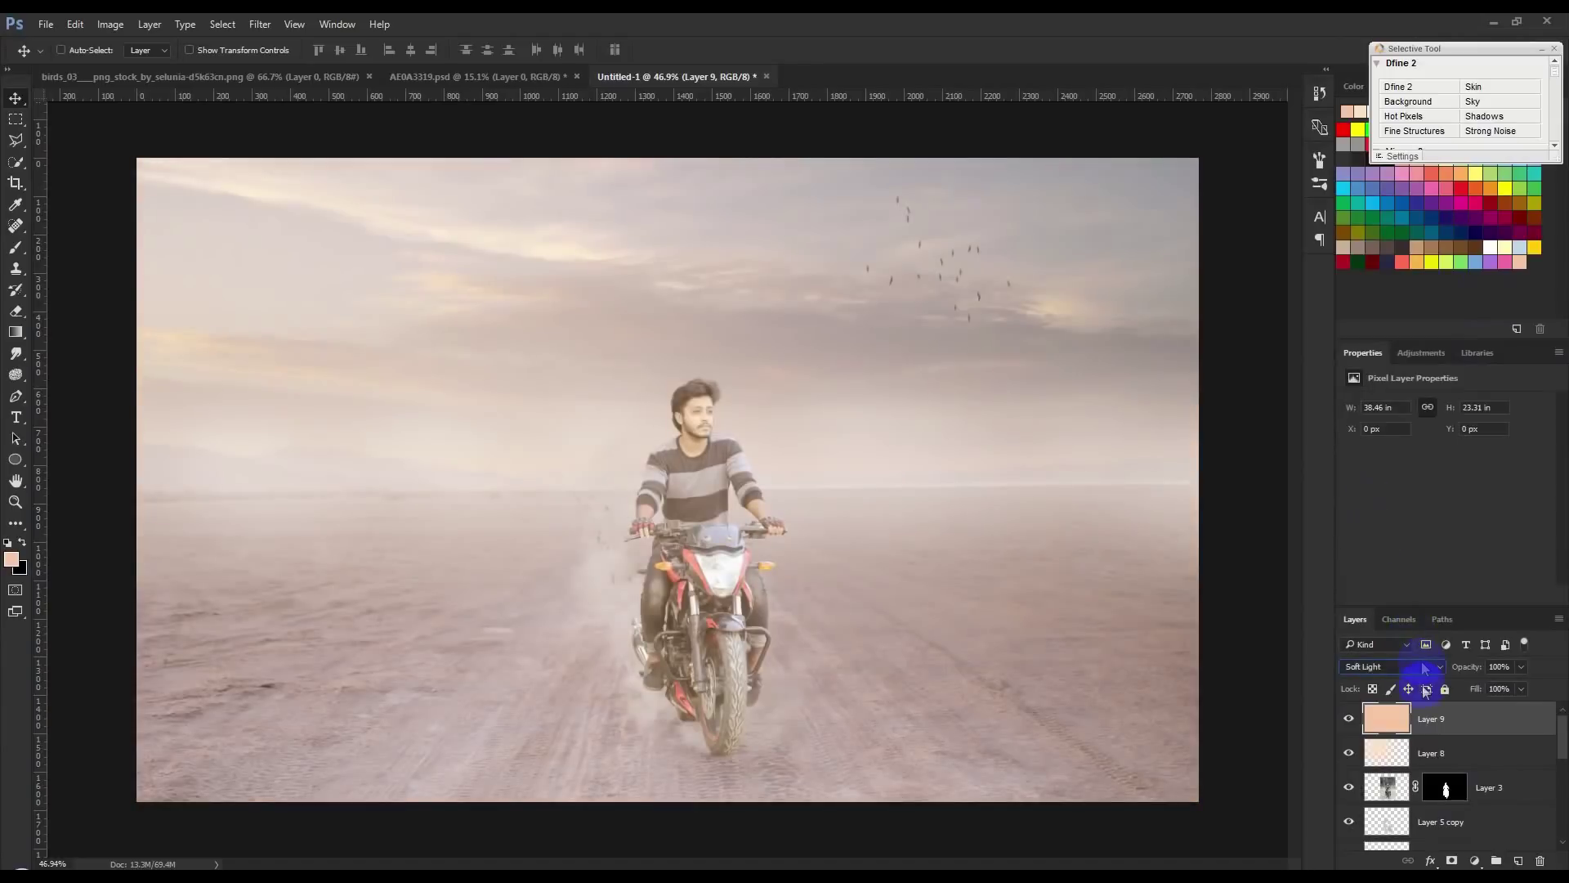
scroll(1405, 669, down, 1)
scroll(1403, 664, down, 2)
scroll(1401, 661, down, 1)
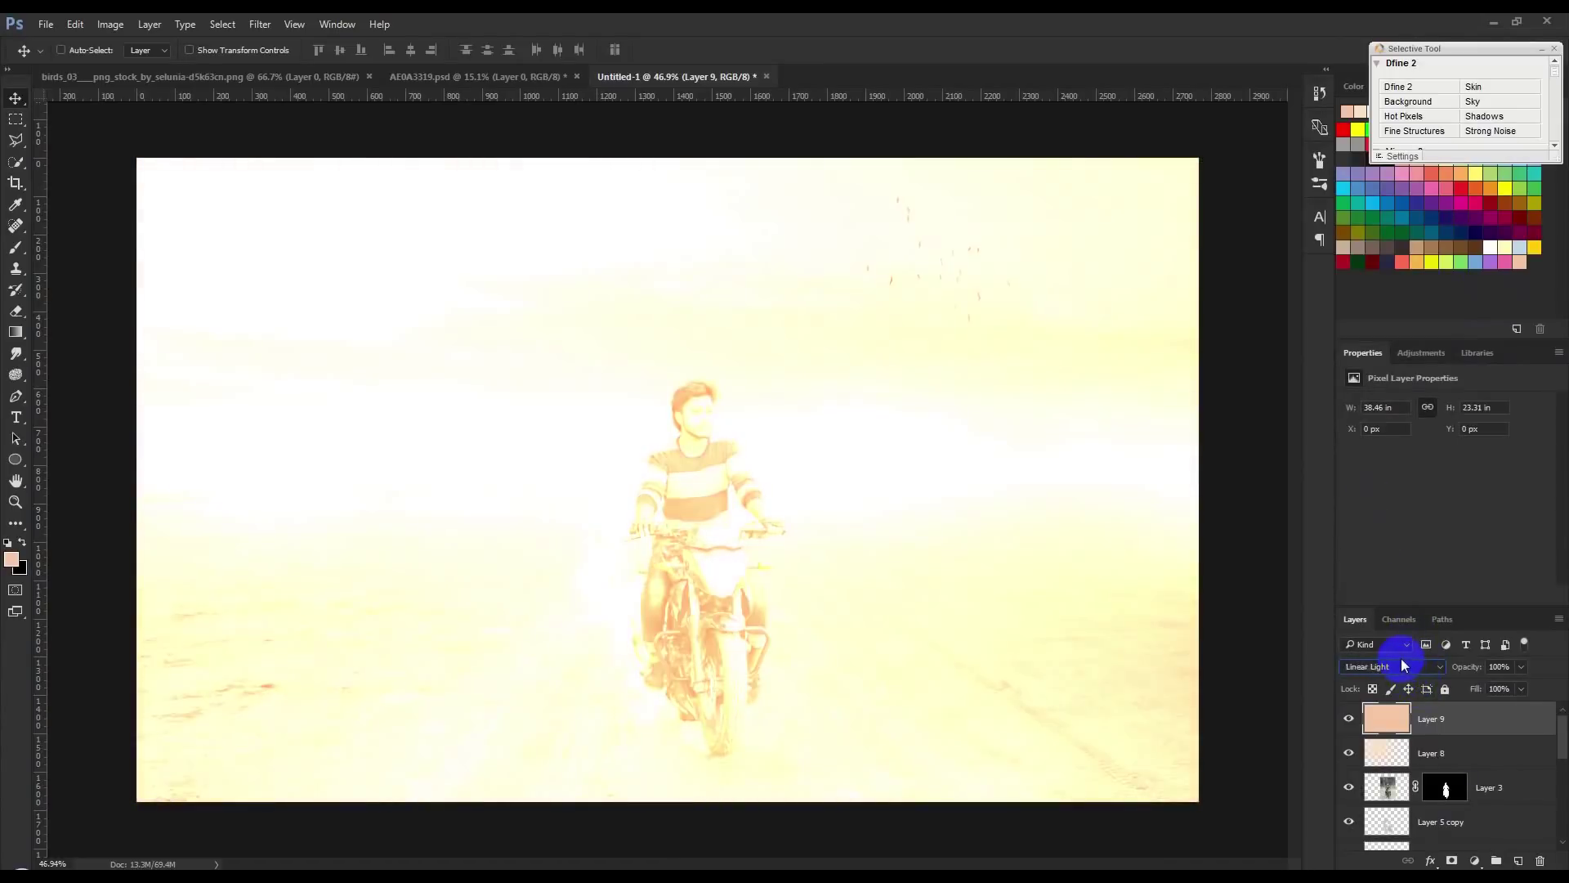
scroll(1400, 659, down, 2)
scroll(1399, 655, down, 2)
scroll(1400, 656, down, 1)
scroll(1399, 656, down, 1)
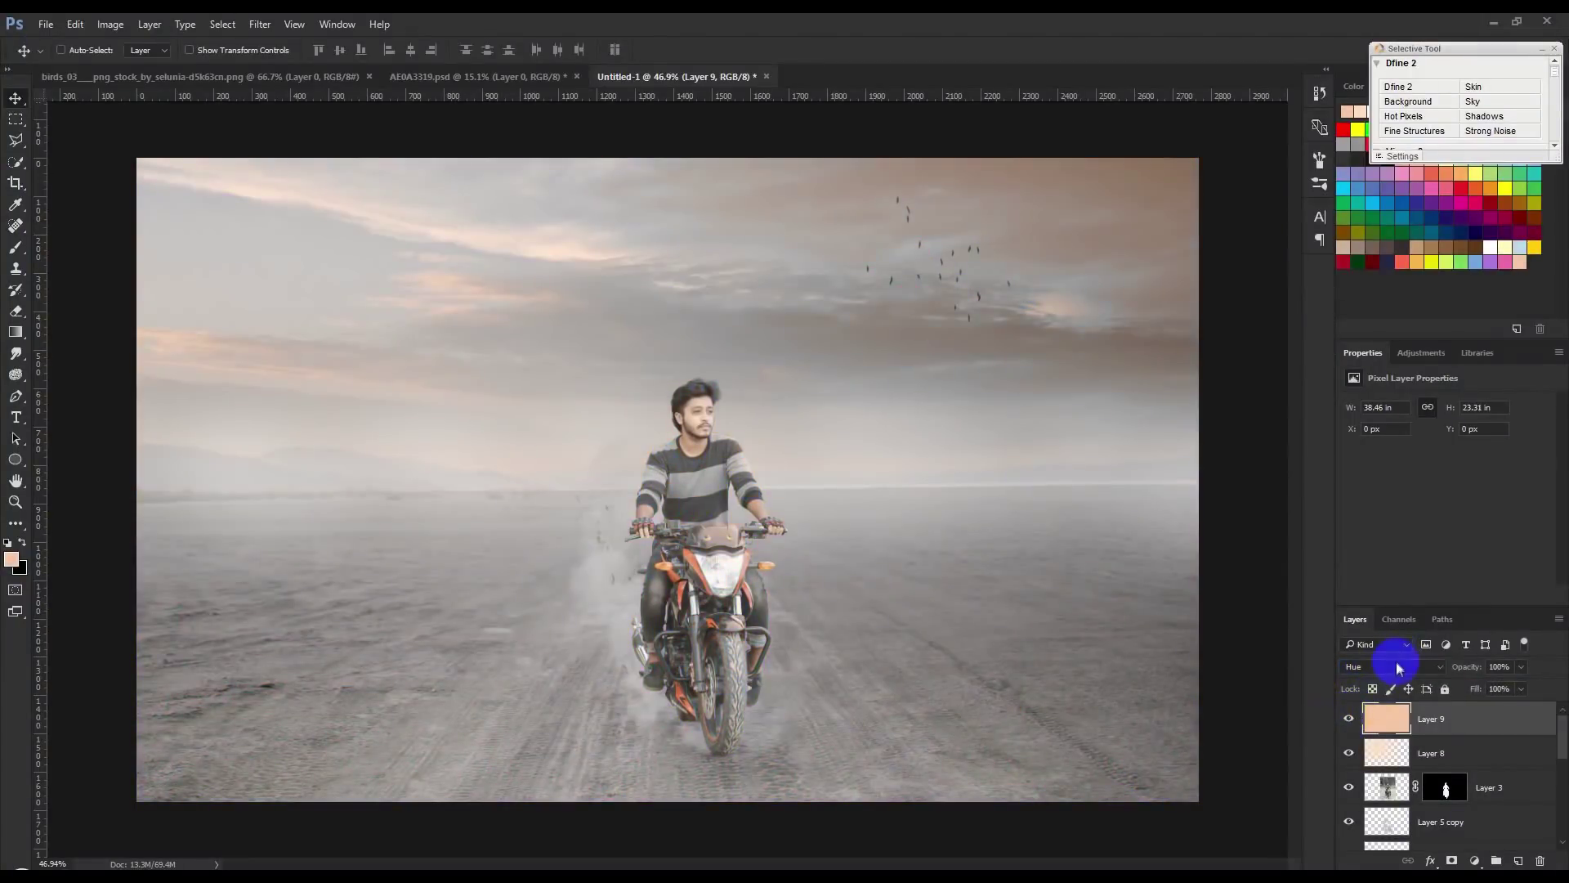
click(1396, 666)
click(1384, 398)
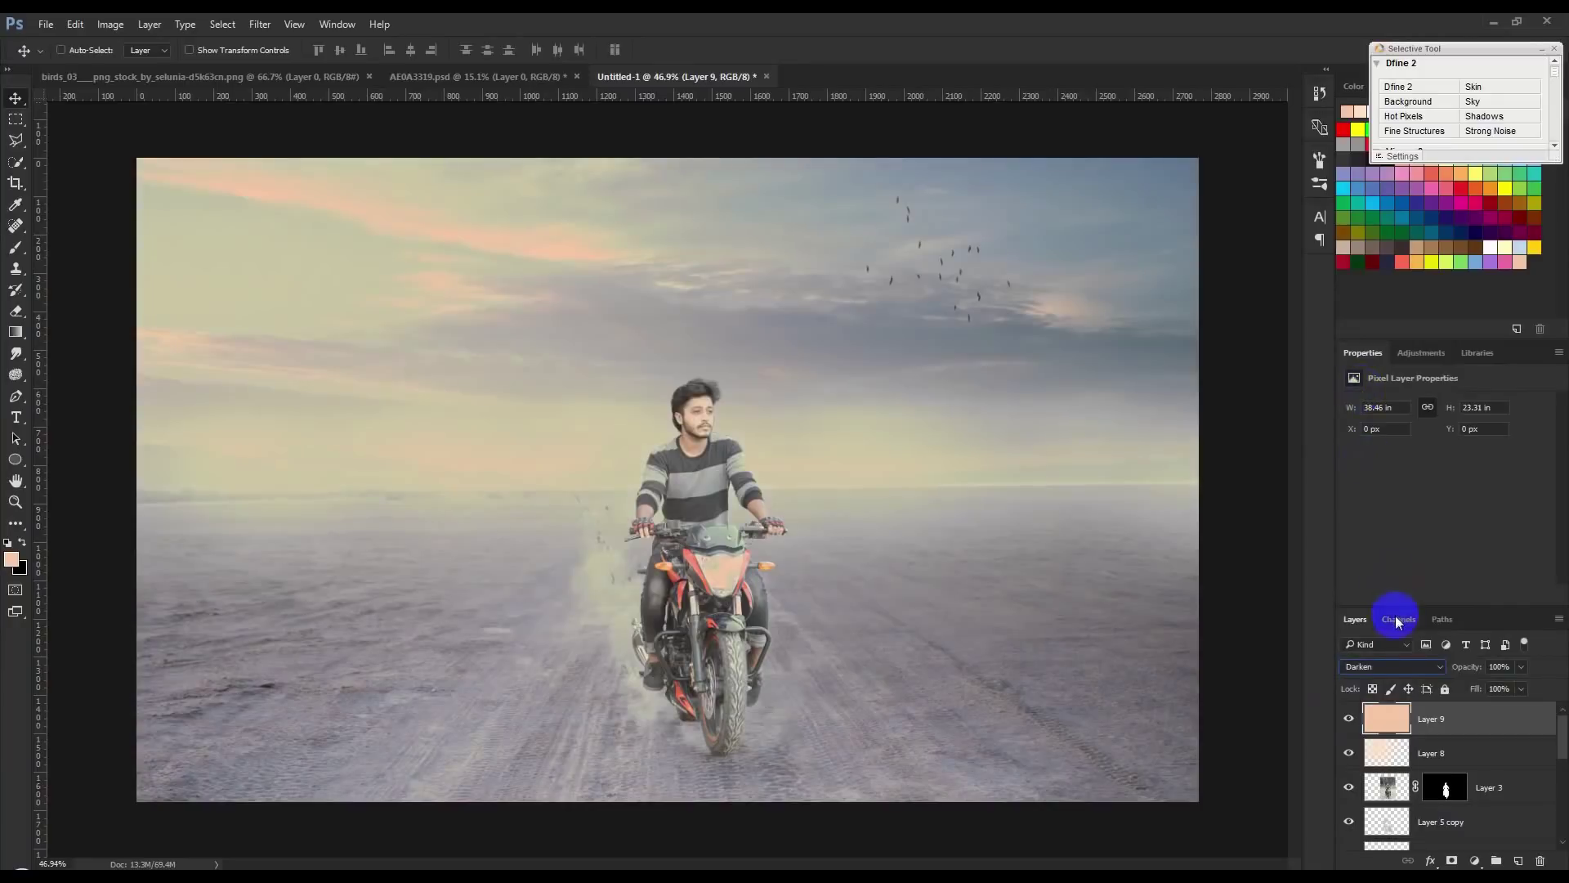
scroll(1399, 650, up, 1)
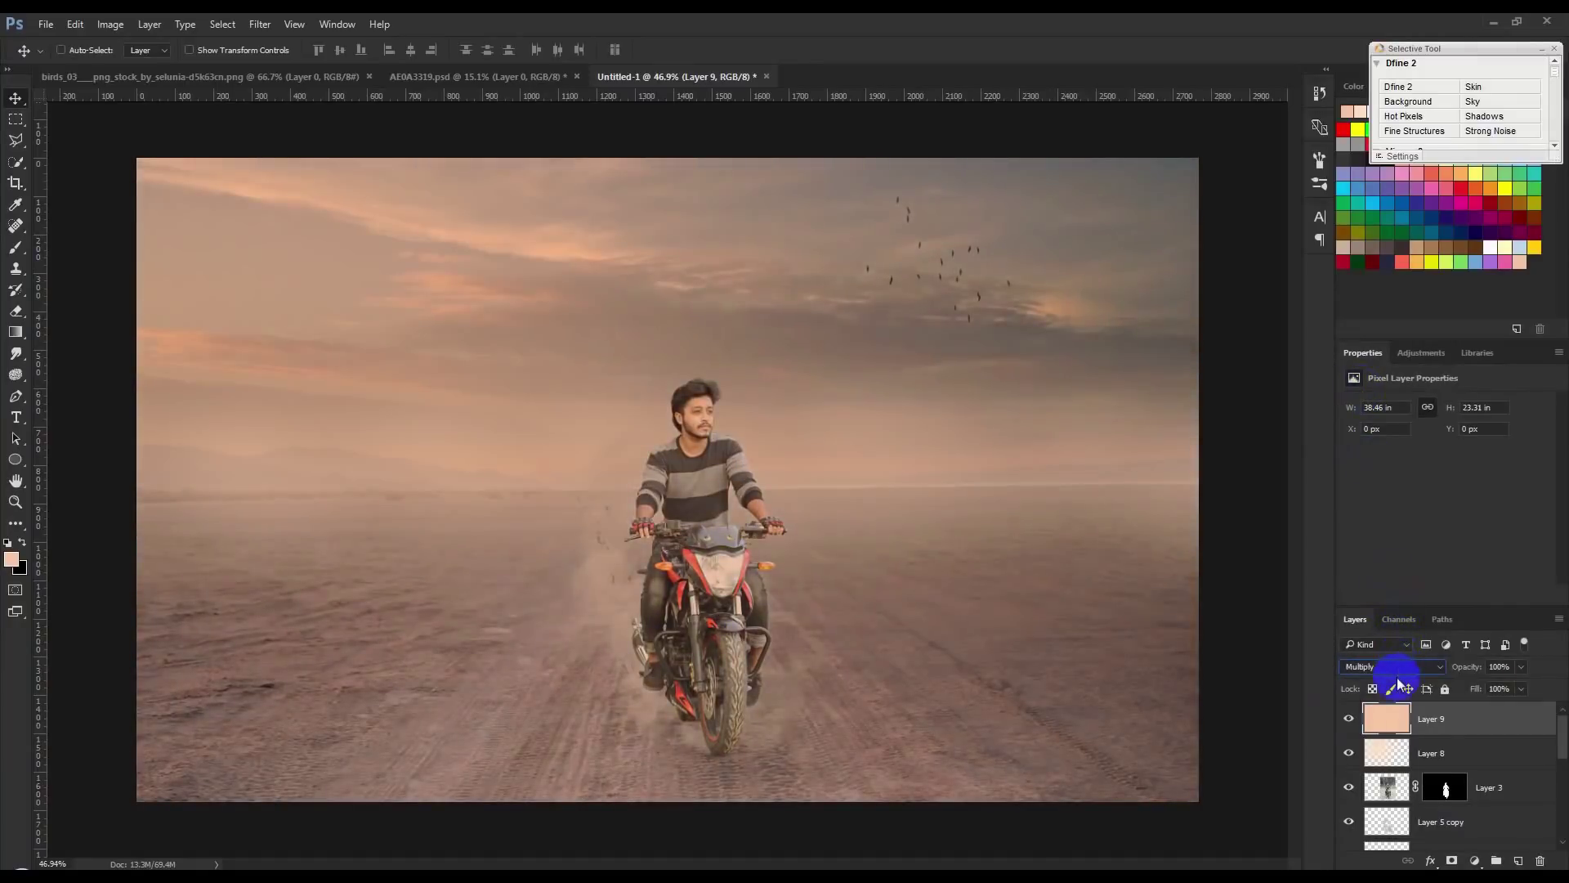
scroll(1399, 667, down, 1)
scroll(1399, 667, down, 2)
scroll(1397, 667, down, 1)
scroll(1394, 667, down, 1)
scroll(1393, 679, down, 2)
scroll(1393, 678, down, 2)
click(1392, 676)
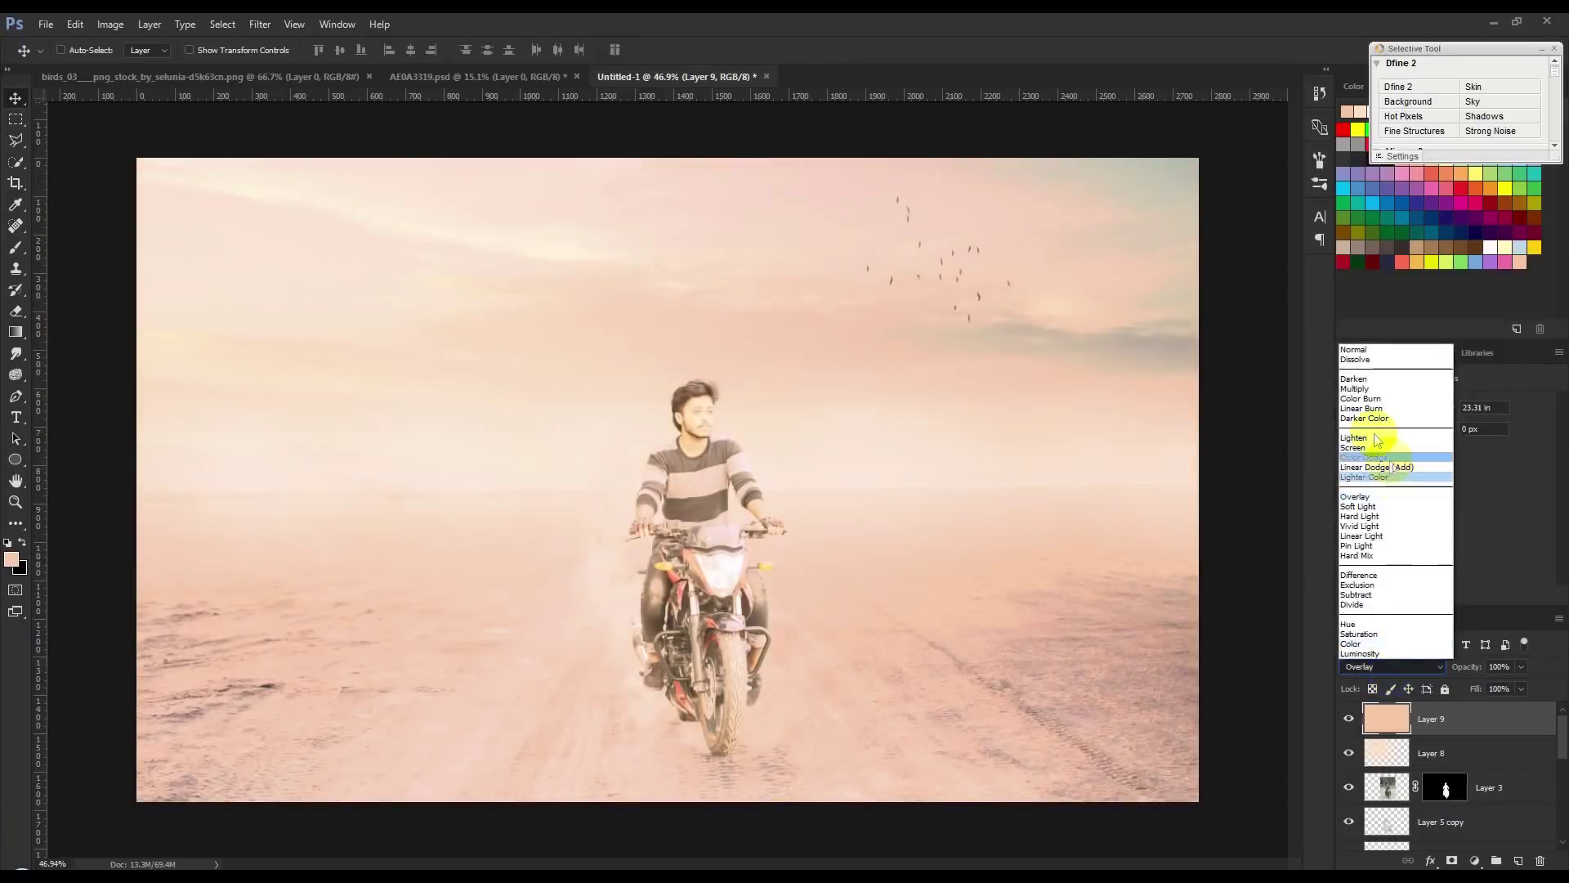
click(1381, 384)
scroll(1419, 666, down, 1)
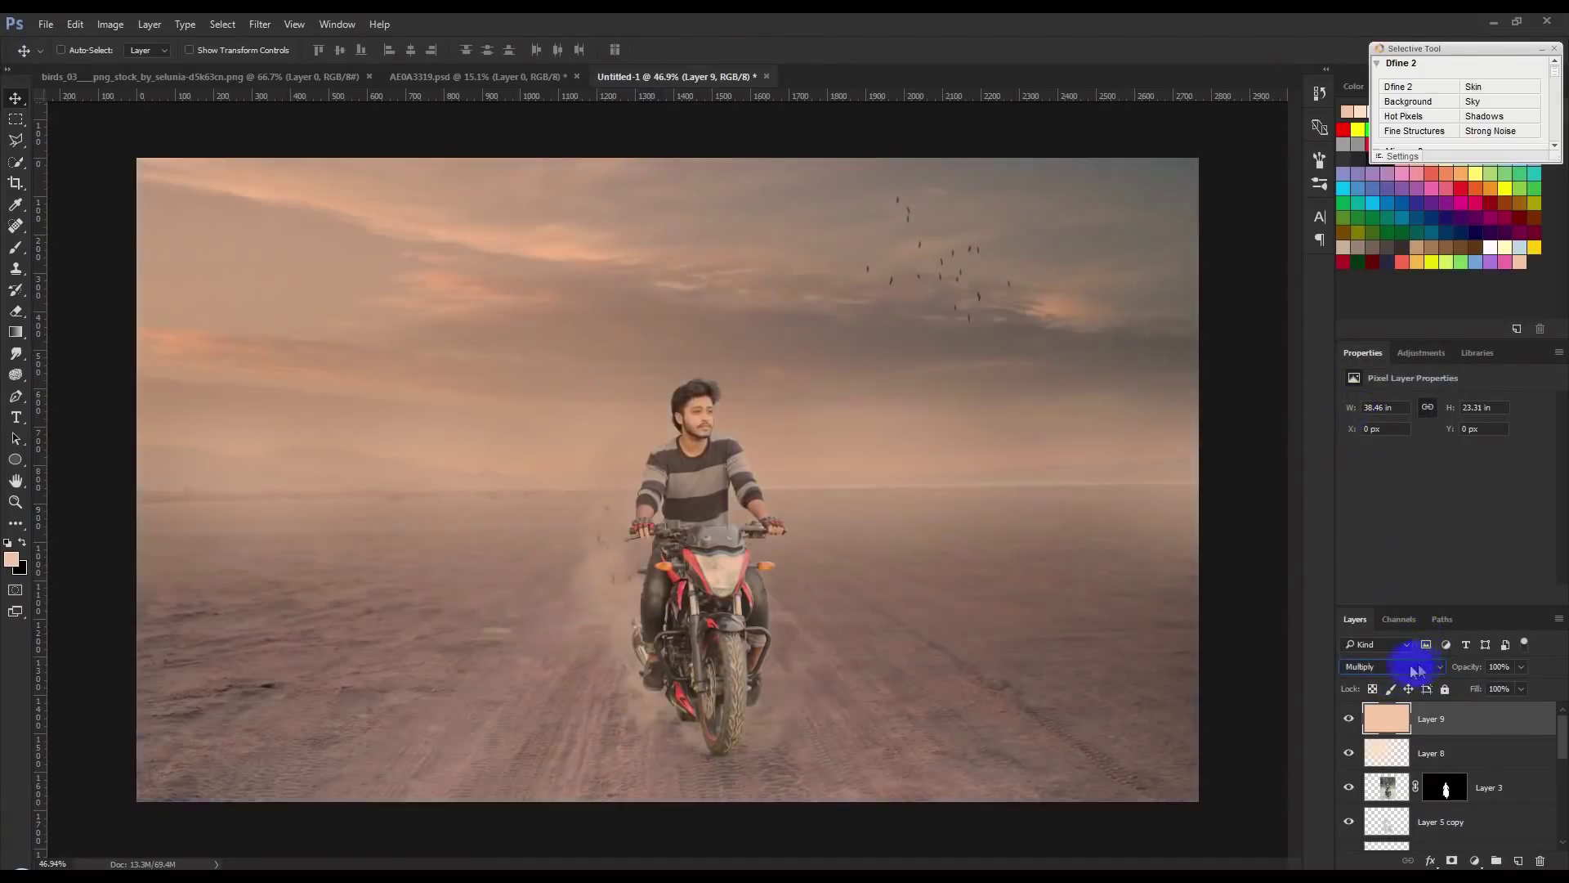
click(1419, 666)
click(1384, 396)
key(3)
key(2)
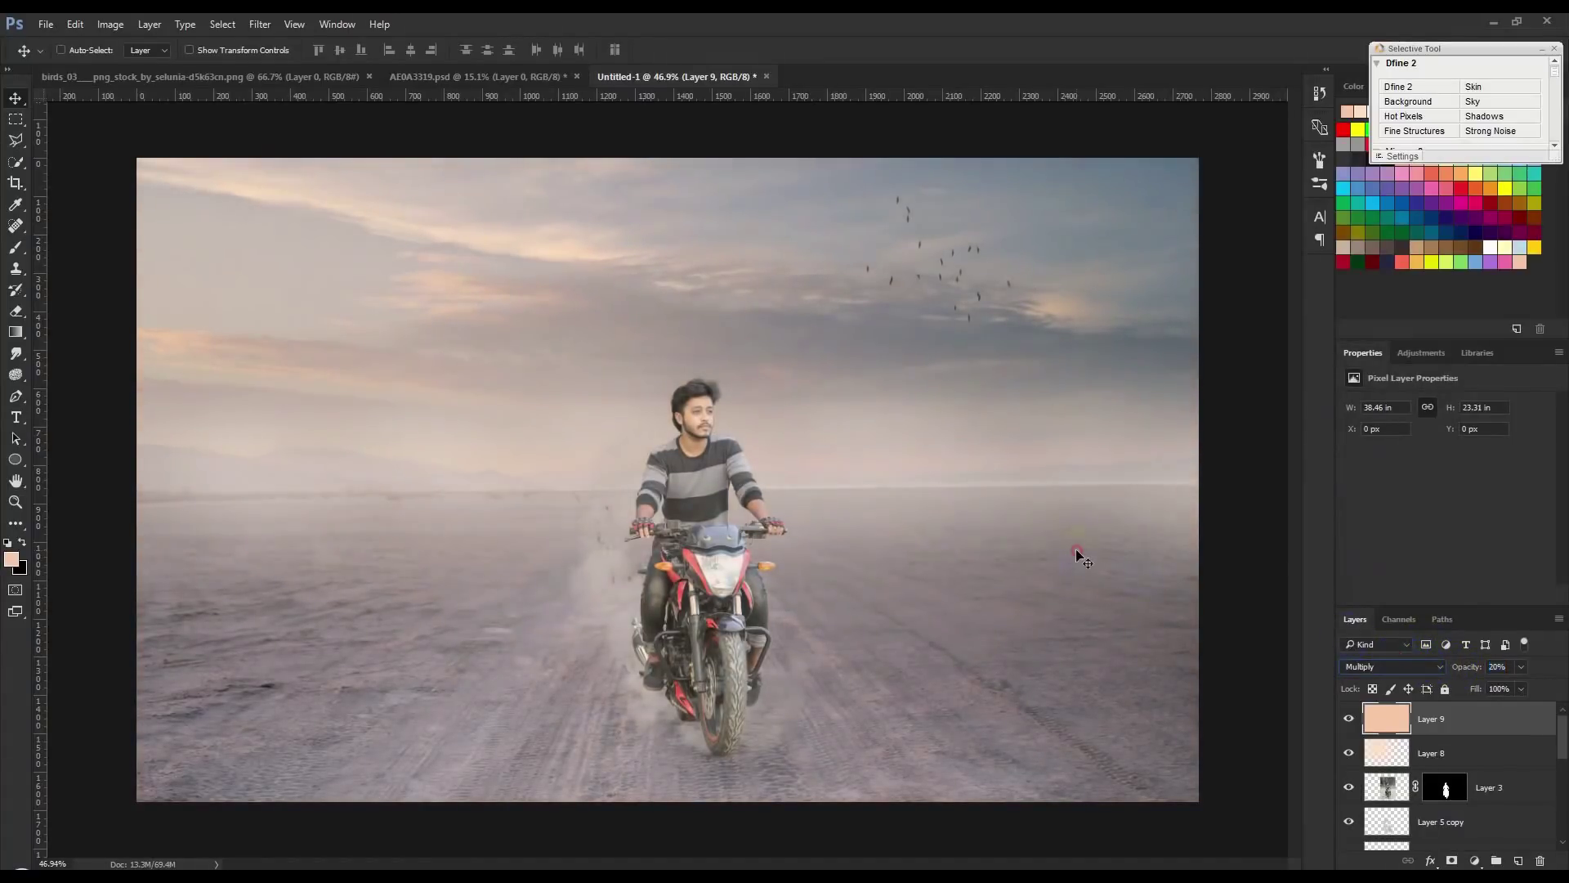
click(1348, 720)
scroll(714, 462, up, 3)
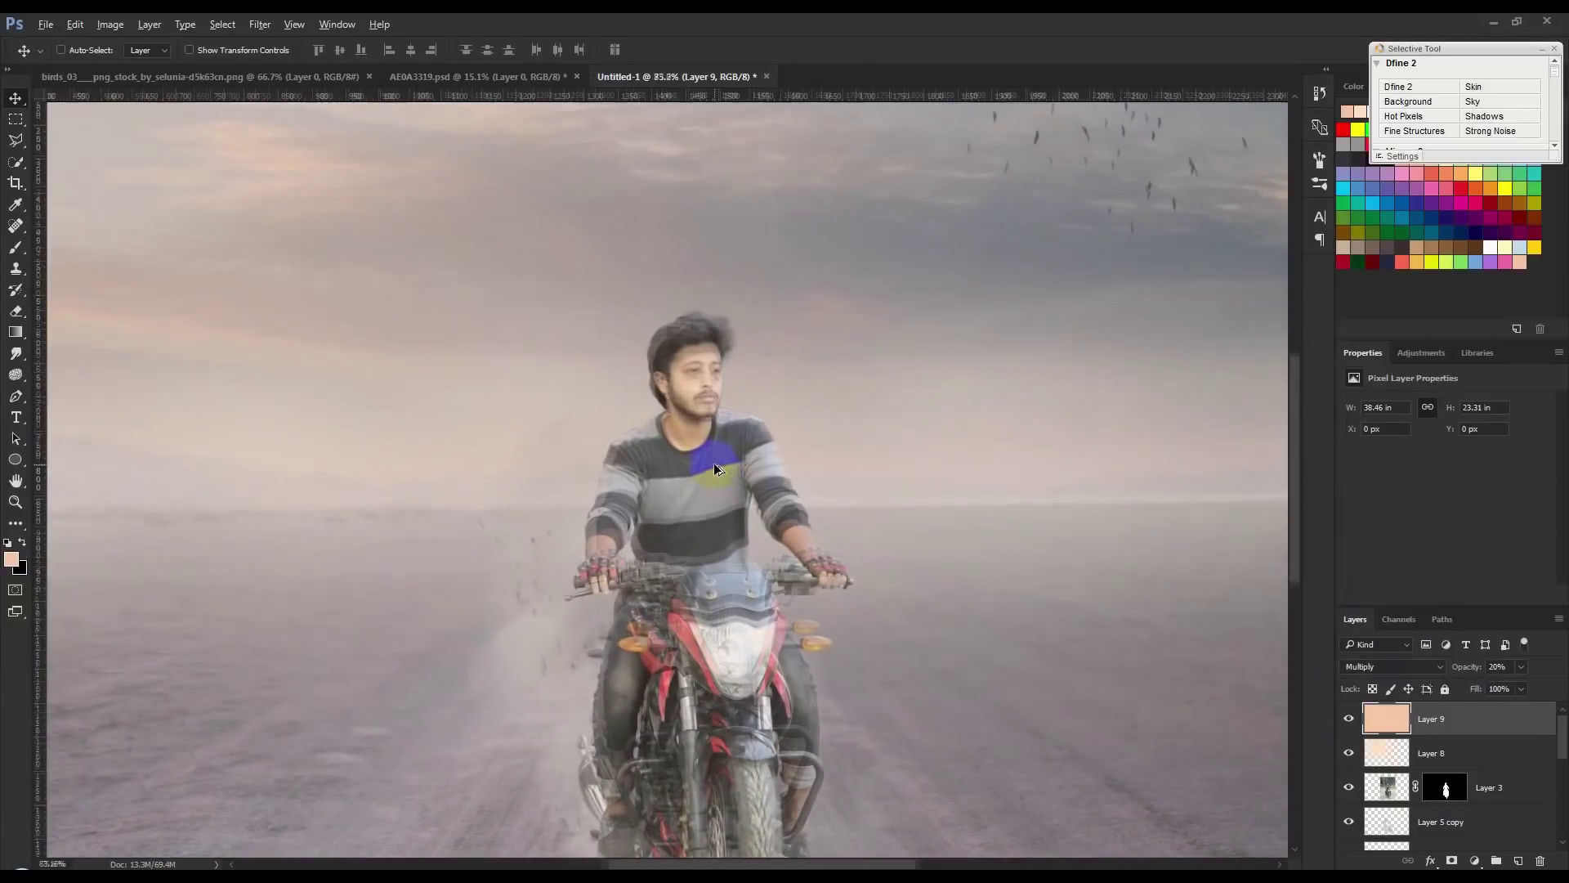
scroll(749, 495, down, 2)
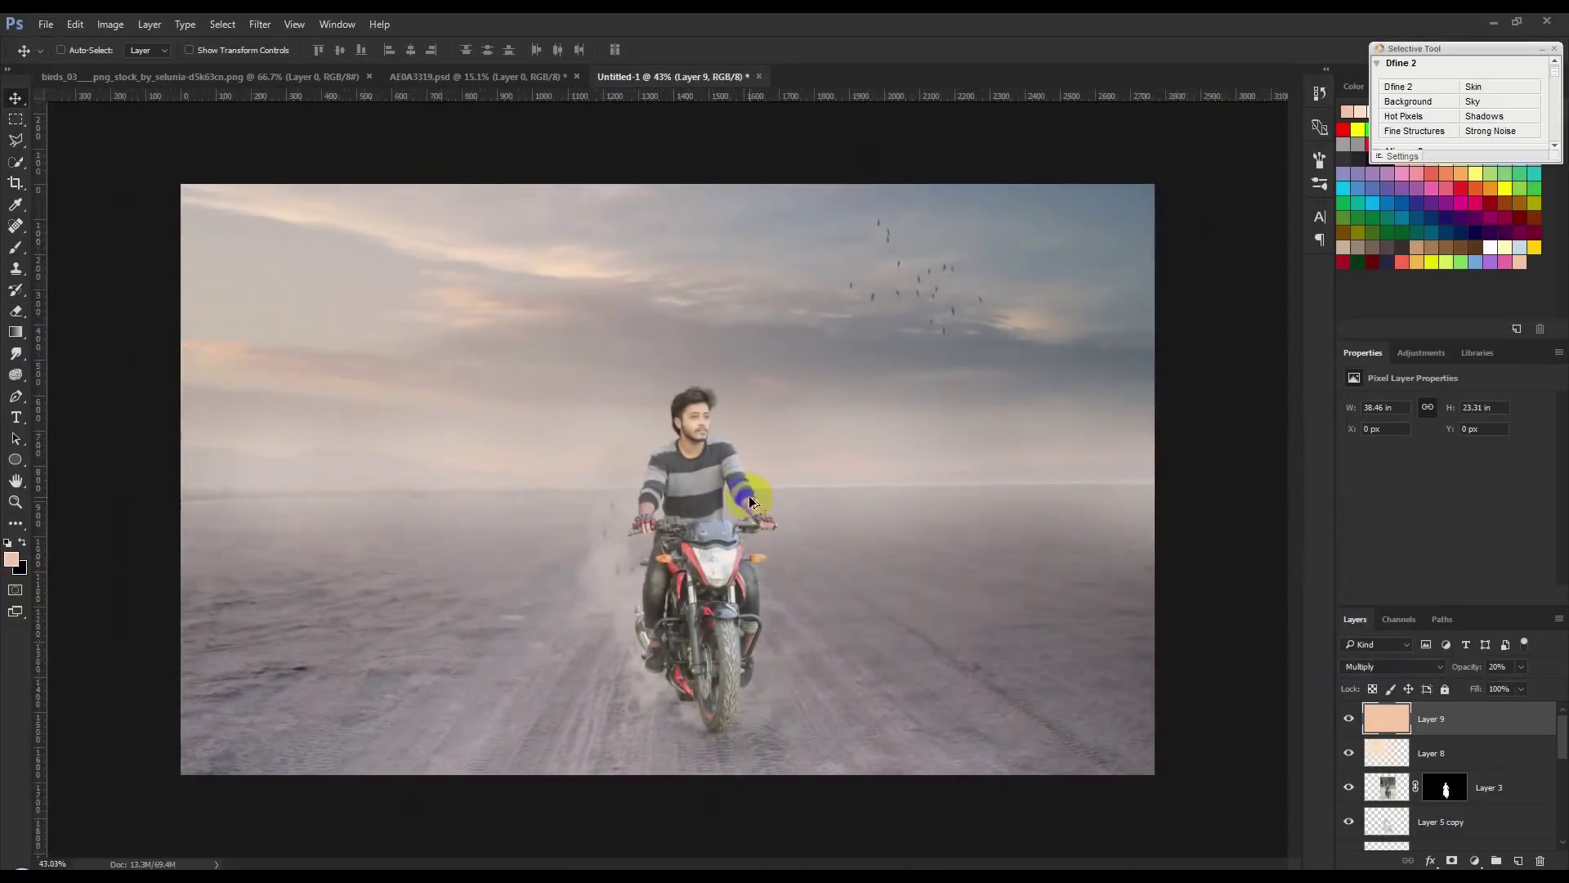
key(Delete)
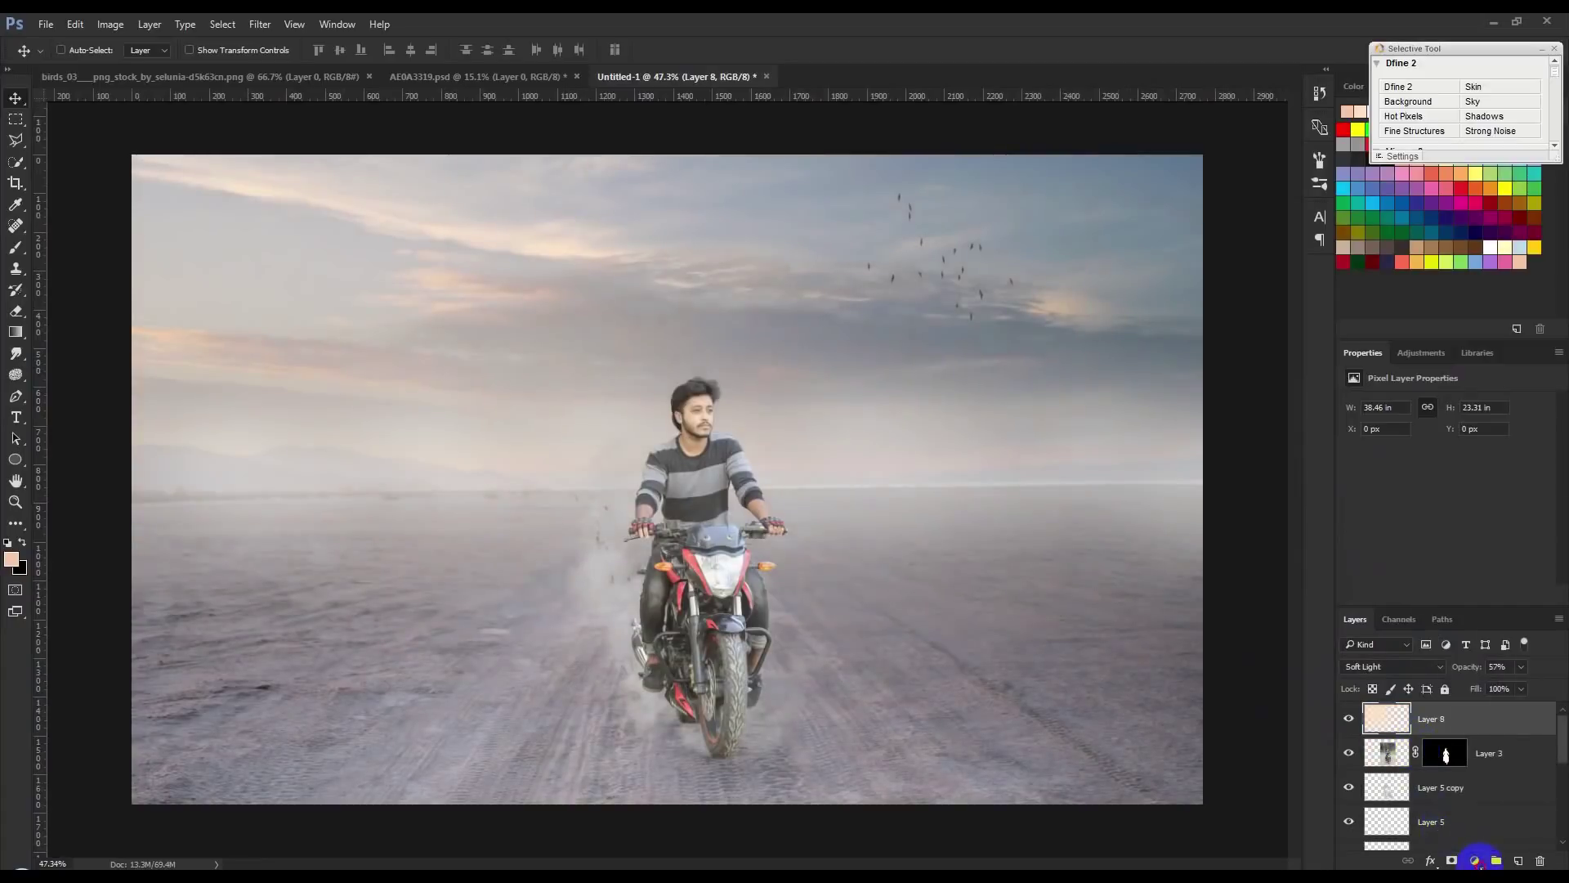
- Add a Color Lookup adjustment layer using the Fuji ETERNA 250D Fuji 3510 3DLUT
click(1475, 859)
click(1451, 755)
click(1442, 404)
click(1381, 484)
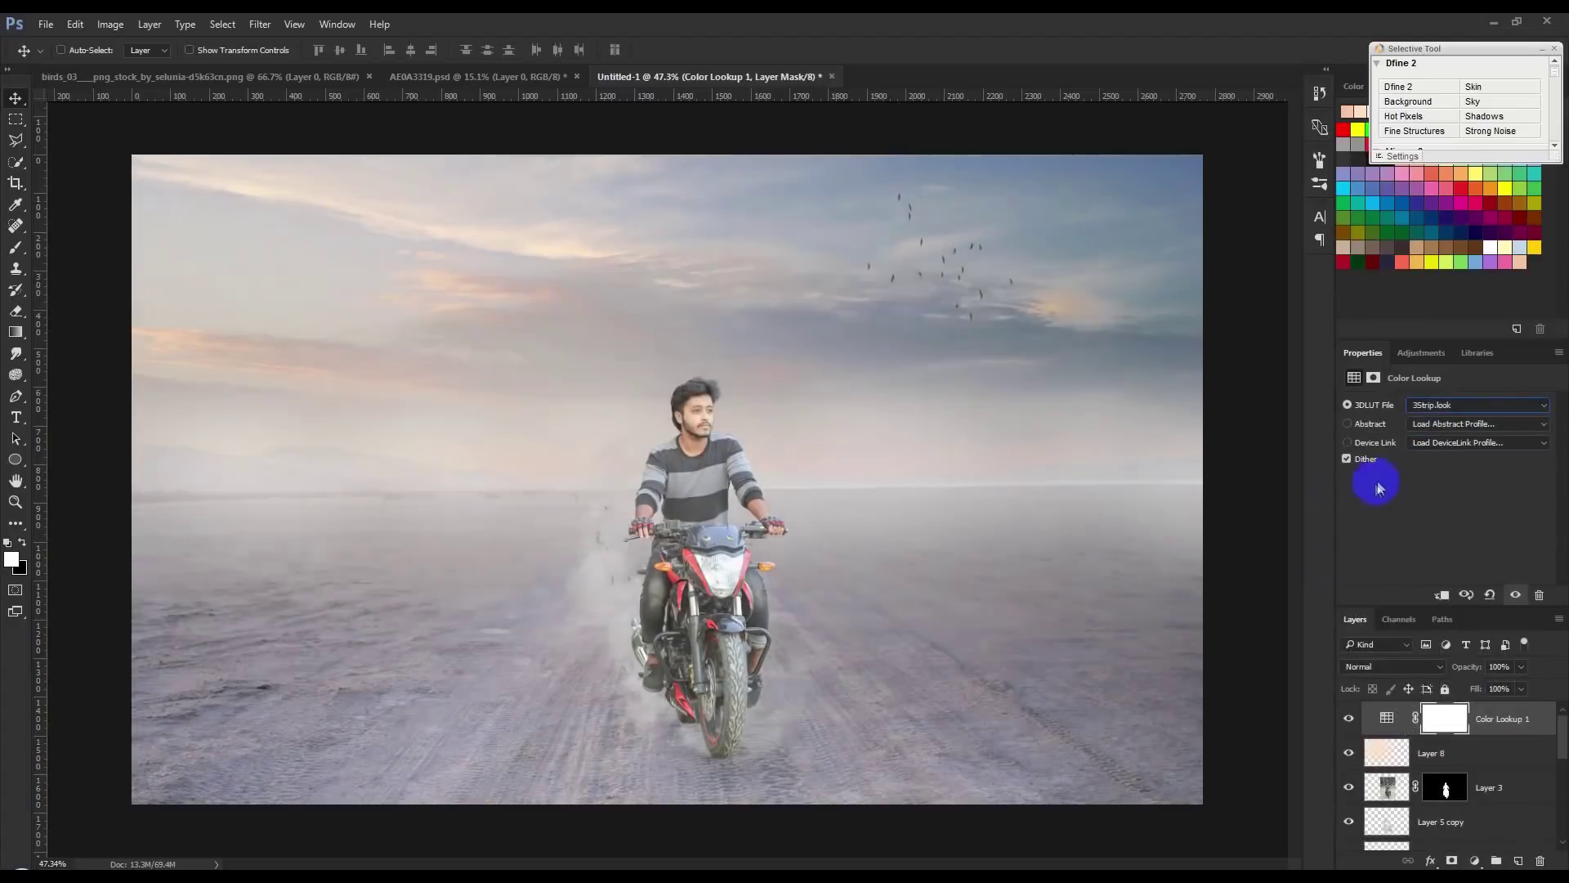
scroll(1435, 404, down, 1)
scroll(1435, 403, down, 1)
scroll(1435, 404, down, 1)
scroll(1435, 404, down, 1)
scroll(1435, 403, down, 1)
scroll(1435, 403, down, 1)
scroll(1435, 403, down, 1)
scroll(1435, 403, down, 1)
scroll(1435, 404, down, 1)
scroll(1435, 404, down, 1)
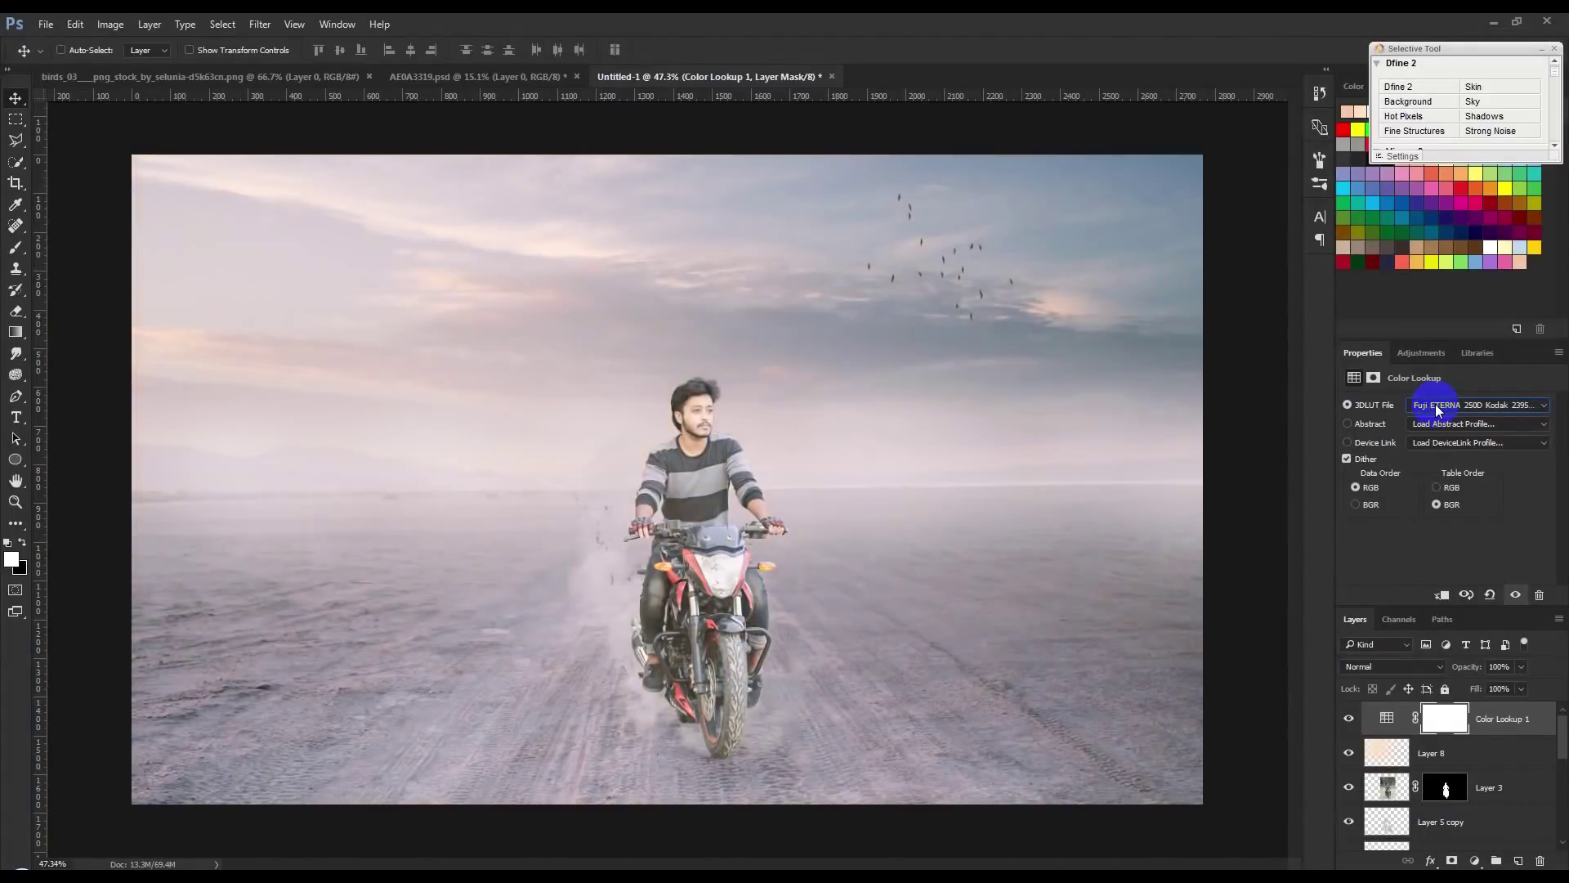
scroll(1435, 404, down, 1)
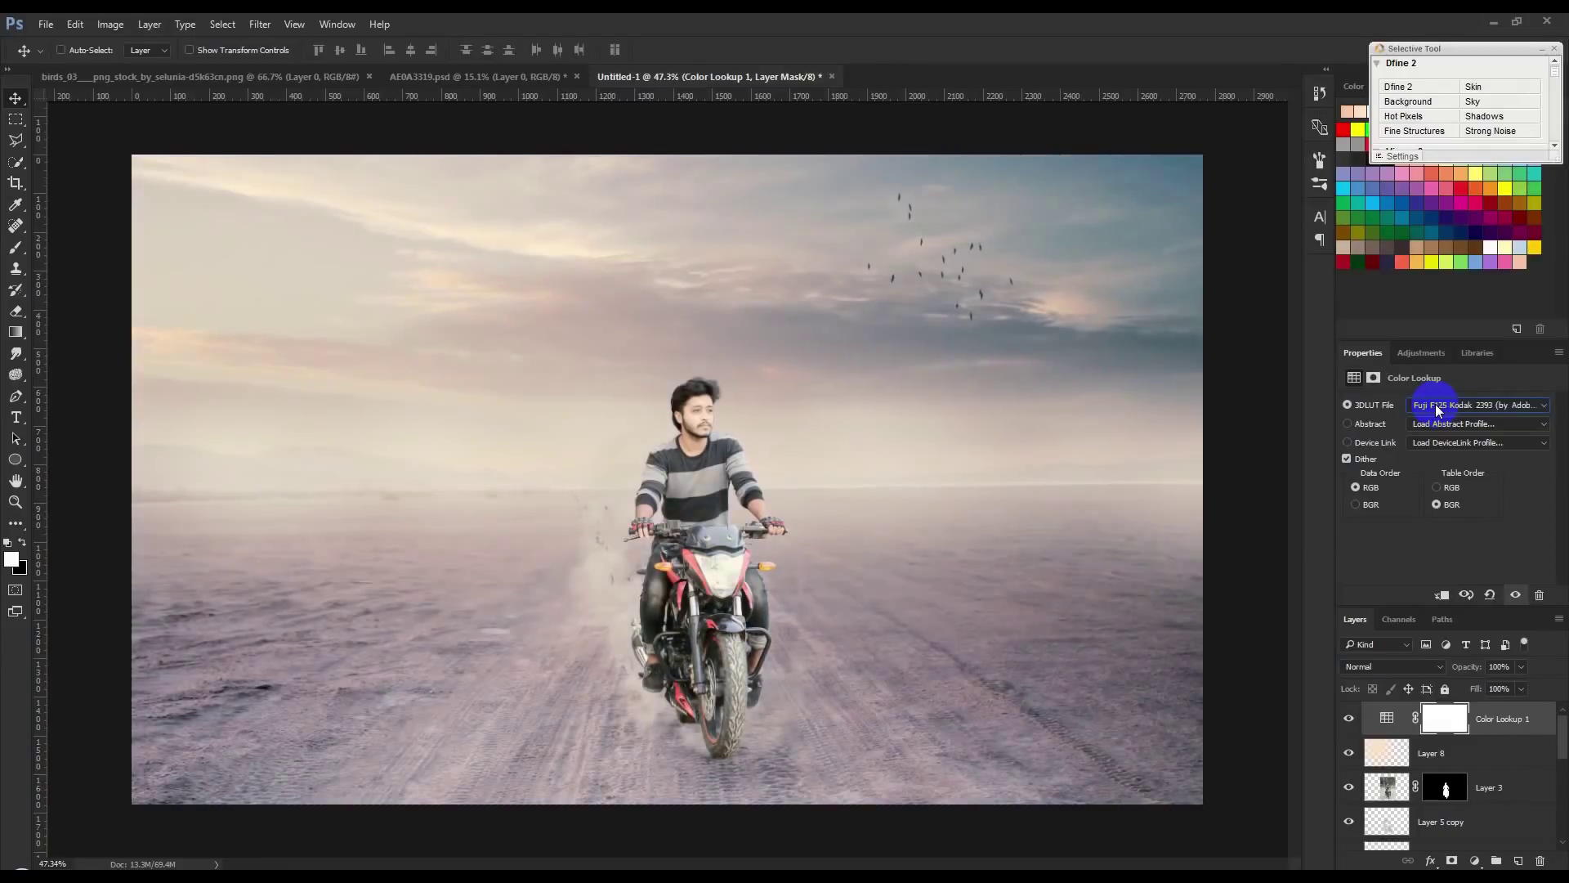
scroll(1435, 403, up, 1)
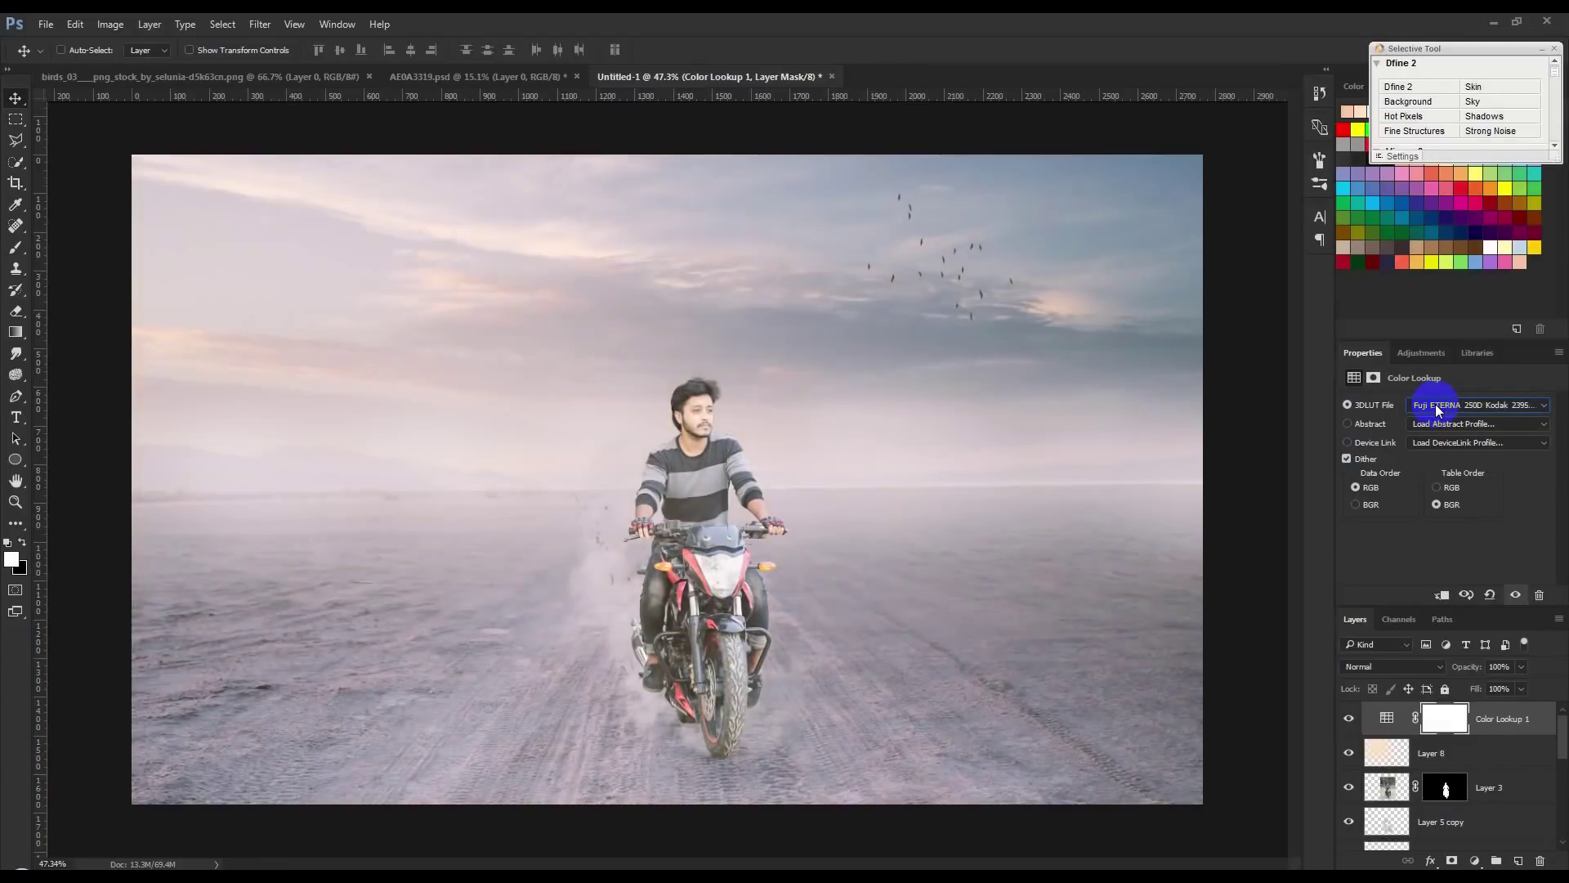
scroll(1435, 403, up, 1)
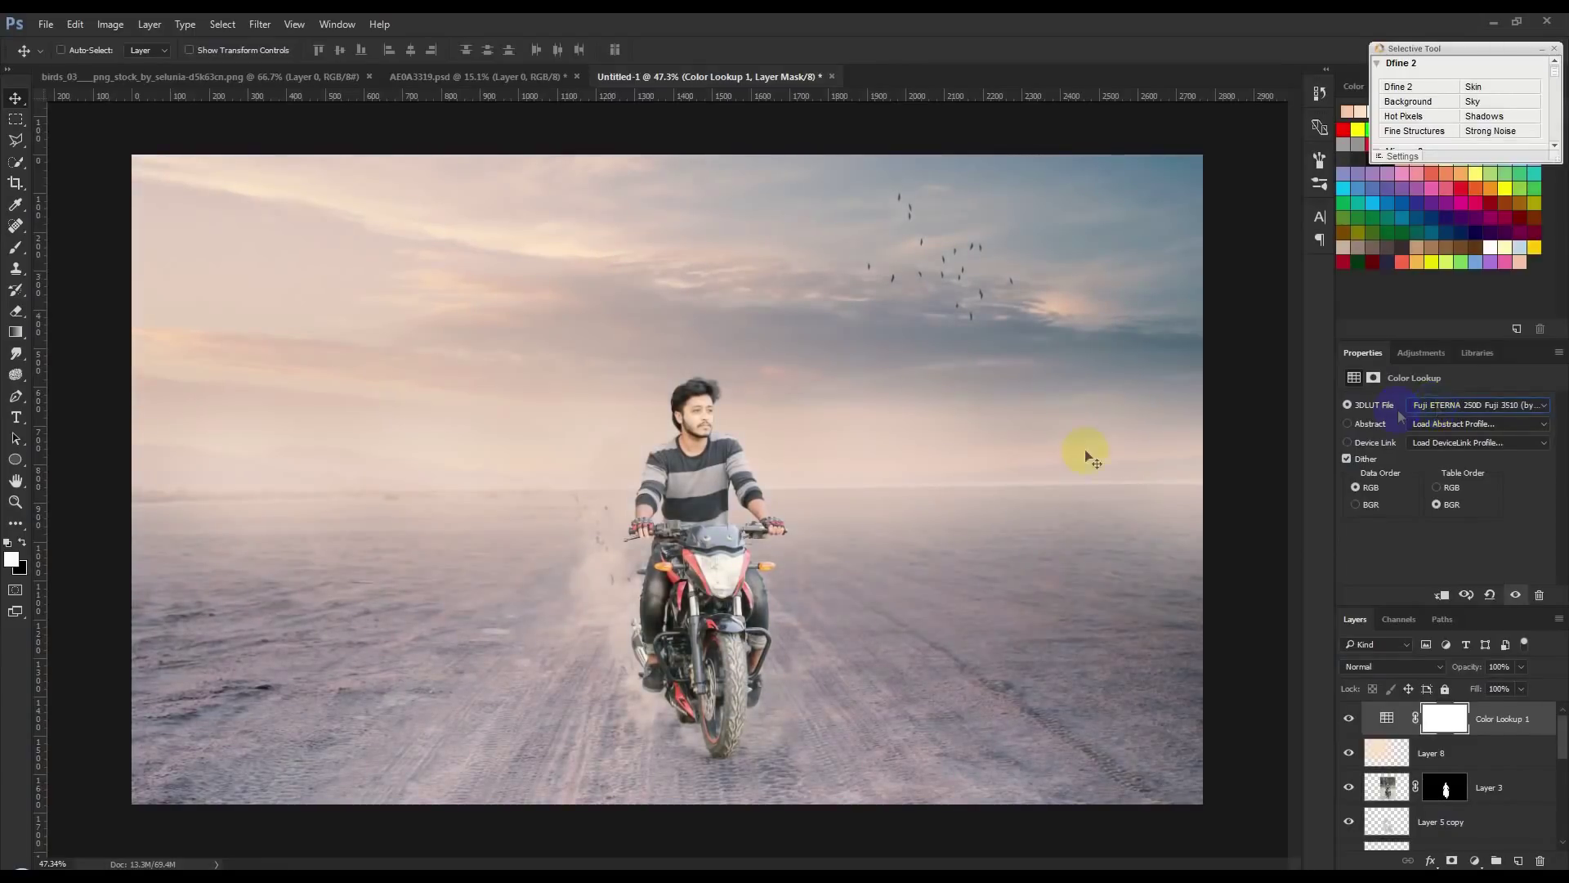
- Lower the Color Lookup layer's opacity to 15%
click(1498, 666)
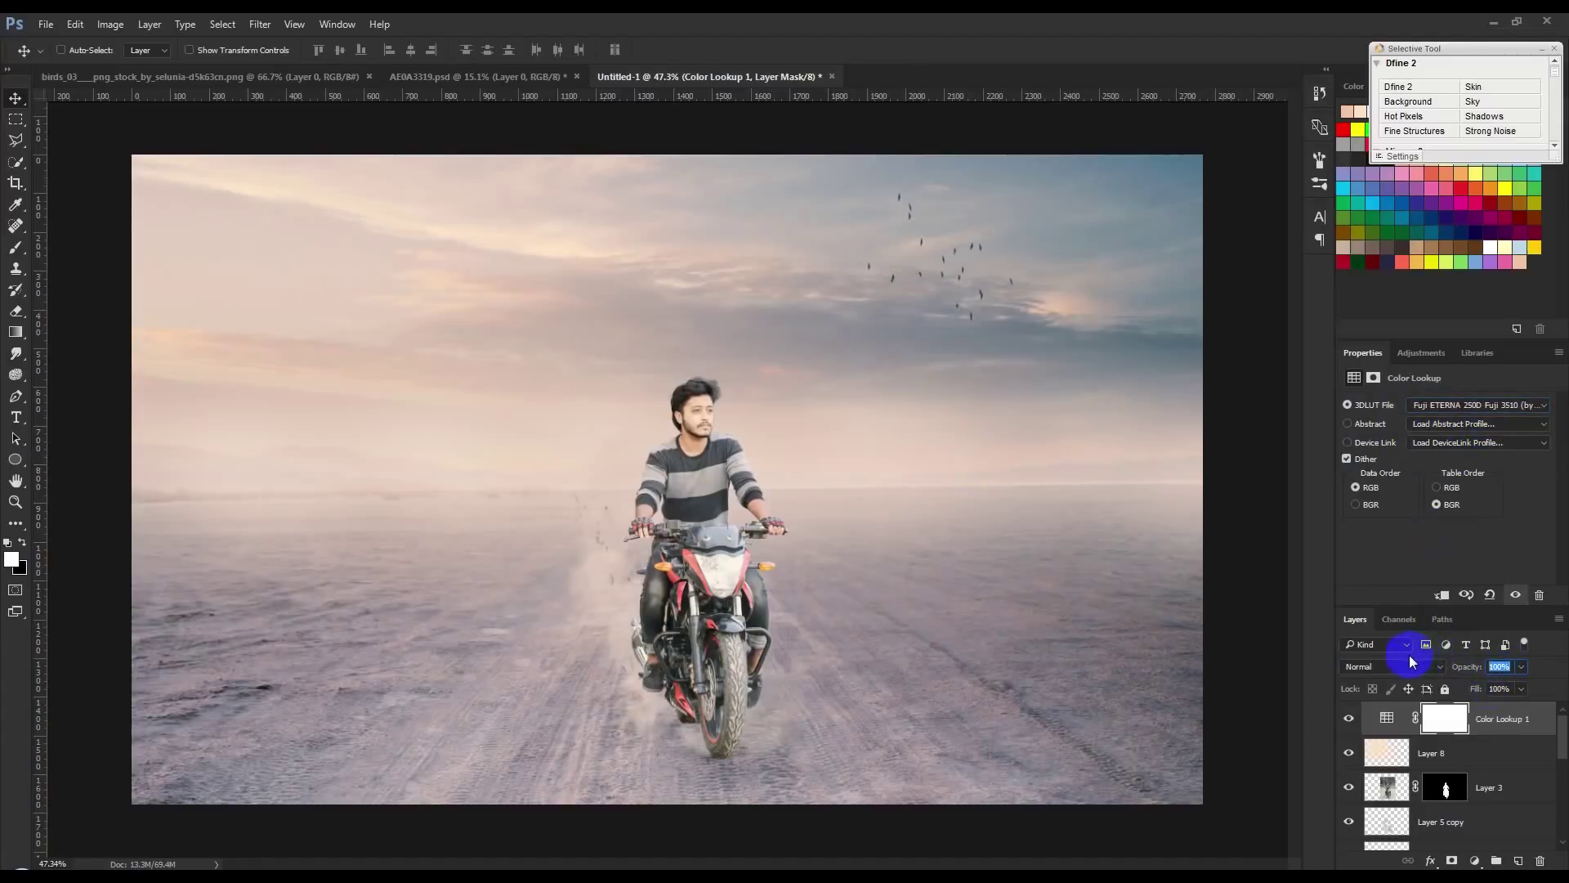
text(15)
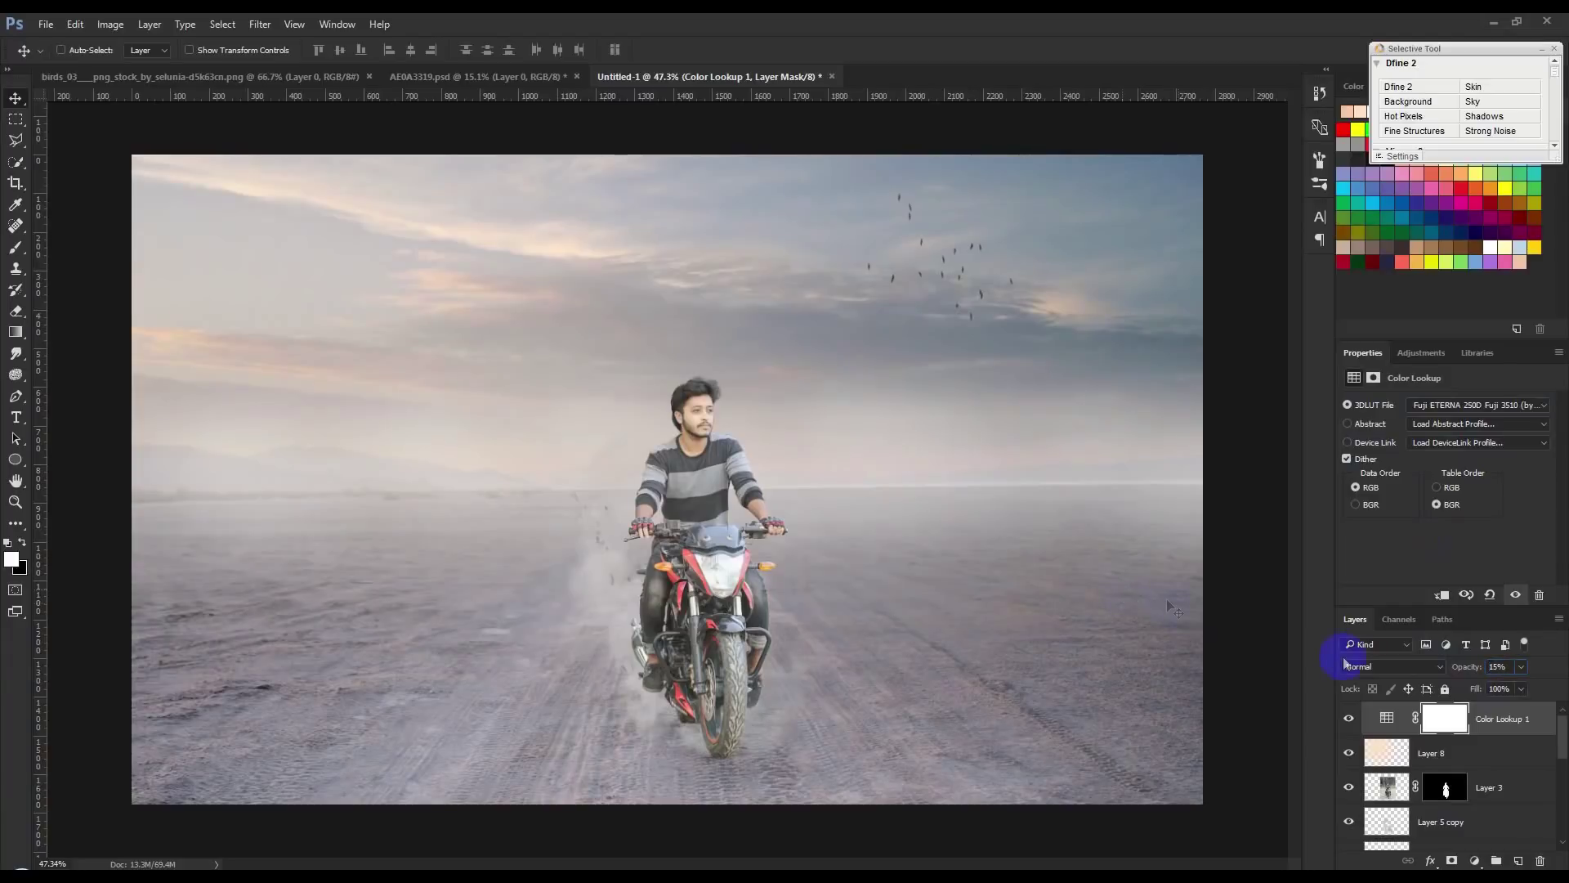
click(1518, 860)
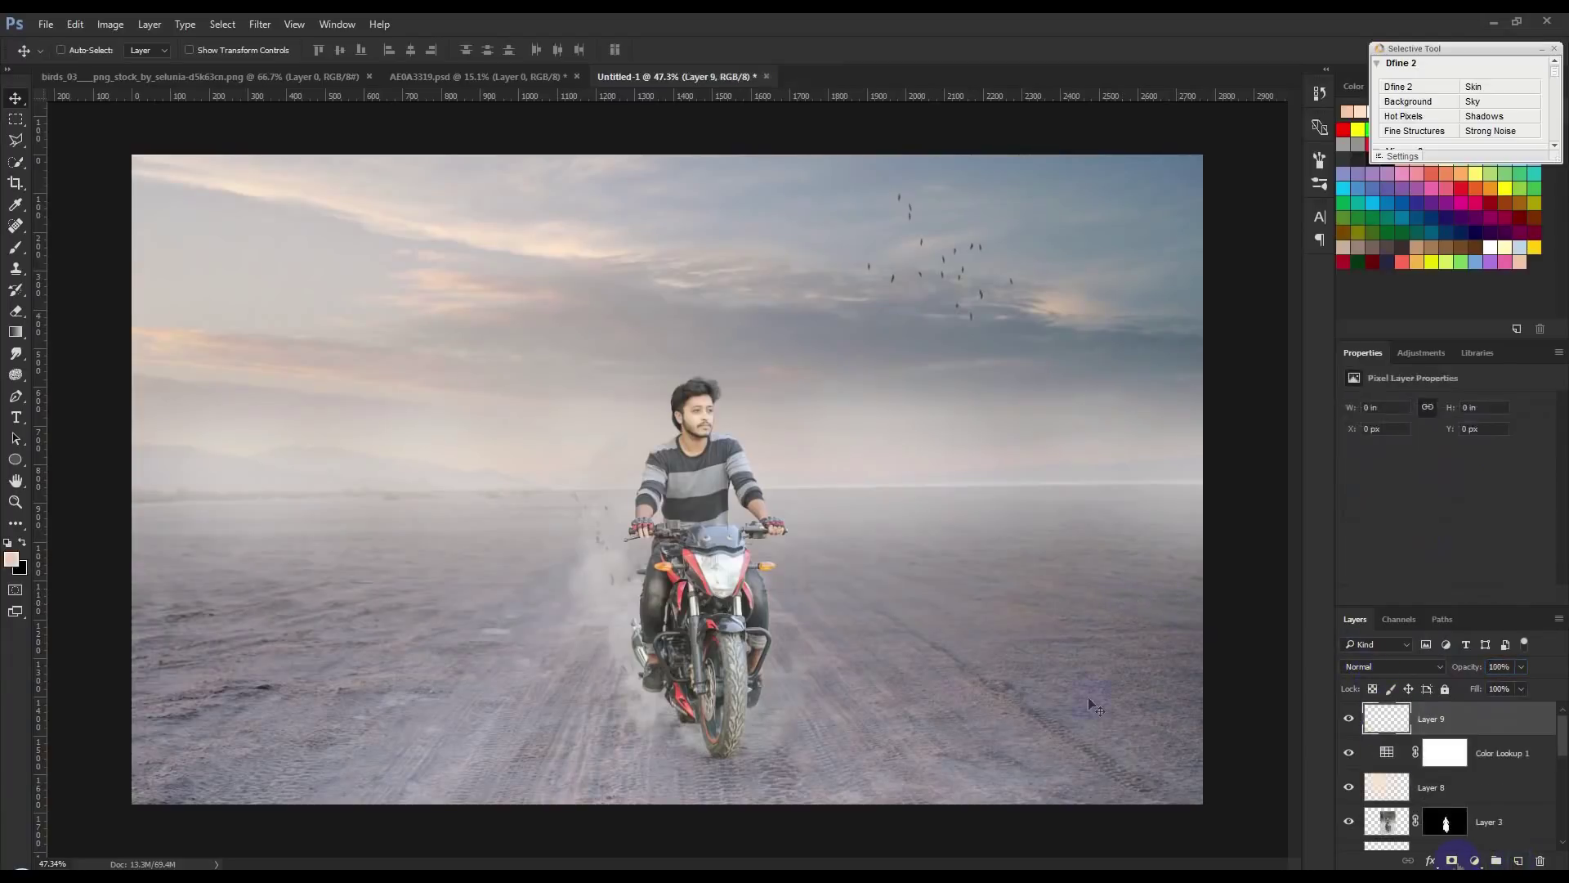
- Stamp a merged copy of the scene onto Layer 9 with Apply Image
click(110, 24)
click(137, 268)
click(919, 267)
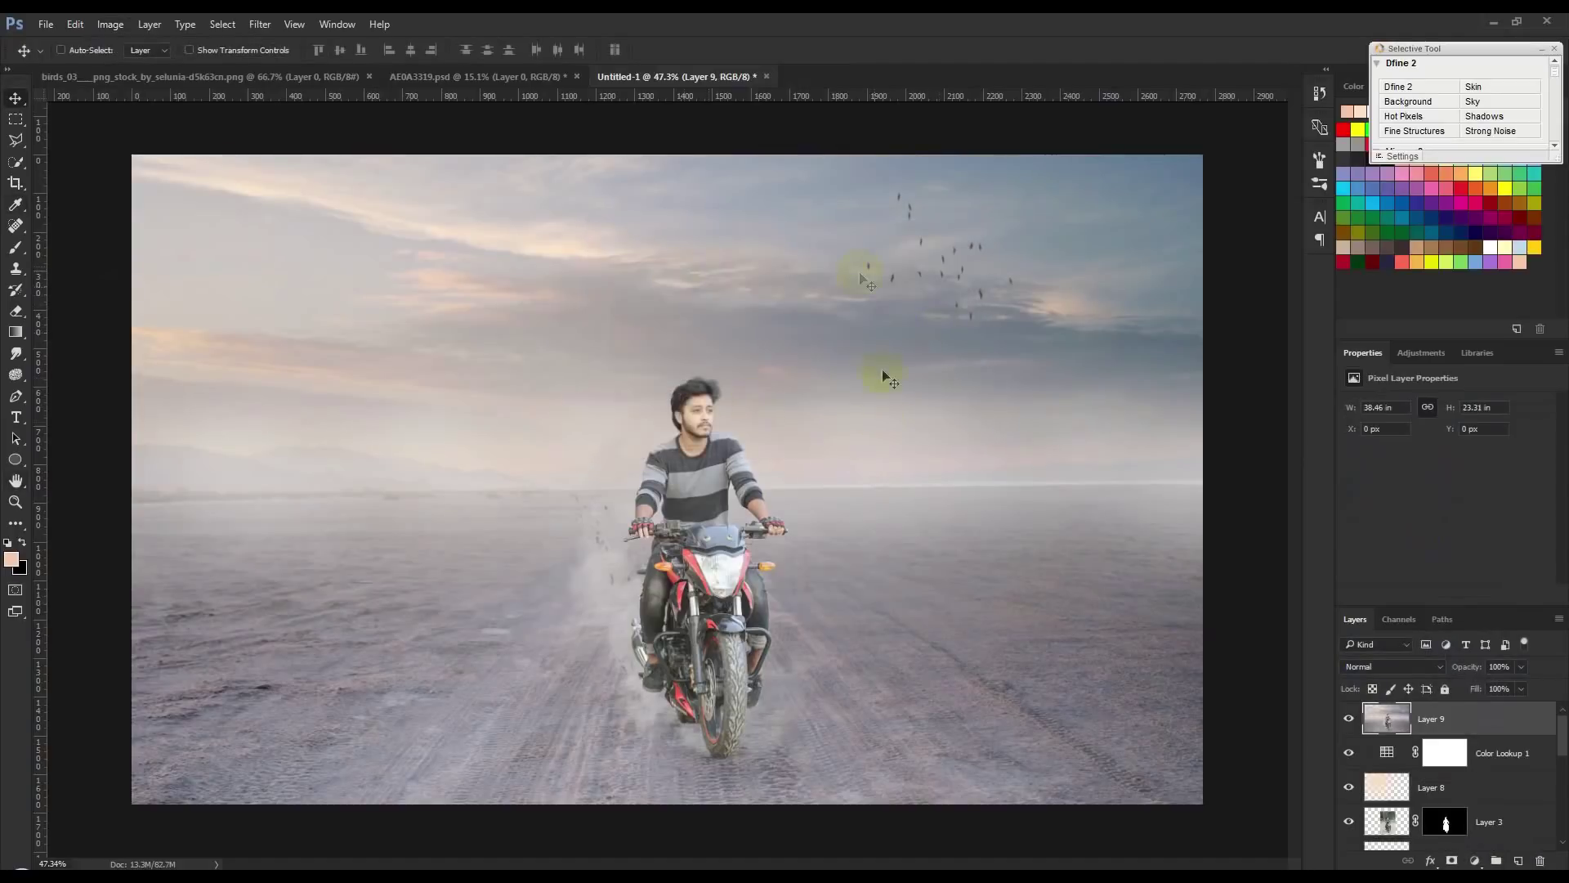
- Apply a Zoom Radial Blur with amount 25 to Layer 9
click(292, 23)
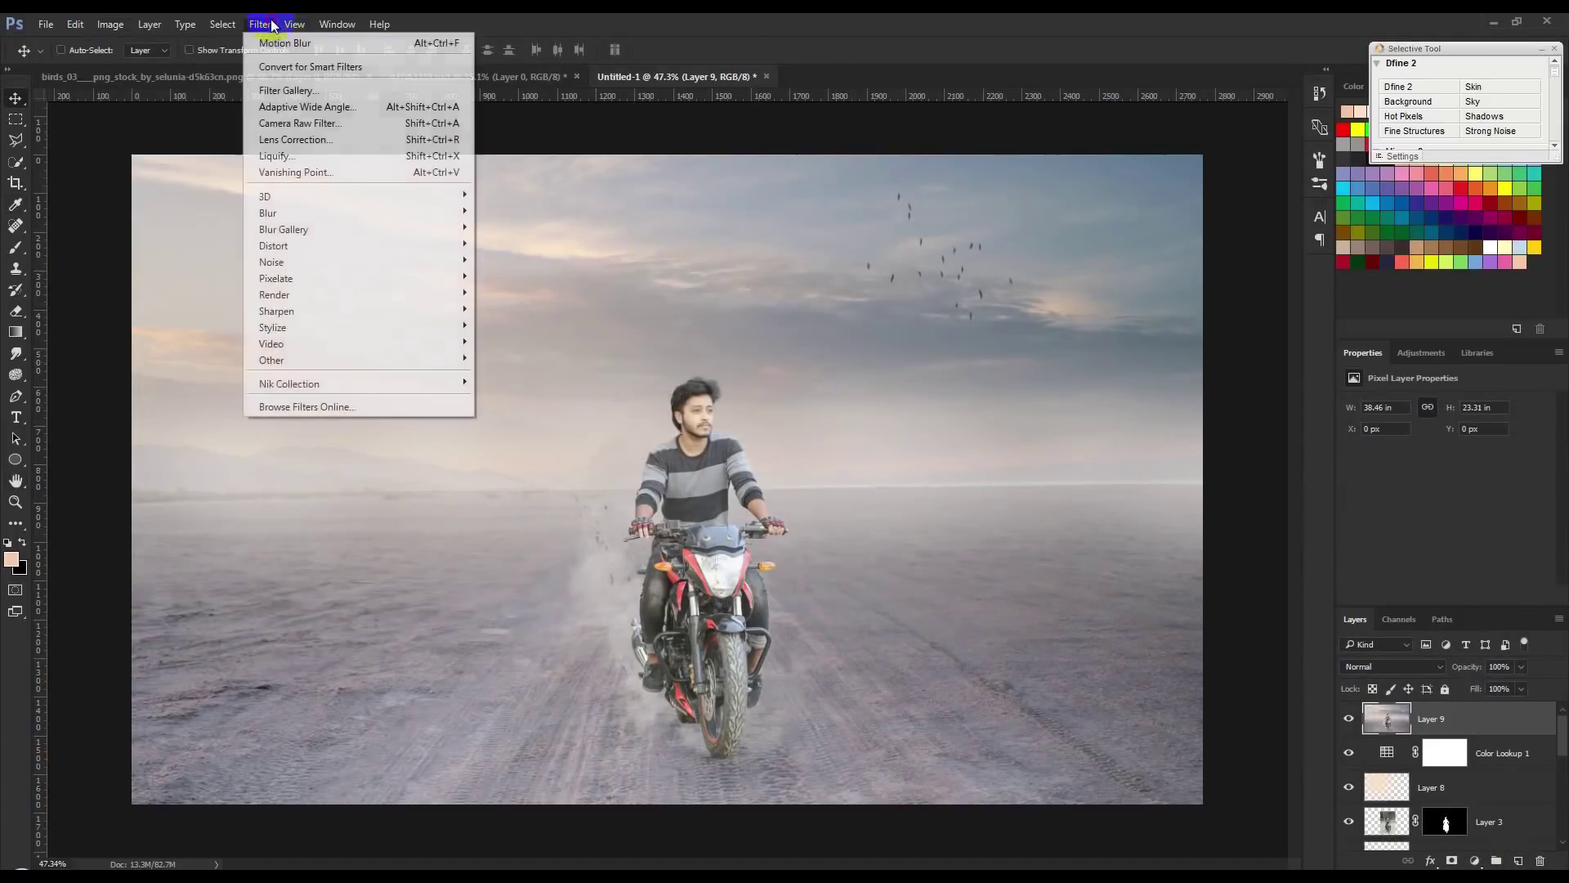
click(890, 223)
click(260, 24)
click(576, 186)
click(260, 24)
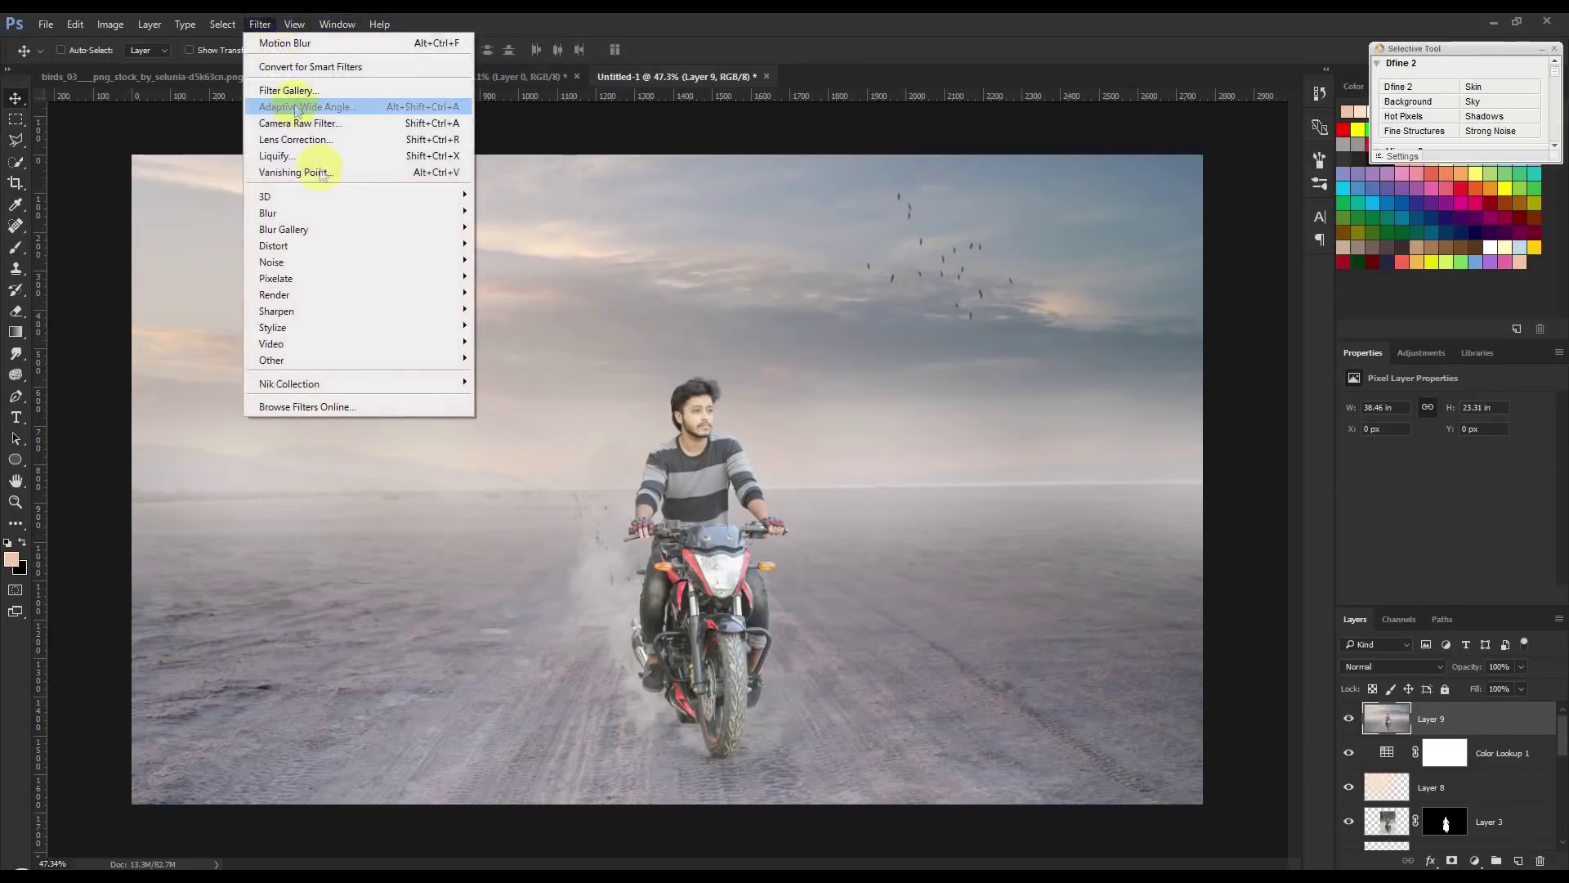
mouse_move(267, 213)
click(529, 327)
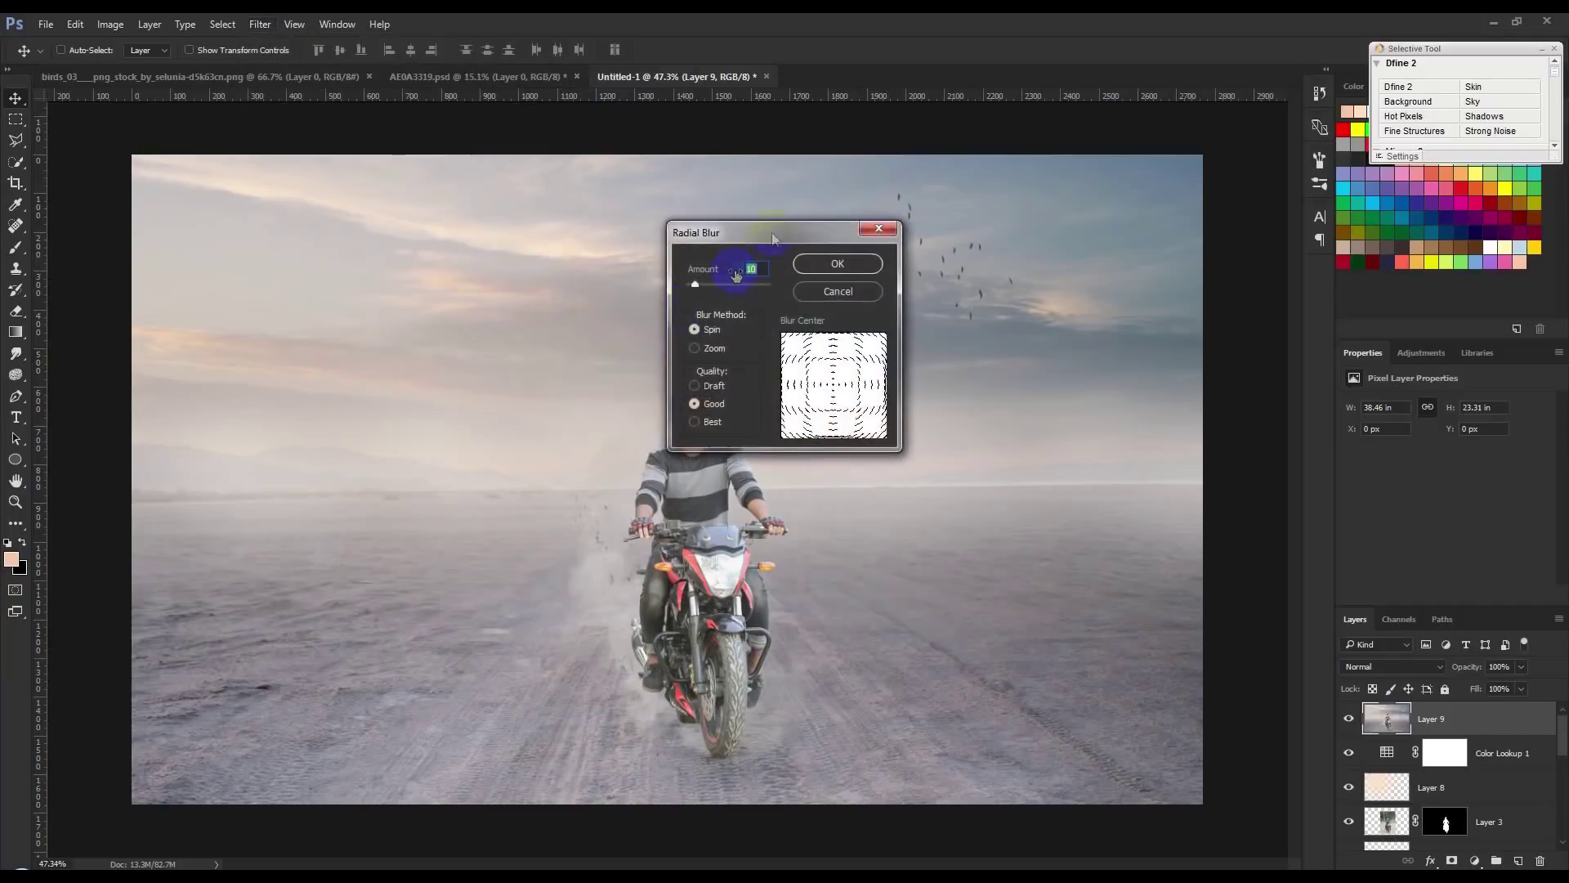
drag(773, 222, 999, 221)
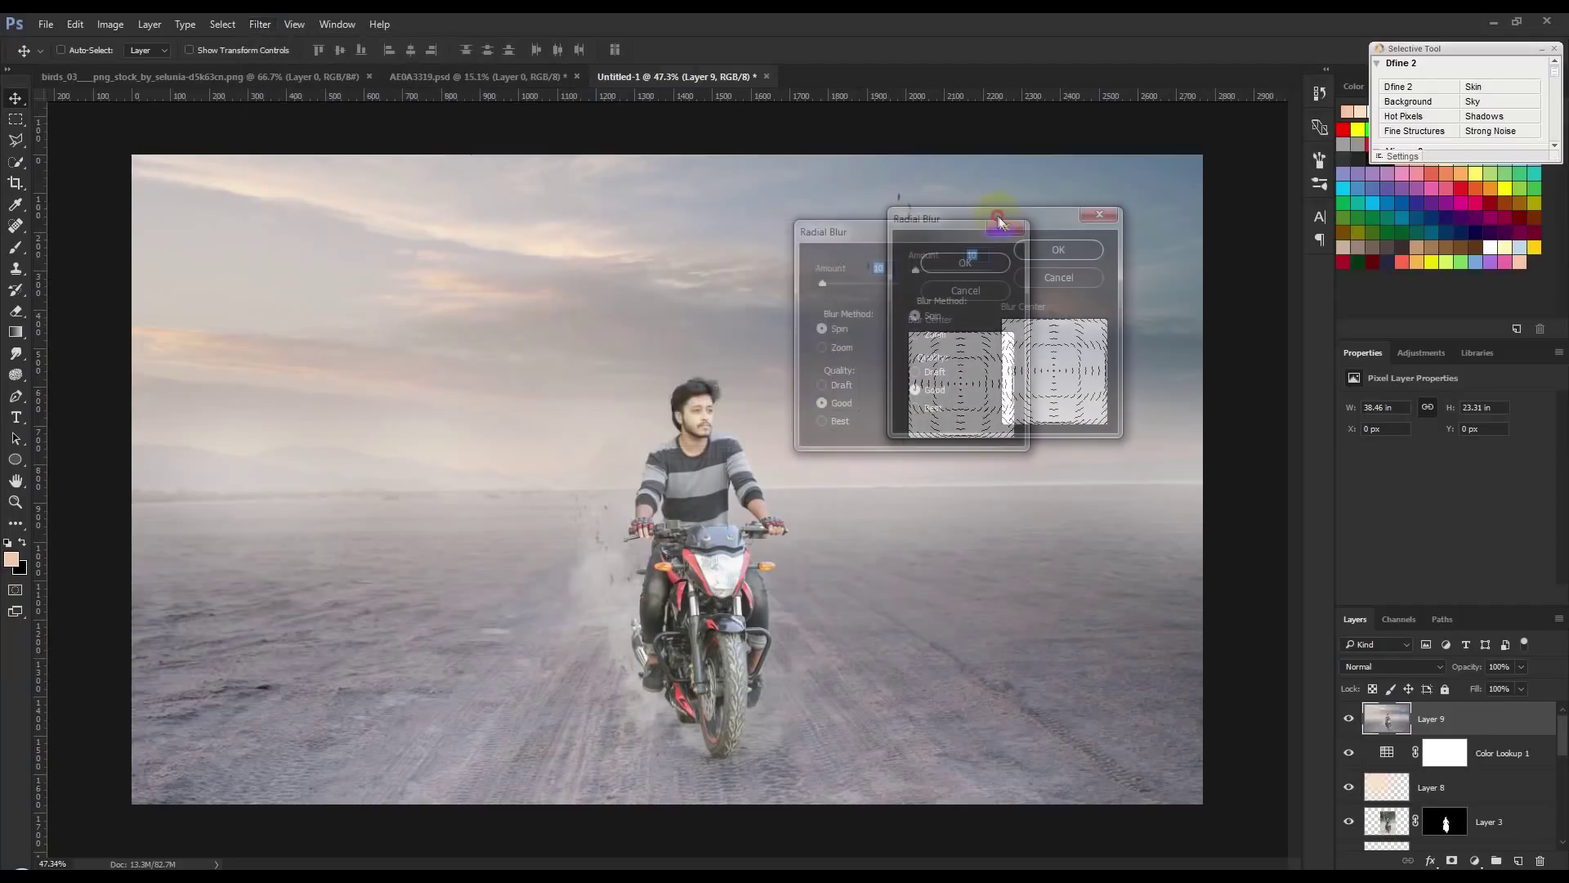
click(936, 334)
drag(1053, 368, 1062, 384)
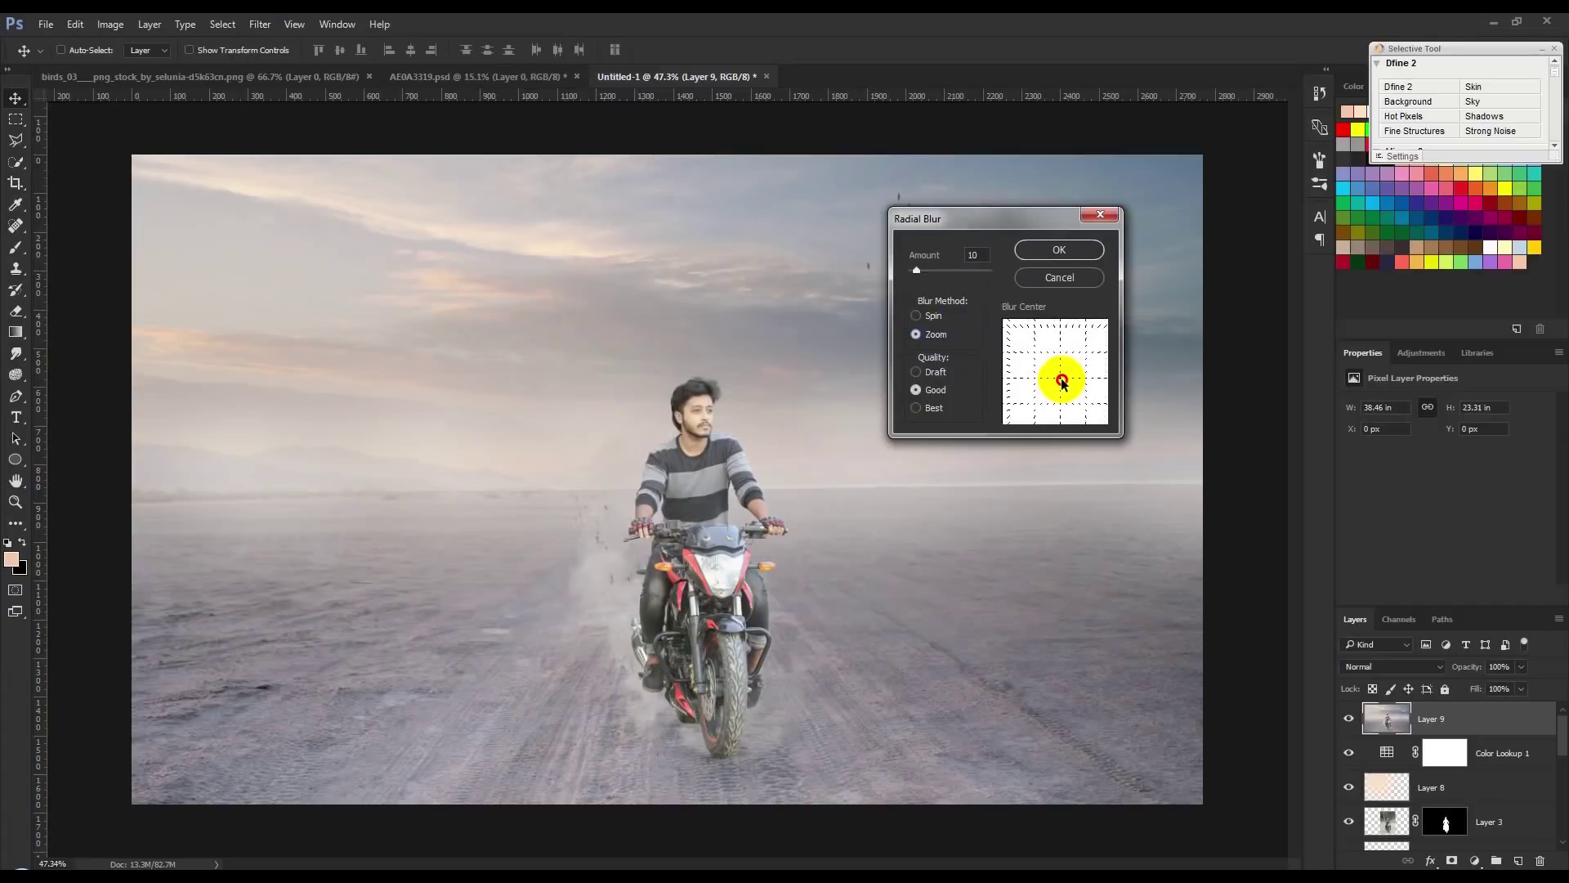
drag(917, 270, 937, 274)
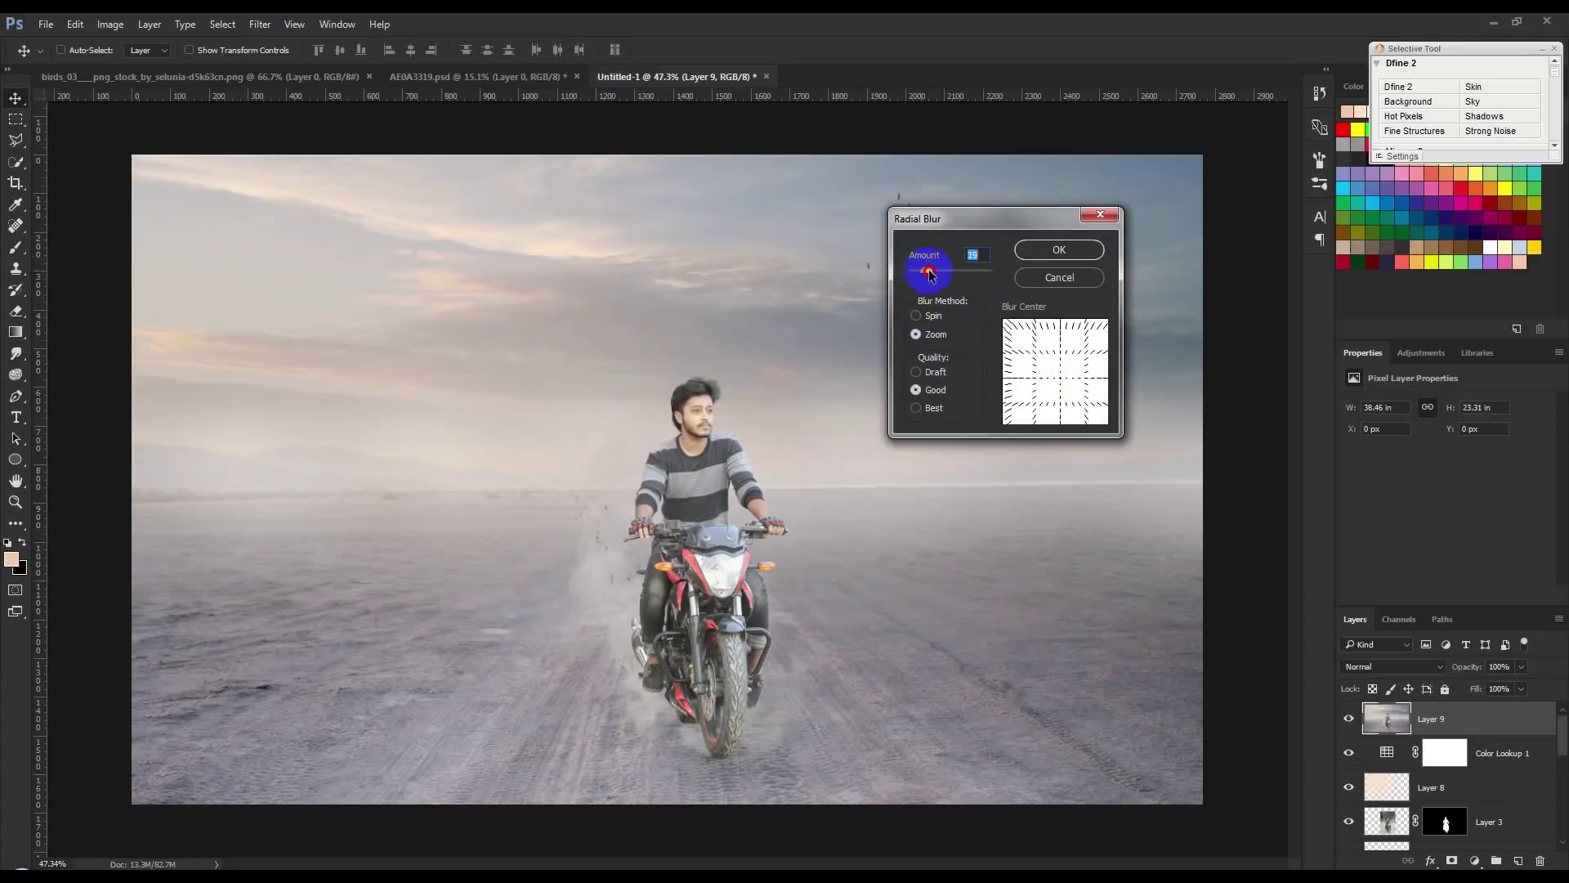
click(1055, 250)
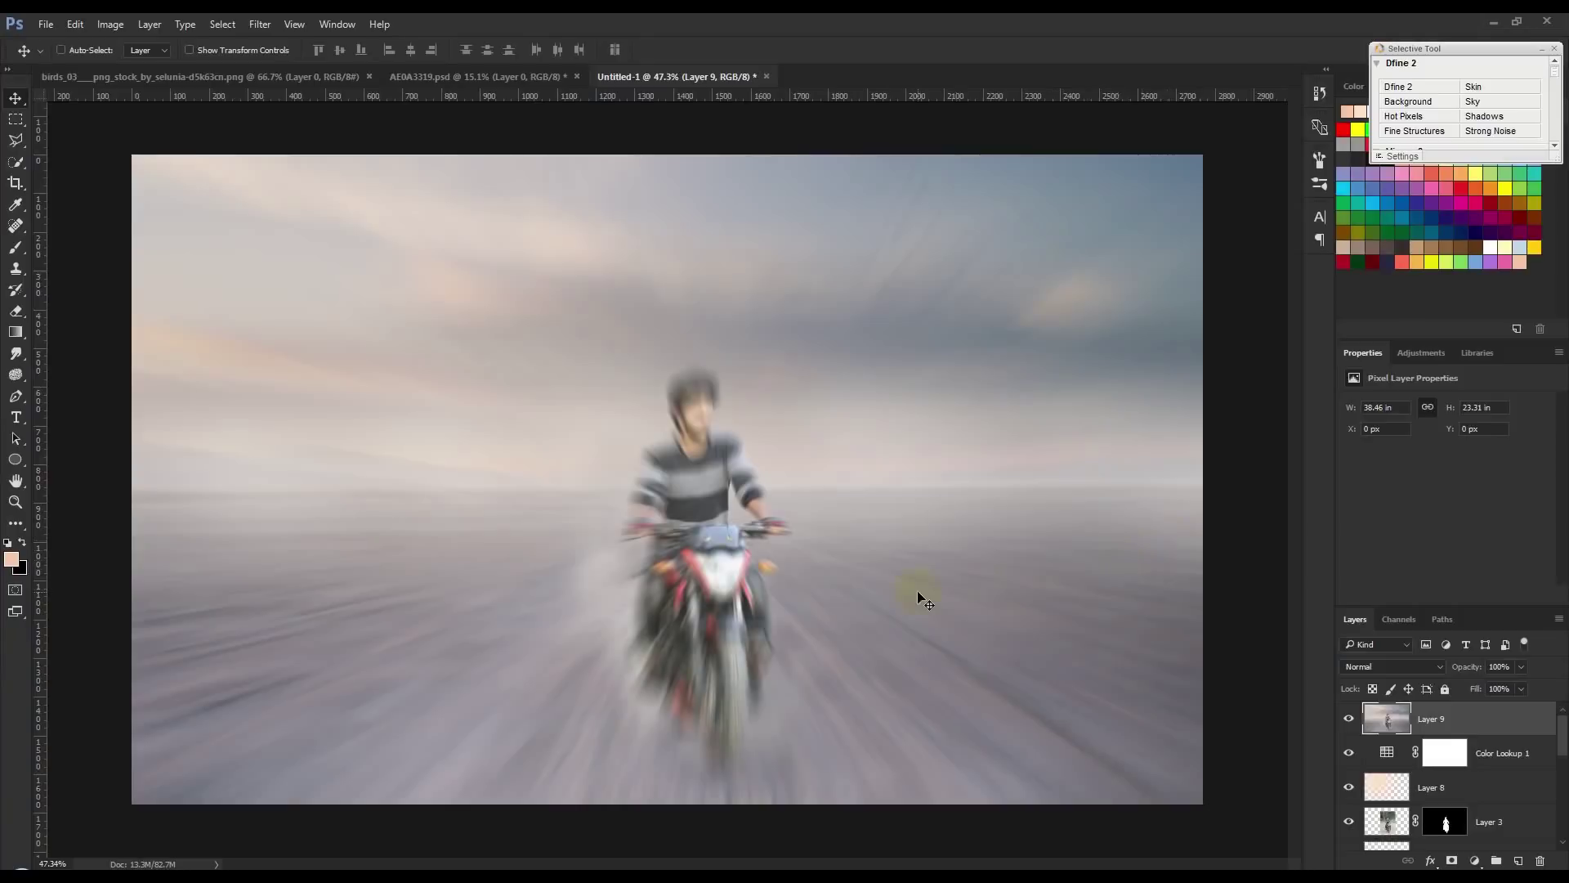
mouse_move(1497, 716)
mouse_down()
mouse_move(1513, 862)
mouse_move(694, 690)
mouse_up()
- Add a mask to Layer 9 and paint black to keep the rider, motorbike and birds sharp
click(1452, 861)
click(15, 247)
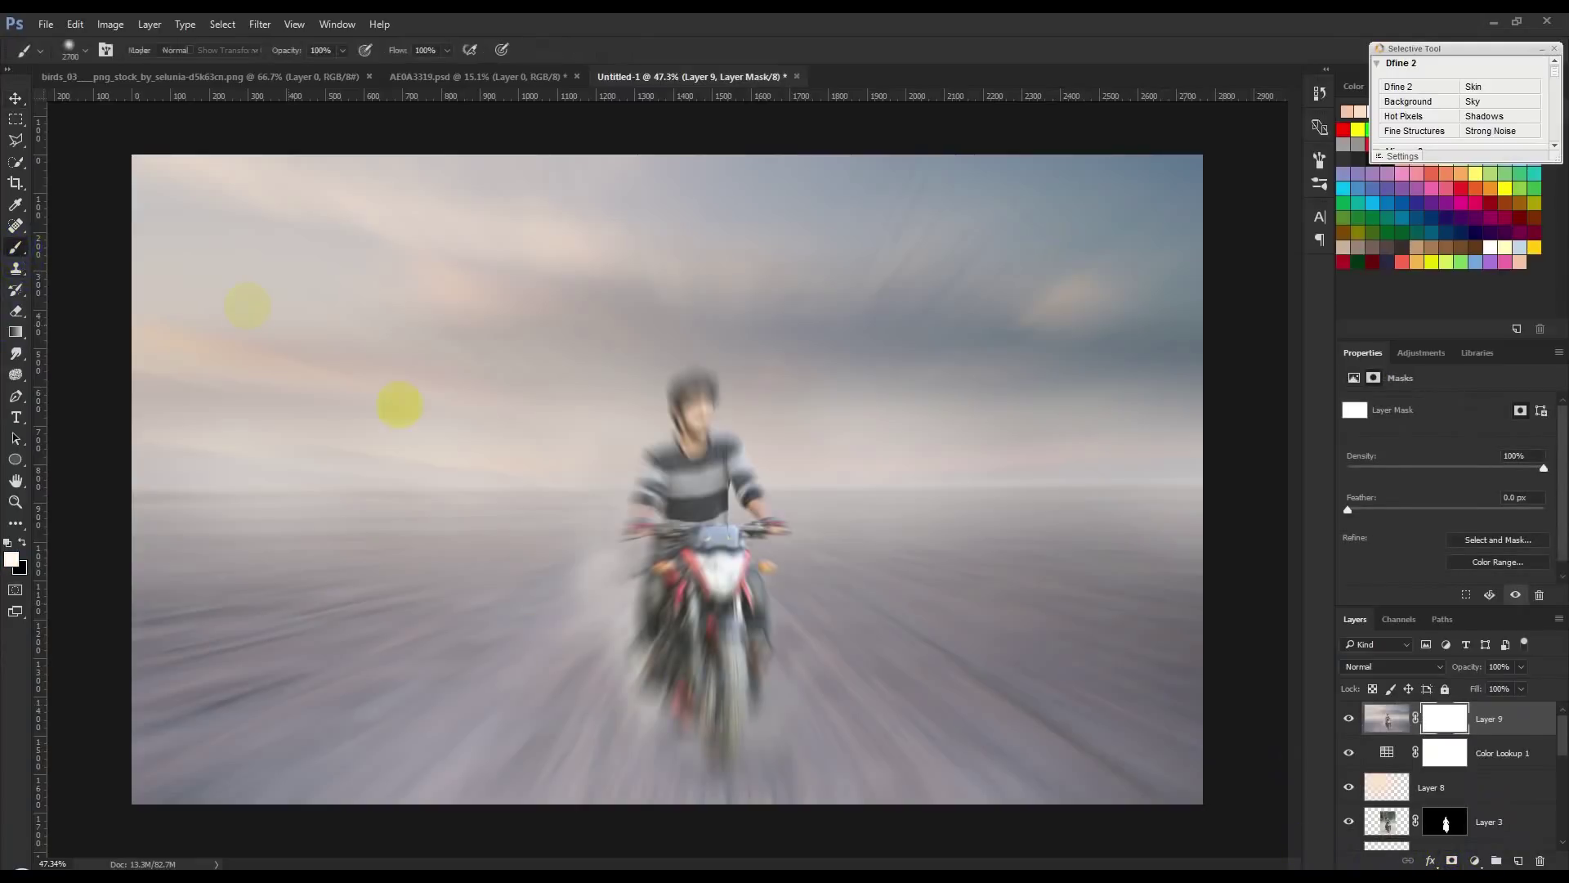
key(bracketleft)
key(bracketleft)
click(24, 543)
click(686, 556)
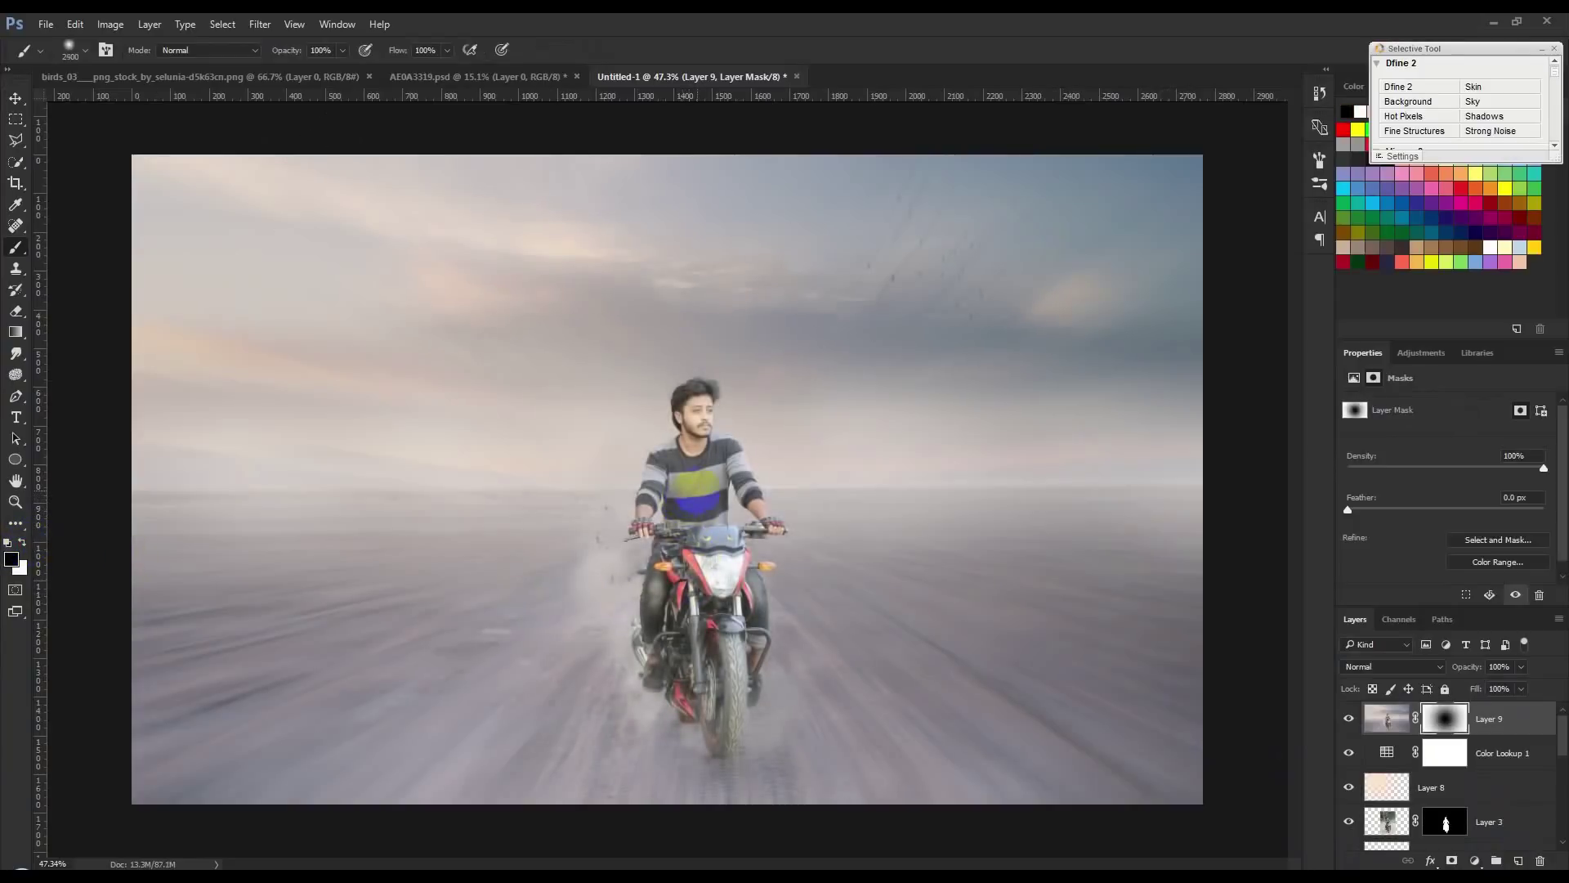
key(bracketleft)
key(bracketleft)
key(bracketleft)
click(897, 265)
click(658, 447)
- Paint white on the mask to restore blur along the bottom and around the bike's base
drag(1465, 666, 1449, 669)
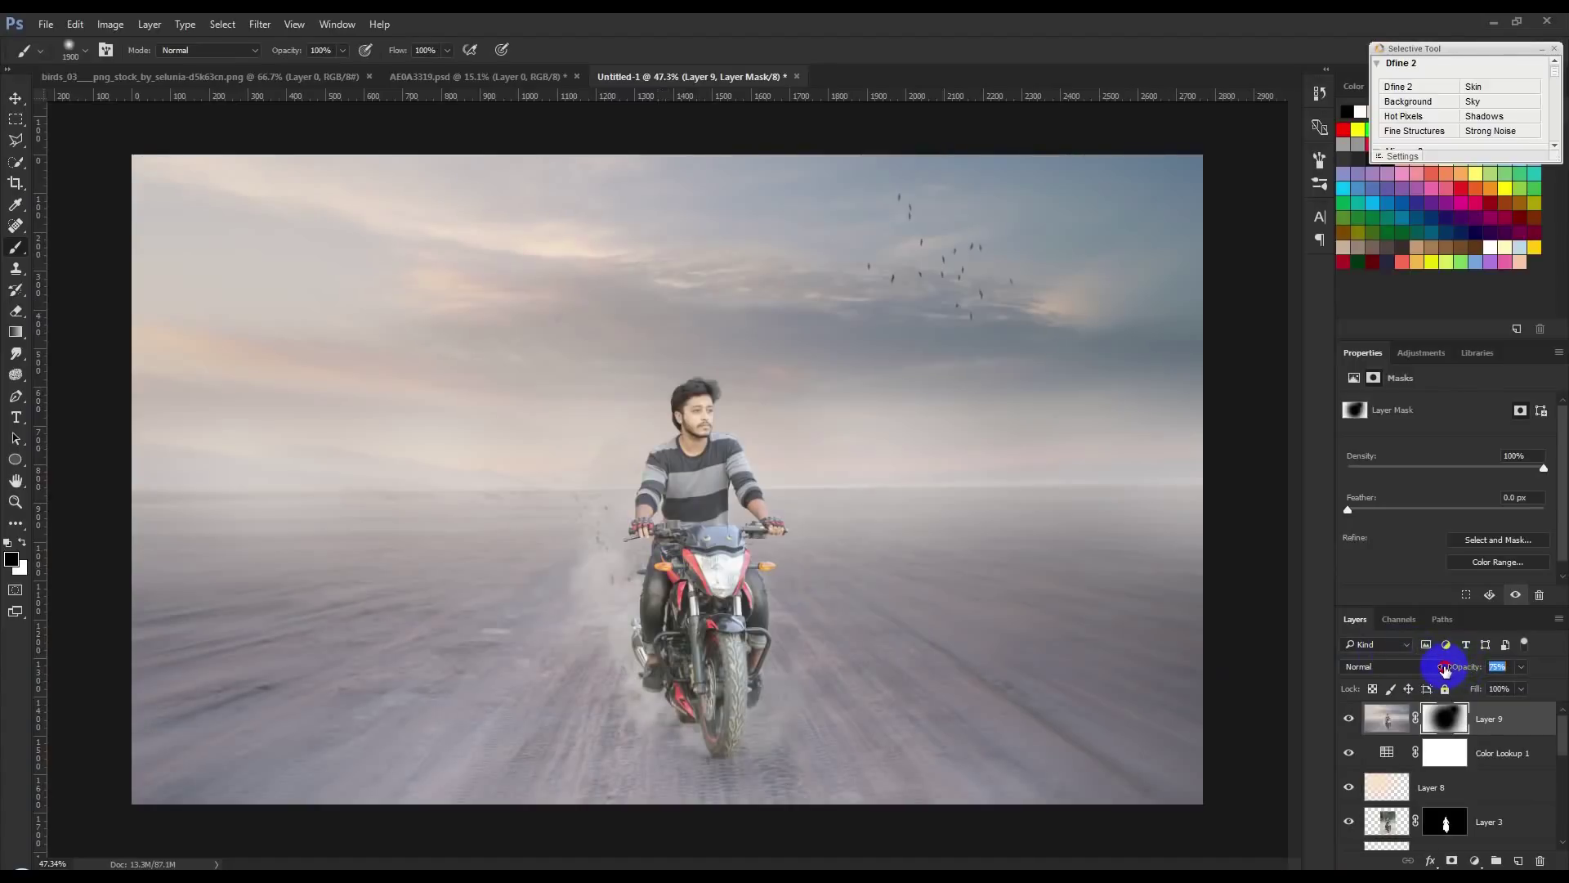
drag(1481, 670, 1542, 676)
click(21, 541)
drag(409, 760, 903, 801)
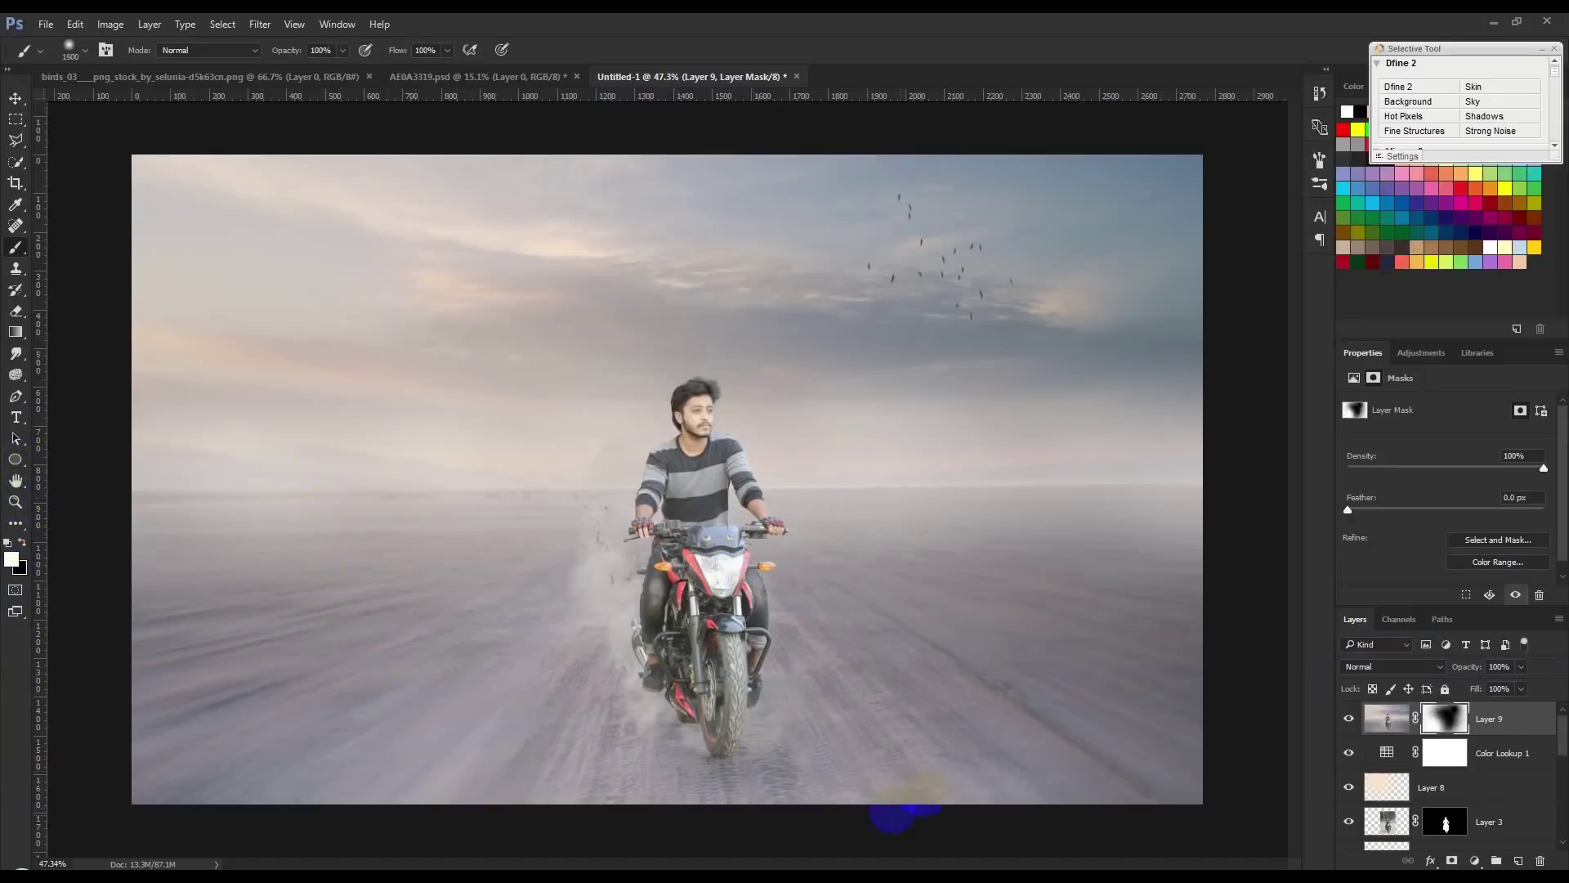
key(bracketleft)
key(bracketleft)
key(bracketleft)
drag(858, 793, 719, 760)
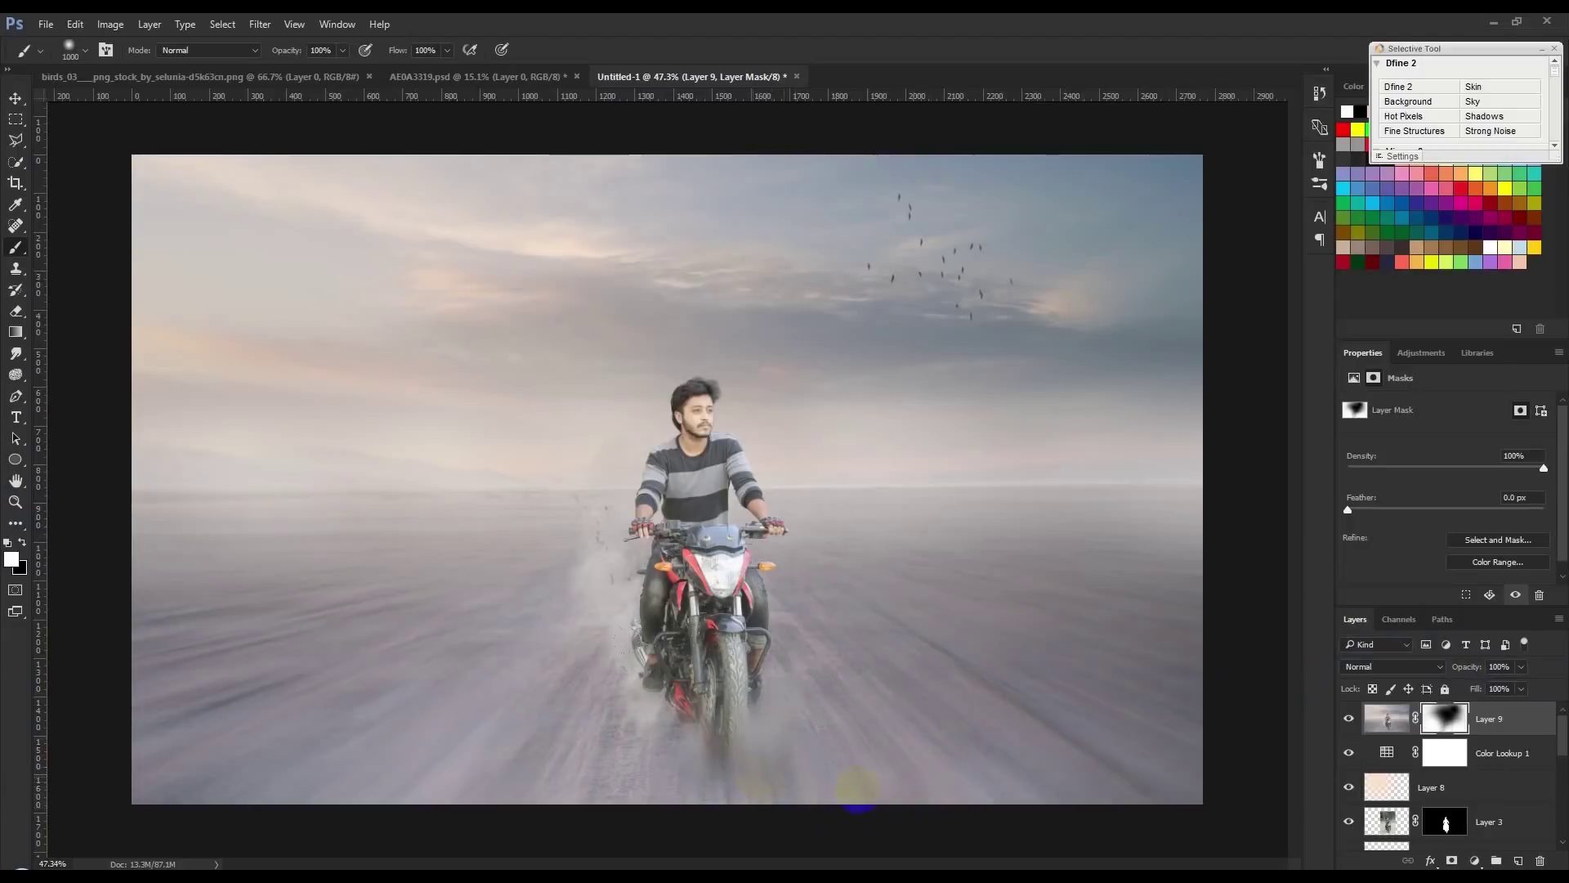
key(bracketright)
key(bracketright)
- Restore blur near the rear wheel, along the bike's left side and the bottom edge
click(22, 542)
key(bracketleft)
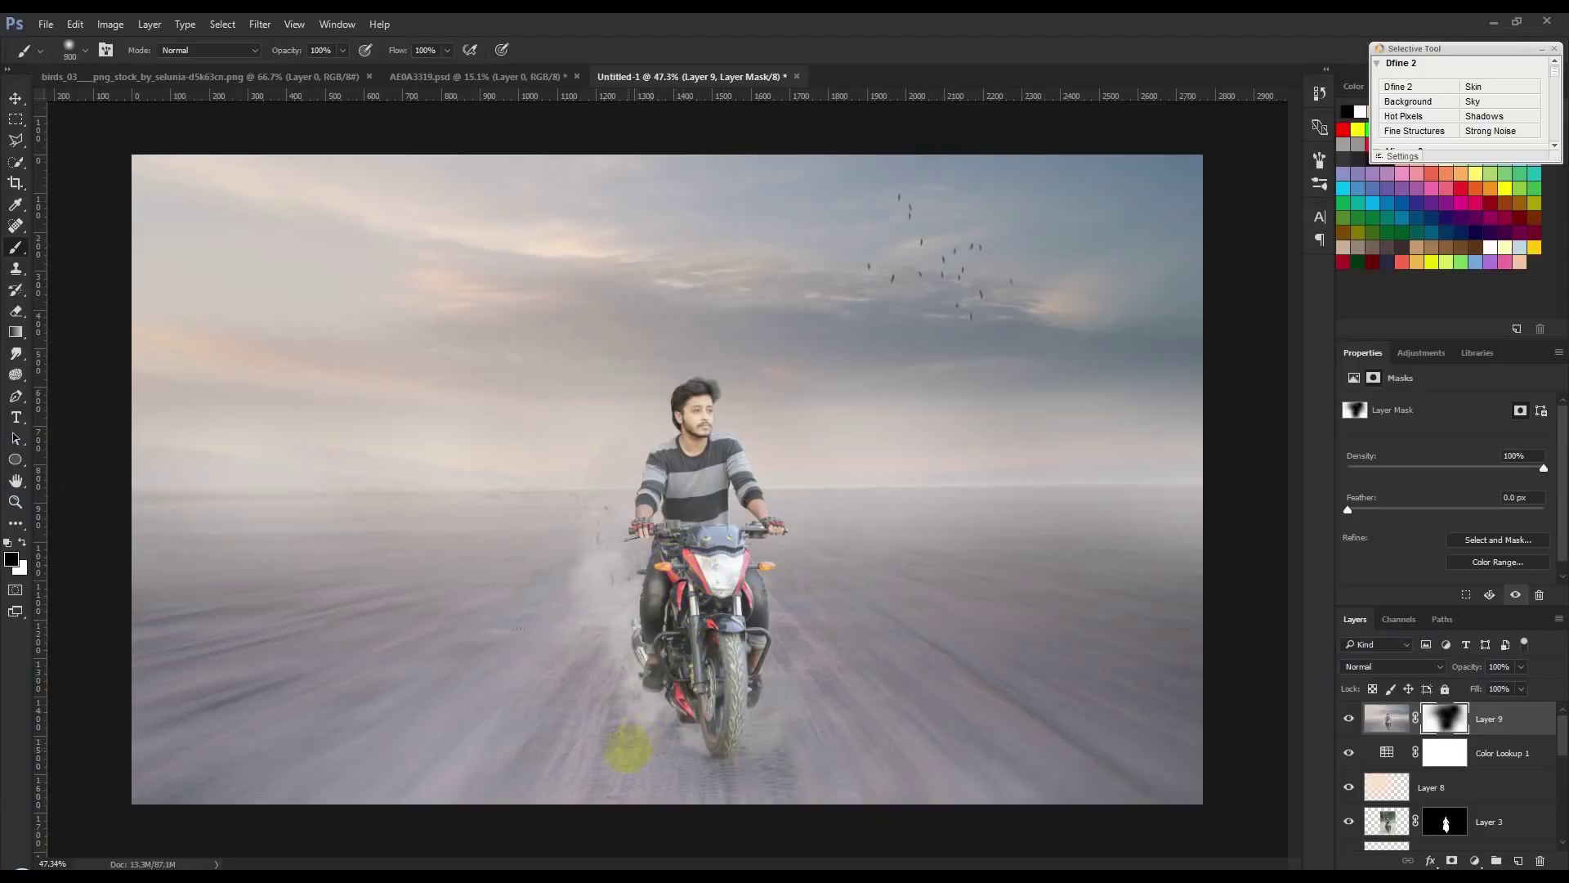
click(22, 542)
drag(617, 745, 559, 686)
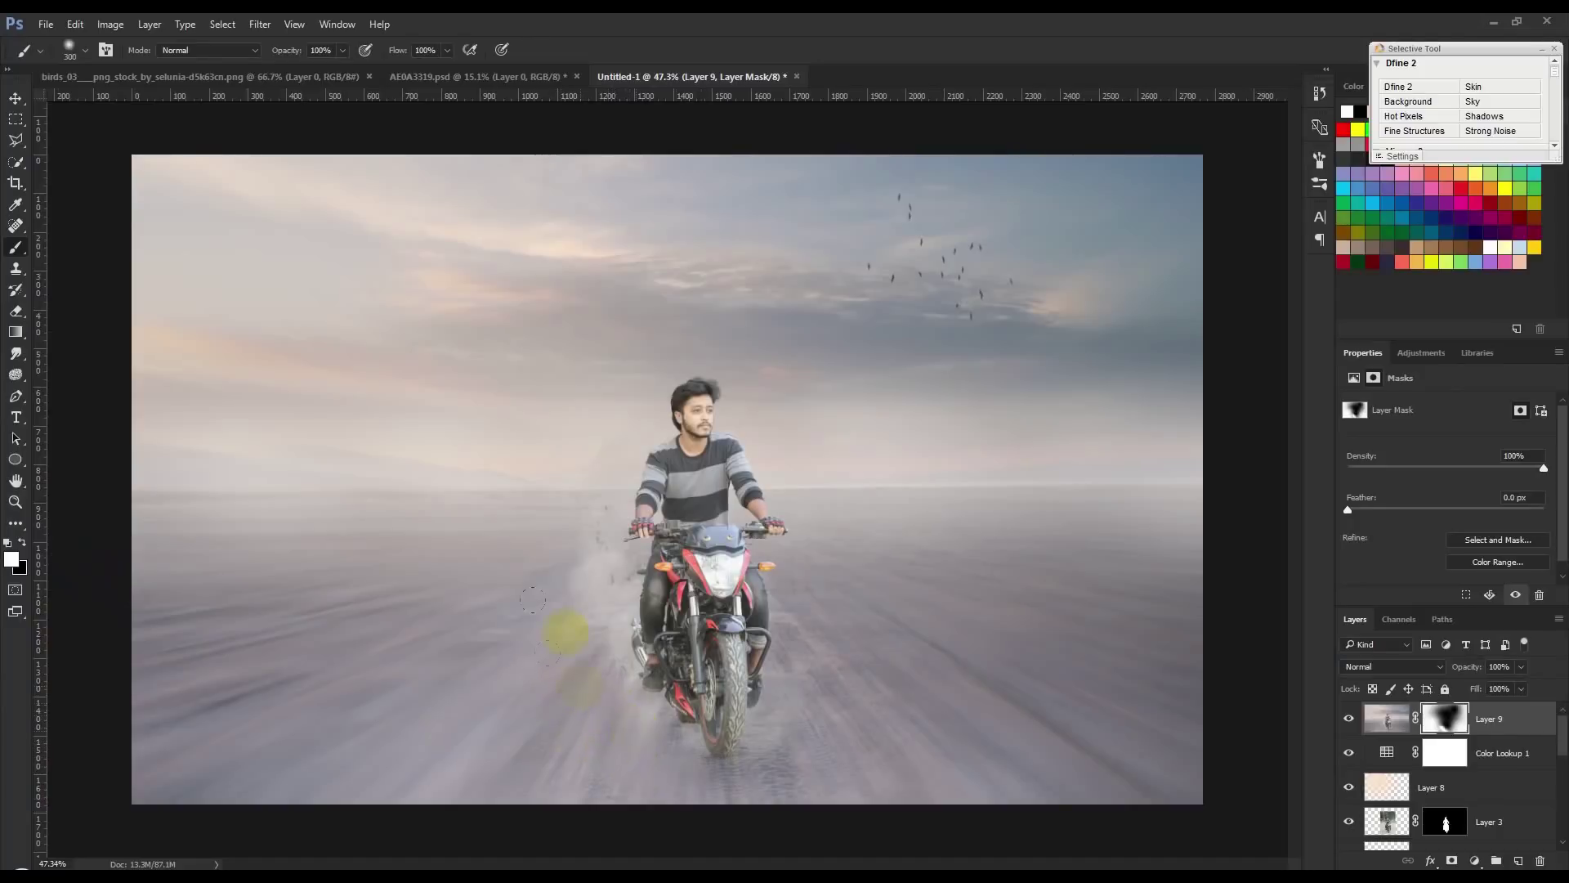
drag(577, 677, 528, 467)
mouse_move(716, 776)
mouse_down()
mouse_move(797, 776)
mouse_move(838, 732)
mouse_up()
- At 46% brush opacity, touch up the mask over the rider's shirt, motorcycle and dust
click(18, 541)
drag(282, 50, 247, 52)
key(bracketright)
key(bracketright)
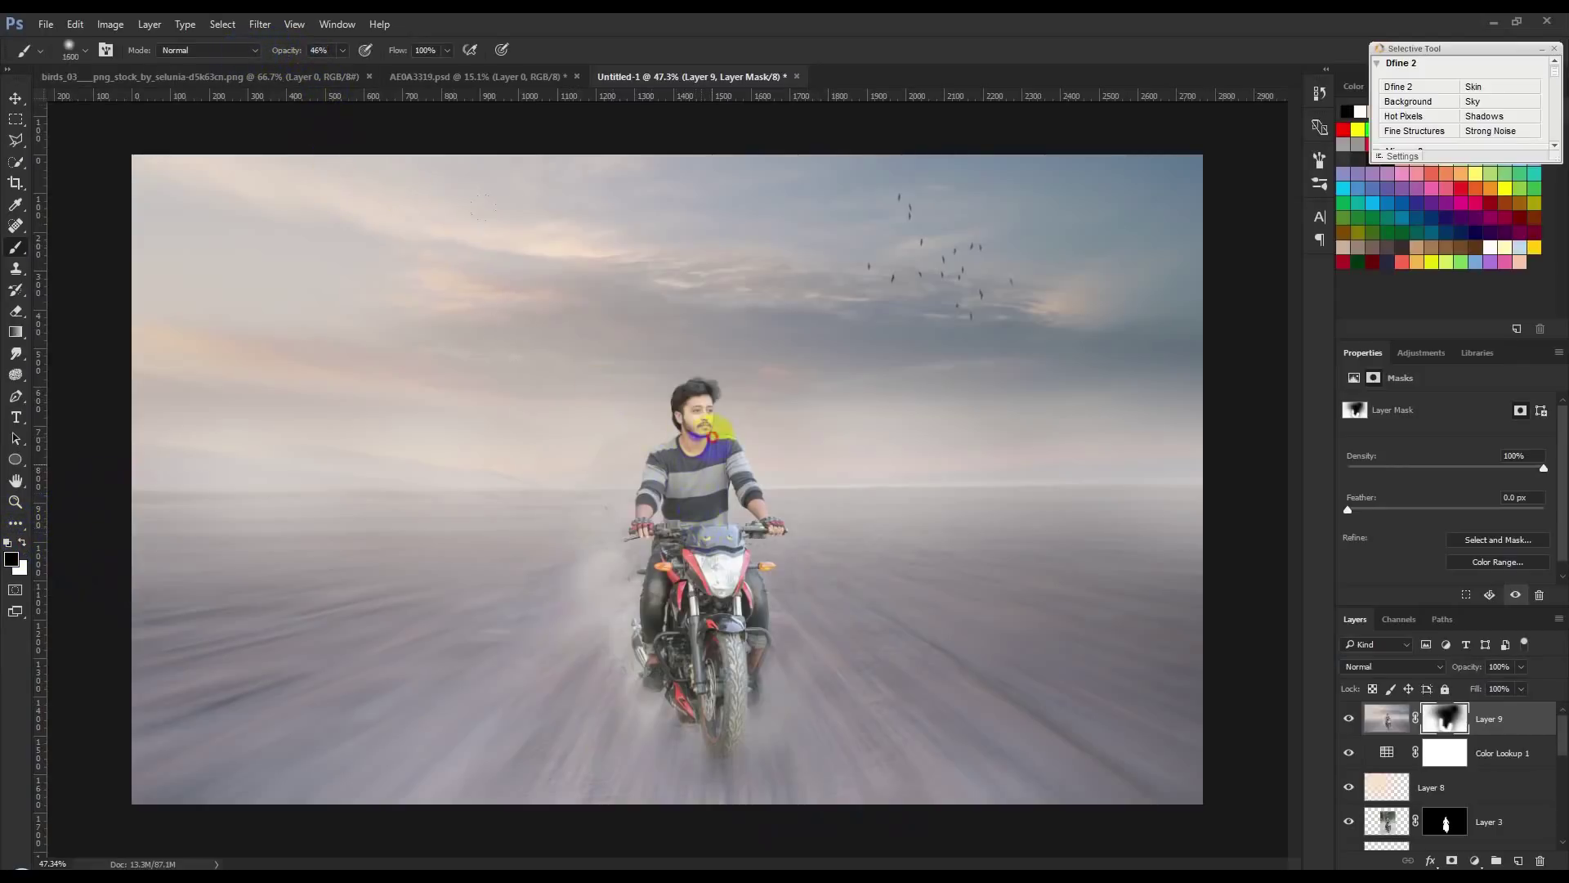
click(678, 488)
drag(898, 513, 856, 546)
drag(458, 564, 454, 581)
click(10, 136)
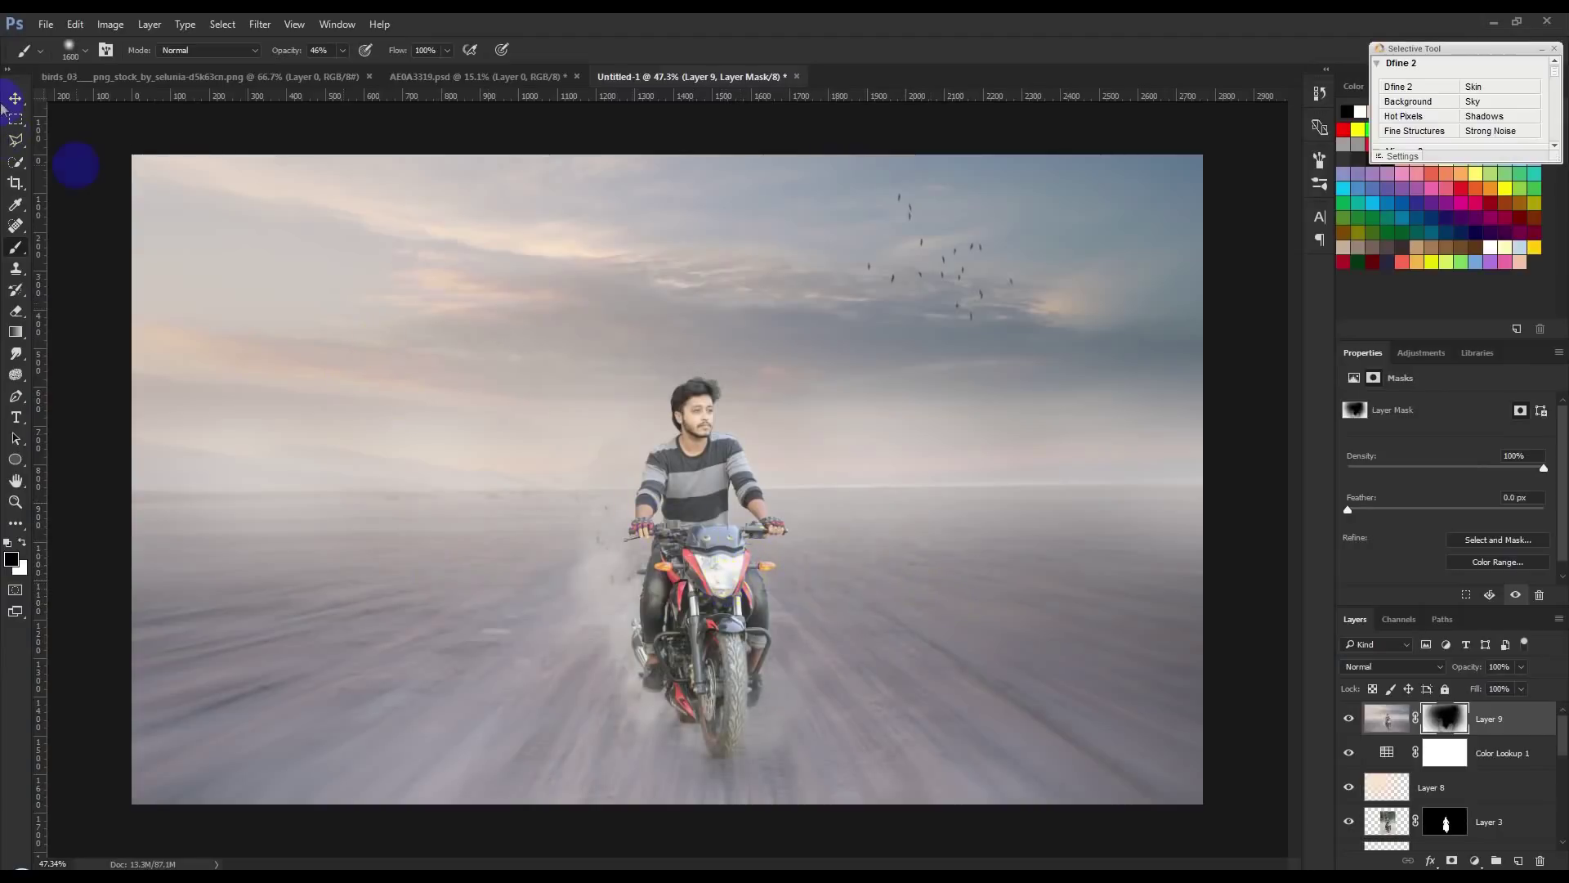
click(15, 98)
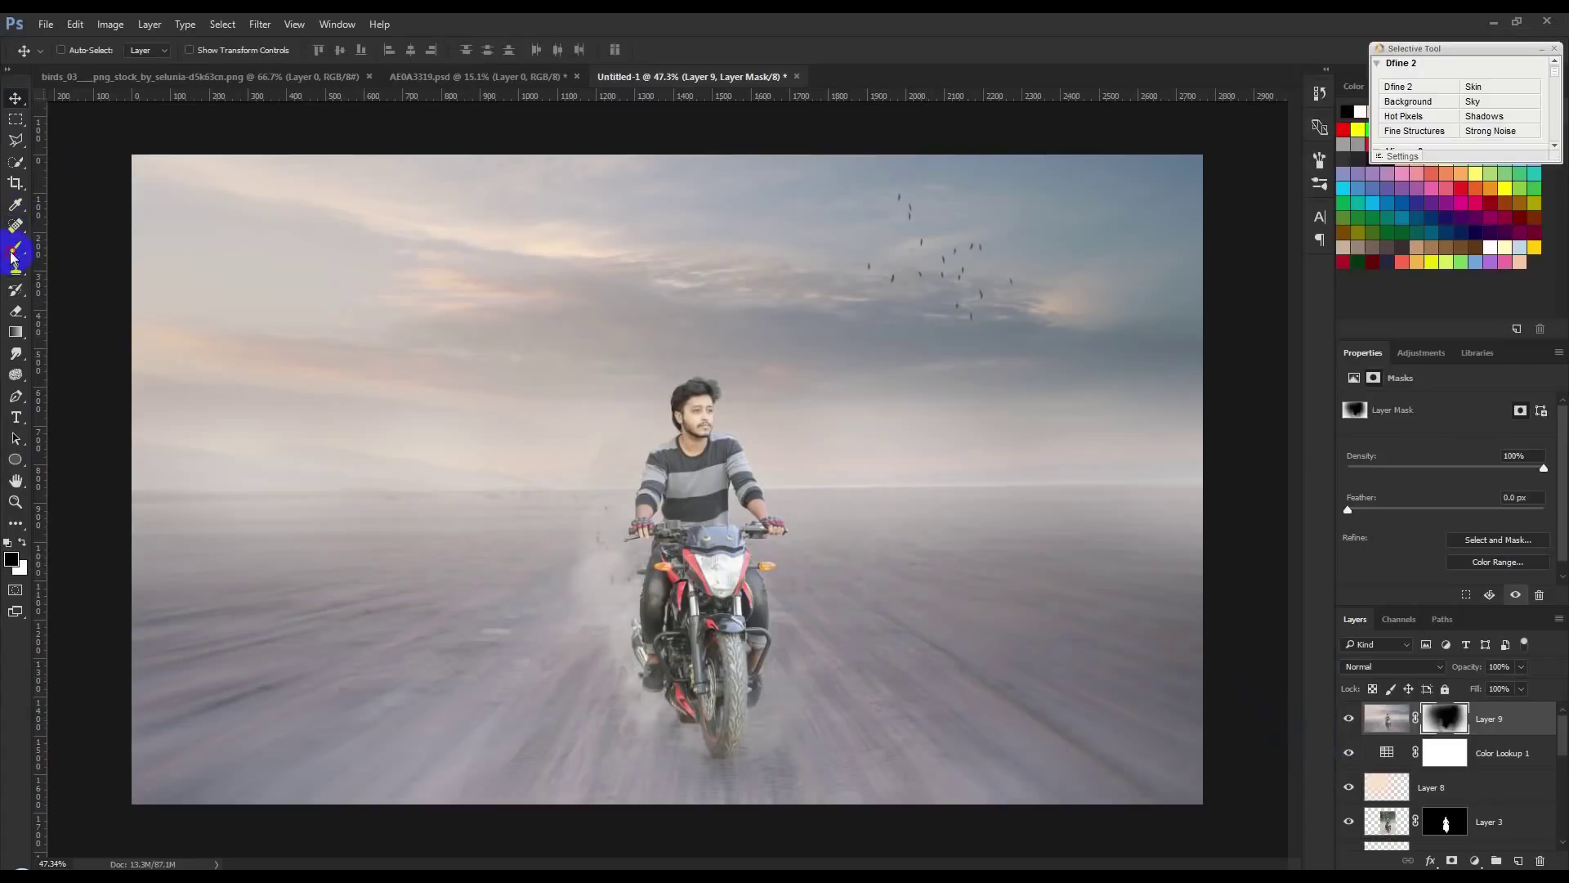
click(15, 247)
click(22, 541)
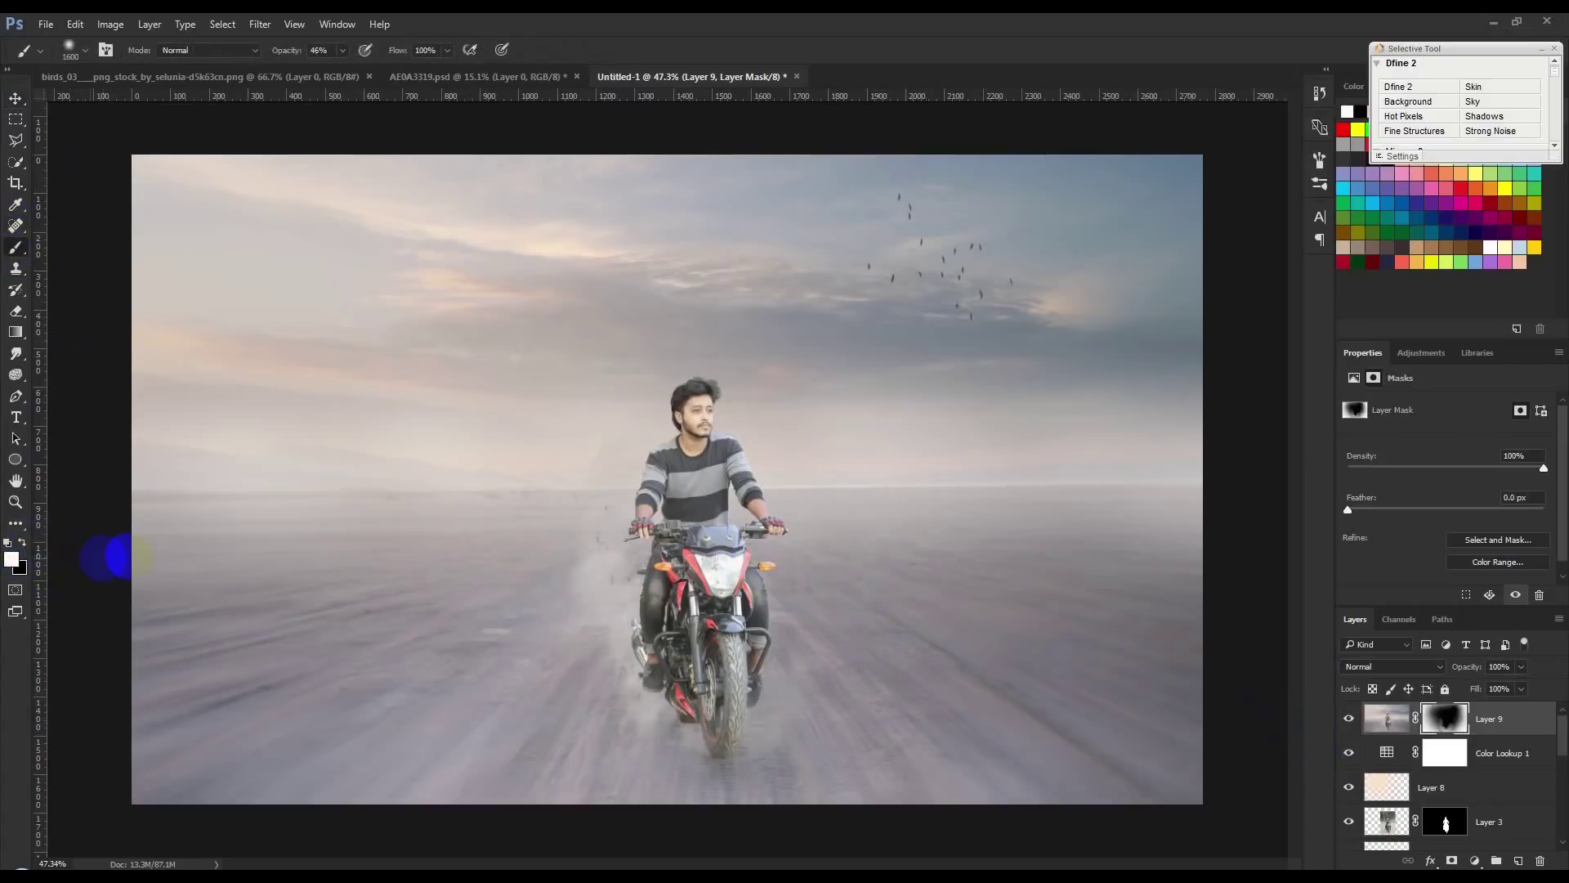
drag(445, 574, 573, 589)
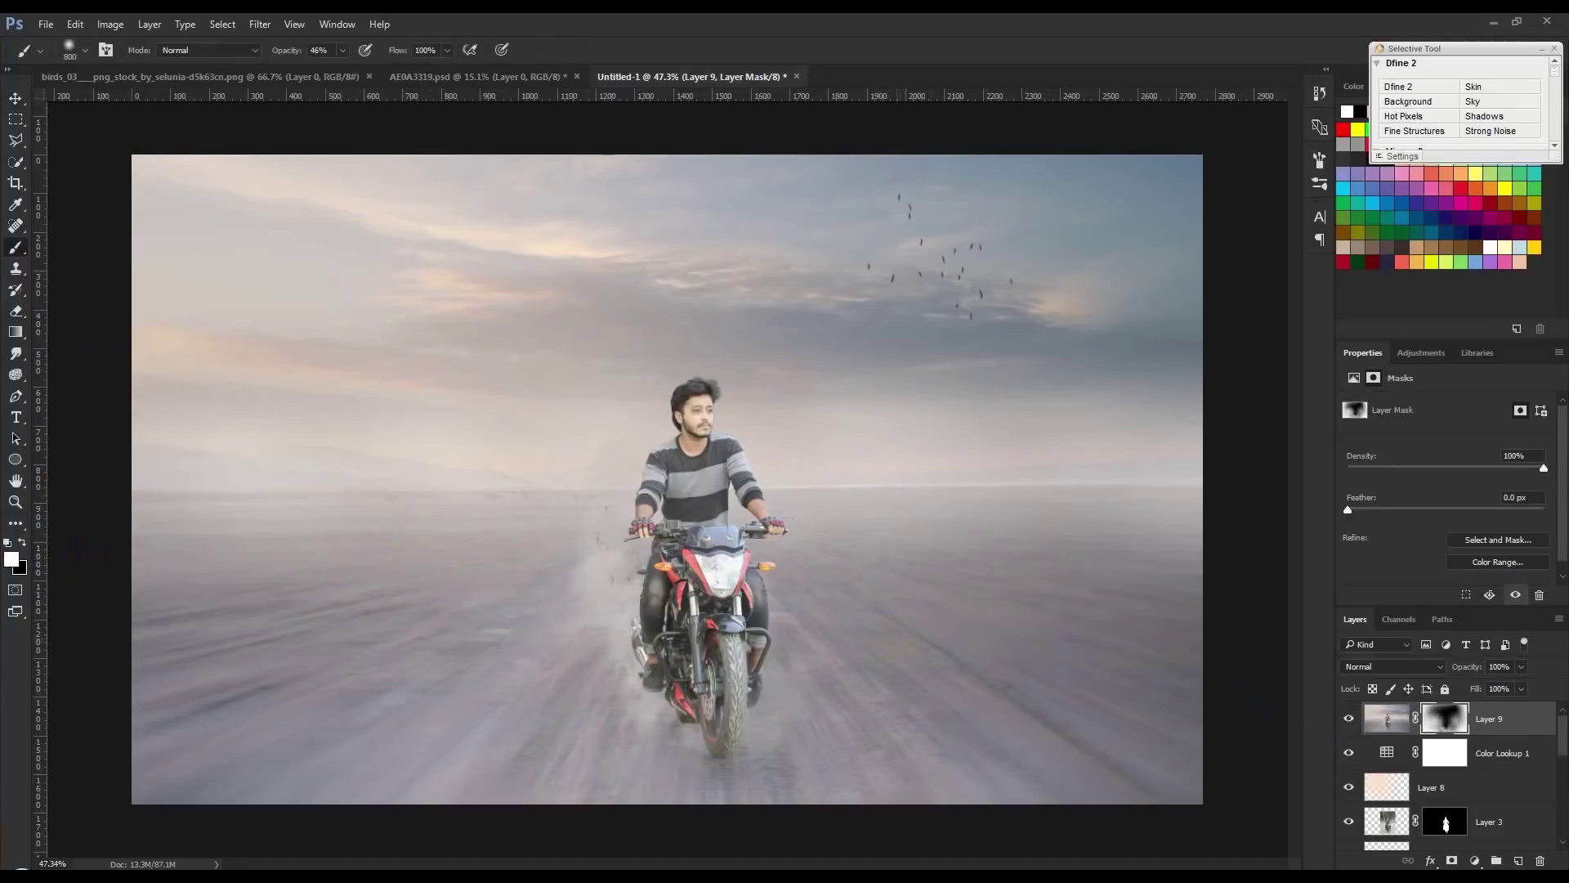
- Lower Layer 9's opacity to 95% with the Move tool active
click(15, 98)
drag(1466, 666, 1452, 671)
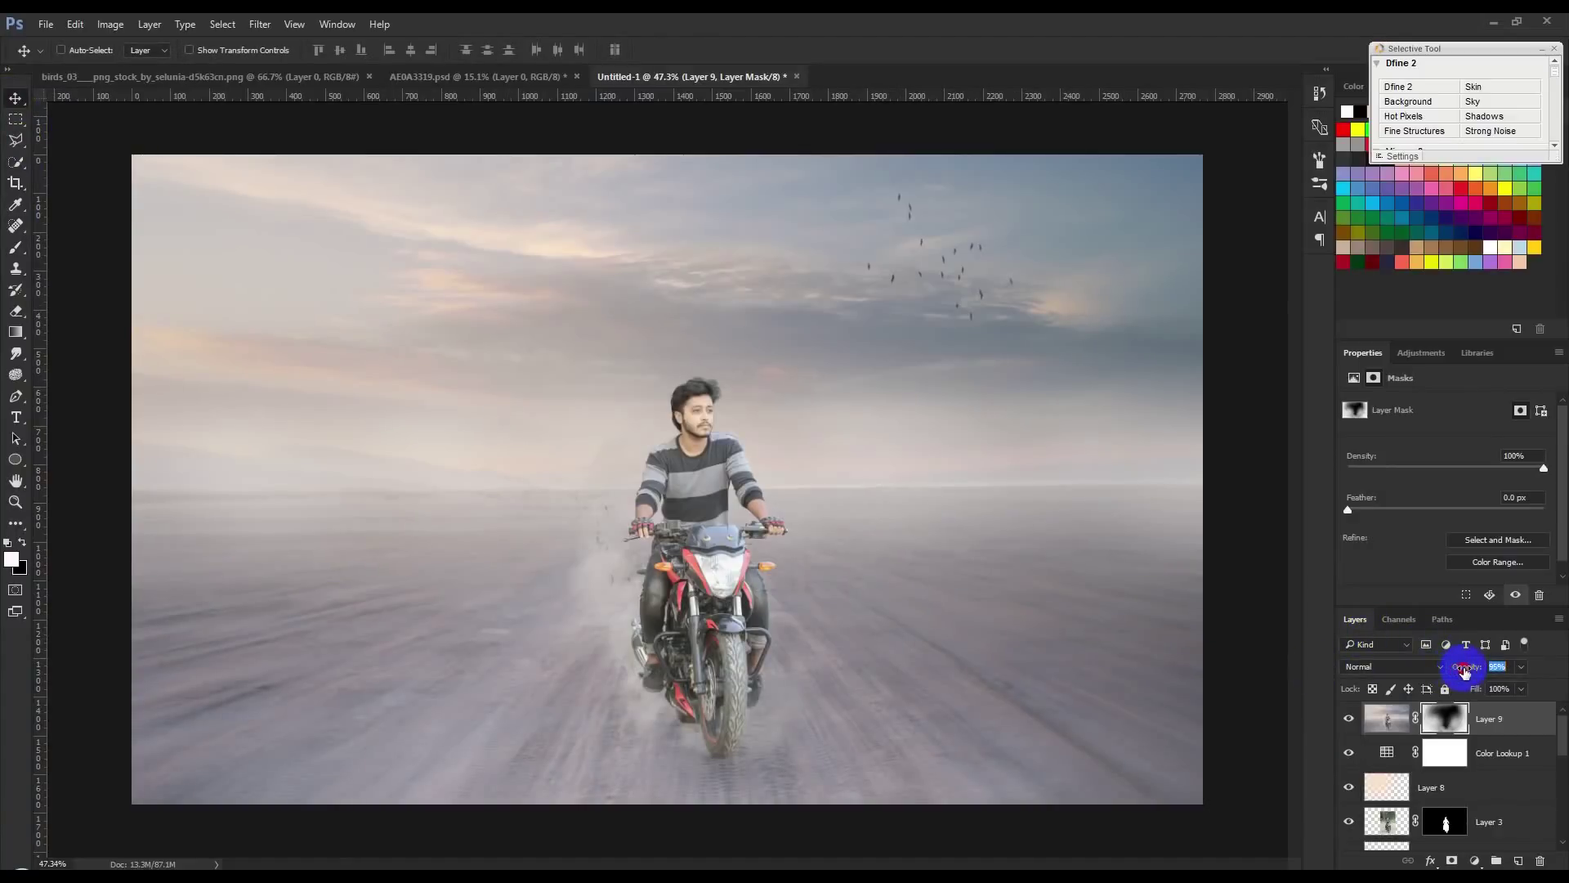
alt+scroll(921, 594, up, 1)
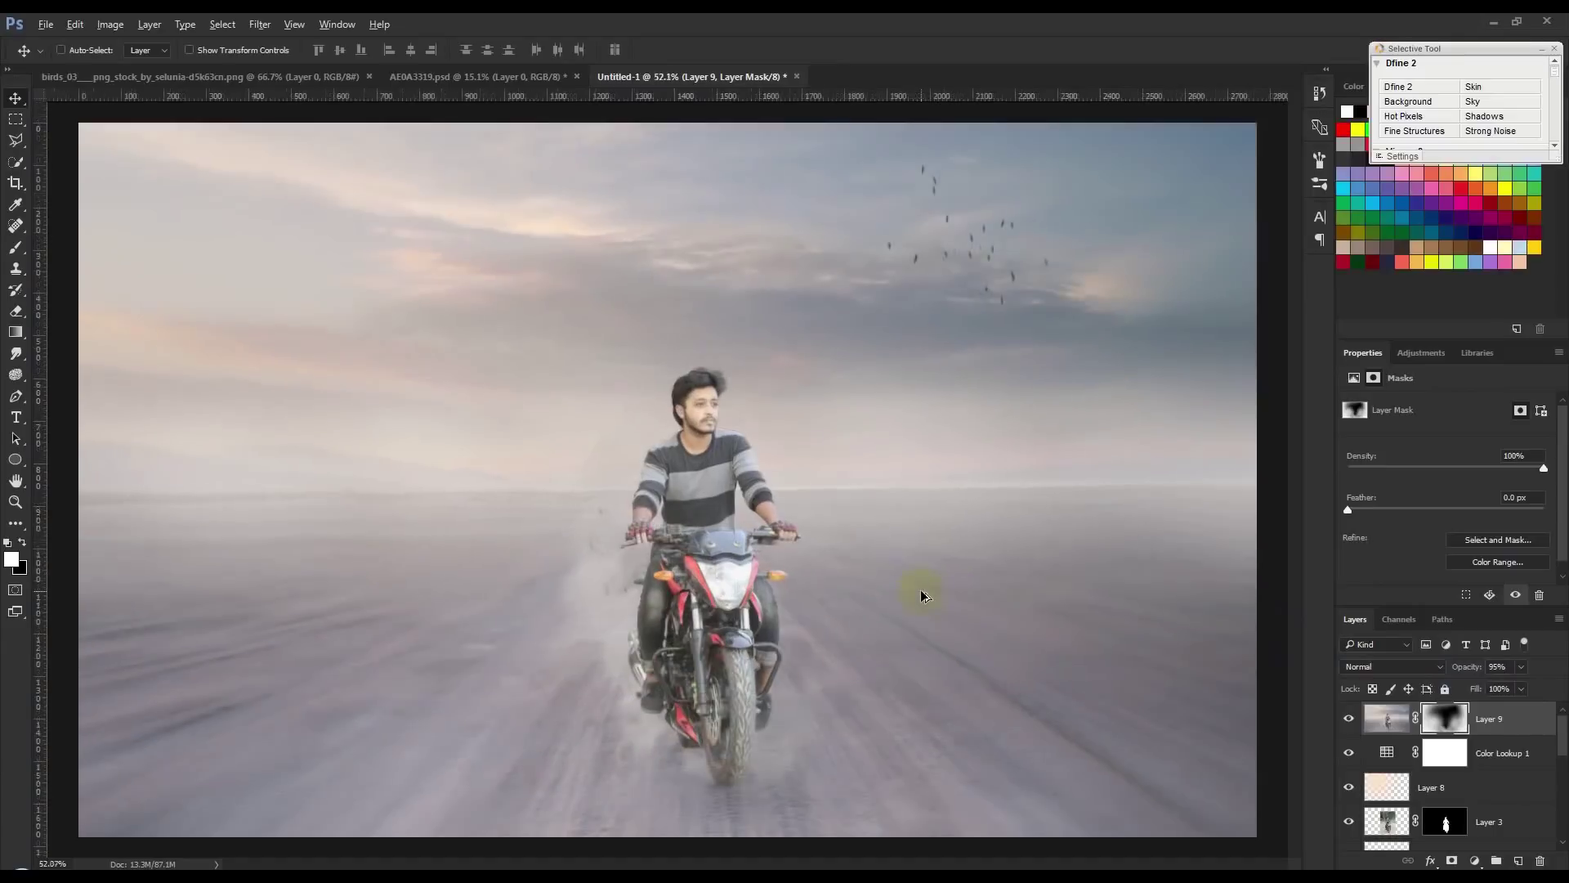
scroll(921, 595, down, 1)
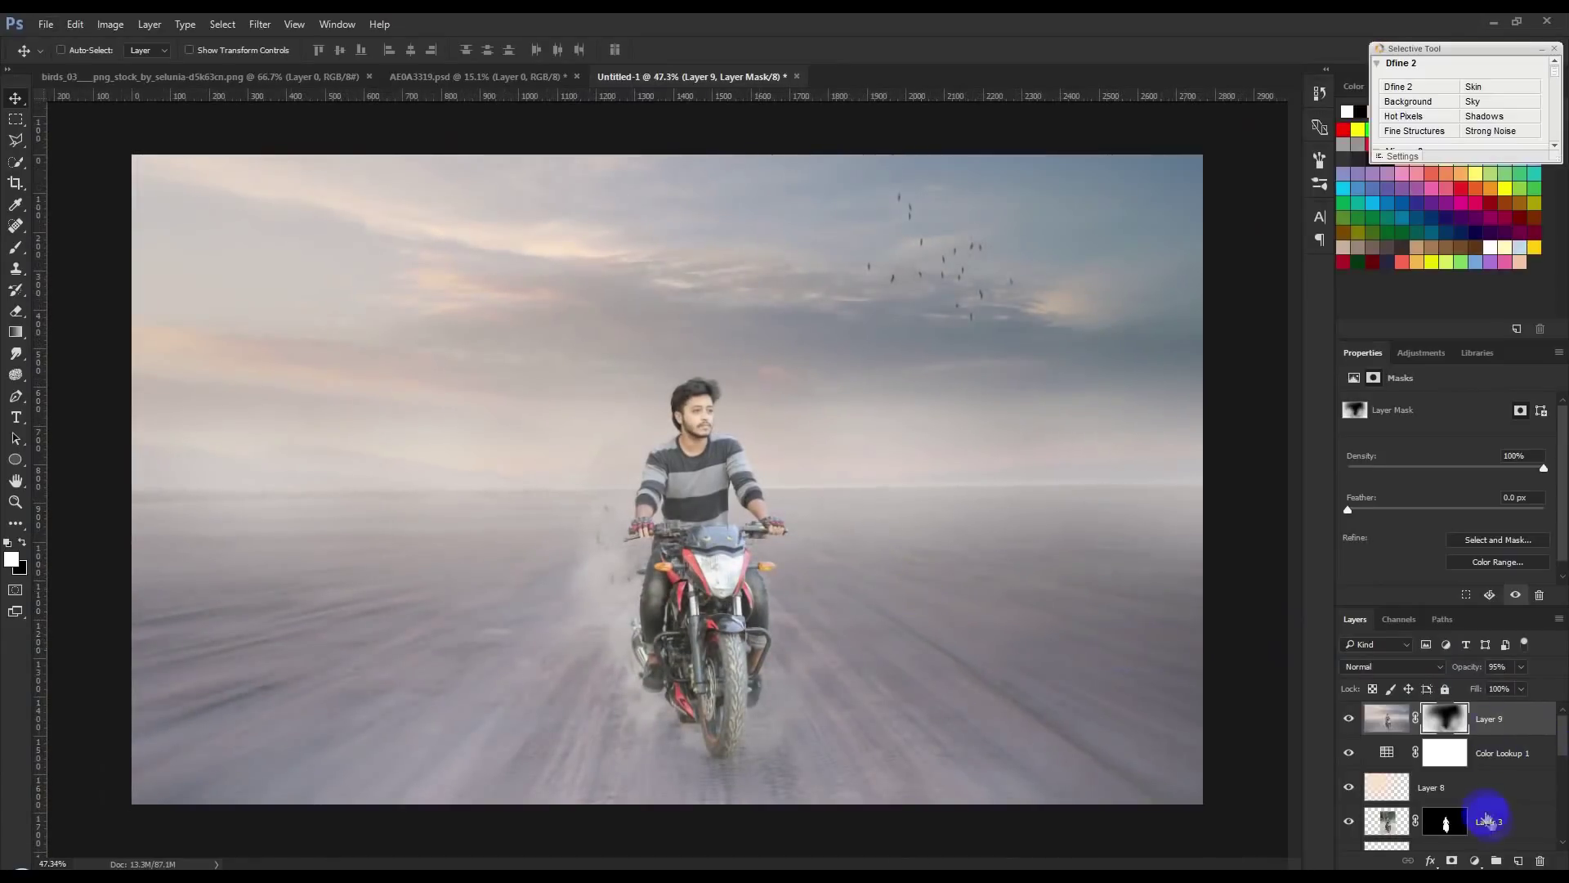
click(1474, 861)
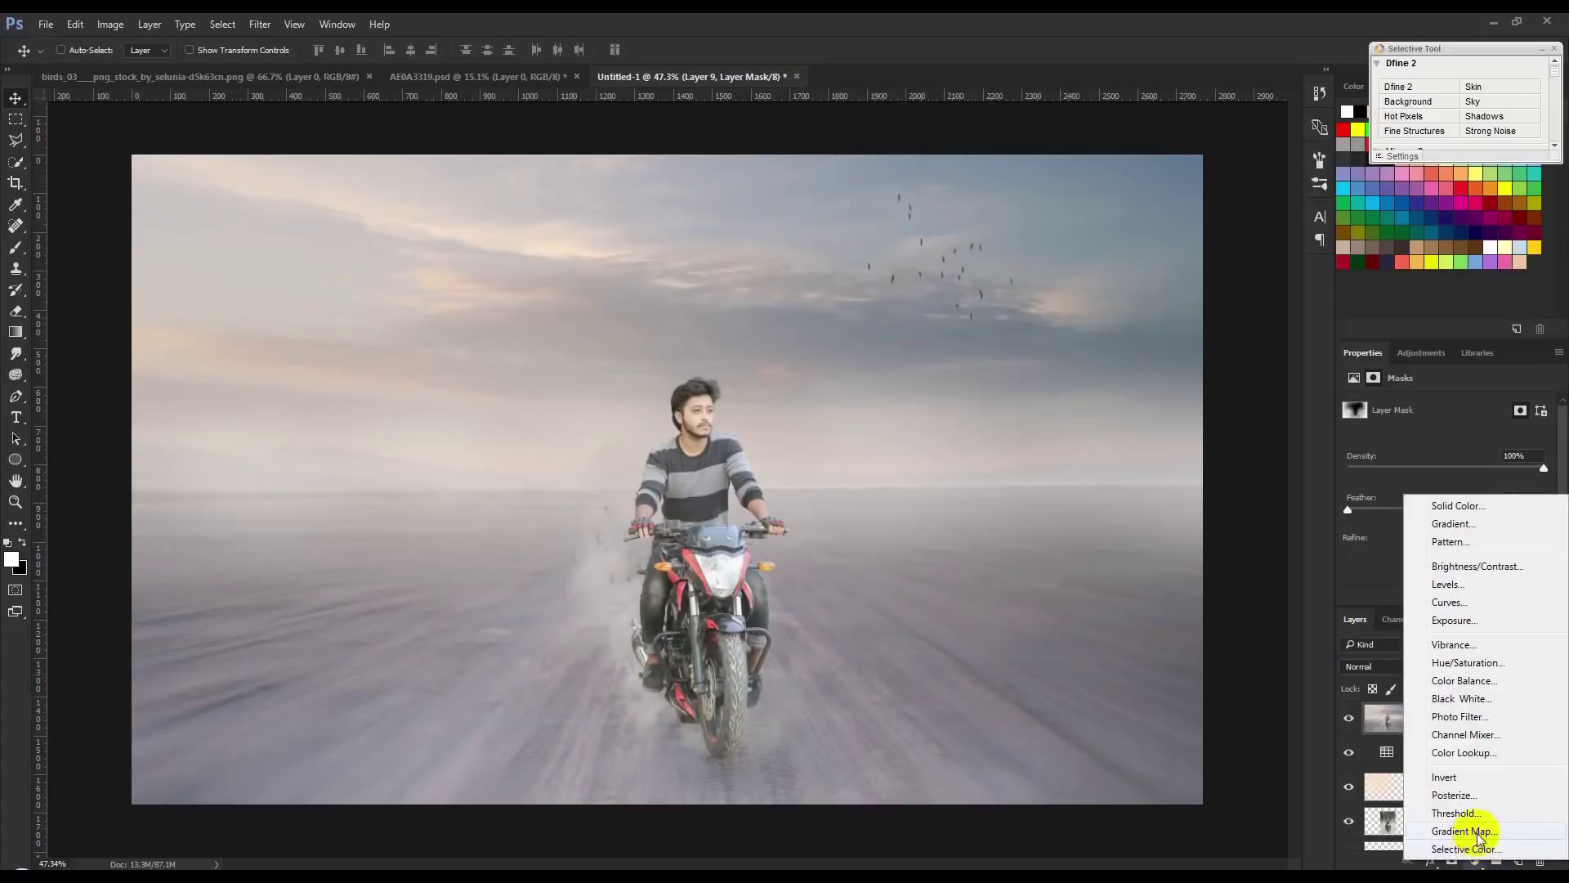
- Add a reversed Gradient Map layer in Soft Light blend mode at 58% opacity
click(1463, 831)
click(1365, 445)
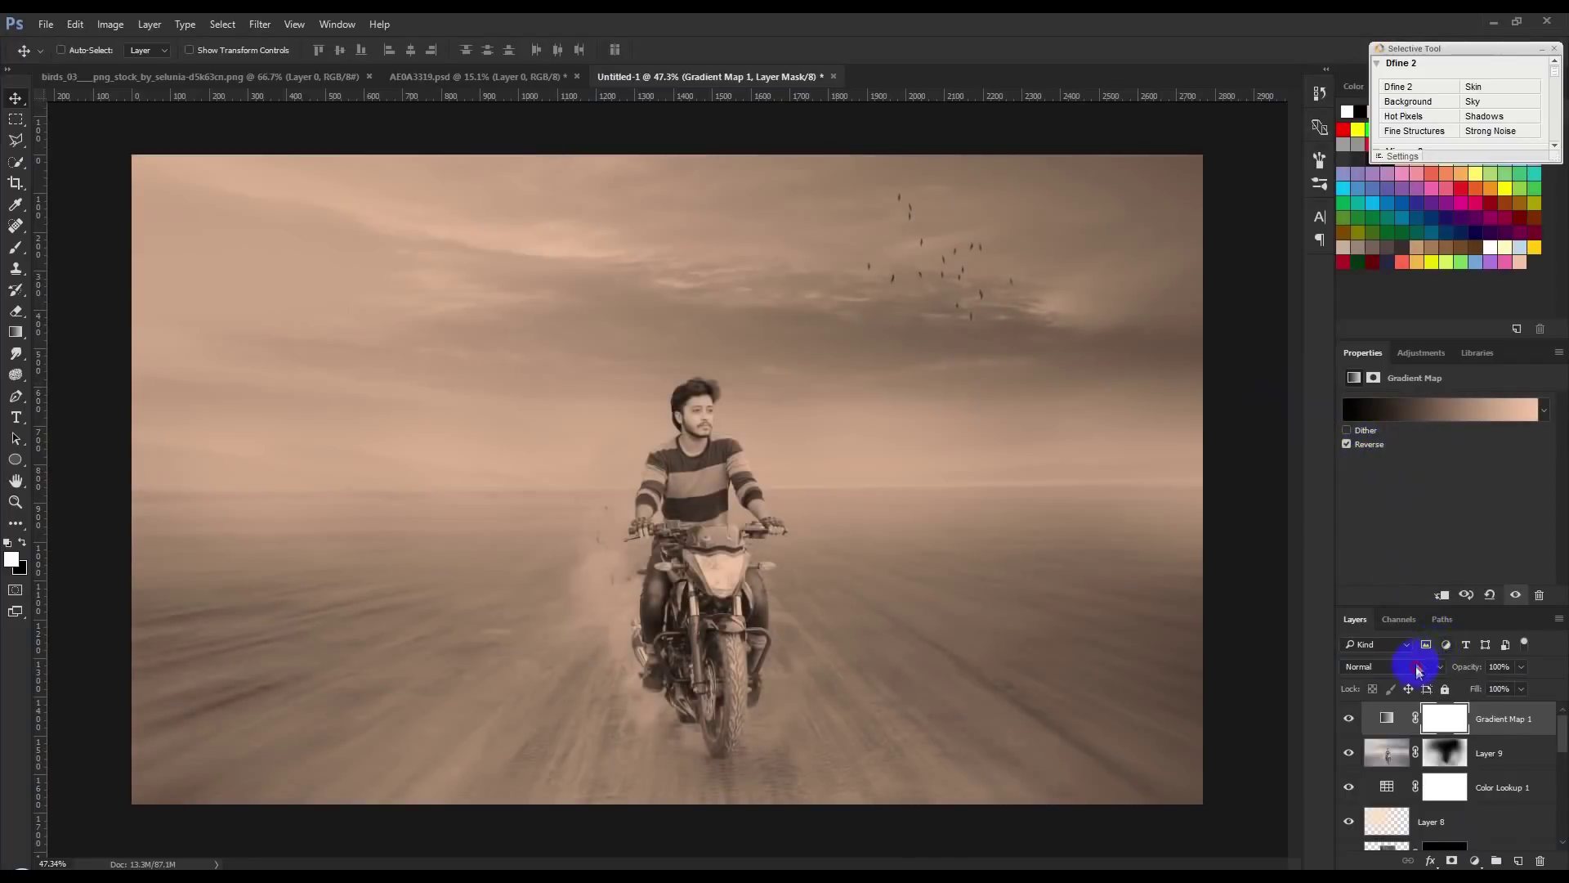
click(1402, 666)
click(1360, 506)
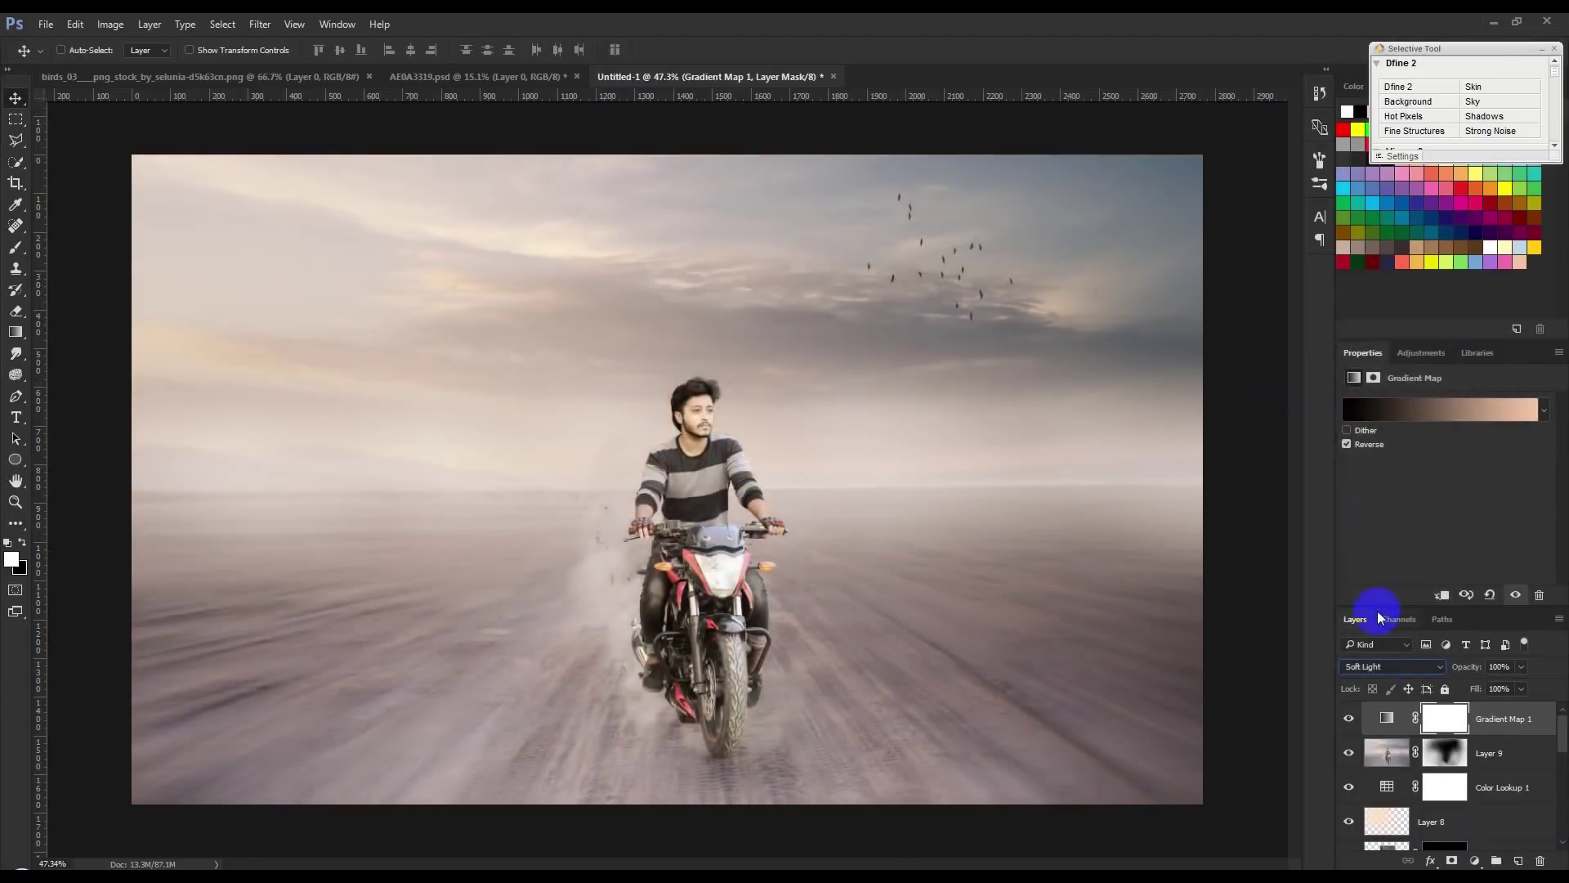
drag(1467, 666, 1437, 668)
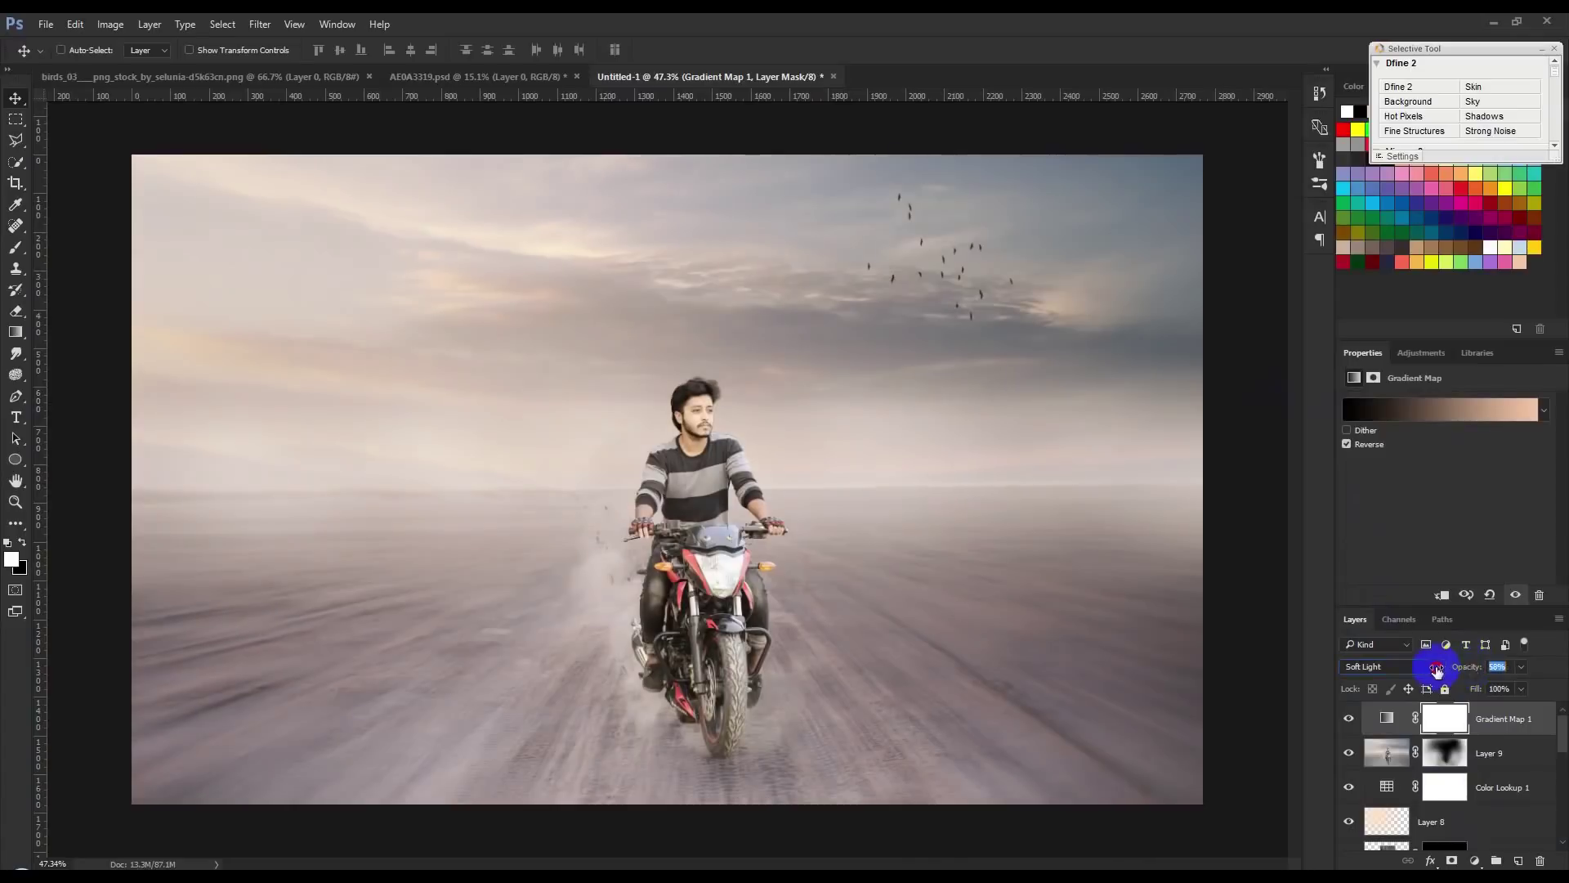
click(1475, 860)
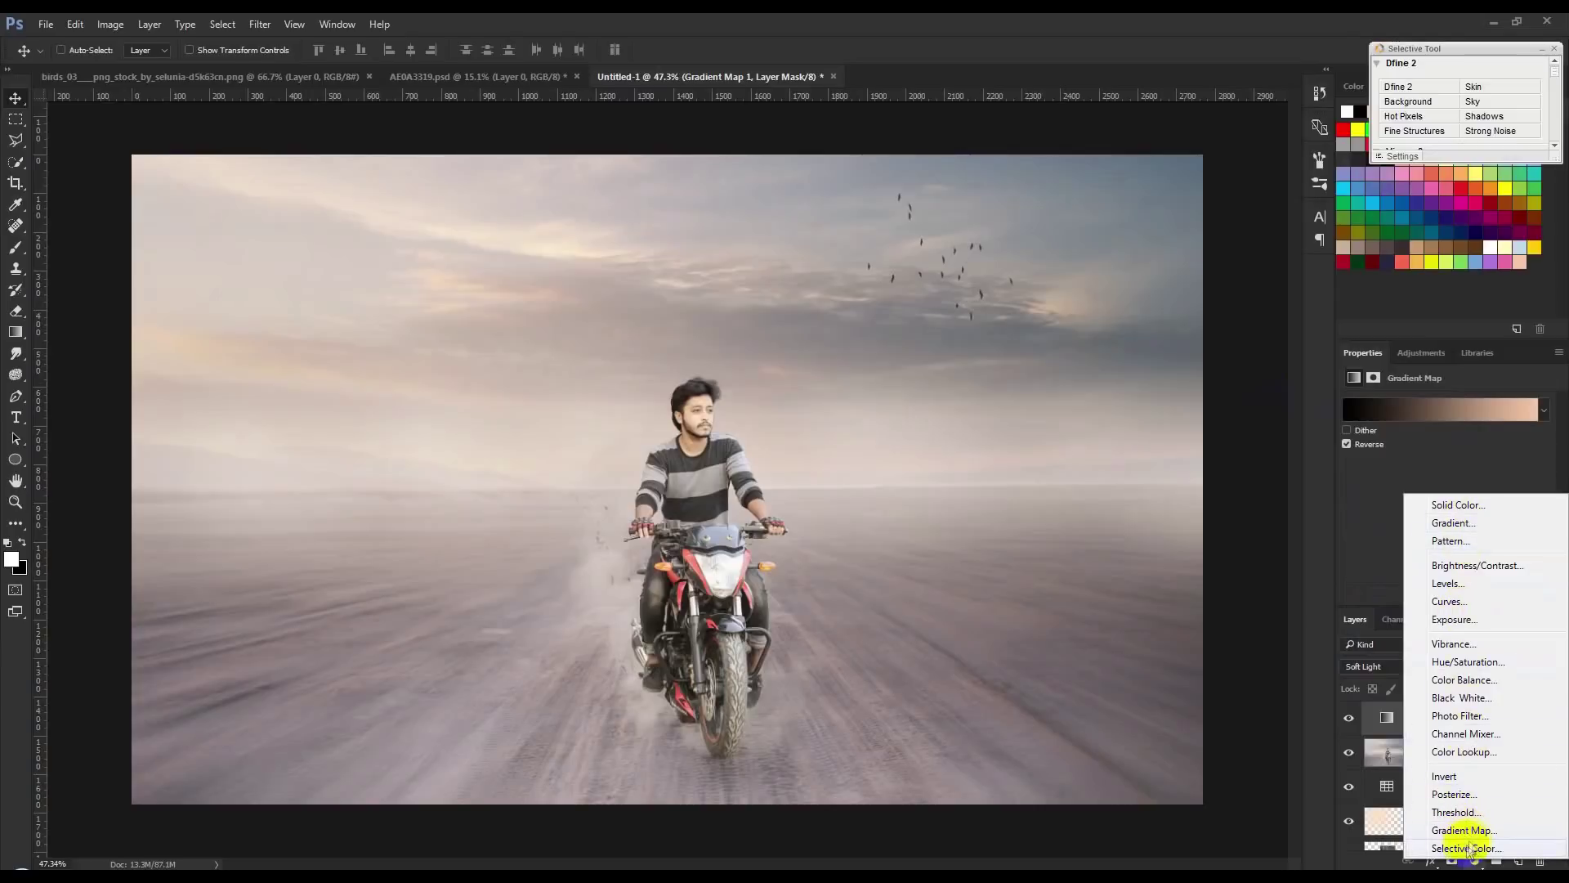
- Add a reversed radial Gradient Fill from a transparent preset, angle 0, scale 264%
click(1455, 523)
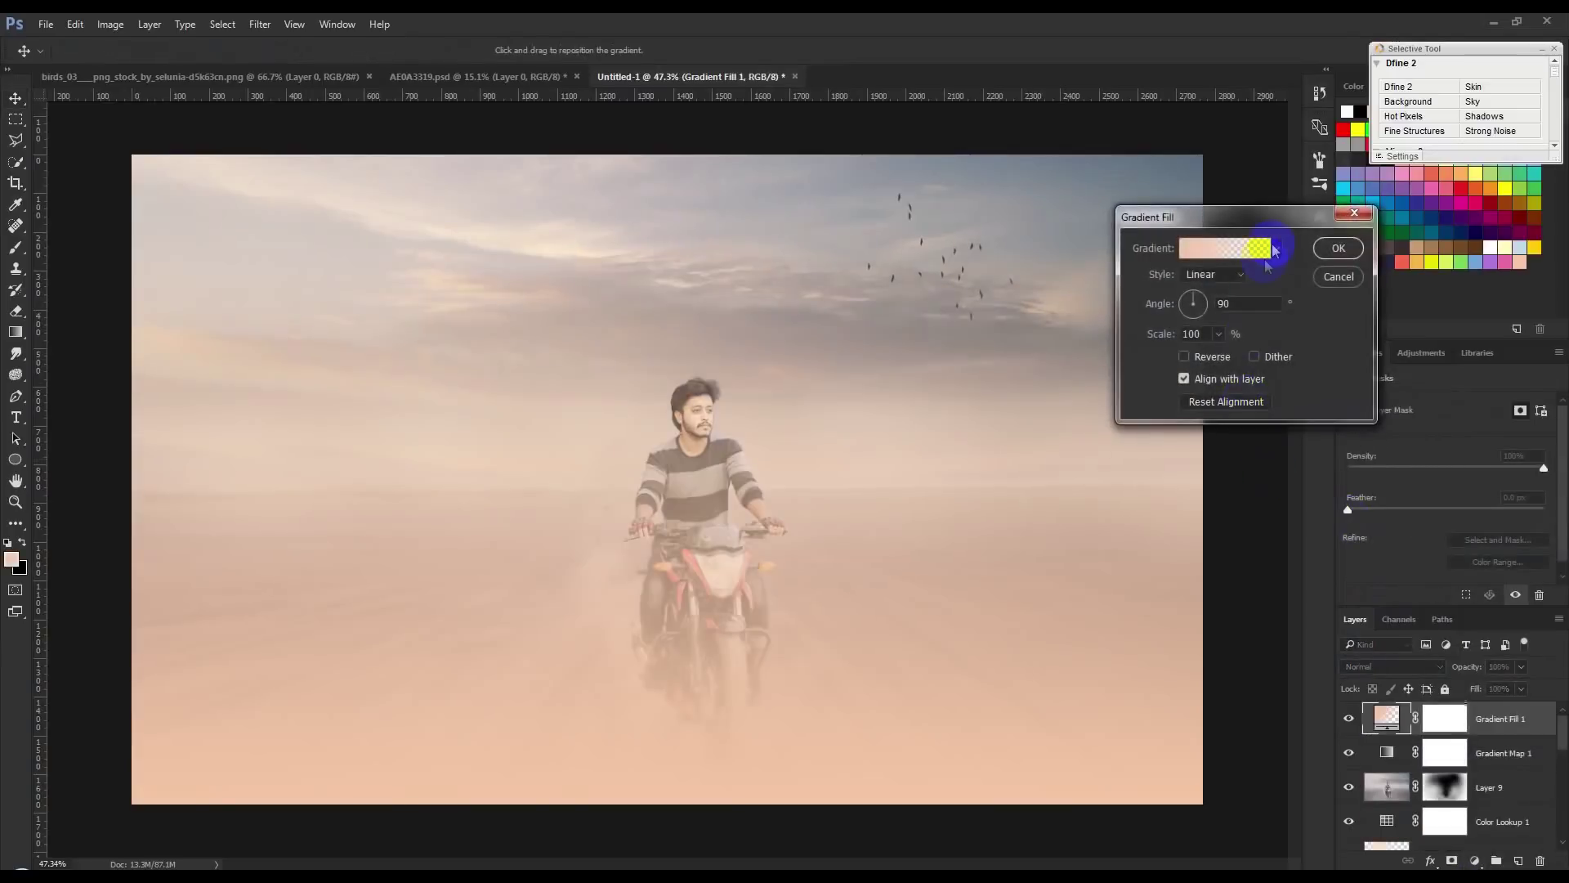
click(1277, 249)
click(1232, 335)
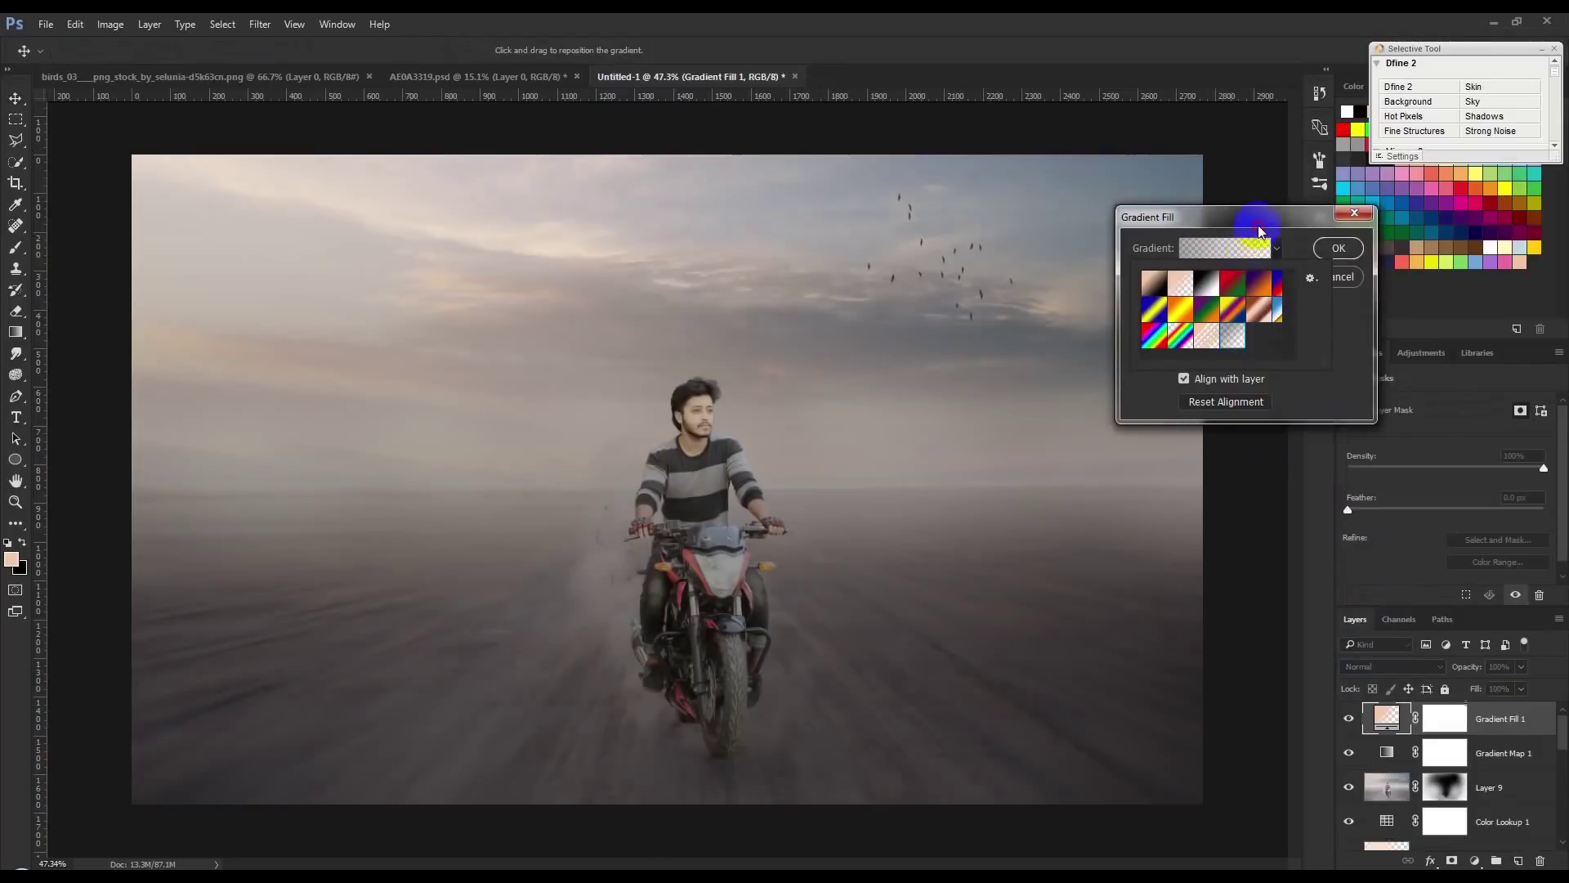
click(1258, 230)
click(1212, 275)
click(1210, 301)
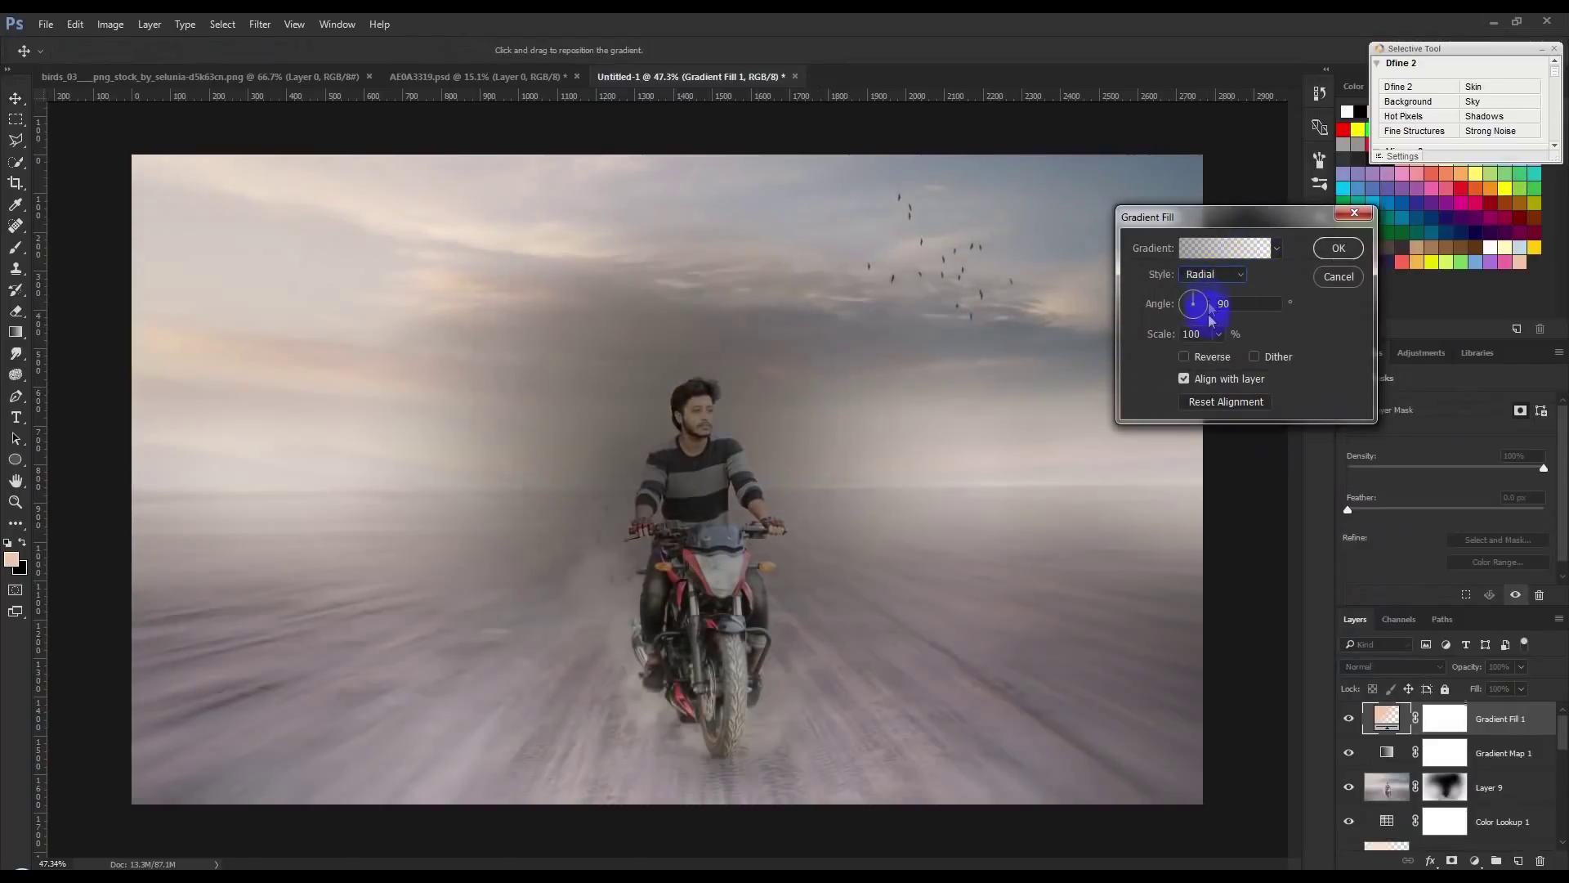
click(1206, 360)
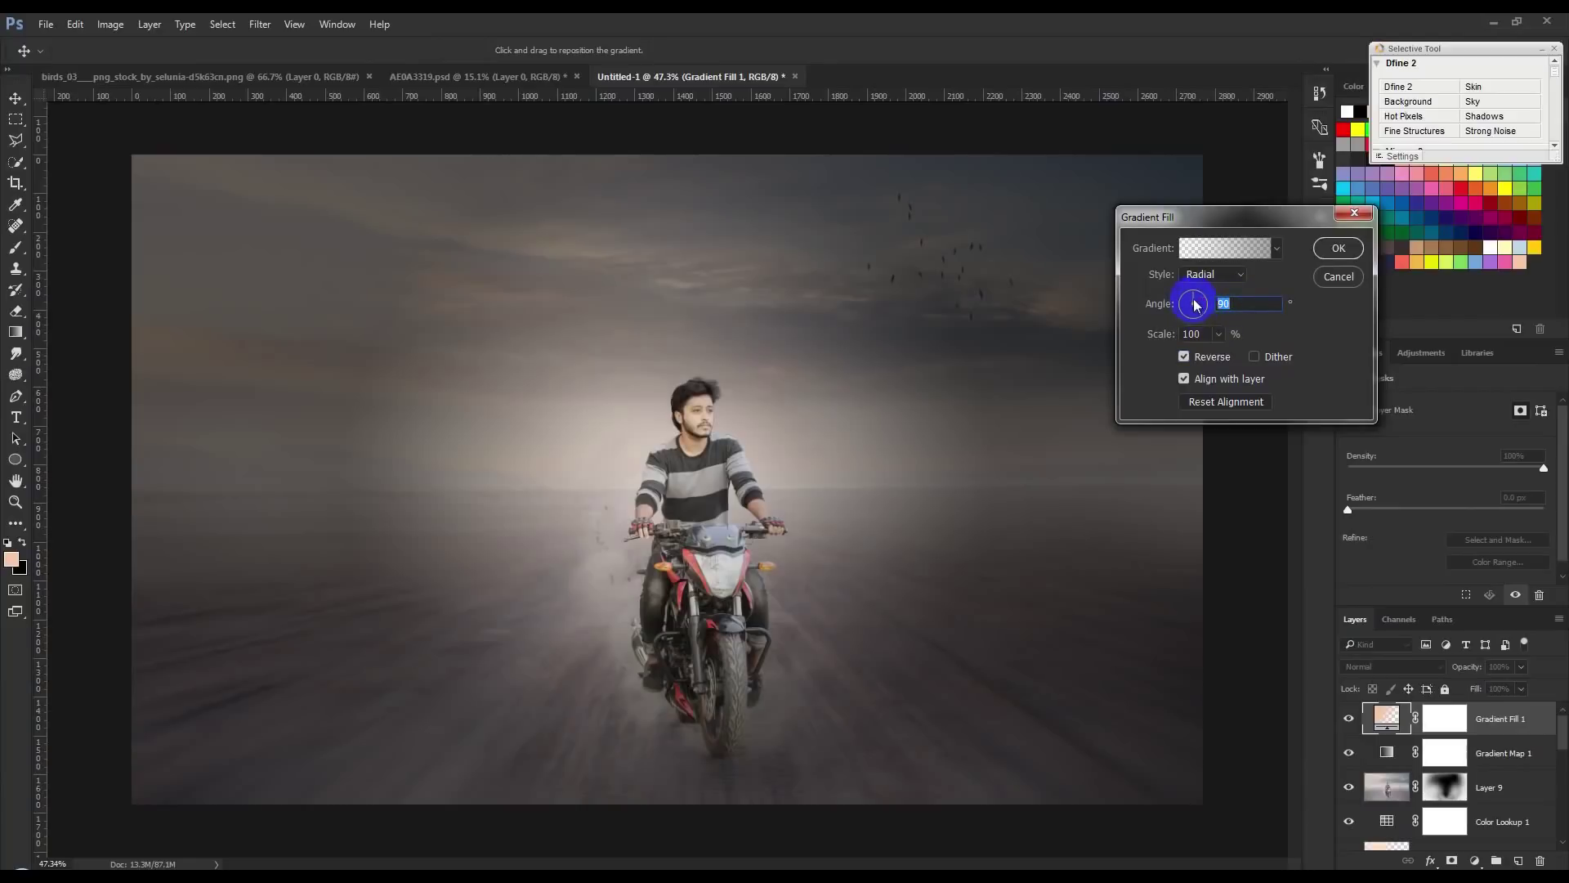
text(0)
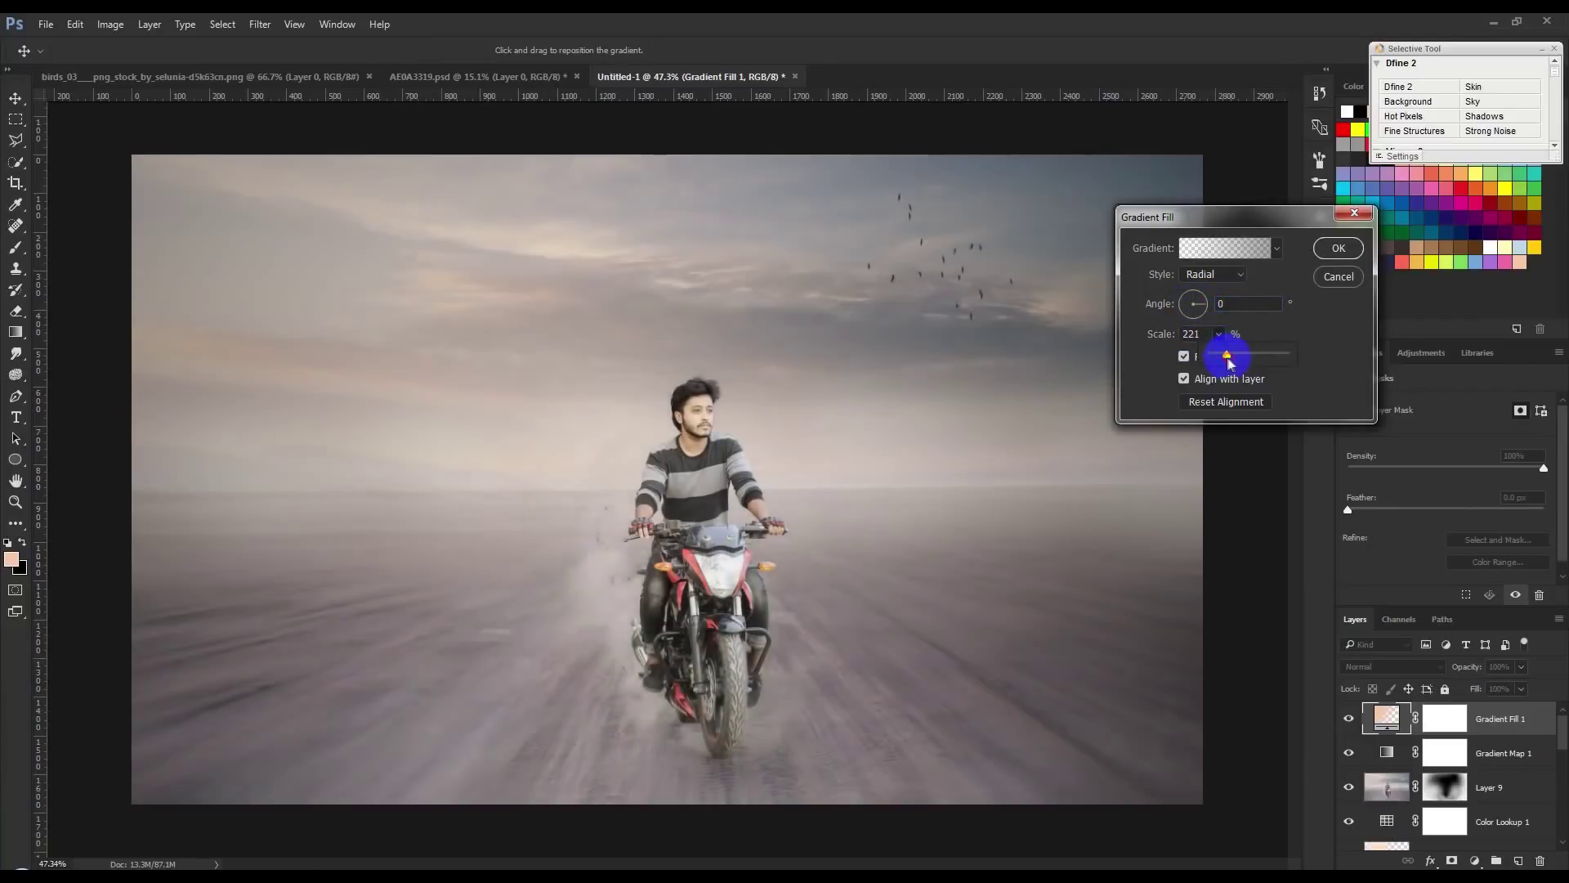
drag(1228, 359, 1232, 361)
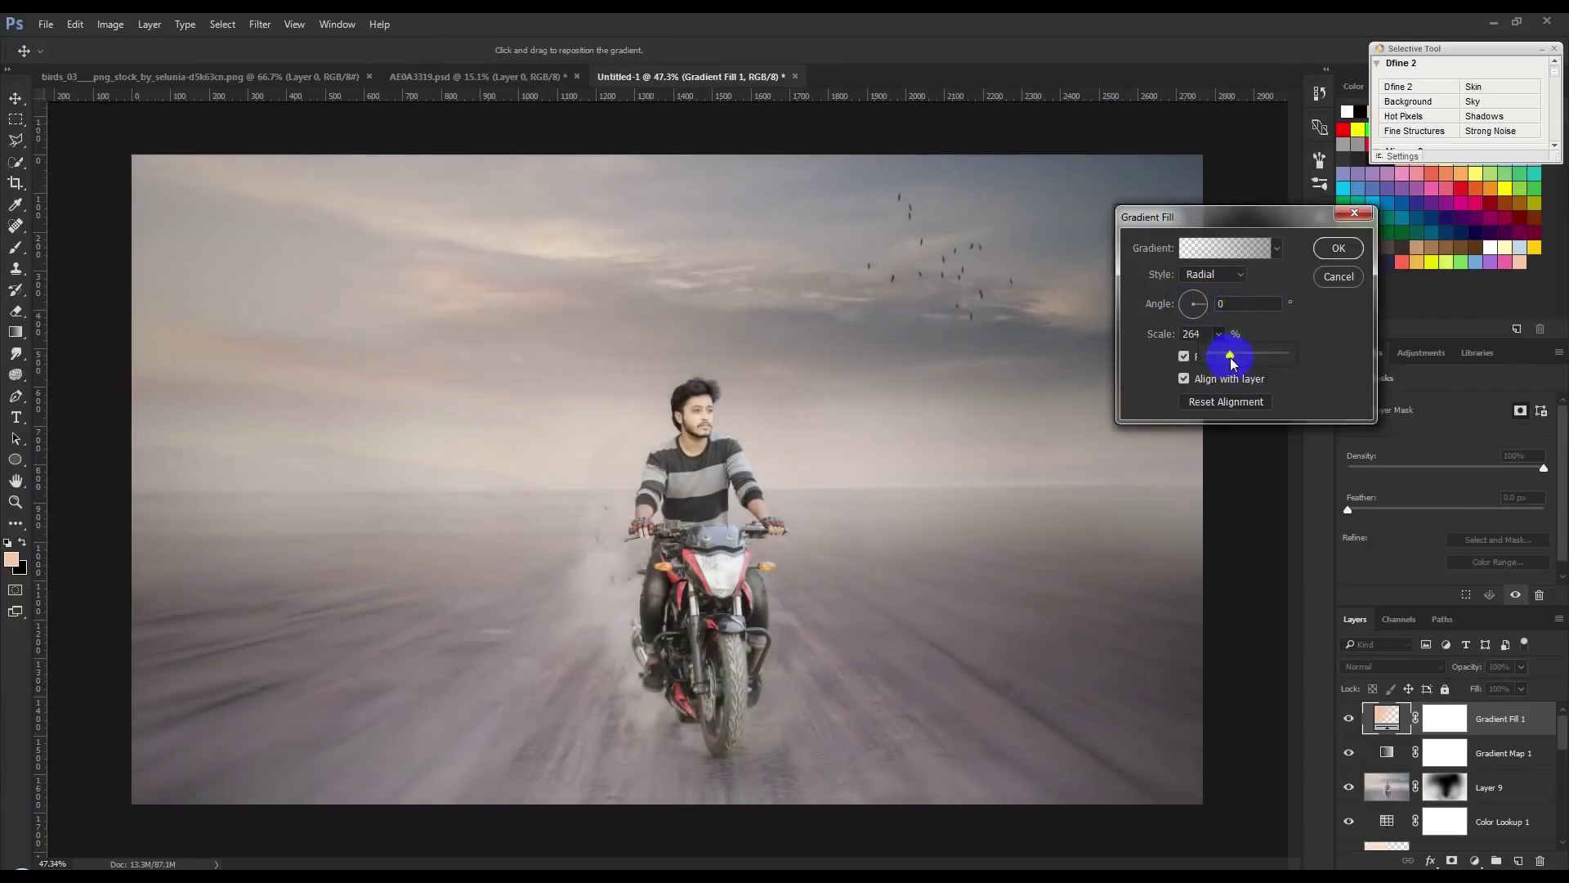
click(1345, 249)
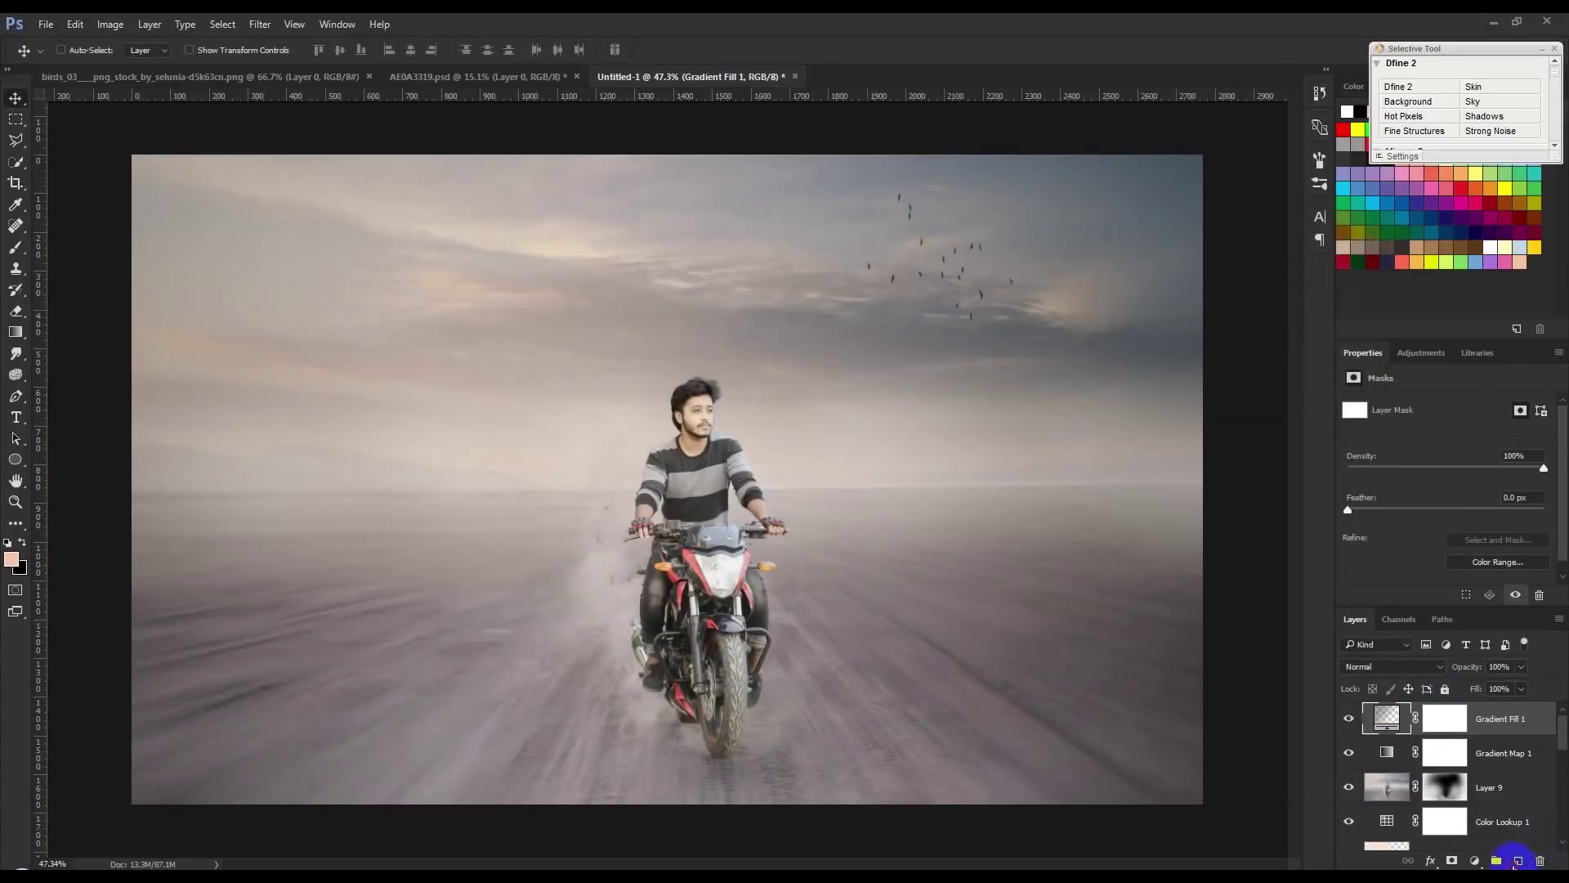
- Stamp the merged image onto a new Layer 10 with Apply Image and open Camera Raw Filter
click(1515, 860)
click(110, 24)
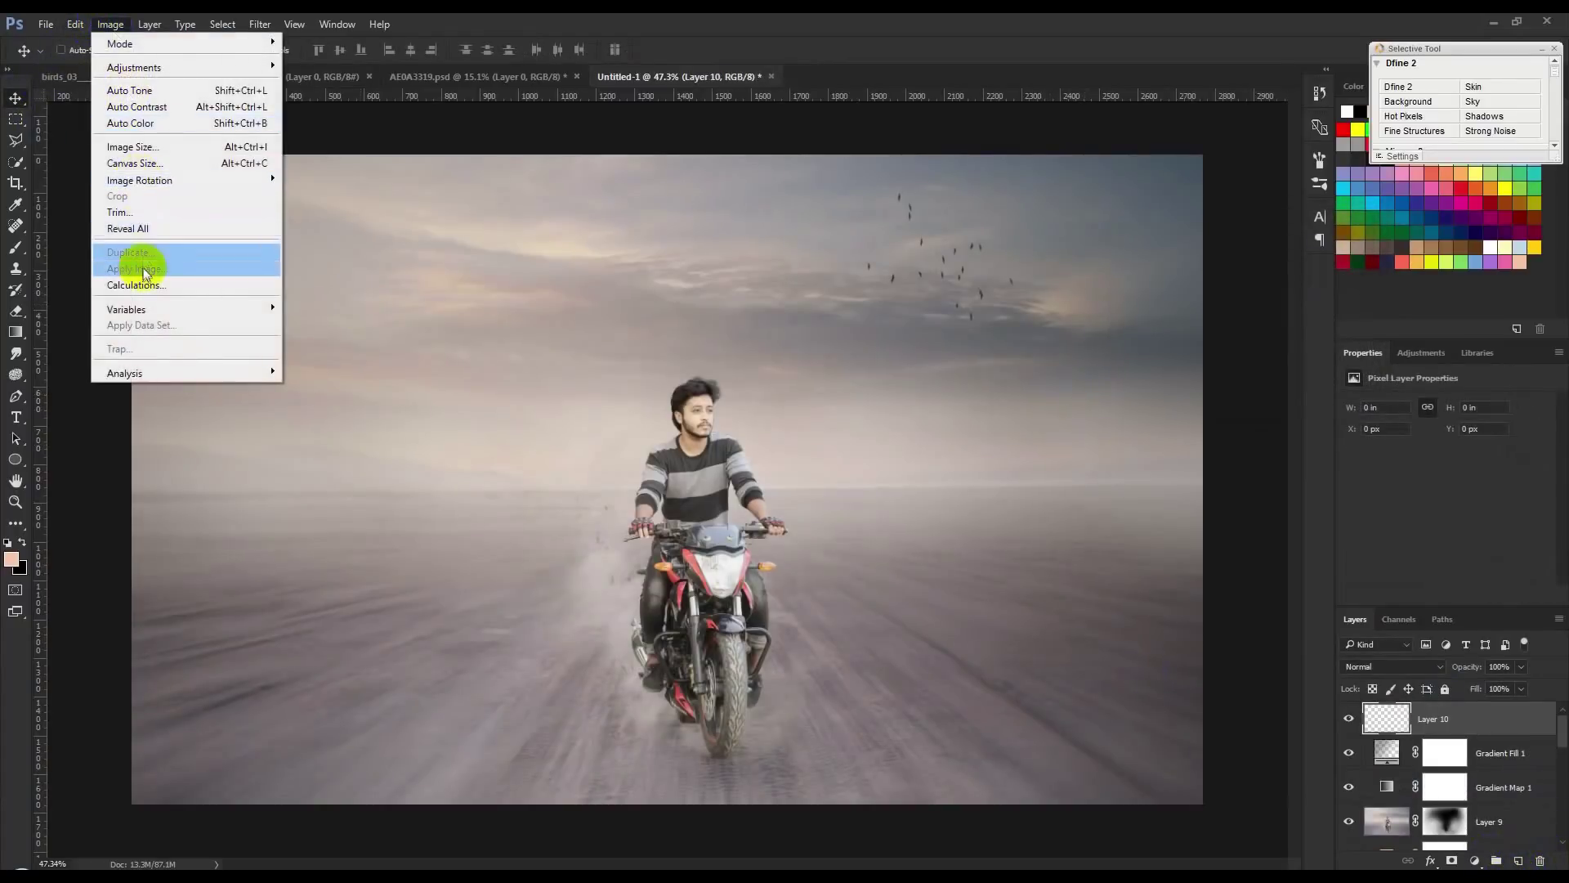
click(122, 245)
click(932, 267)
click(260, 24)
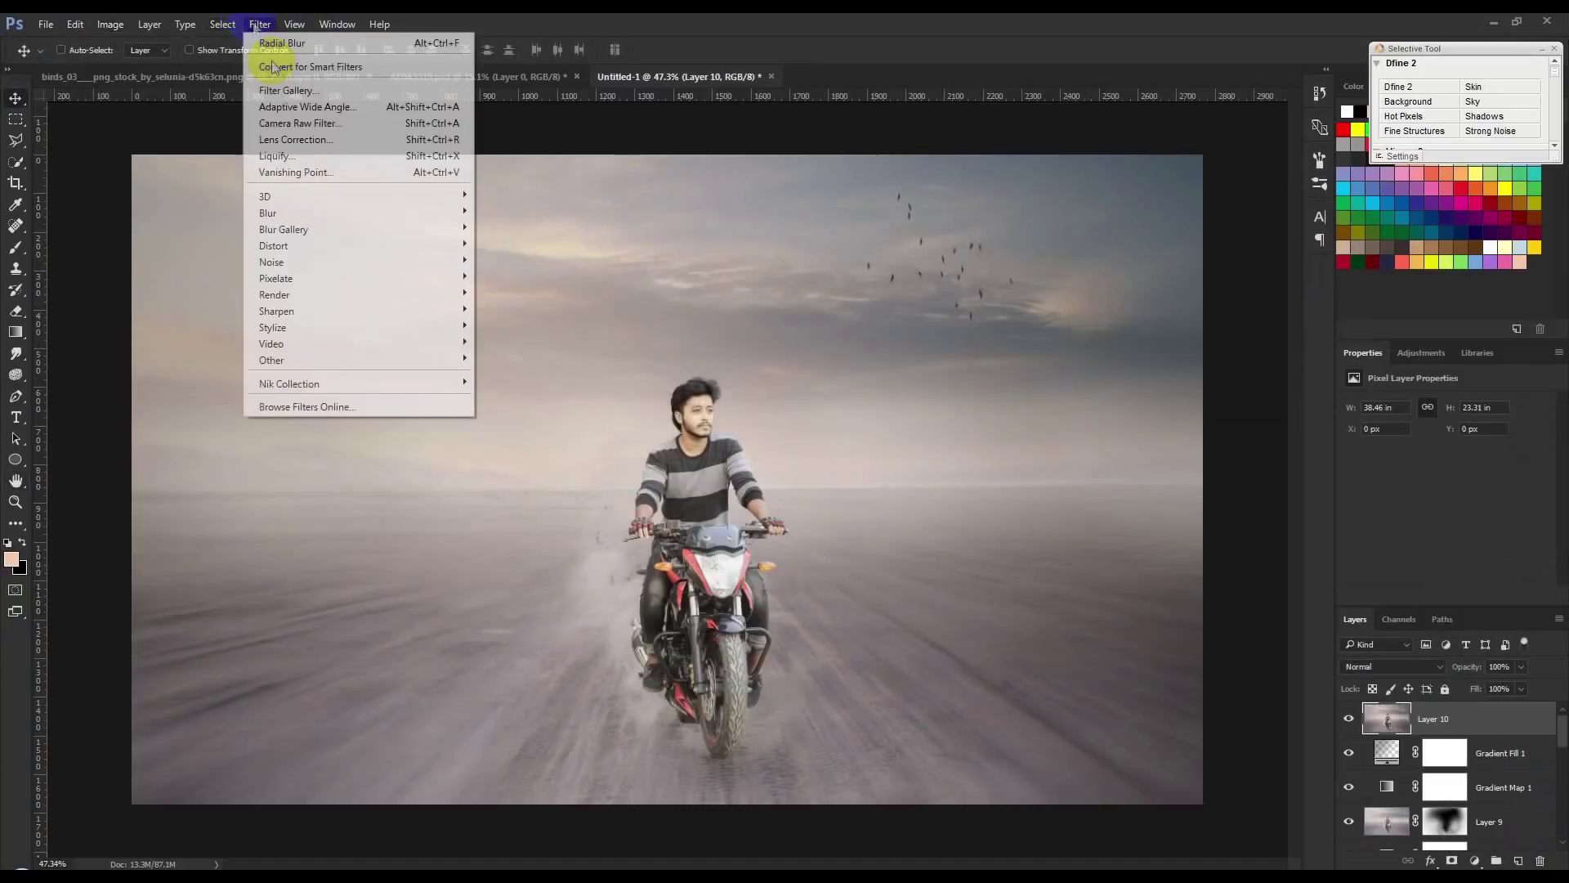
click(296, 122)
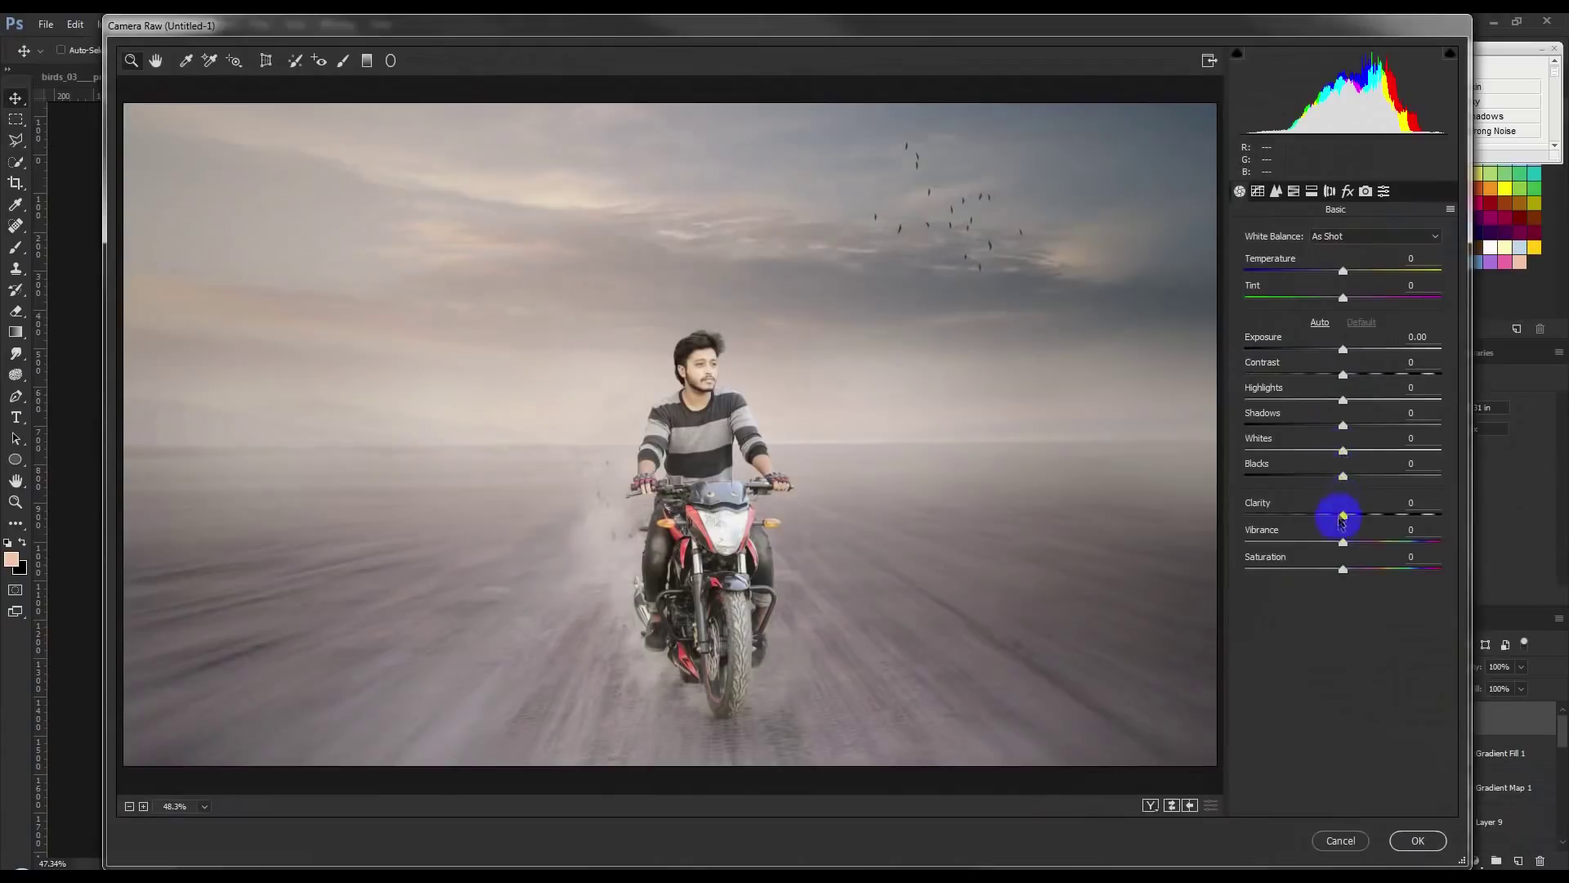
- Set Clarity +38, Whites +27, Blacks +3, Contrast +12, and lower Highlights and Vibrance
mouse_move(1343, 515)
mouse_down()
mouse_move(1370, 515)
mouse_move(1371, 546)
mouse_move(1305, 541)
mouse_move(1369, 547)
mouse_up()
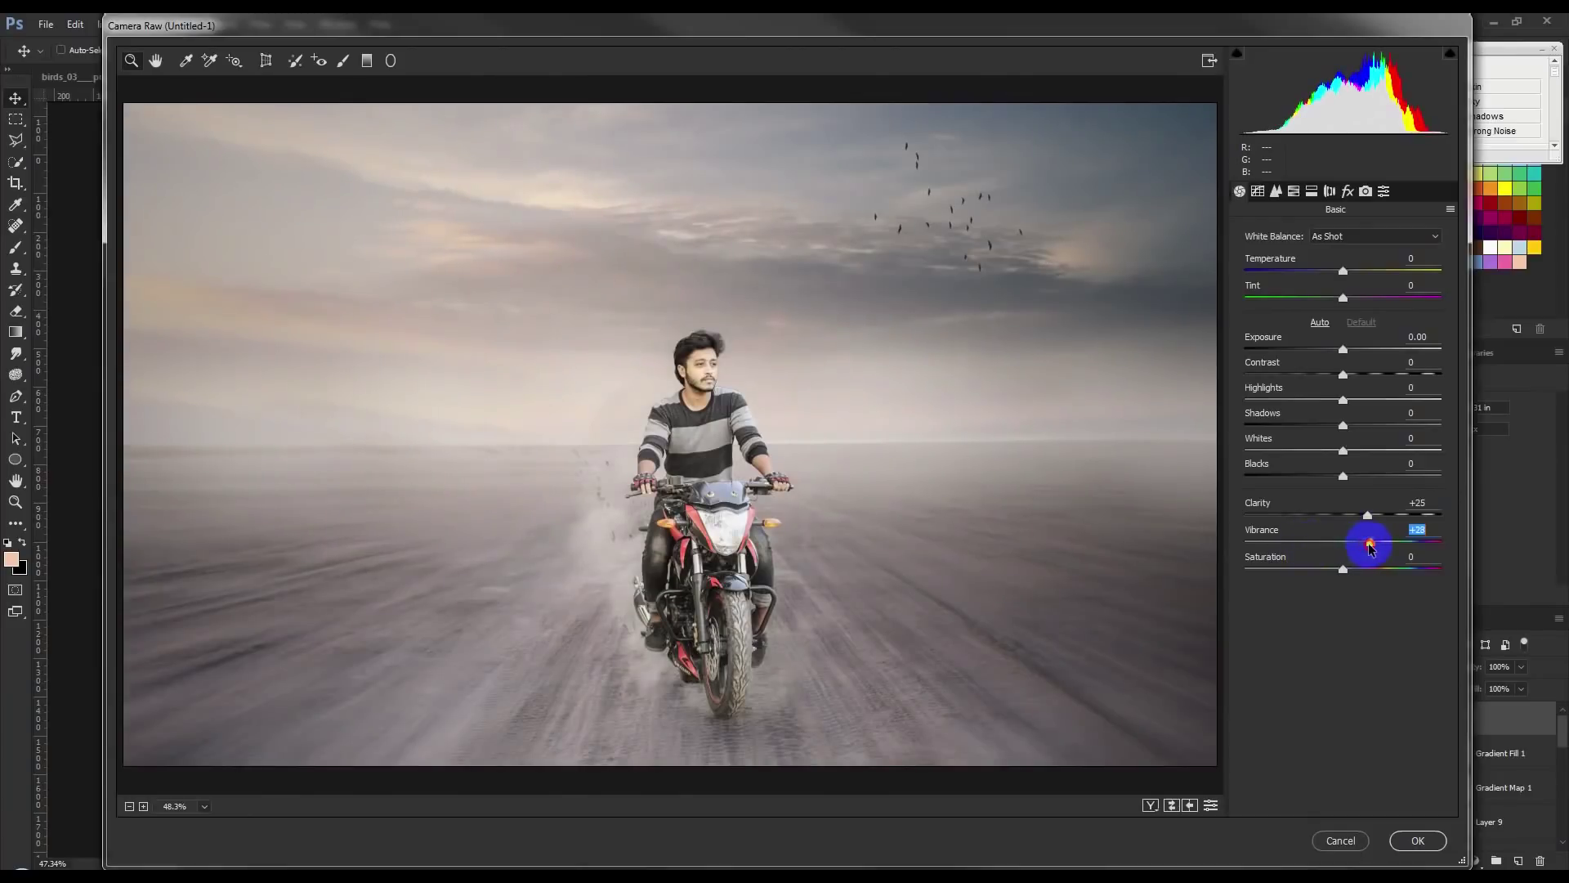
drag(1342, 452, 1369, 451)
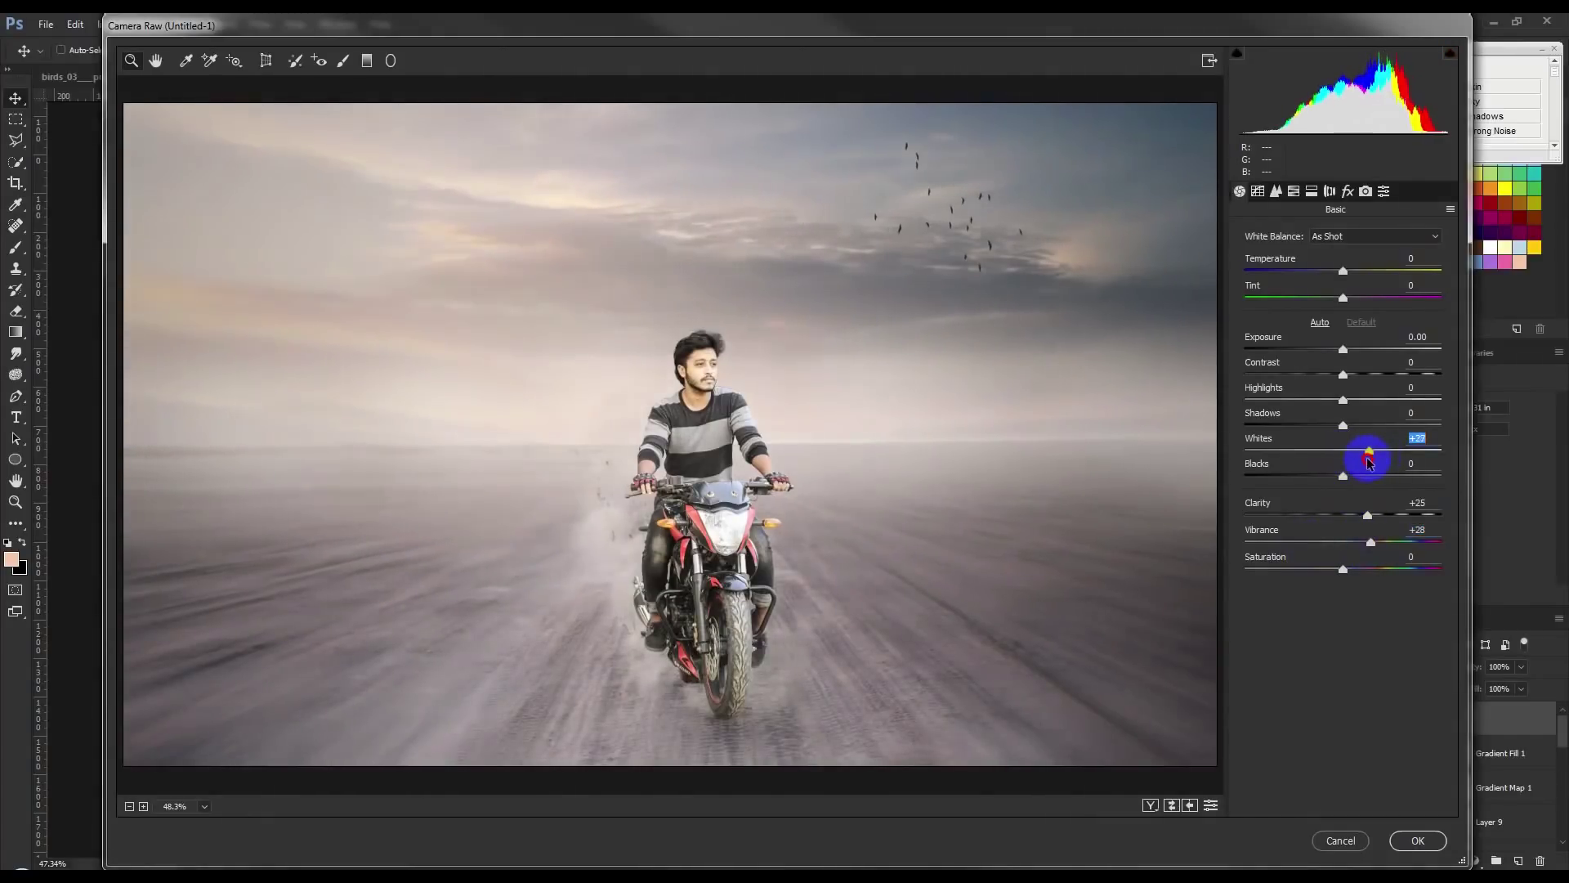
drag(1345, 480, 1346, 484)
drag(1343, 400, 1299, 400)
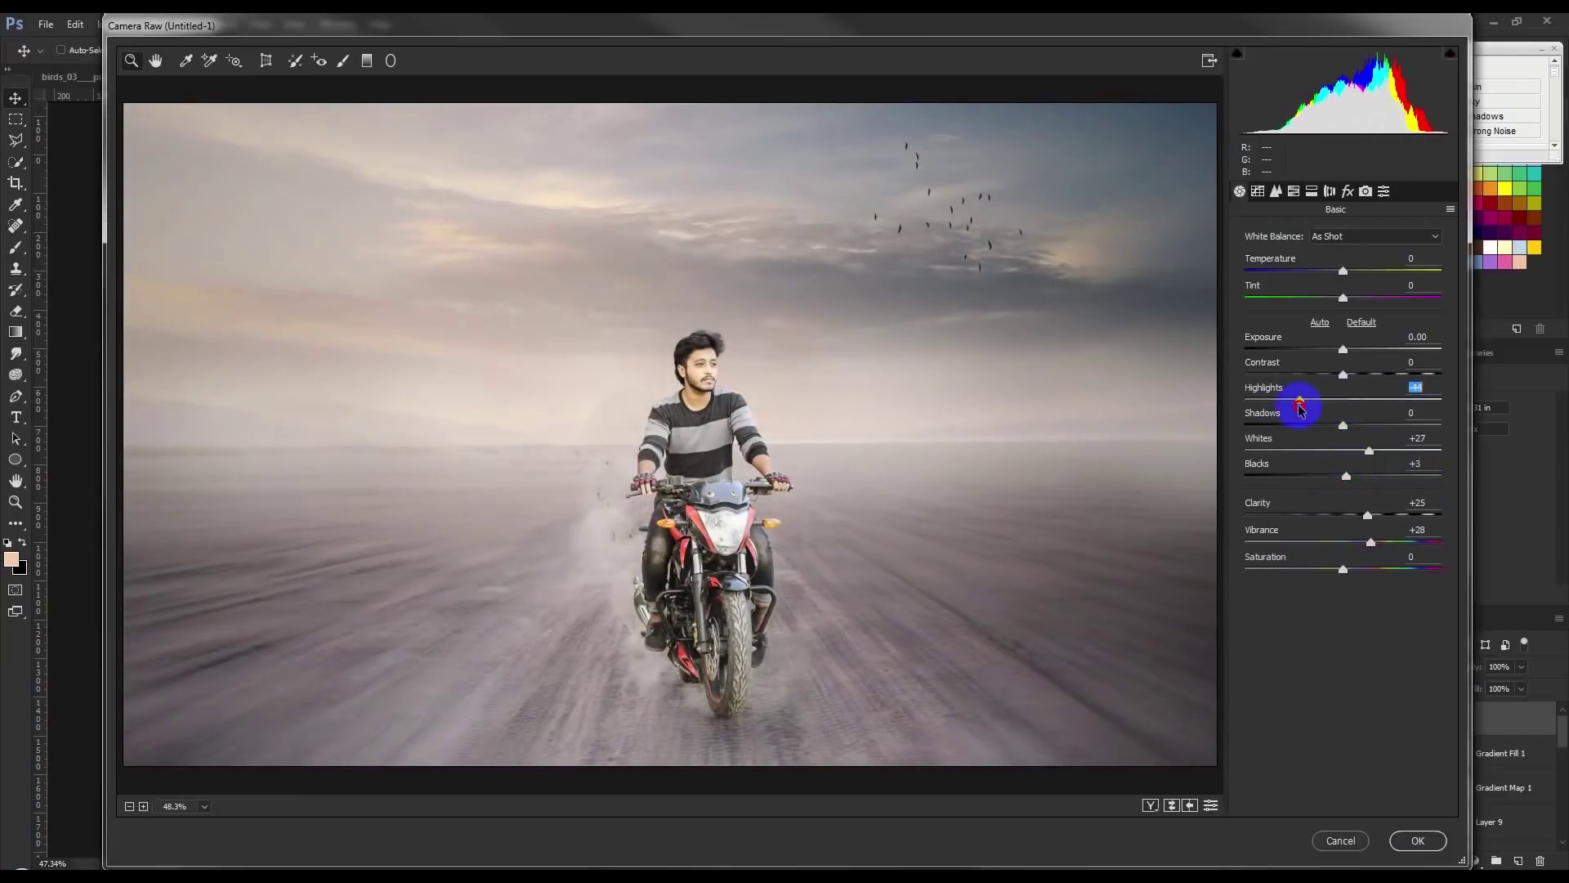
drag(1345, 376, 1356, 375)
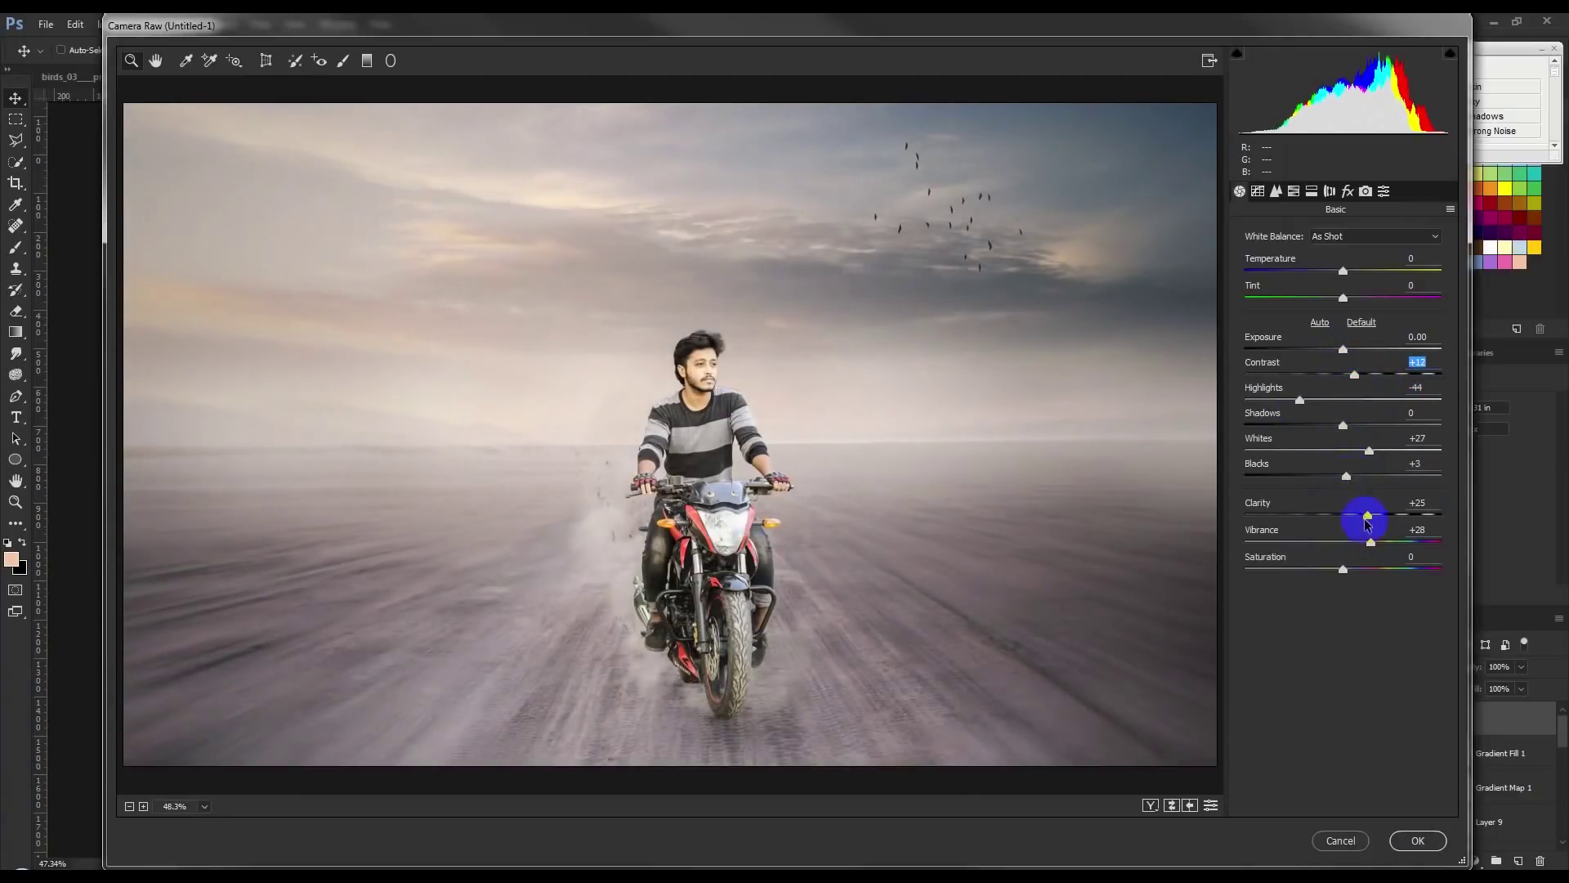
drag(1371, 544, 1330, 544)
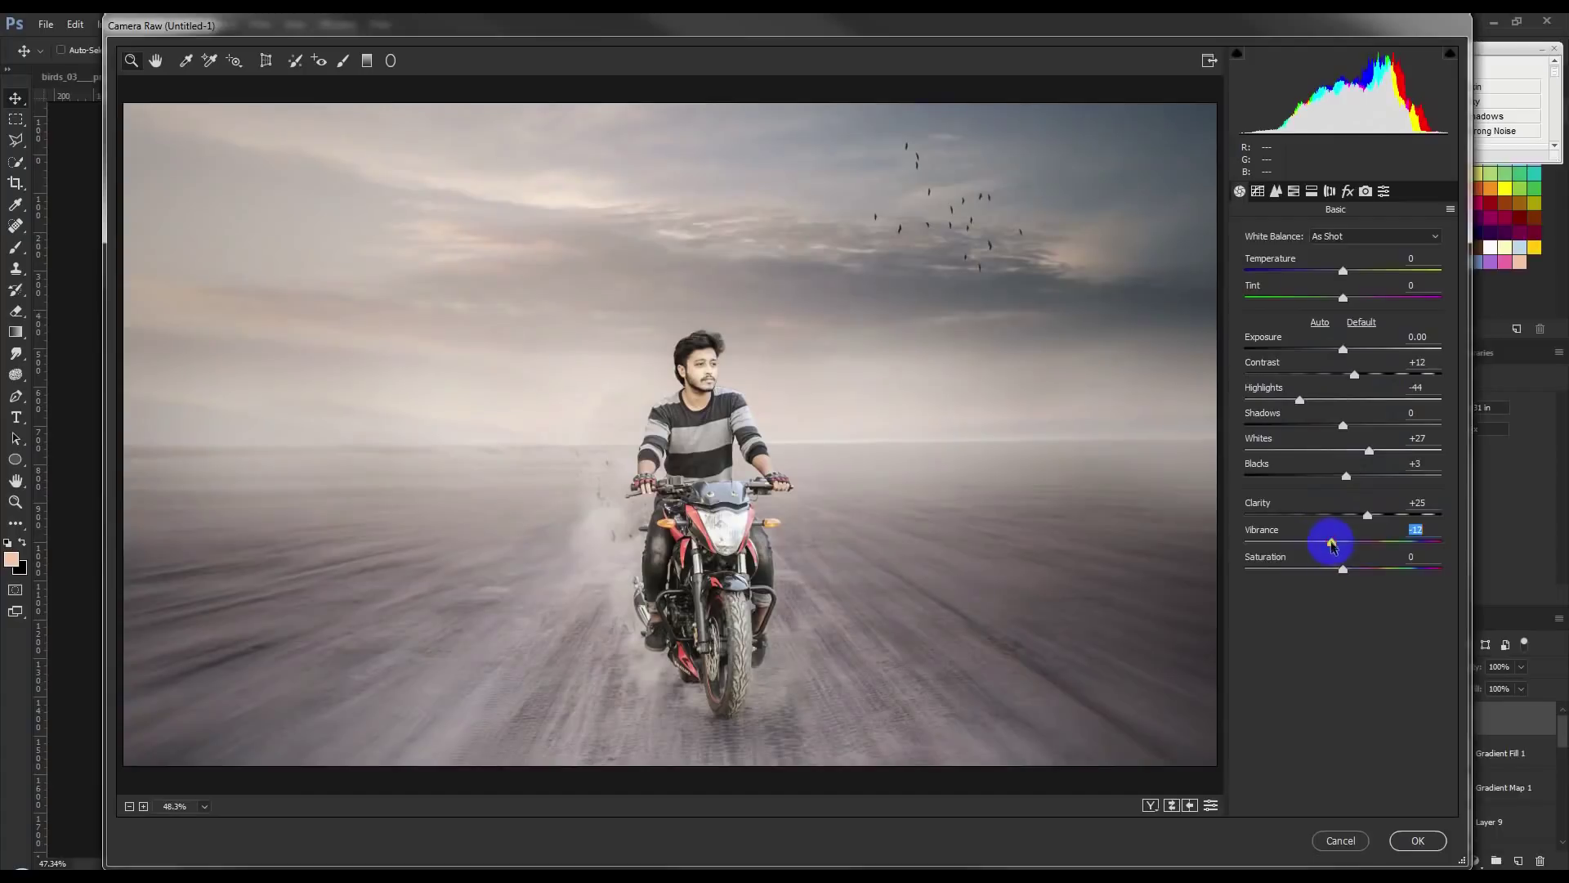
drag(1368, 515, 1381, 515)
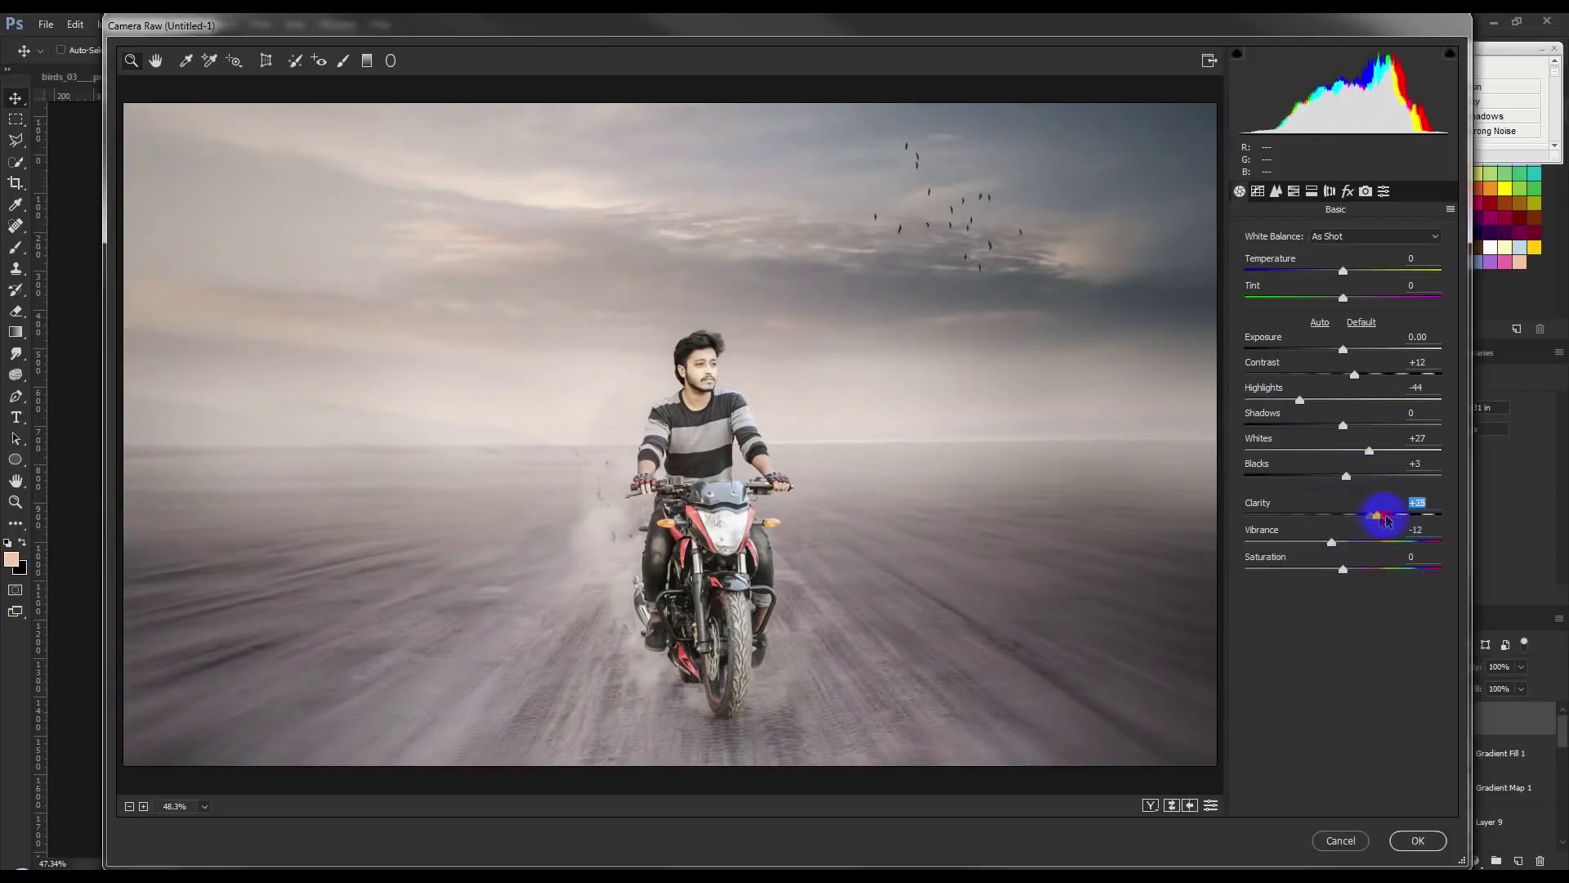
- Add a -4 vignette and slight positive Dehaze, then apply the Camera Raw grade
click(1258, 191)
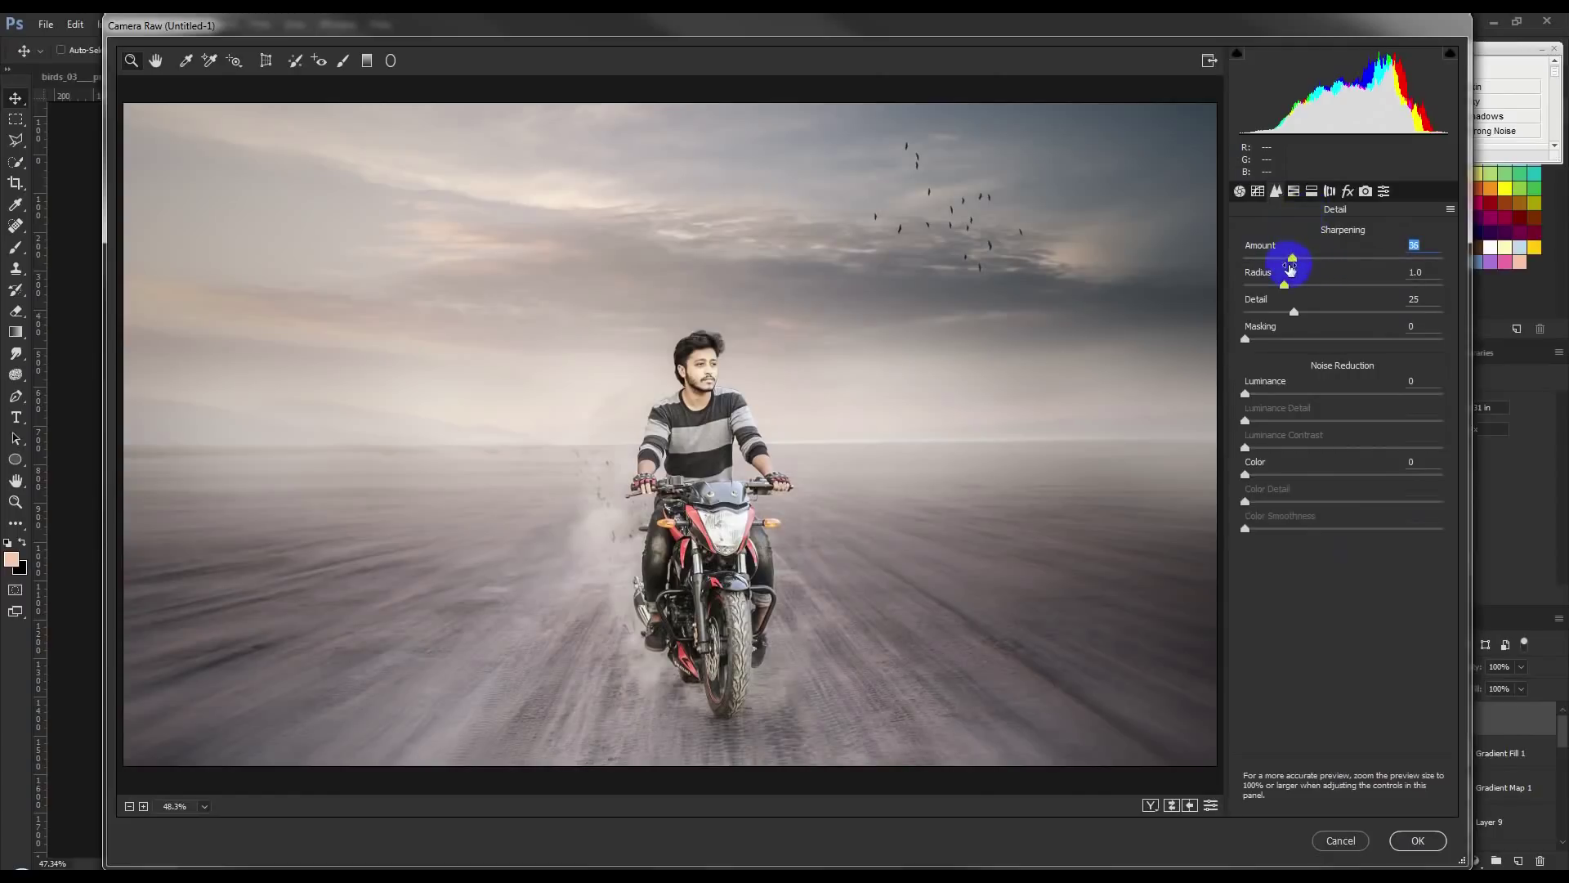
click(1348, 190)
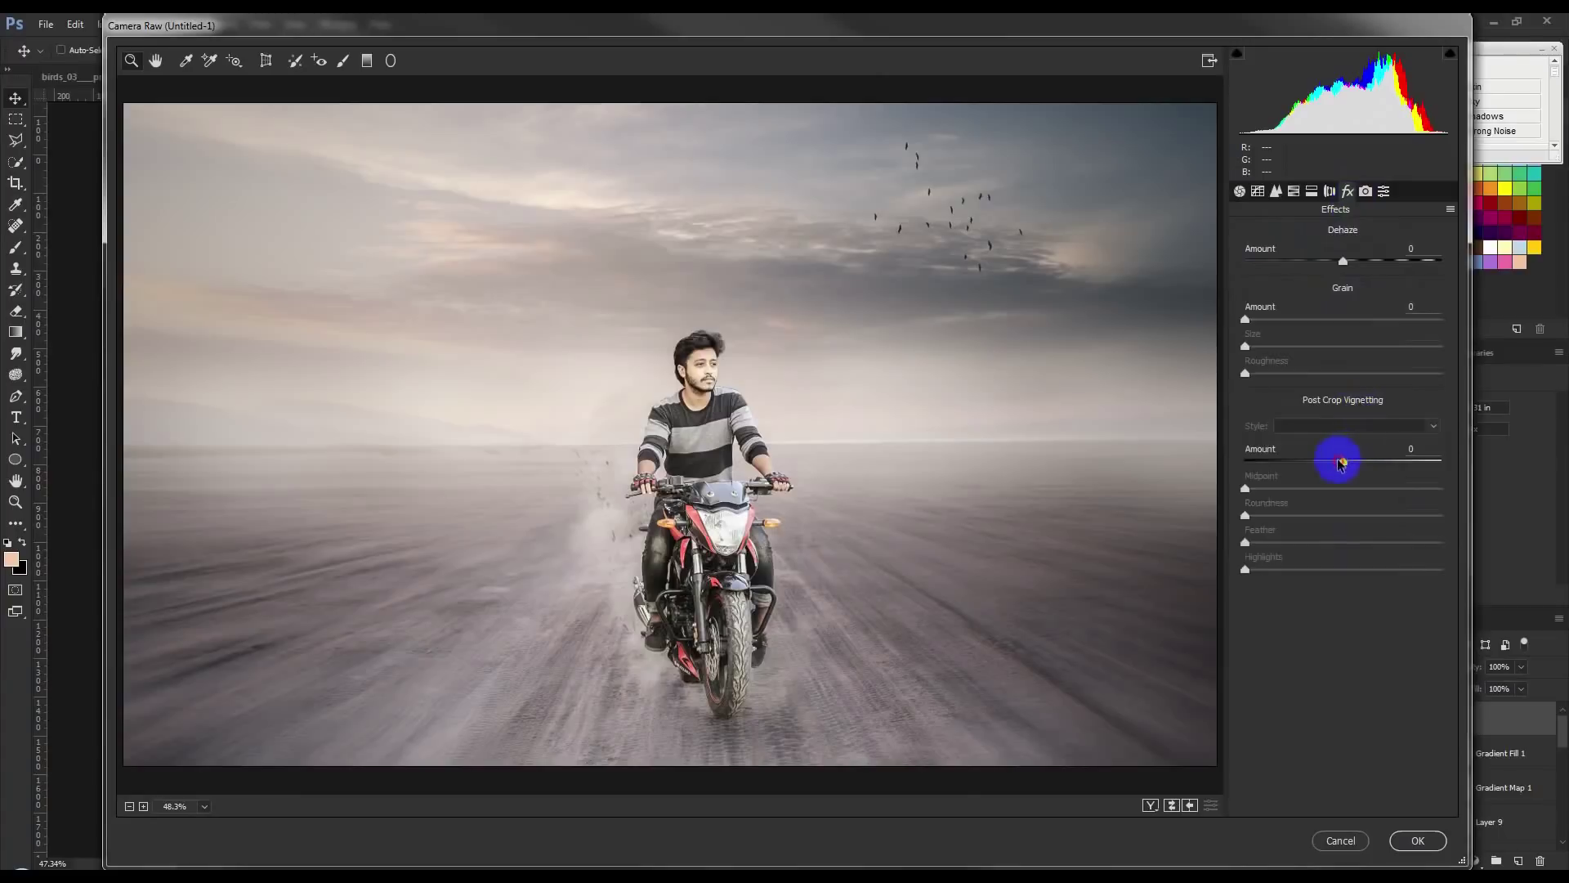
drag(1341, 462, 1339, 462)
drag(1342, 262, 1334, 263)
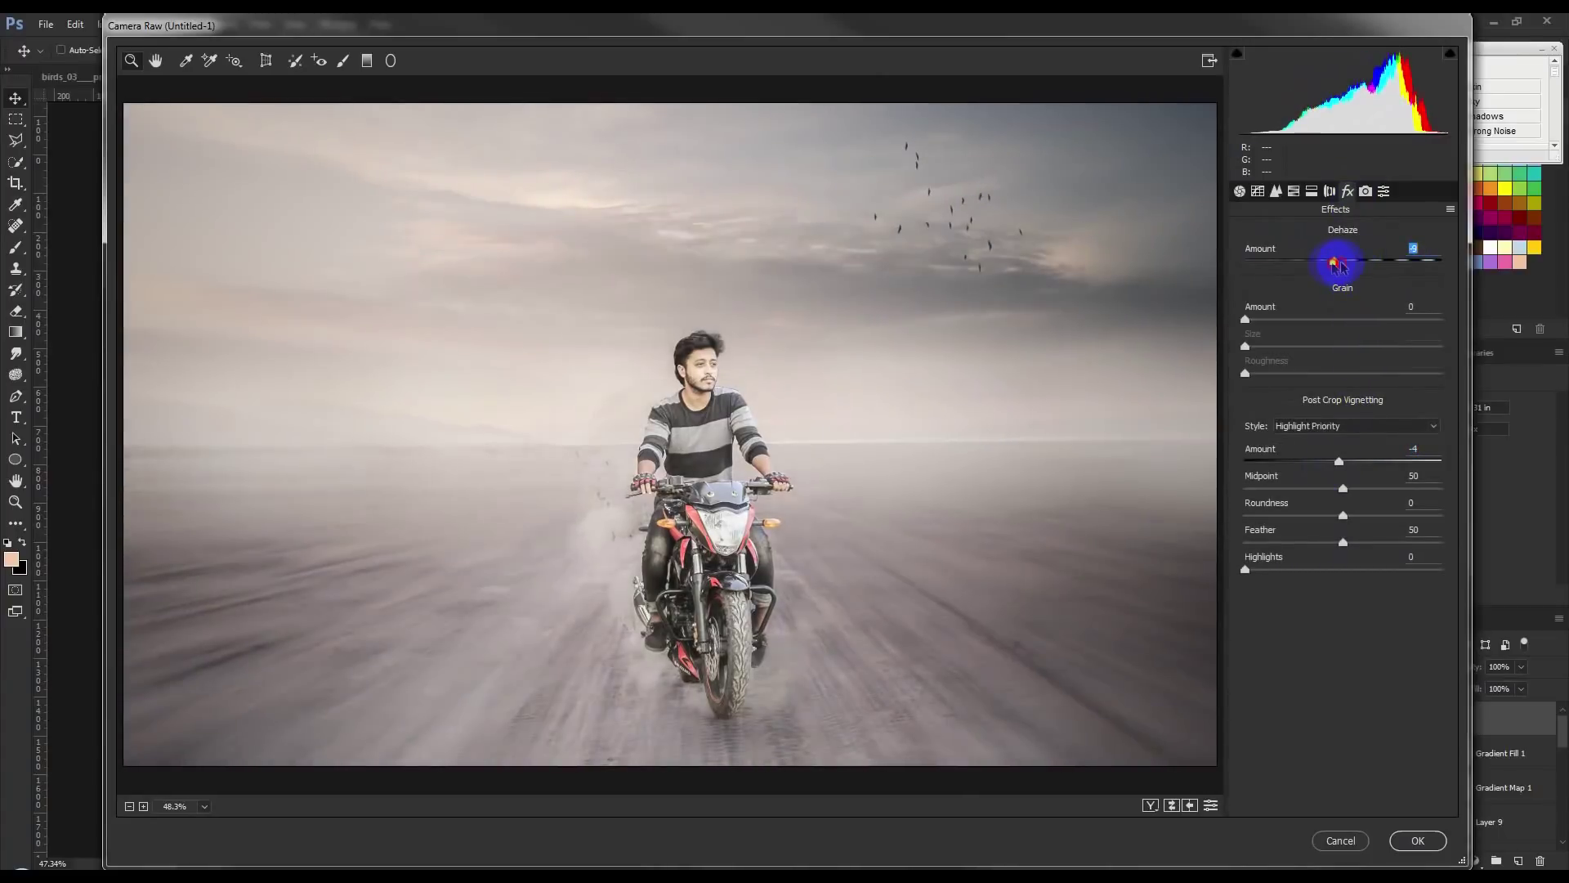
drag(1334, 263, 1350, 261)
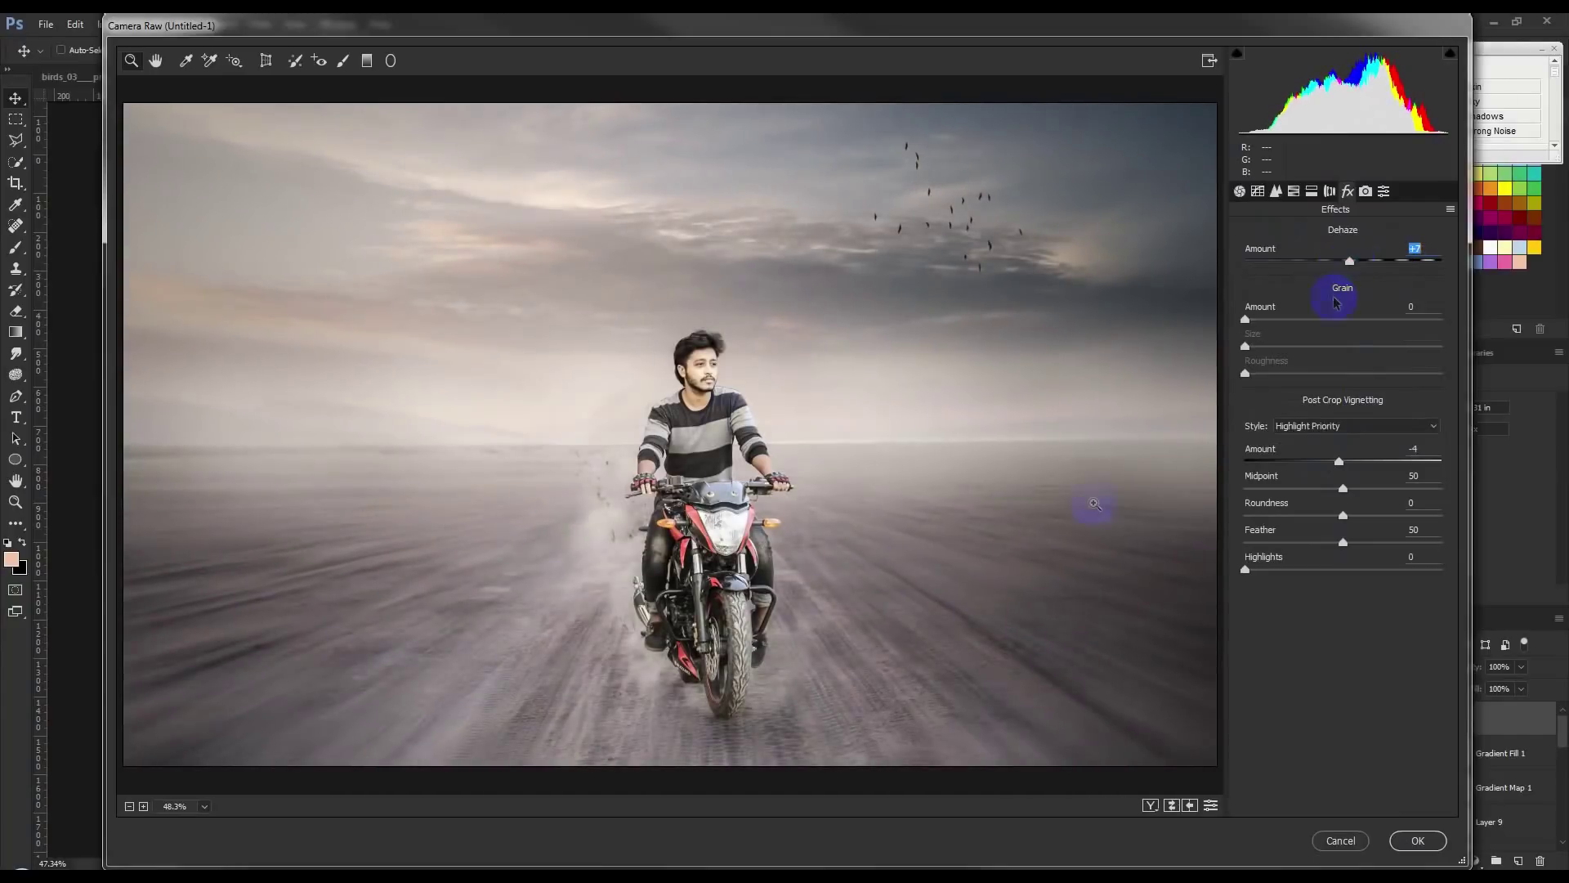
click(1418, 842)
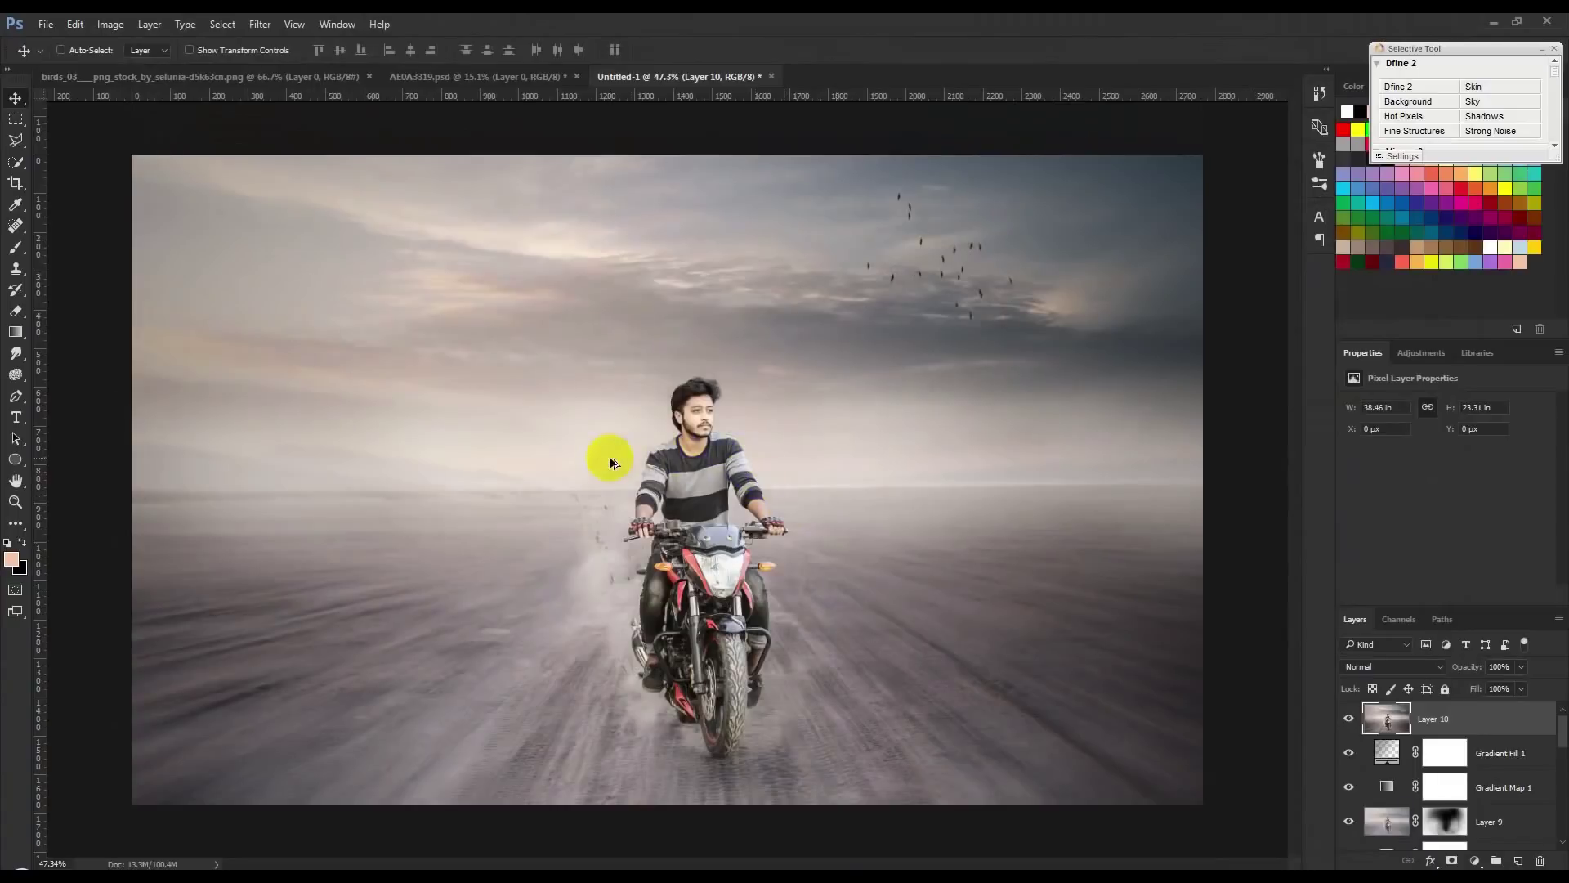
- Create the LONG ROAD text at 356 pt in Oswald Stencil
scroll(610, 456, up, 3)
scroll(608, 460, down, 3)
click(15, 416)
click(279, 408)
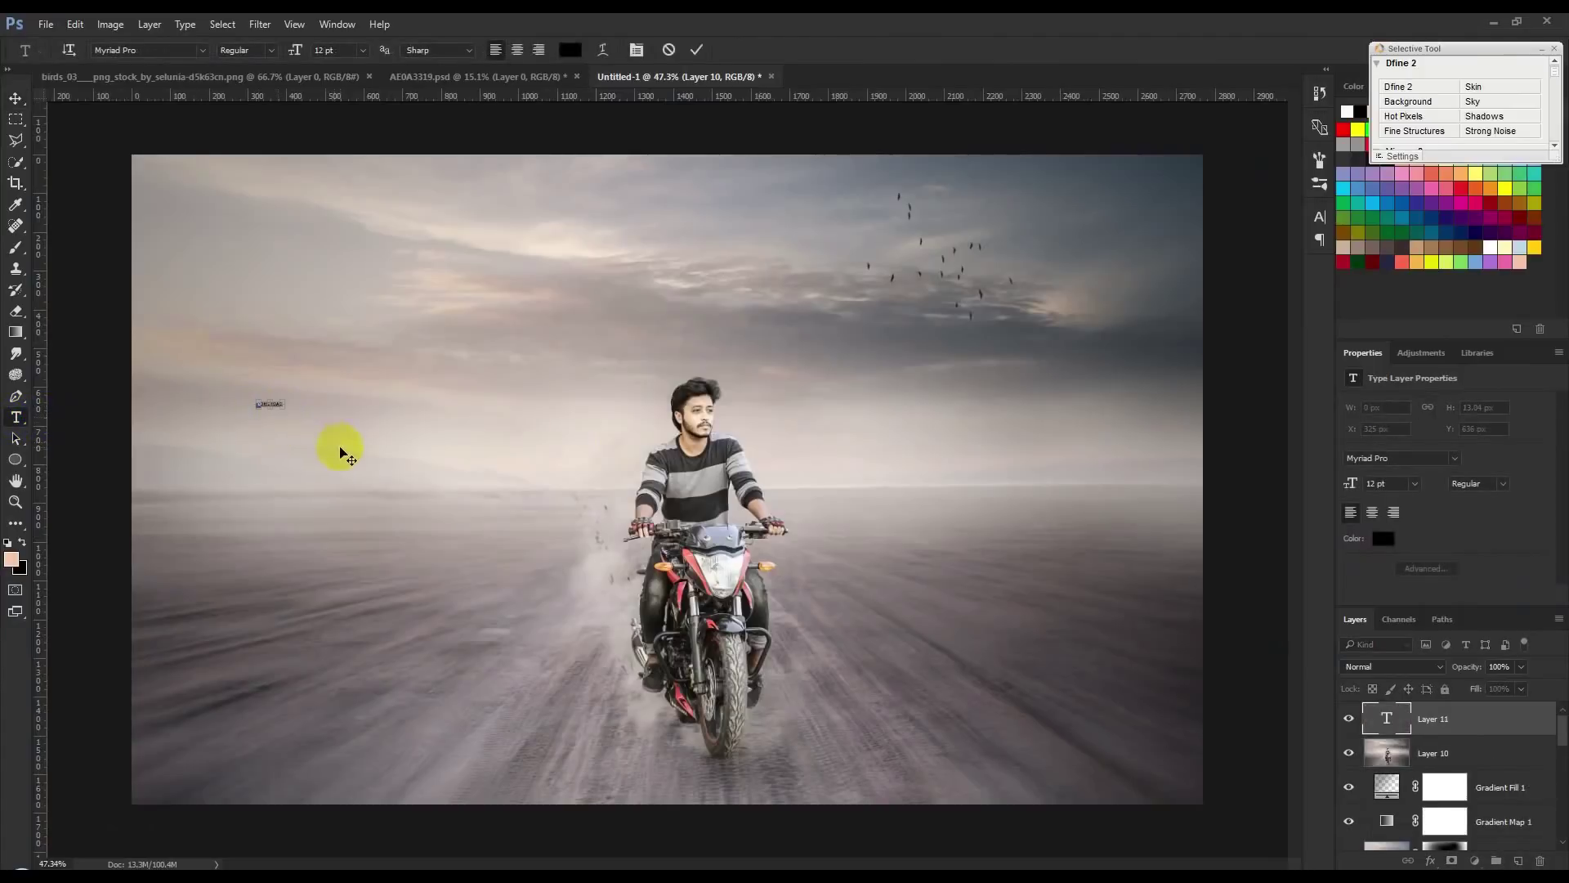
mouse_move(293, 50)
mouse_down()
mouse_move(543, 161)
mouse_move(768, 313)
mouse_move(760, 338)
mouse_up()
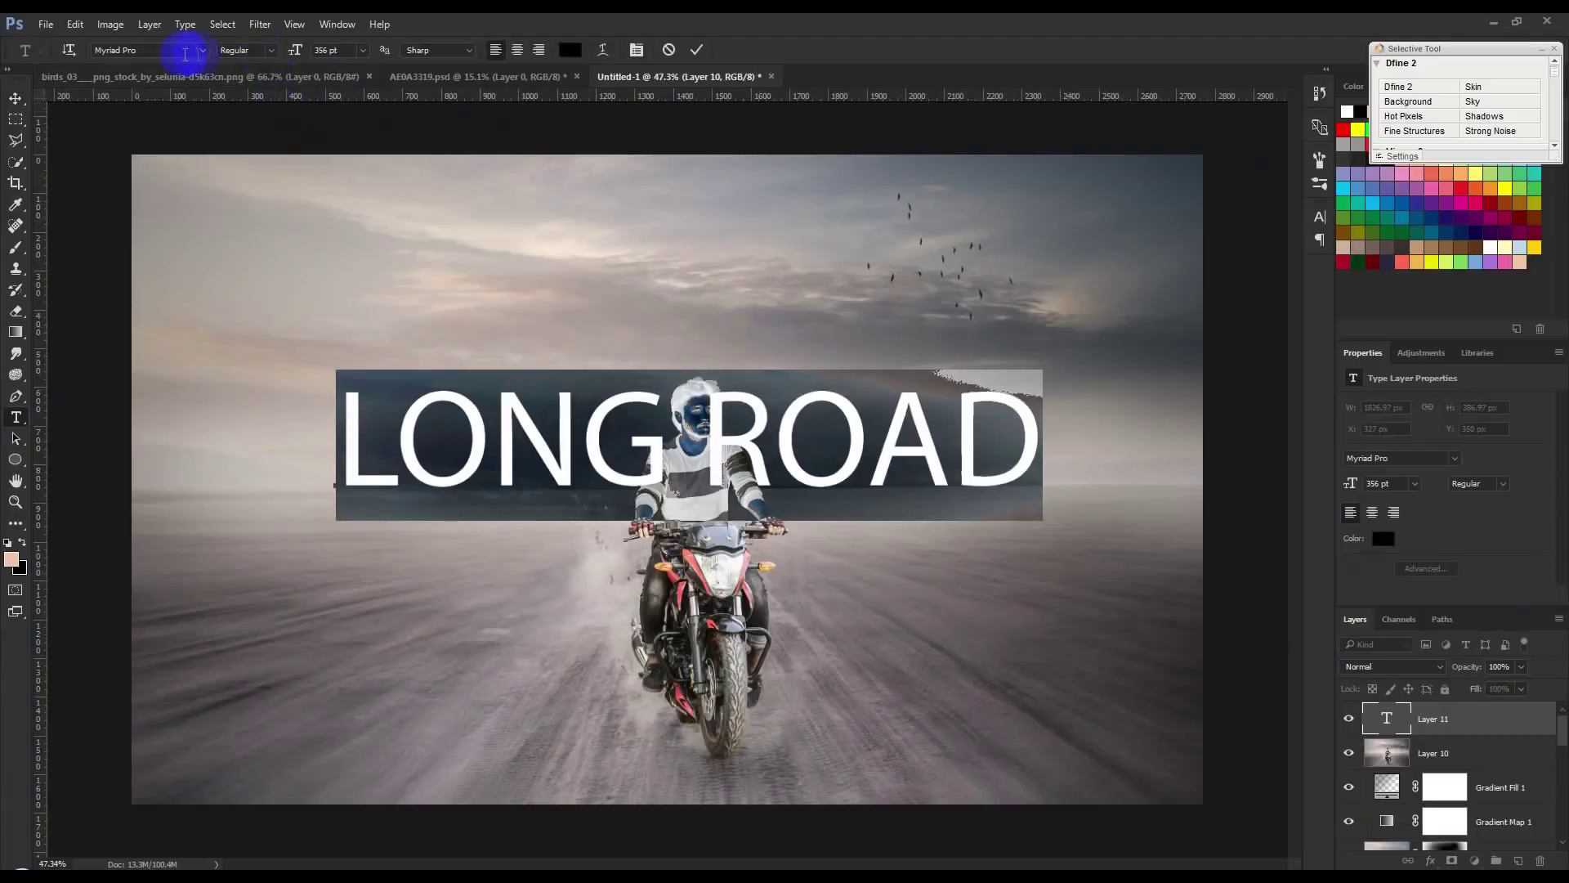
click(201, 54)
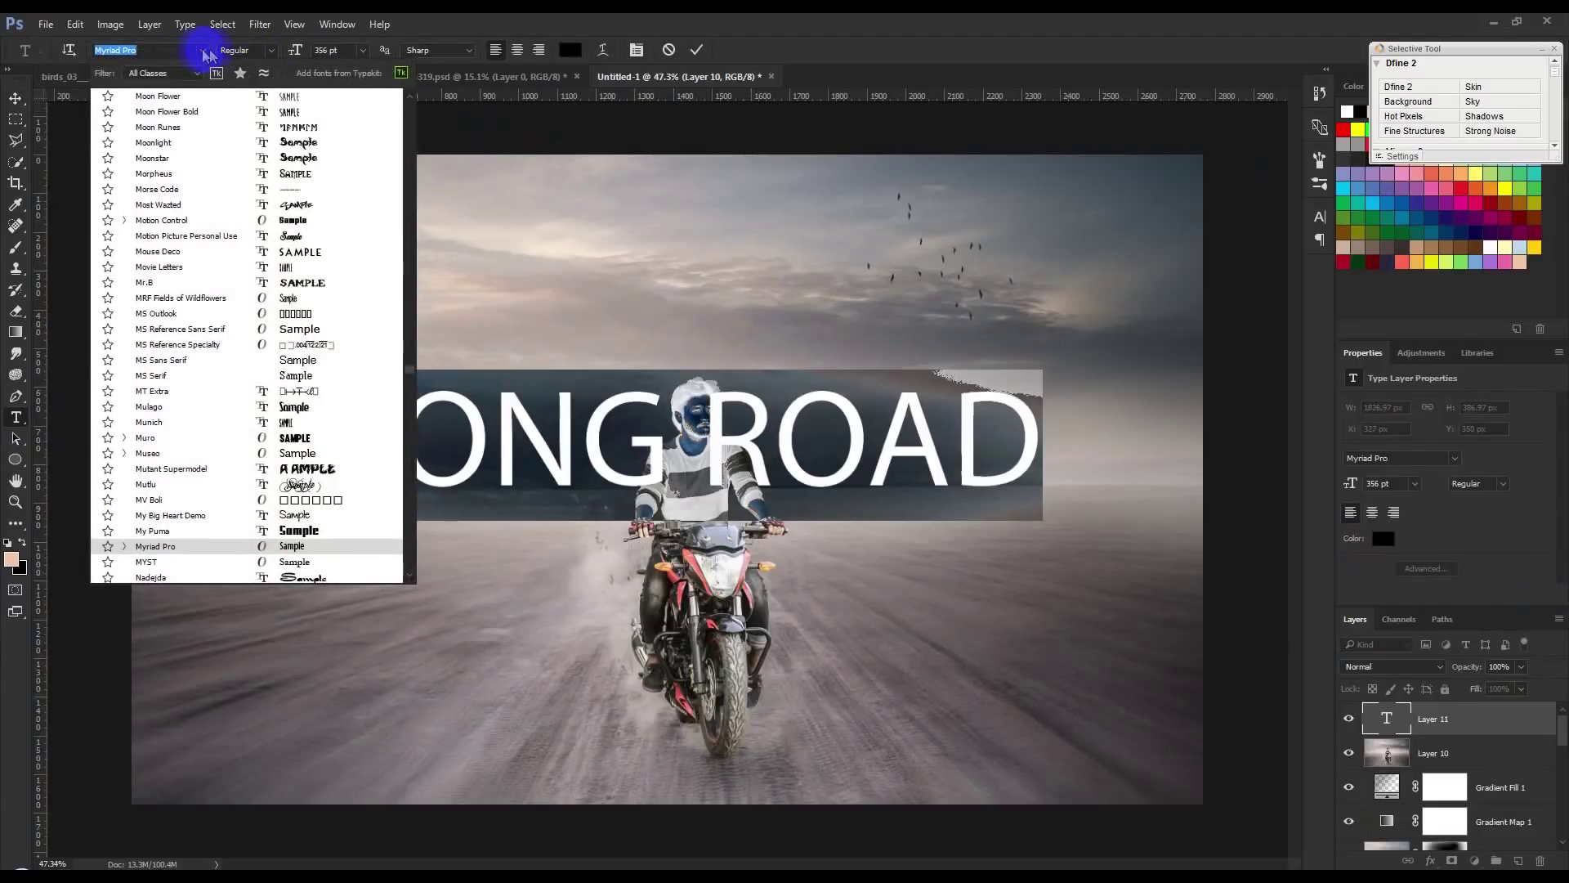
click(411, 377)
click(413, 382)
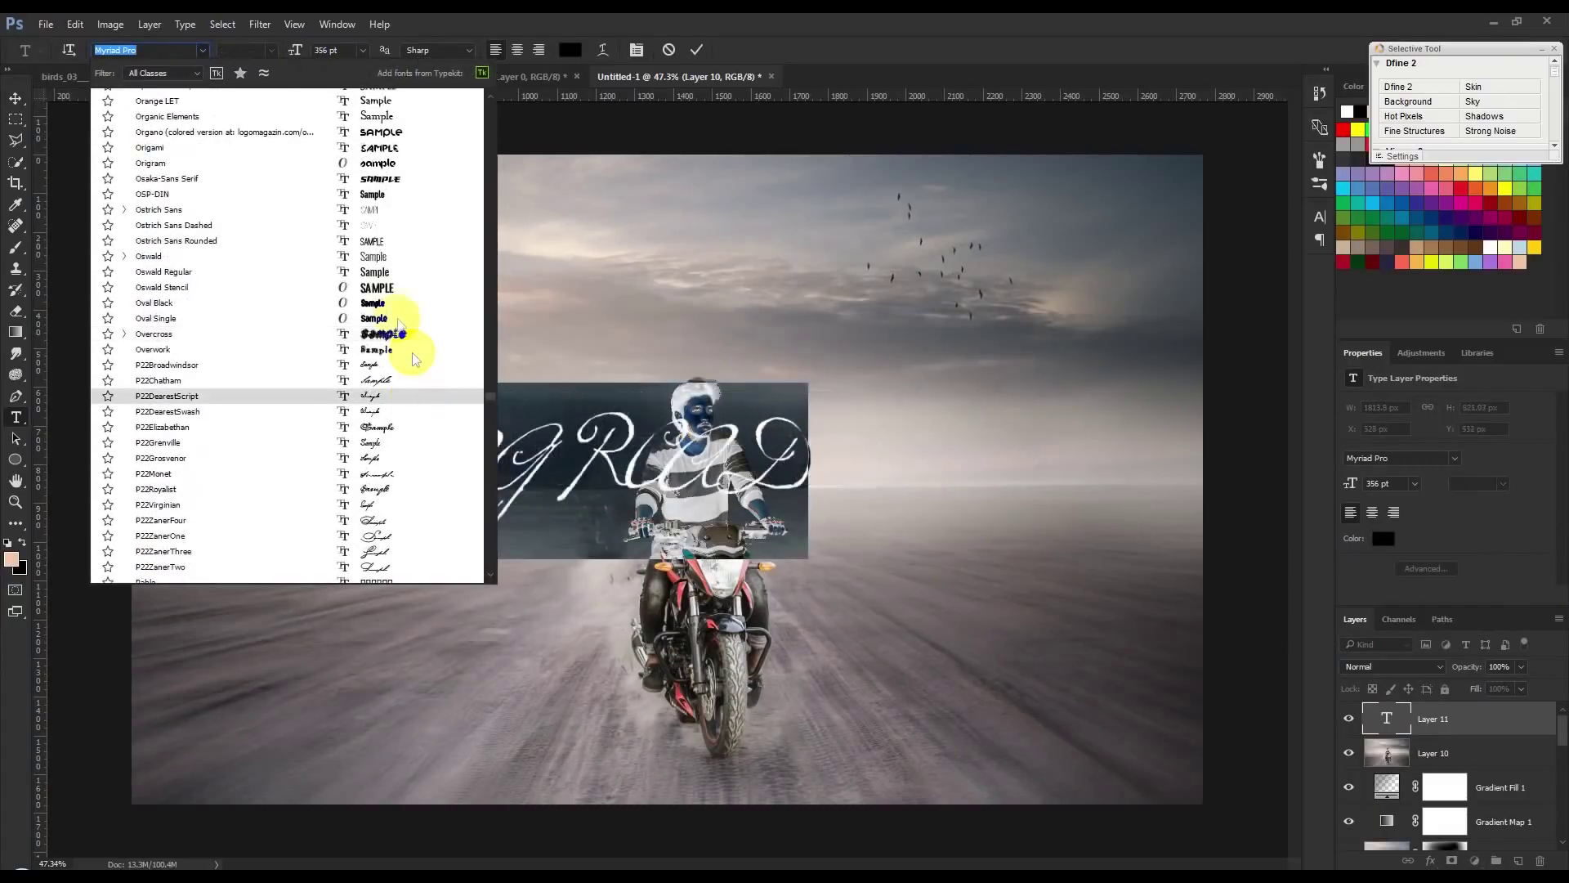
click(382, 288)
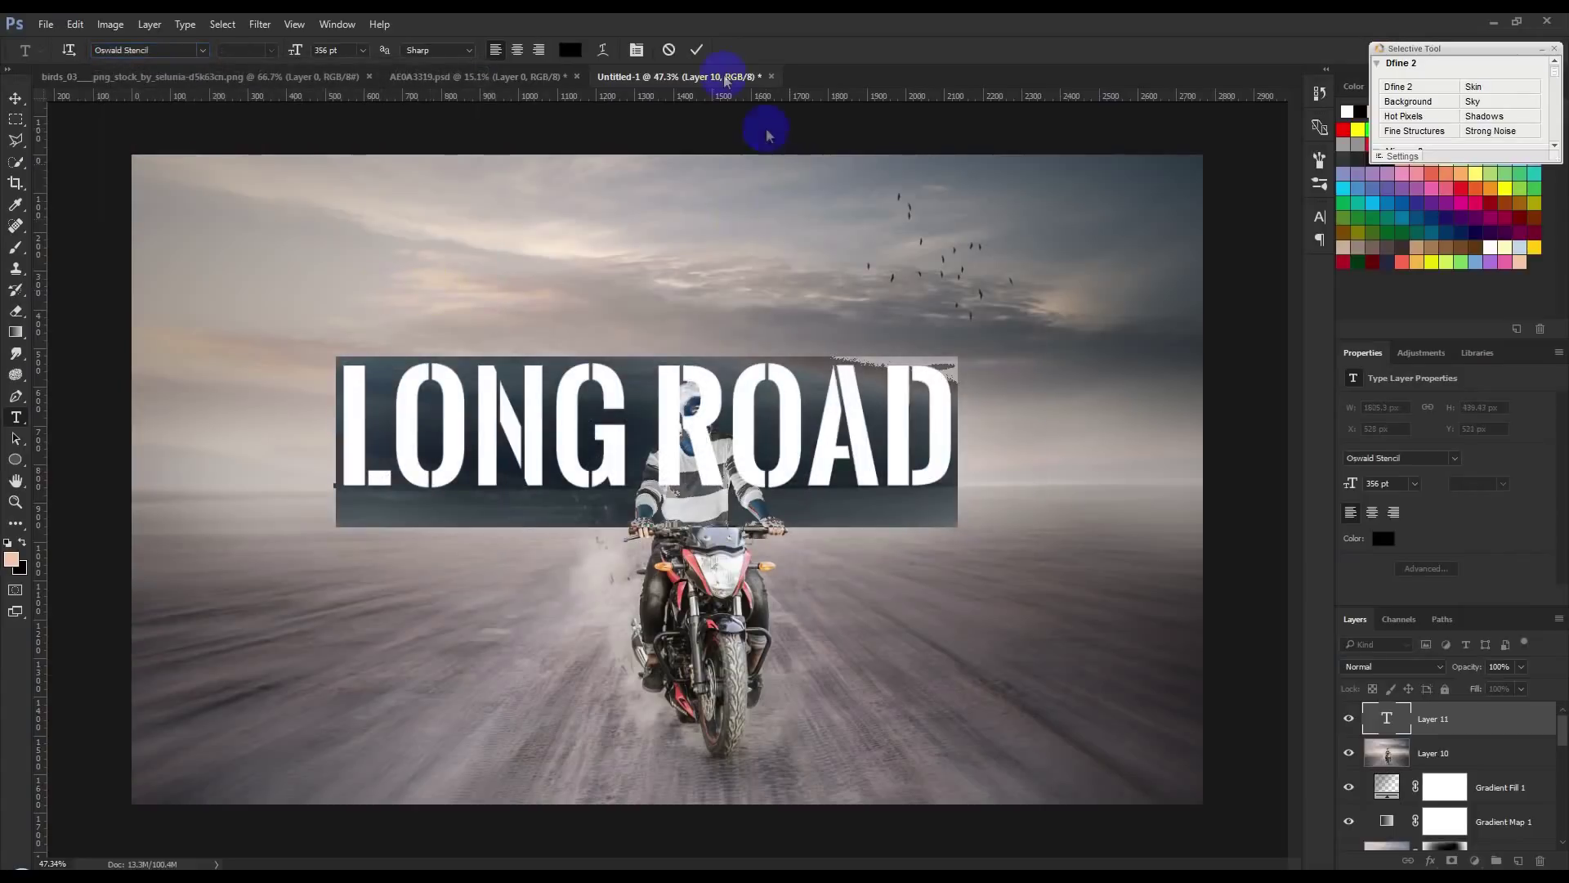
click(696, 52)
- Colour the LONG ROAD text near-white f9f9f9 and shift the title sideways
click(14, 99)
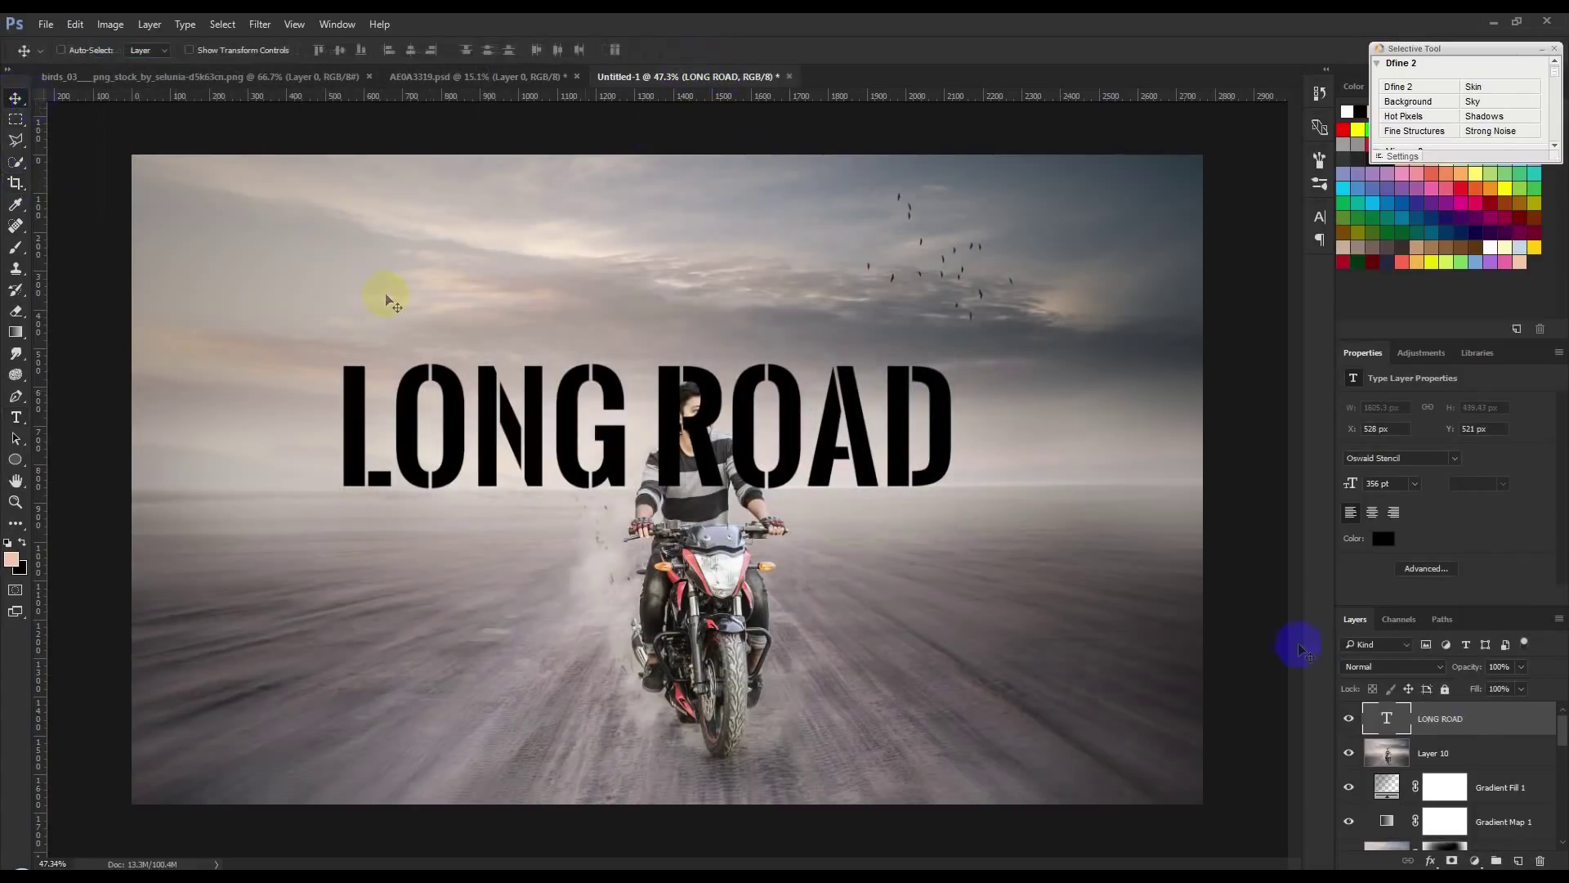
double_click(1387, 719)
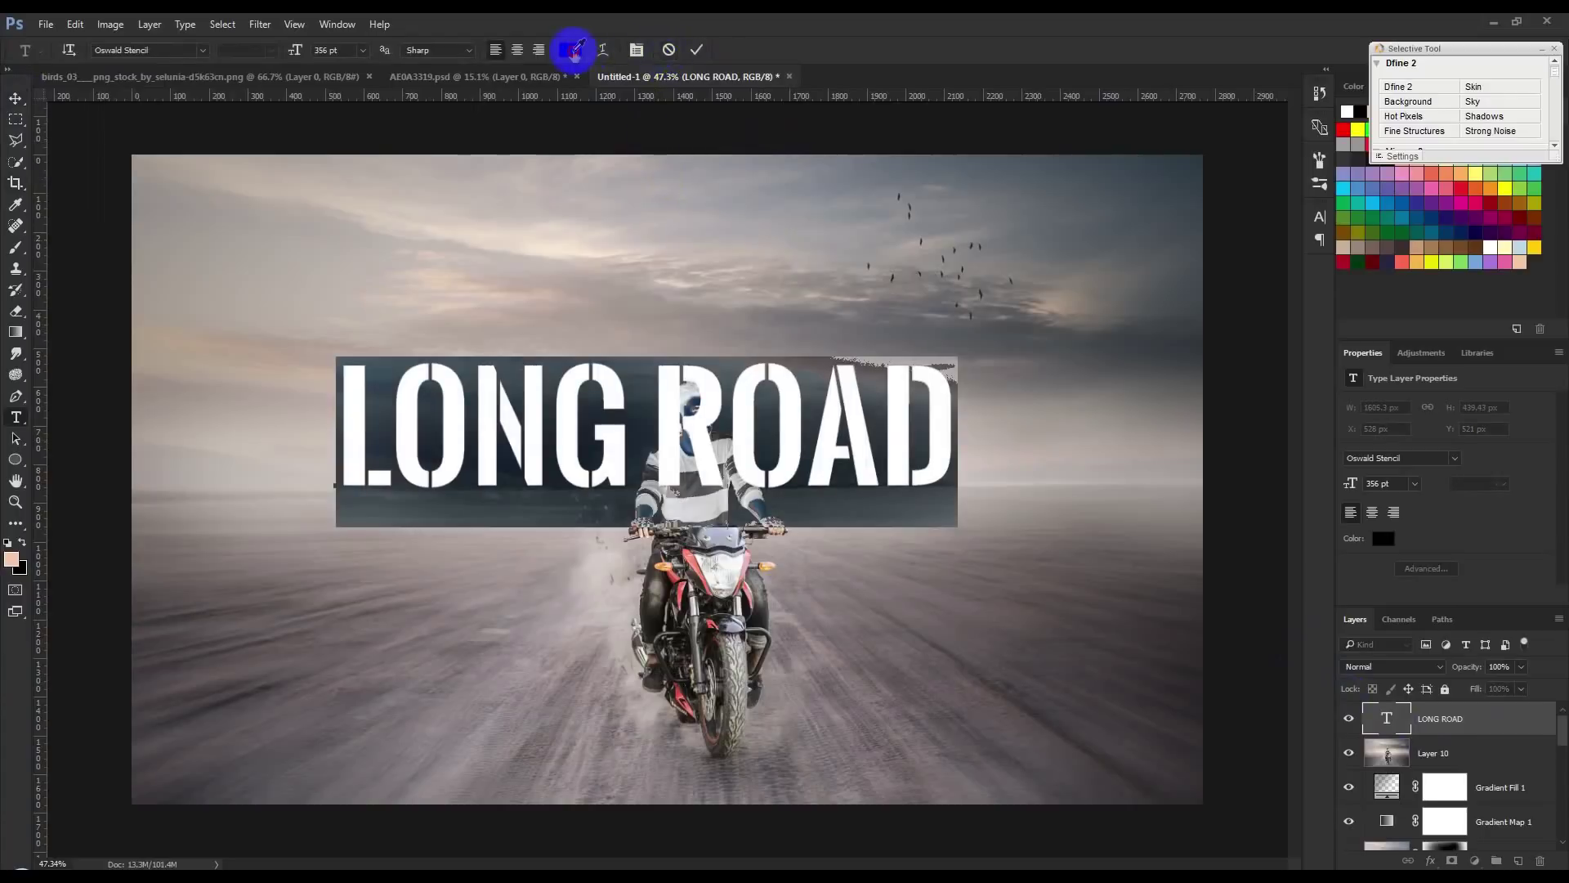
click(570, 50)
click(547, 247)
drag(636, 278, 729, 562)
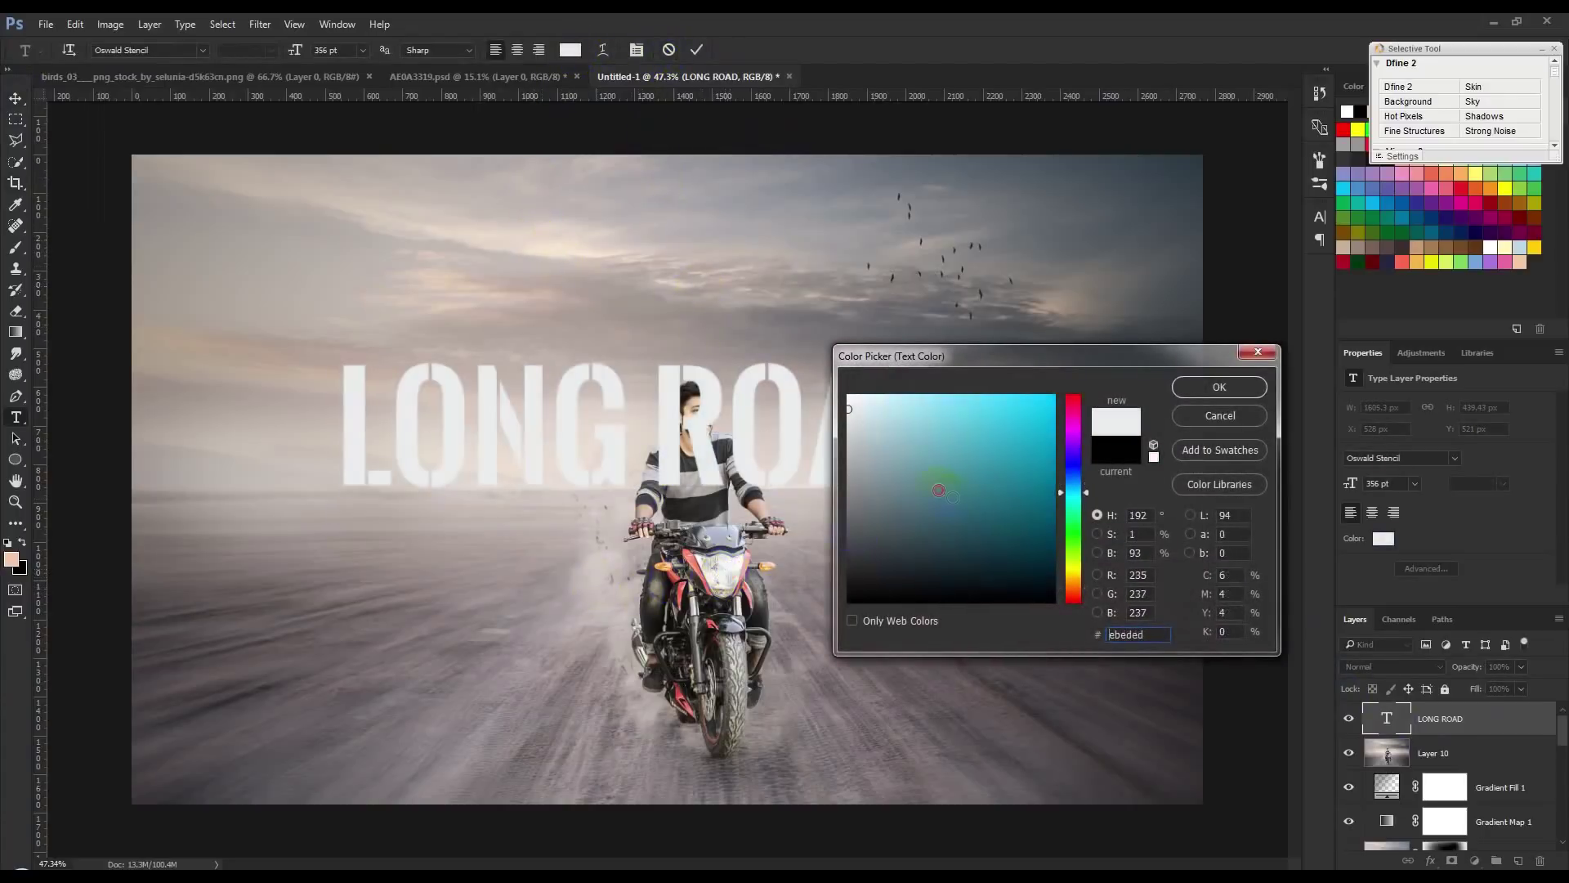
click(1198, 394)
drag(865, 409, 825, 399)
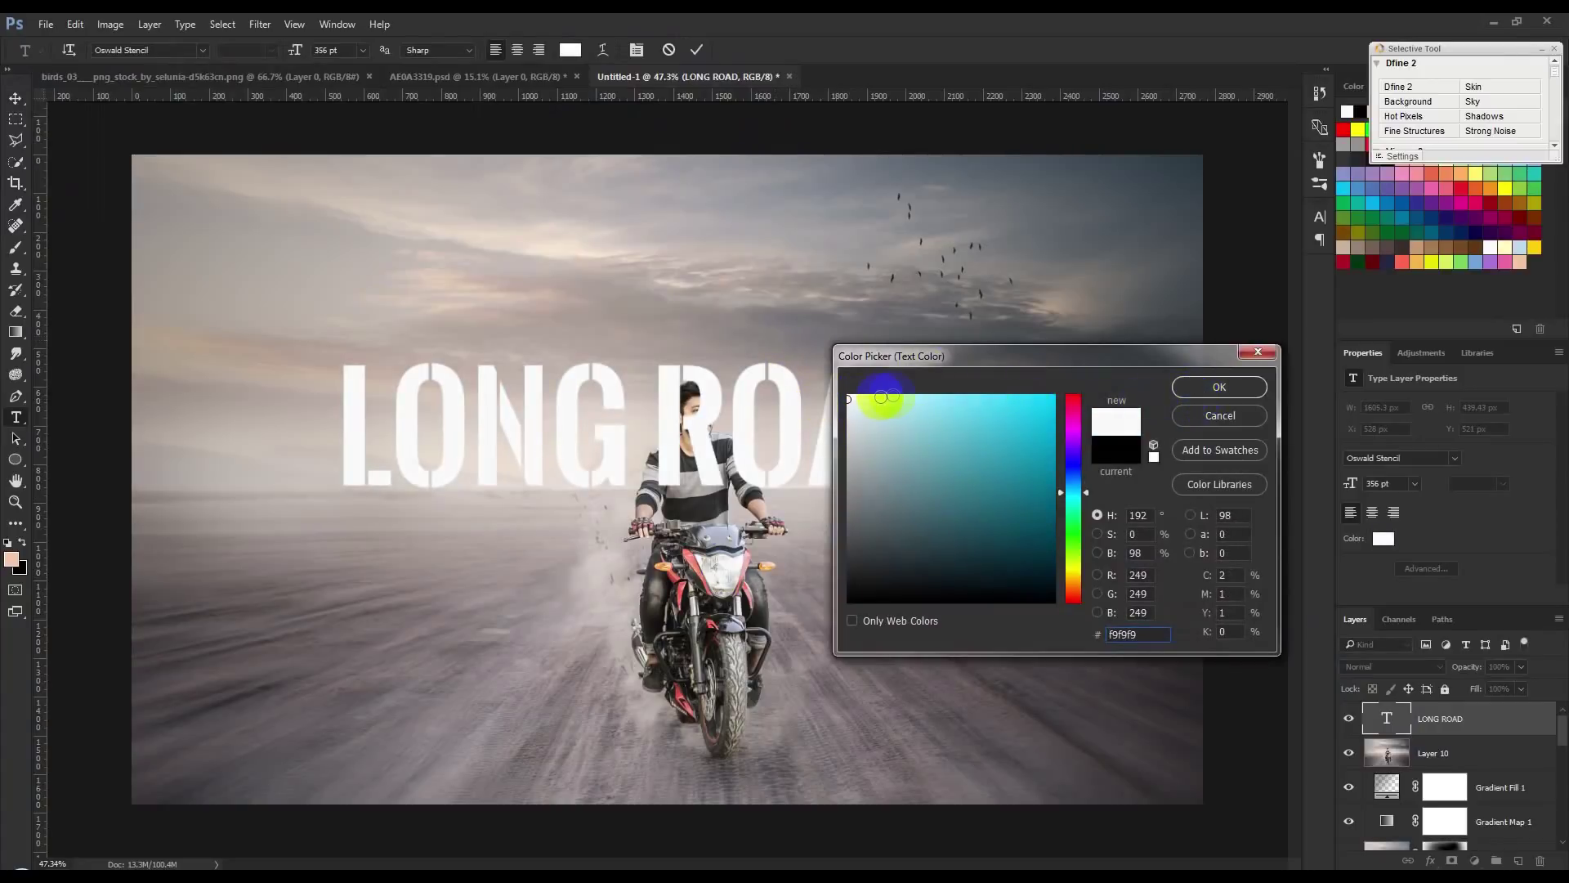
click(1177, 391)
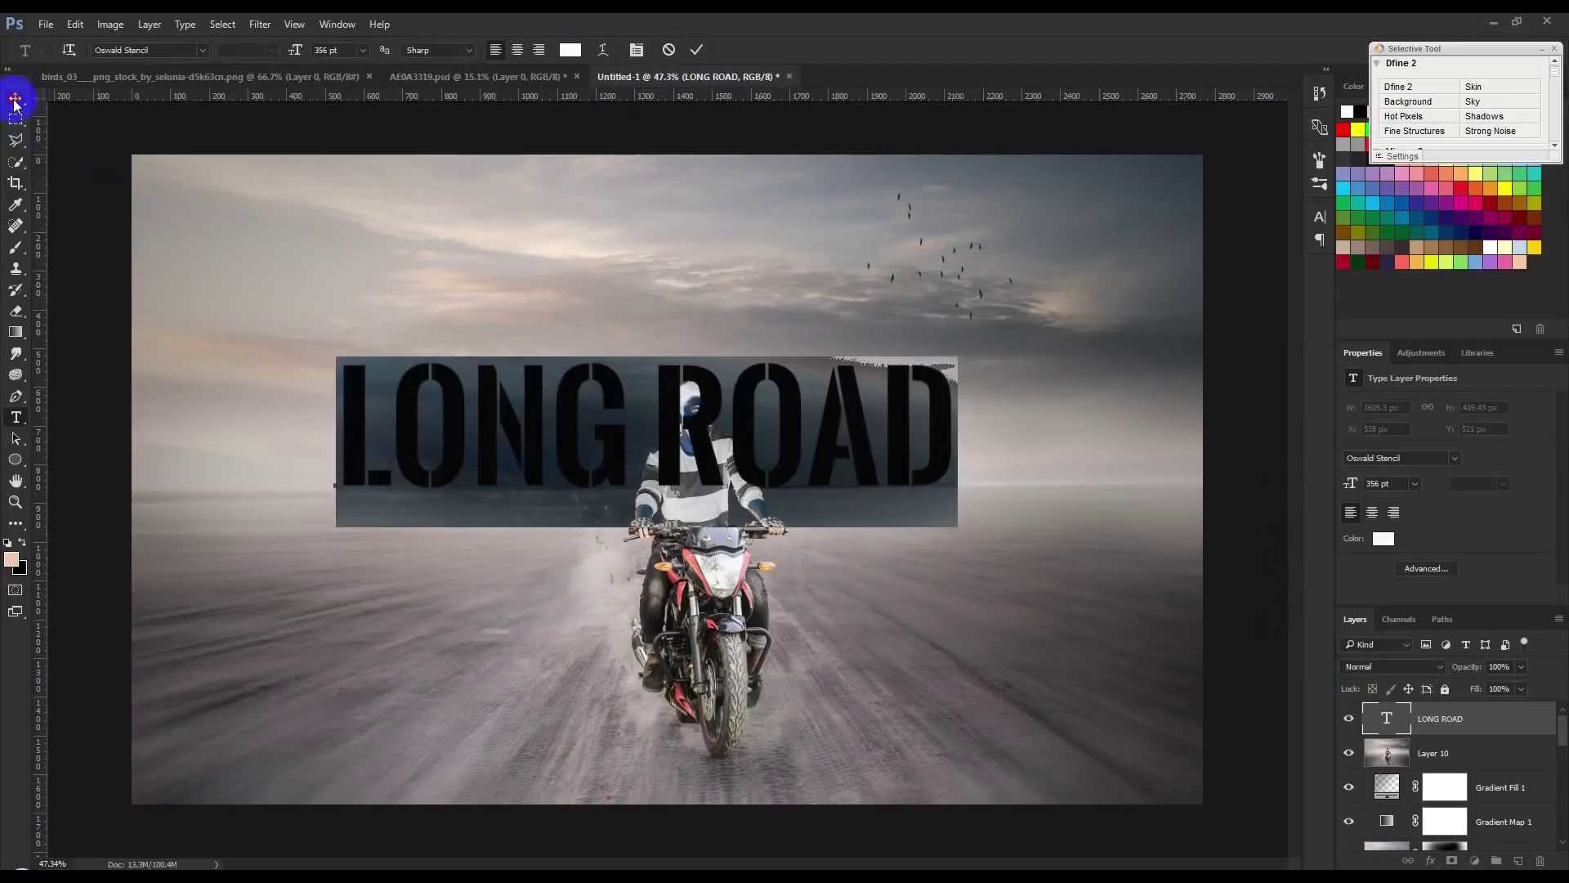
click(16, 98)
mouse_move(807, 449)
mouse_down()
mouse_move(838, 451)
mouse_move(820, 449)
mouse_up()
- Scale the LONG ROAD title up about 114% then 106%, and raise it about 20 px
key(ctrl+t)
drag(954, 354, 1004, 342)
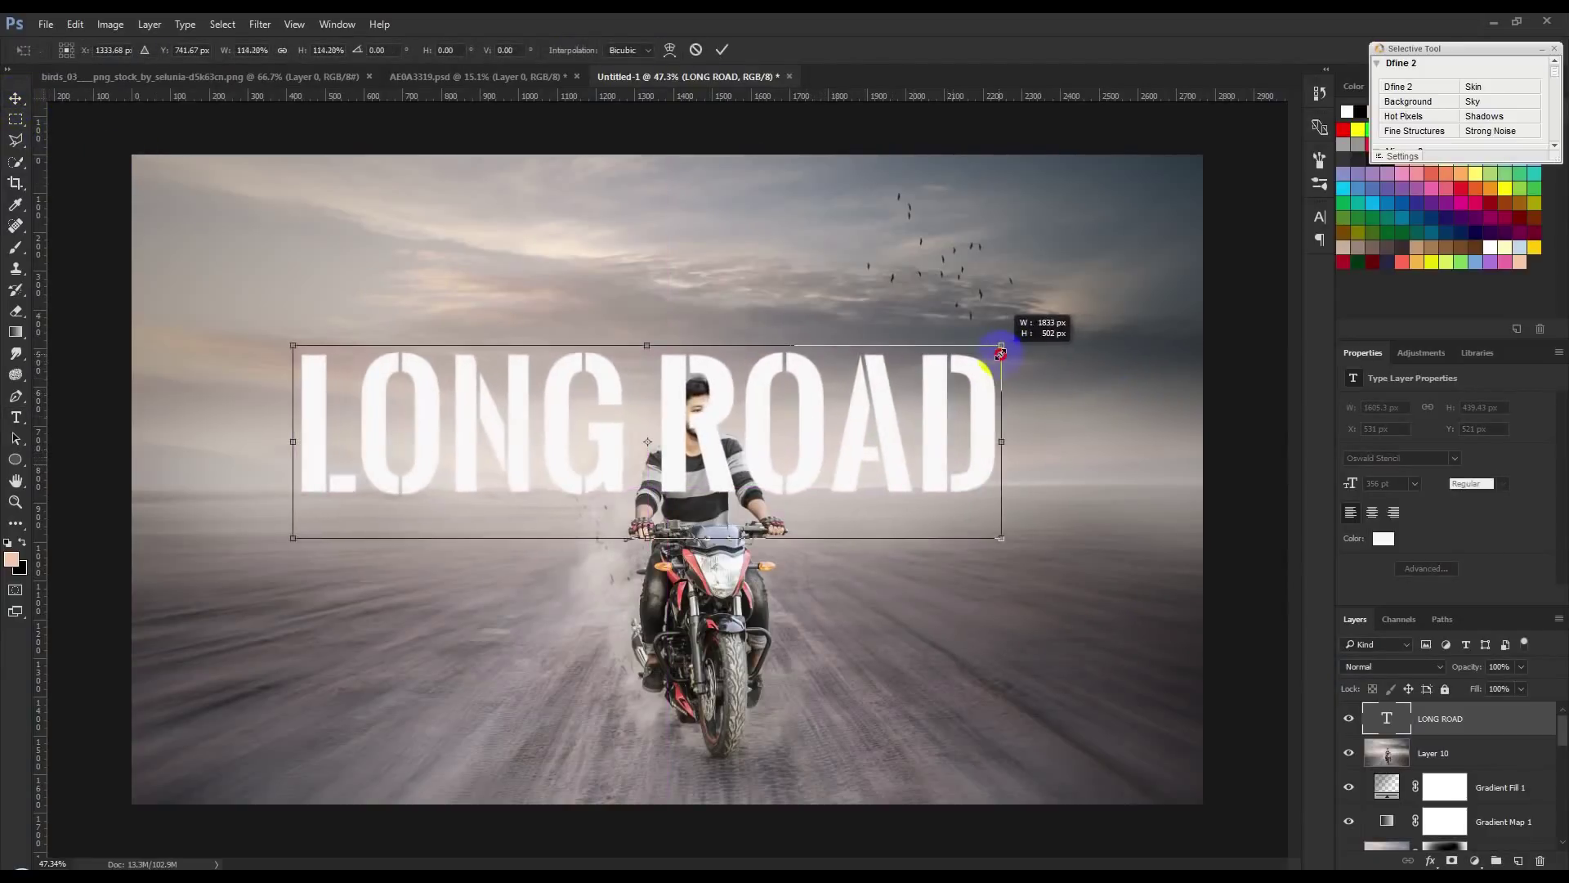
drag(918, 413, 940, 423)
key(Return)
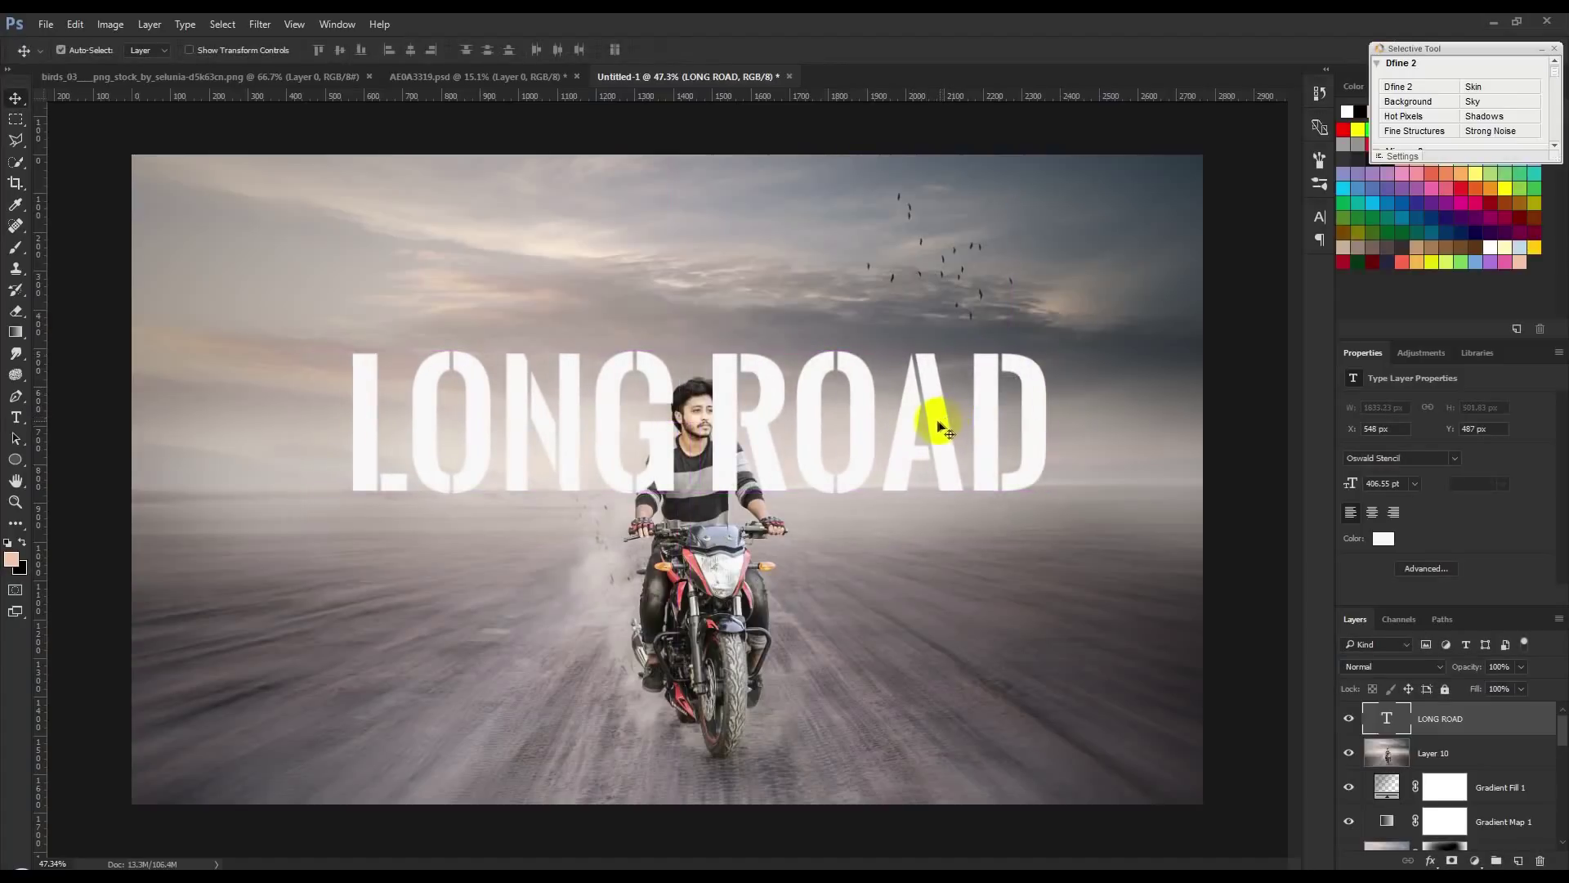
key(ctrl+t)
drag(1051, 338, 1073, 338)
mouse_move(1005, 392)
mouse_down()
mouse_move(976, 405)
mouse_move(992, 410)
mouse_up()
key(Return)
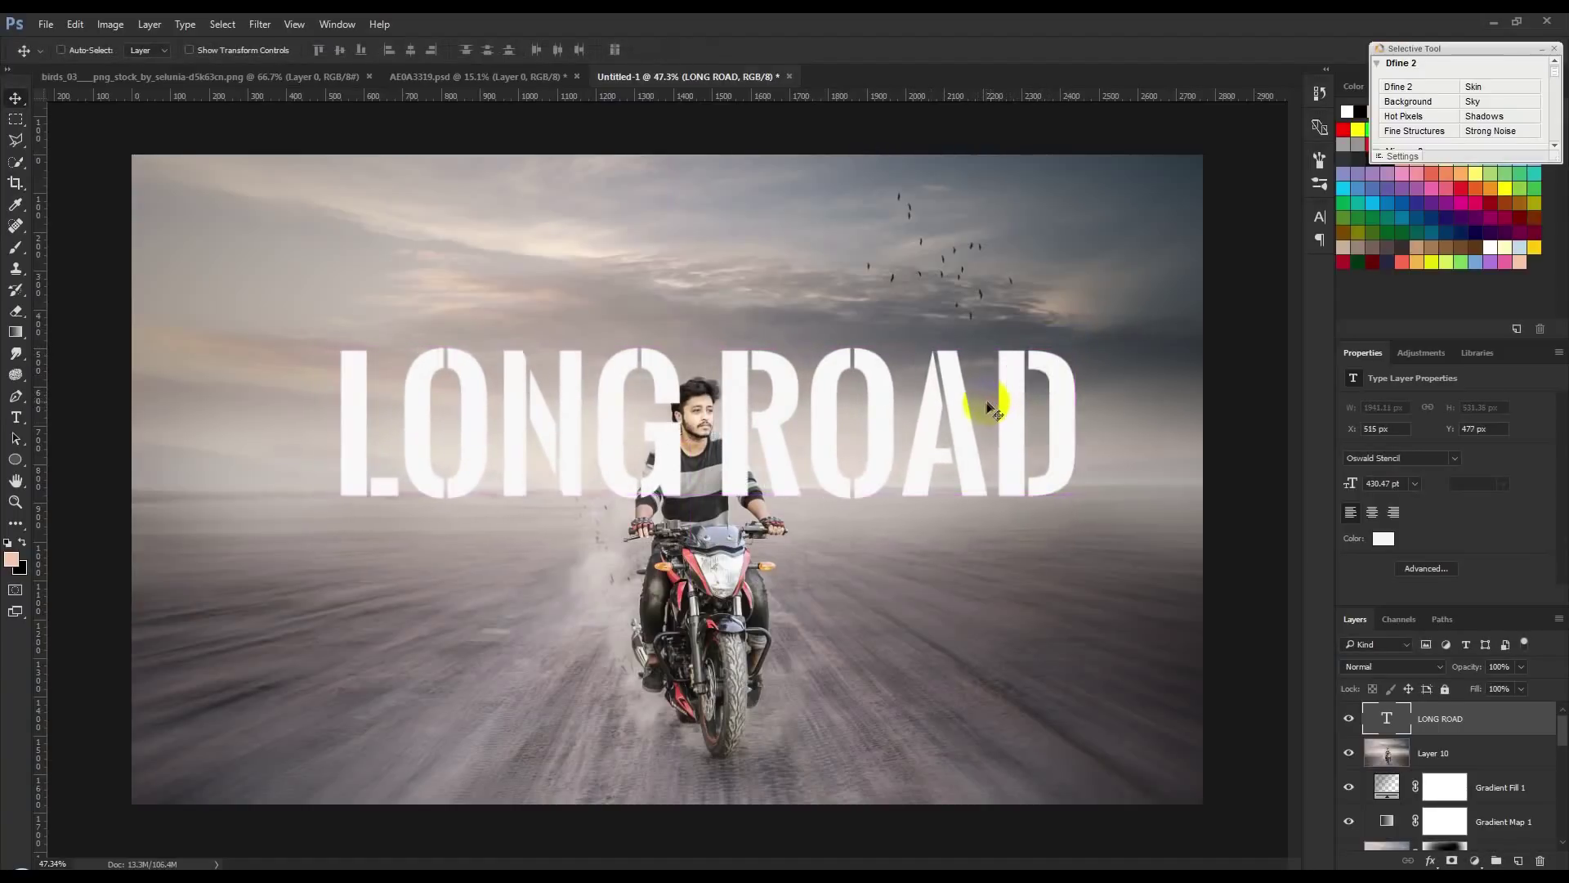
drag(1054, 508, 1063, 505)
- Mask the LONG ROAD layer using the rider's outline so the rider shows in front
scroll(1422, 784, down, 3)
scroll(1430, 805, down, 2)
ctrl+click(1393, 789)
click(1448, 797)
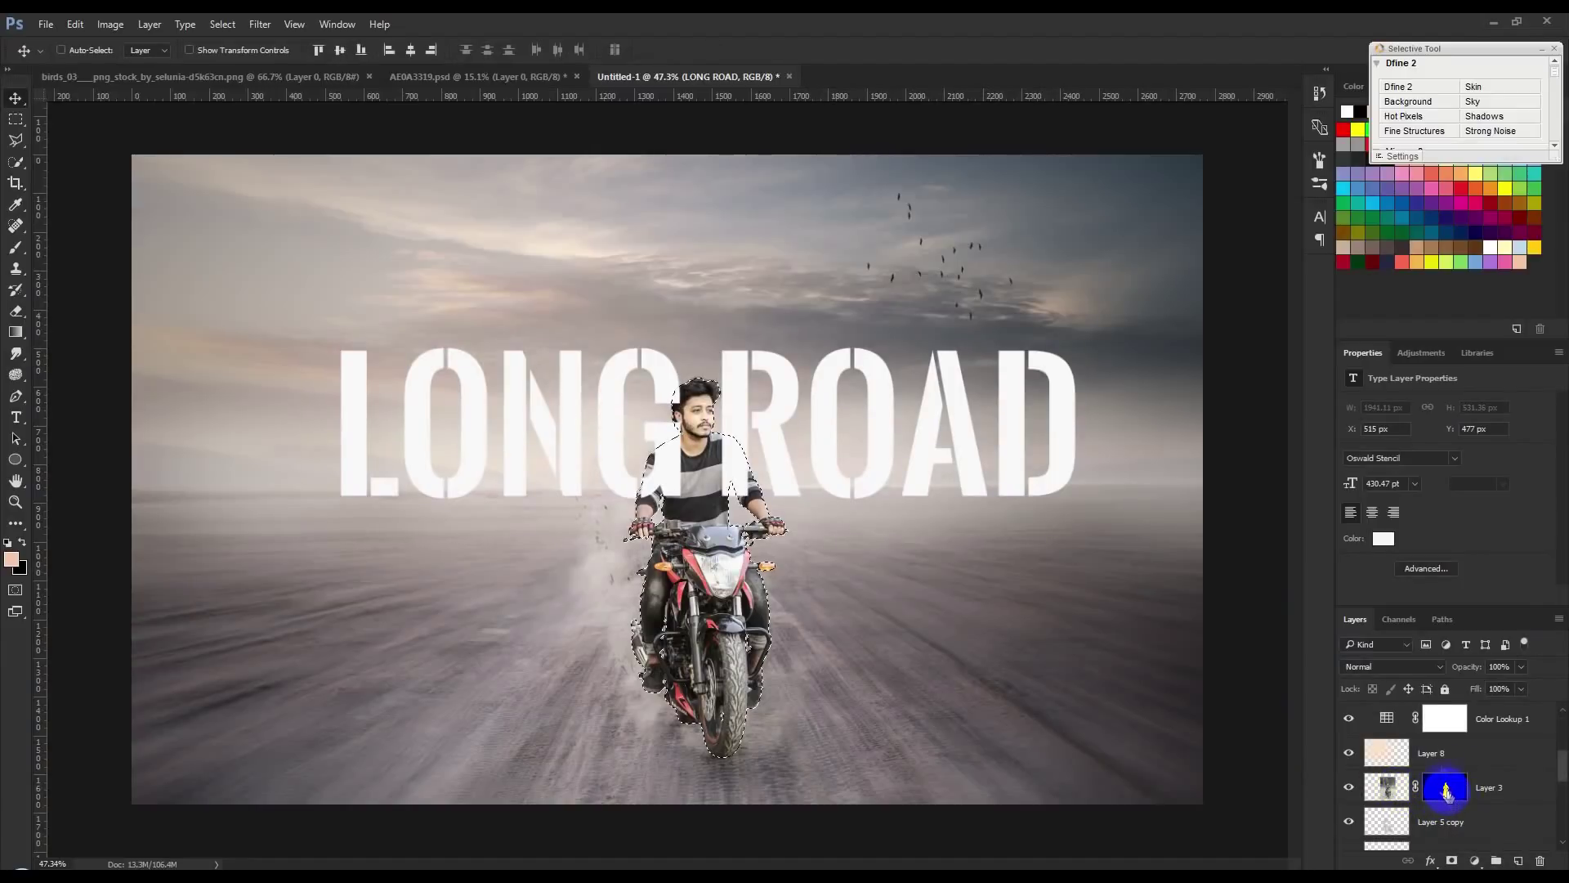
scroll(1446, 784, up, 3)
scroll(1447, 760, up, 2)
click(1453, 721)
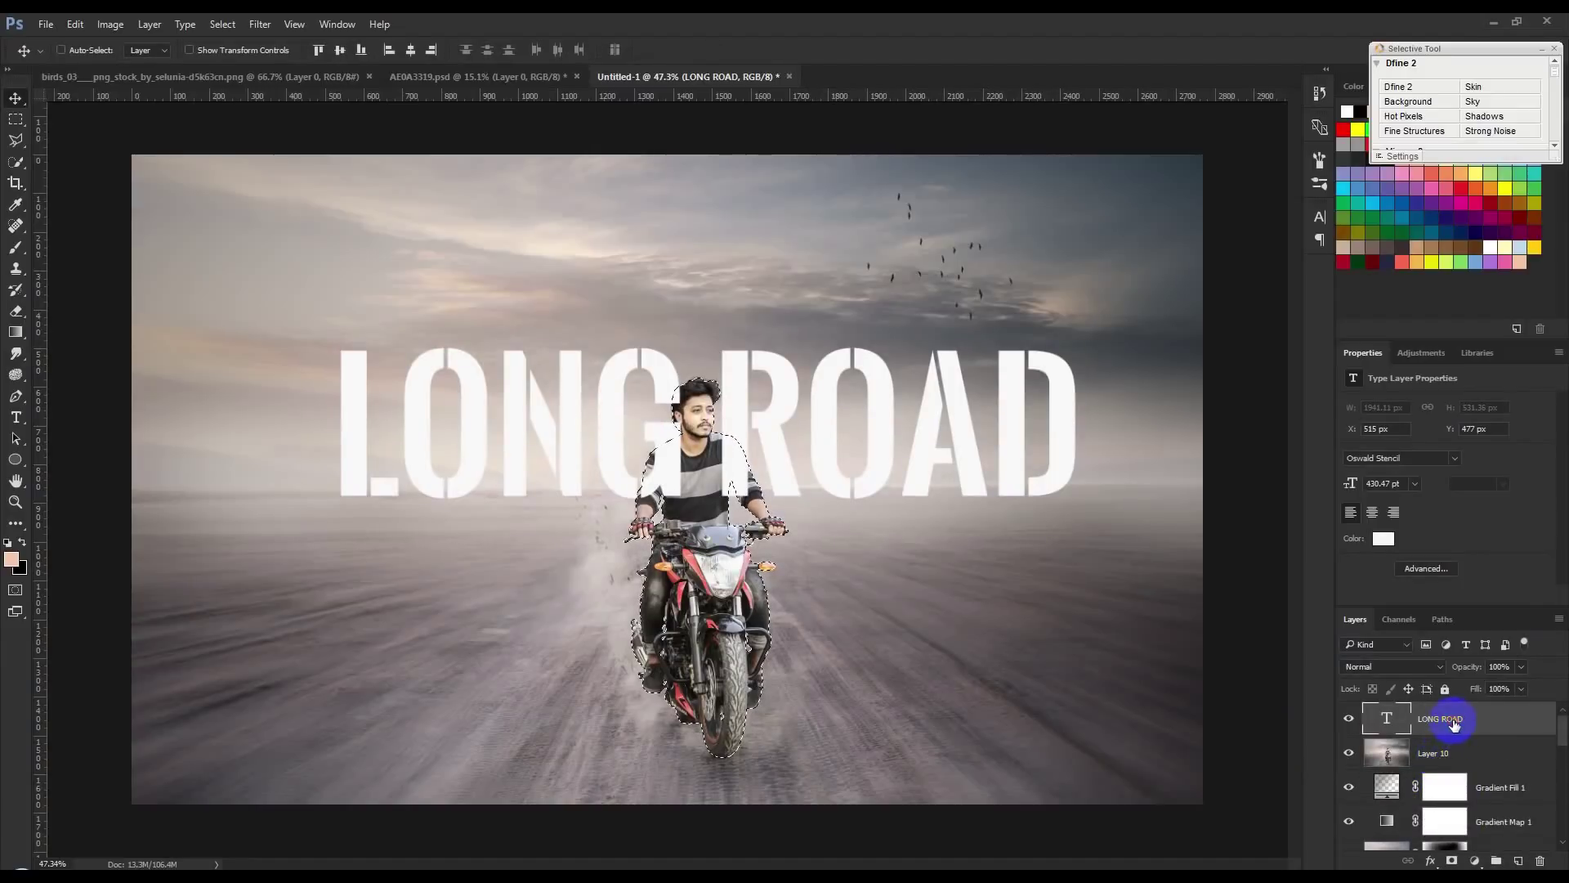
click(1453, 860)
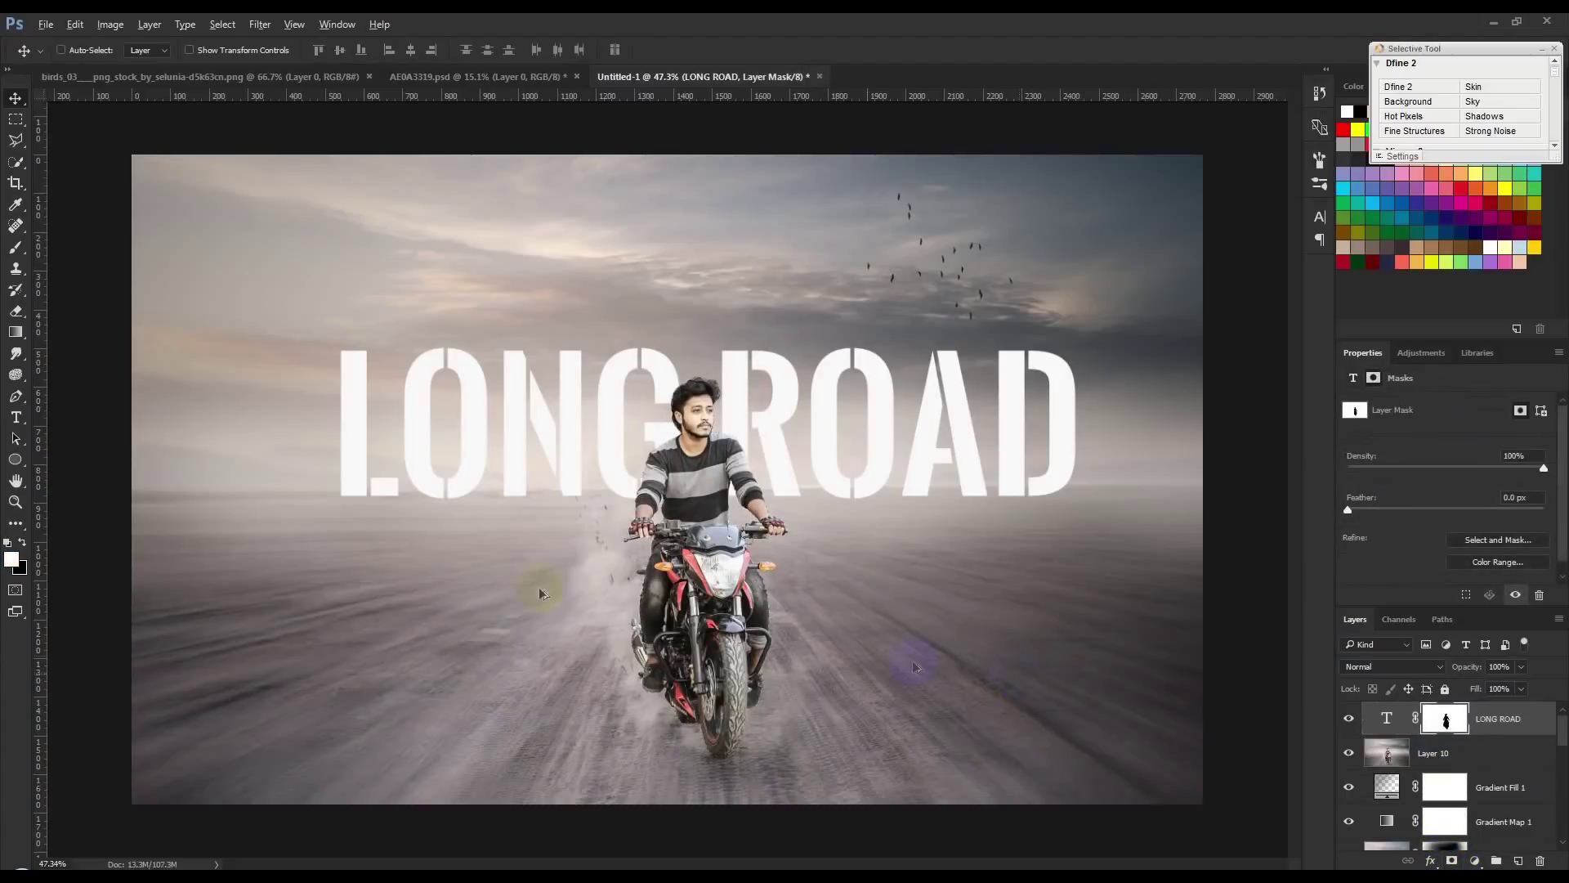
- Zoom in on the L and O and start brushing their feet with a smaller brush
scroll(438, 536, up, 2)
scroll(438, 536, up, 2)
scroll(449, 509, up, 2)
drag(449, 508, 699, 630)
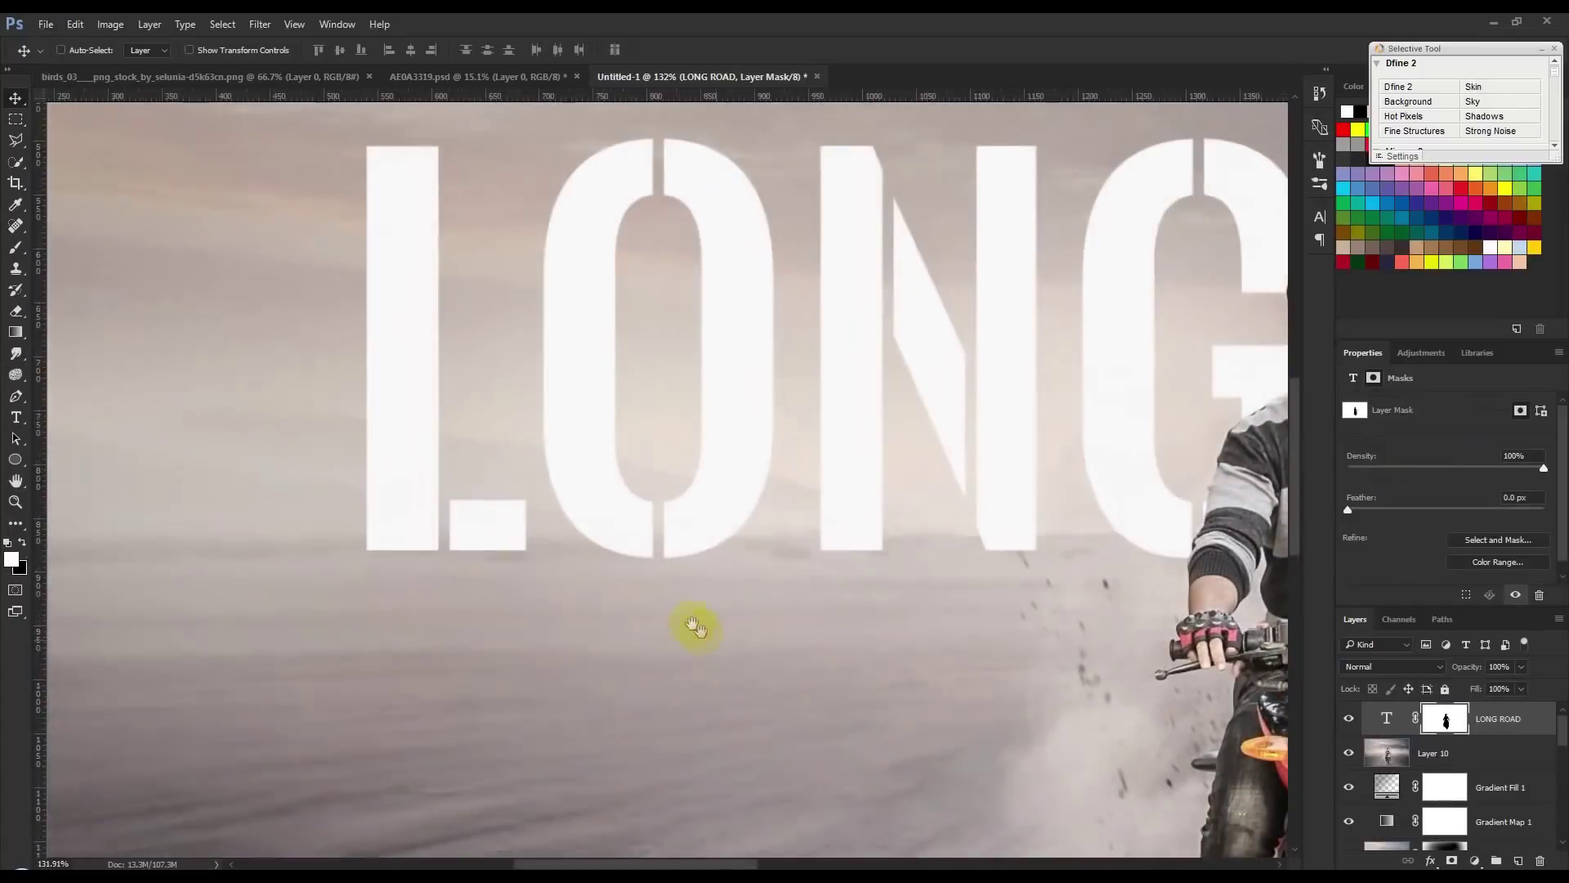
scroll(413, 508, up, 1)
scroll(414, 508, up, 1)
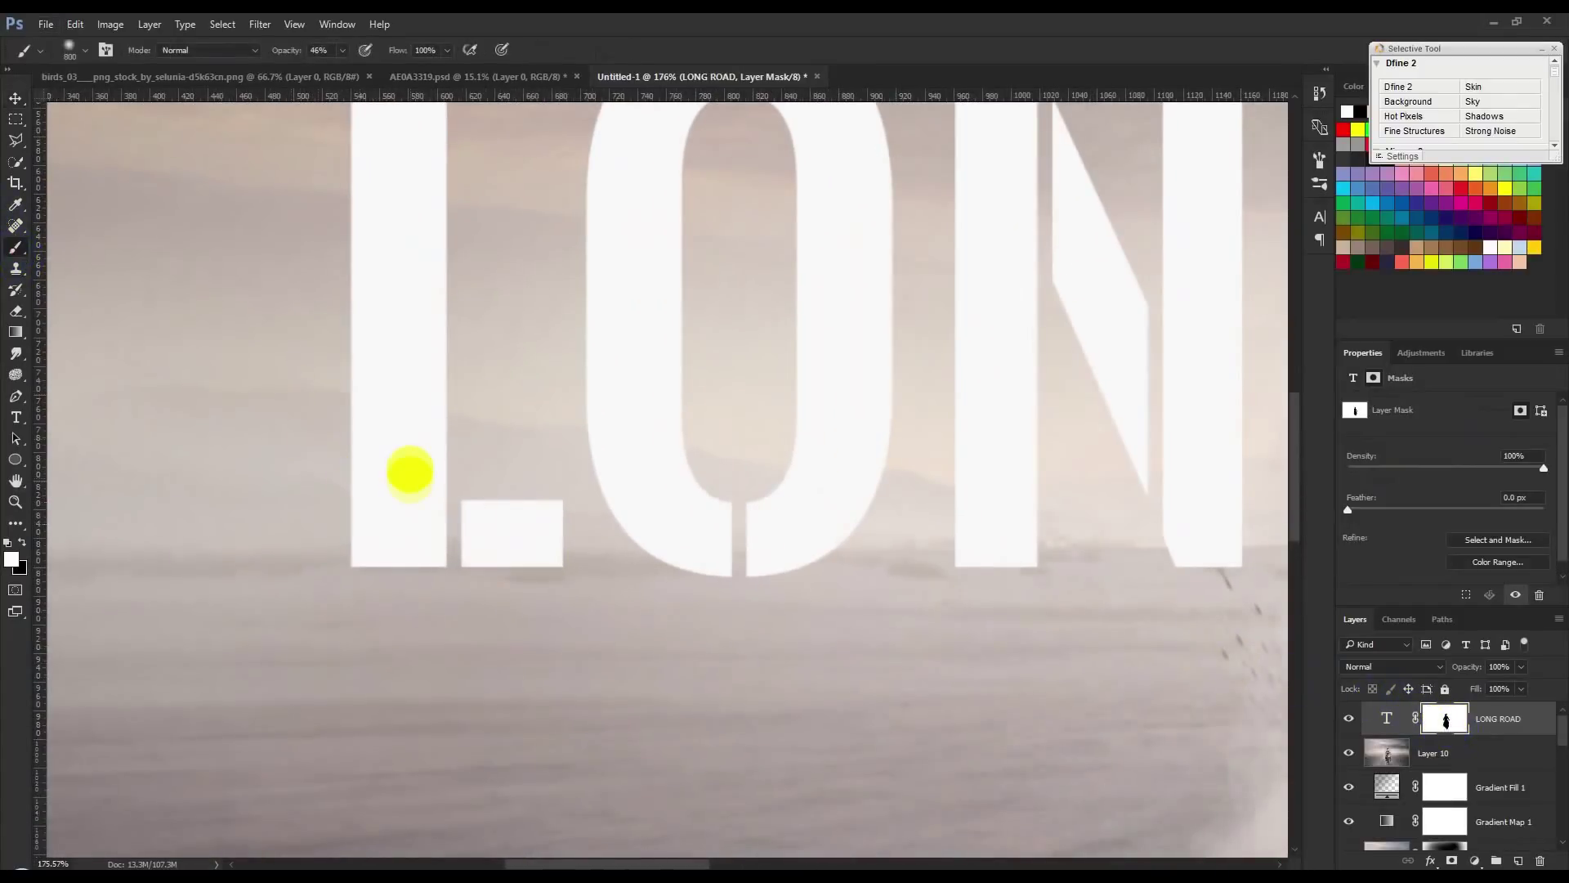
key(bracketleft)
click(491, 564)
click(392, 588)
click(300, 554)
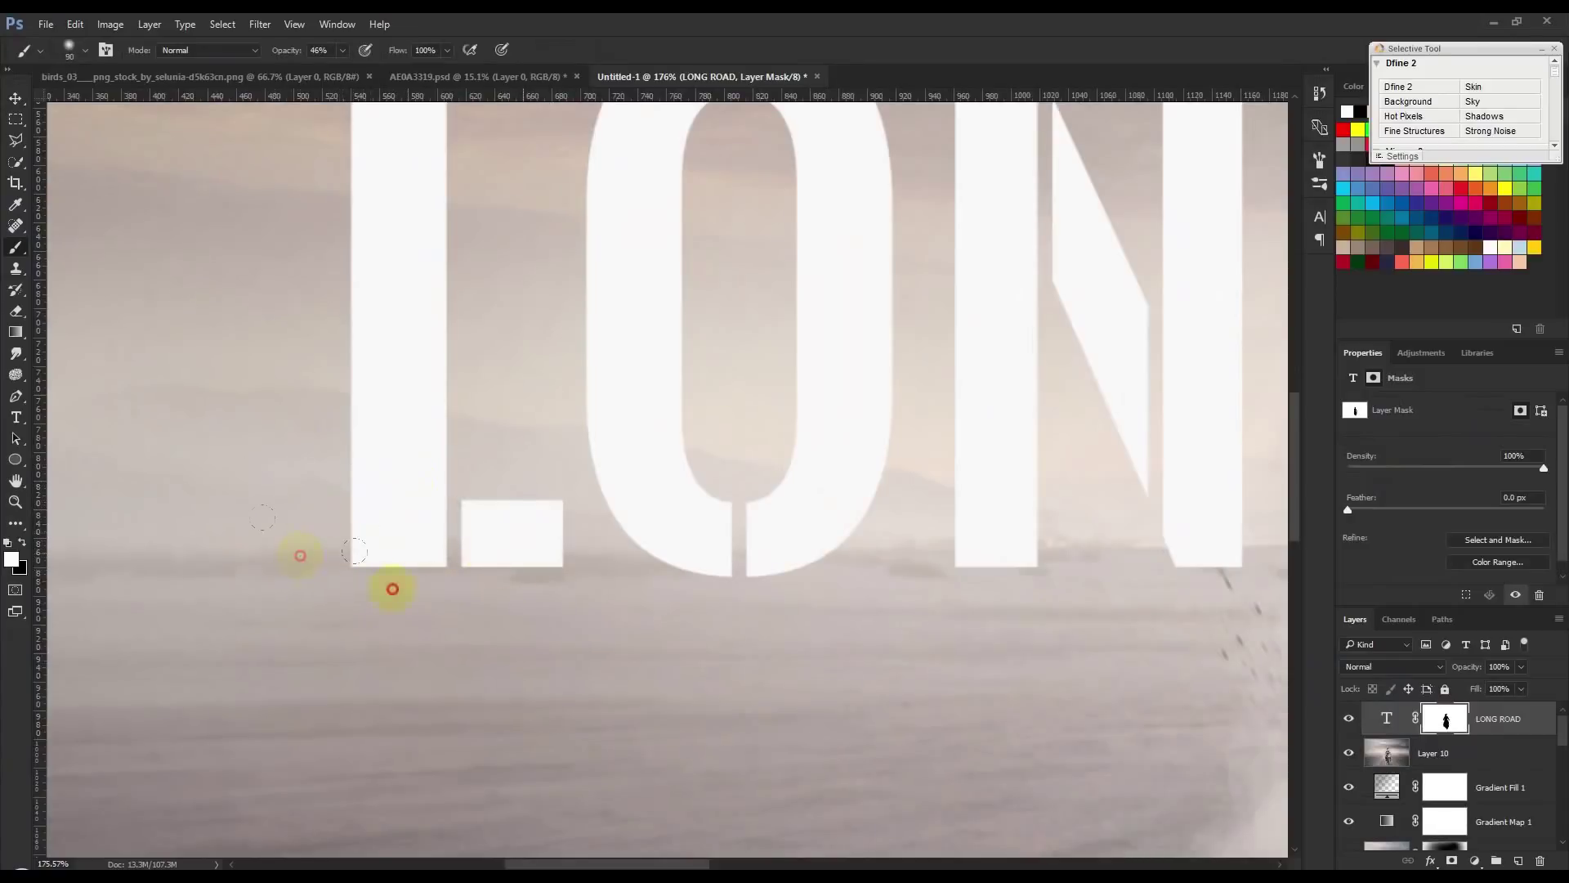
click(317, 493)
click(465, 493)
- With black and white defaults, fade the bottoms of the L and O into the mist
click(8, 542)
click(408, 519)
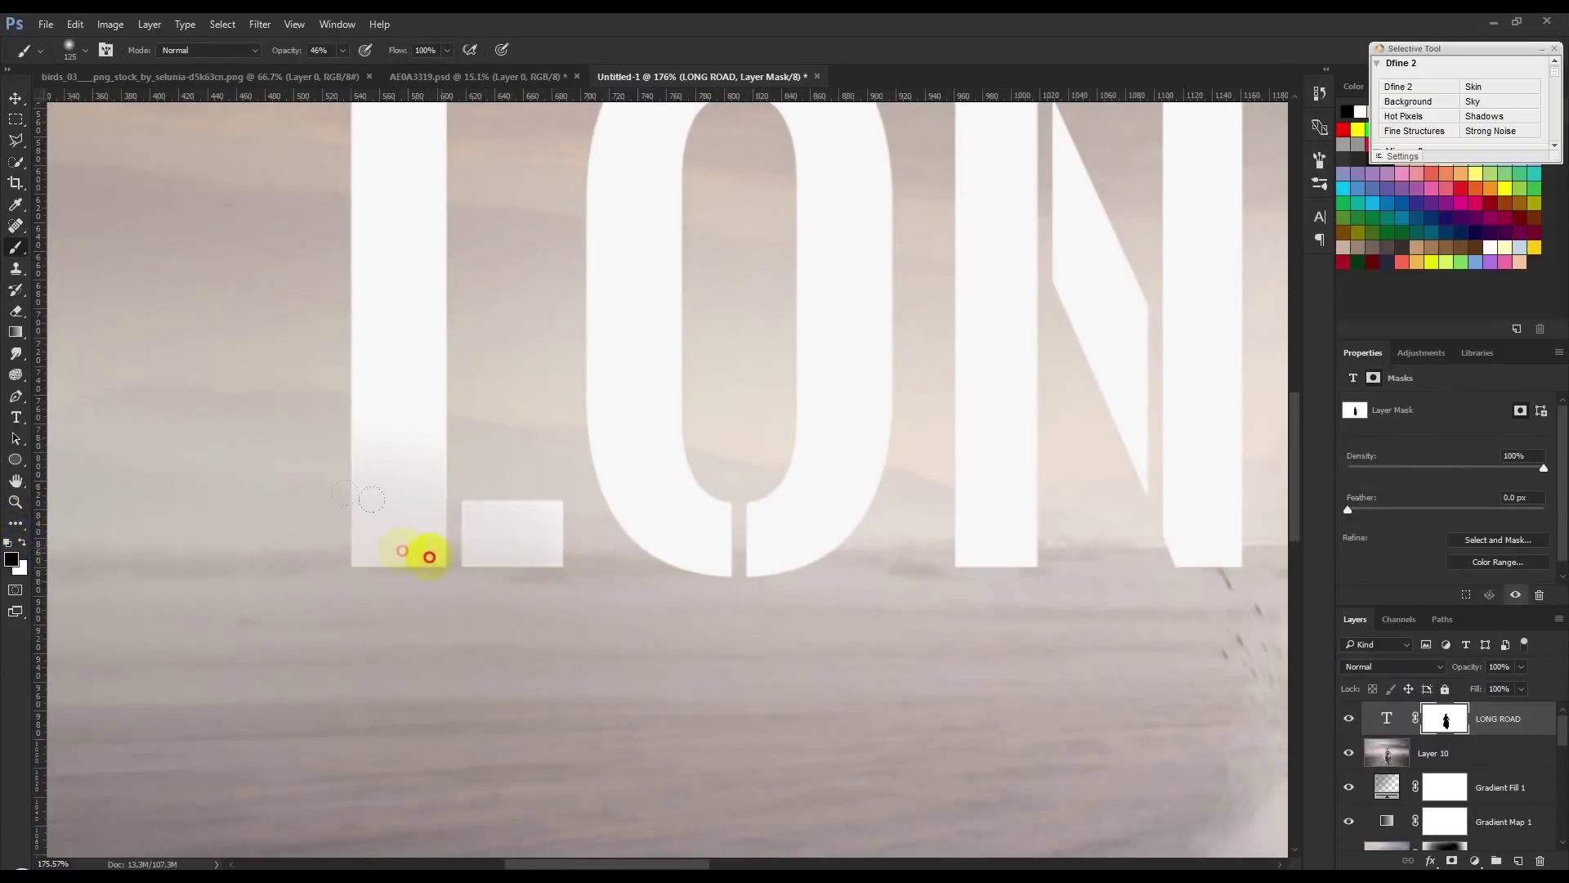
click(421, 519)
click(740, 544)
click(776, 464)
click(429, 422)
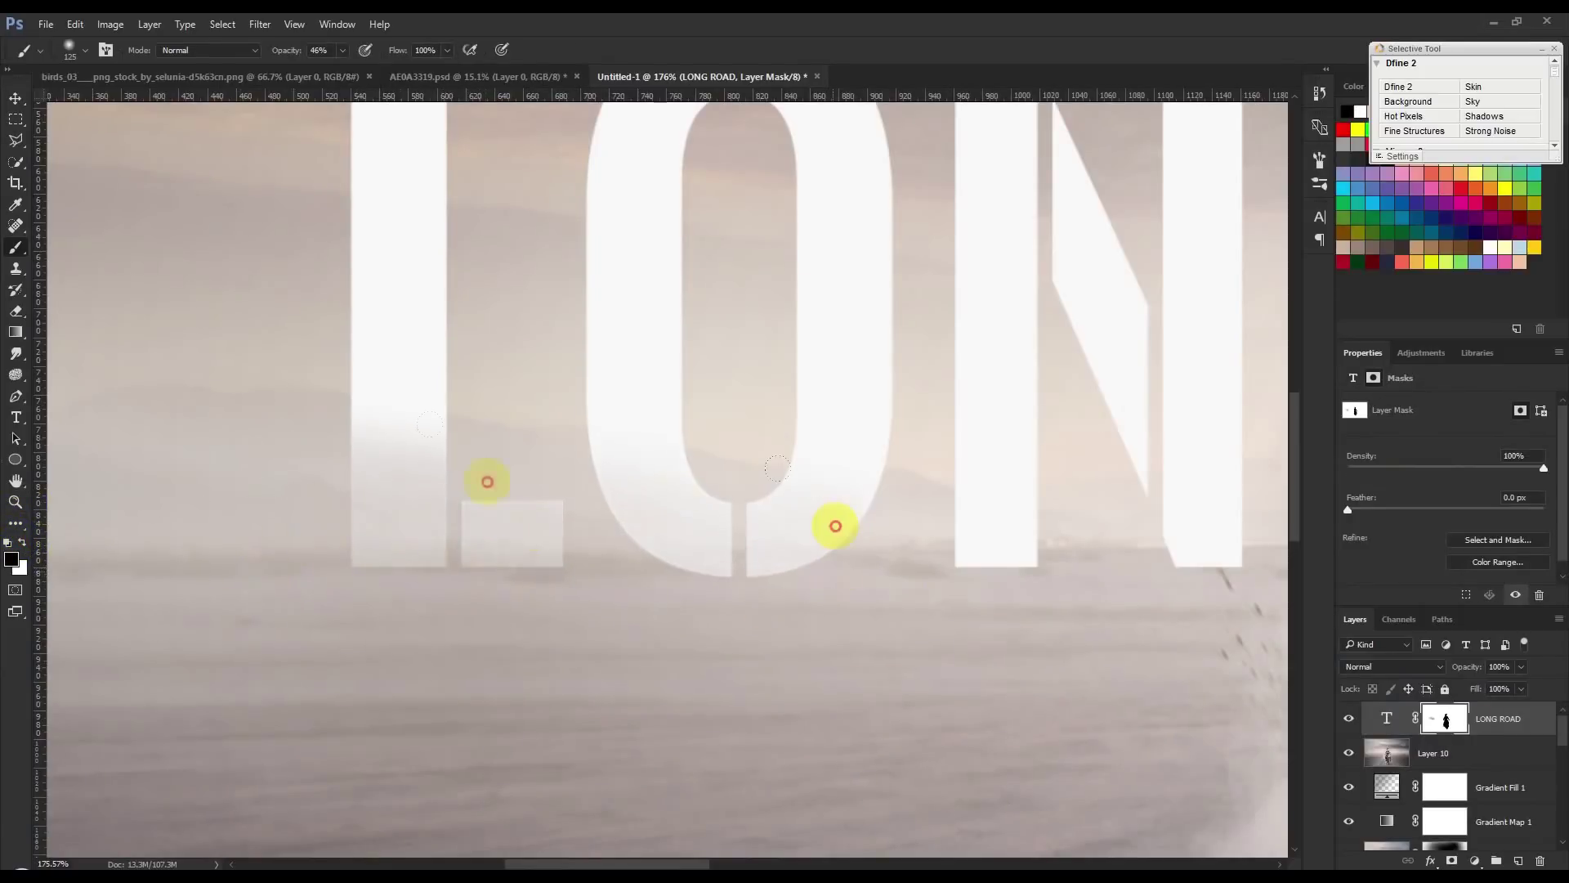
click(344, 443)
click(137, 407)
click(215, 521)
click(438, 559)
click(695, 567)
click(449, 565)
click(719, 510)
click(584, 523)
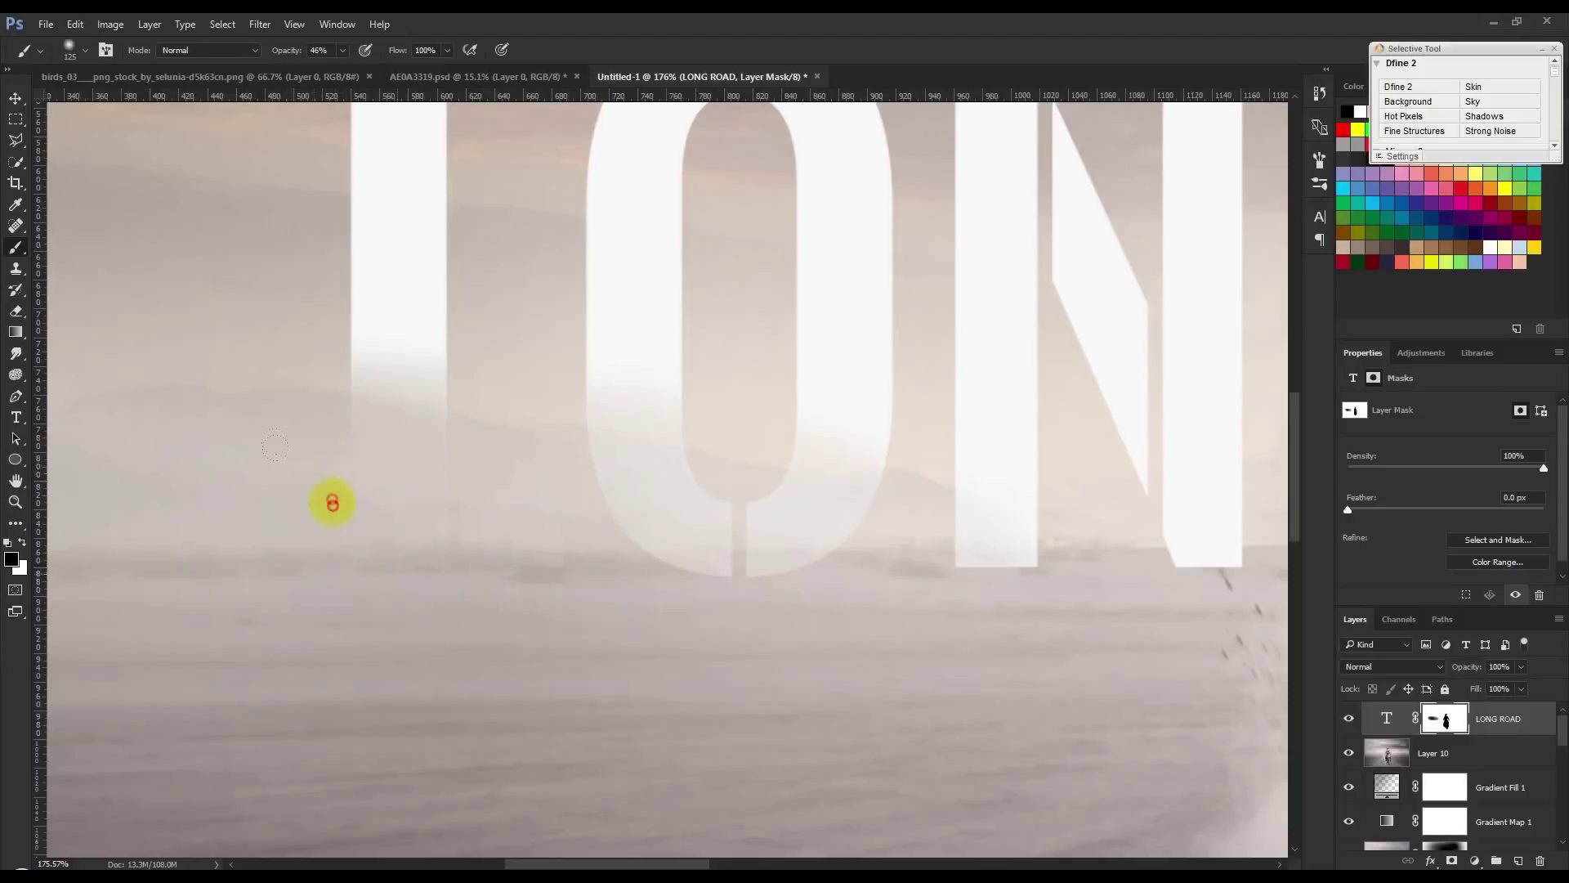
mouse_move(329, 455)
mouse_down()
mouse_move(532, 487)
mouse_move(713, 548)
mouse_up()
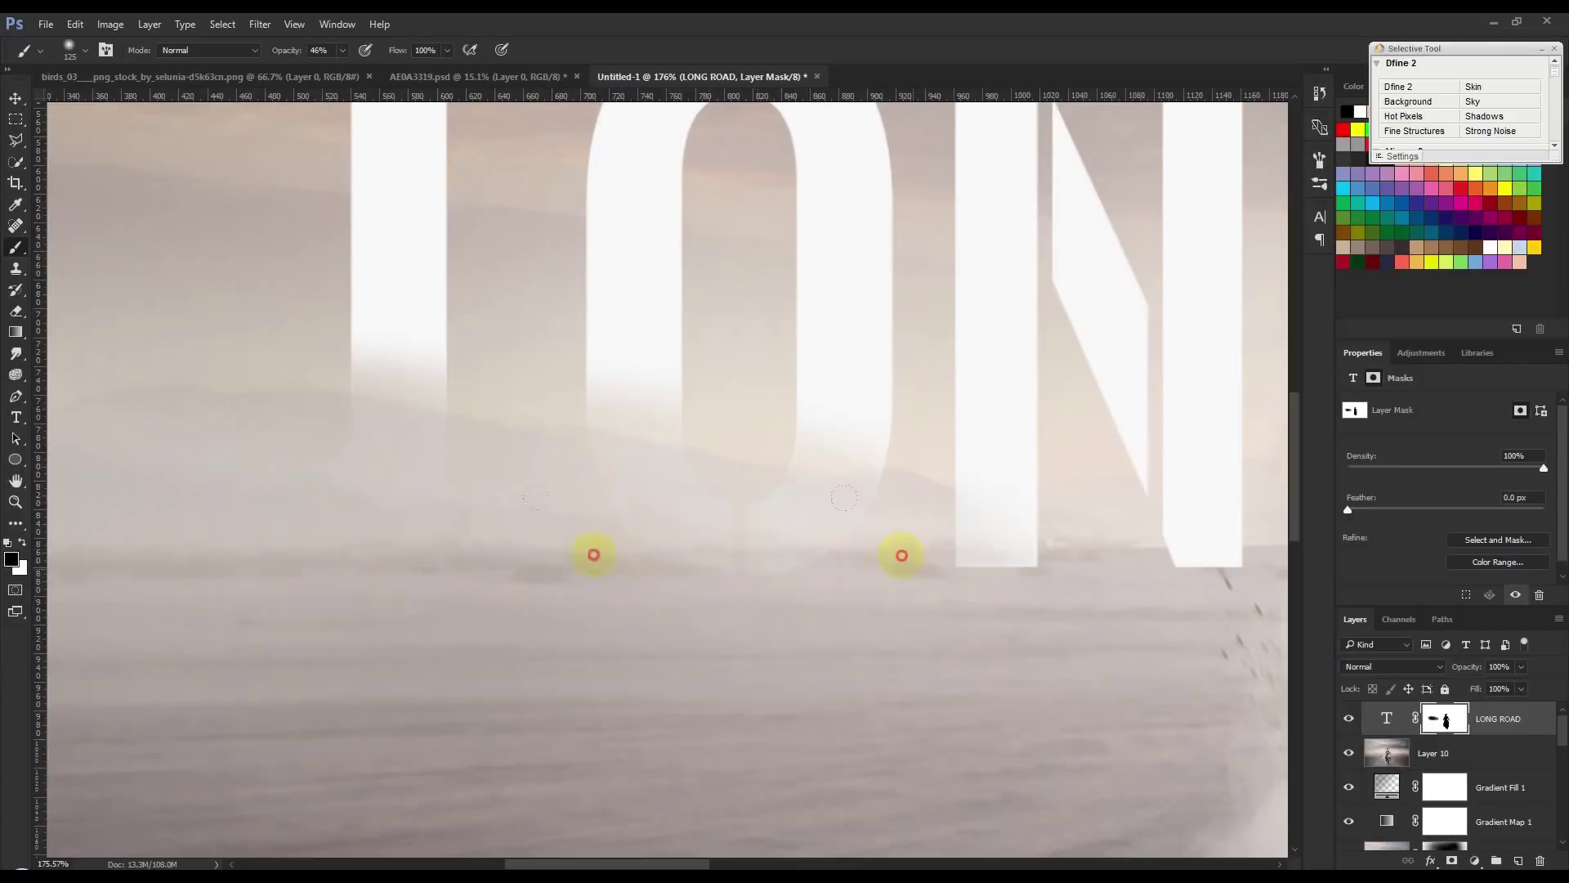
- Fade the bottoms of the N and G, moving across toward the ROAD letters
click(915, 546)
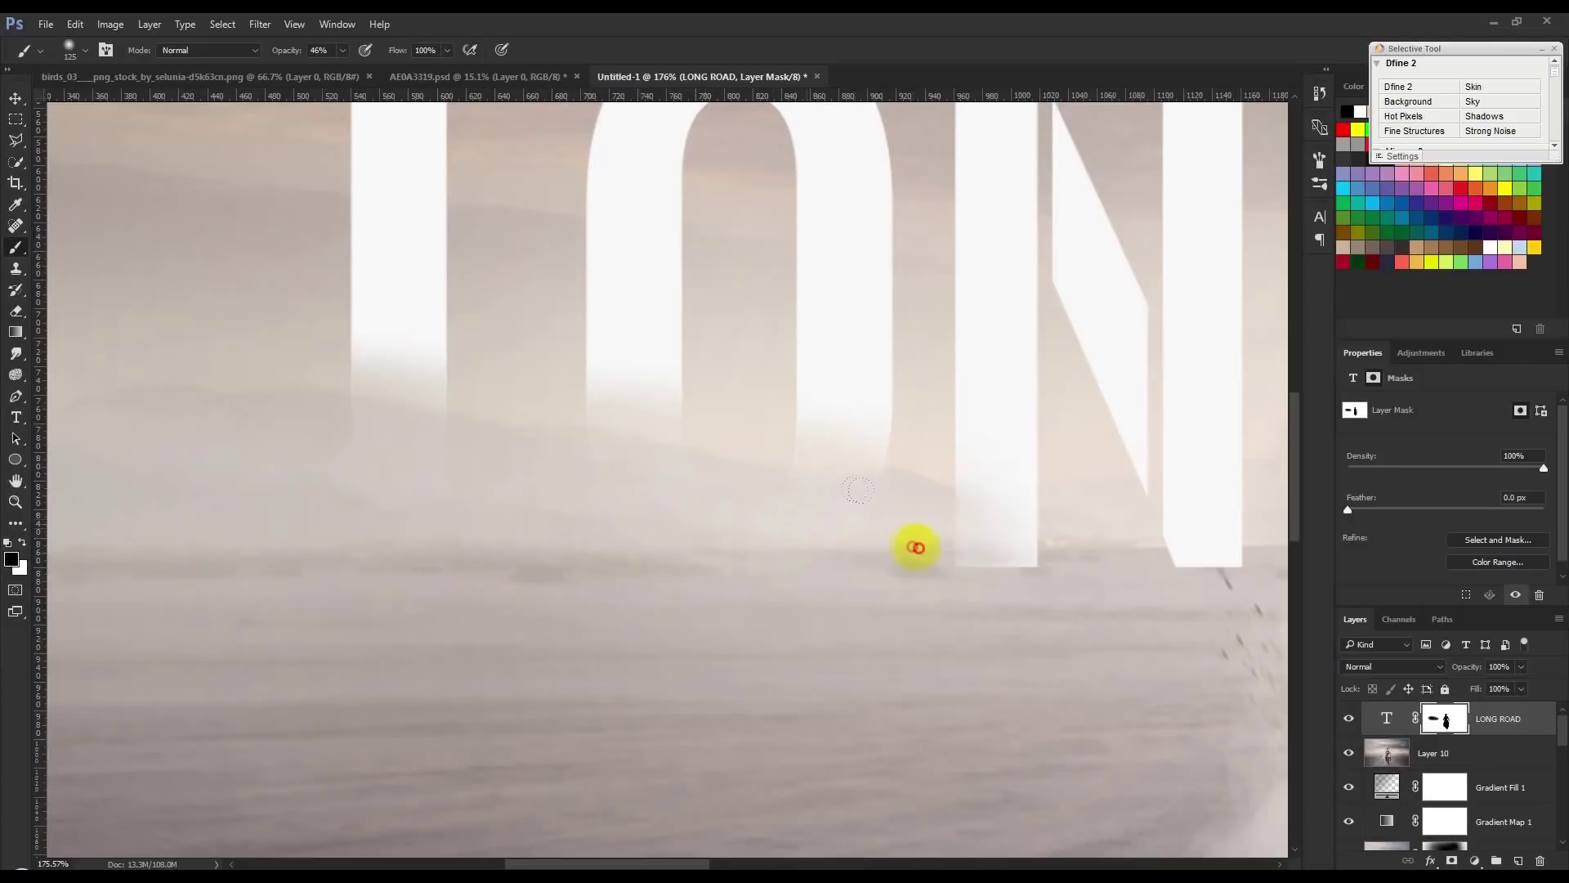
drag(934, 541, 476, 531)
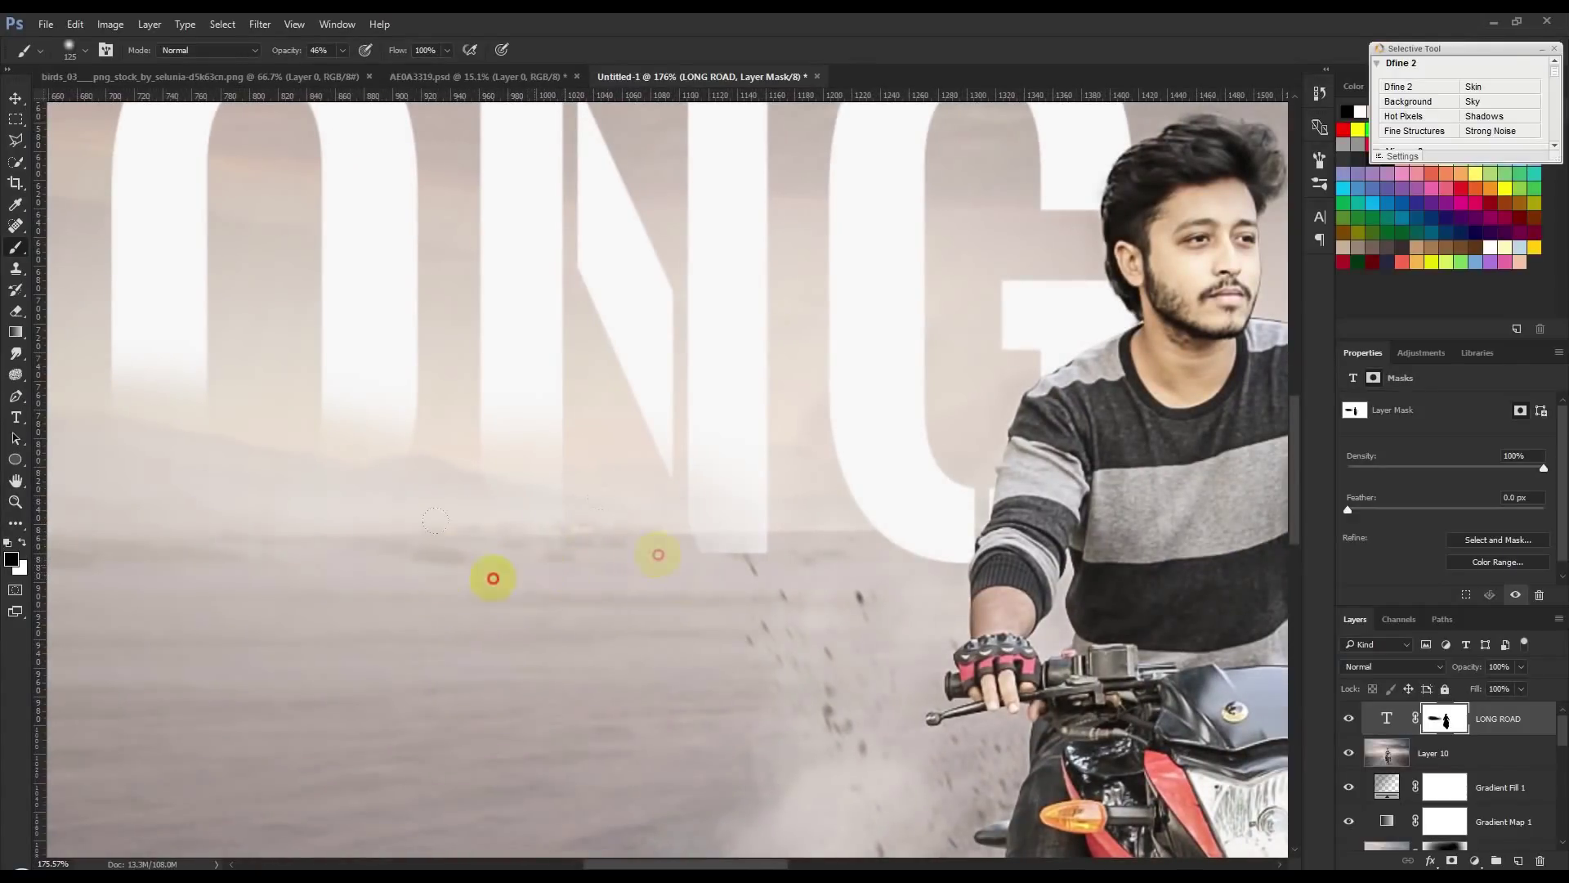
drag(751, 494, 612, 546)
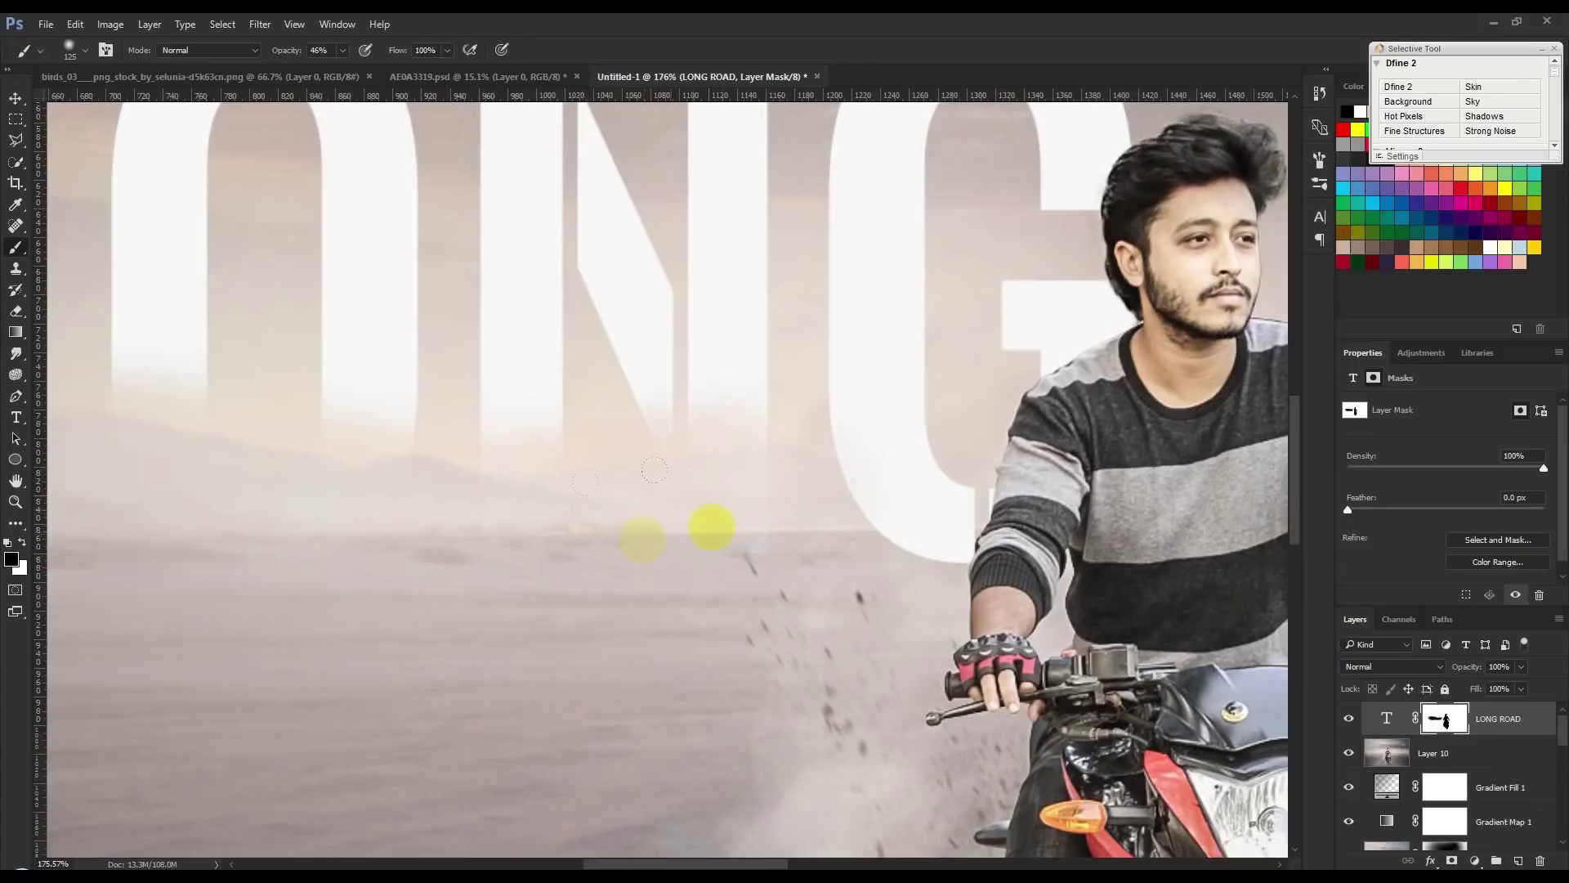
mouse_move(853, 537)
mouse_down()
mouse_move(361, 547)
mouse_move(427, 537)
mouse_move(424, 550)
mouse_up()
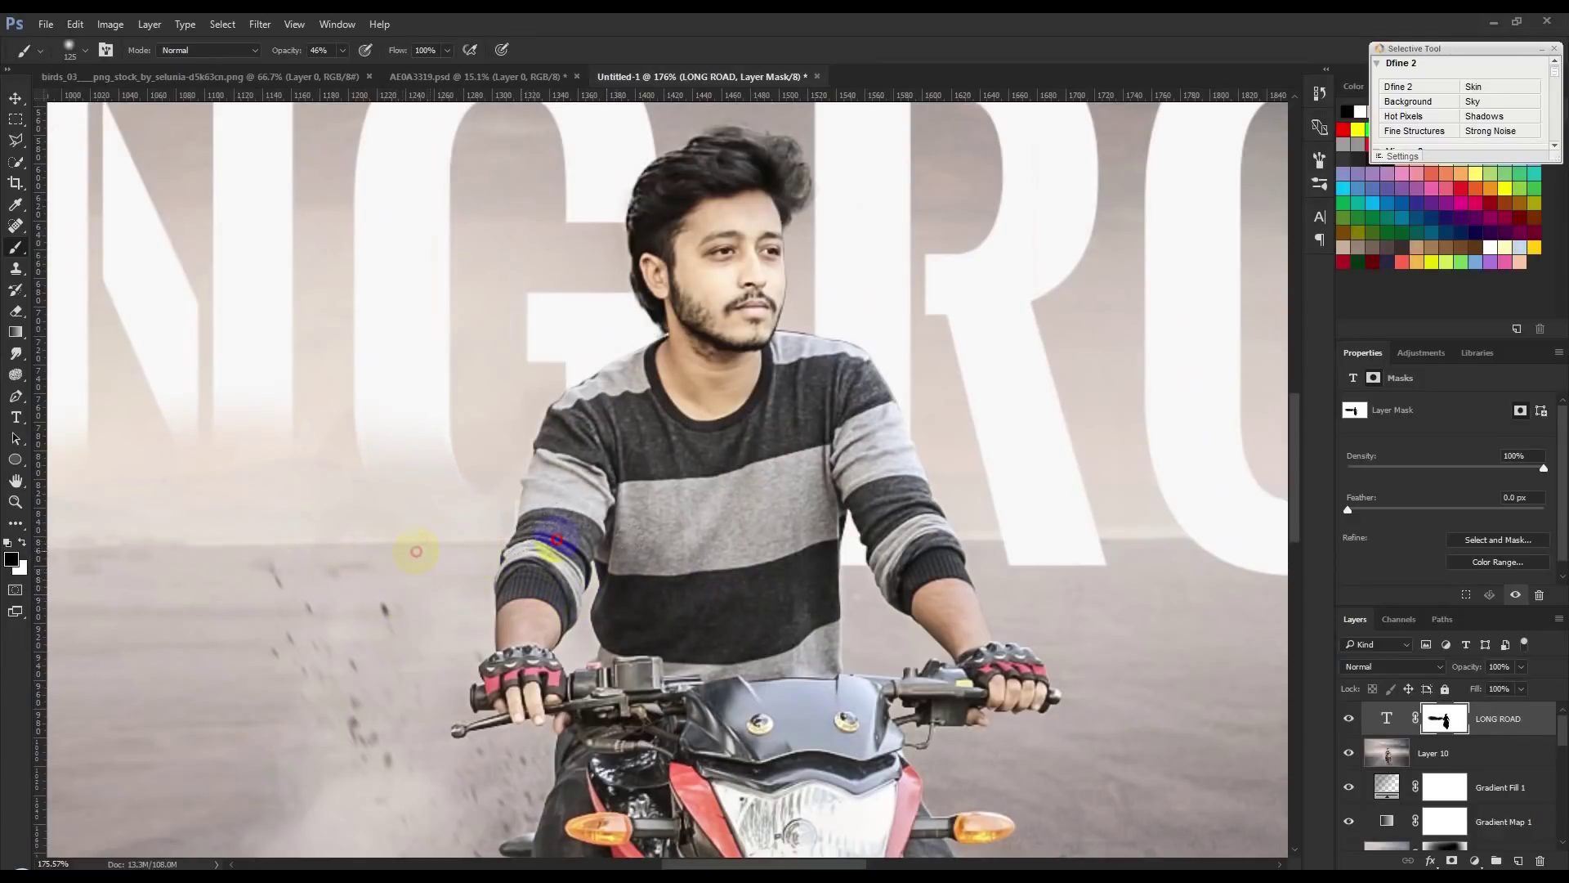
drag(841, 564, 351, 563)
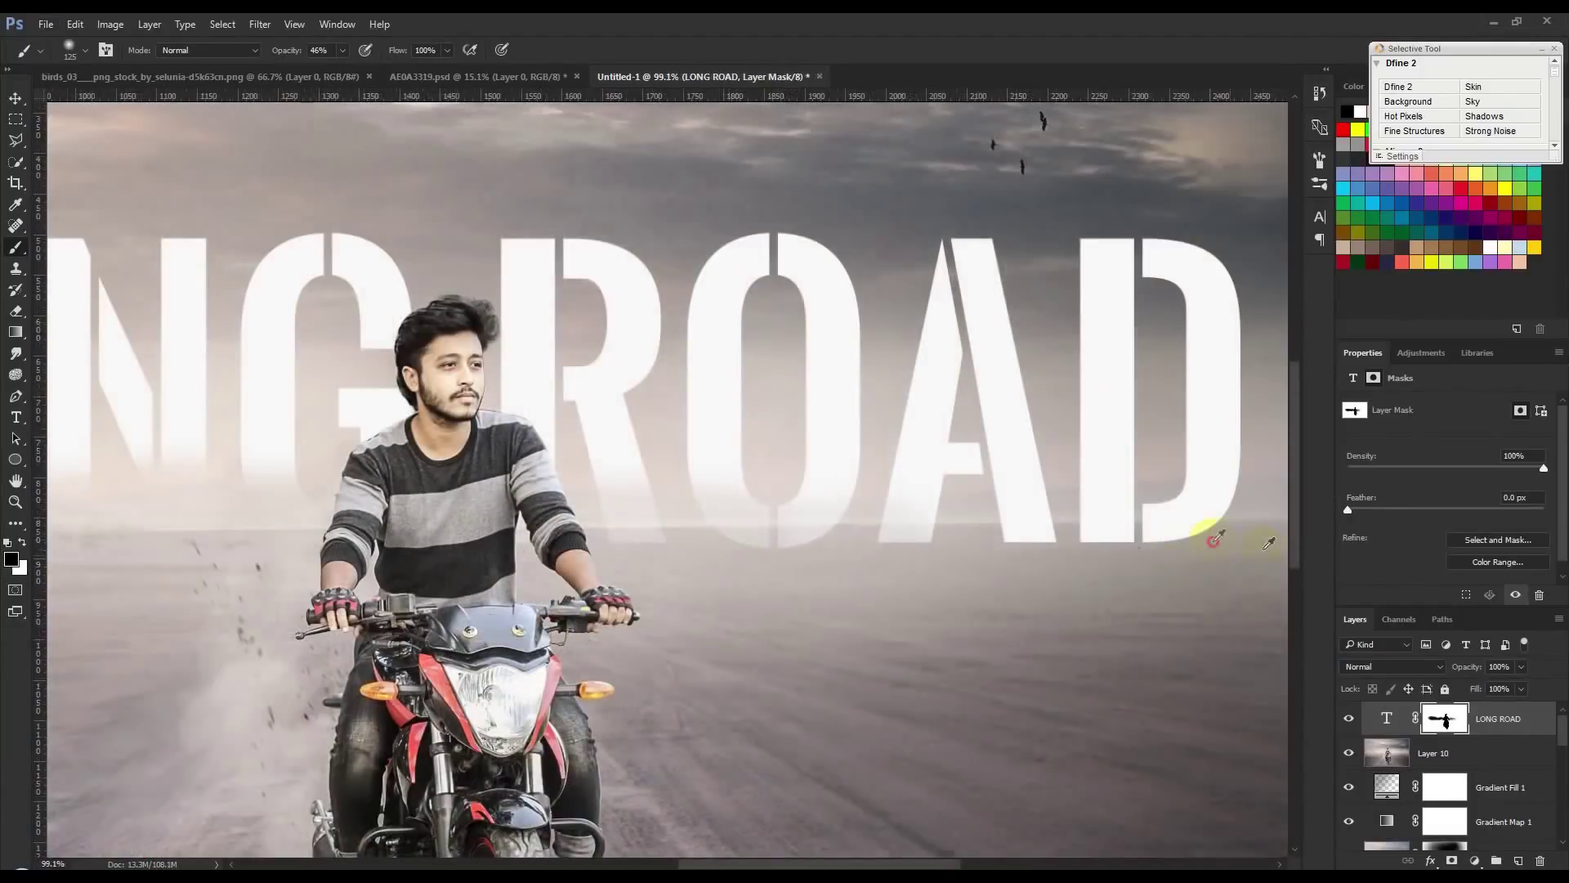
- Paint the title mask, swapping black and white, to fade the R, O, A and D bases into haze
key(x)
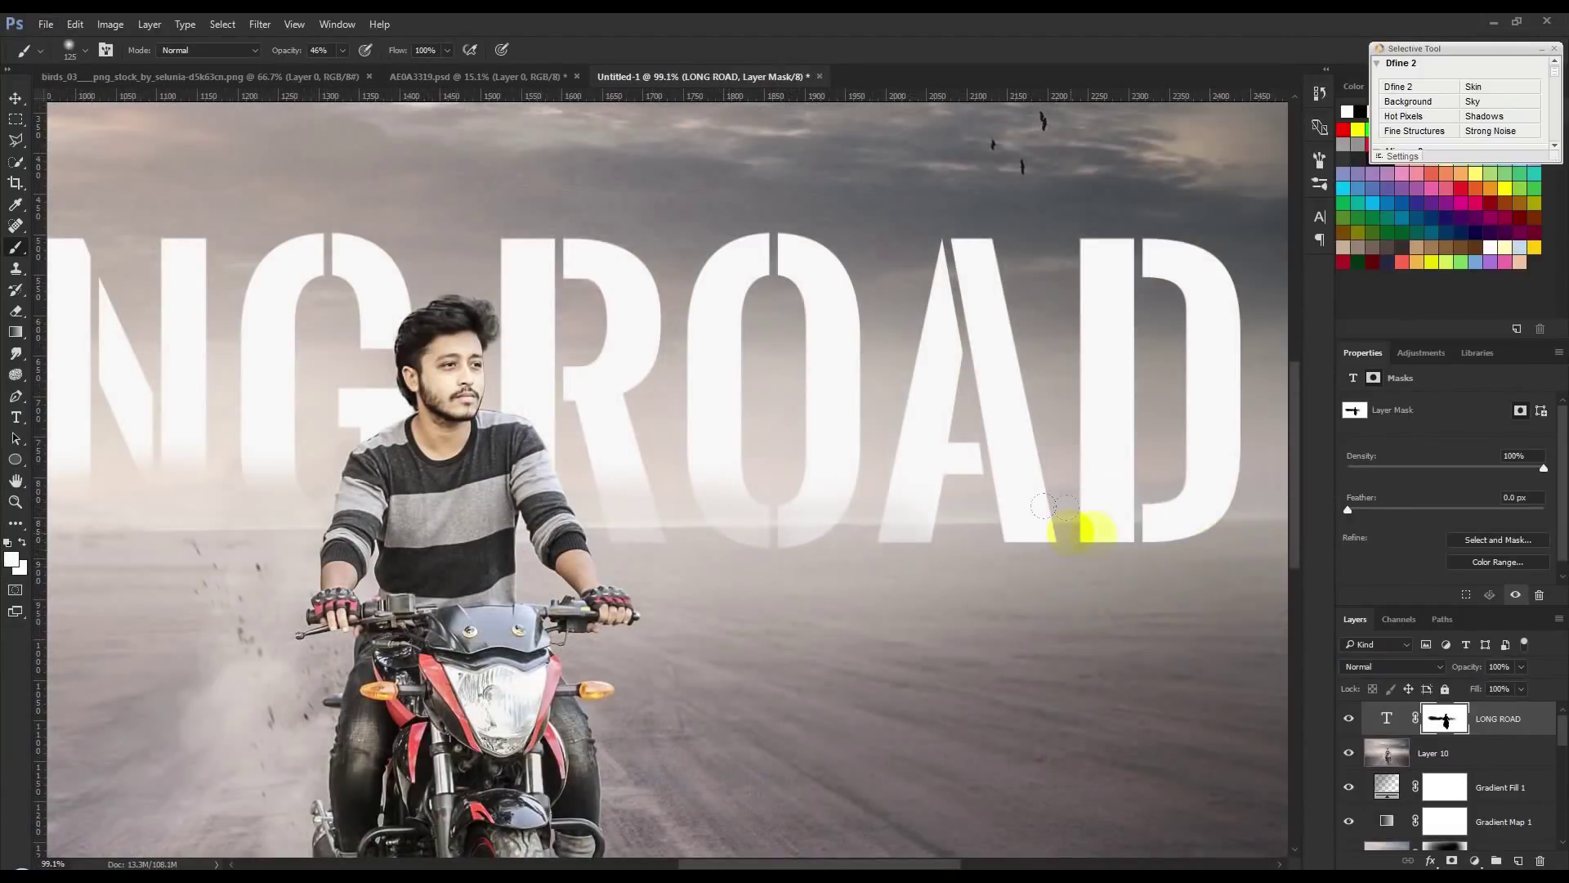
drag(1091, 539, 1069, 529)
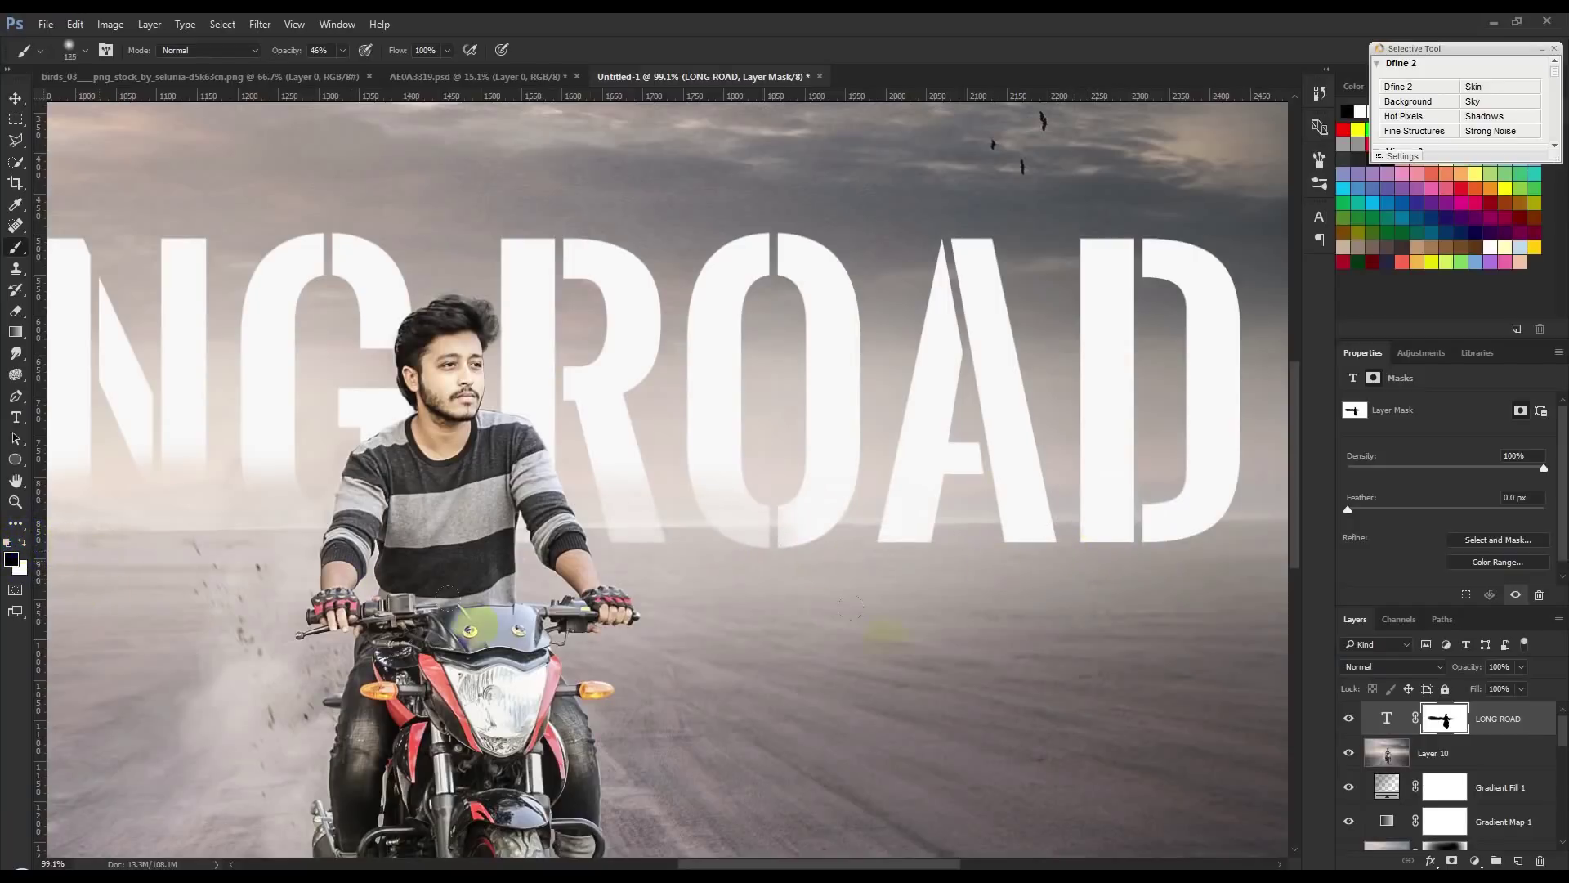
mouse_move(1134, 523)
mouse_down()
mouse_move(1128, 543)
mouse_move(858, 568)
mouse_move(803, 533)
mouse_up()
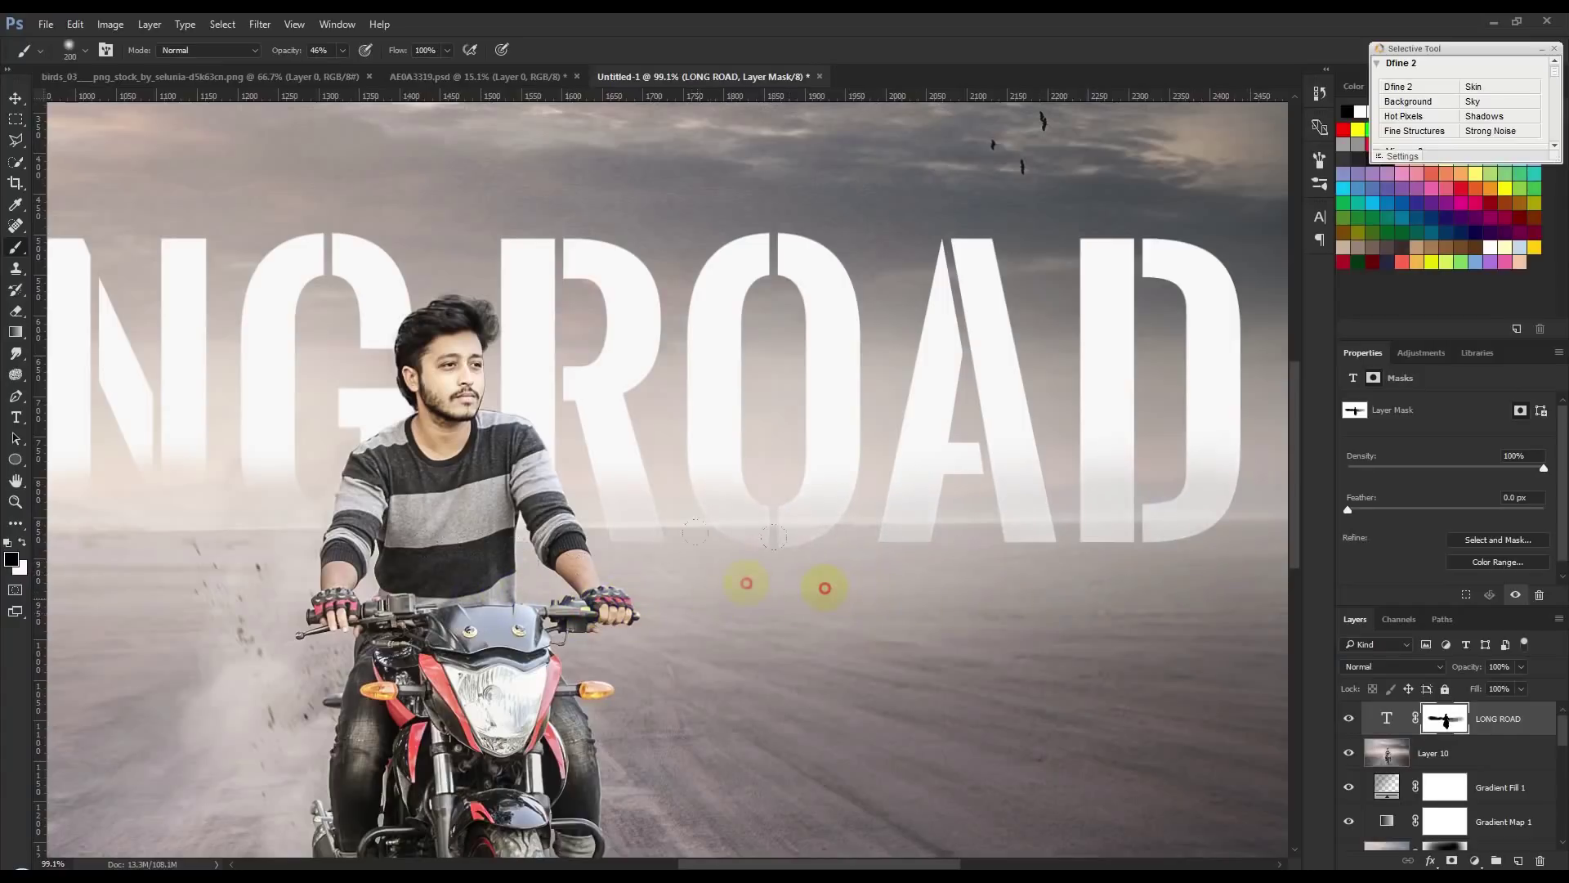
drag(865, 533, 890, 545)
drag(766, 520, 937, 545)
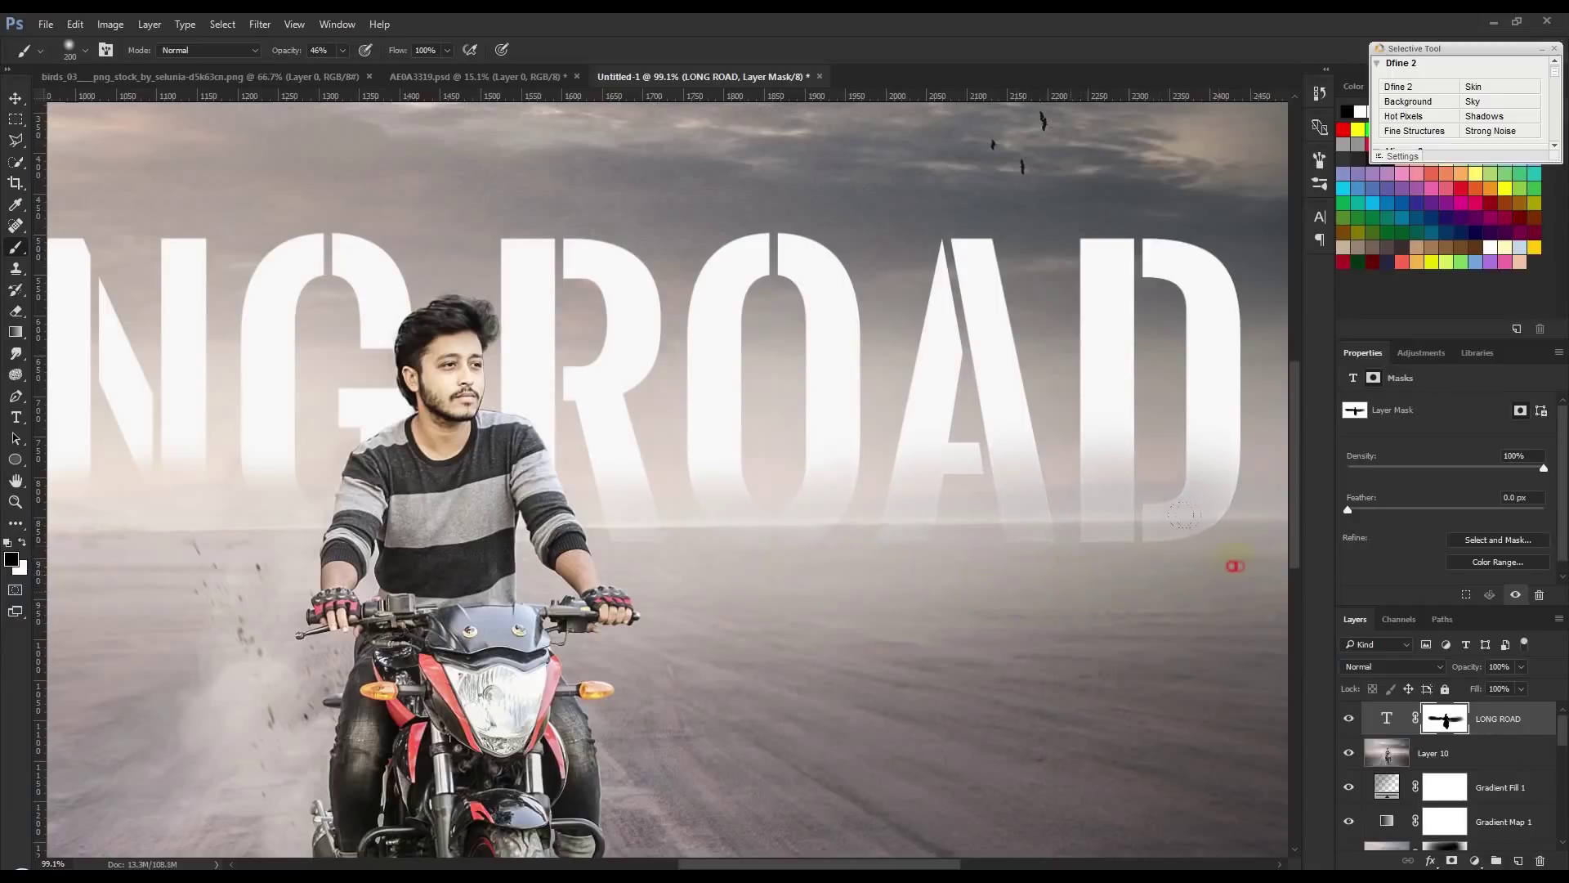
drag(1252, 528, 1228, 498)
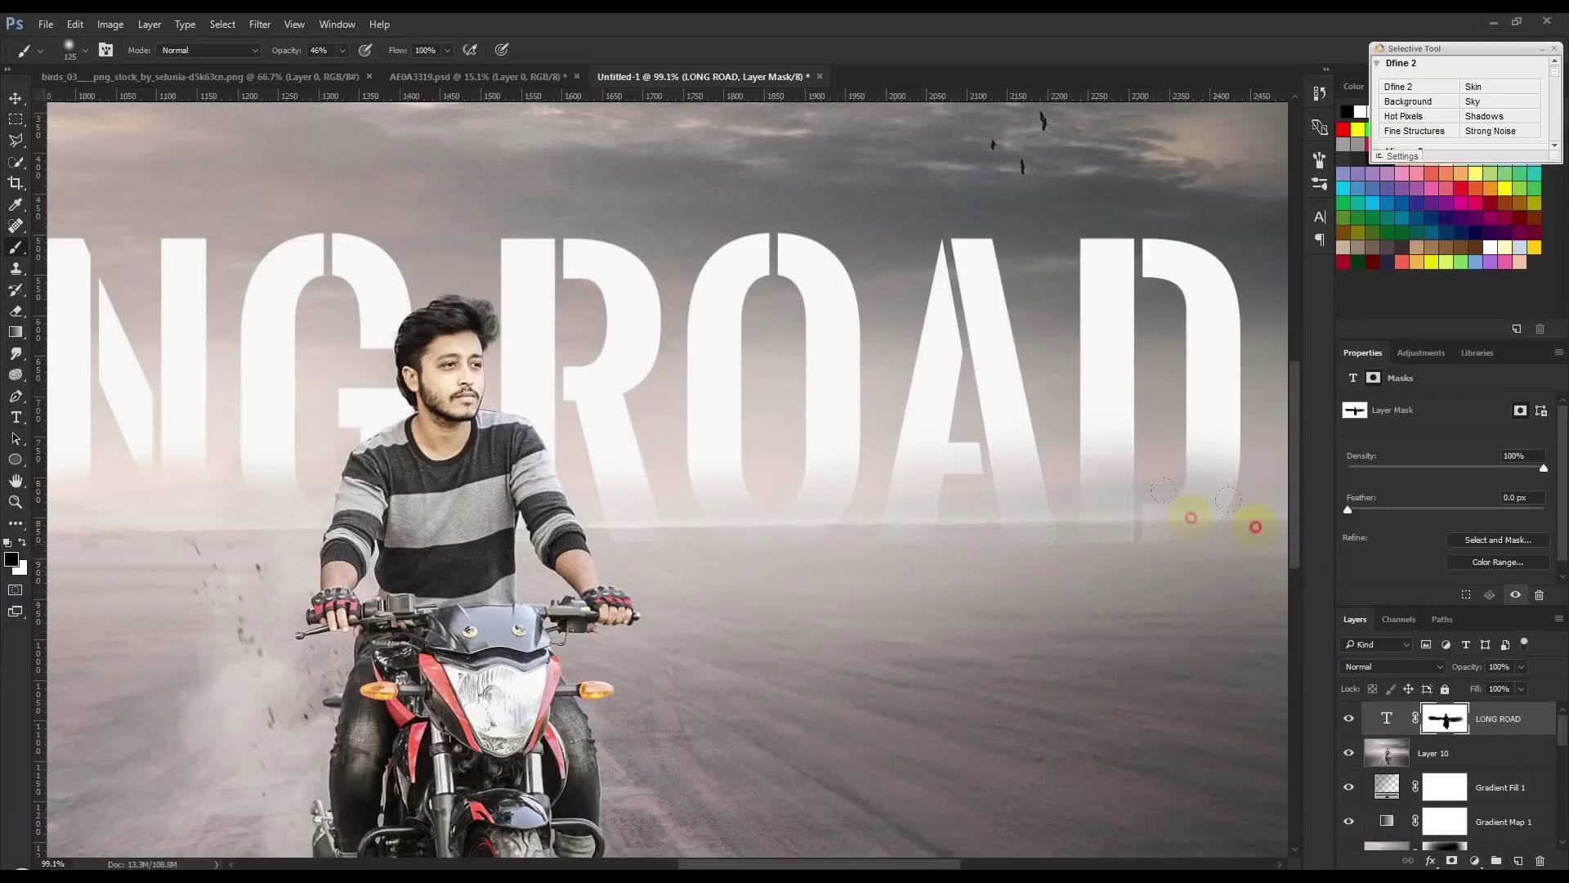
drag(1153, 533, 1167, 558)
drag(938, 532, 900, 533)
drag(455, 535, 492, 544)
mouse_move(808, 522)
mouse_down()
mouse_move(970, 518)
mouse_move(1035, 538)
mouse_up()
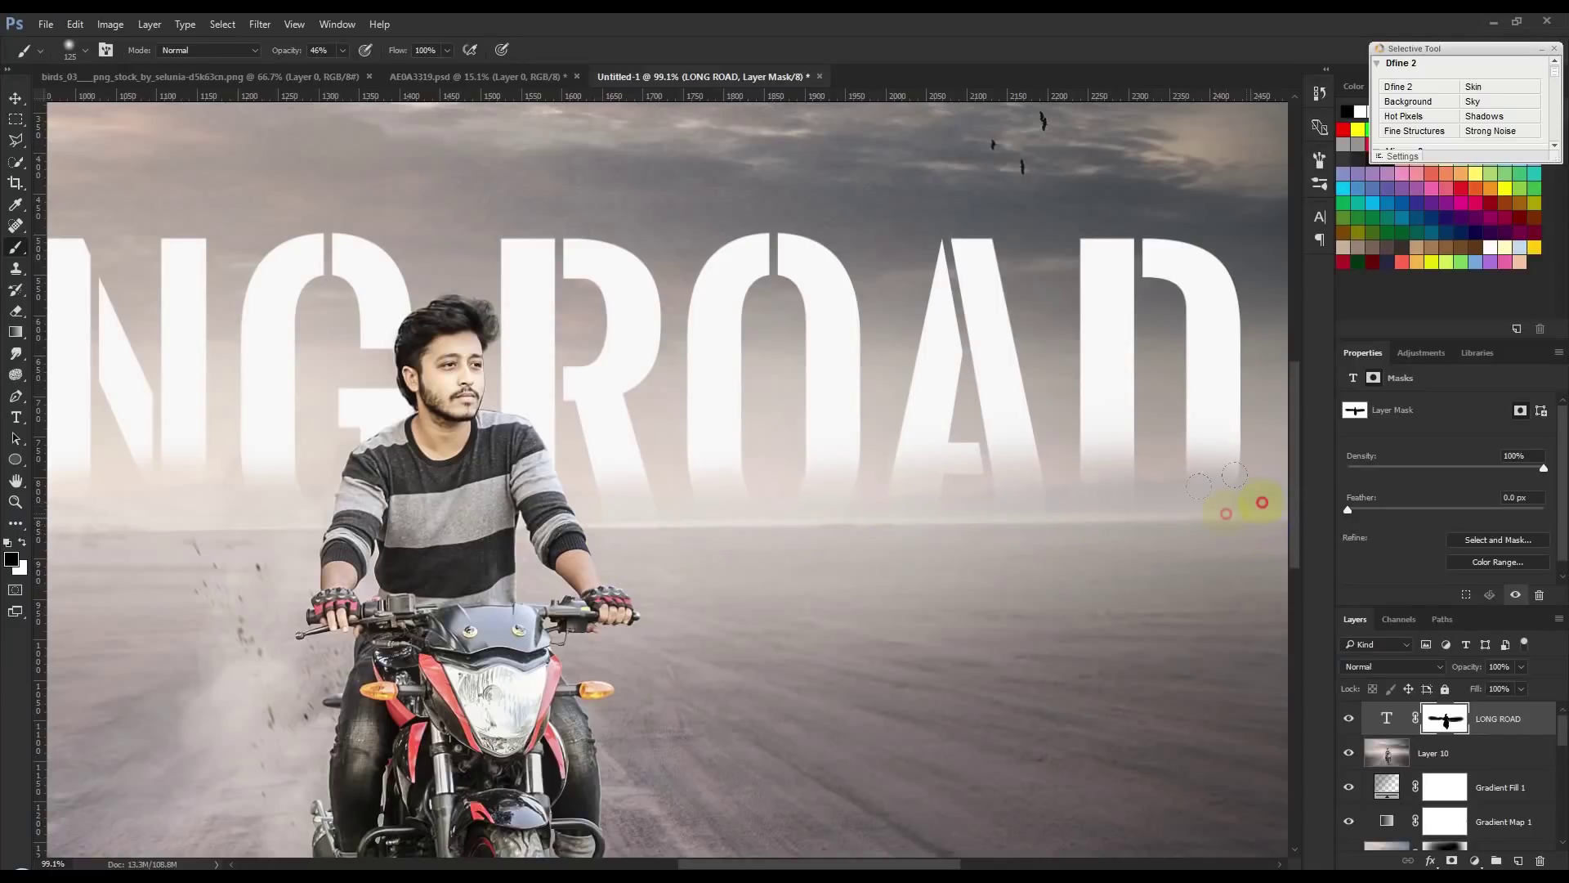
scroll(938, 556, down, 3)
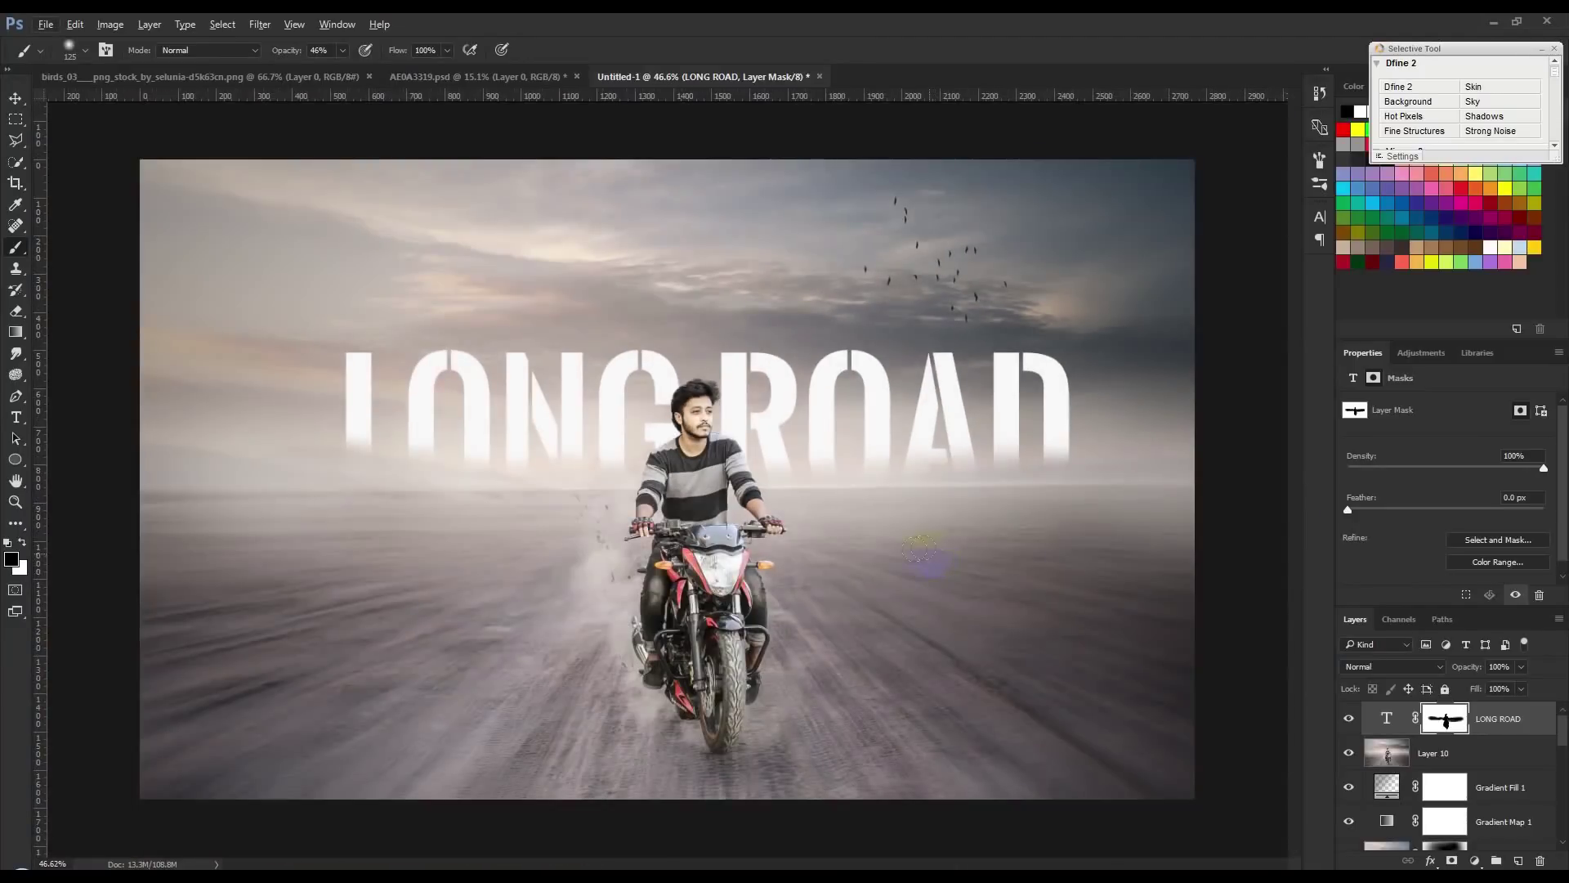
scroll(665, 528, up, 1)
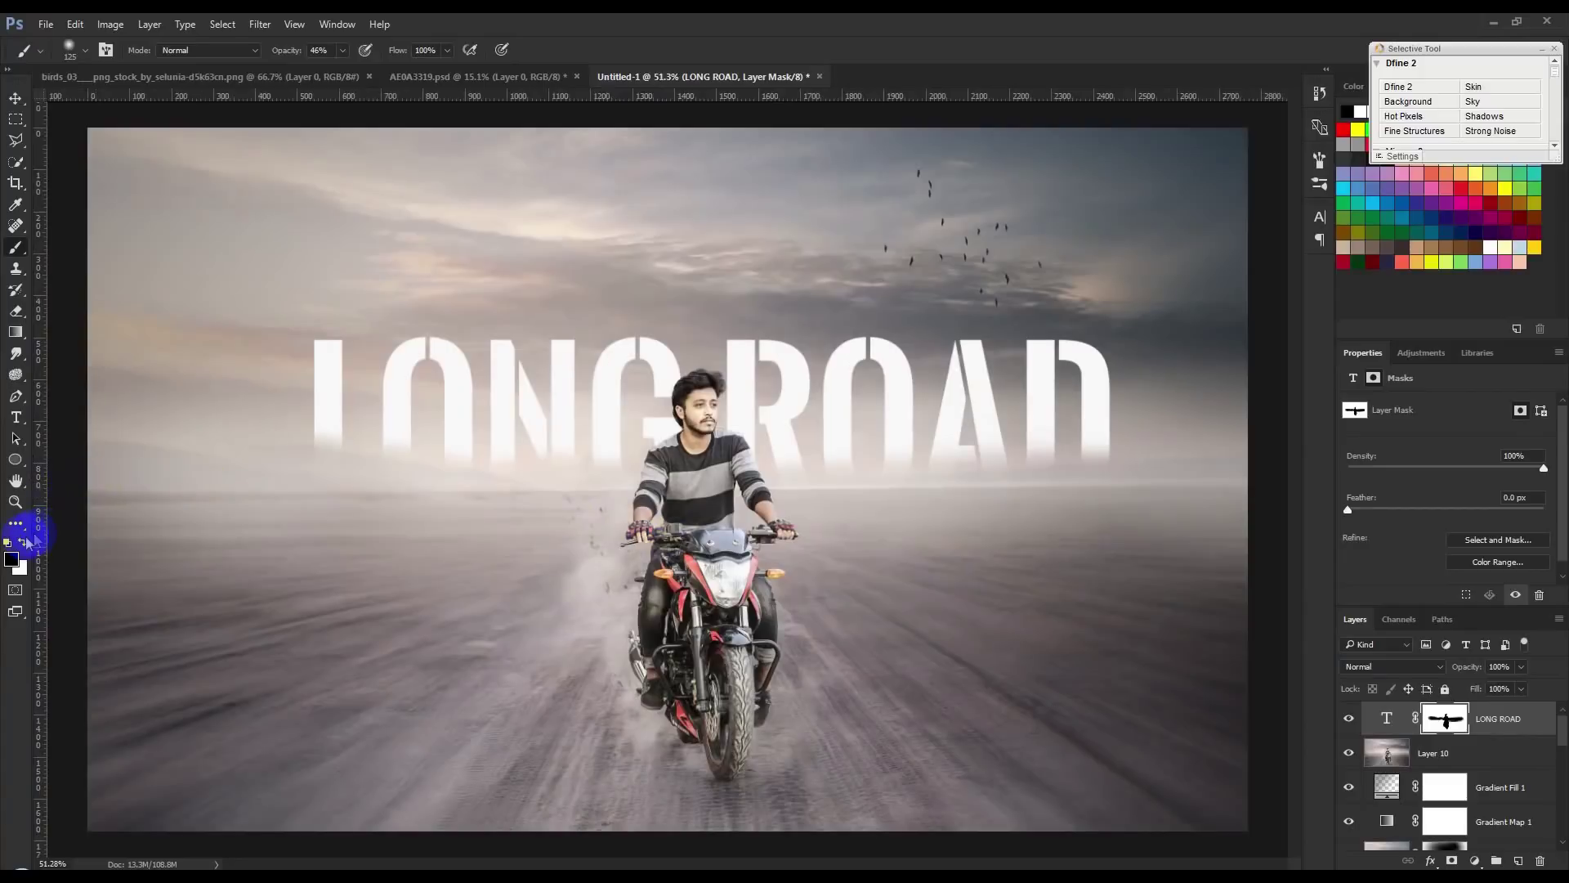
- Paint white with a 300 px brush to bring back the lower part of the L
click(22, 542)
key(bracketright)
key(bracketright)
key(bracketright)
mouse_move(326, 409)
mouse_down()
mouse_move(655, 423)
mouse_move(805, 453)
mouse_up()
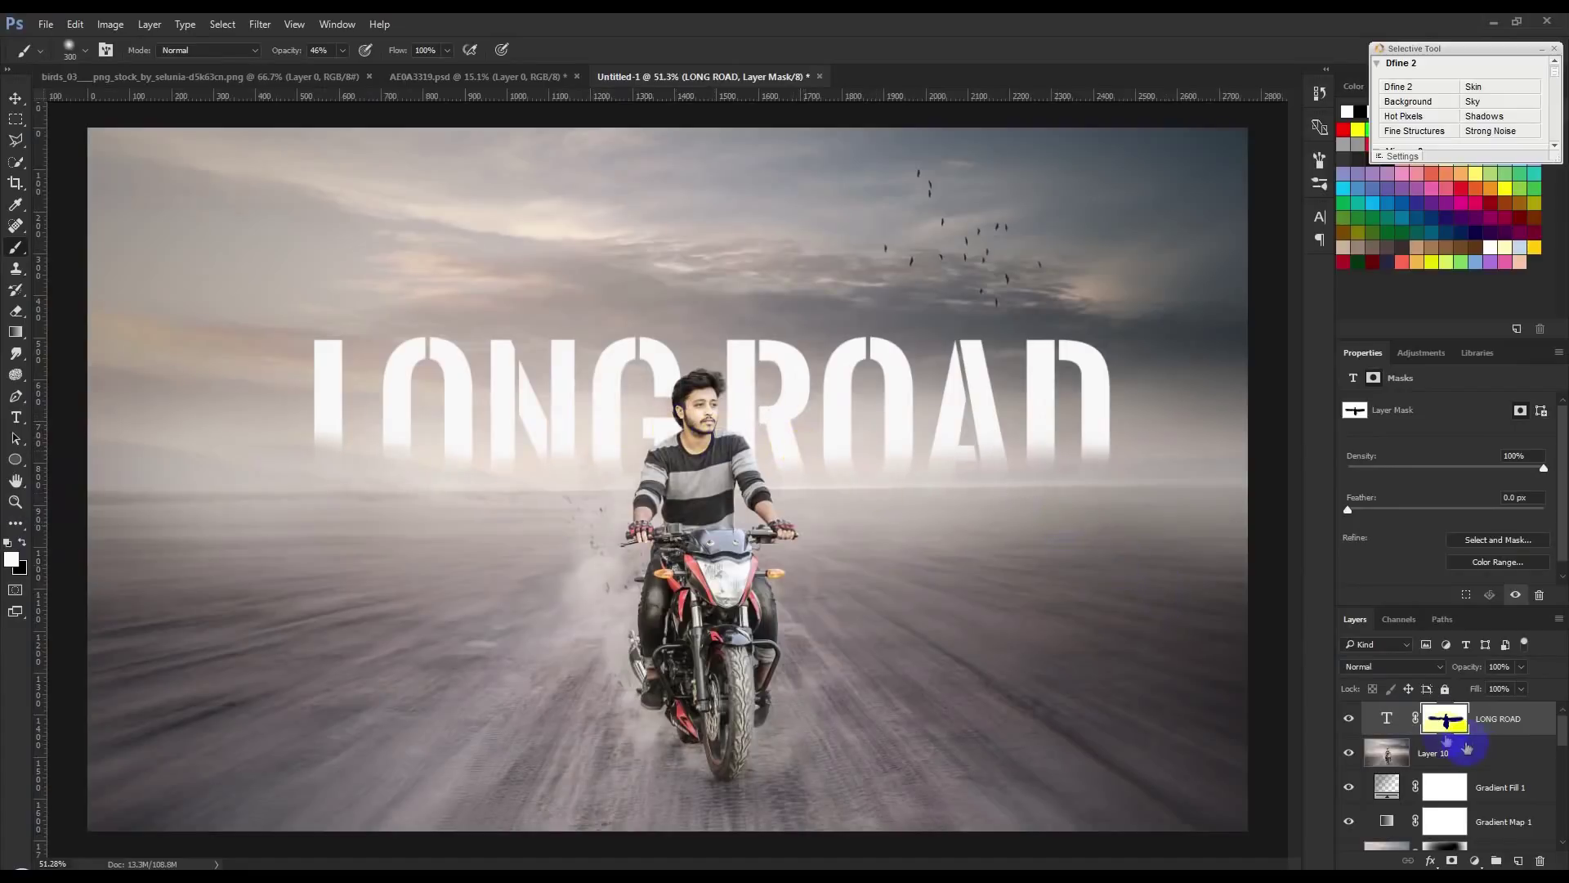
scroll(1426, 786, down, 3)
- Through an inverted rider selection, paint back the lower L, O and N, then deselect
ctrl+click(1443, 819)
click(234, 27)
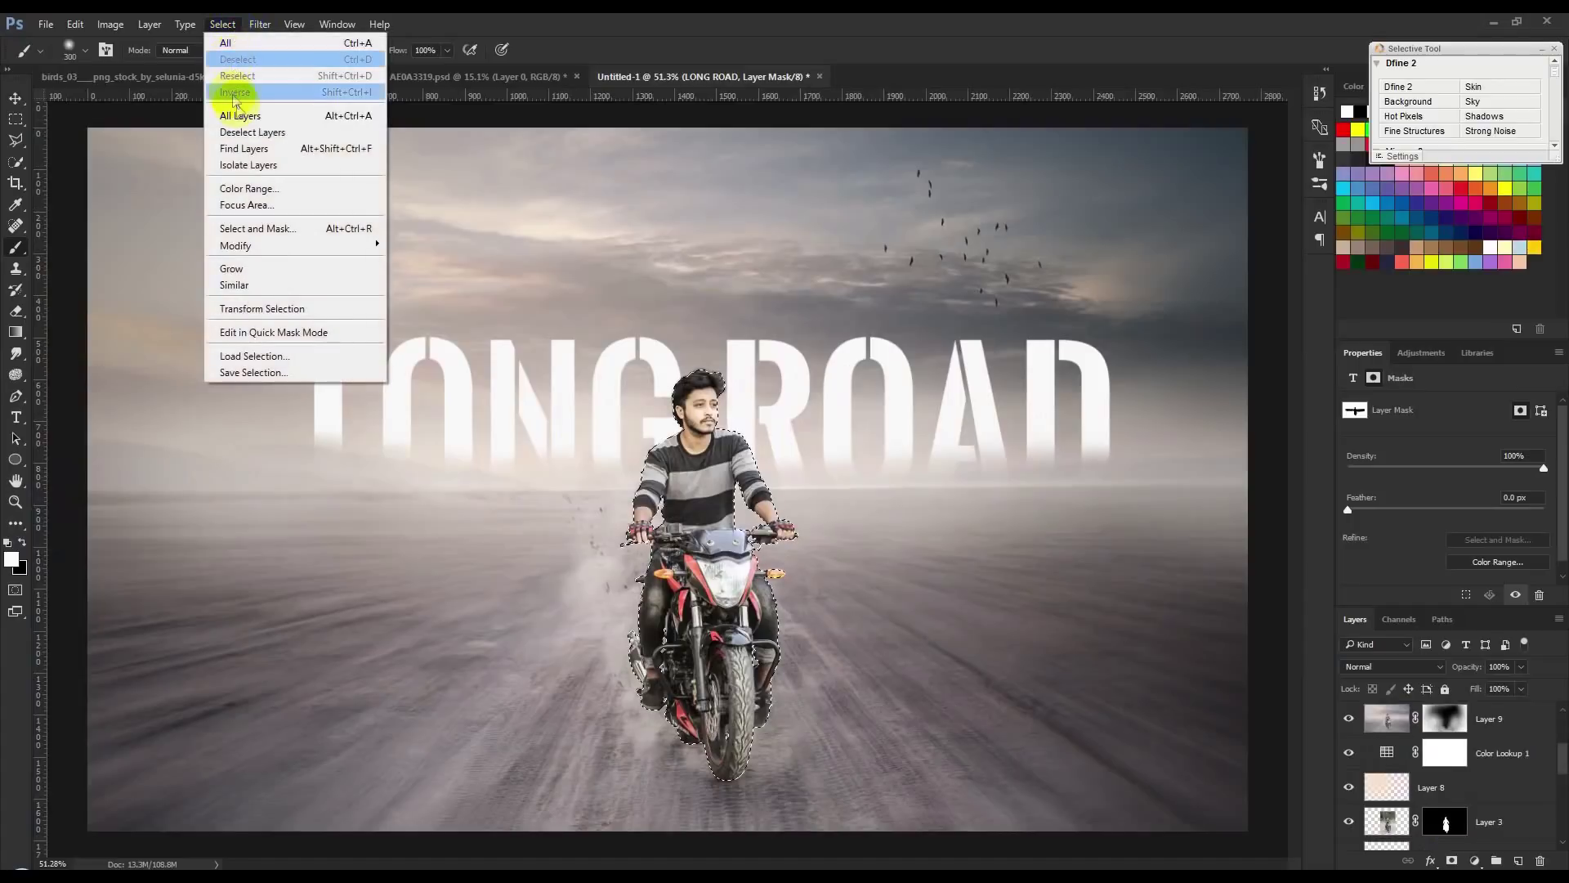
click(245, 88)
mouse_move(444, 441)
mouse_down()
mouse_move(301, 411)
mouse_move(588, 410)
mouse_move(474, 433)
mouse_move(235, 431)
mouse_move(596, 397)
mouse_move(1125, 430)
mouse_up()
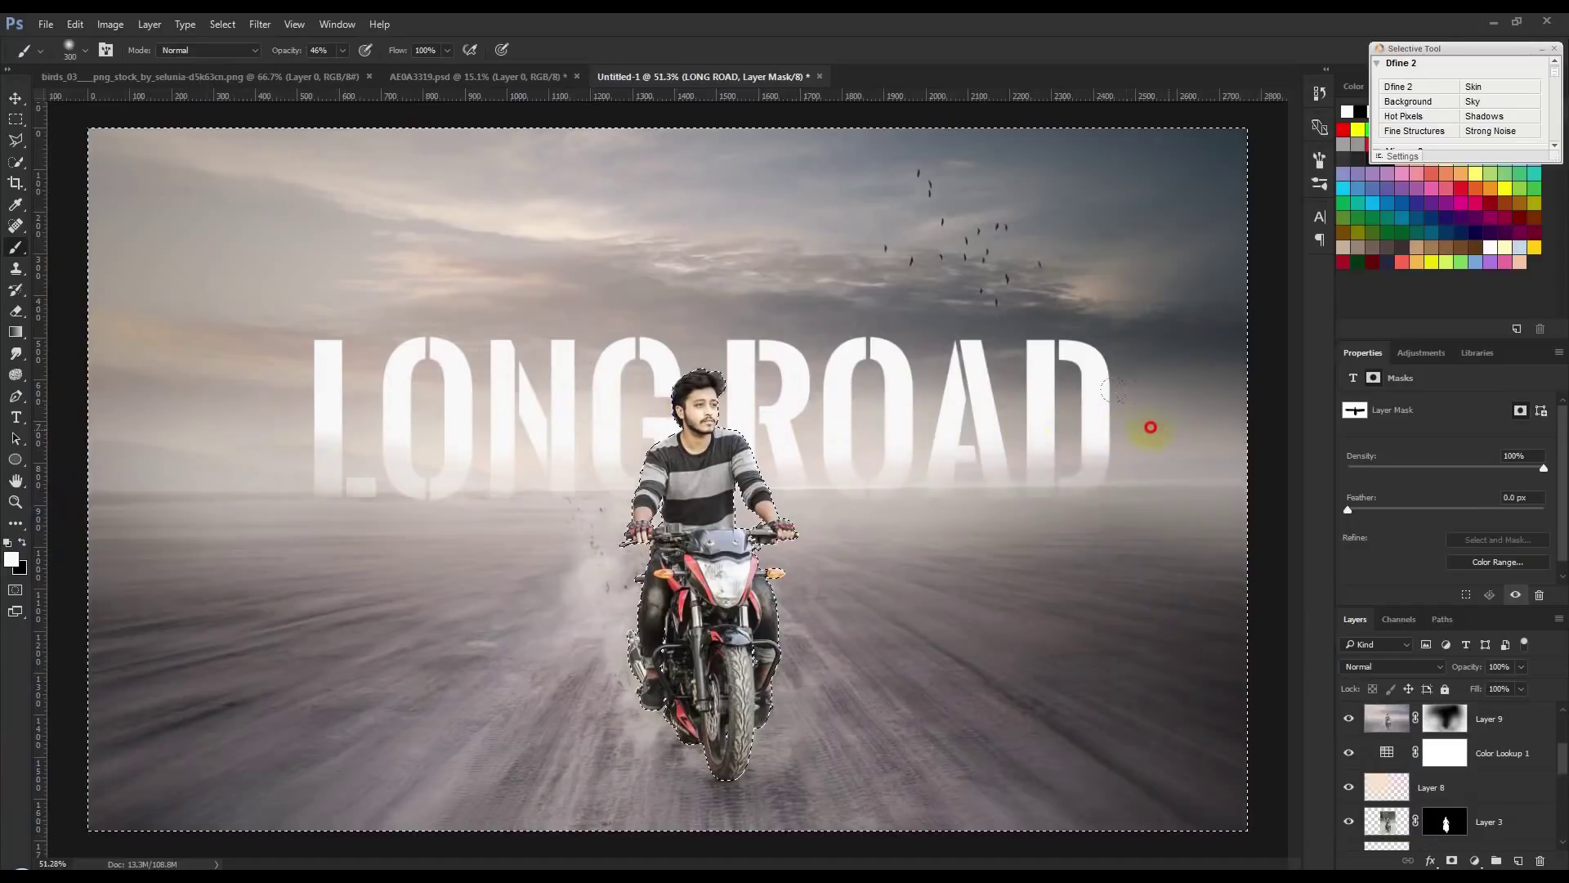
key(ctrl+d)
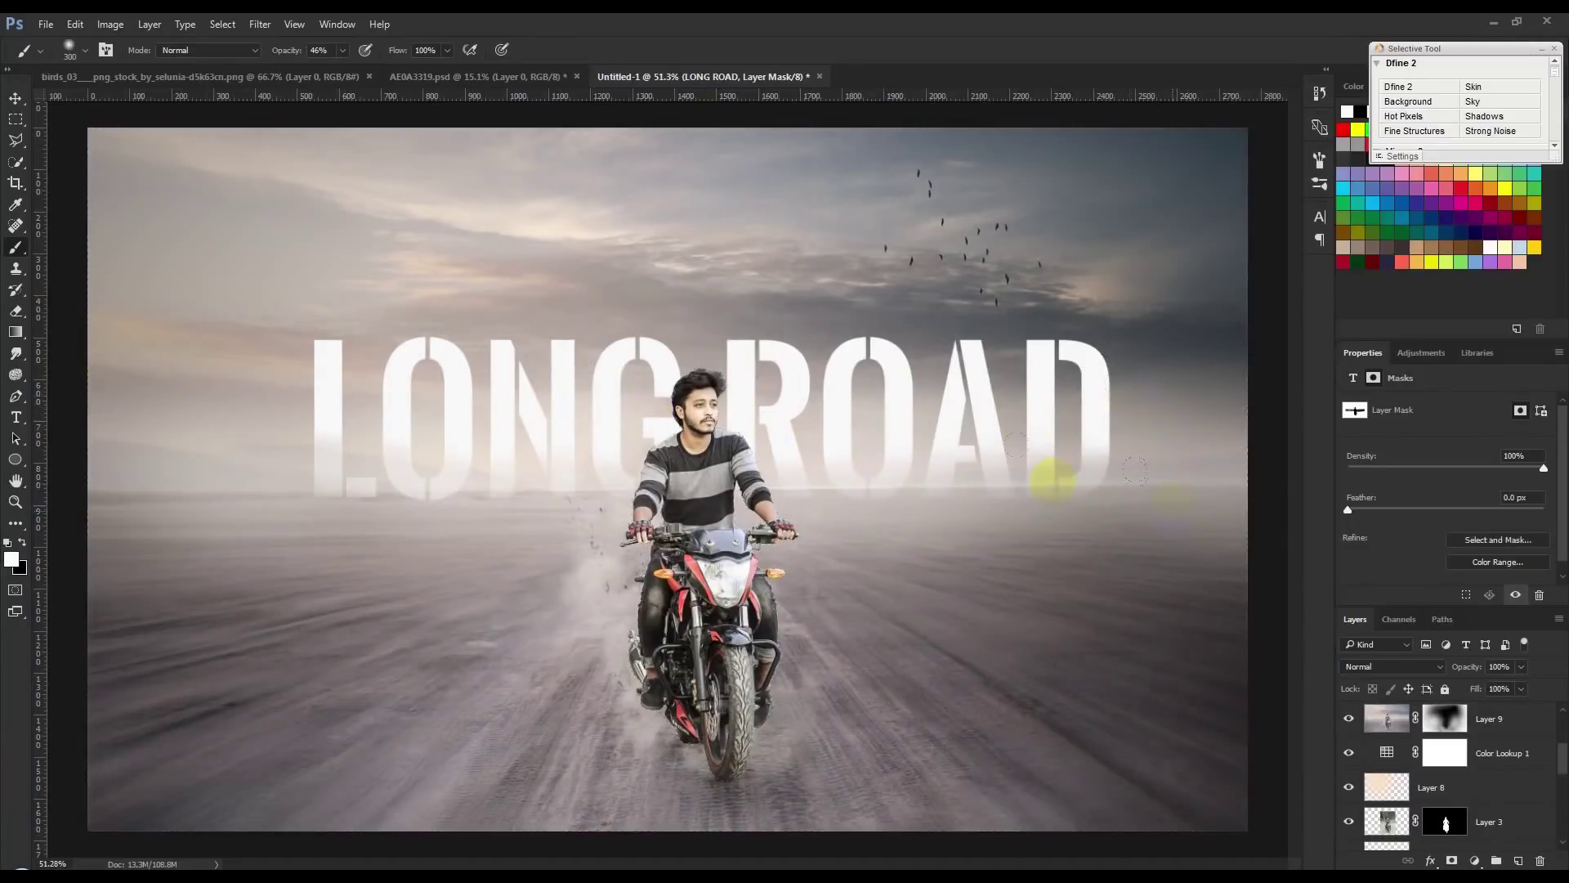
click(15, 98)
scroll(1531, 726, up, 3)
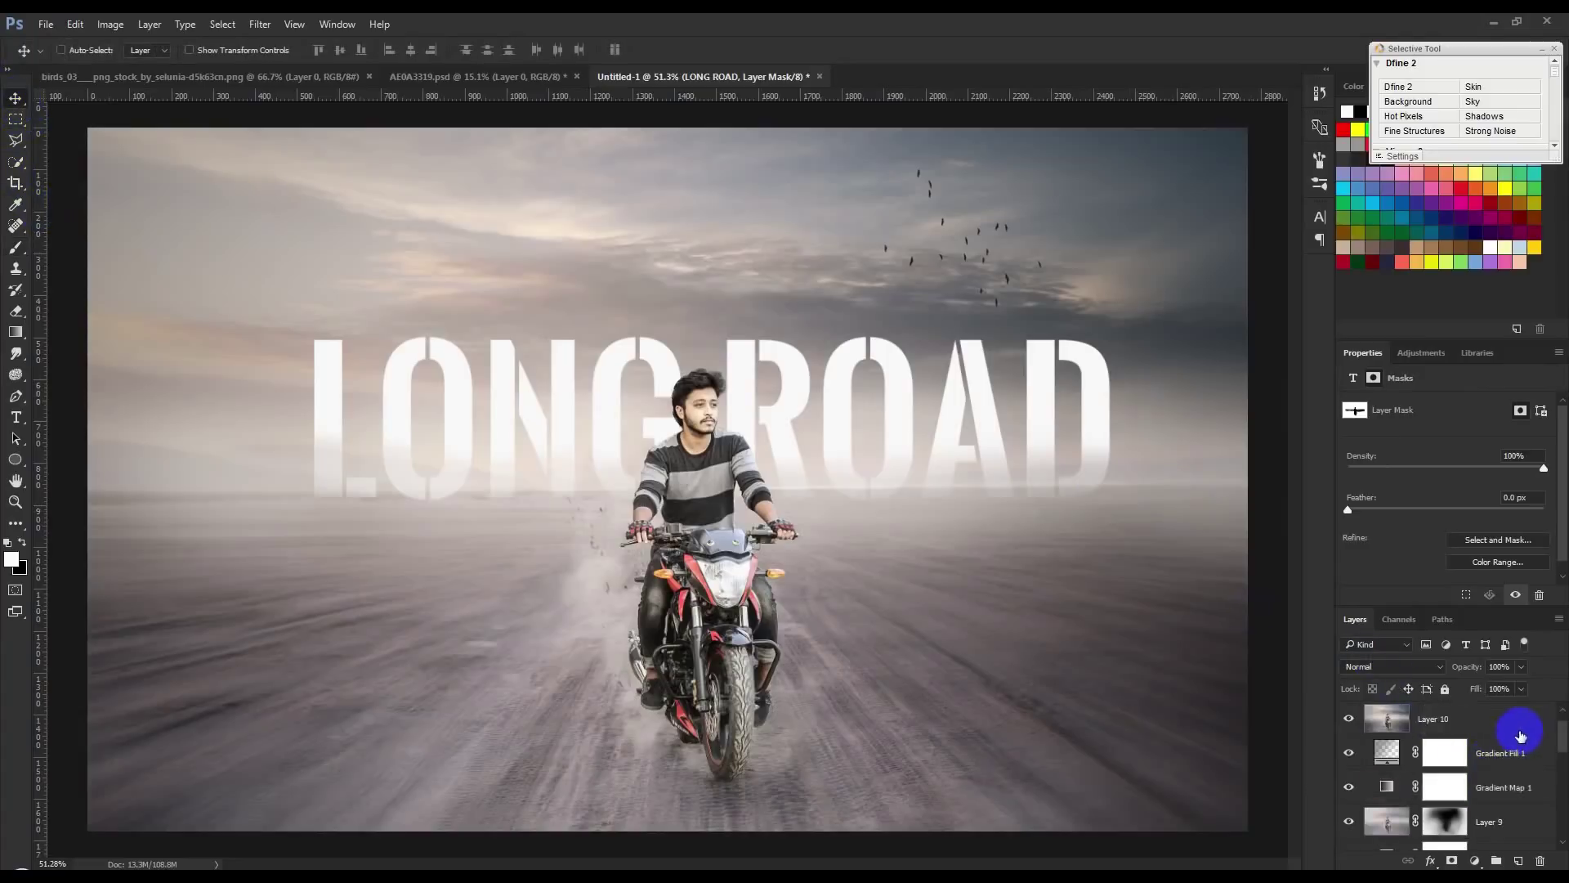
- Add a black-to-white linear Gradient Overlay to the LONG ROAD title and position it
click(1536, 725)
double_click(1539, 728)
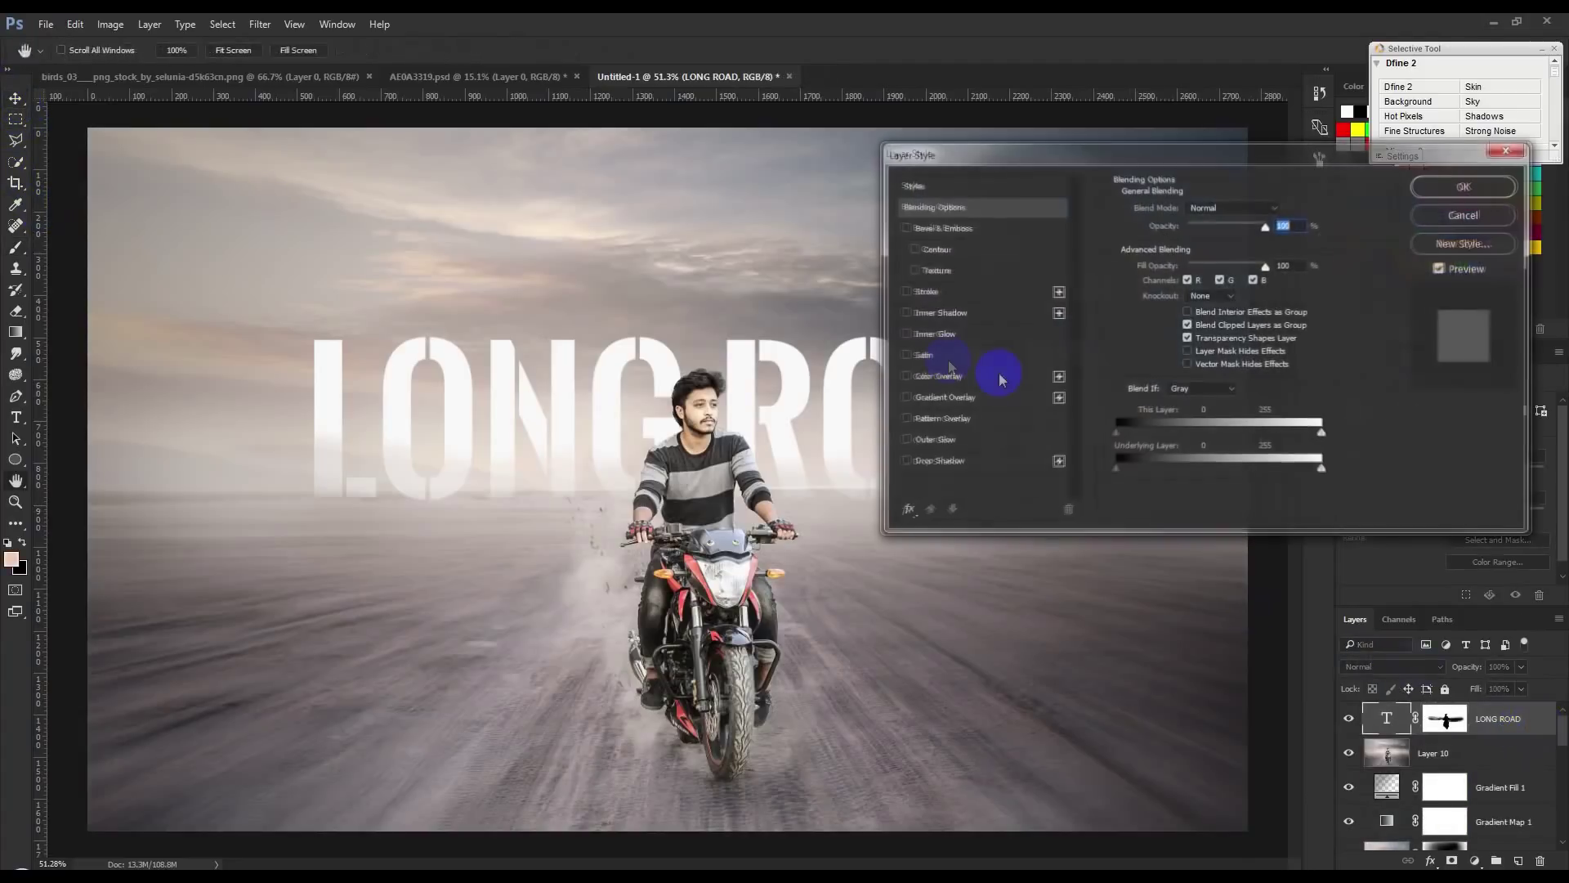
click(948, 398)
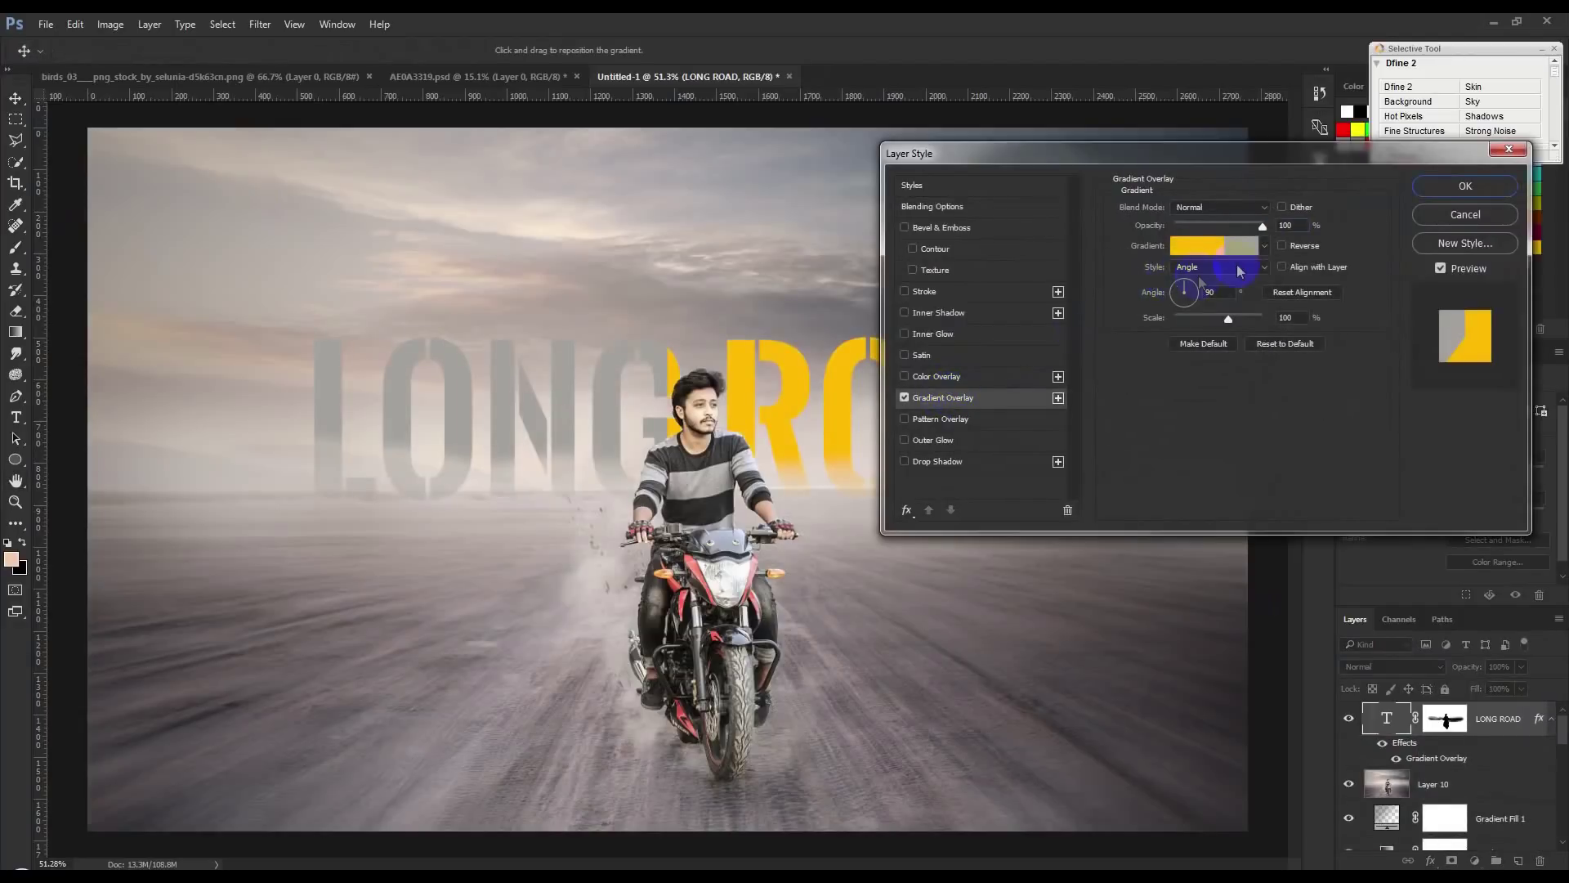
click(1264, 246)
click(1196, 280)
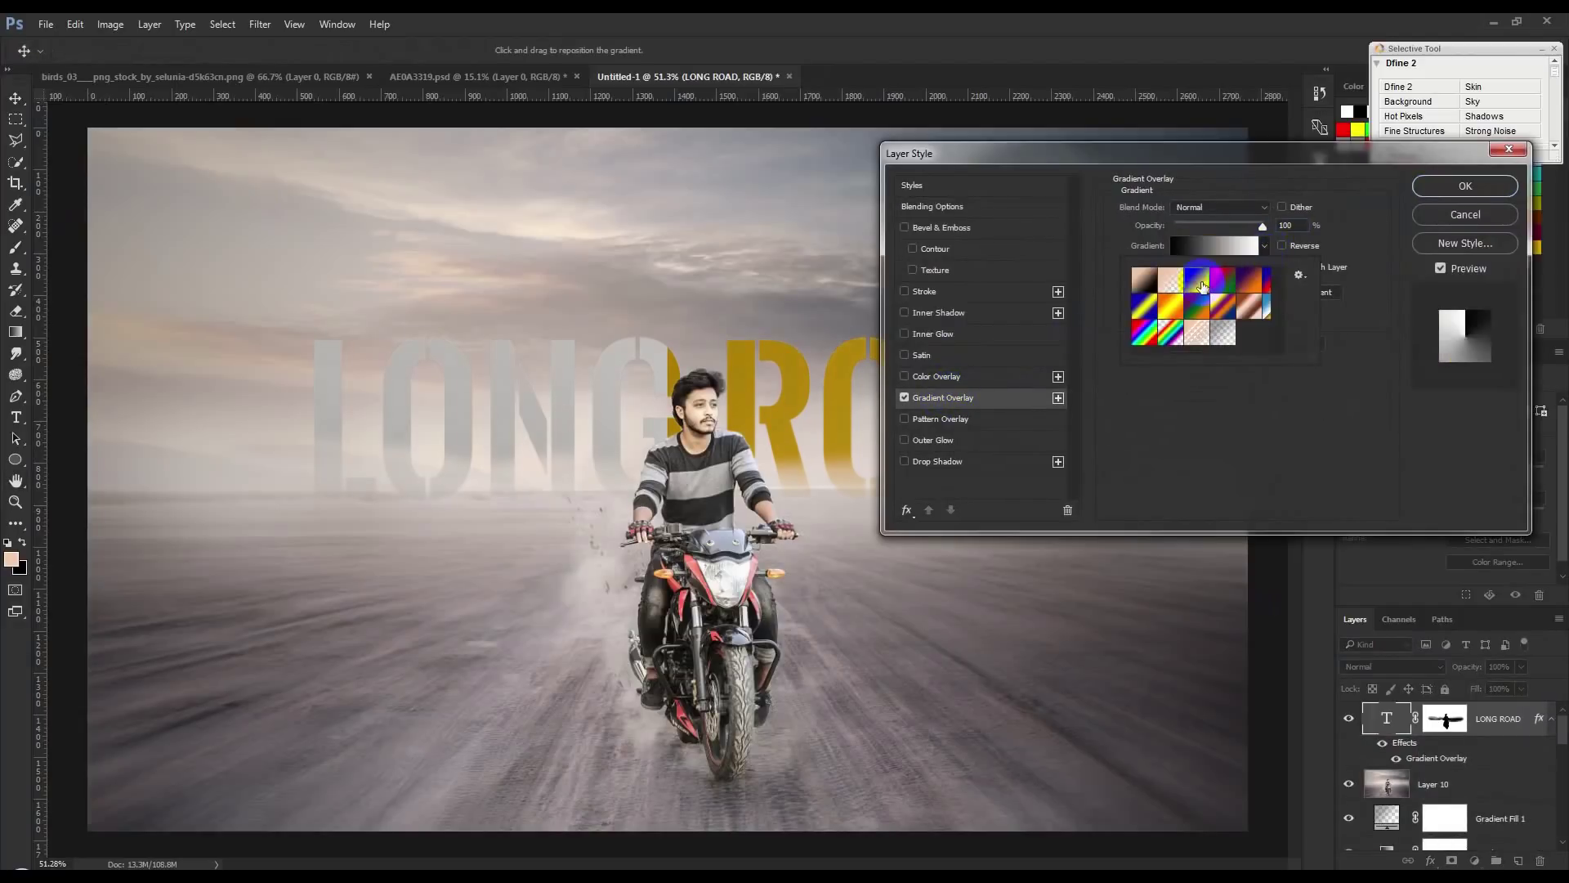
click(1204, 160)
click(1211, 267)
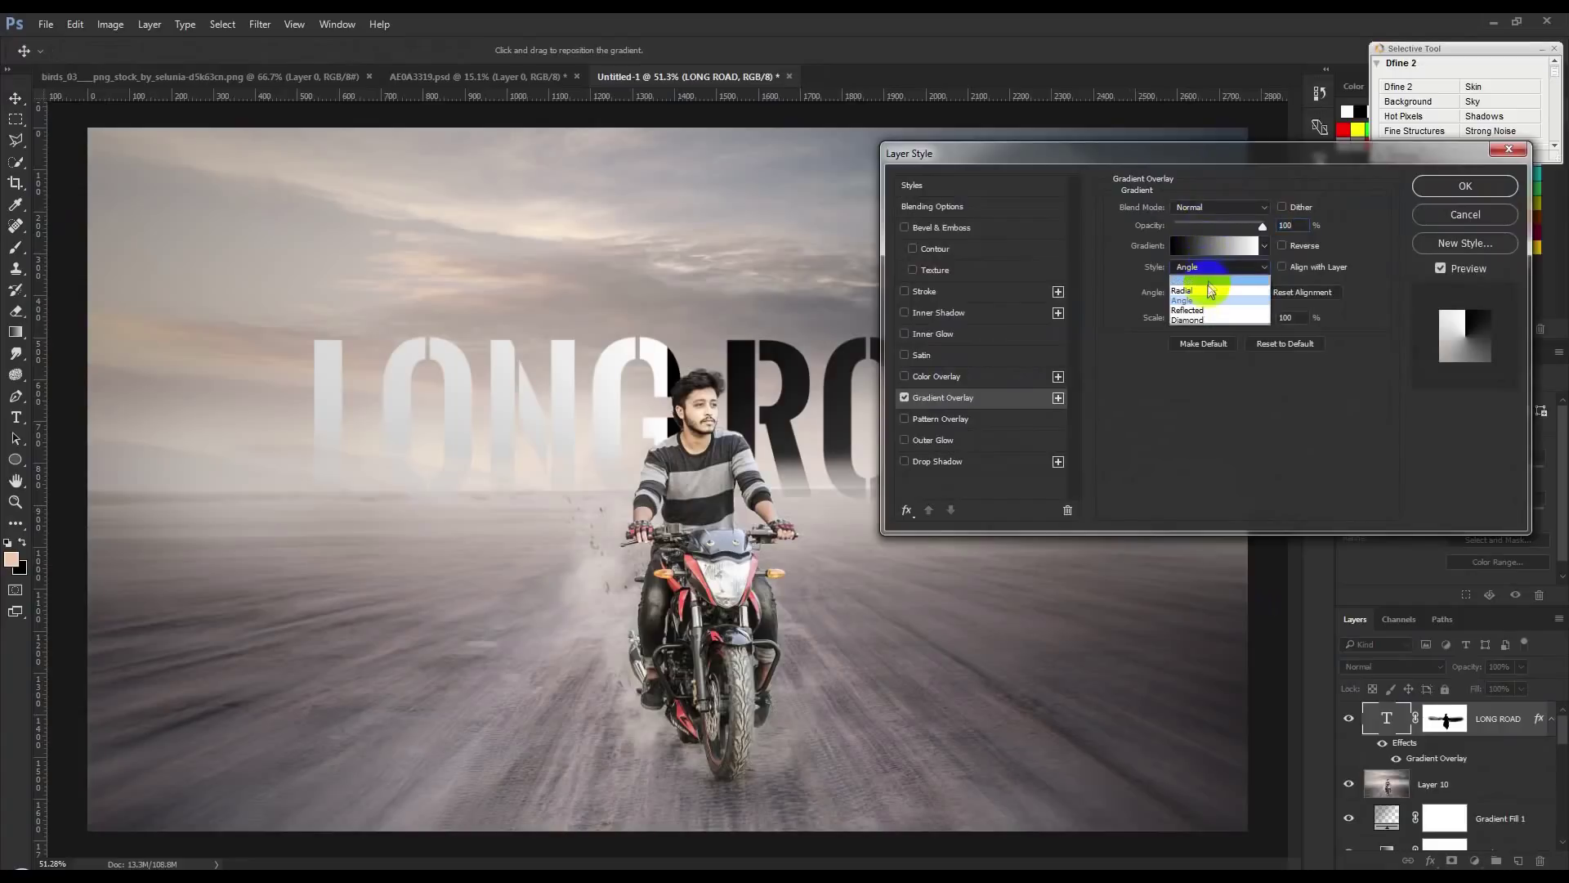
click(1185, 281)
mouse_move(731, 363)
mouse_down()
mouse_move(740, 490)
mouse_move(798, 483)
mouse_up()
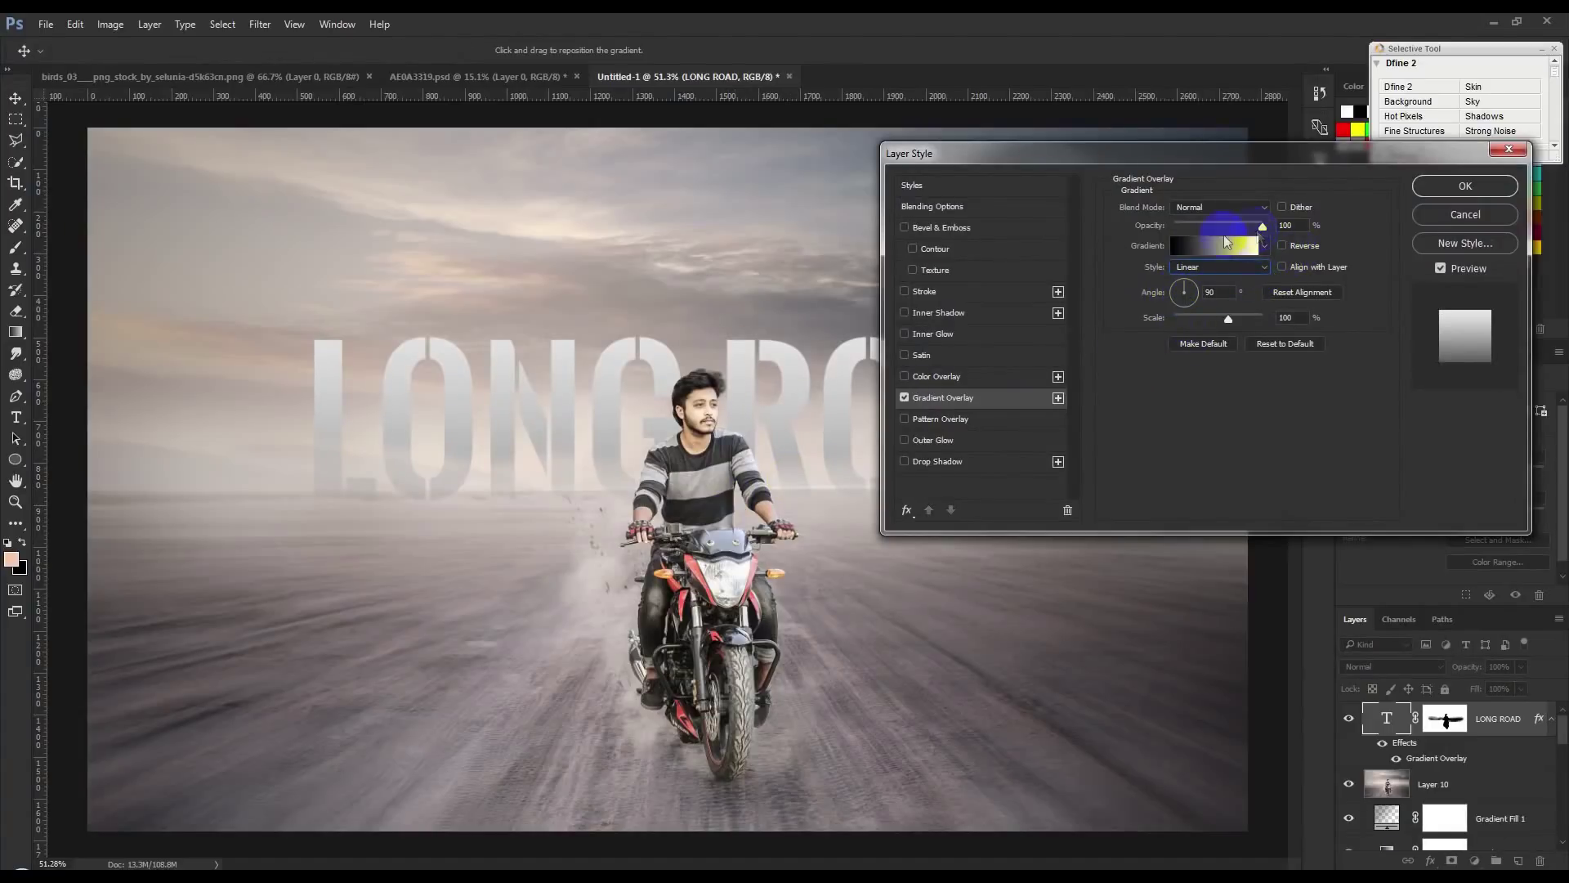
- Recolour the gradient's left stop with a warm cream sampled from the sky and apply the overlay
click(1241, 243)
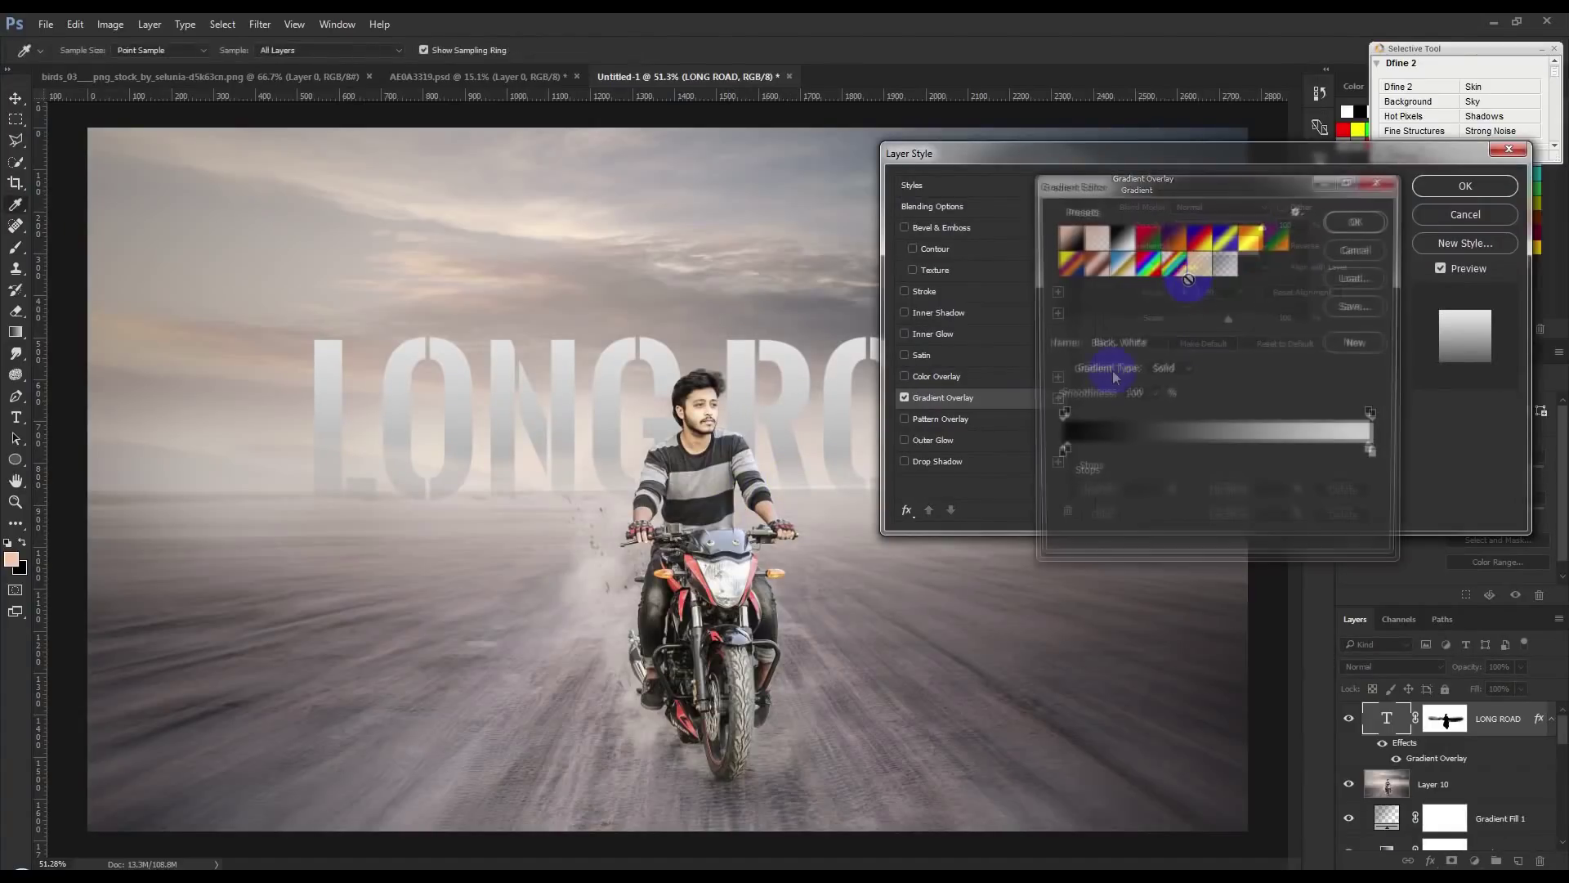
double_click(1061, 456)
mouse_move(752, 430)
mouse_down()
mouse_move(867, 437)
mouse_move(864, 478)
mouse_up()
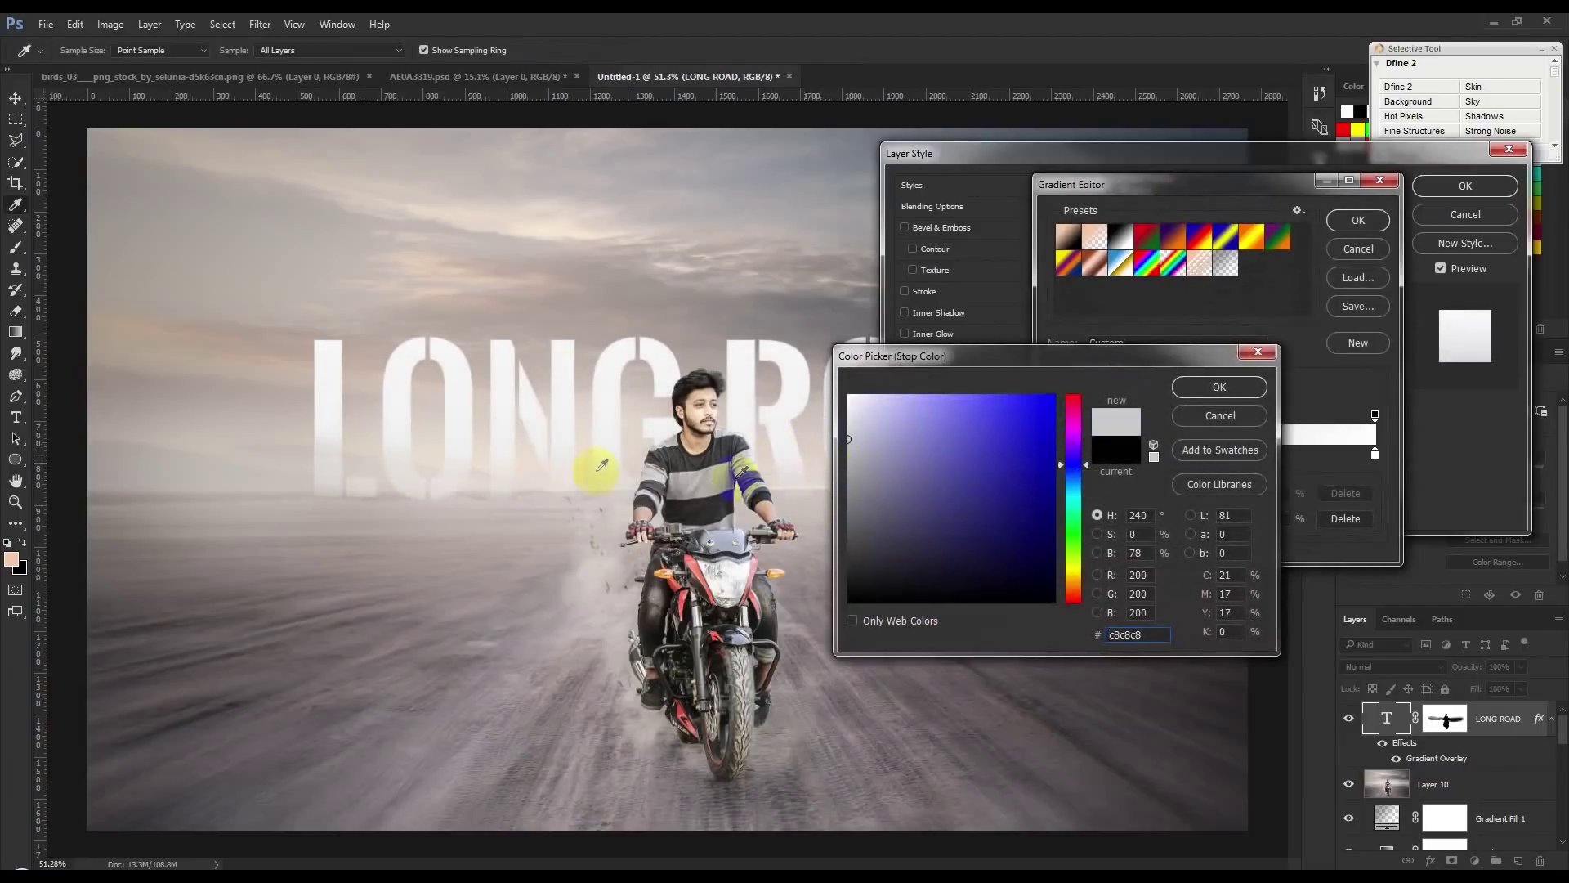
click(538, 218)
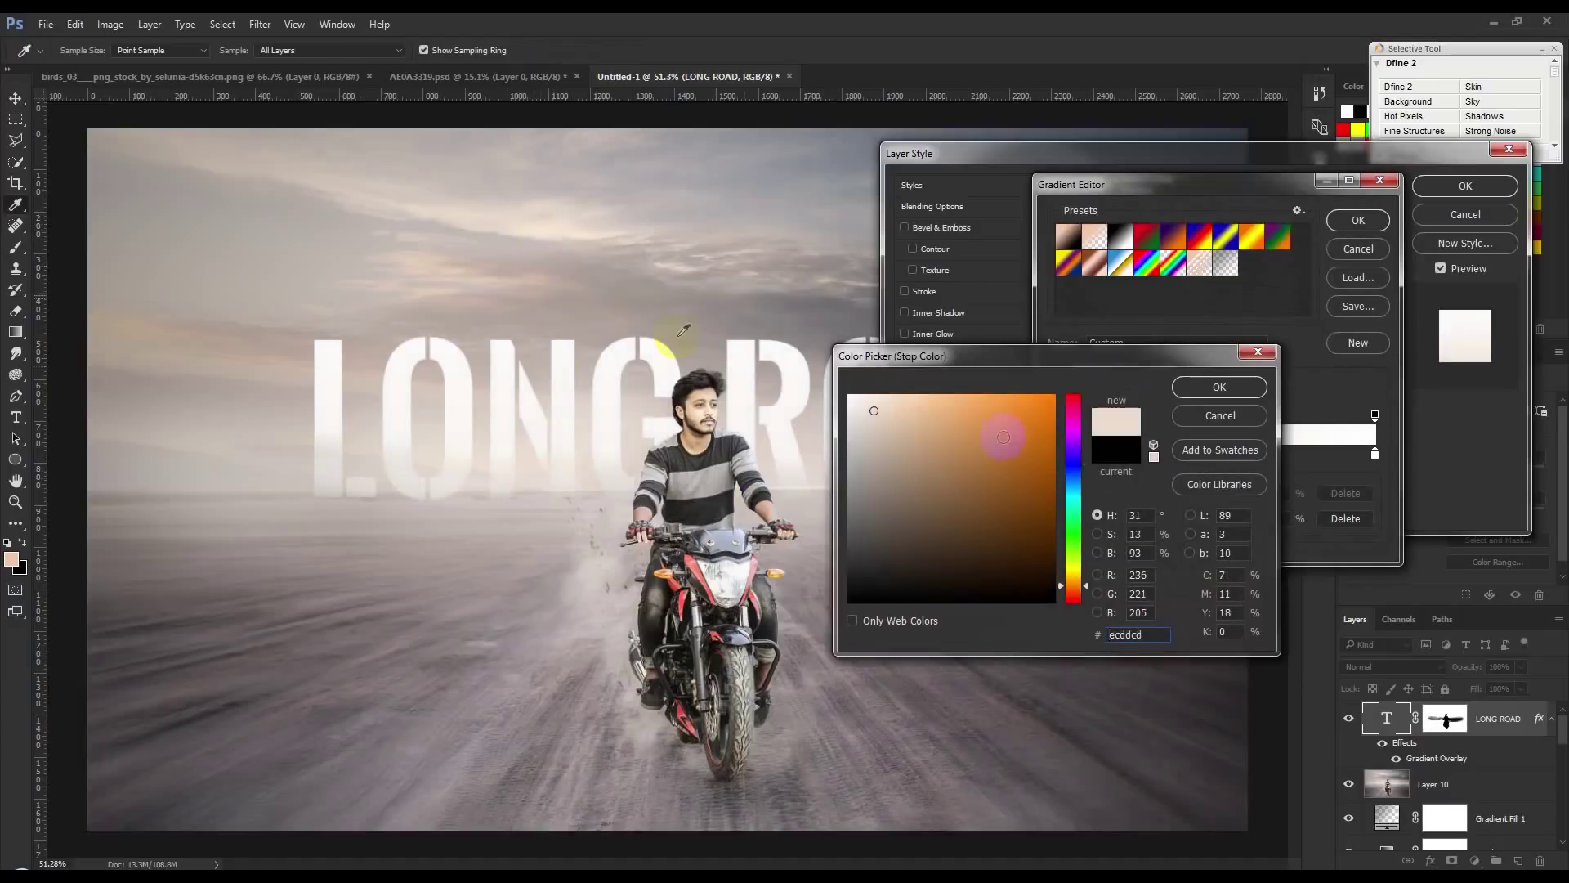
click(1219, 386)
click(1358, 220)
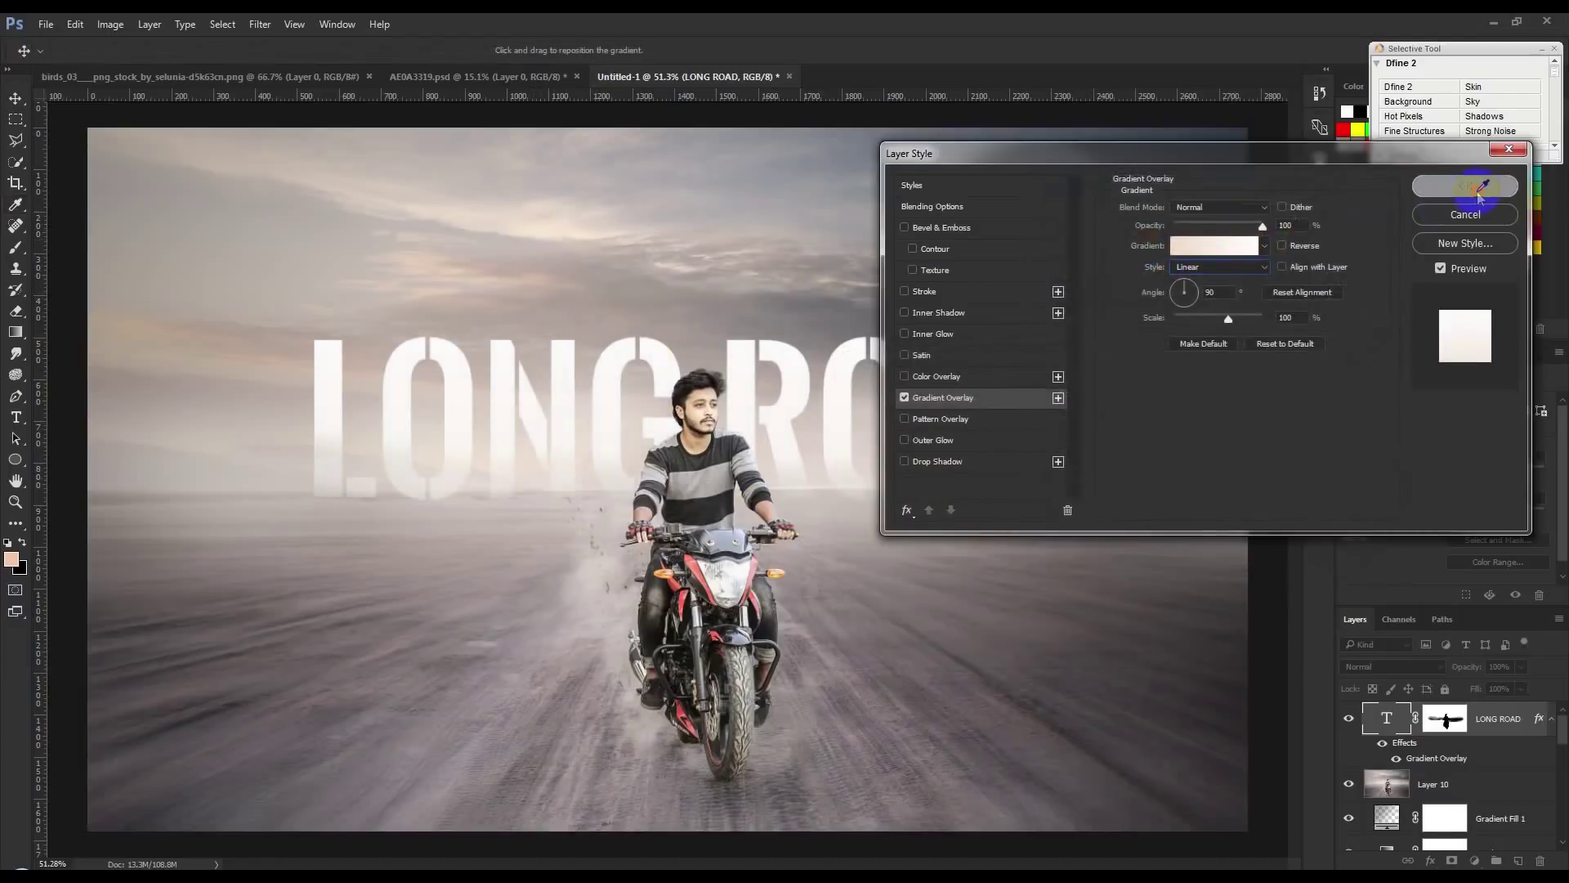
click(1466, 186)
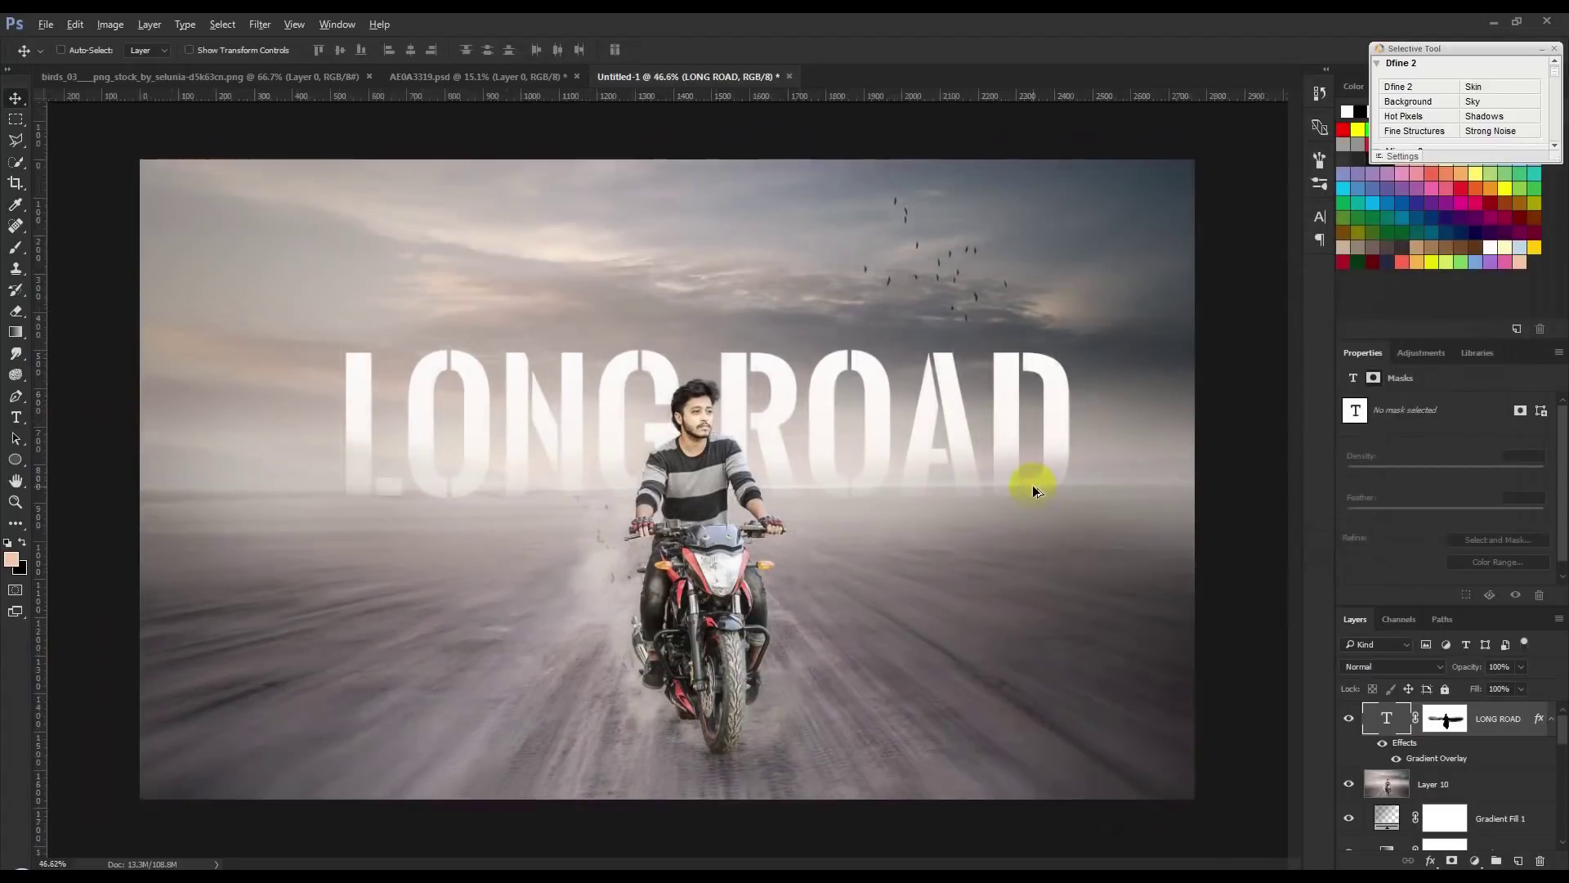
scroll(1033, 483, down, 2)
- Crop the canvas inward from the bottom-left and top-left corners, keeping the image centred
click(16, 182)
drag(192, 767, 231, 772)
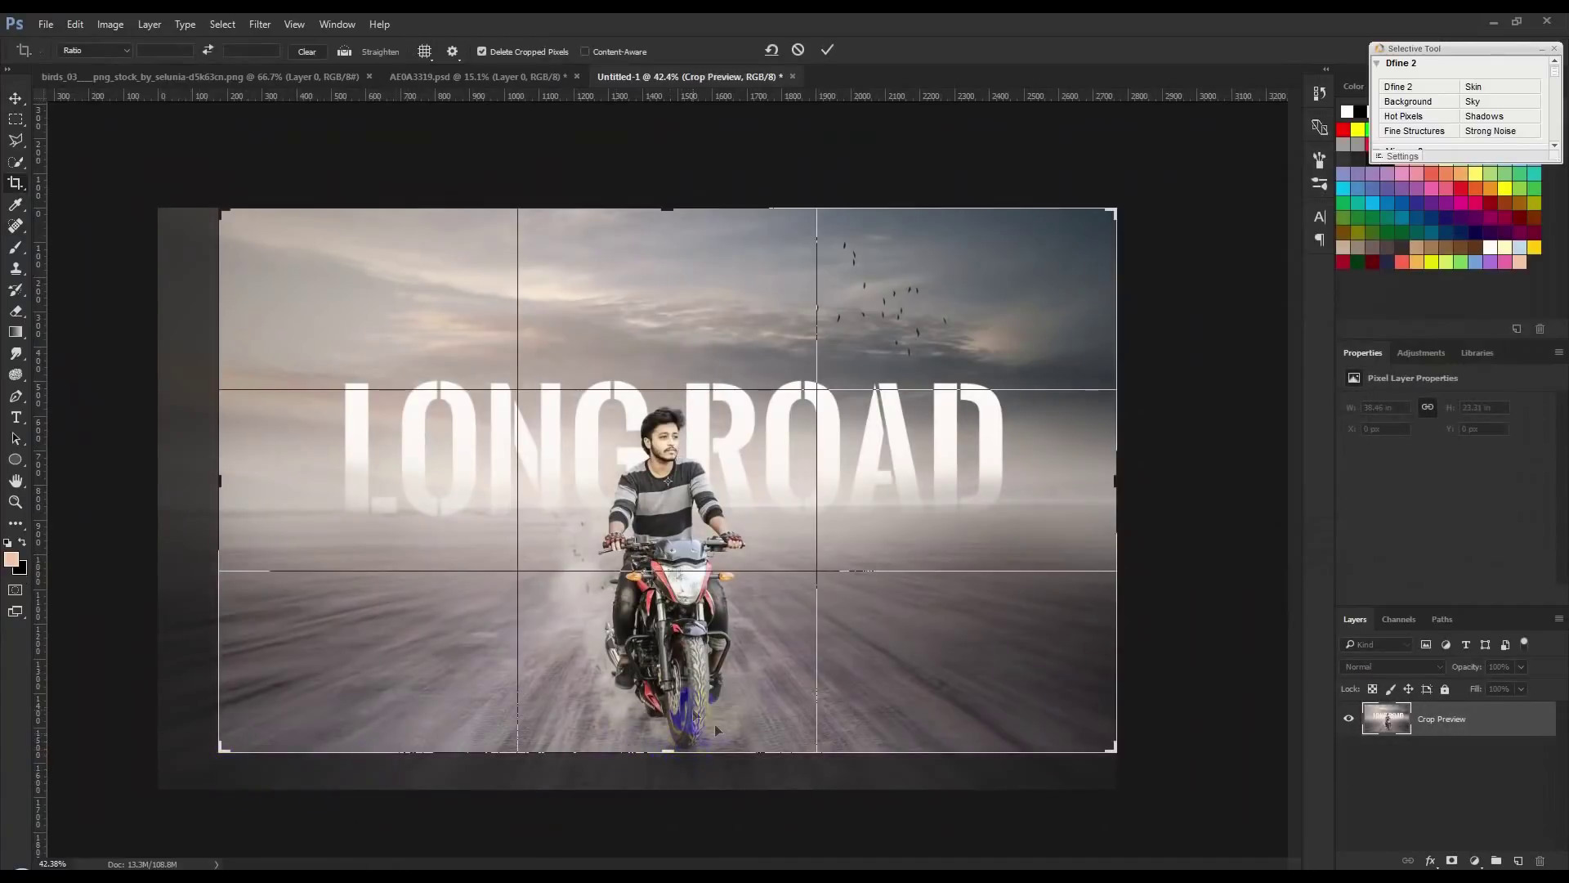
drag(756, 711, 760, 693)
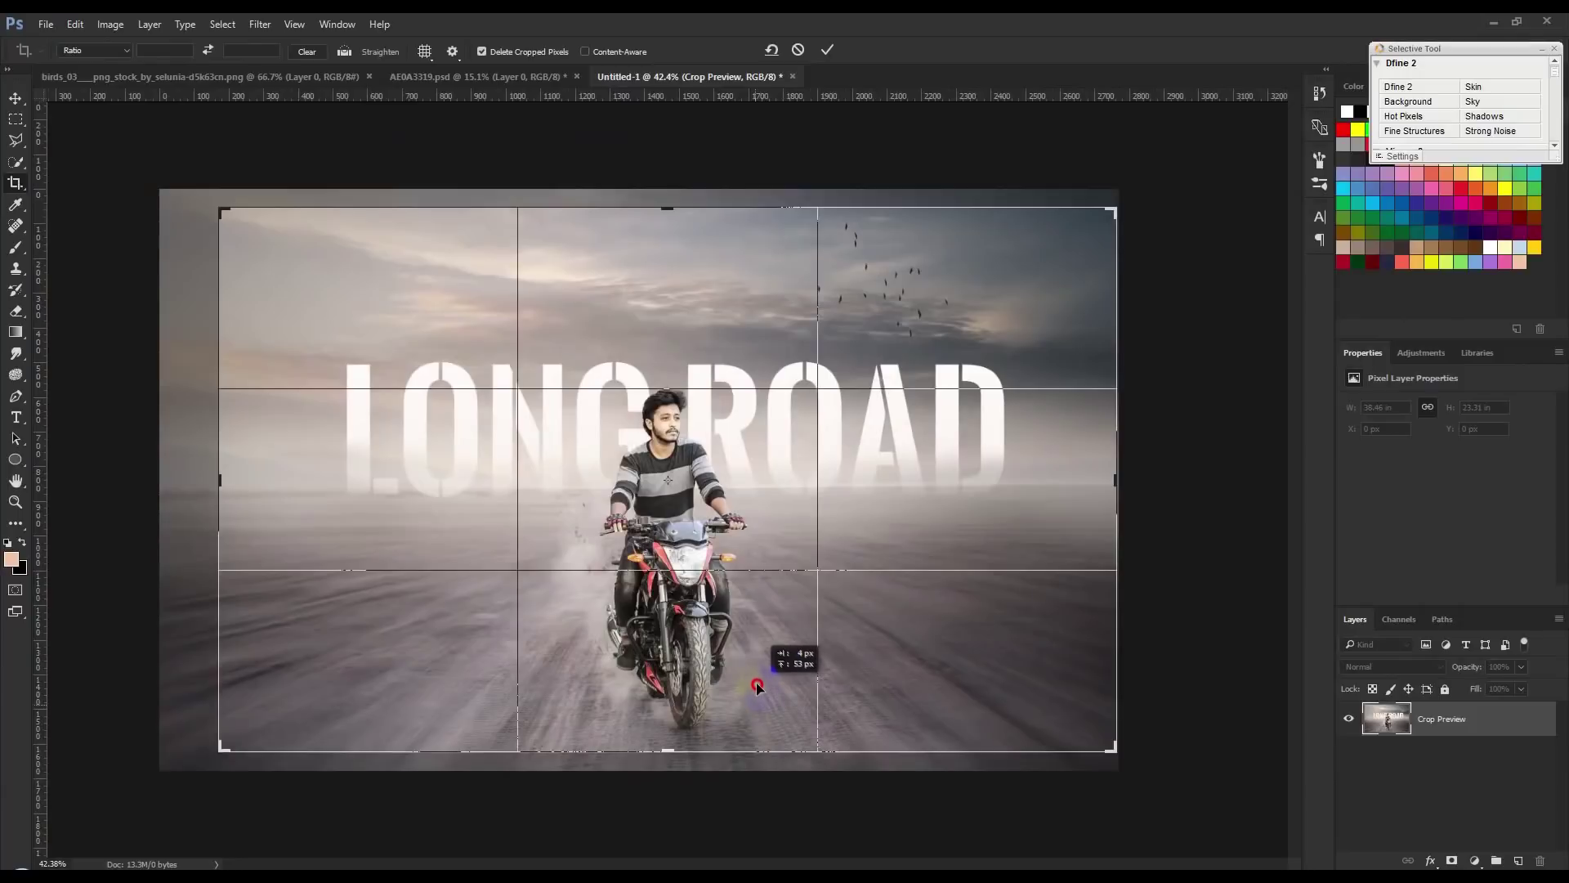
drag(759, 693, 758, 688)
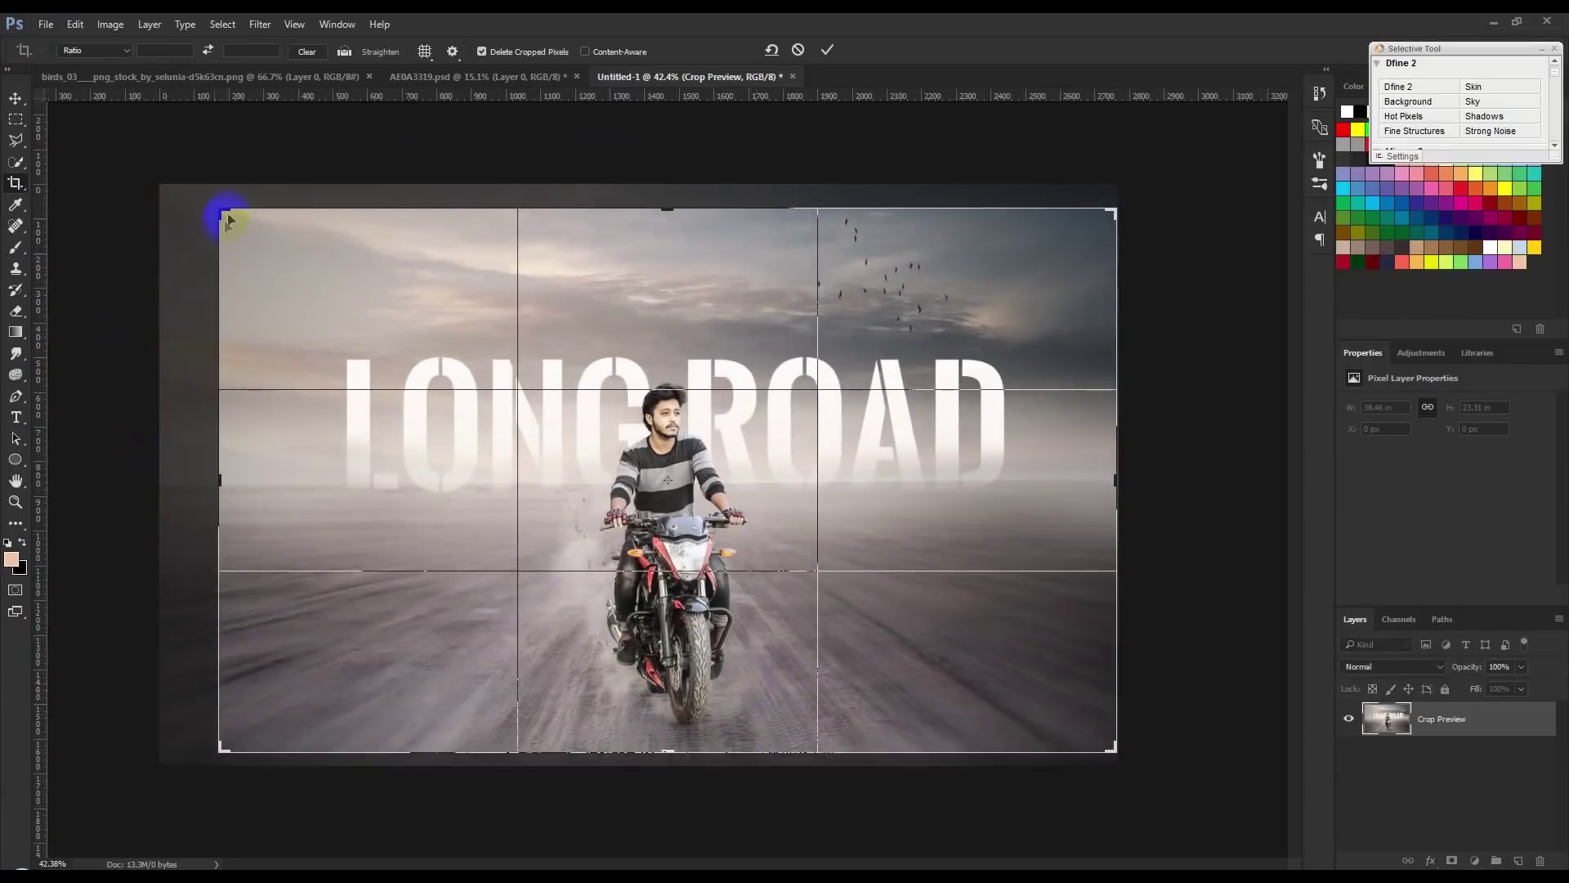
drag(222, 212, 239, 219)
drag(620, 396, 607, 405)
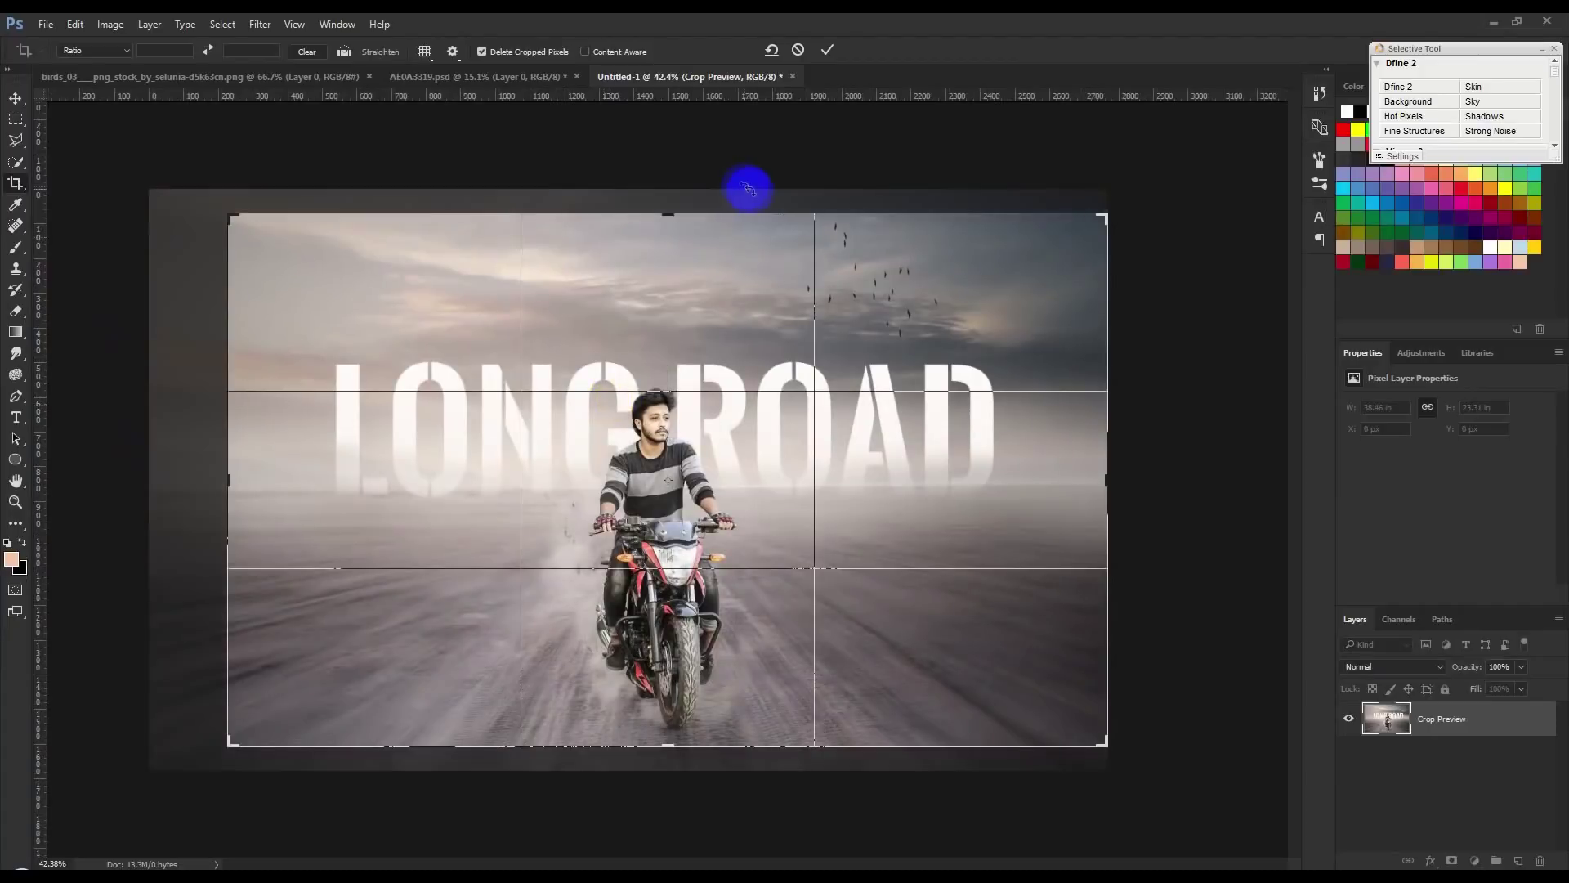
click(827, 50)
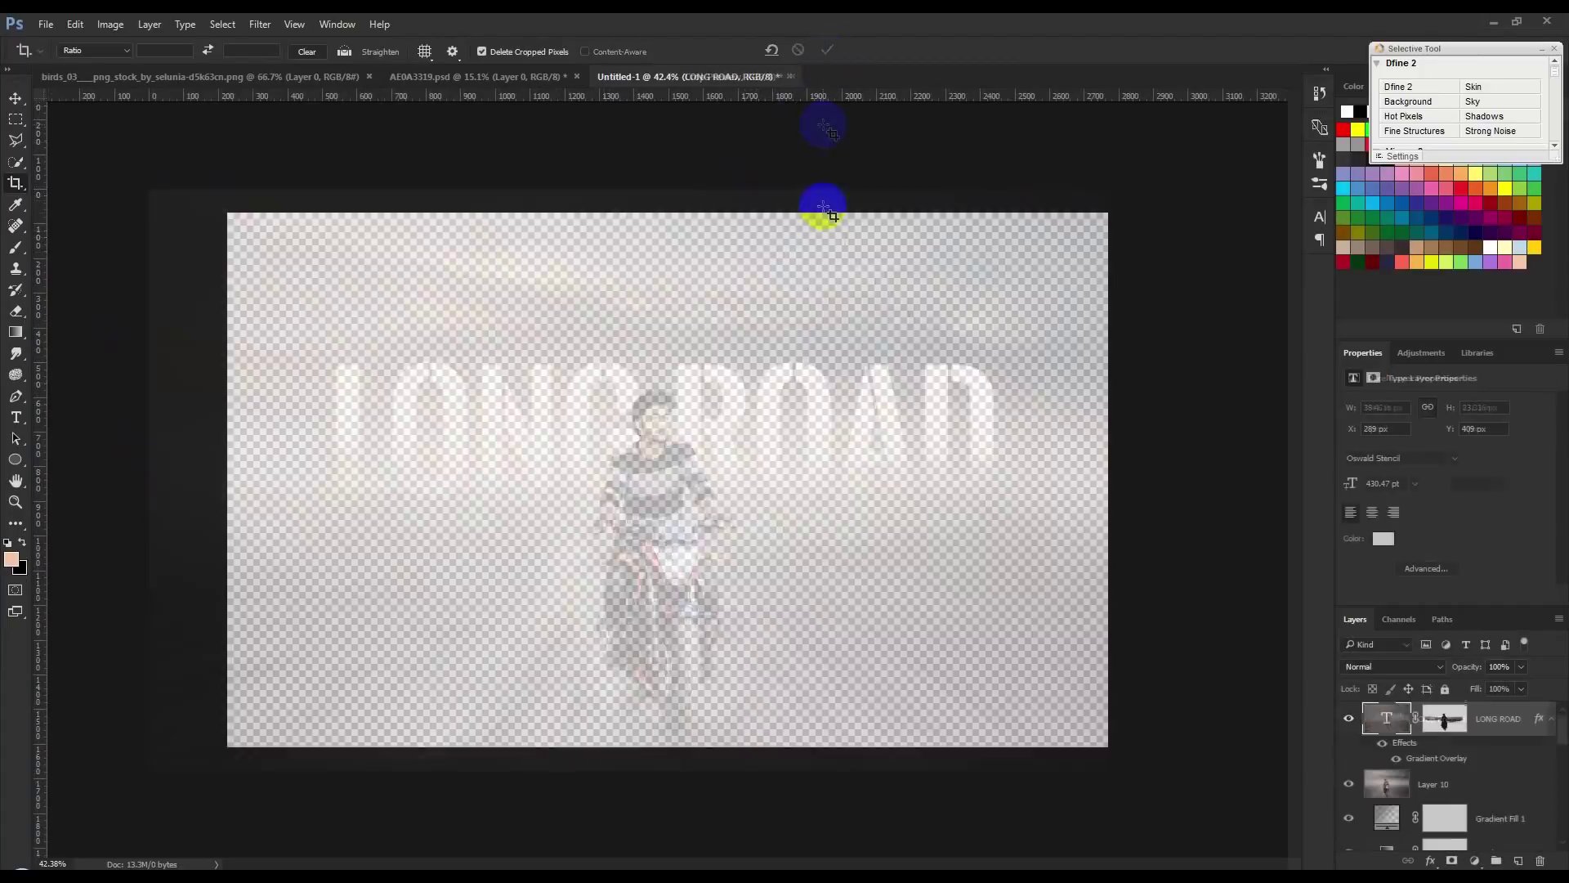
- Recrop the canvas tighter along the bottom, top and left edges
click(16, 97)
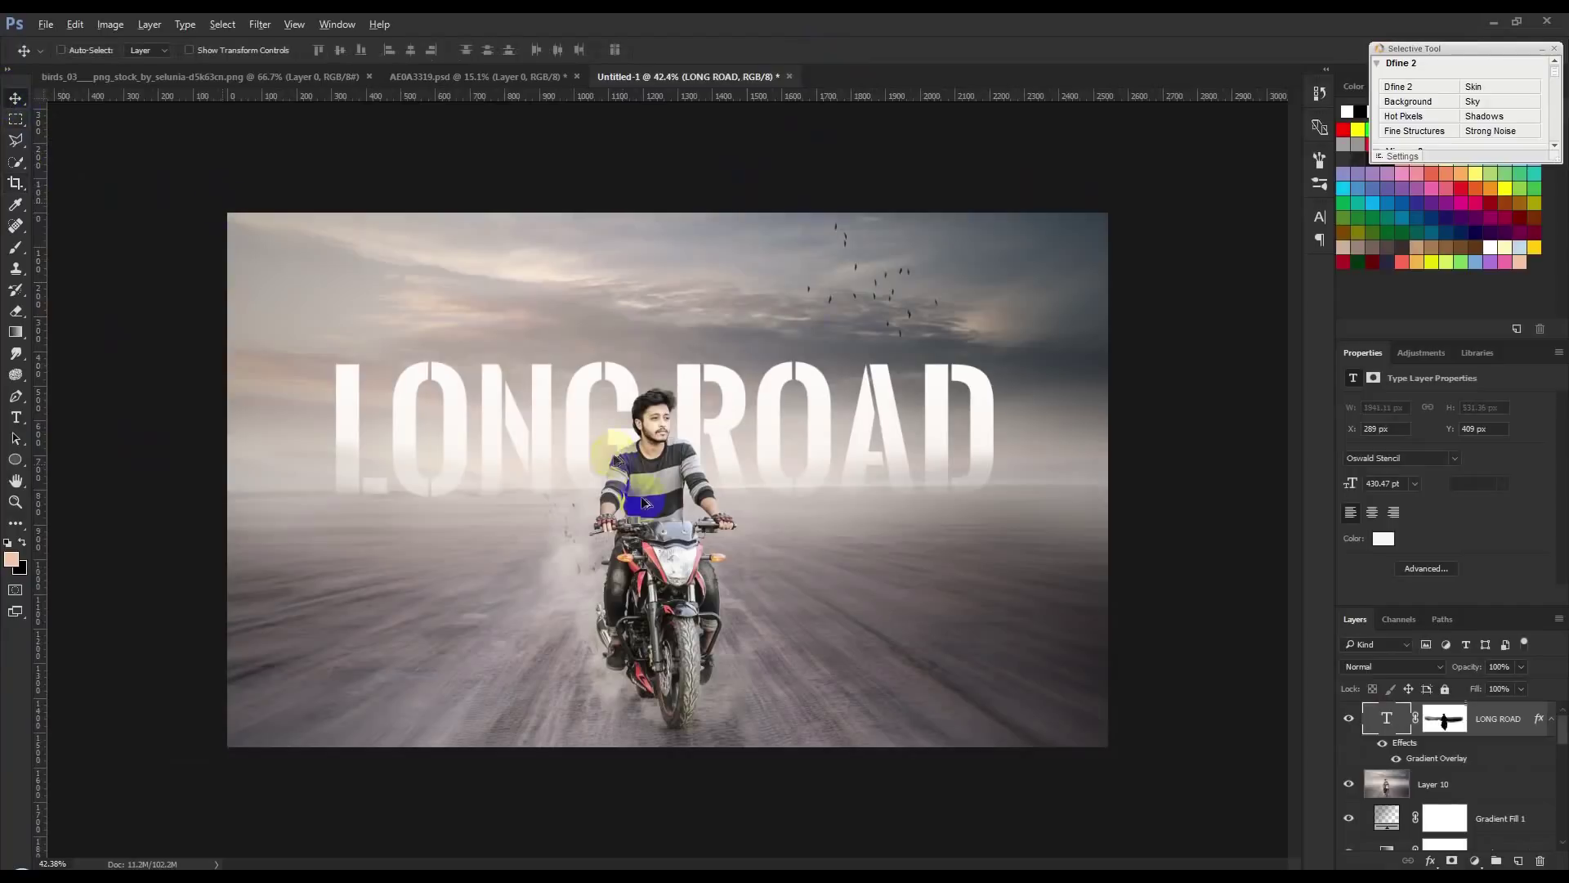
scroll(645, 504, up, 1)
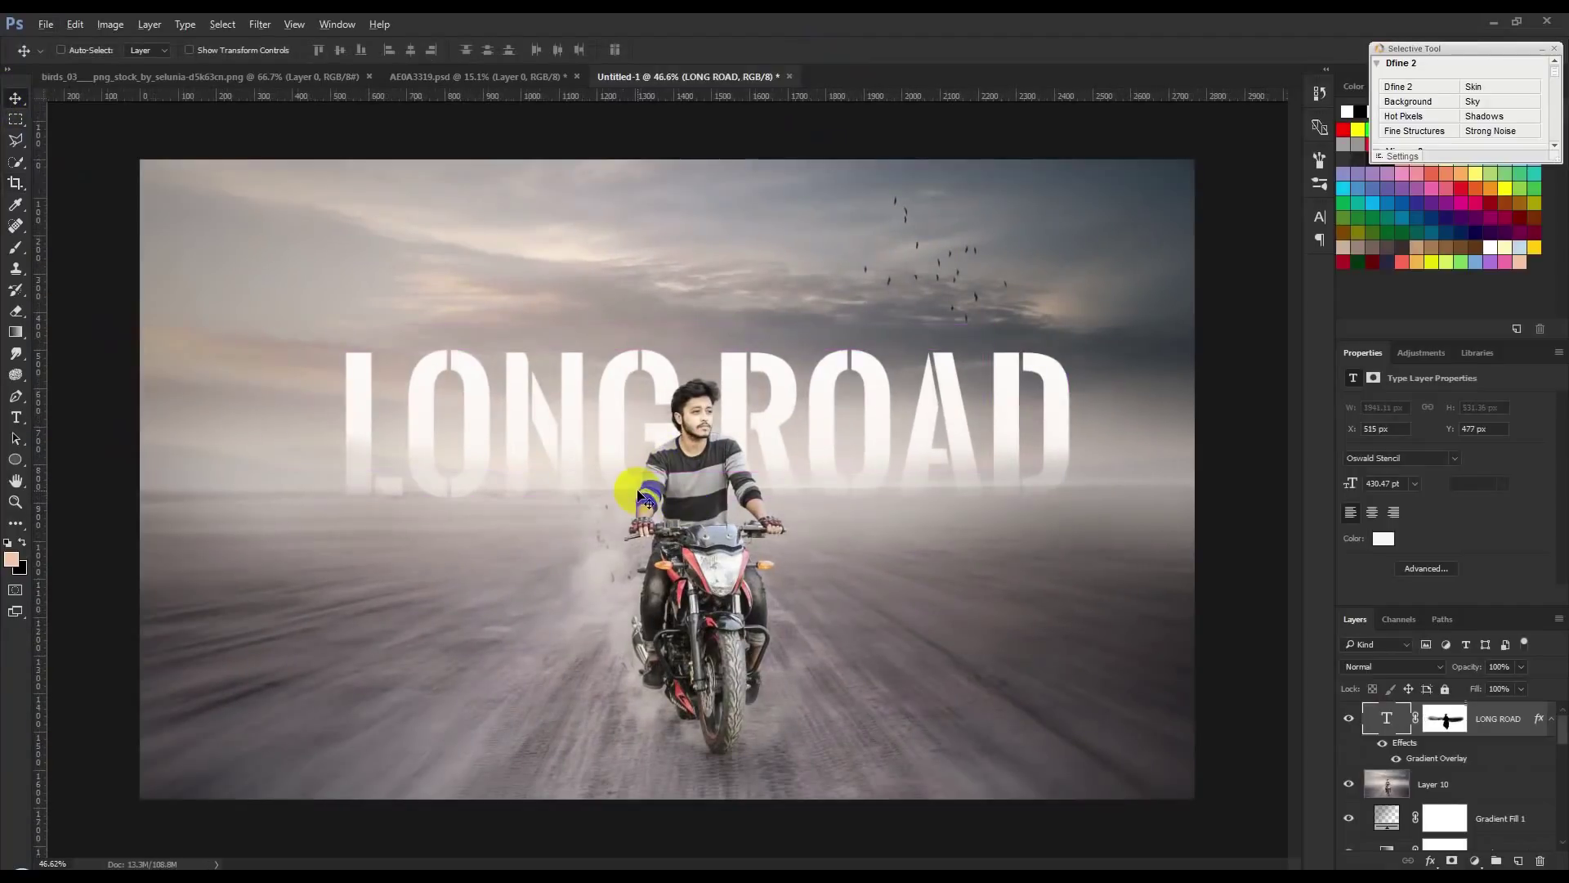
click(640, 496)
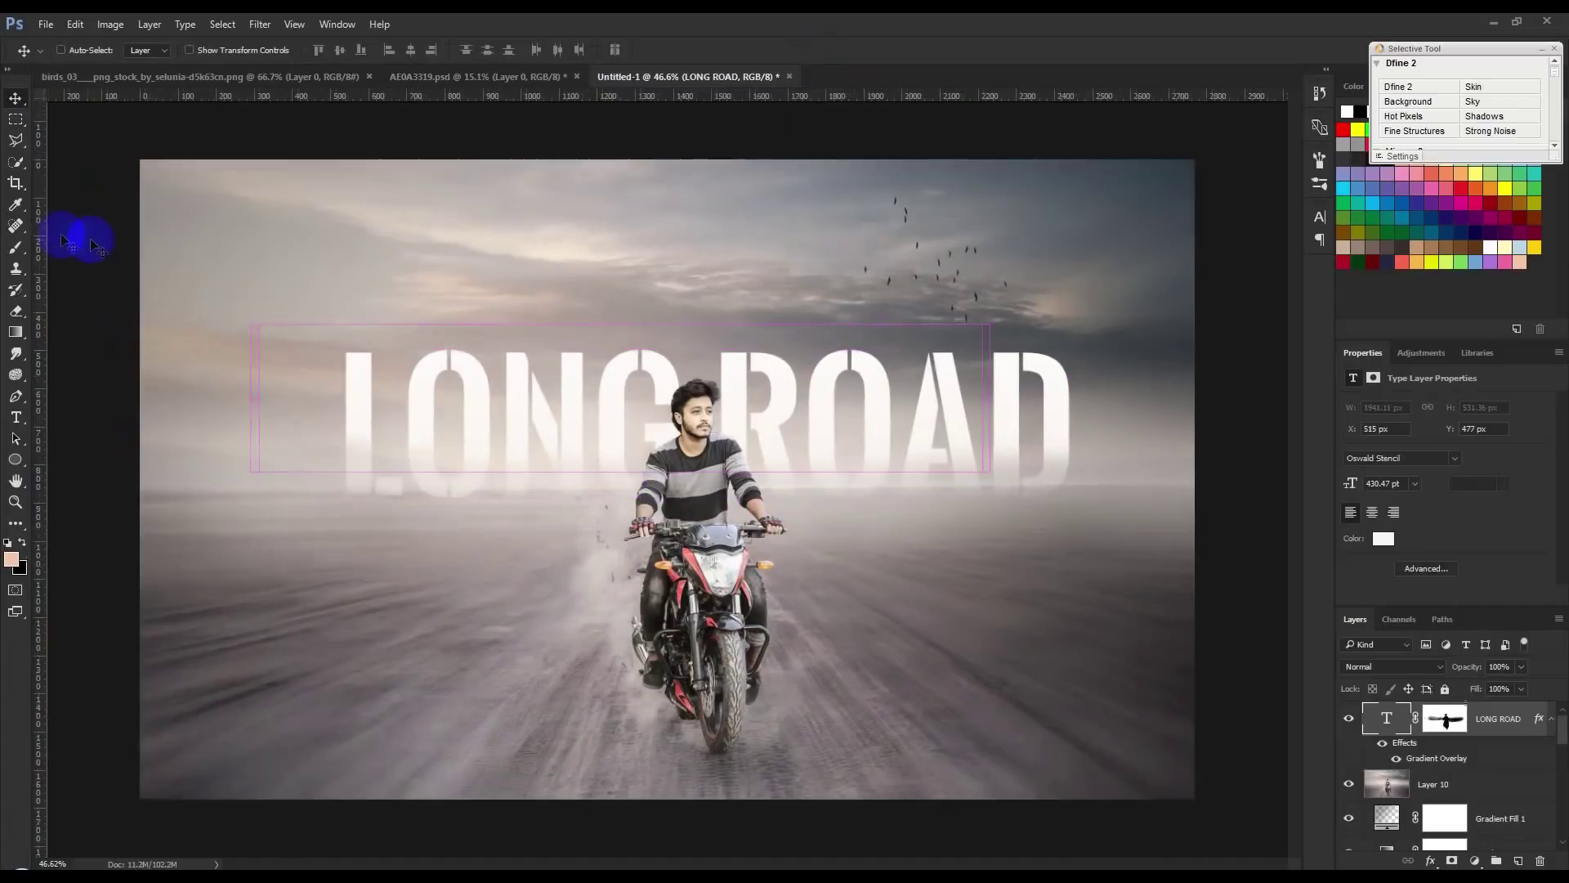
click(15, 183)
drag(135, 803, 150, 794)
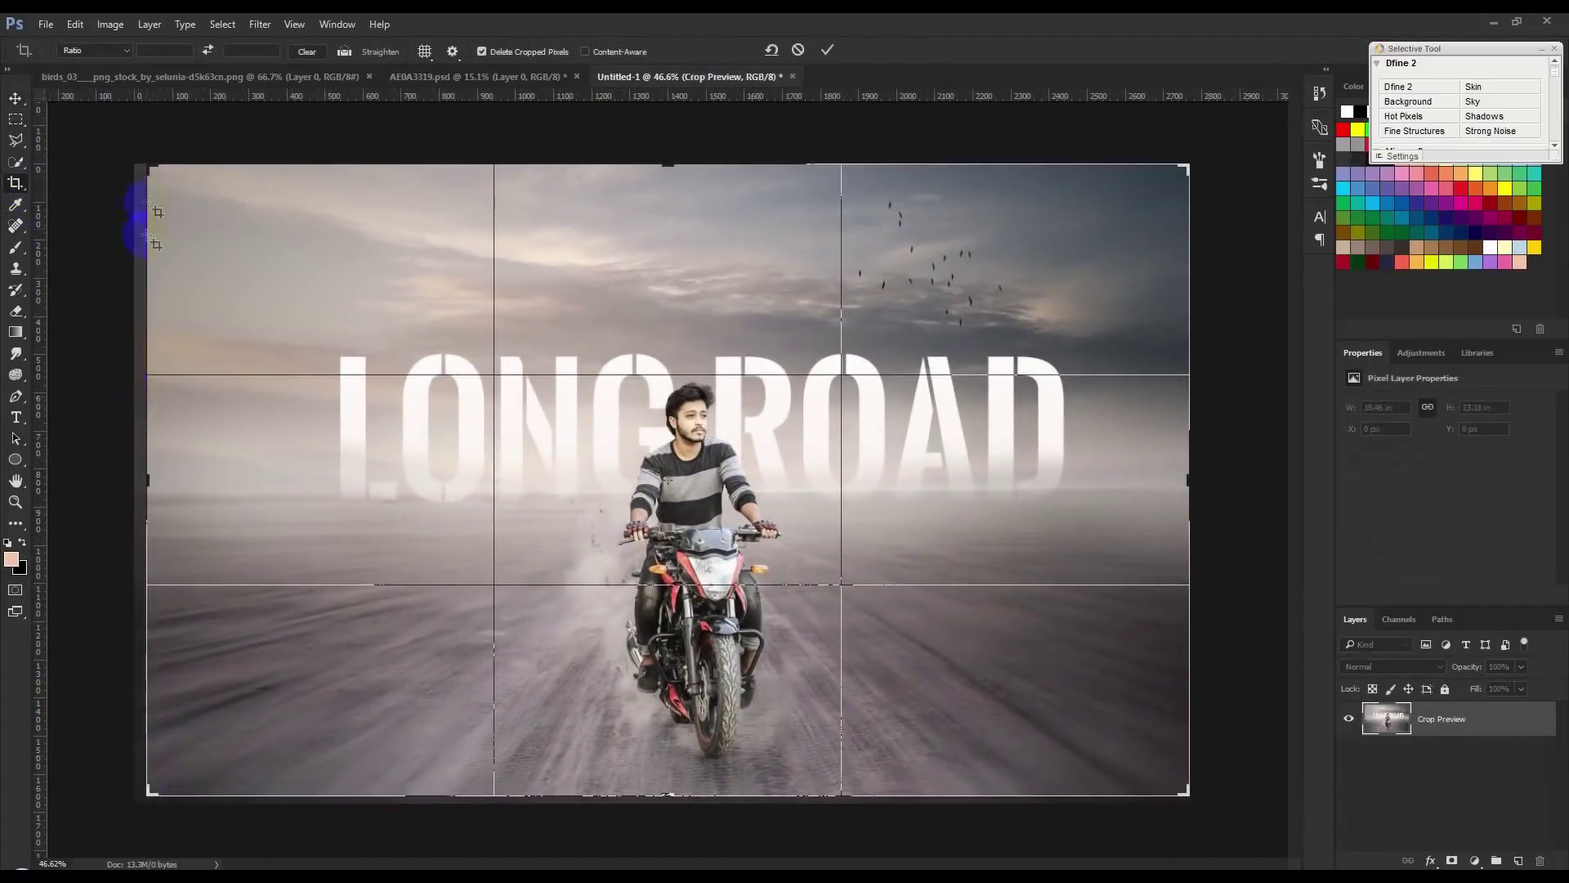
drag(143, 159, 170, 177)
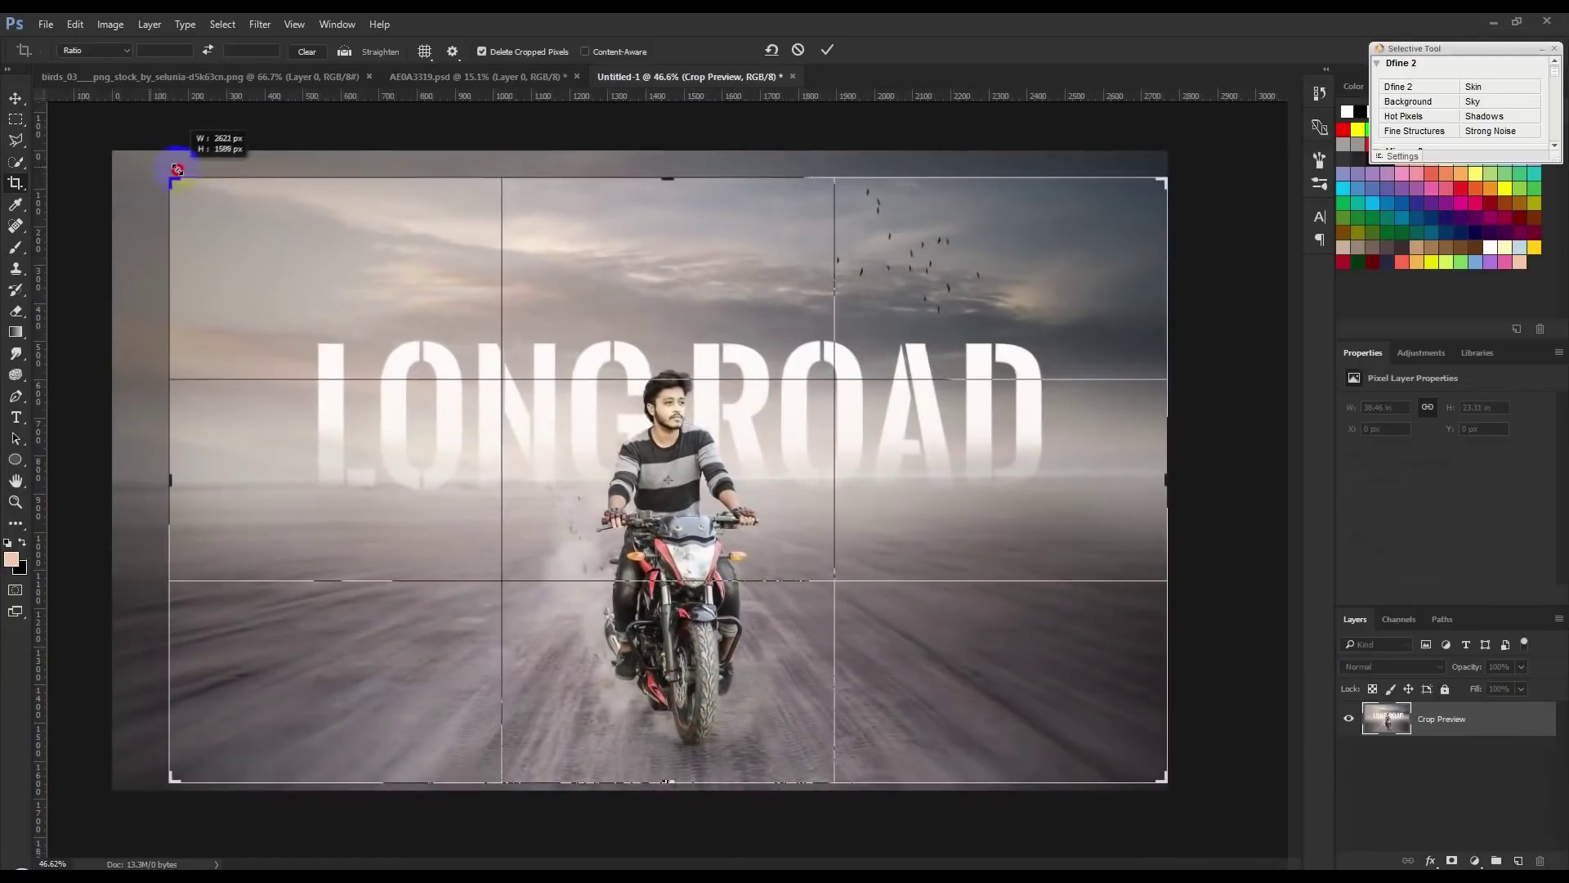
click(827, 50)
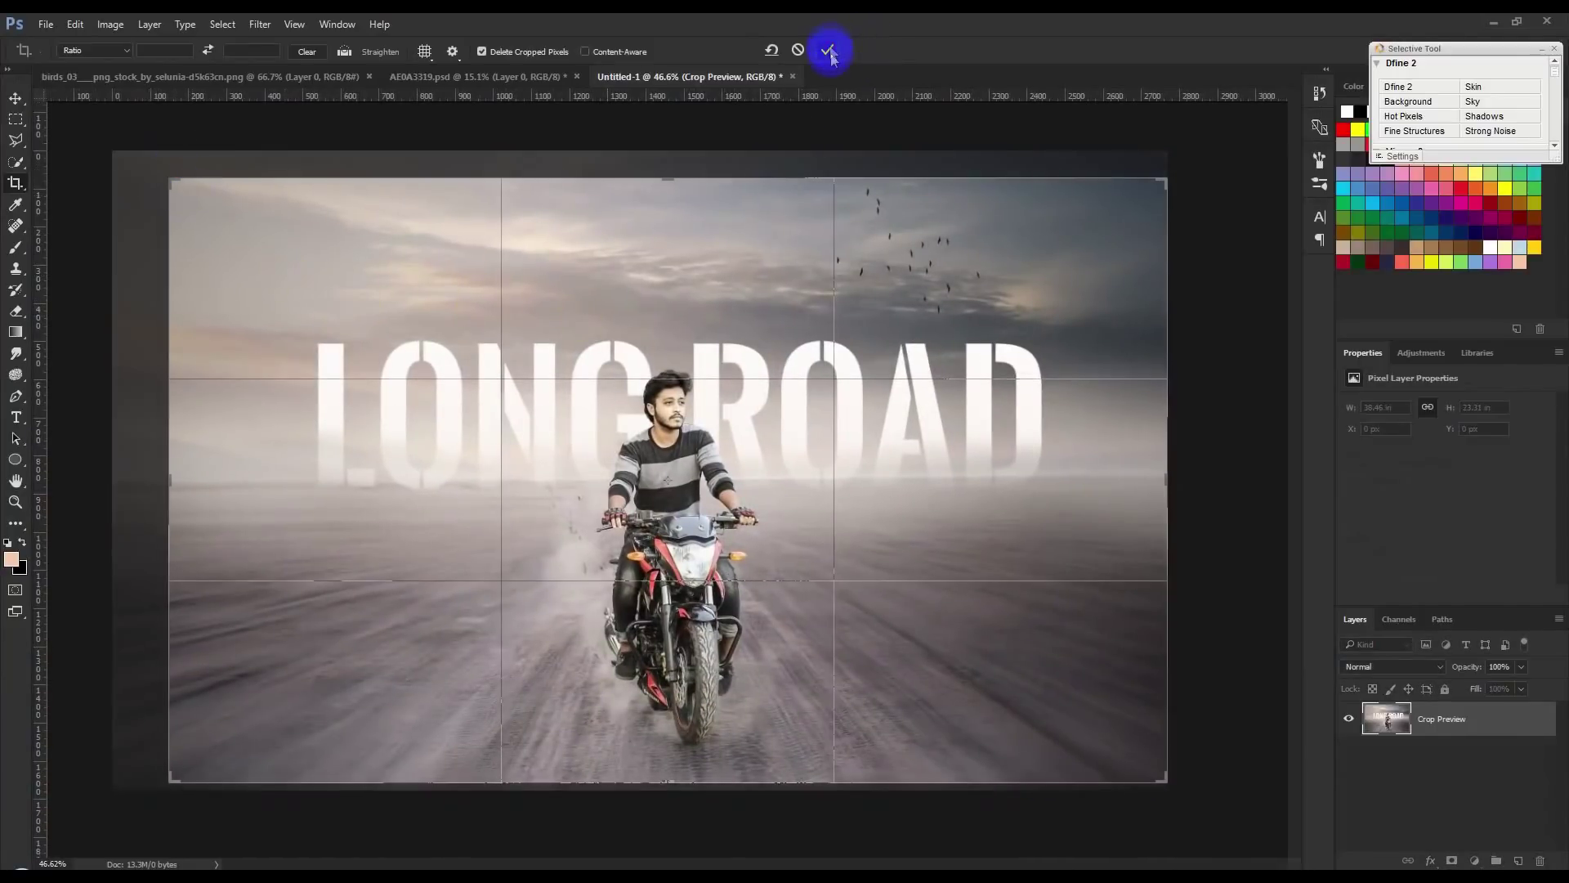
click(15, 98)
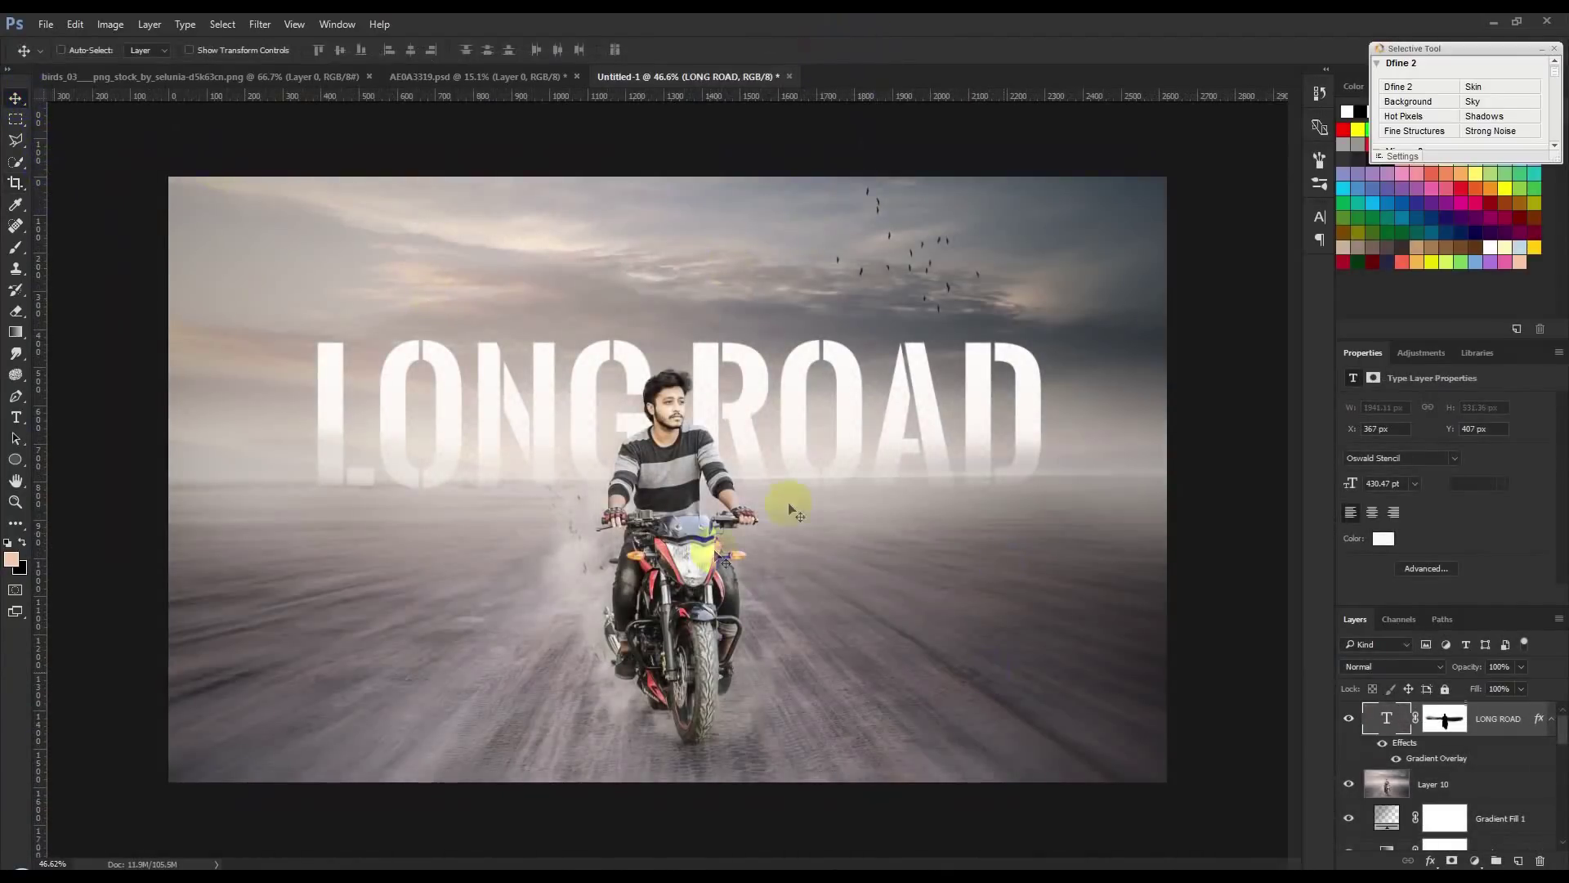
- Fill new Layer 11 with a merged copy via Image > Apply Image and launch Color Efex Pro 4
click(1517, 861)
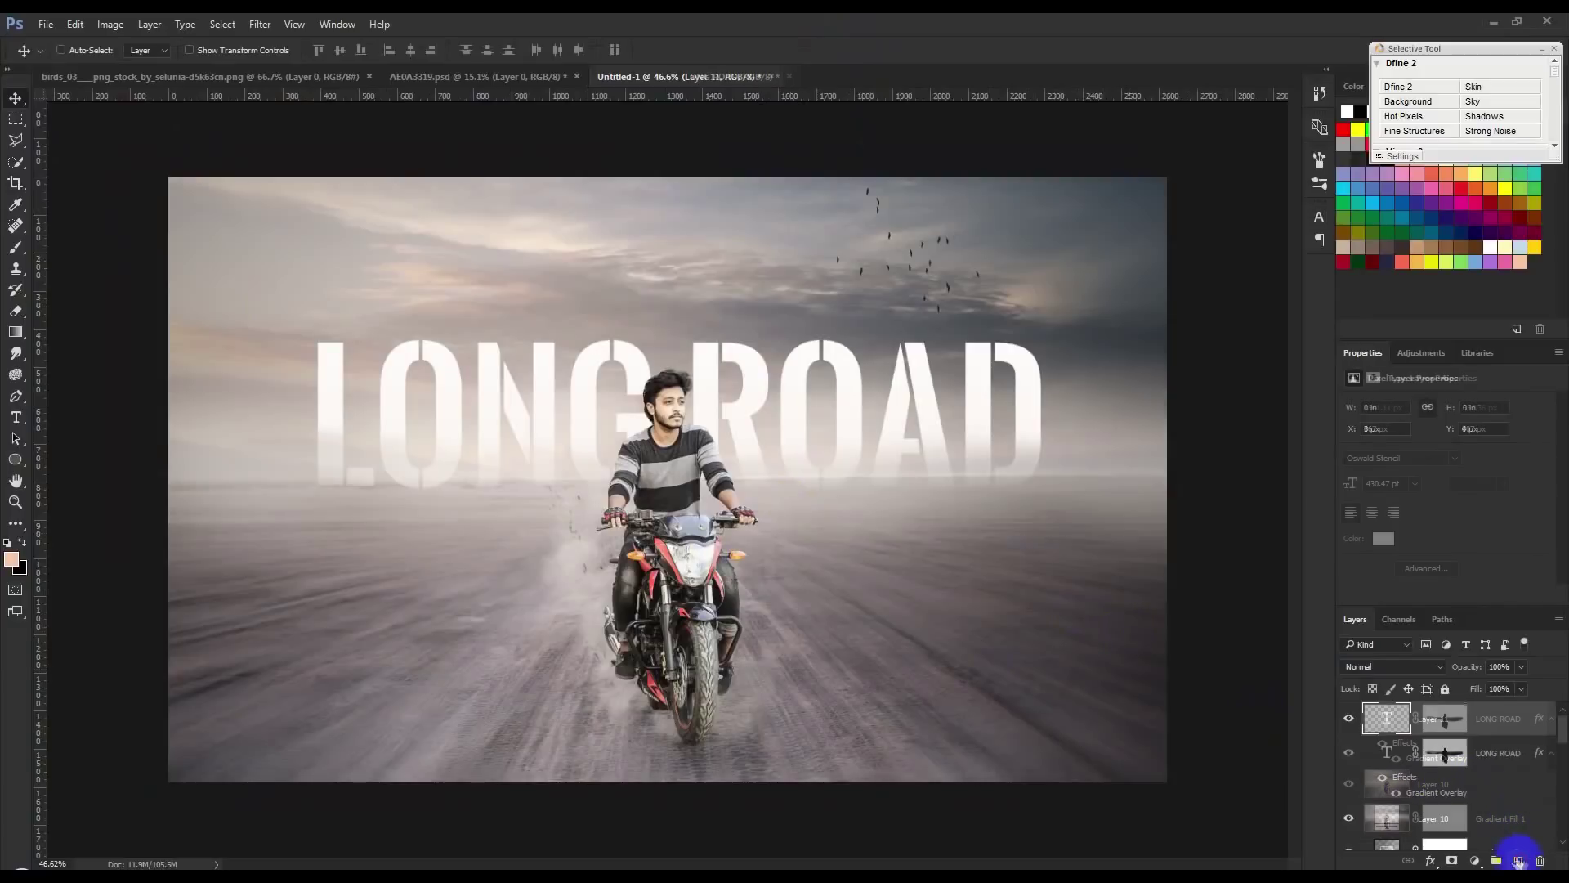
click(105, 31)
click(158, 263)
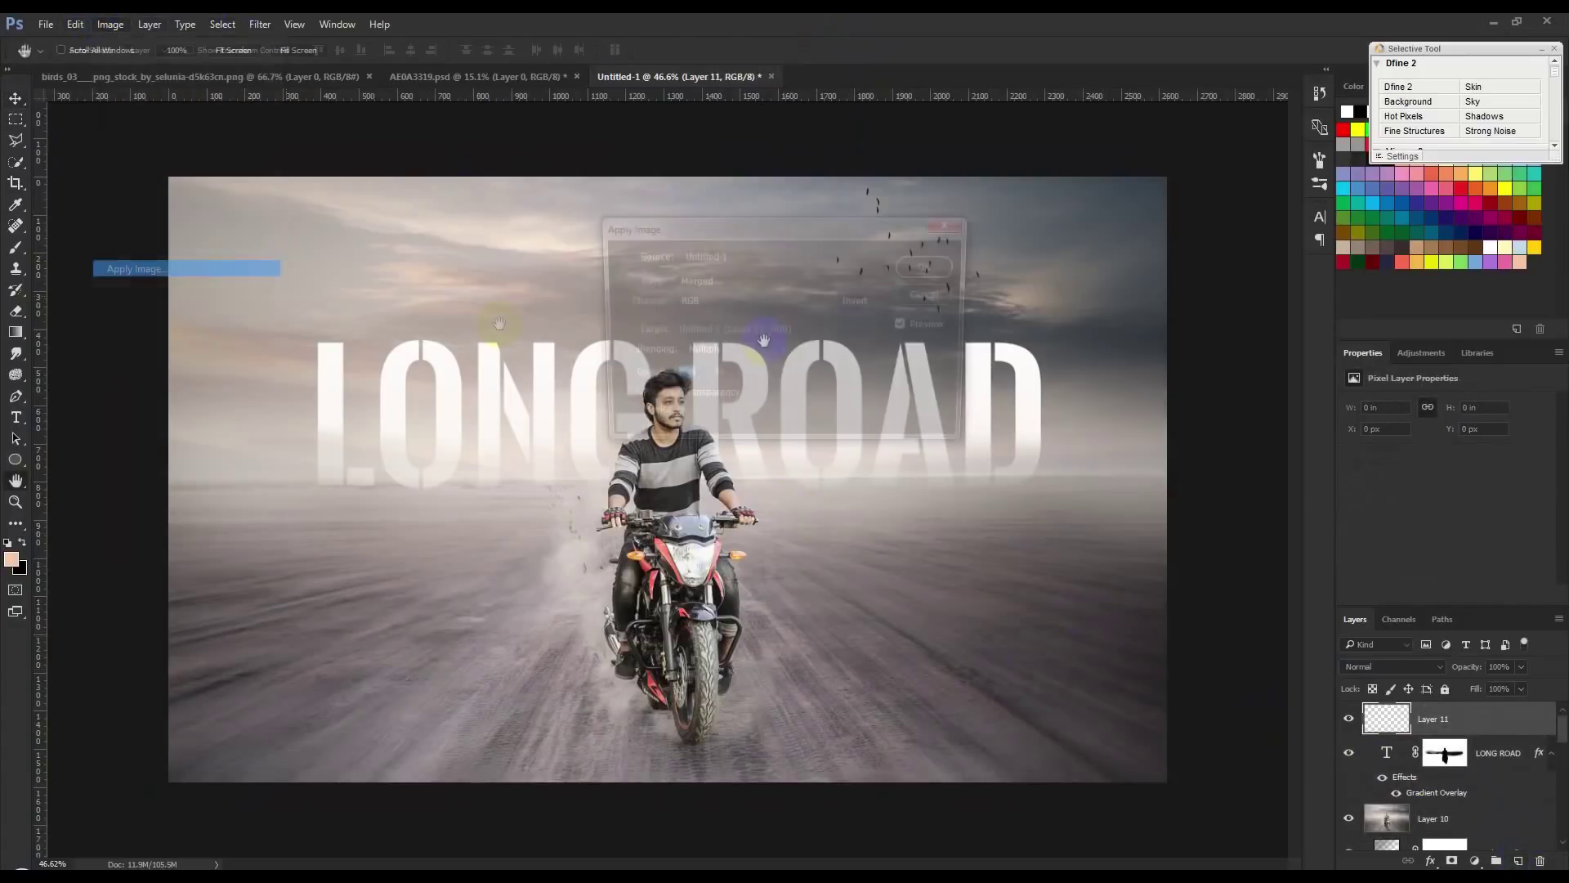
click(935, 262)
click(262, 25)
mouse_move(289, 384)
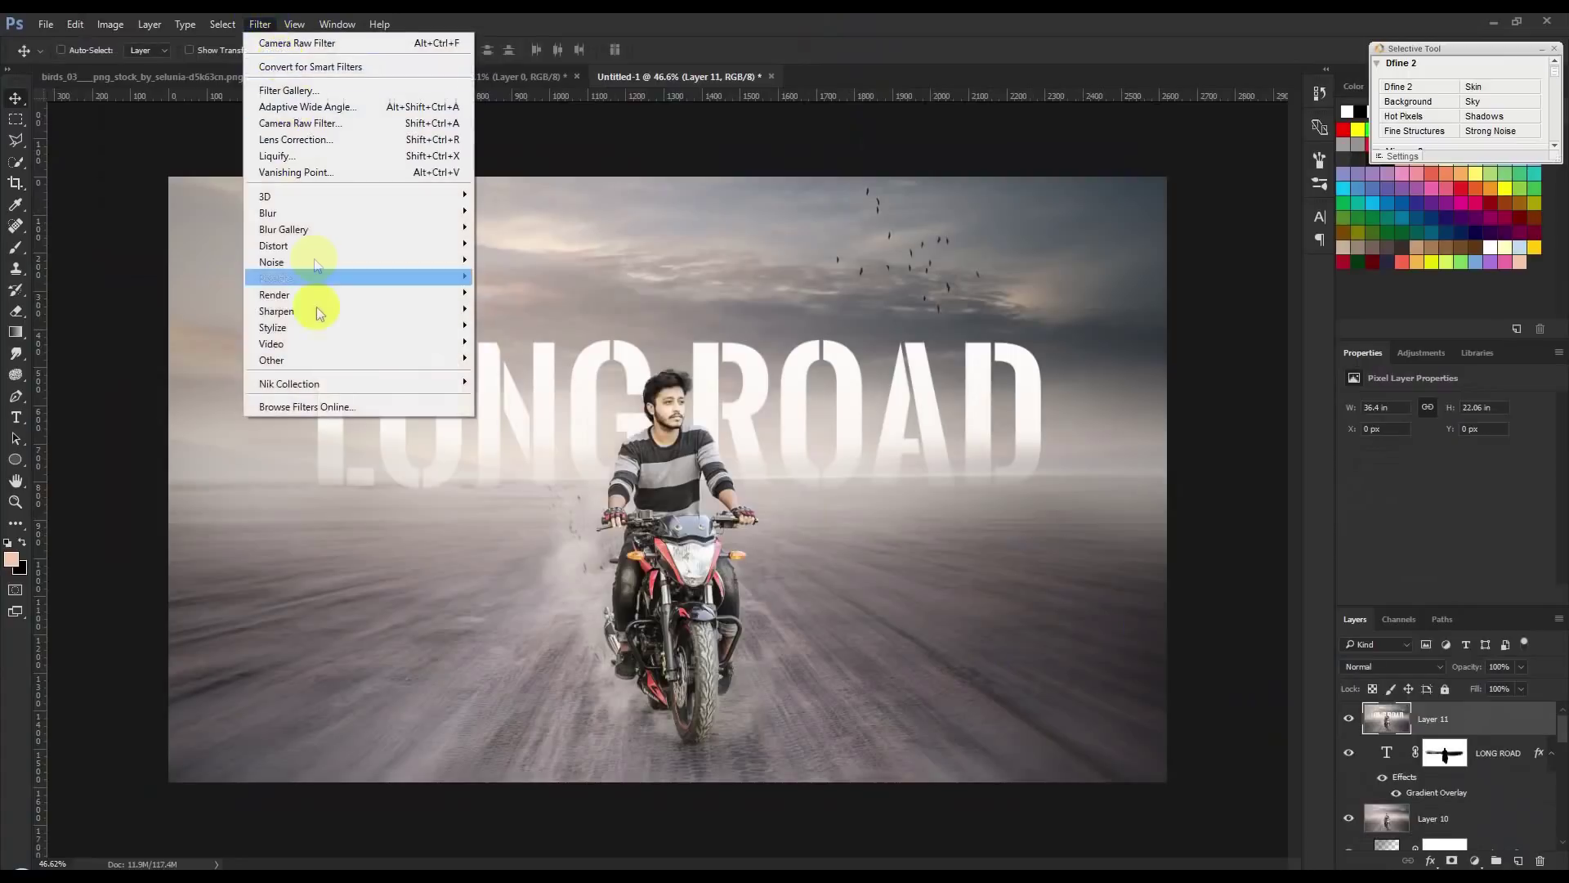
click(508, 399)
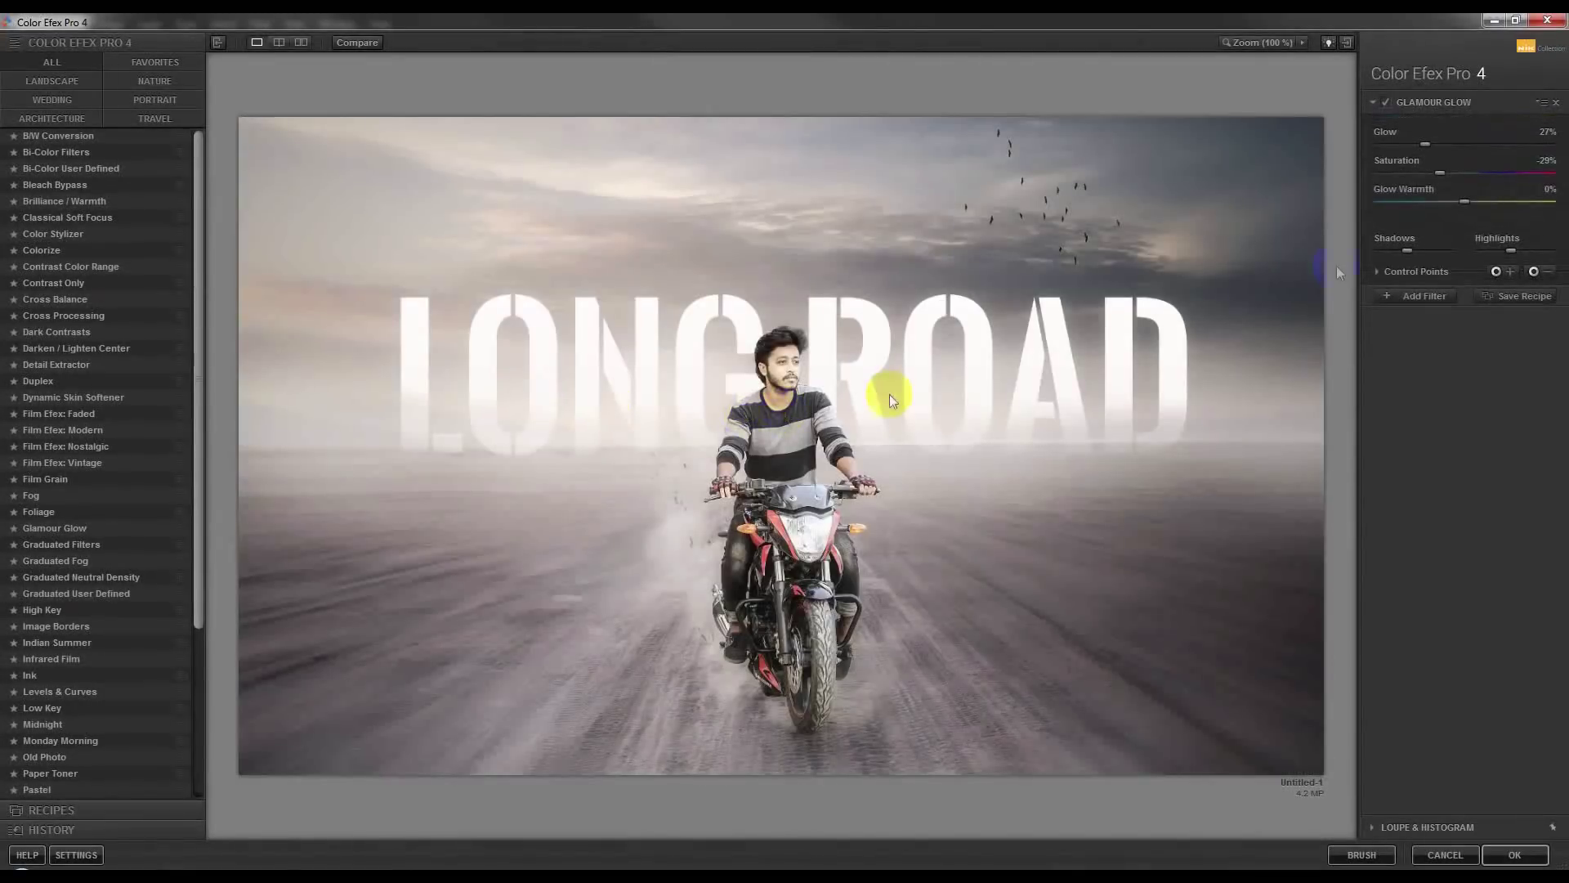
- Compare Glamour Glow and preview the Bi-Color, Bleach Bypass, Brilliance/Warmth and Classical Soft Focus looks
click(1411, 109)
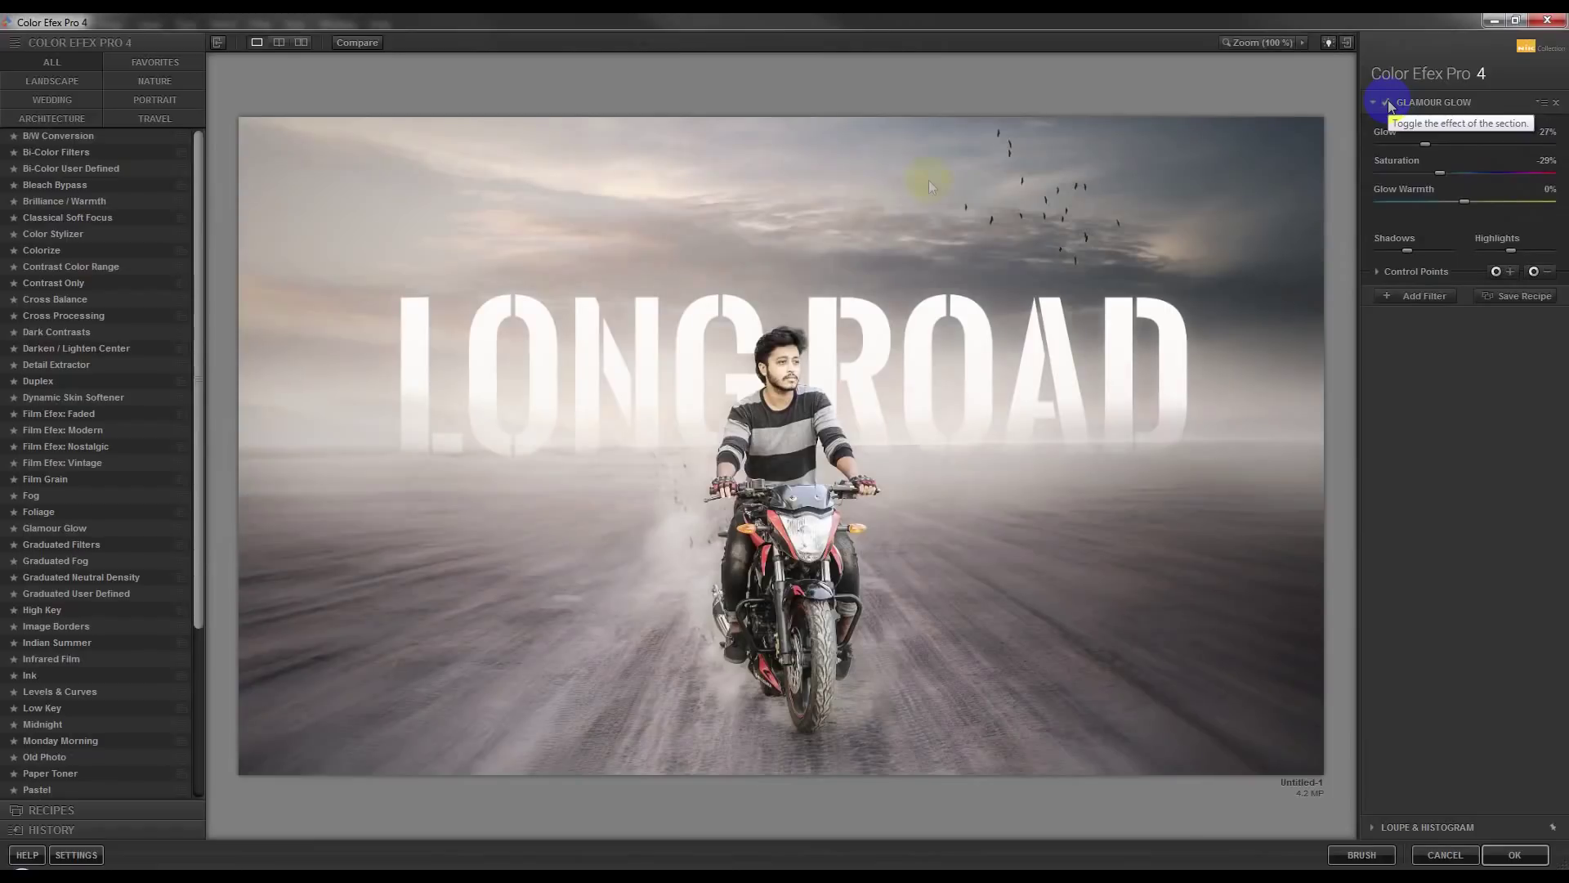
click(70, 136)
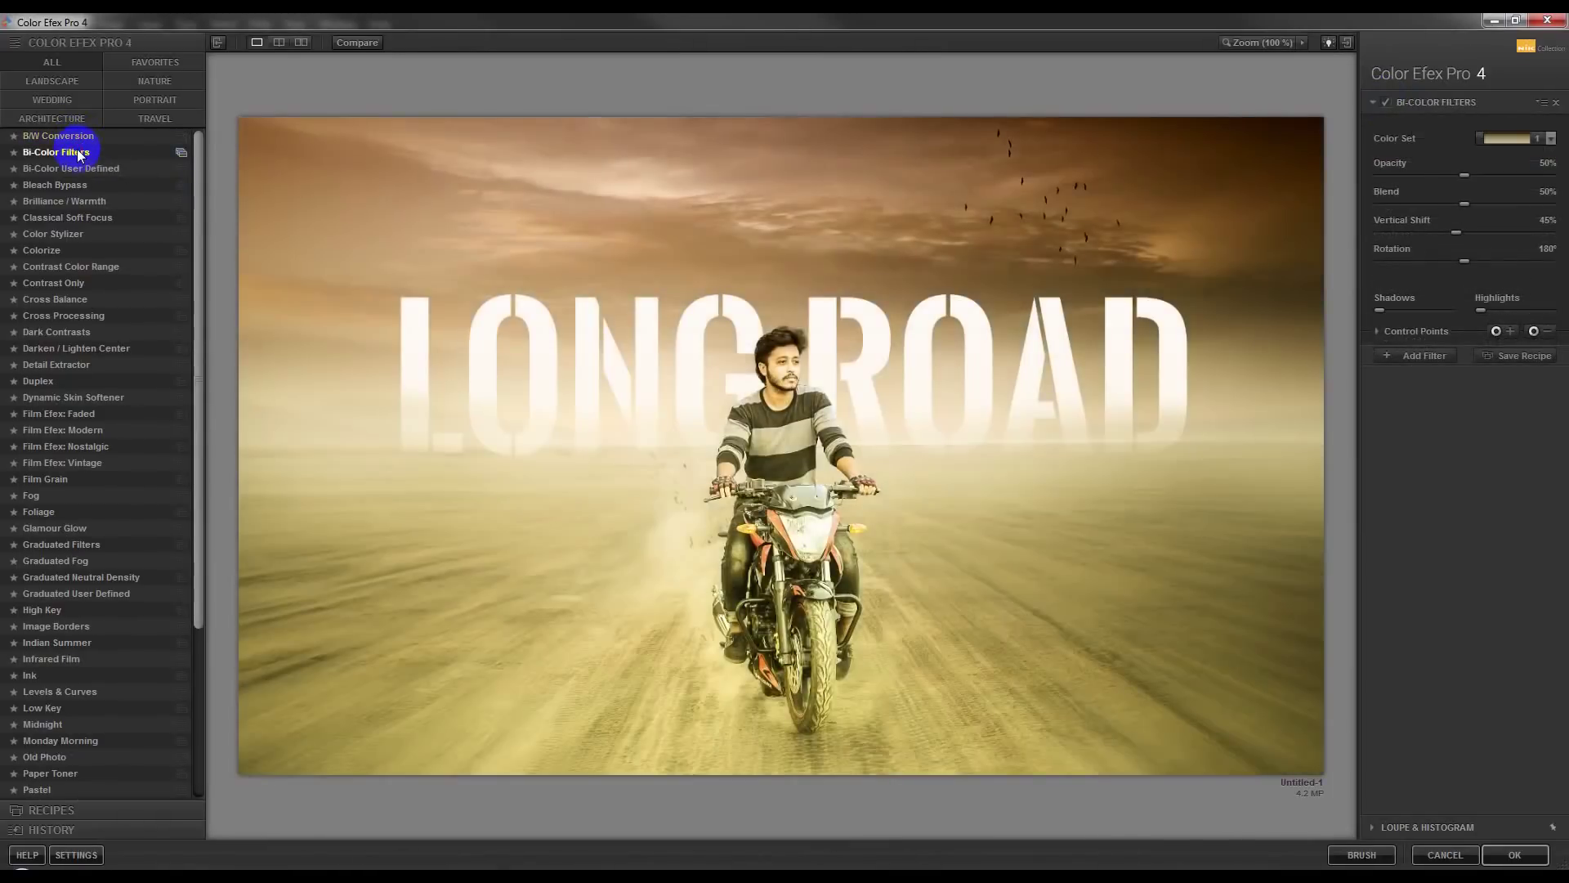
click(77, 167)
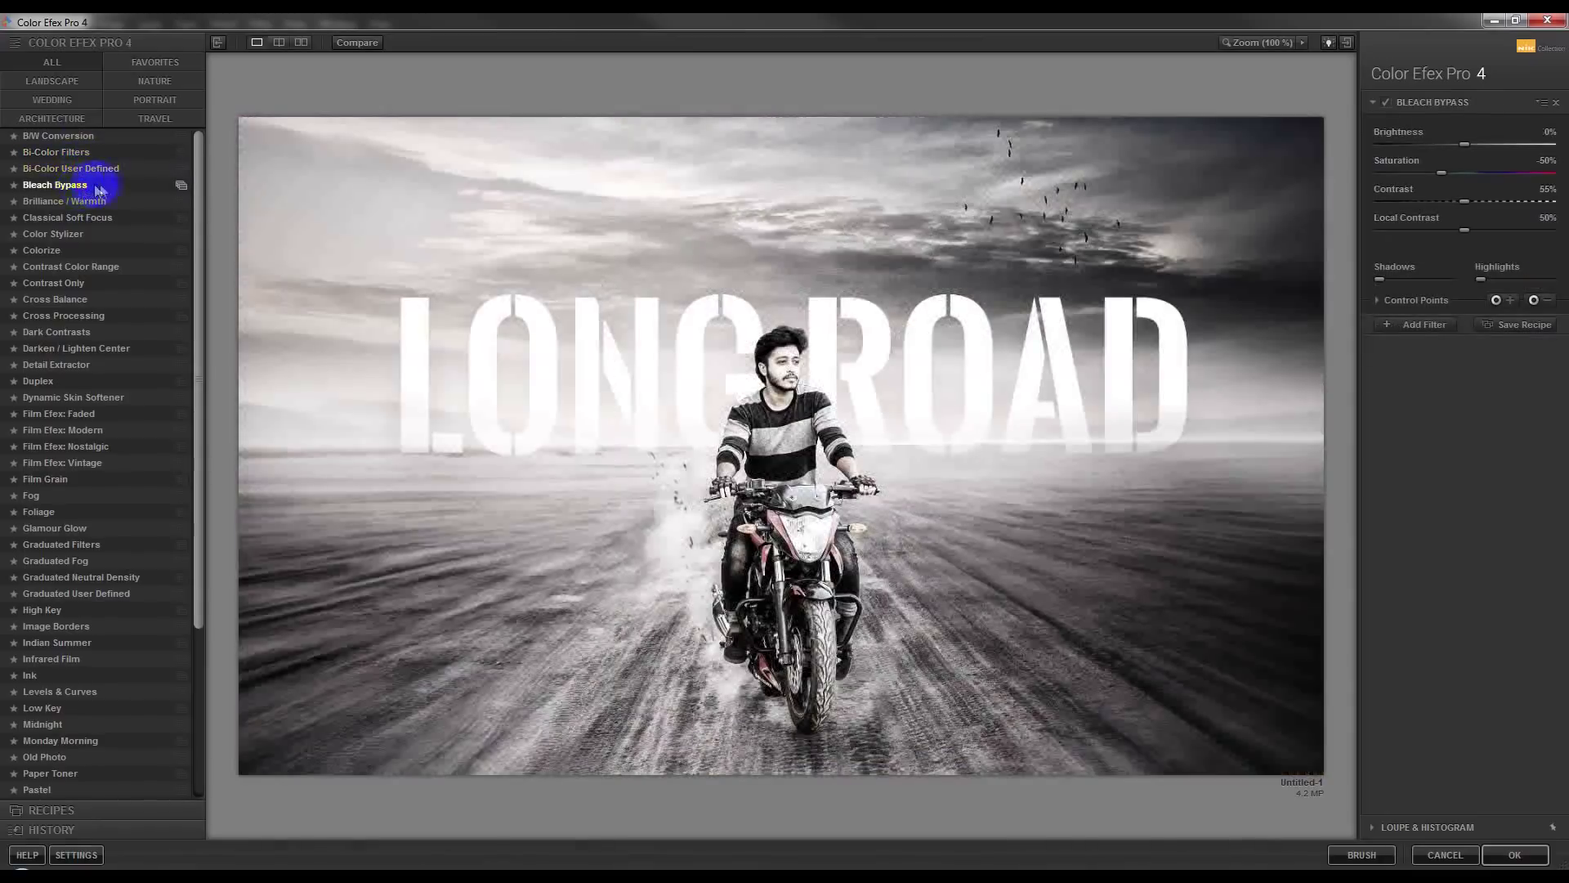
click(65, 201)
click(53, 218)
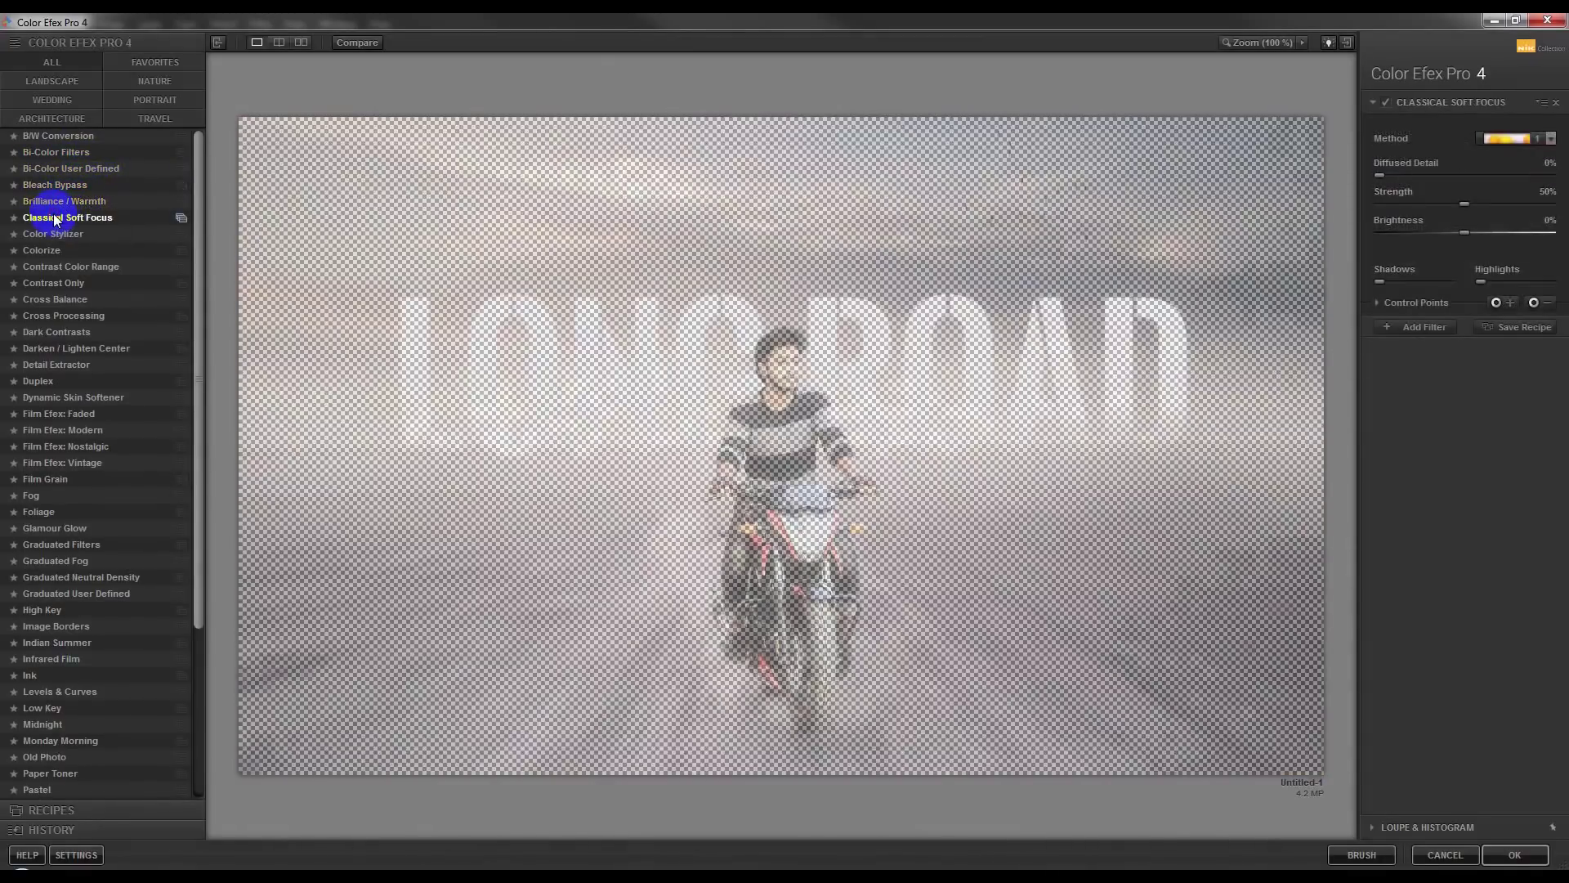
- Apply the Colorize filter with method 3 for a light cyan tint
click(51, 235)
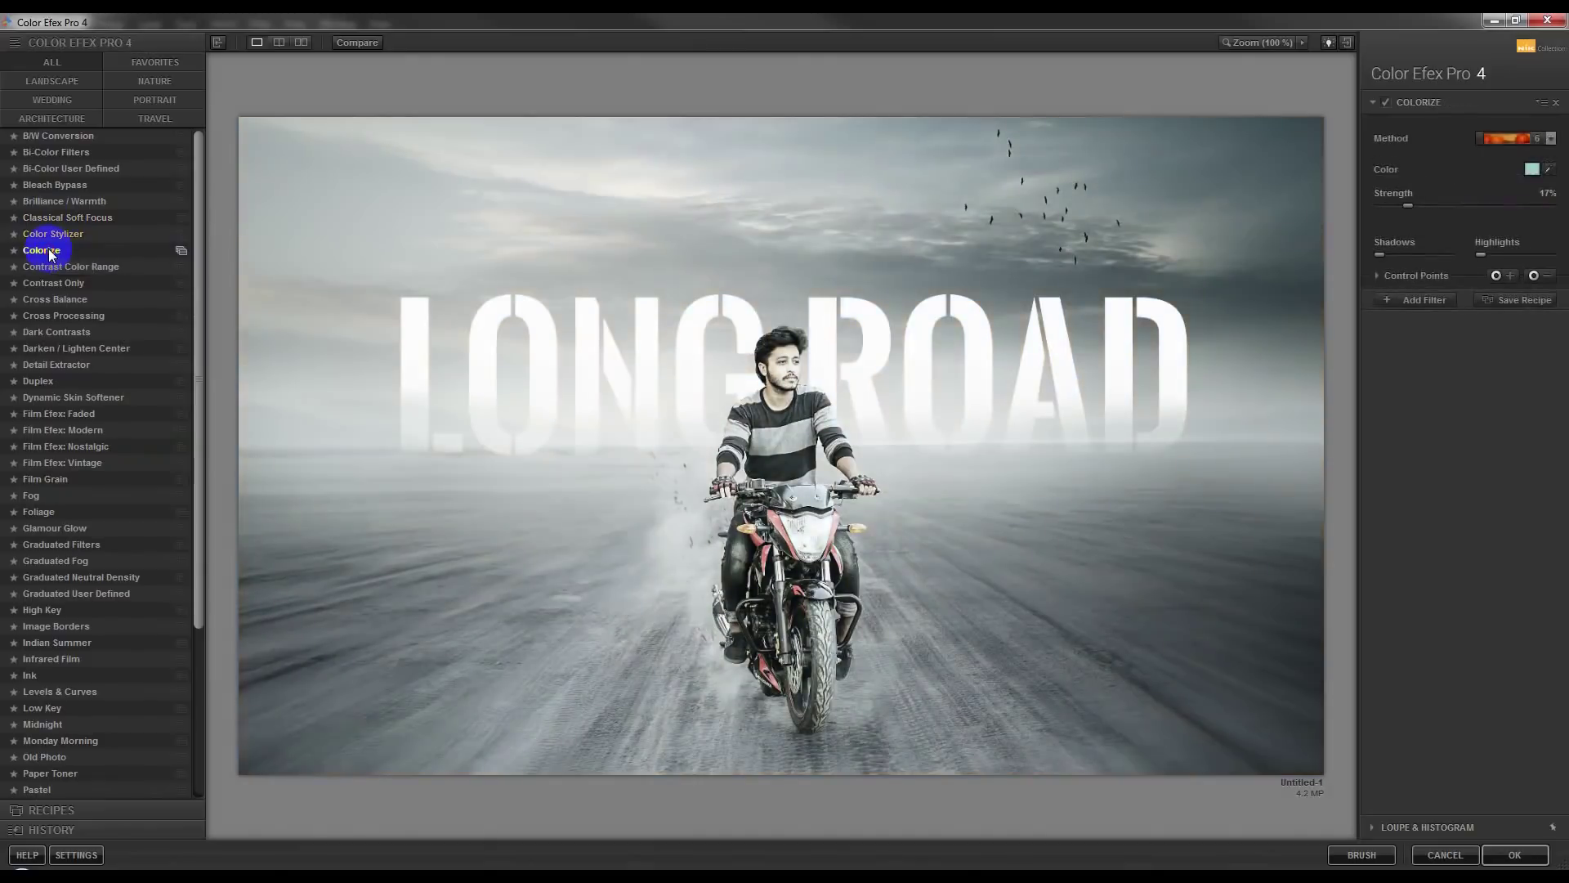
click(1504, 141)
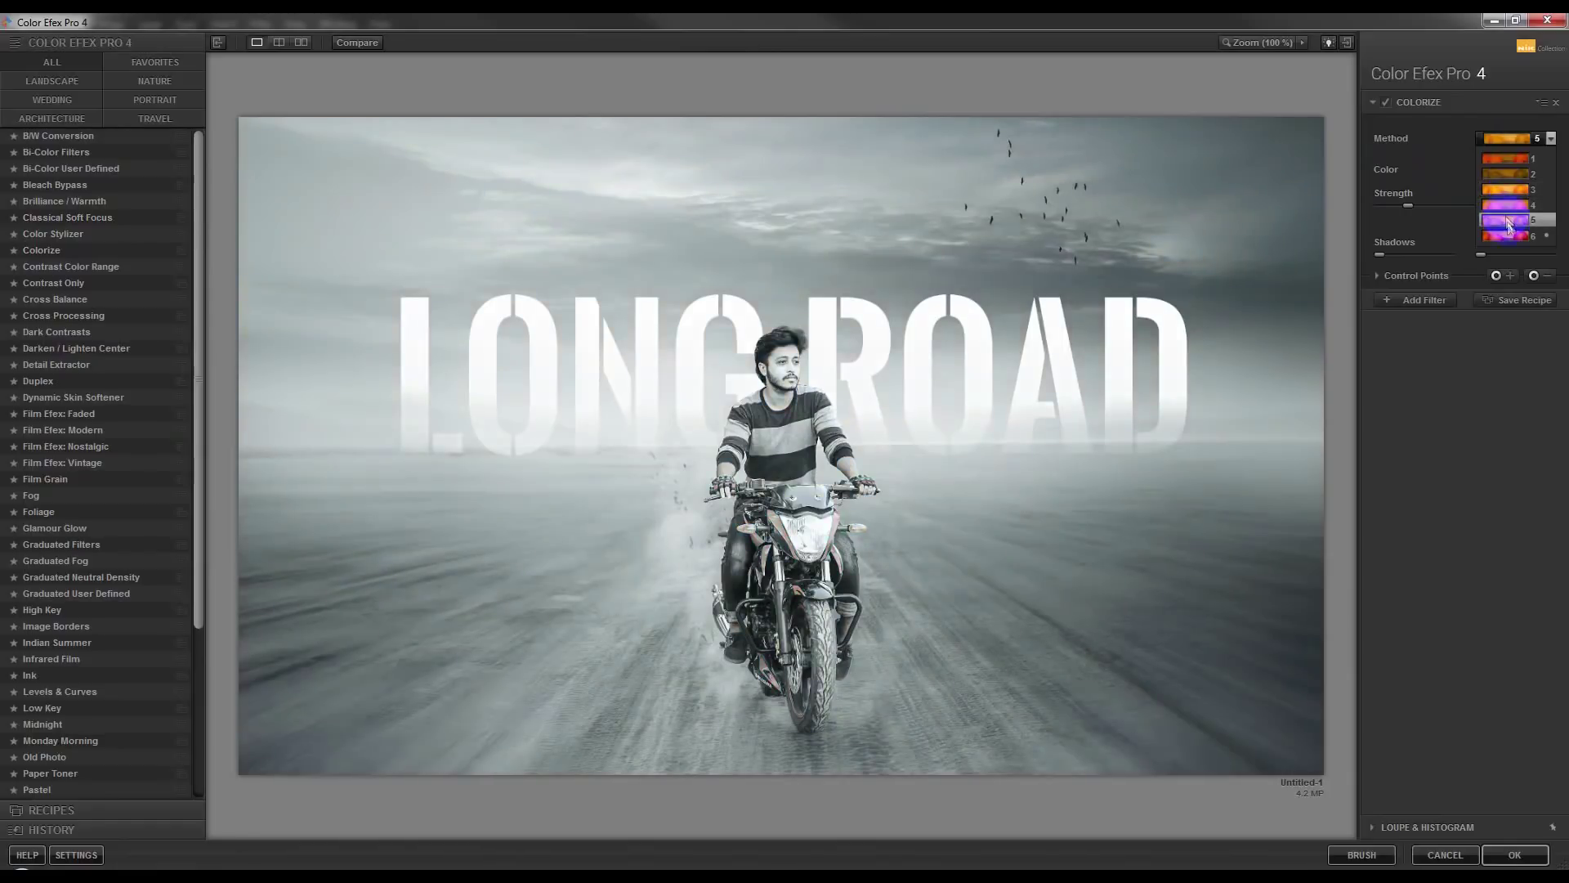
click(1509, 221)
click(1503, 170)
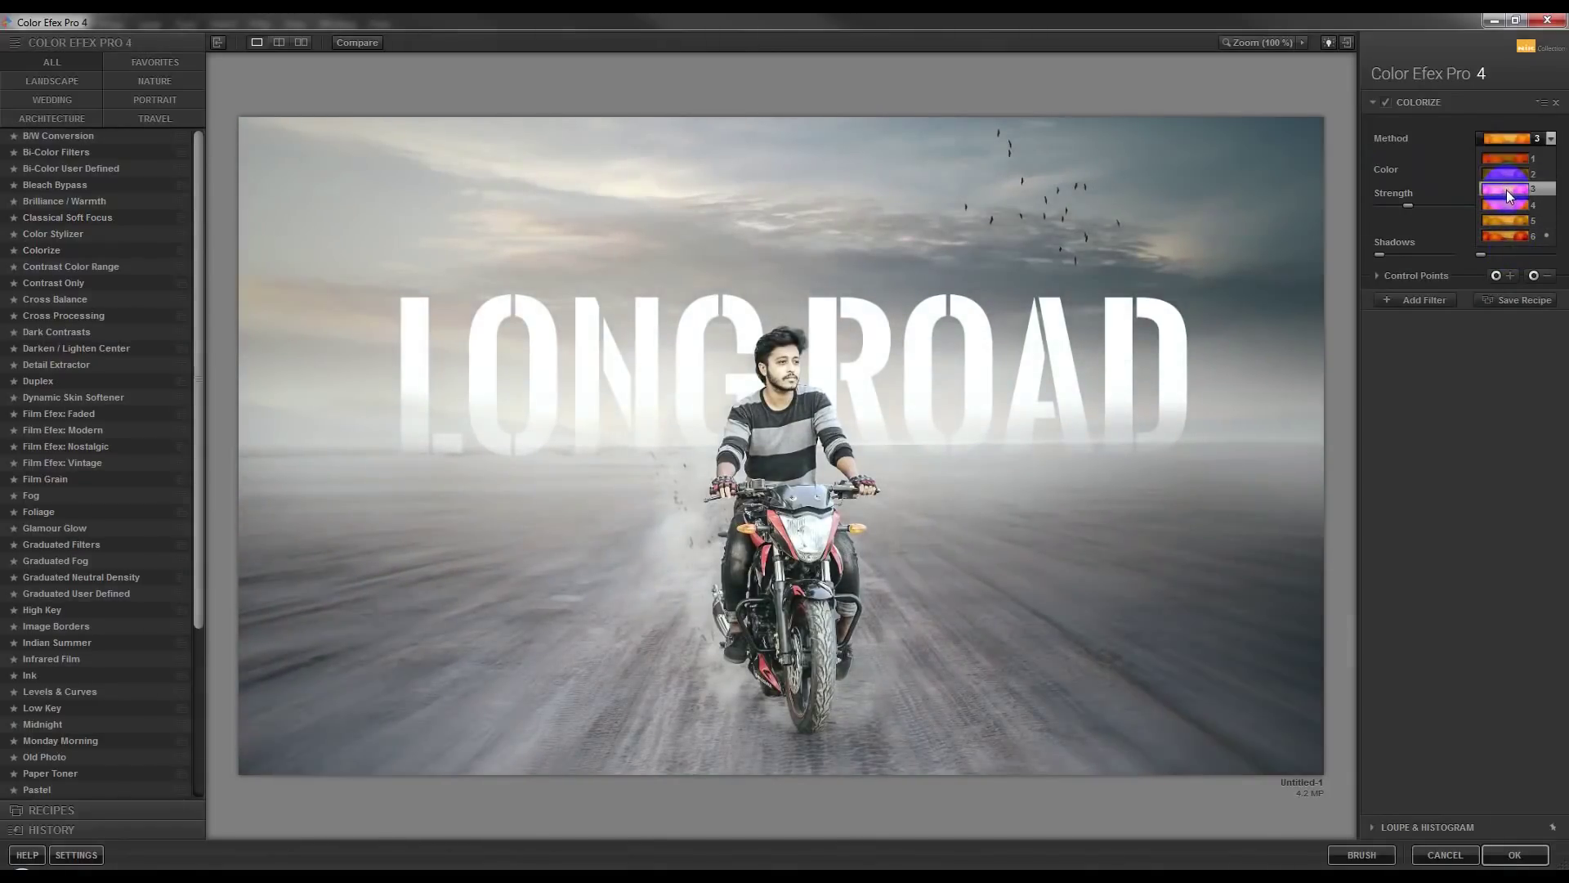
click(1507, 190)
- Stack a second filter, trying Contrast Color Range and Contrast Only before Cross Processing
click(1439, 304)
click(71, 267)
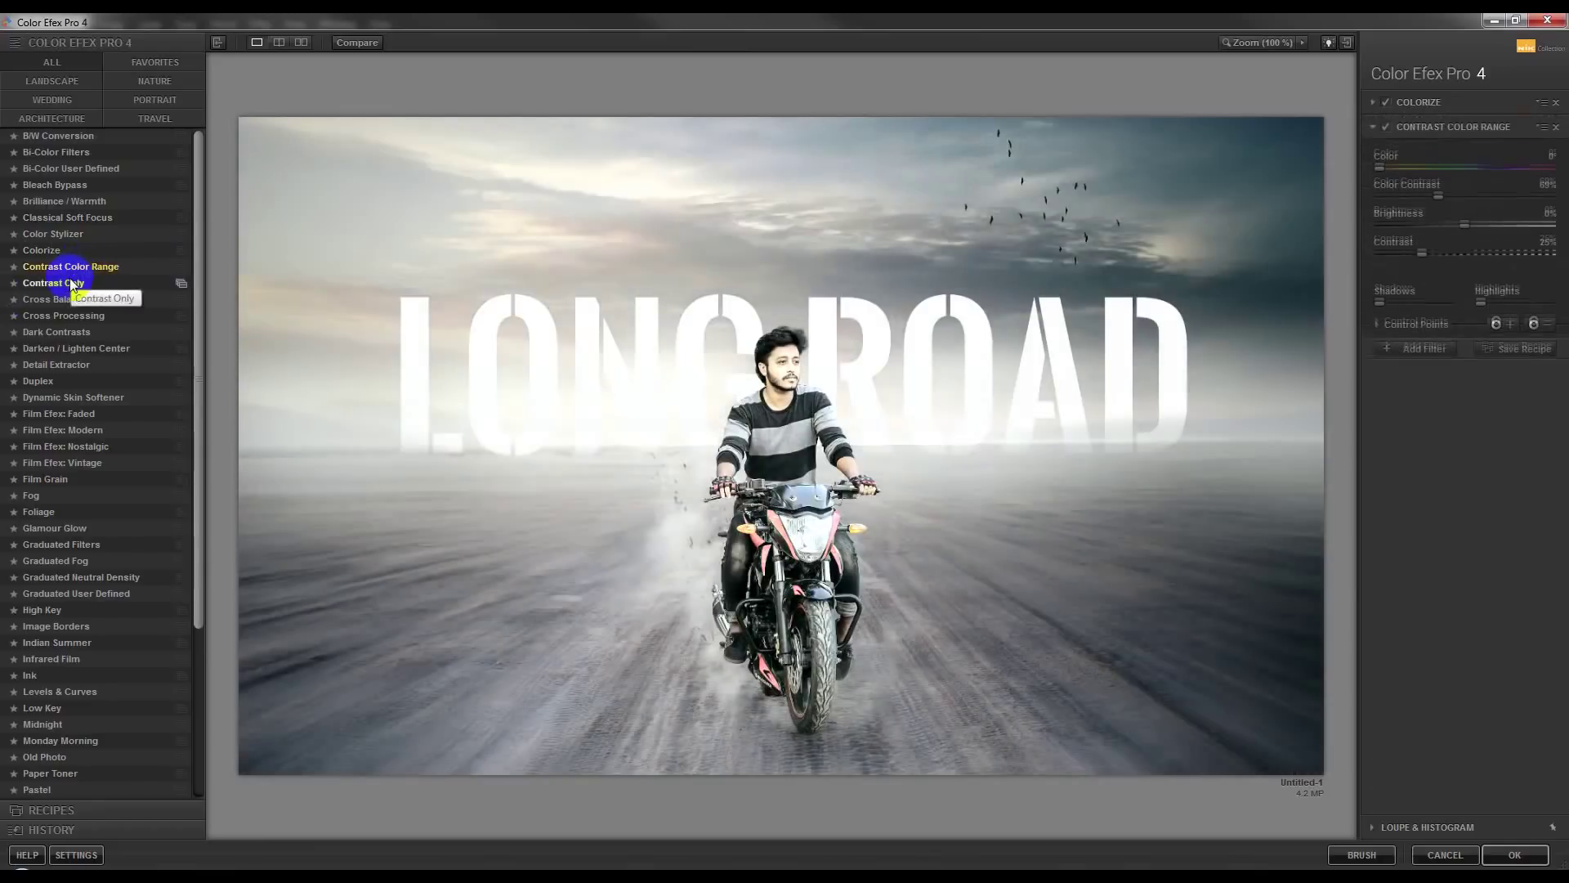
click(71, 283)
click(62, 299)
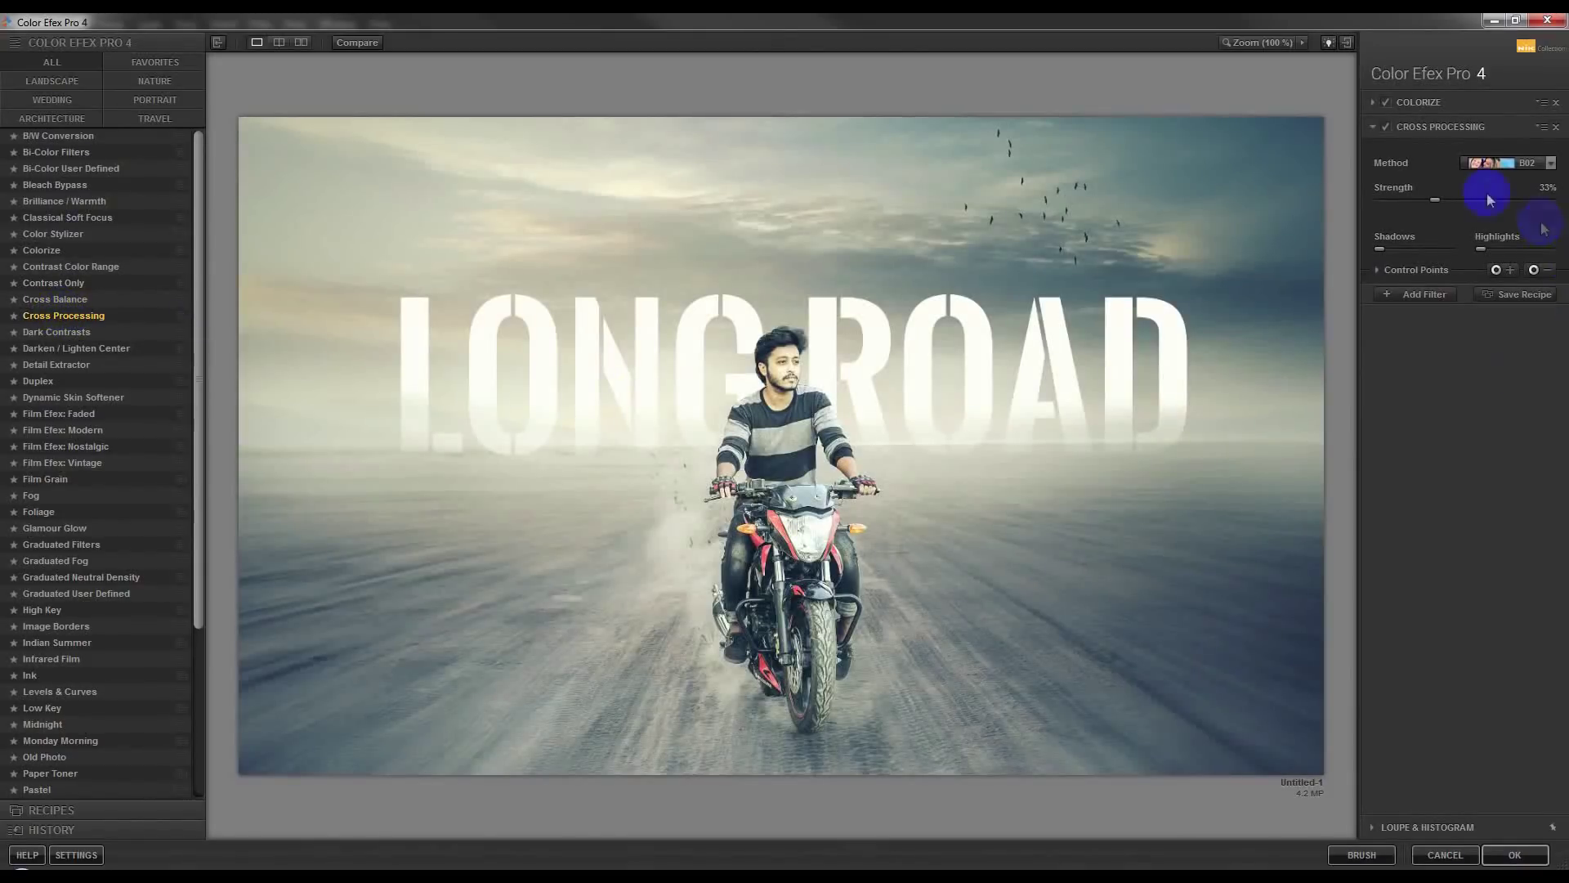
- Keep Cross Processing on method B02 at 33% after trying Y06, and apply the grade
click(1487, 167)
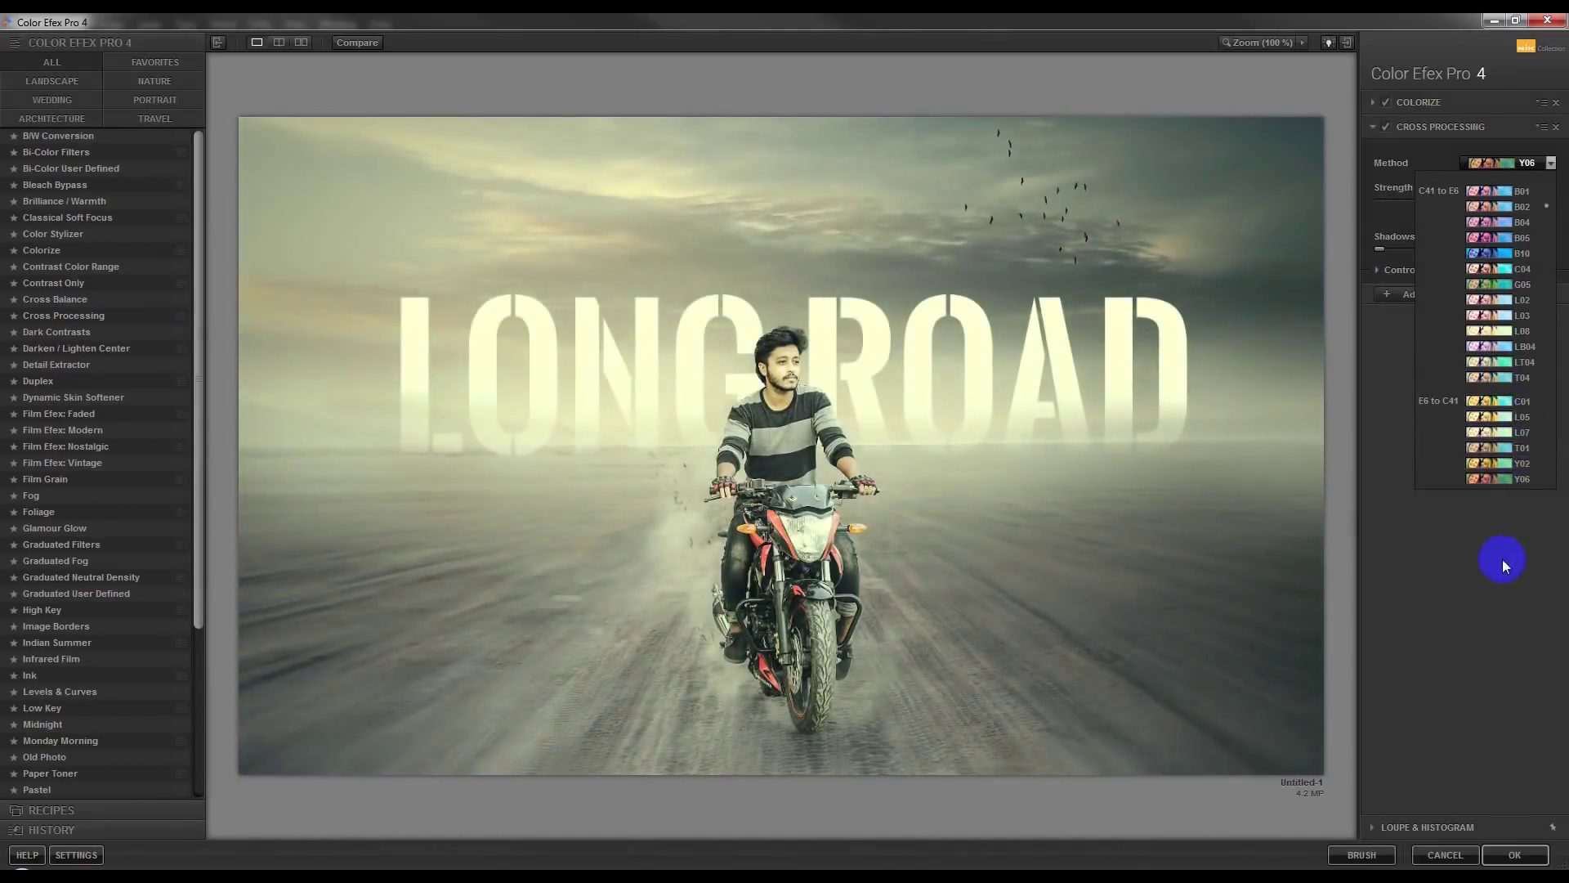
click(1502, 559)
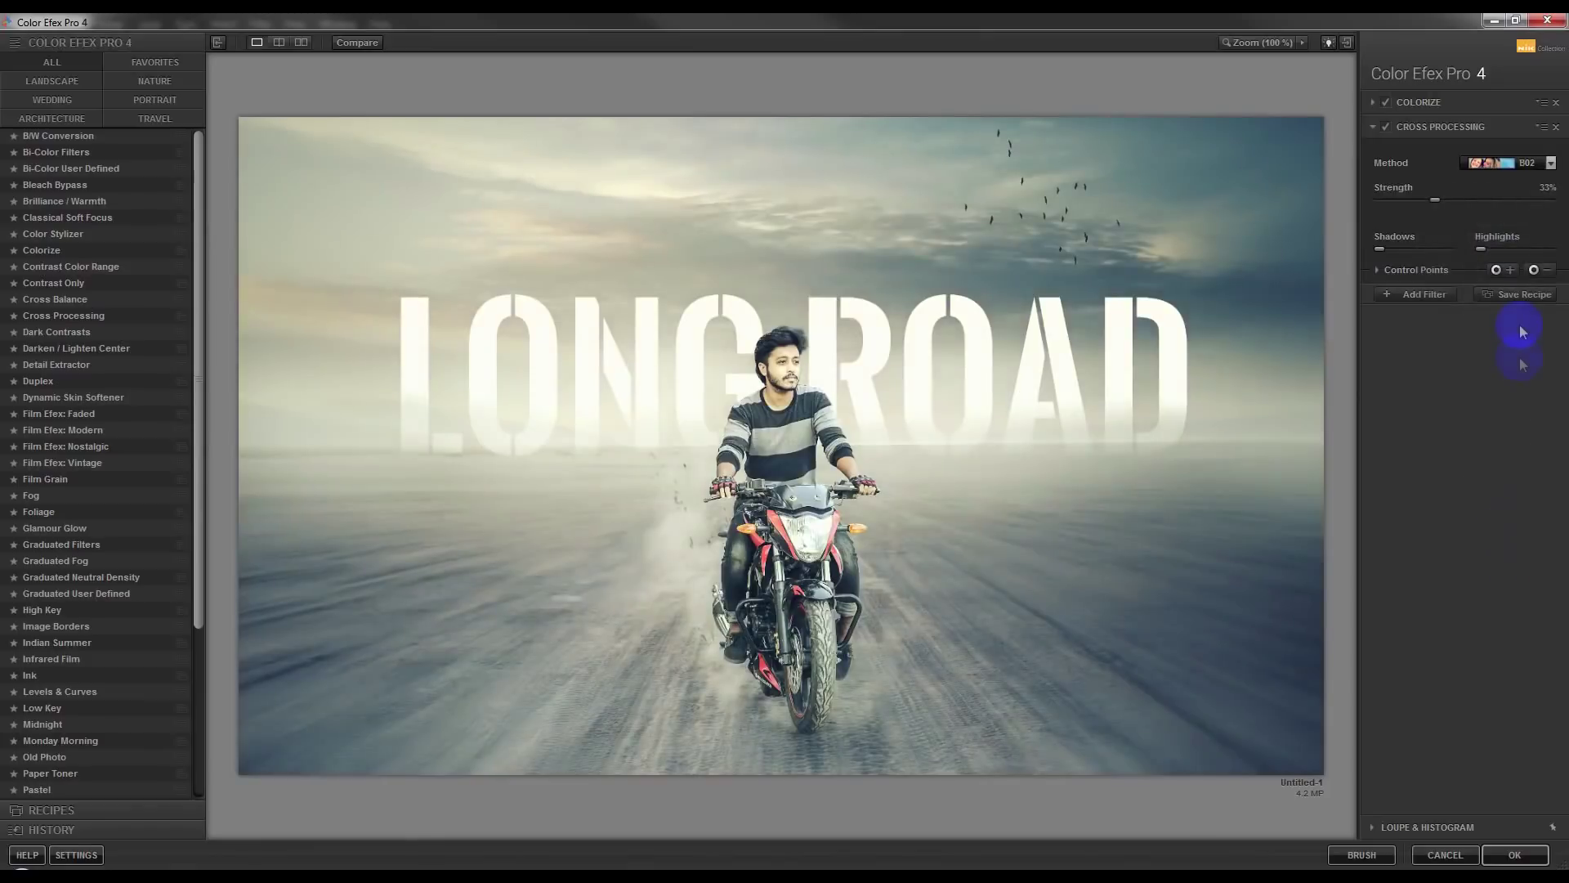
click(1551, 162)
click(1533, 853)
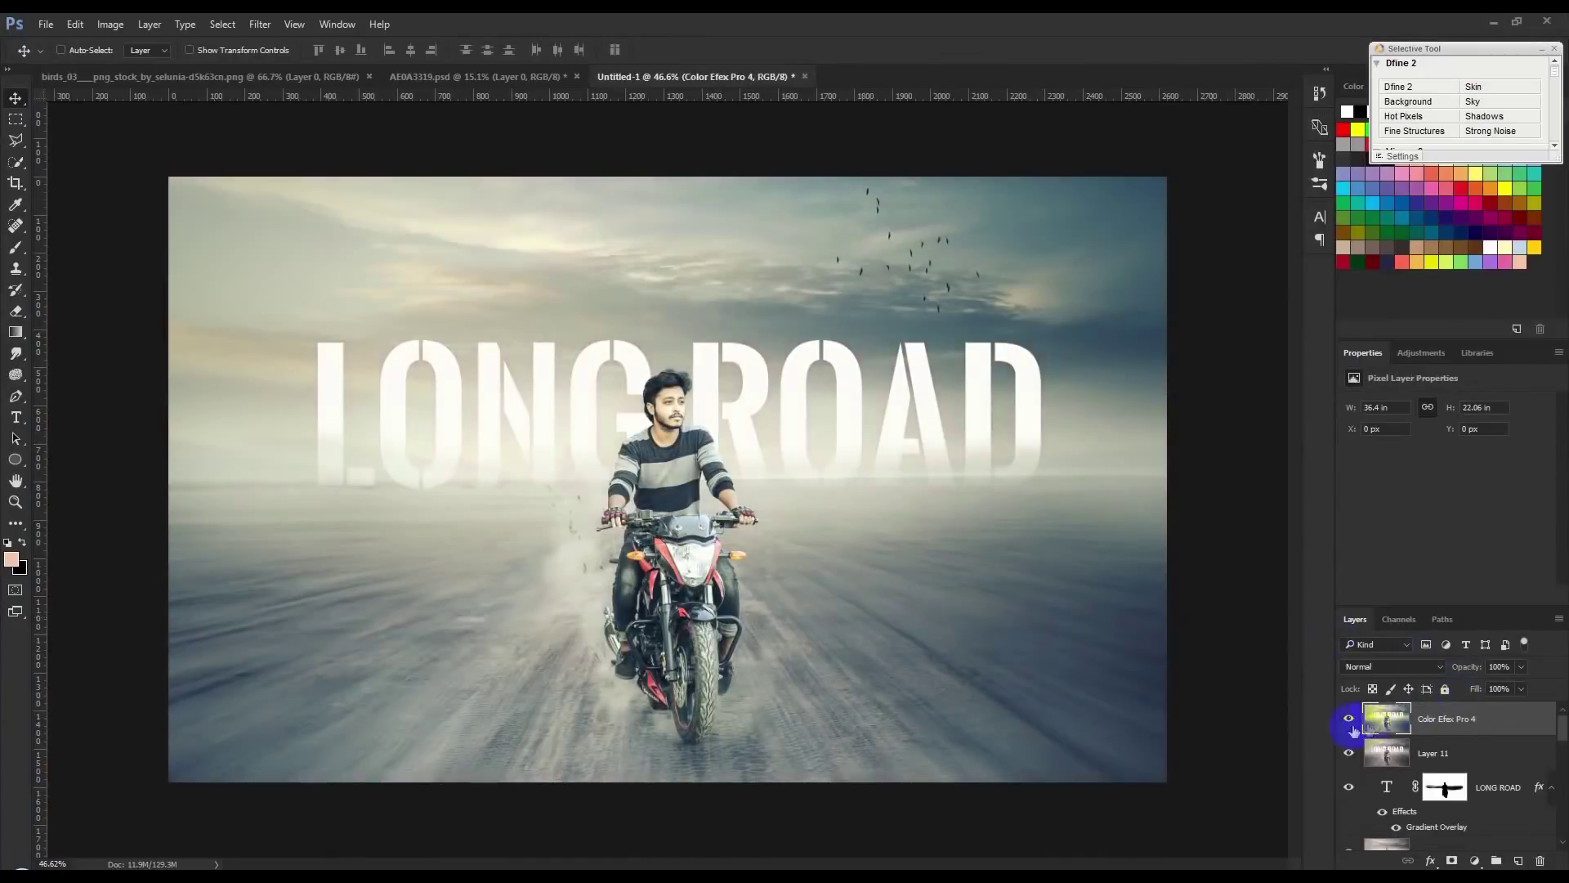
- Toggle the Color Efex Pro 4 layer on and off to compare, then set its opacity to 35%
click(1348, 720)
click(1349, 721)
click(1347, 727)
click(1348, 727)
drag(1476, 666, 1396, 657)
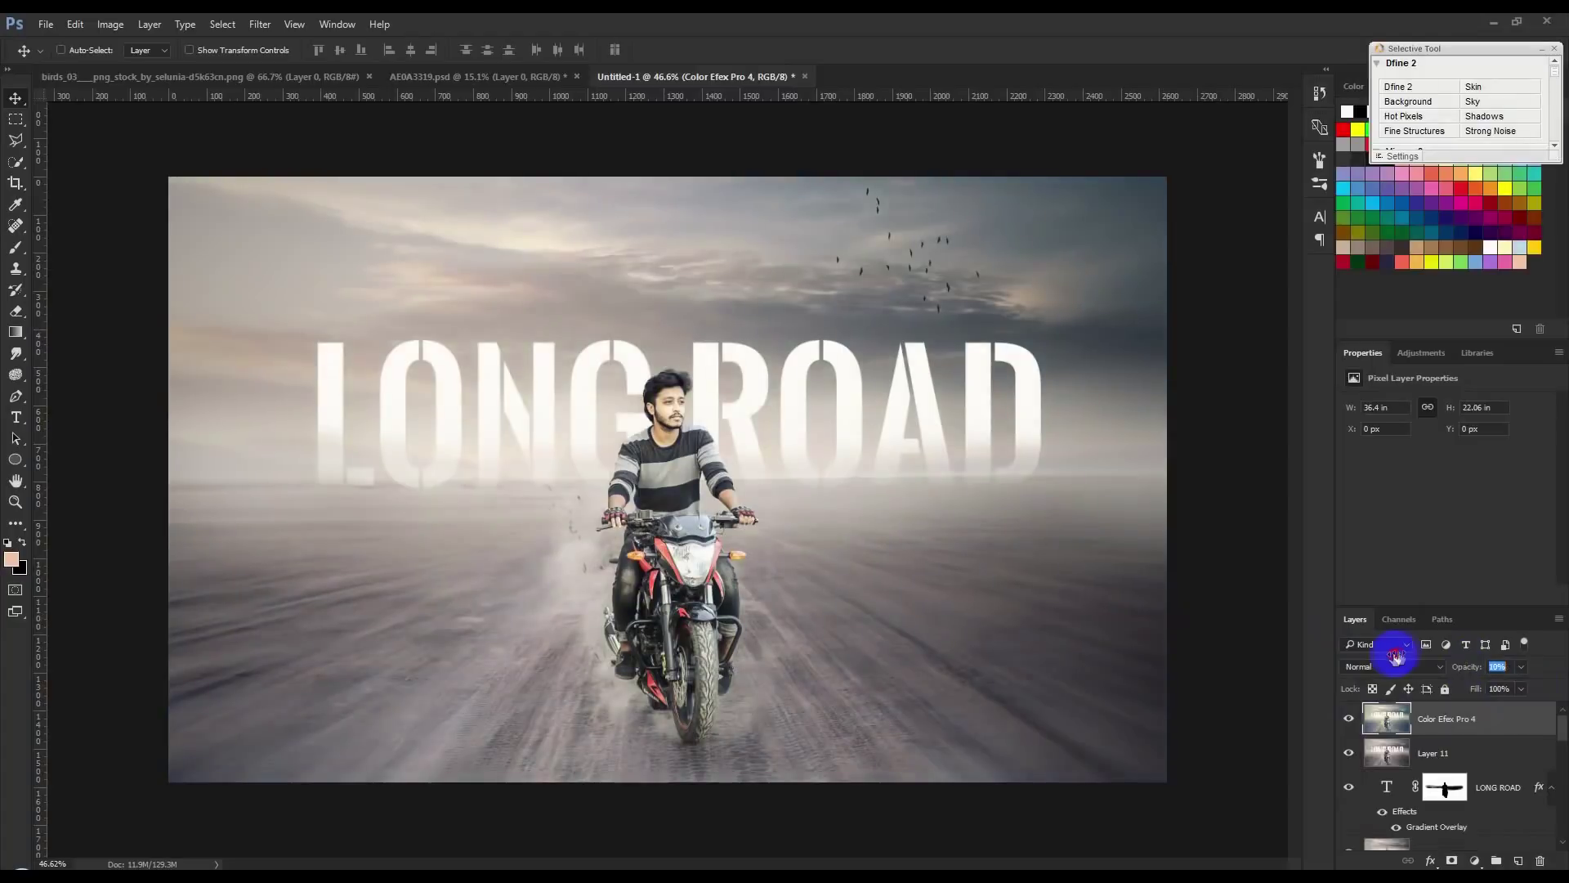
click(1230, 611)
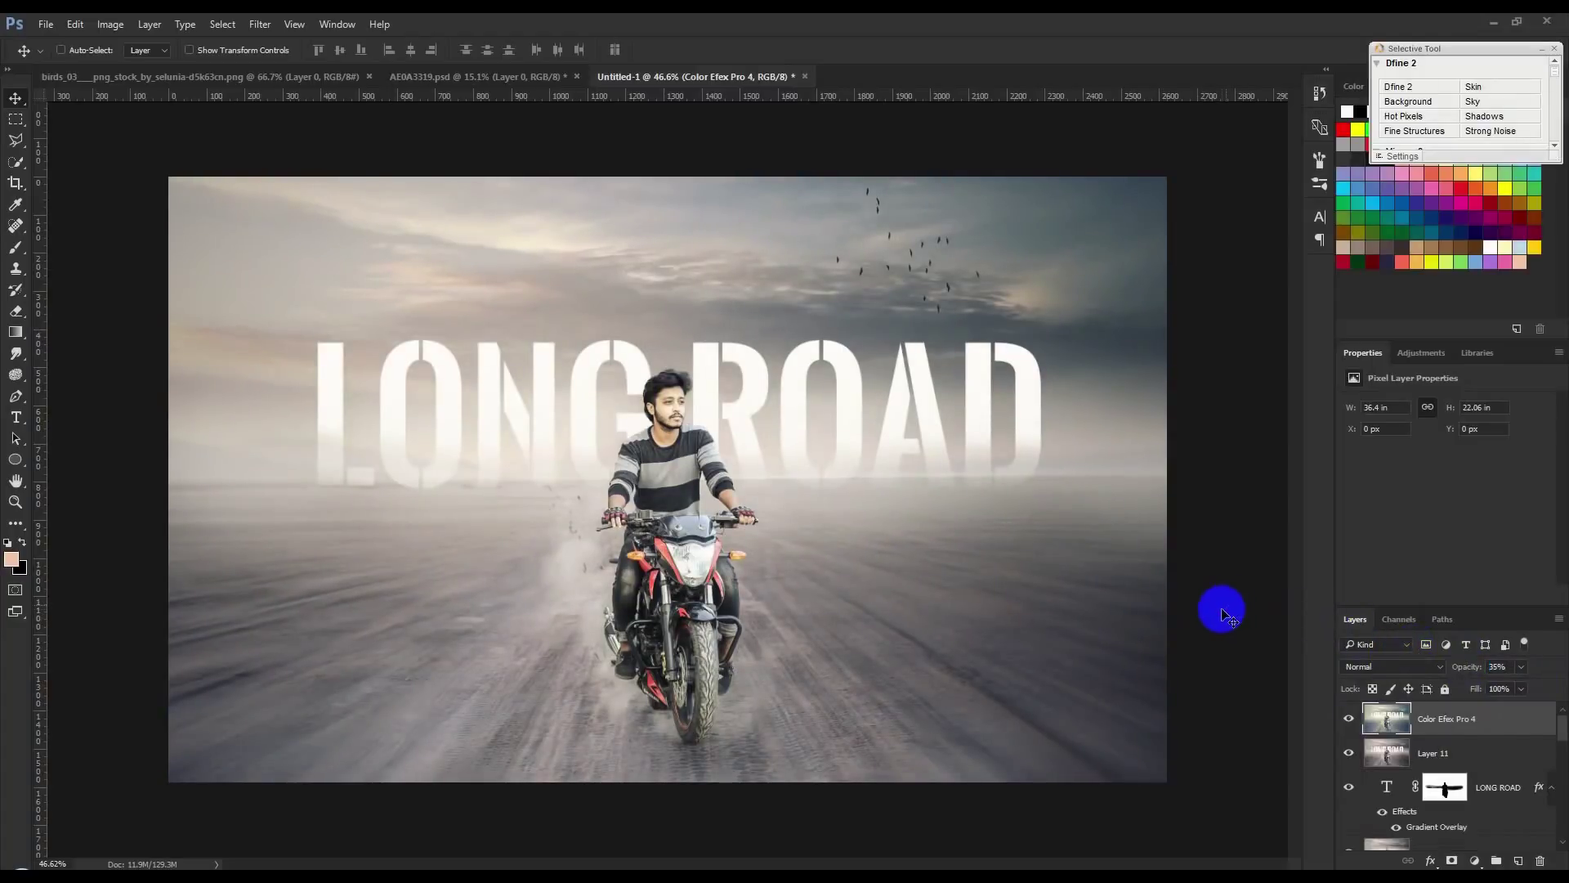
scroll(985, 587, up, 1)
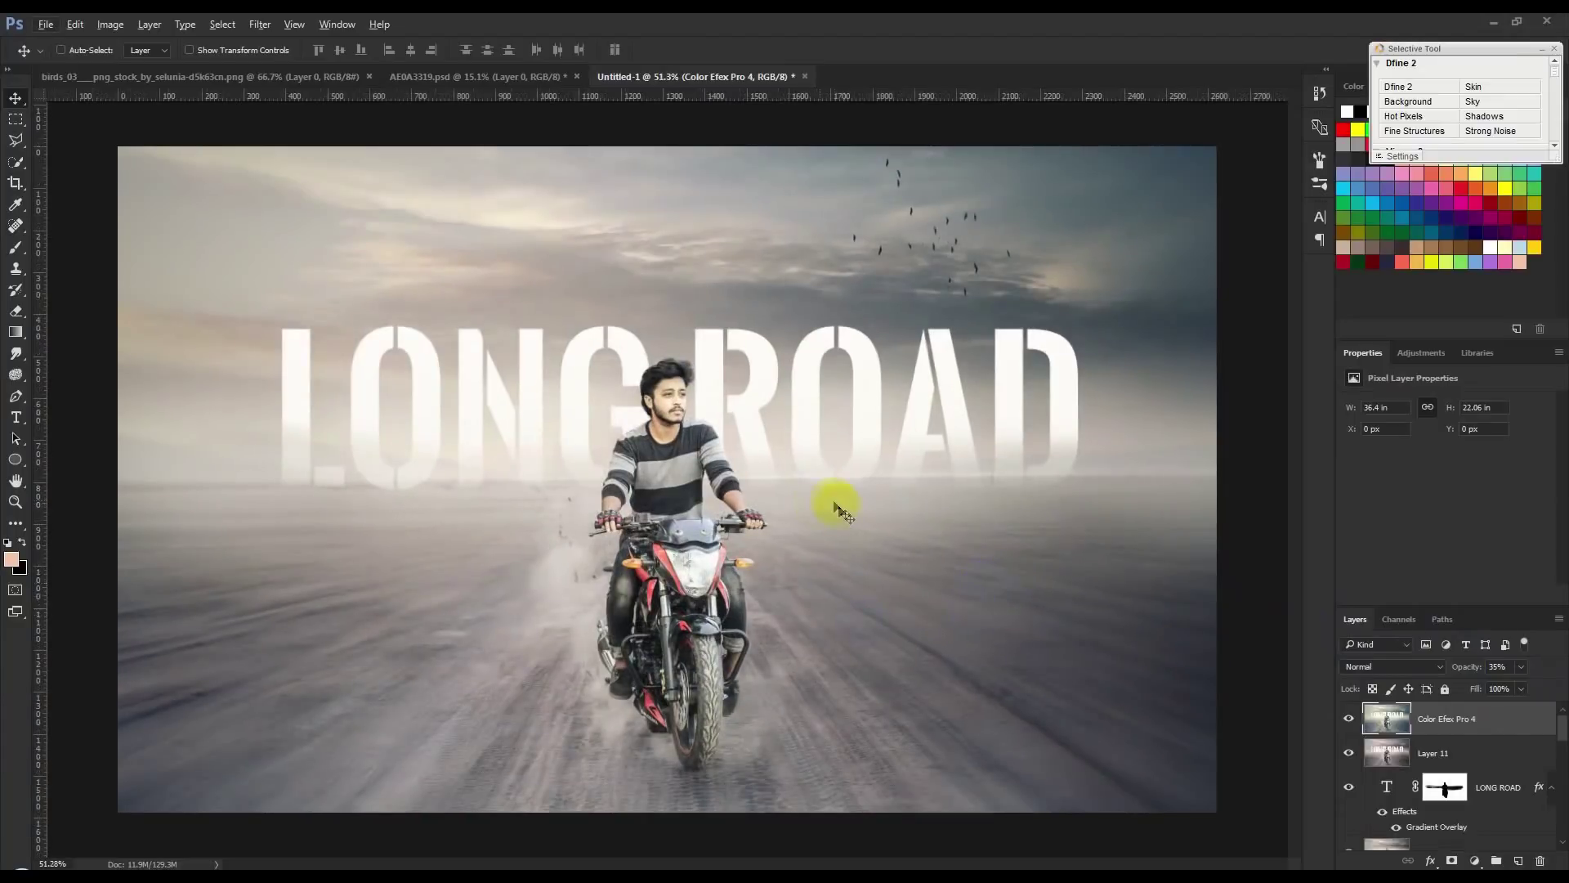